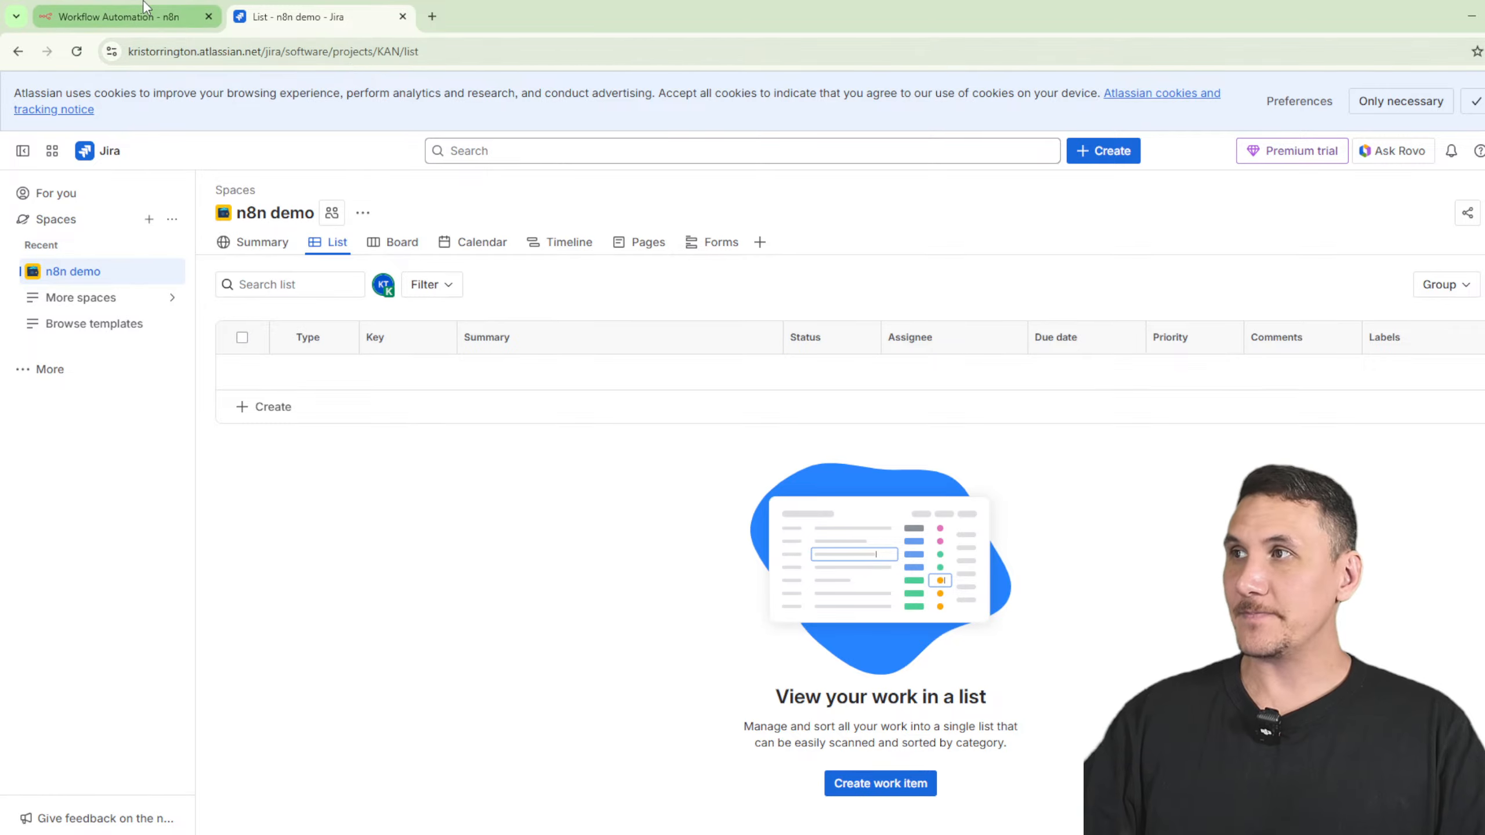
# - Start a new n8n workflow with a manual trigger as its first step
pyautogui.click(117, 16)
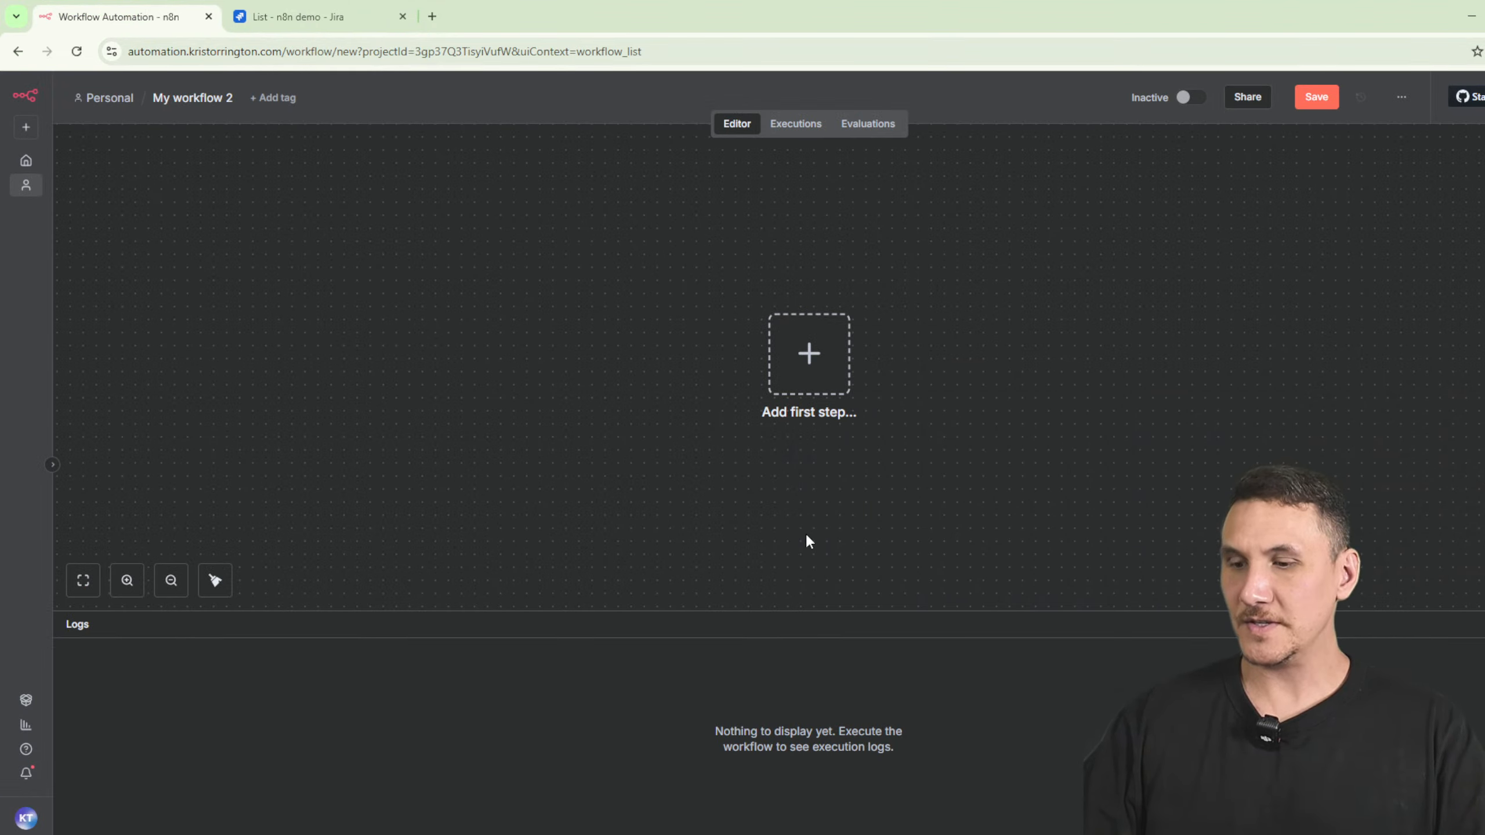
pyautogui.press('l')
pyautogui.moveTo(1049, 499); pyautogui.dragTo(964, 505)
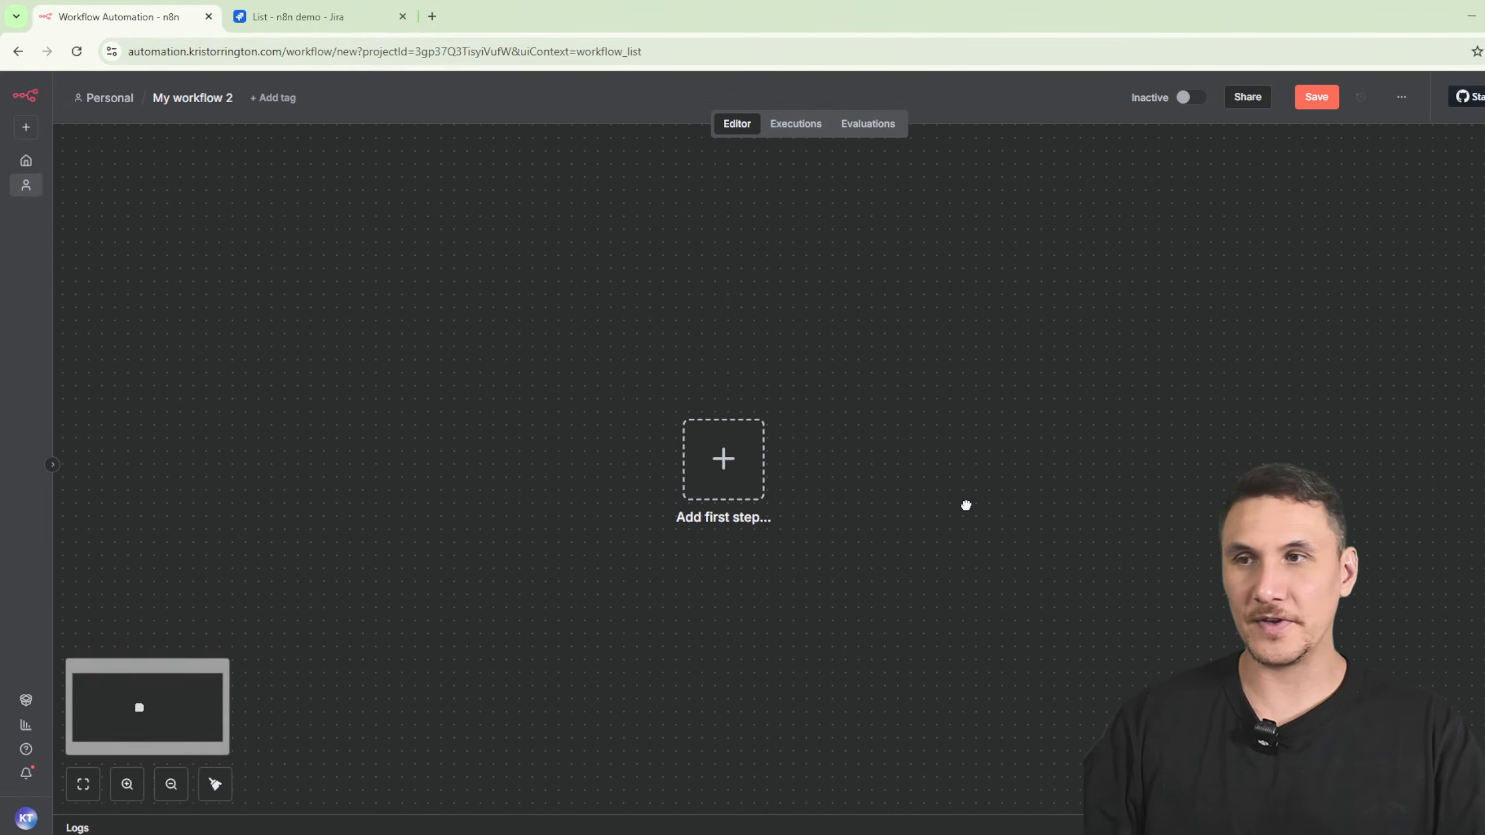
pyautogui.click(742, 468)
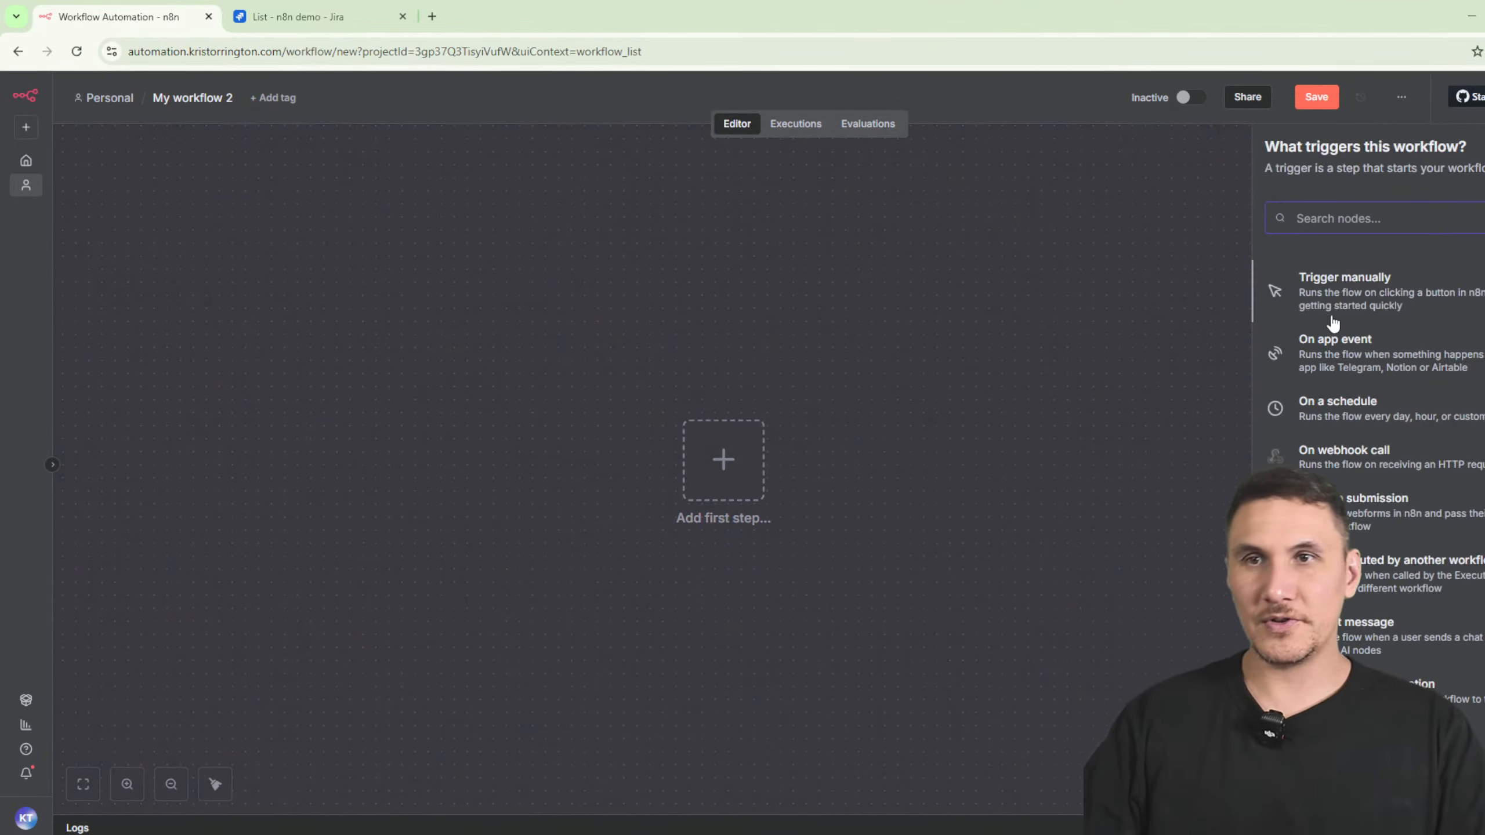
pyautogui.click(1339, 291)
# - Add a step after the trigger, search 'jira' and browse the Jira Software actions
pyautogui.click(816, 473)
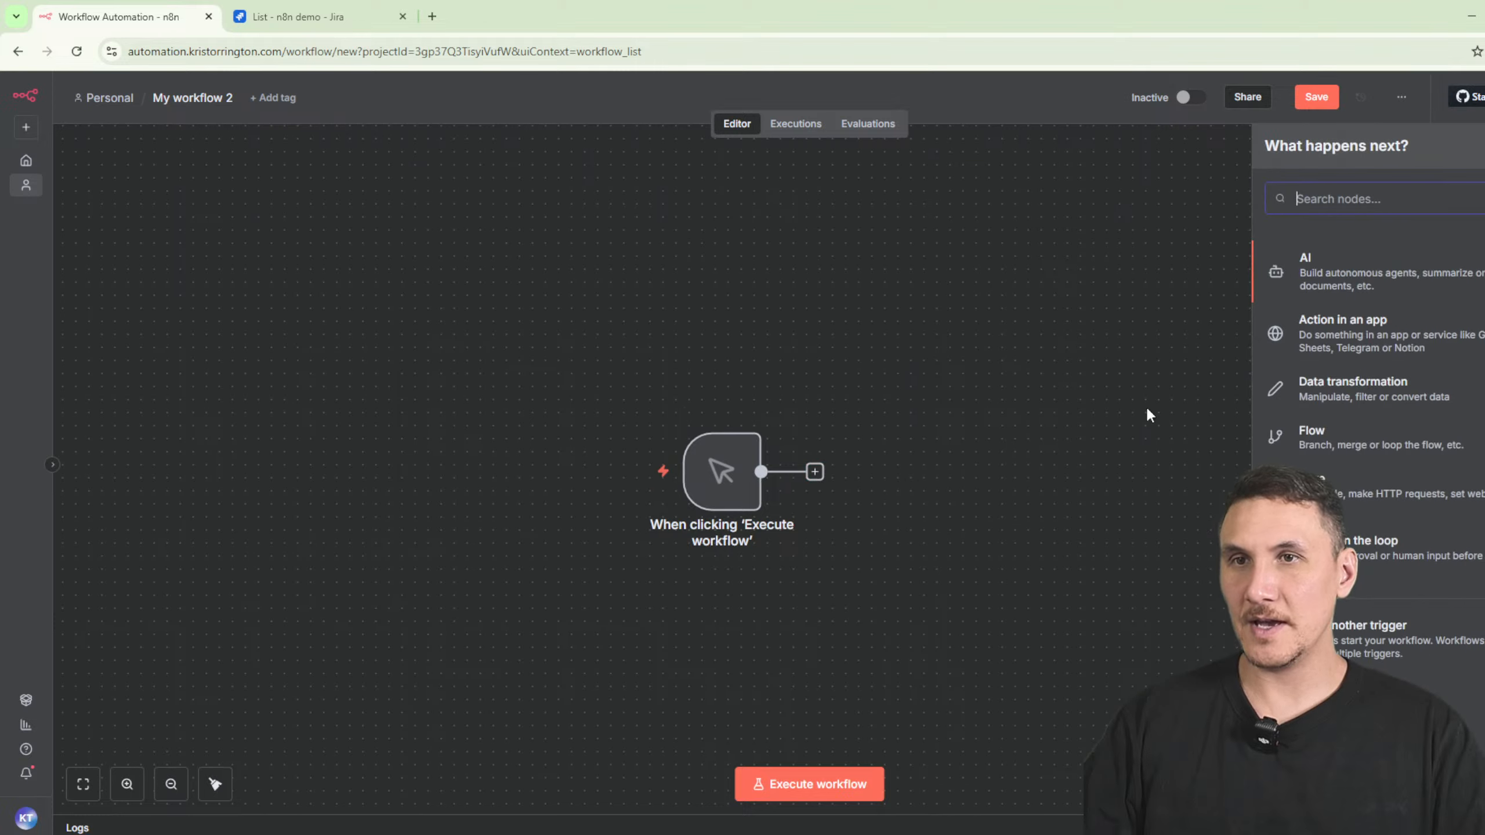
pyautogui.write('jira')
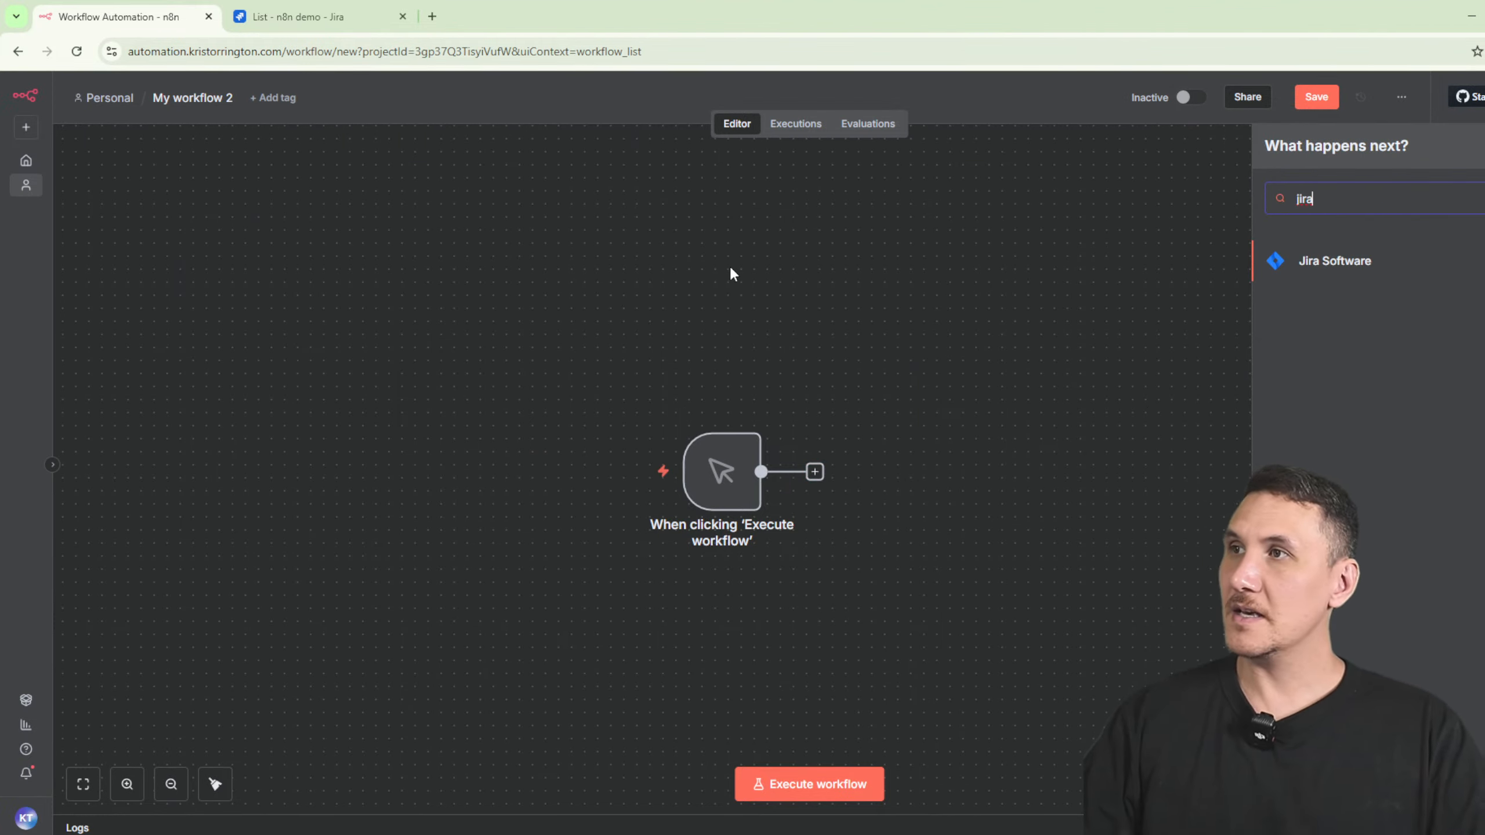
pyautogui.click(1335, 262)
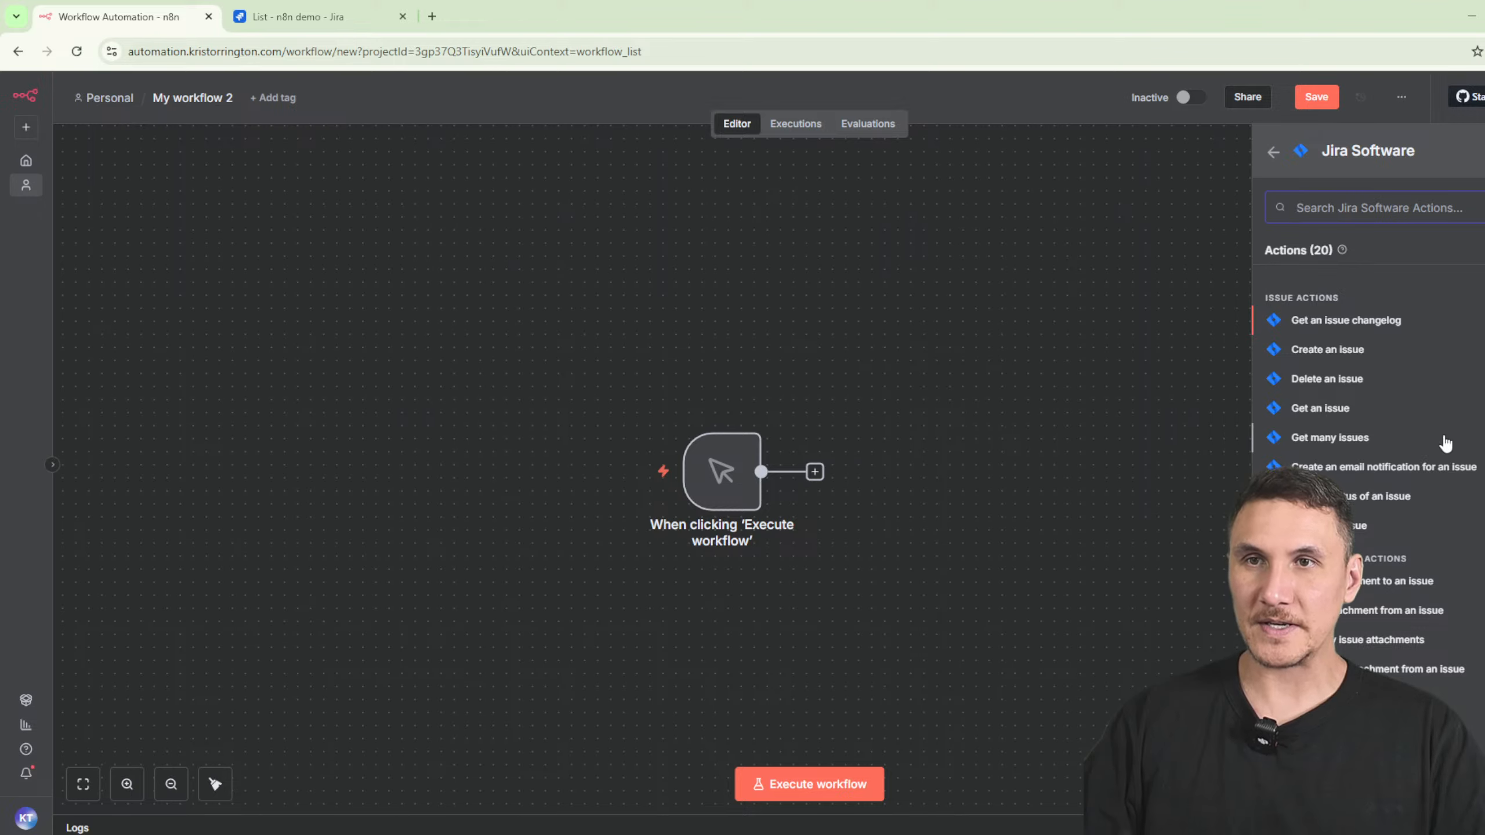
pyautogui.scroll(-3, 1377, 582)
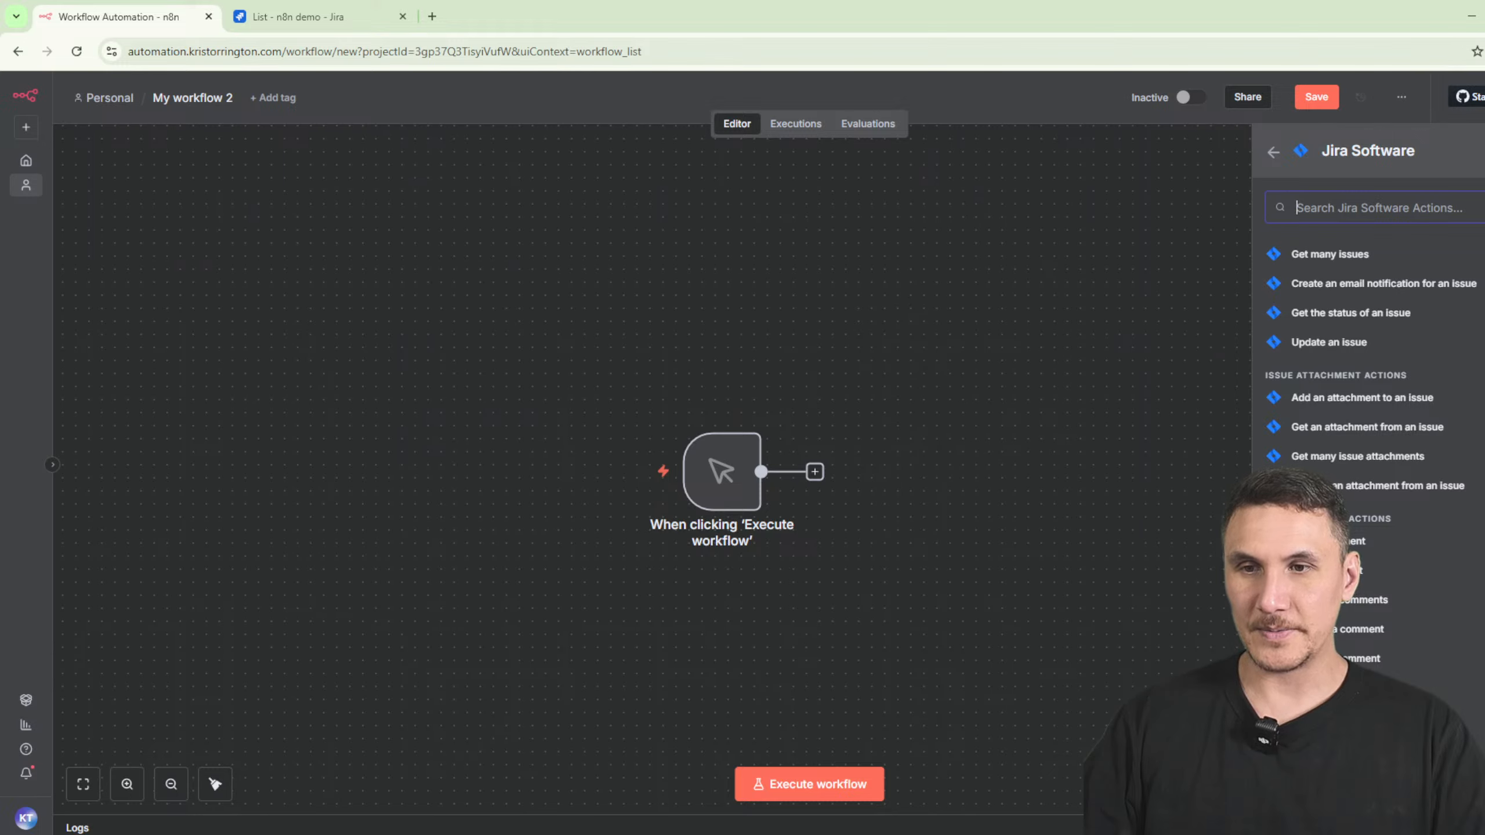
pyautogui.scroll(-10, 1377, 581)
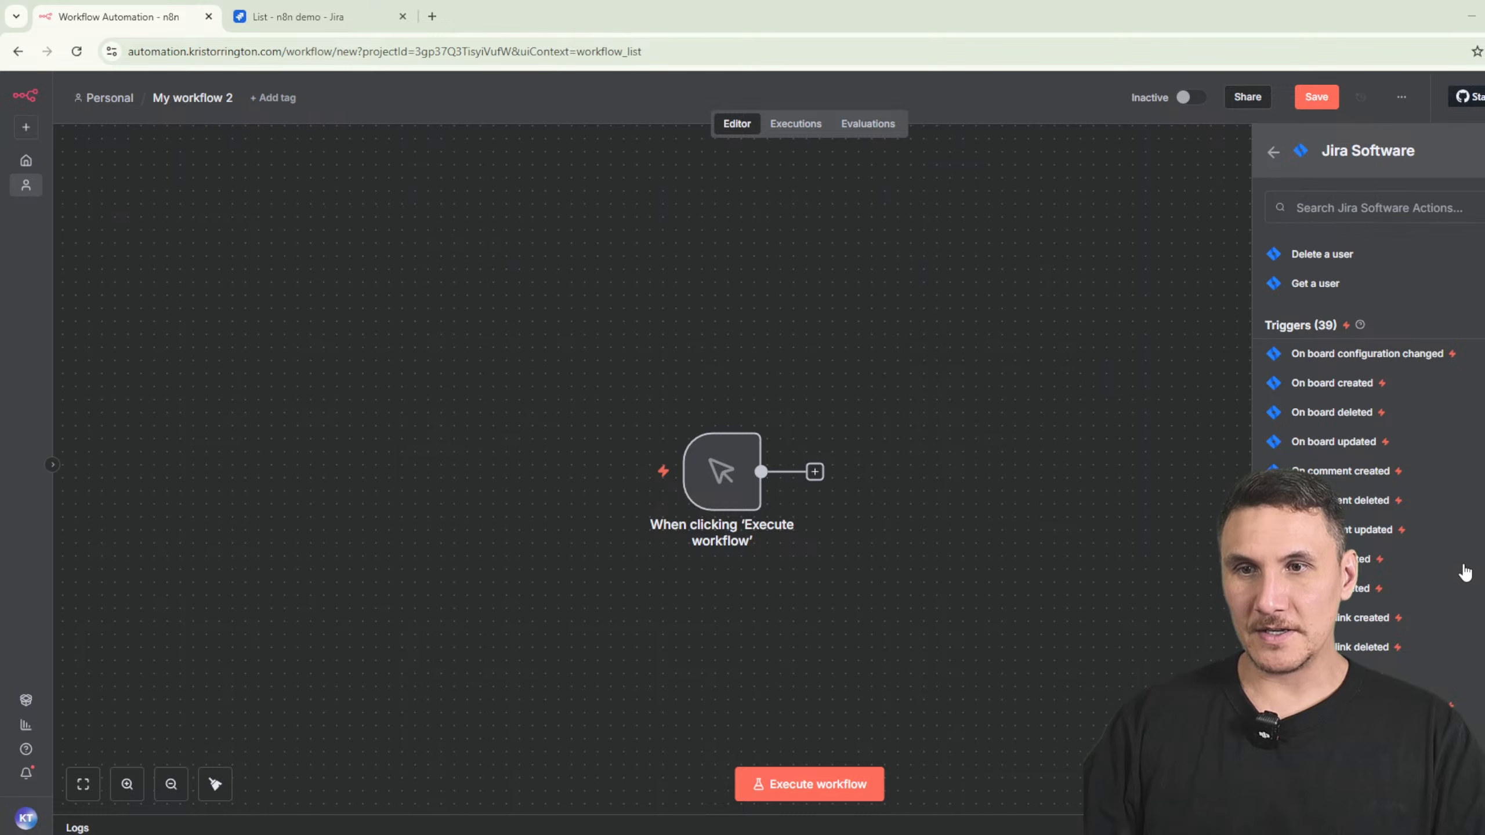
pyautogui.scroll(-10, 1465, 572)
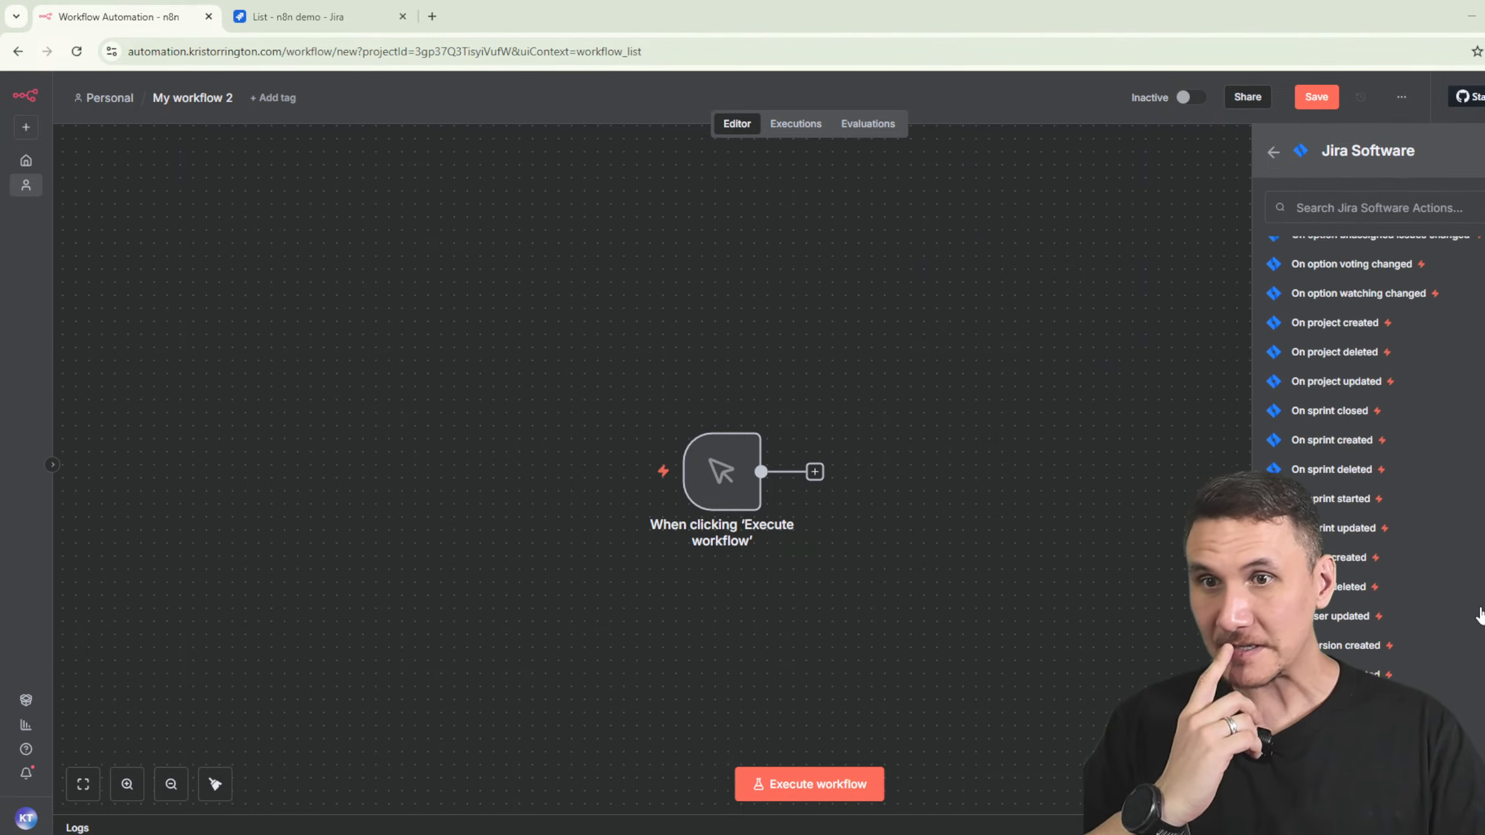
pyautogui.scroll(4, 1481, 614)
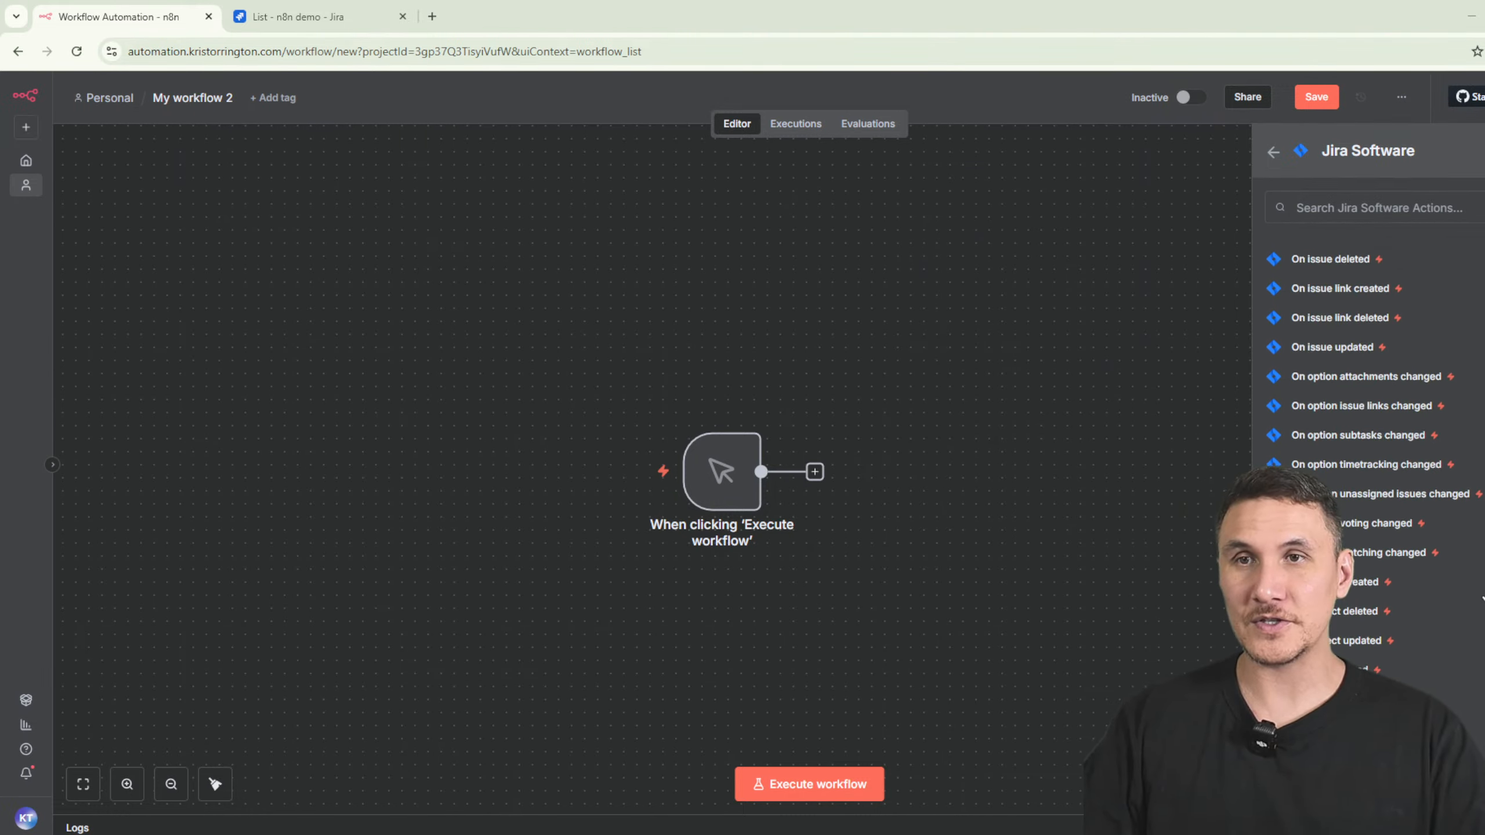
pyautogui.scroll(2, 1474, 598)
pyautogui.scroll(-12, 1471, 597)
pyautogui.scroll(3, 1468, 597)
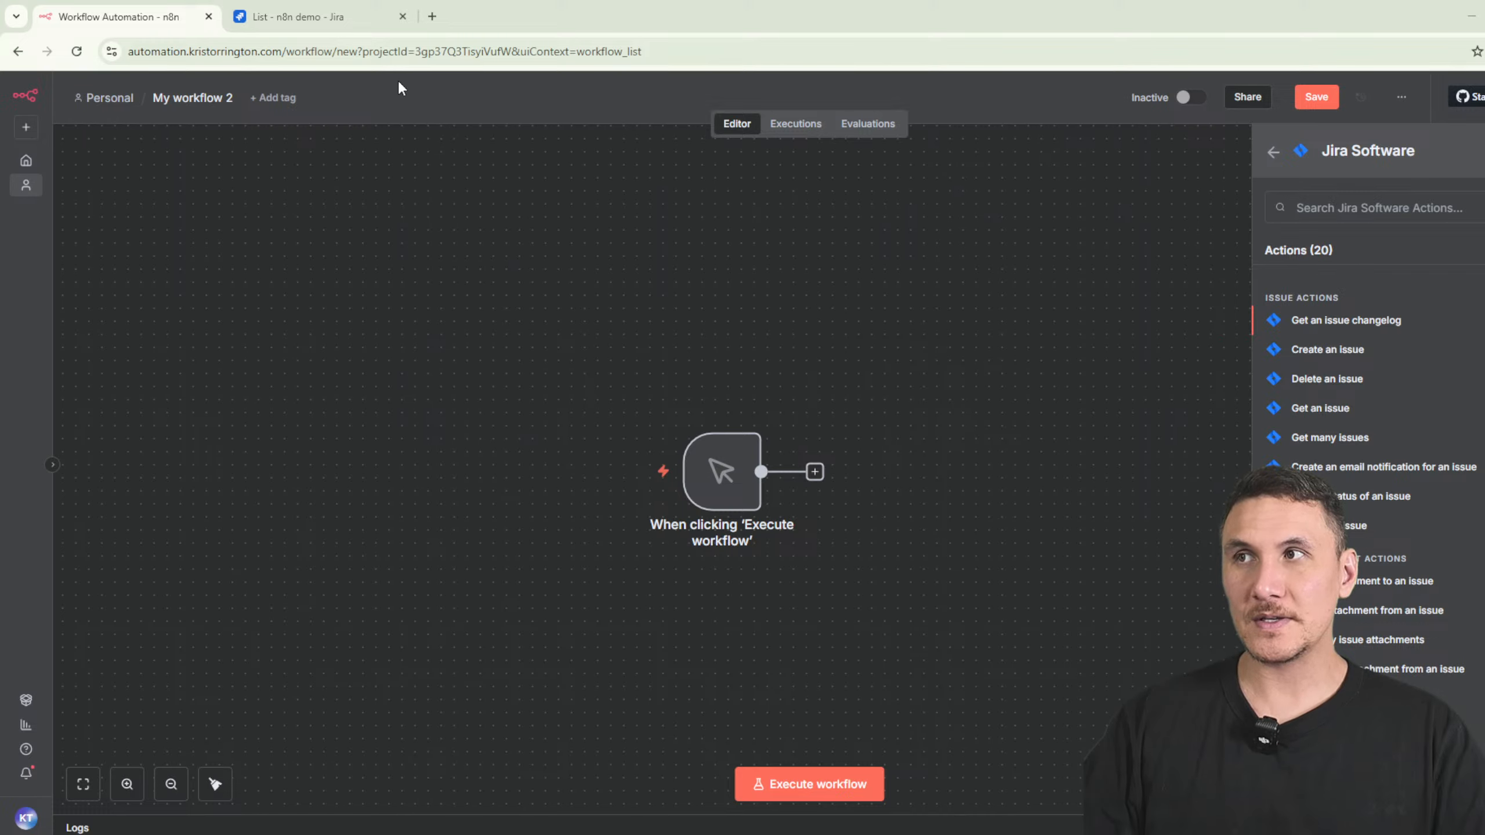
# - Search Google for 'lucidchart', open the Lucidchart site, and move the Jira tab after it
pyautogui.click(433, 16)
pyautogui.write('lucid')
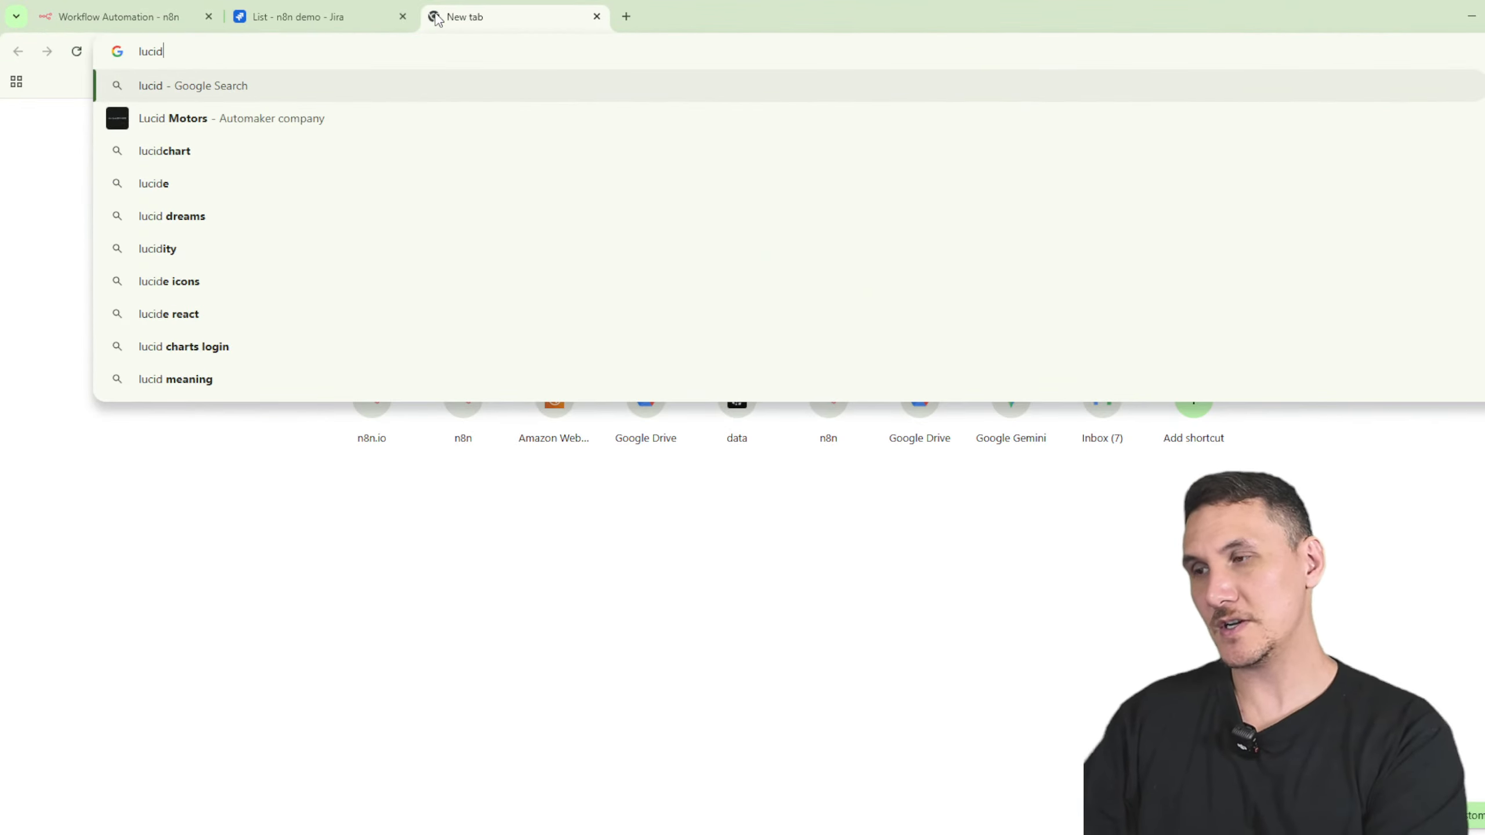
pyautogui.write('chart')
pyautogui.press('Return')
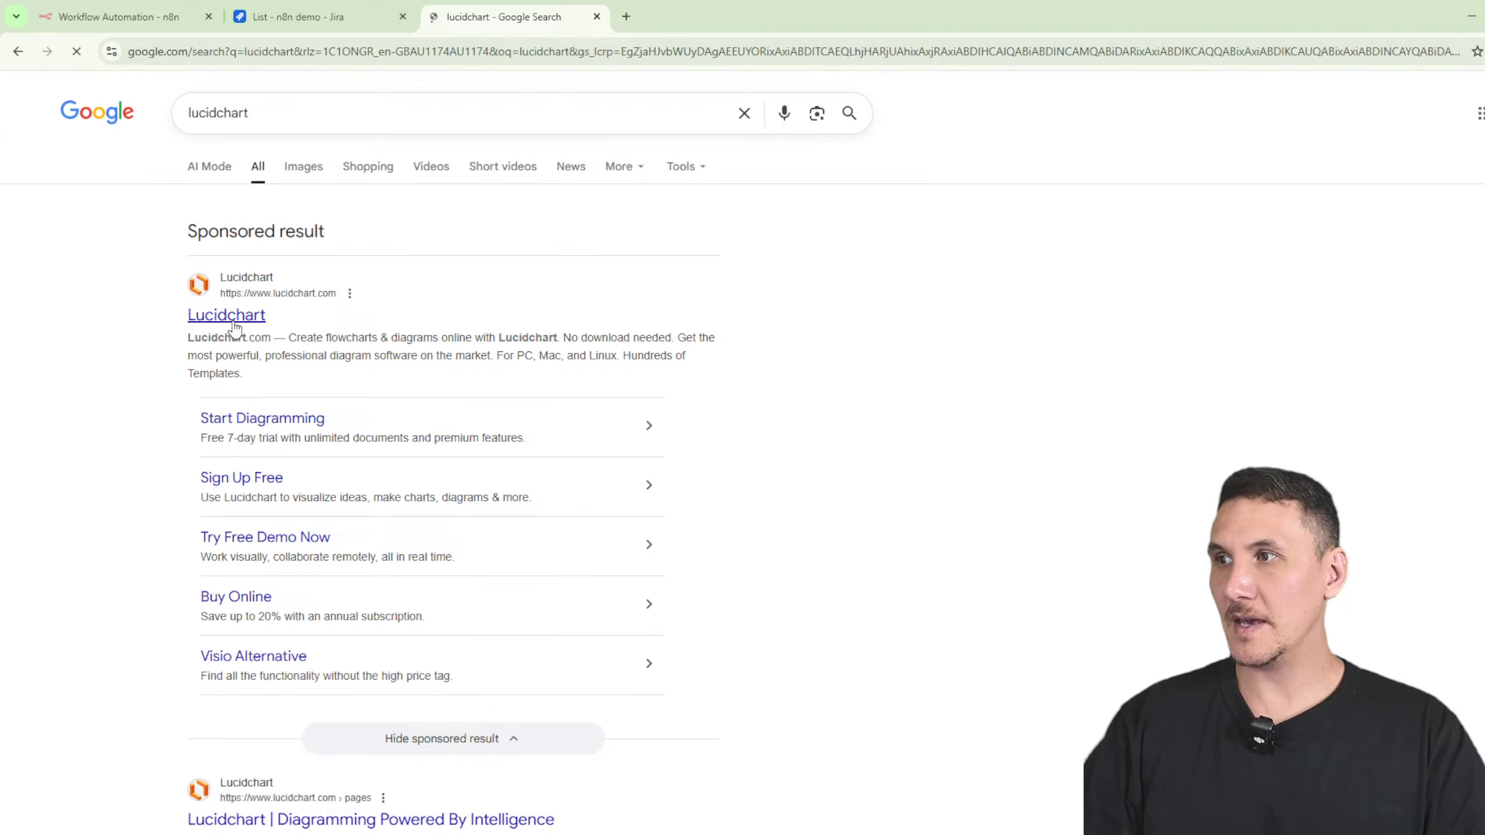
pyautogui.click(229, 317)
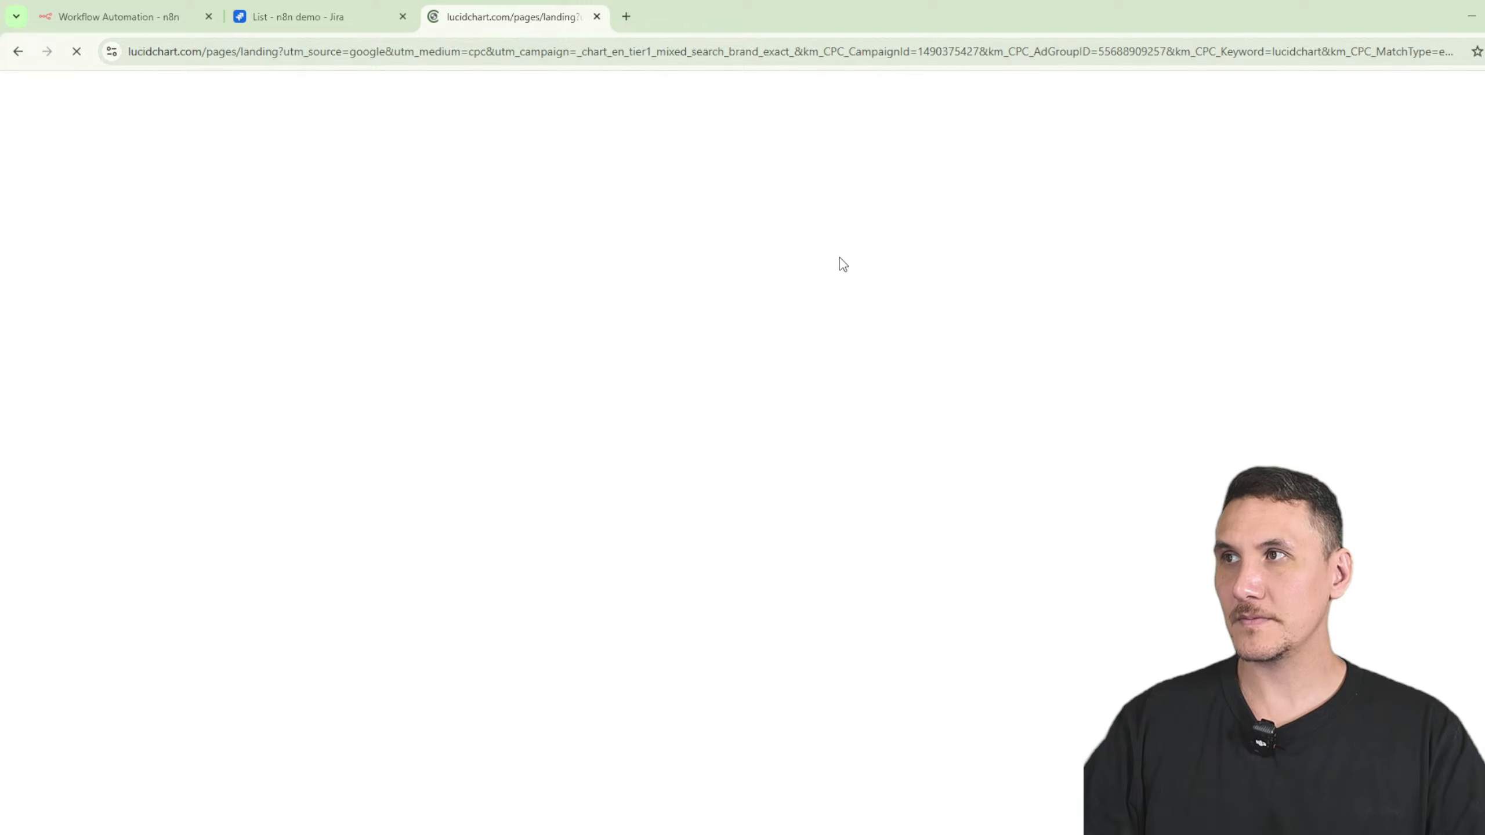
pyautogui.moveTo(328, 16); pyautogui.dragTo(584, 20)
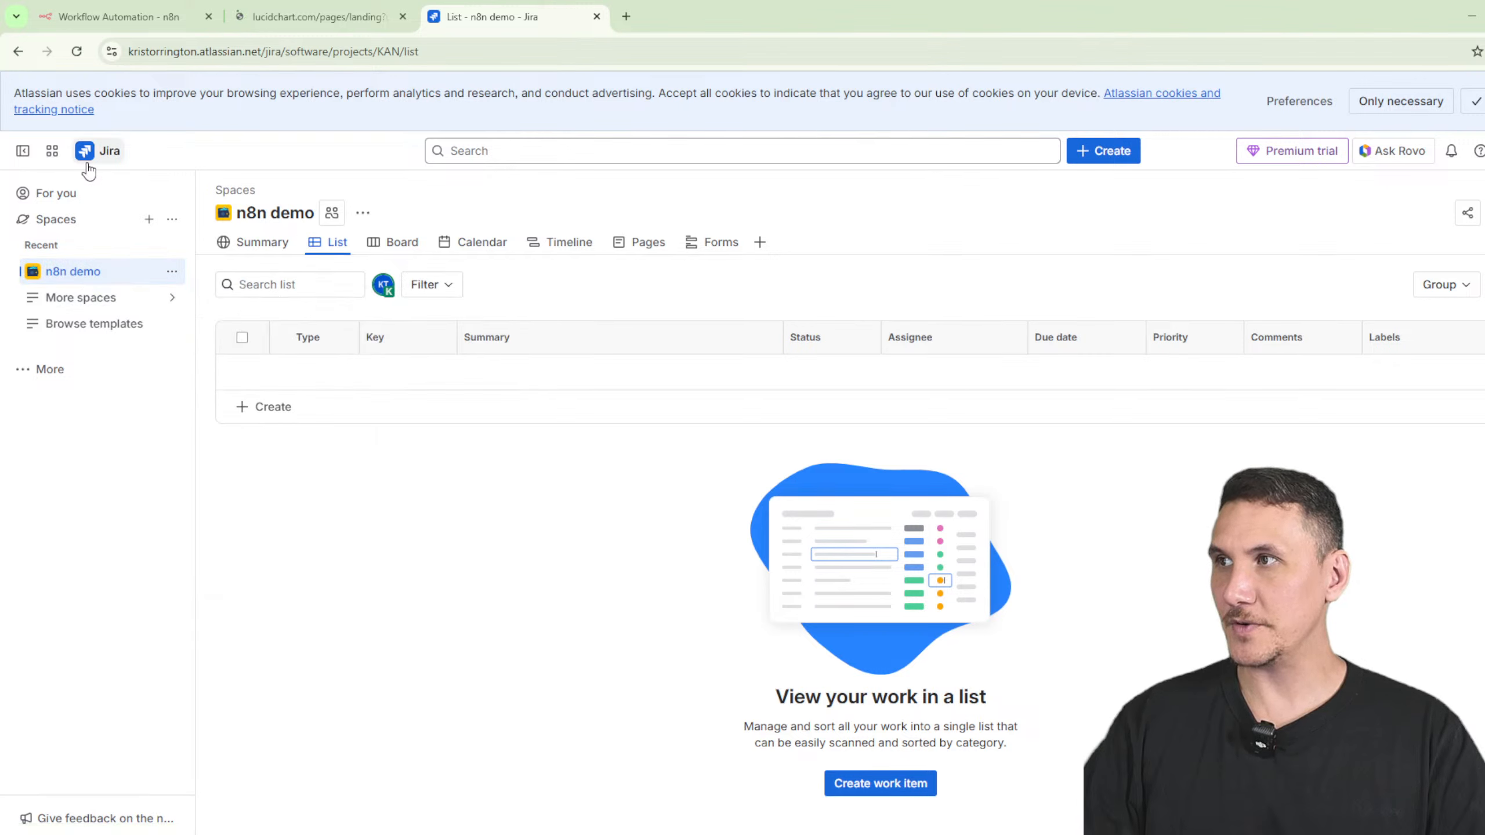
# - Begin a new Story work item in Jira, then dismiss the form
pyautogui.click(1100, 151)
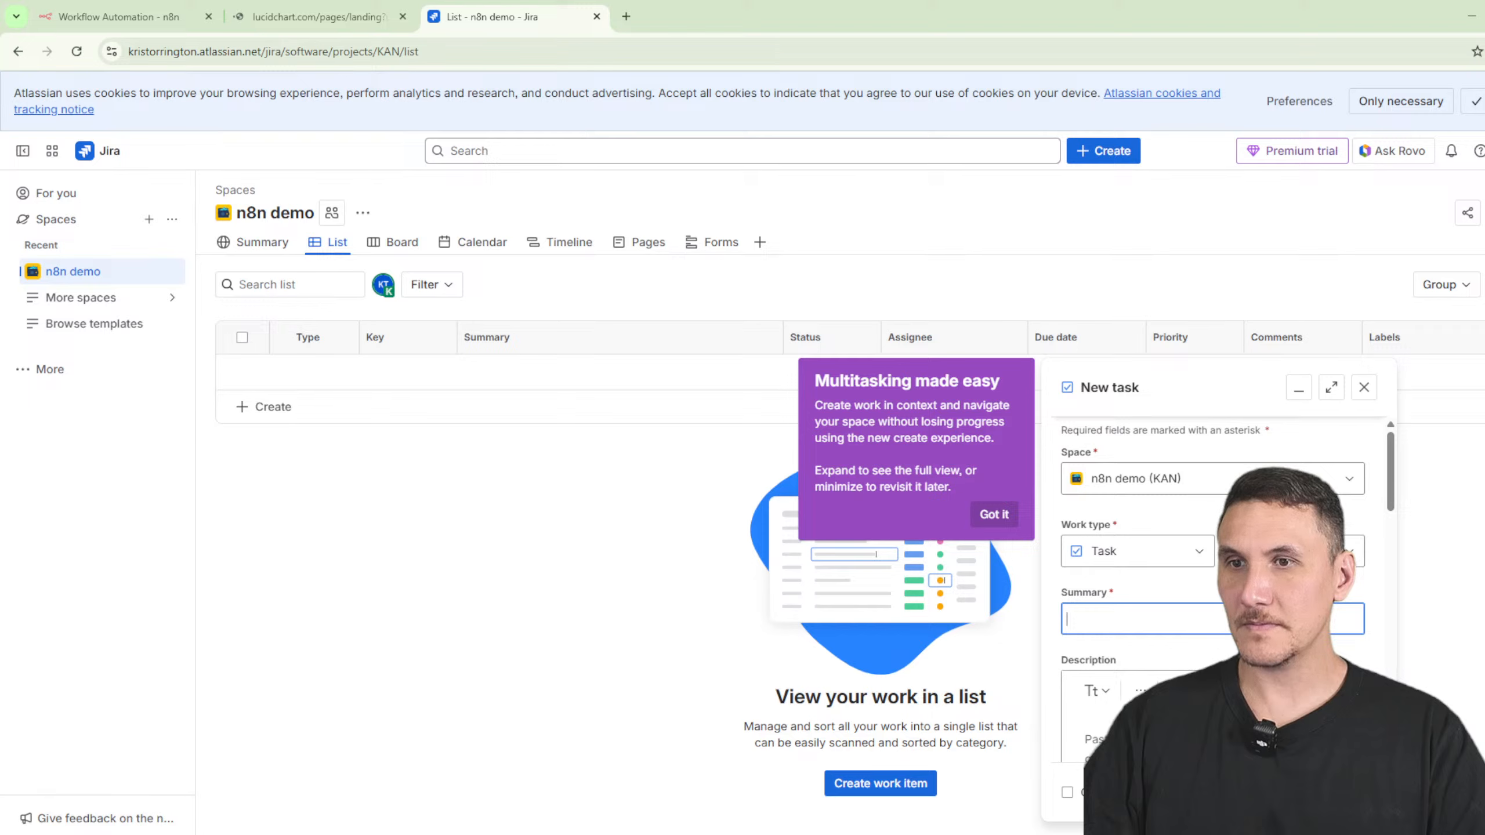
pyautogui.click(1193, 551)
pyautogui.click(1105, 643)
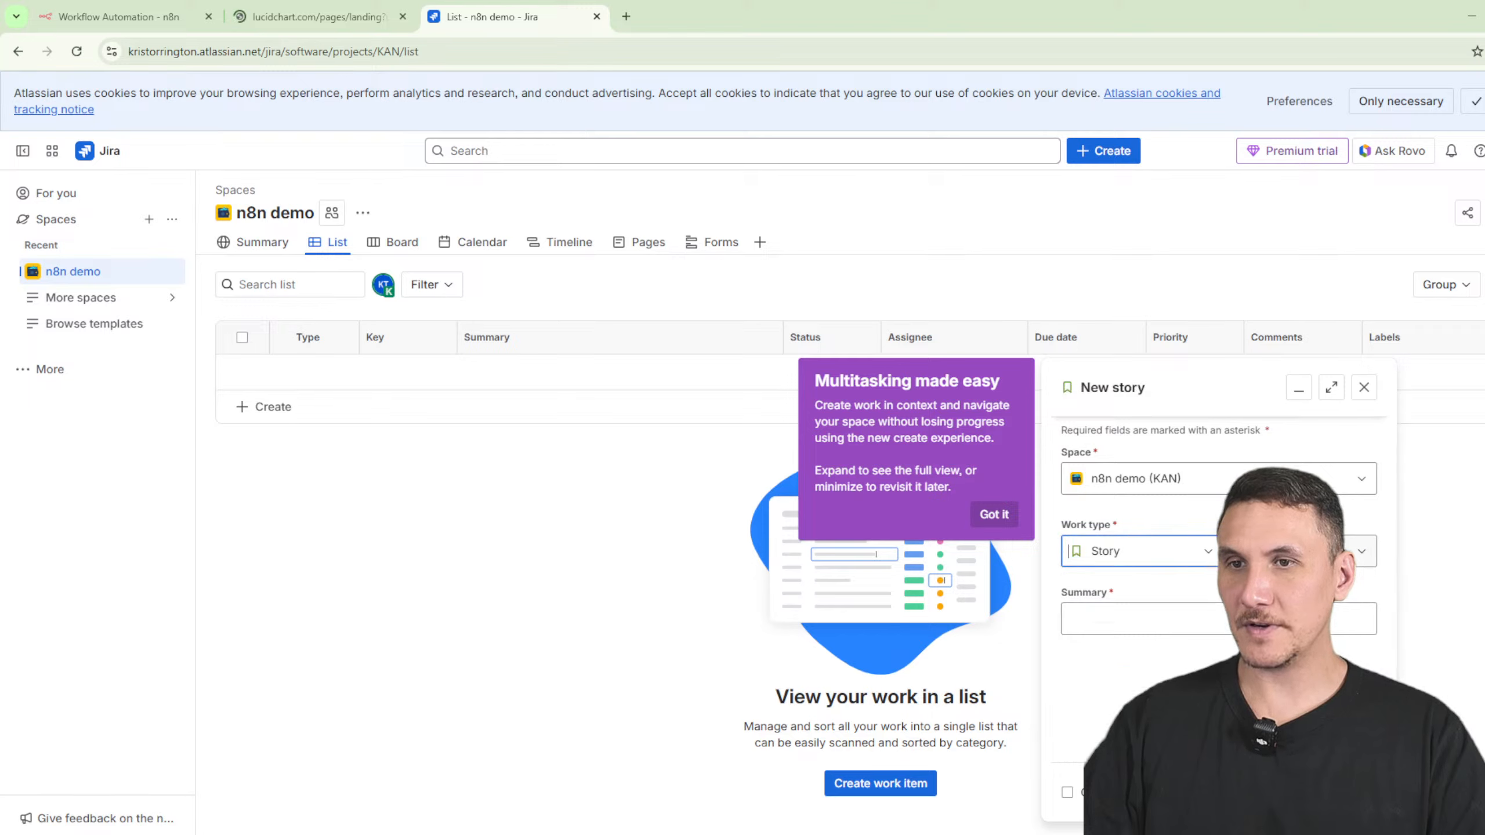
pyautogui.scroll(-5, 1213, 585)
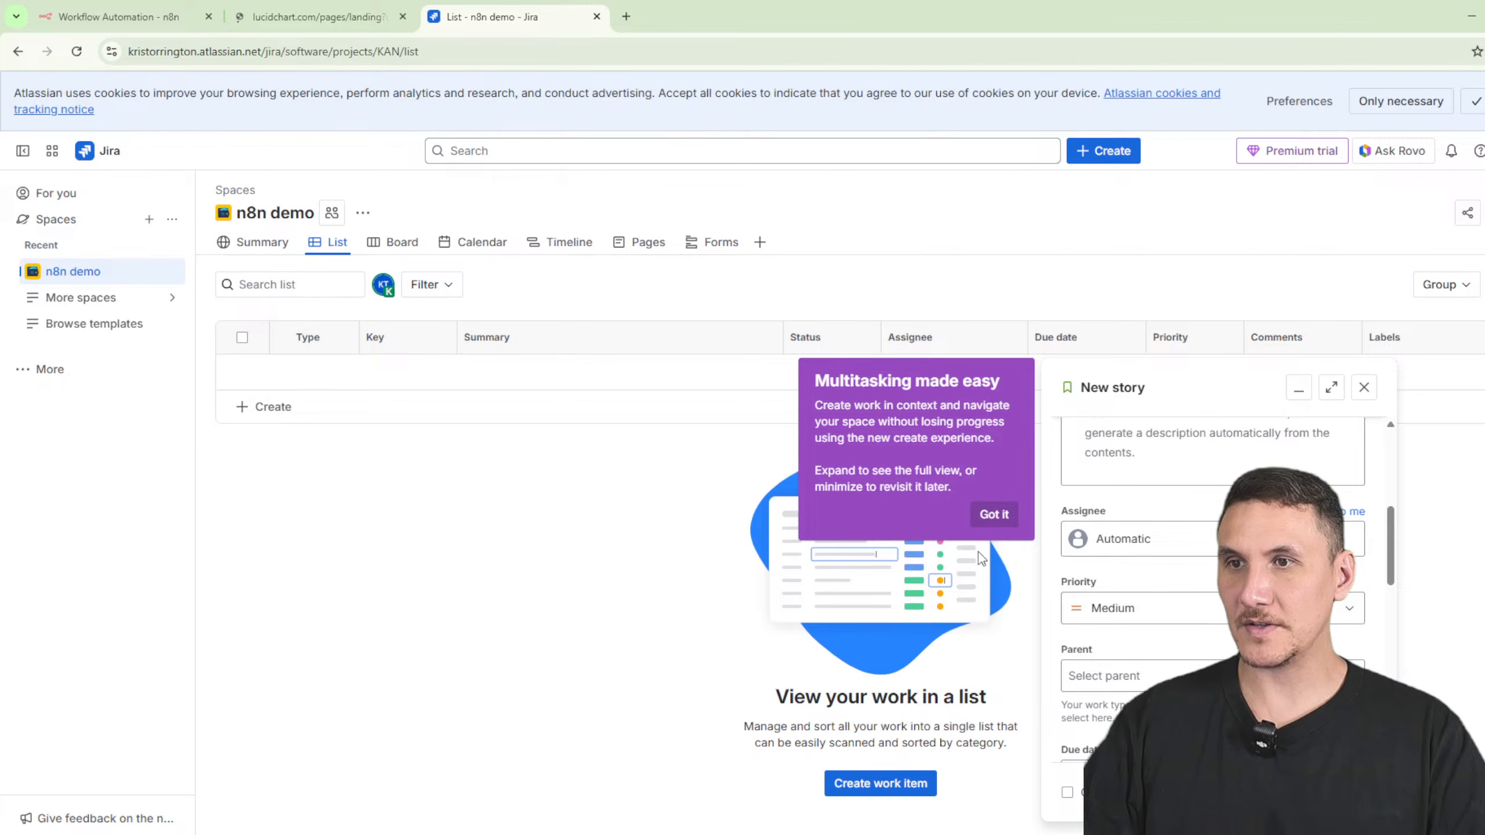
pyautogui.click(1364, 388)
# - Browse the Board, Summary and Calendar views, then add Backlog right after Summary
pyautogui.click(395, 242)
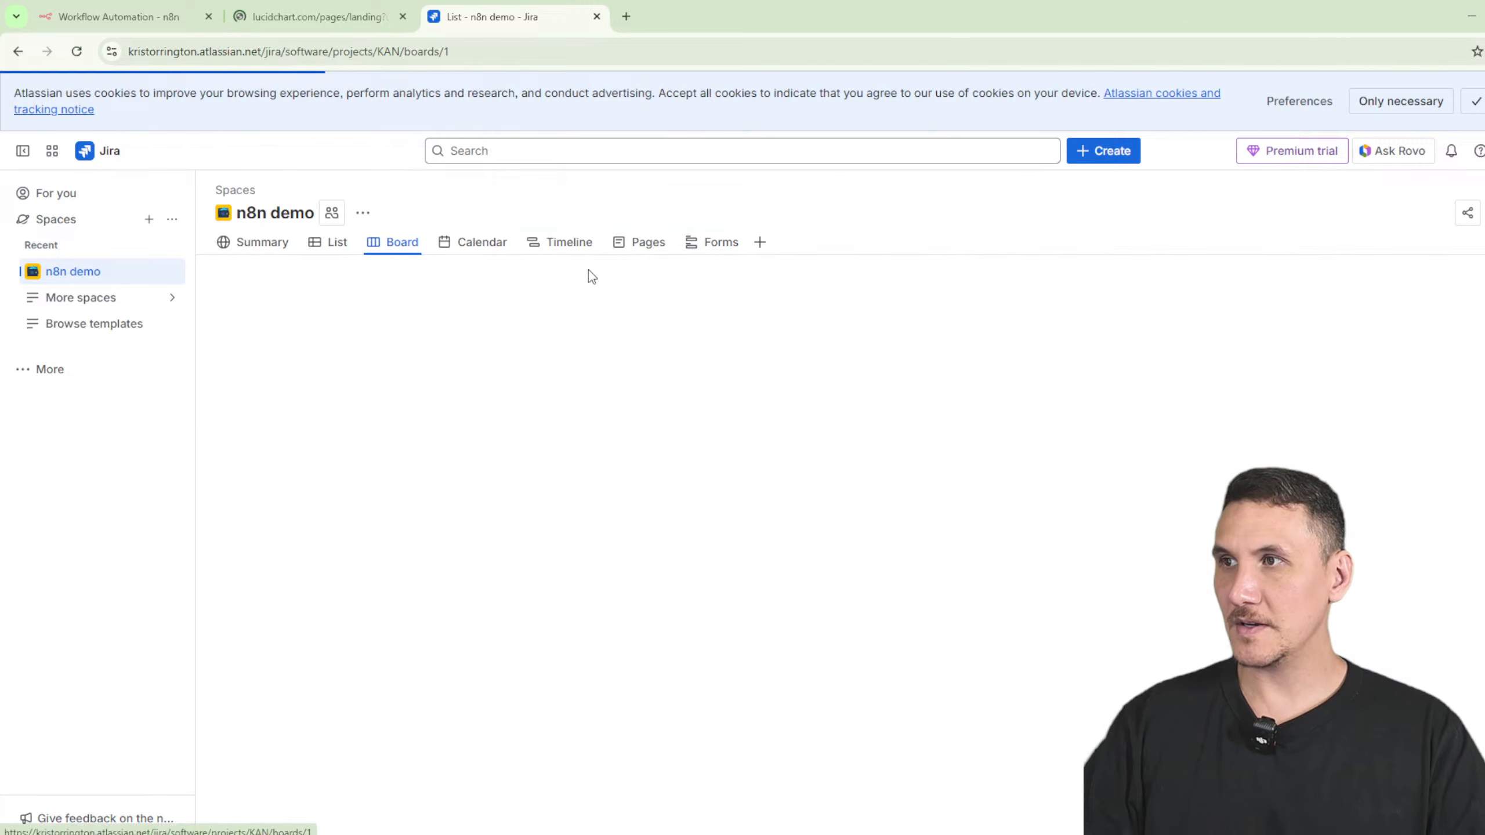
pyautogui.click(263, 242)
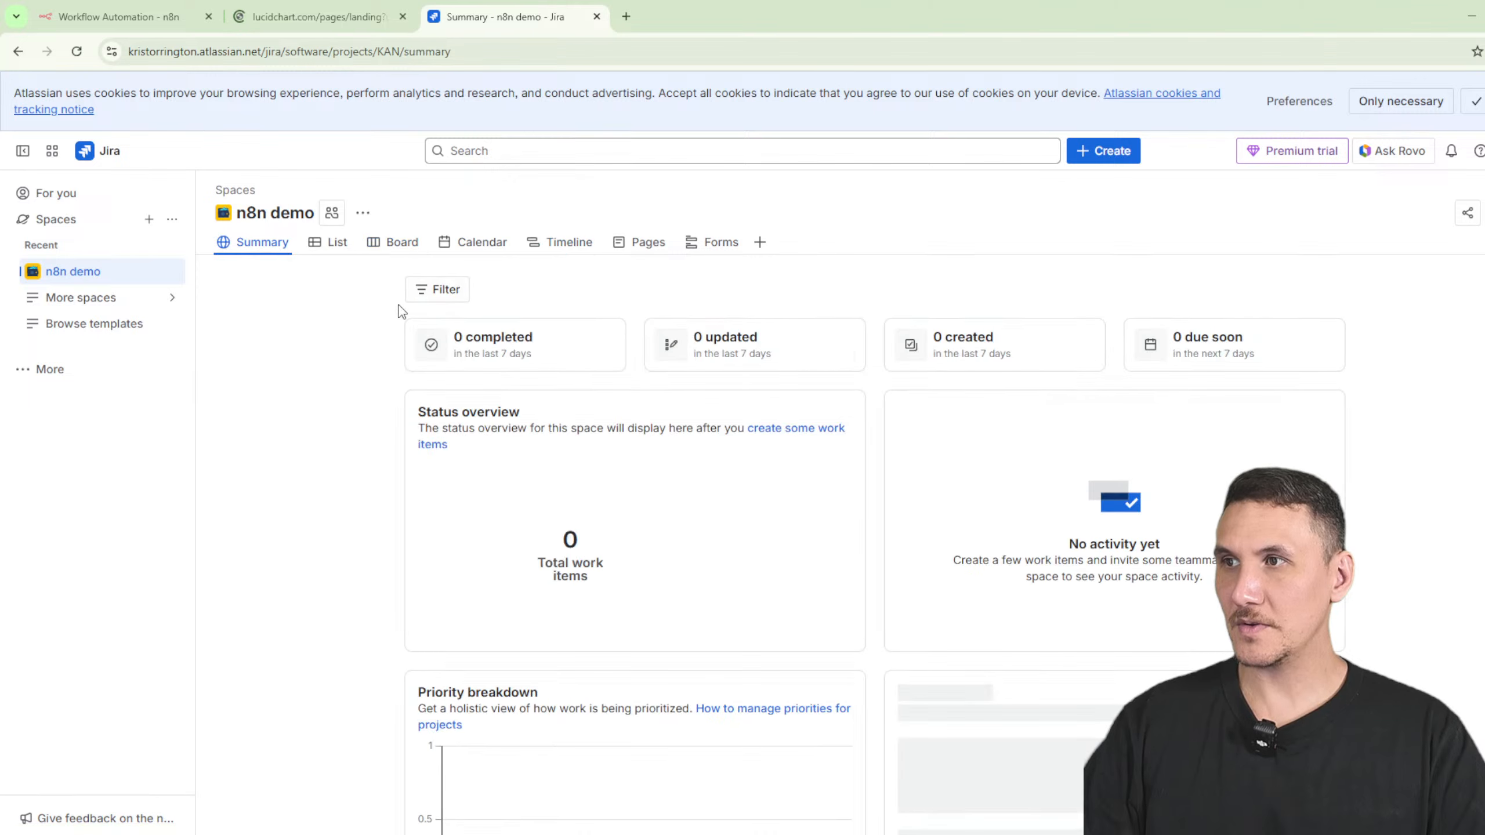
pyautogui.click(505, 254)
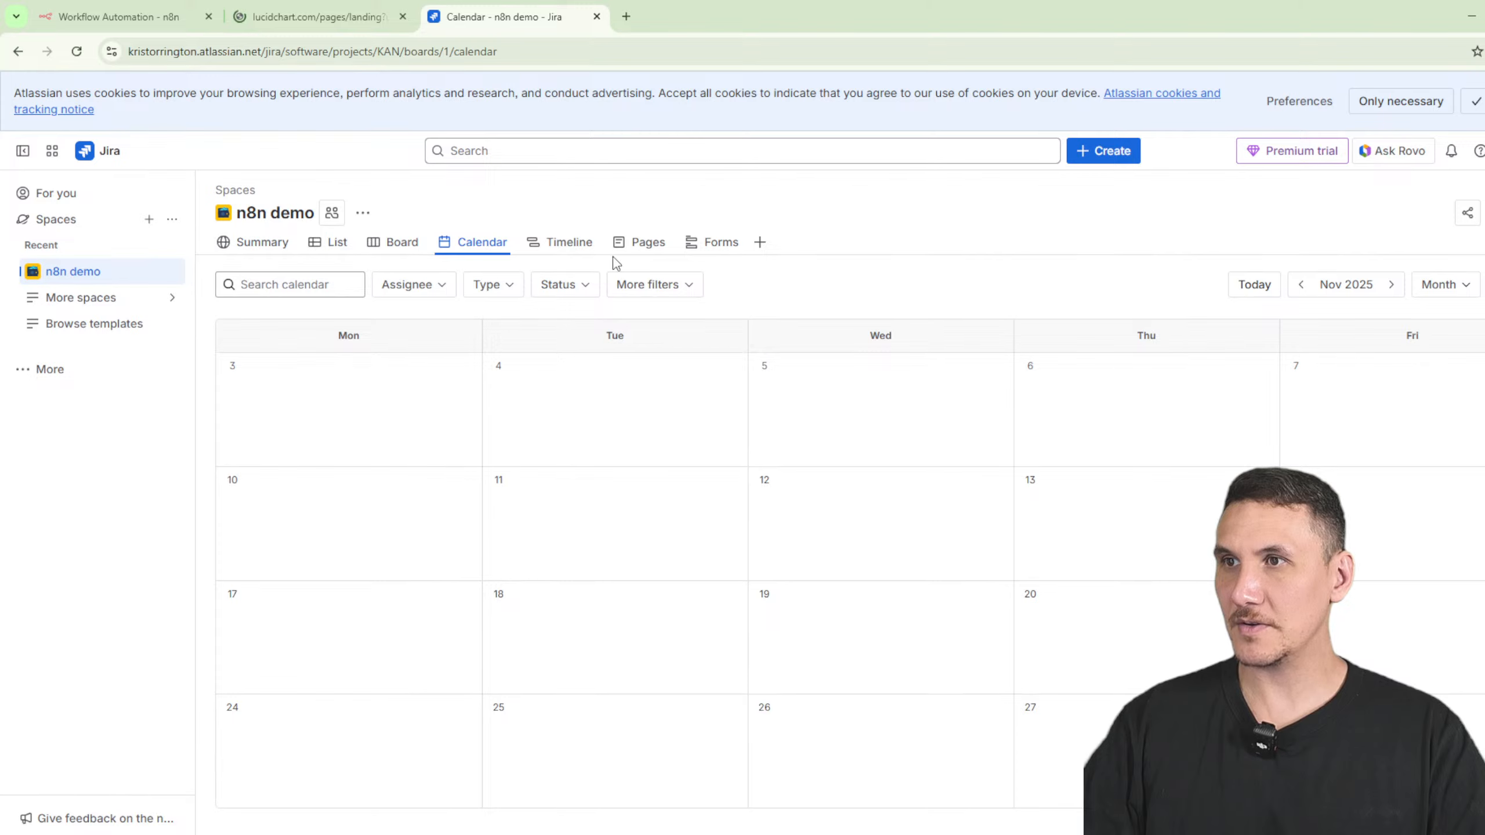
pyautogui.click(759, 242)
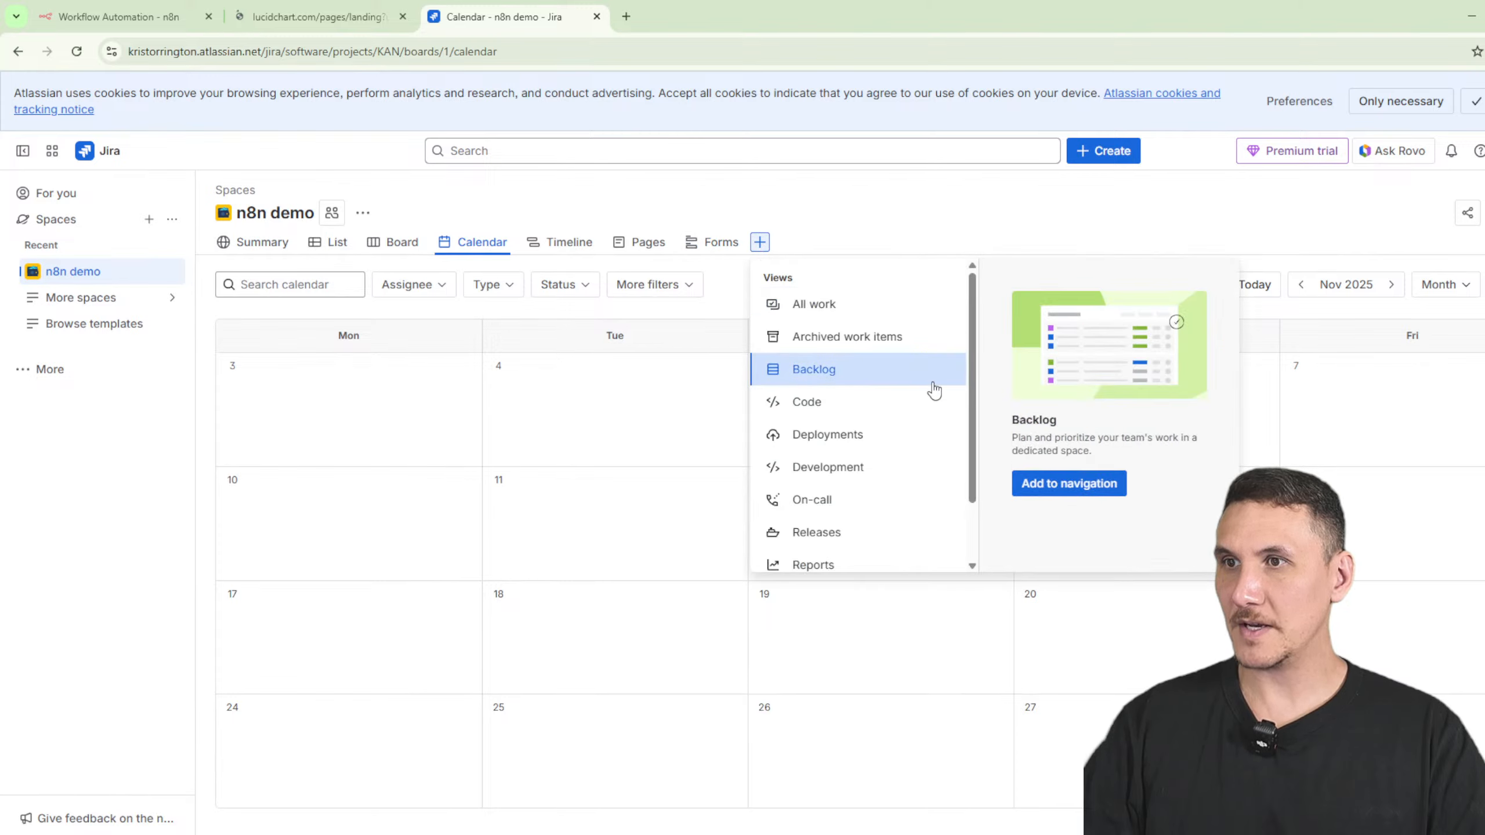
pyautogui.click(1059, 481)
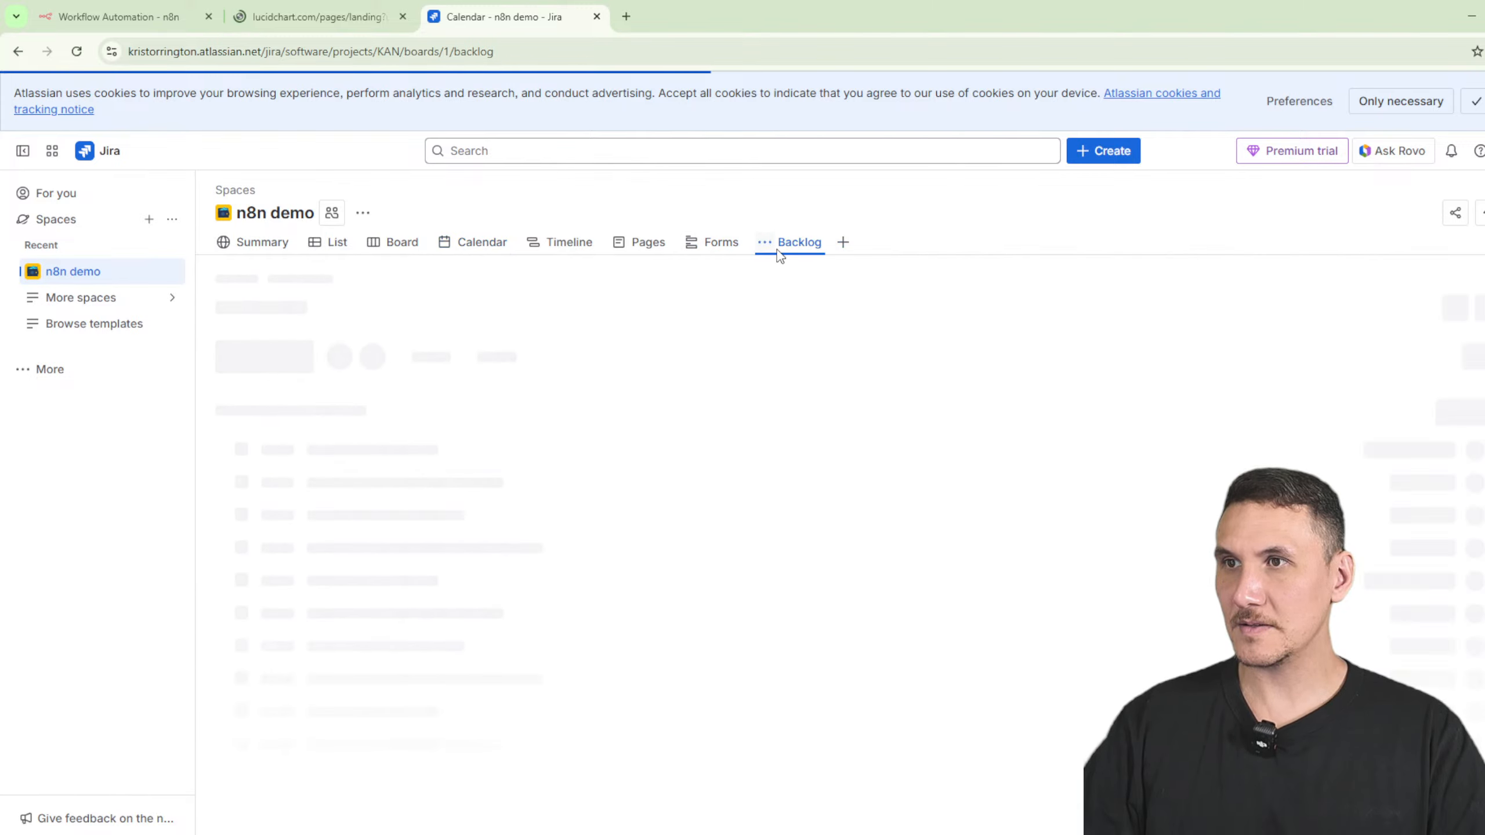
pyautogui.moveTo(783, 250); pyautogui.dragTo(317, 259)
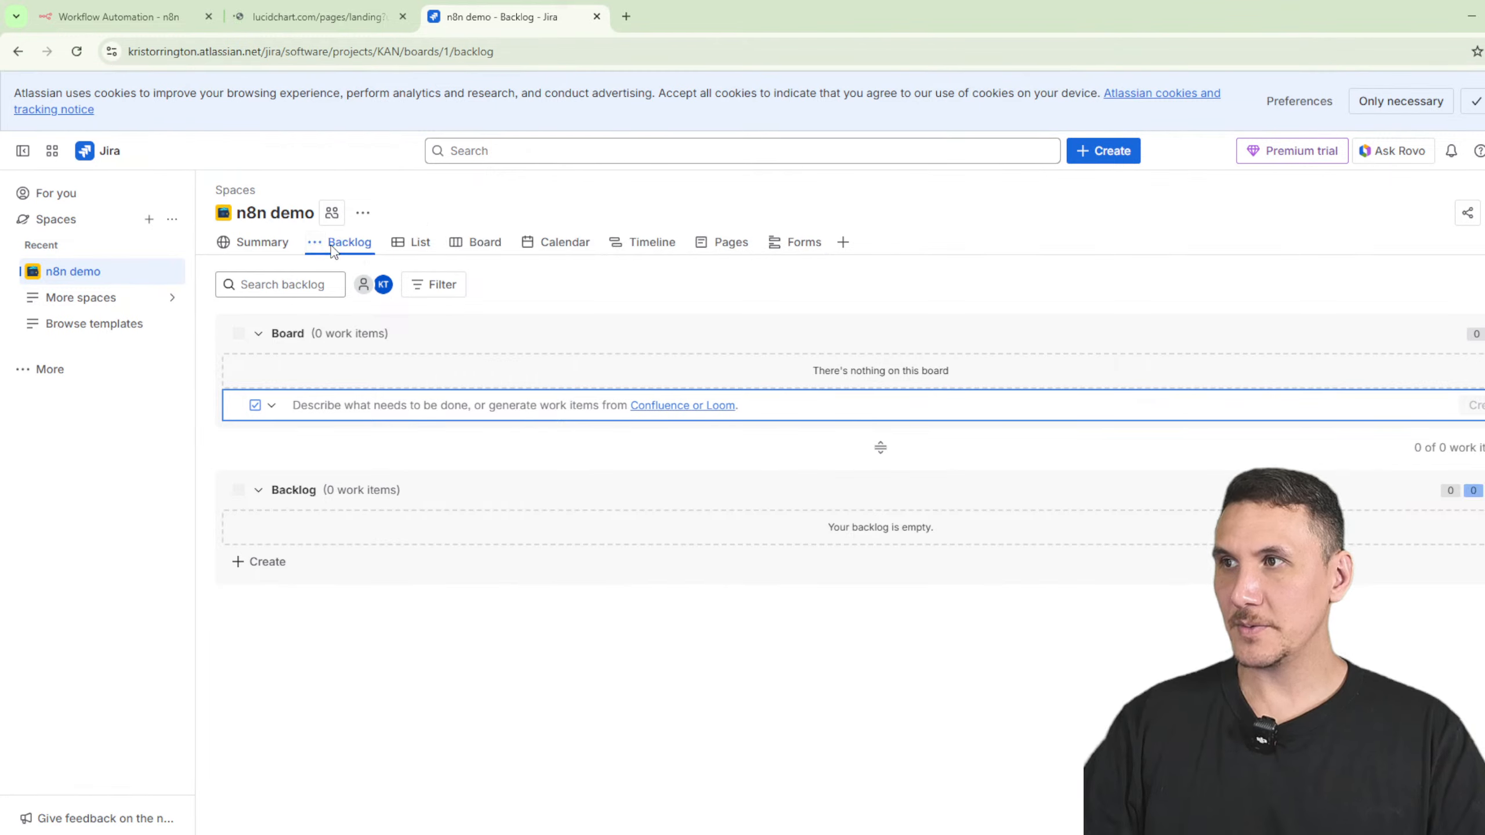
# - Open and close the board options and the extra views list, then leave Jira
pyautogui.click(1484, 285)
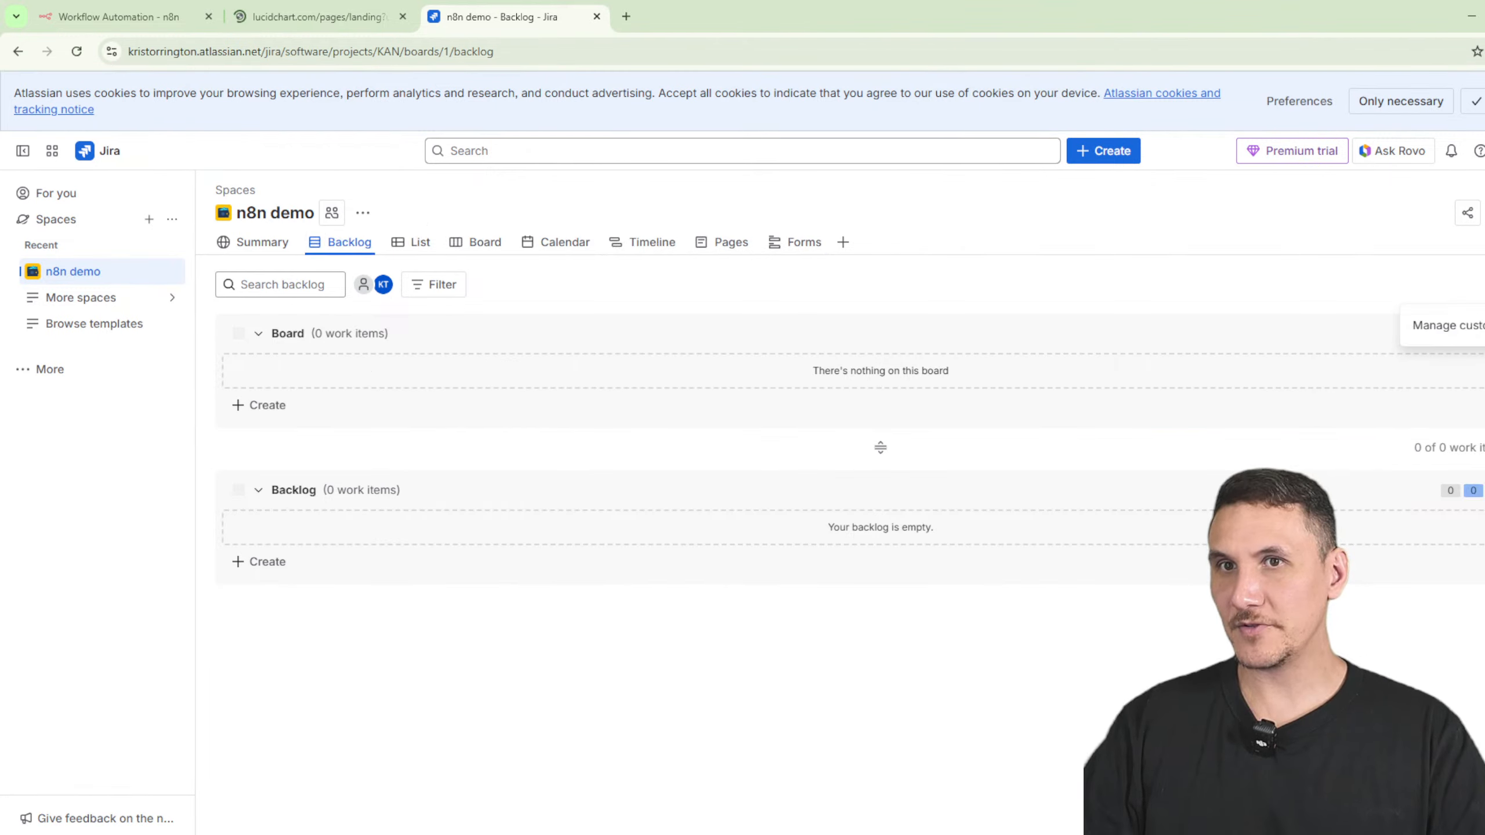
pyautogui.click(1230, 294)
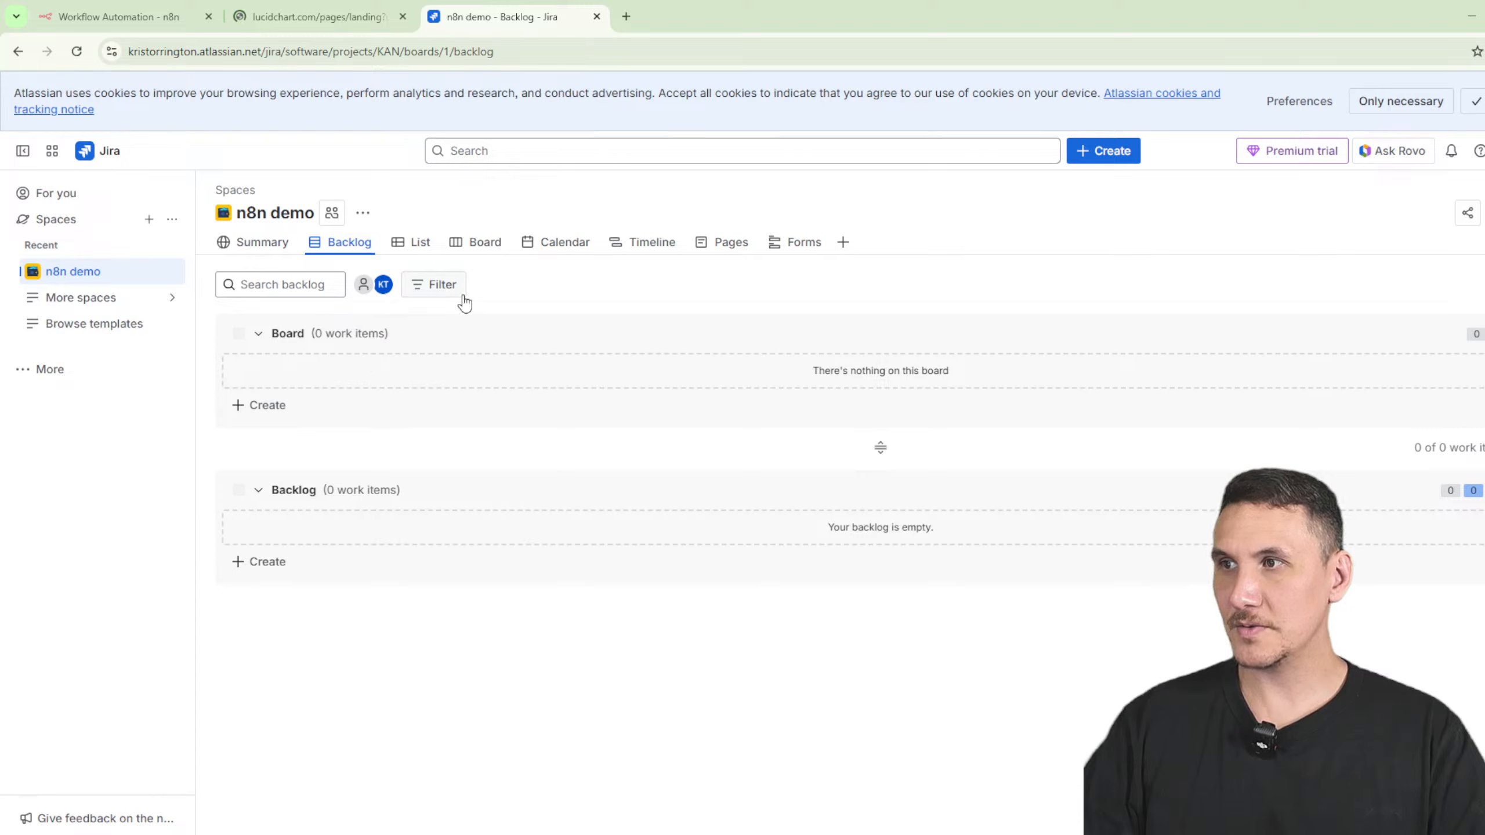
pyautogui.click(842, 242)
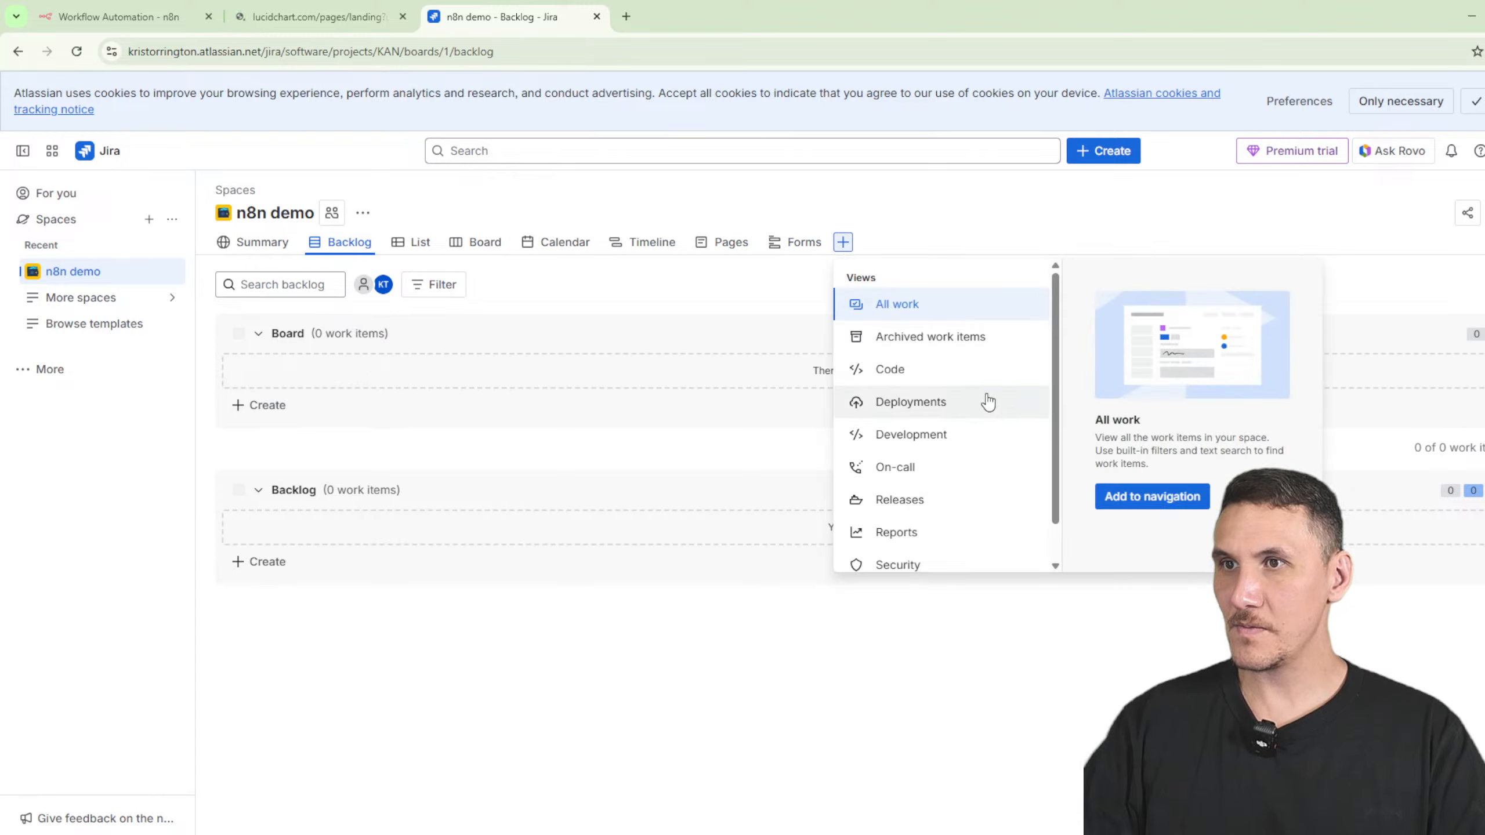
pyautogui.scroll(-1, 970, 413)
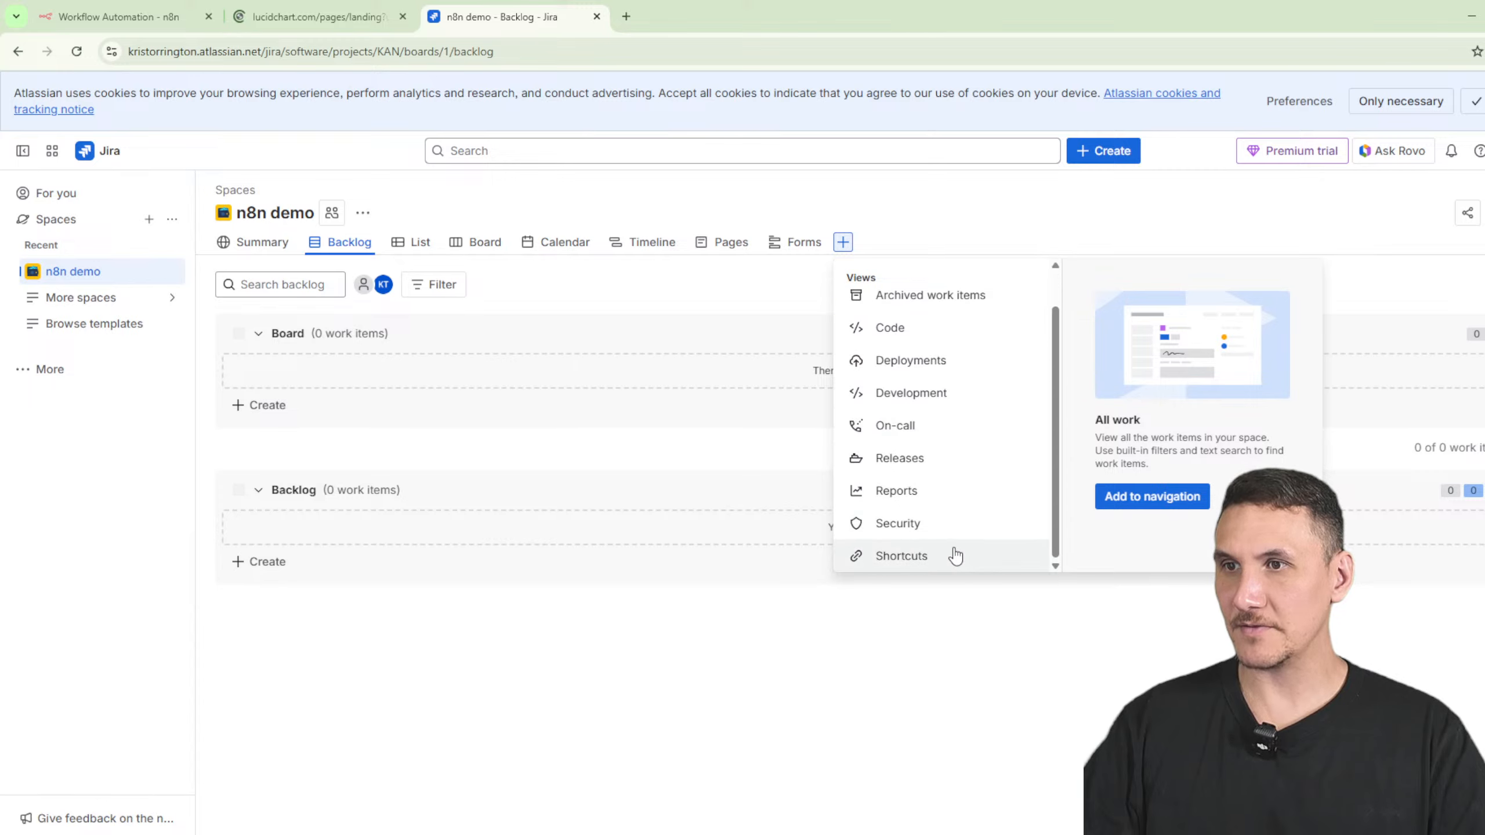
pyautogui.click(644, 661)
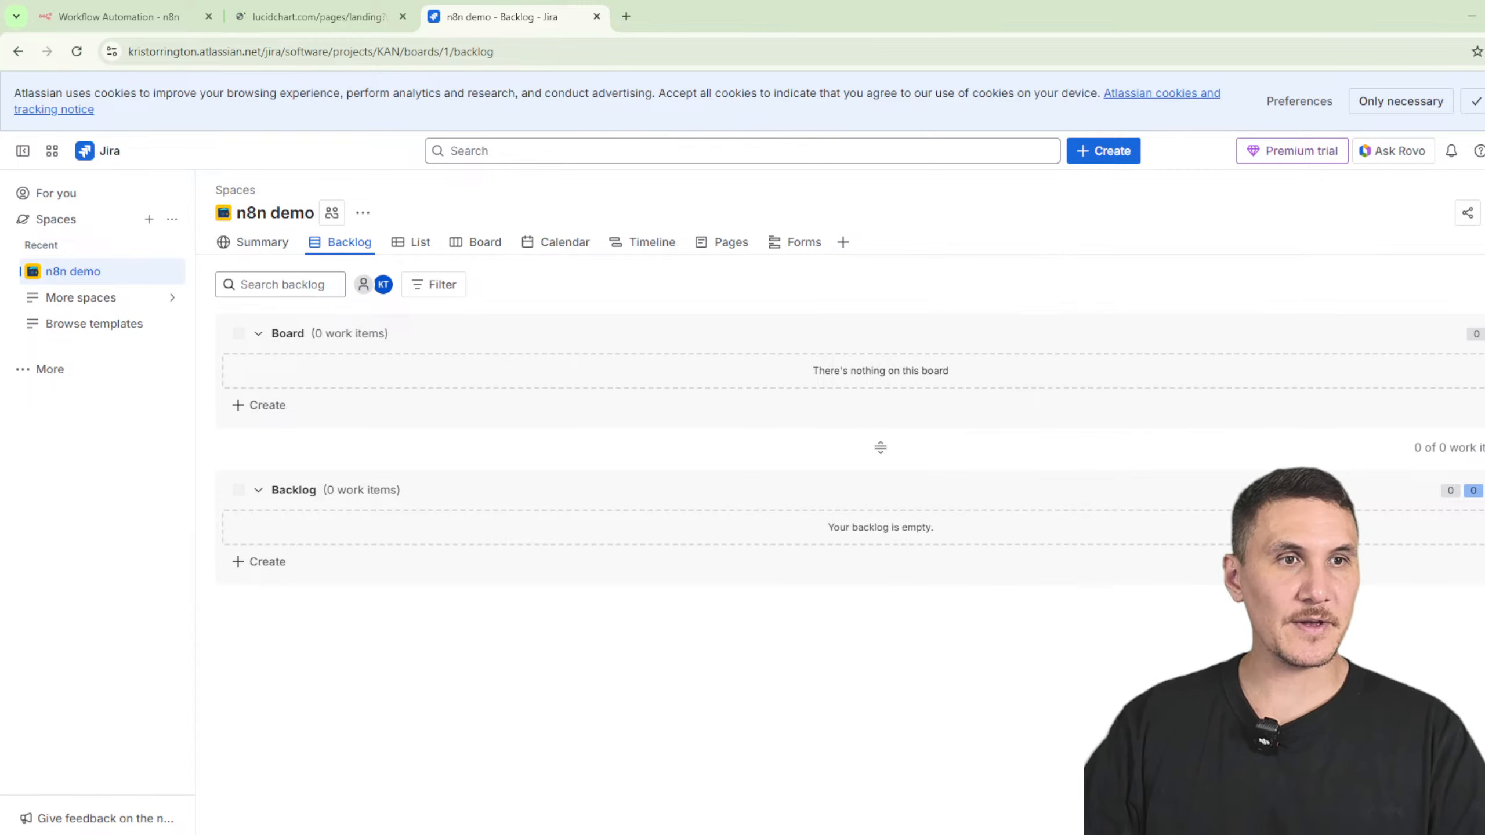
pyautogui.click(374, 21)
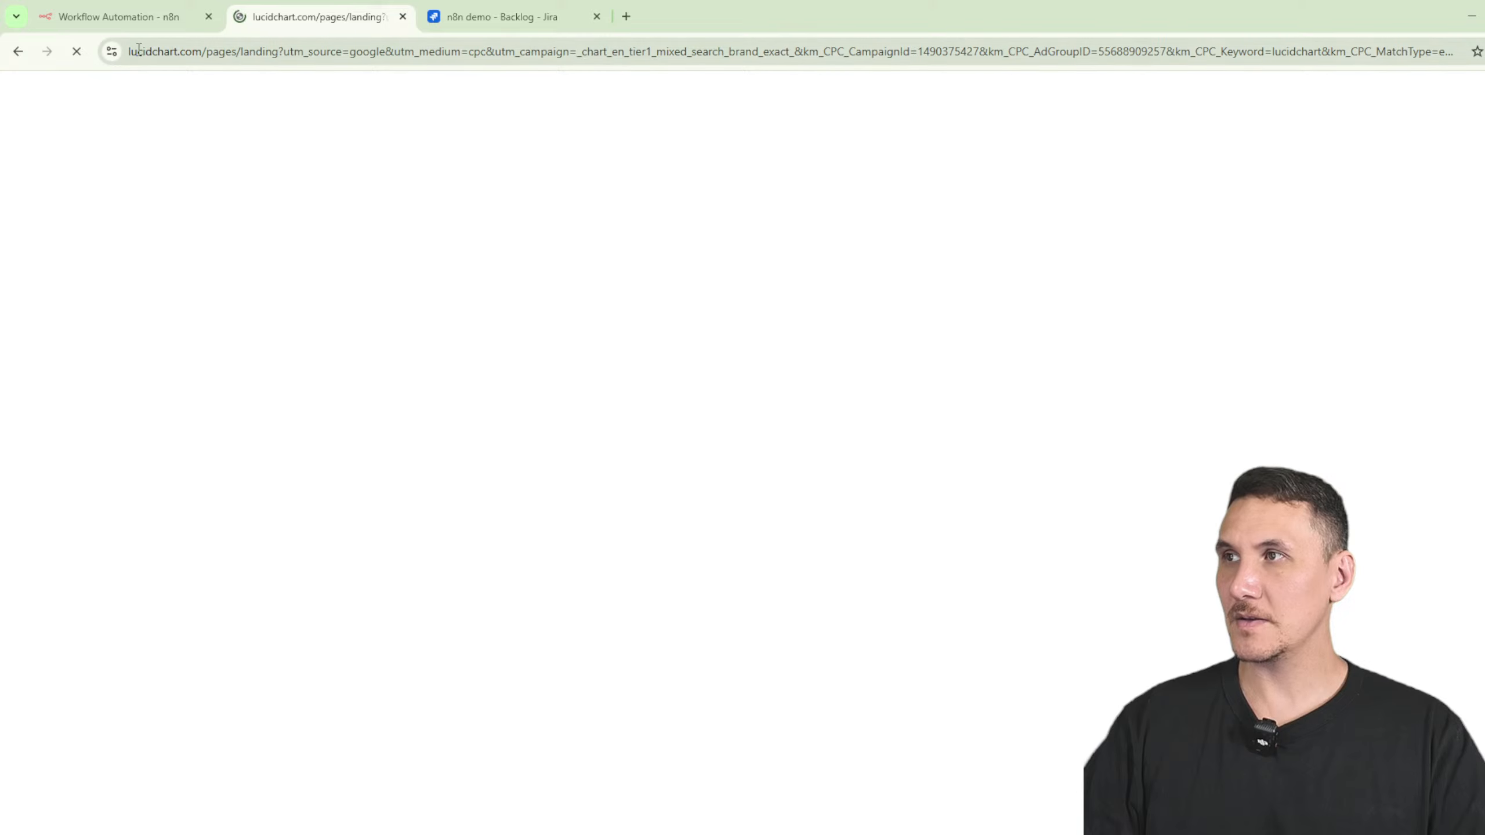
# - Filter the Jira Software actions for 'set', back out of the list, then go to Lucidchart
pyautogui.click(134, 21)
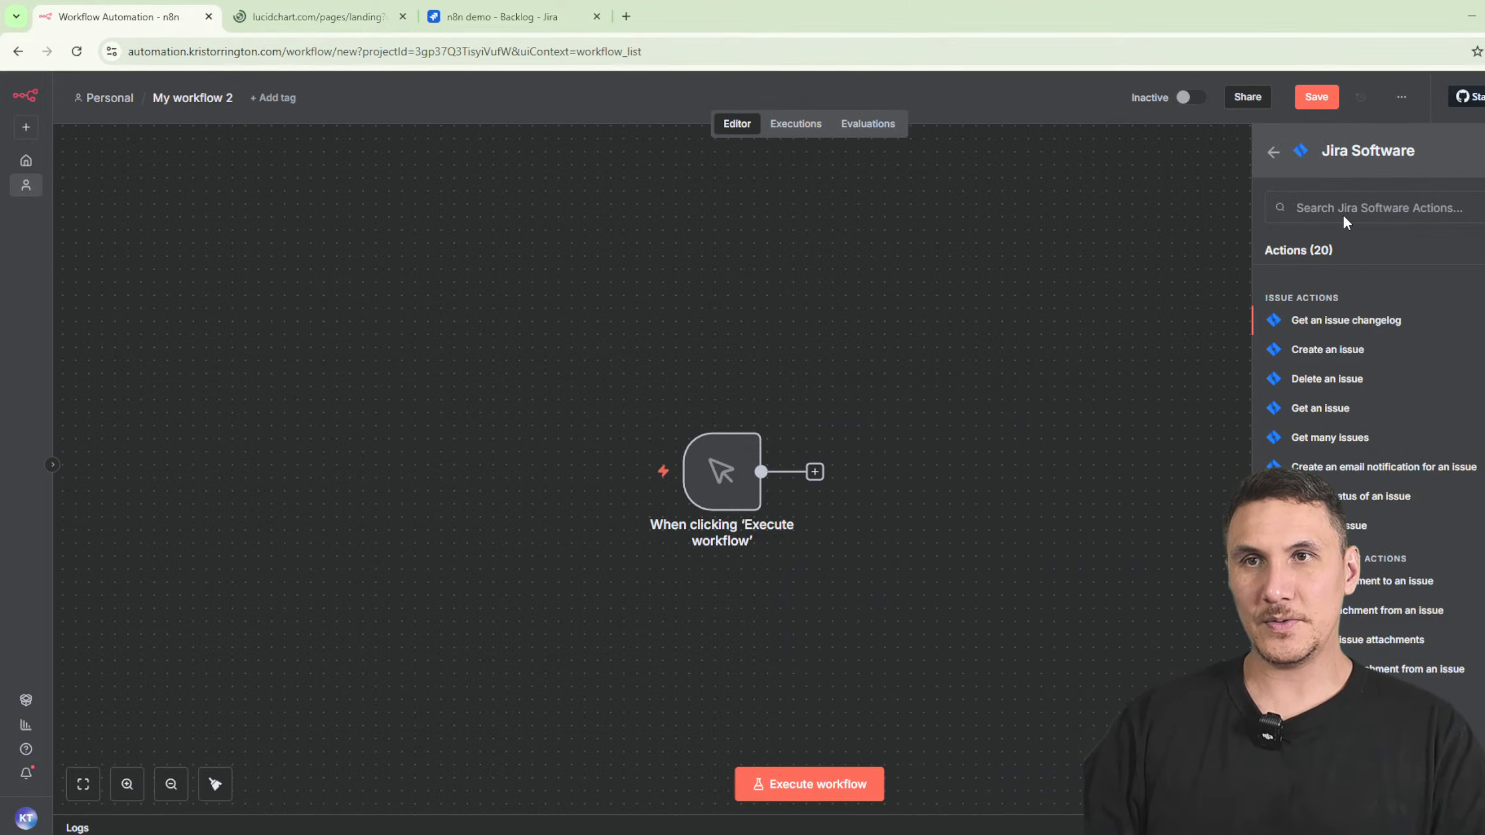
pyautogui.write('set')
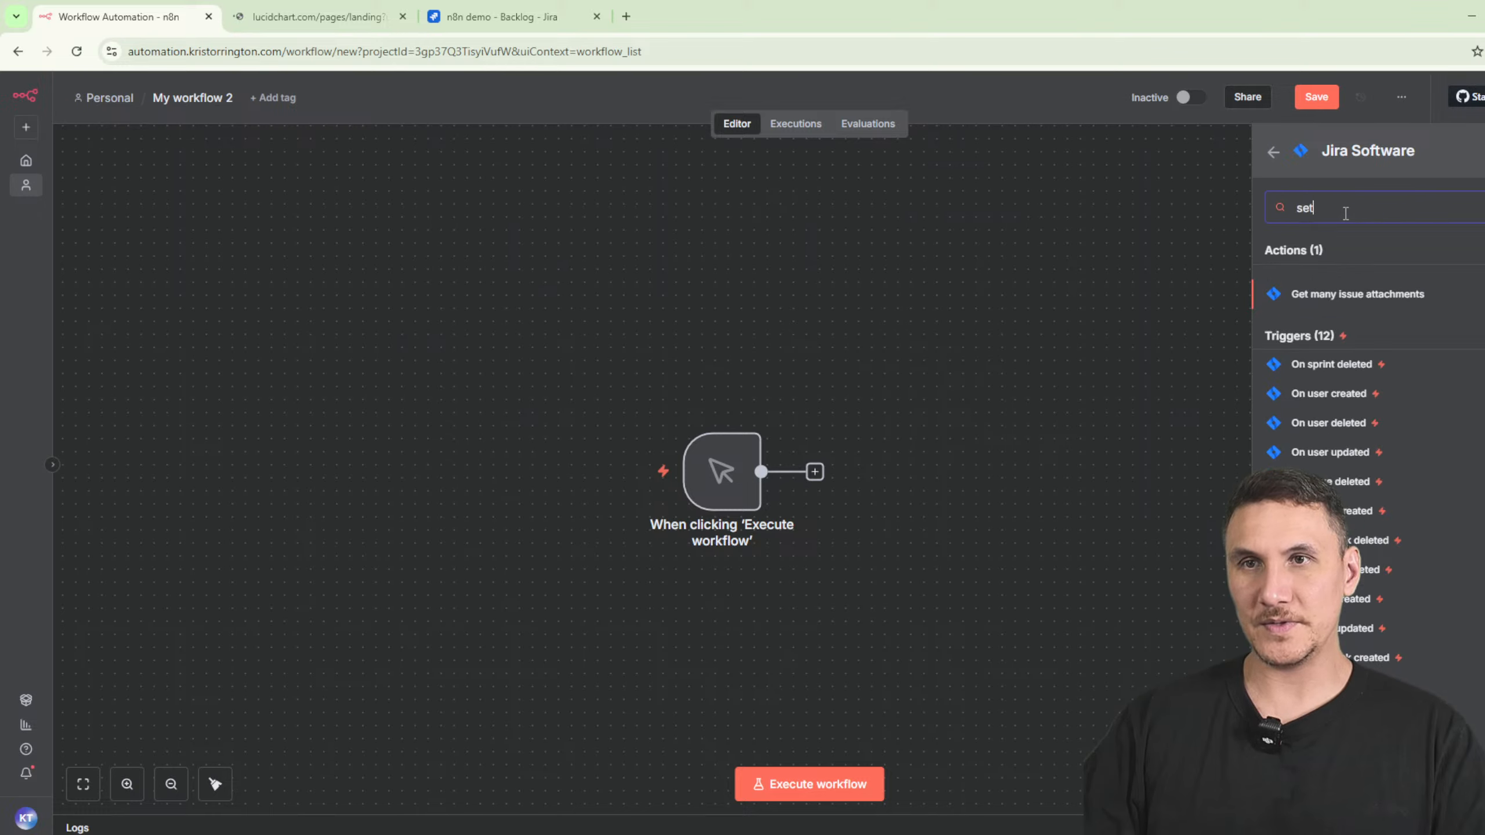
pyautogui.click(1273, 156)
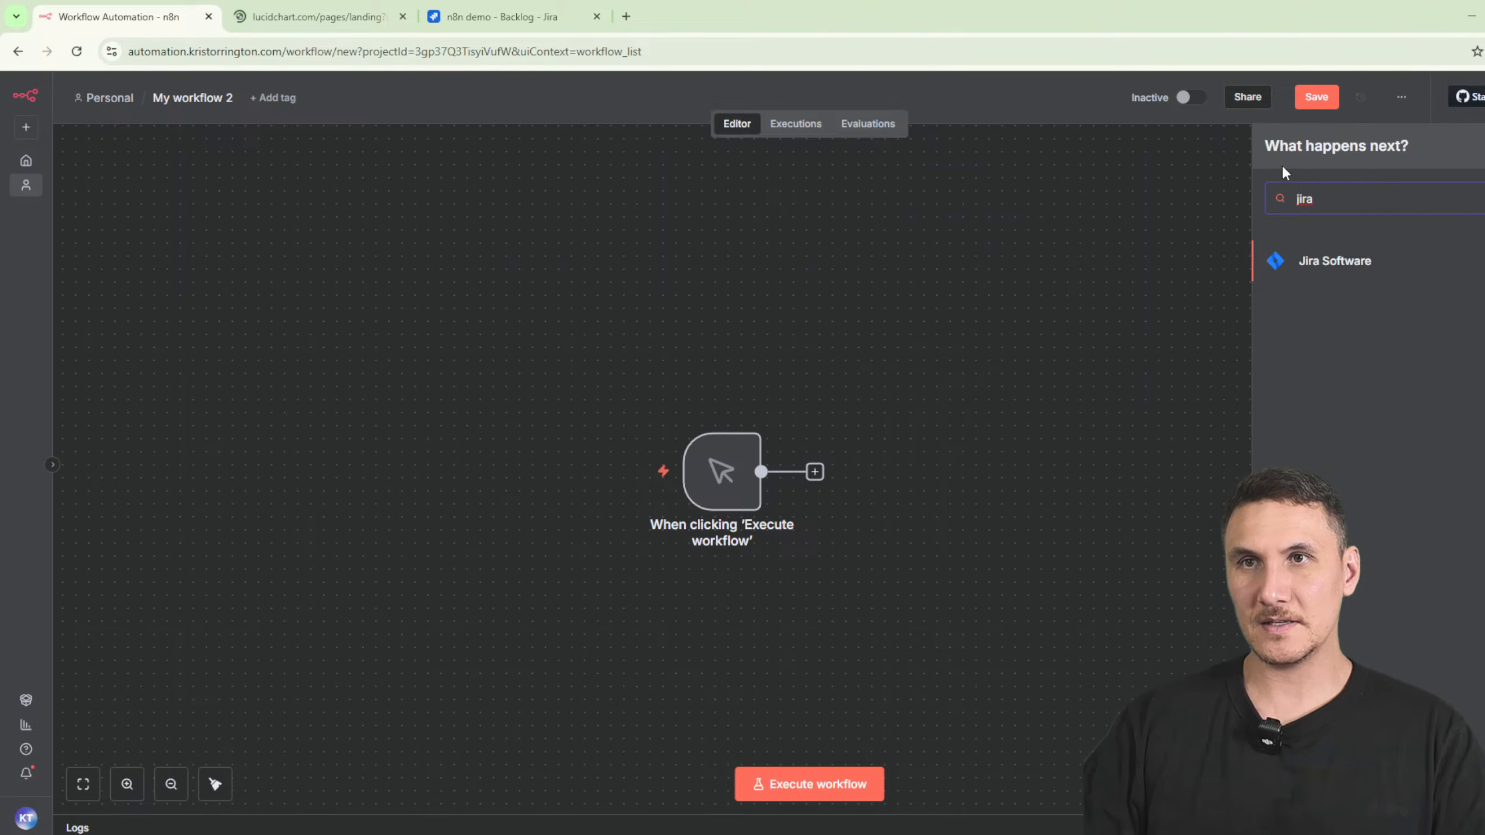
pyautogui.click(383, 23)
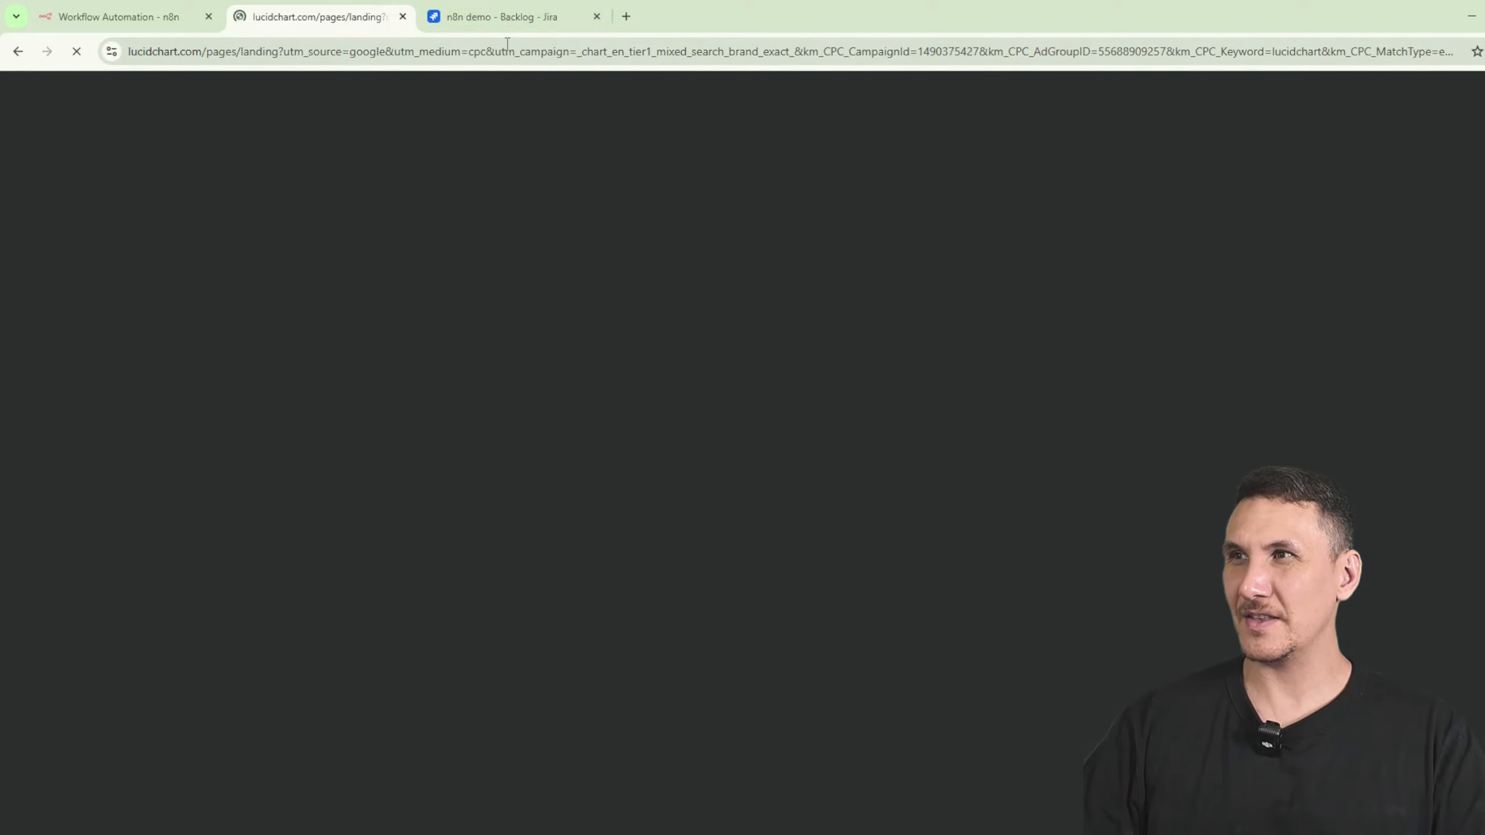
pyautogui.click(517, 25)
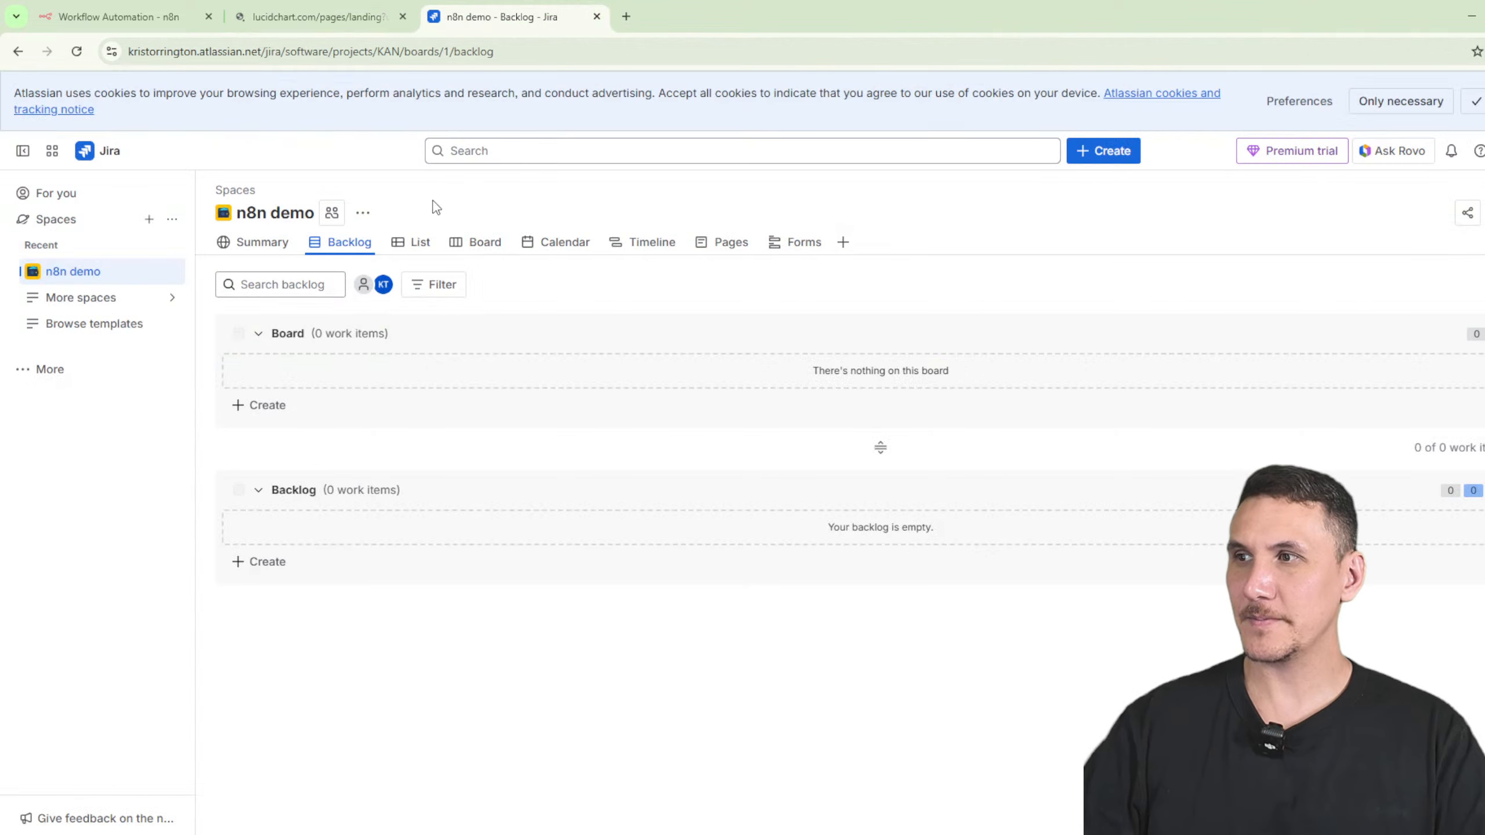
pyautogui.click(1100, 159)
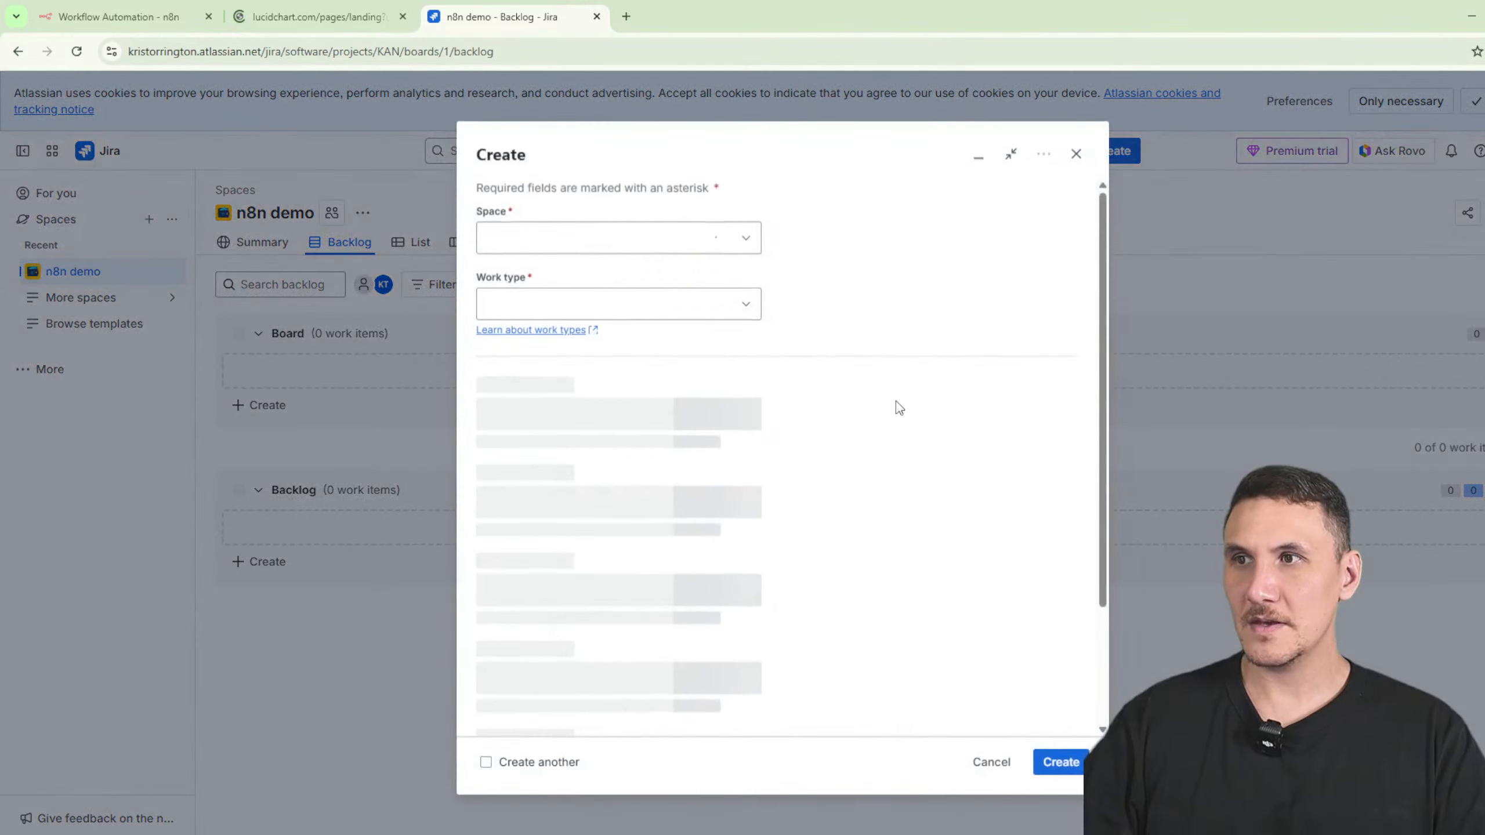
pyautogui.click(564, 304)
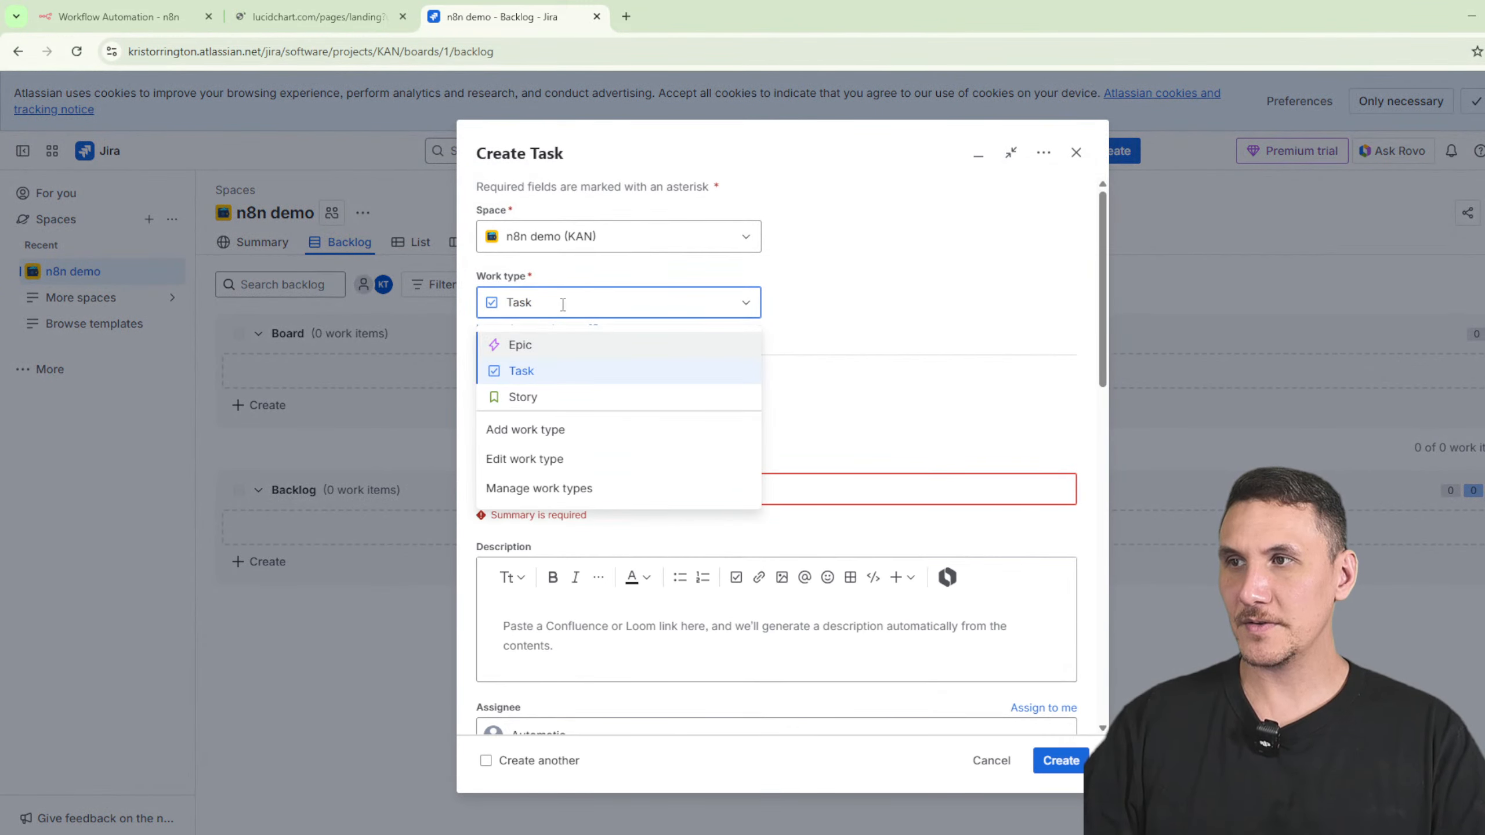
pyautogui.click(552, 393)
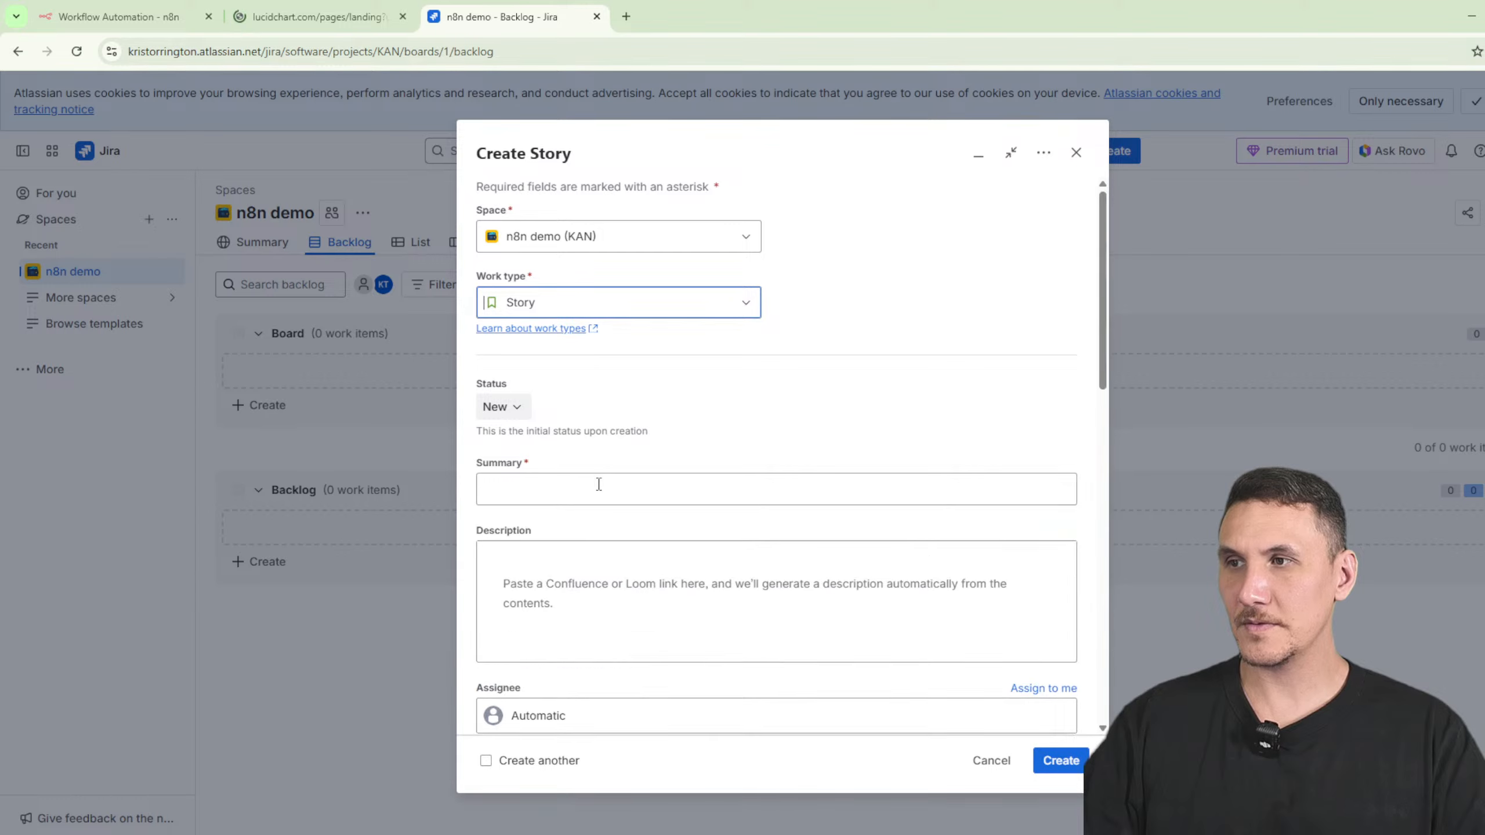
pyautogui.click(597, 484)
pyautogui.write('Test')
pyautogui.write('123')
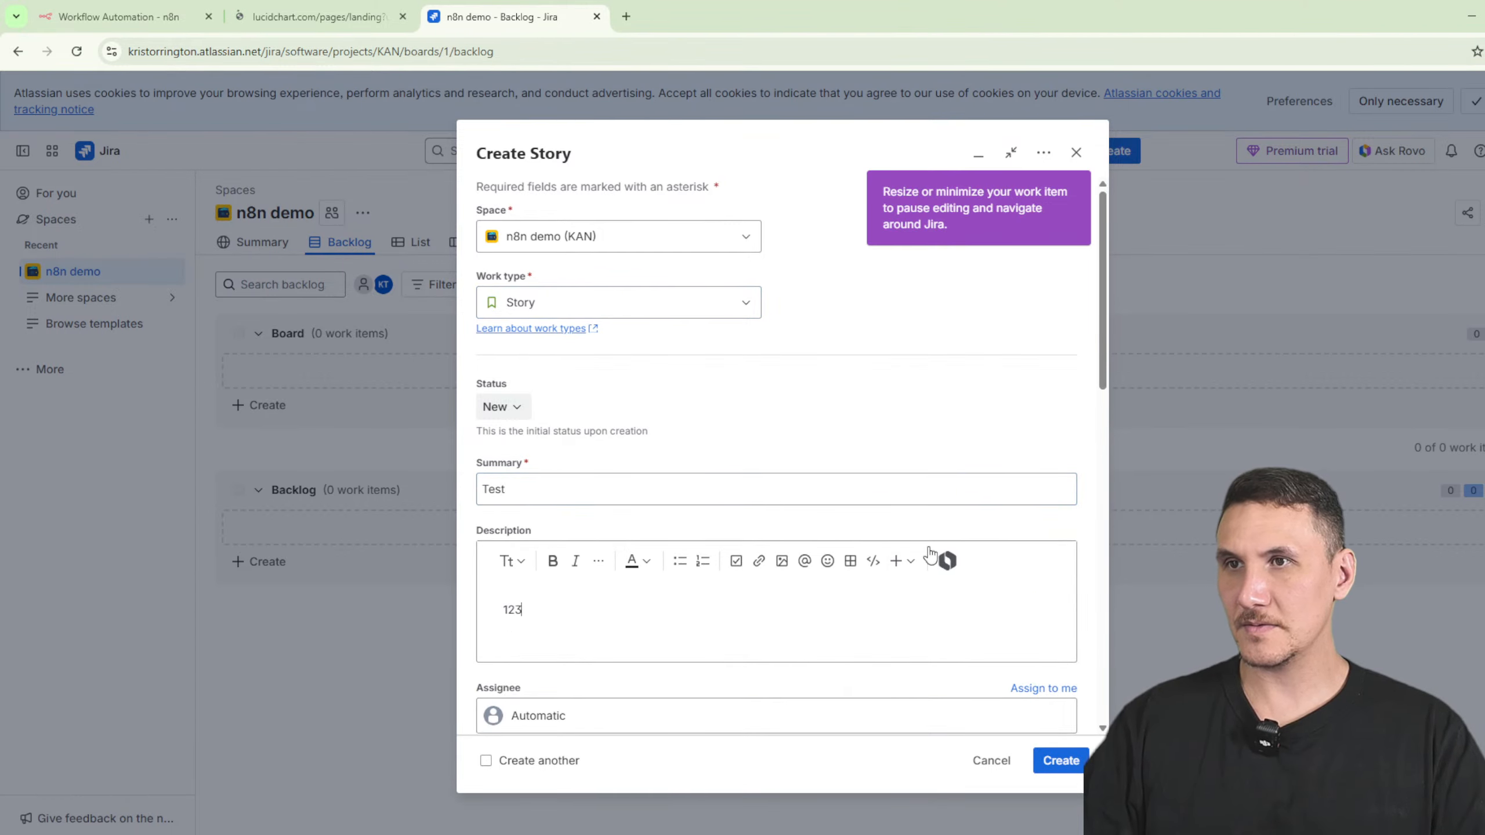
pyautogui.scroll(-10, 786, 632)
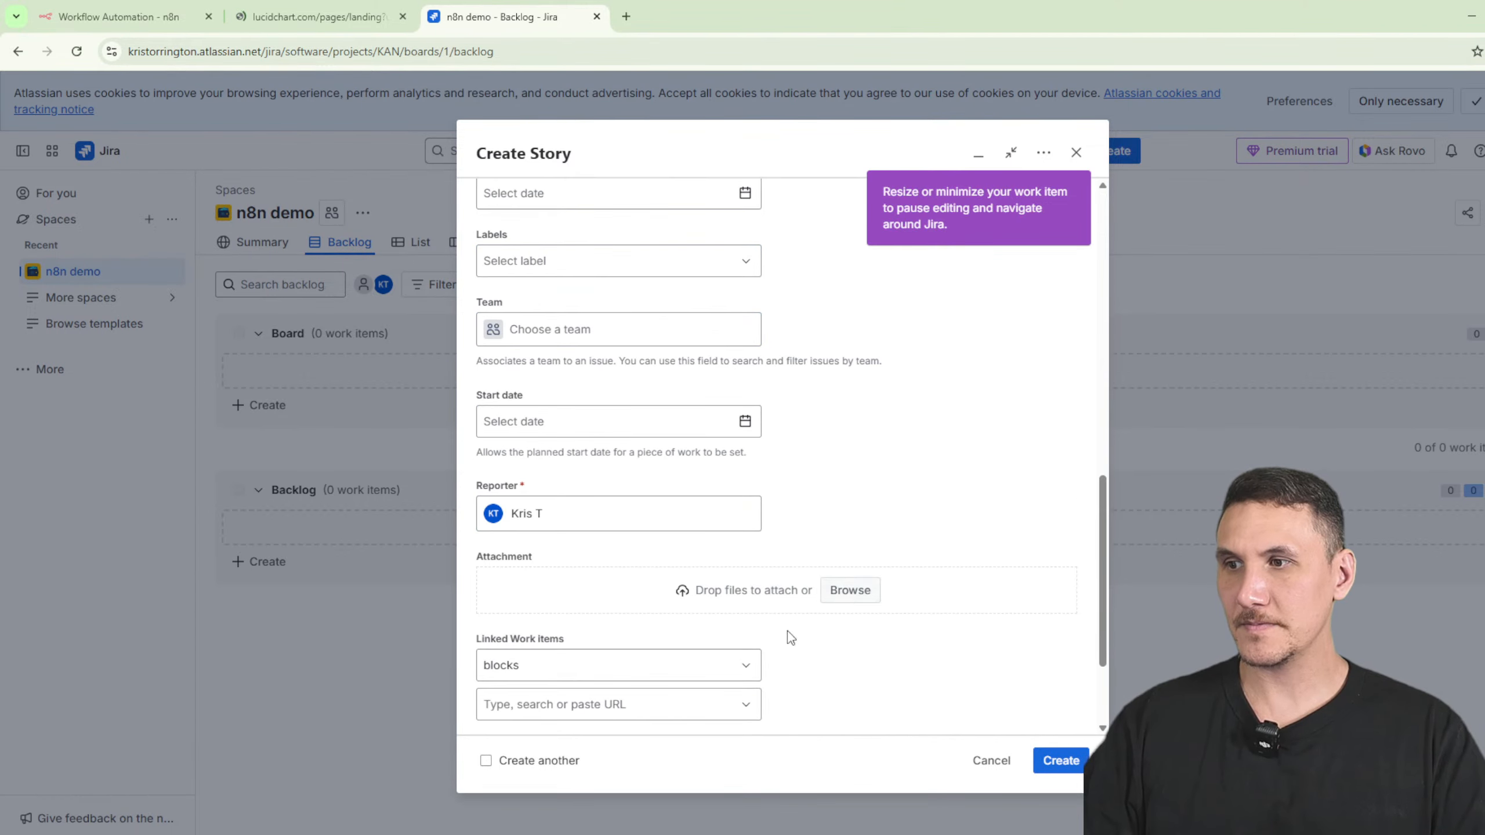
pyautogui.click(991, 762)
pyautogui.click(872, 237)
# - Search Google for 'lucidchart' and scroll through the results
pyautogui.click(324, 14)
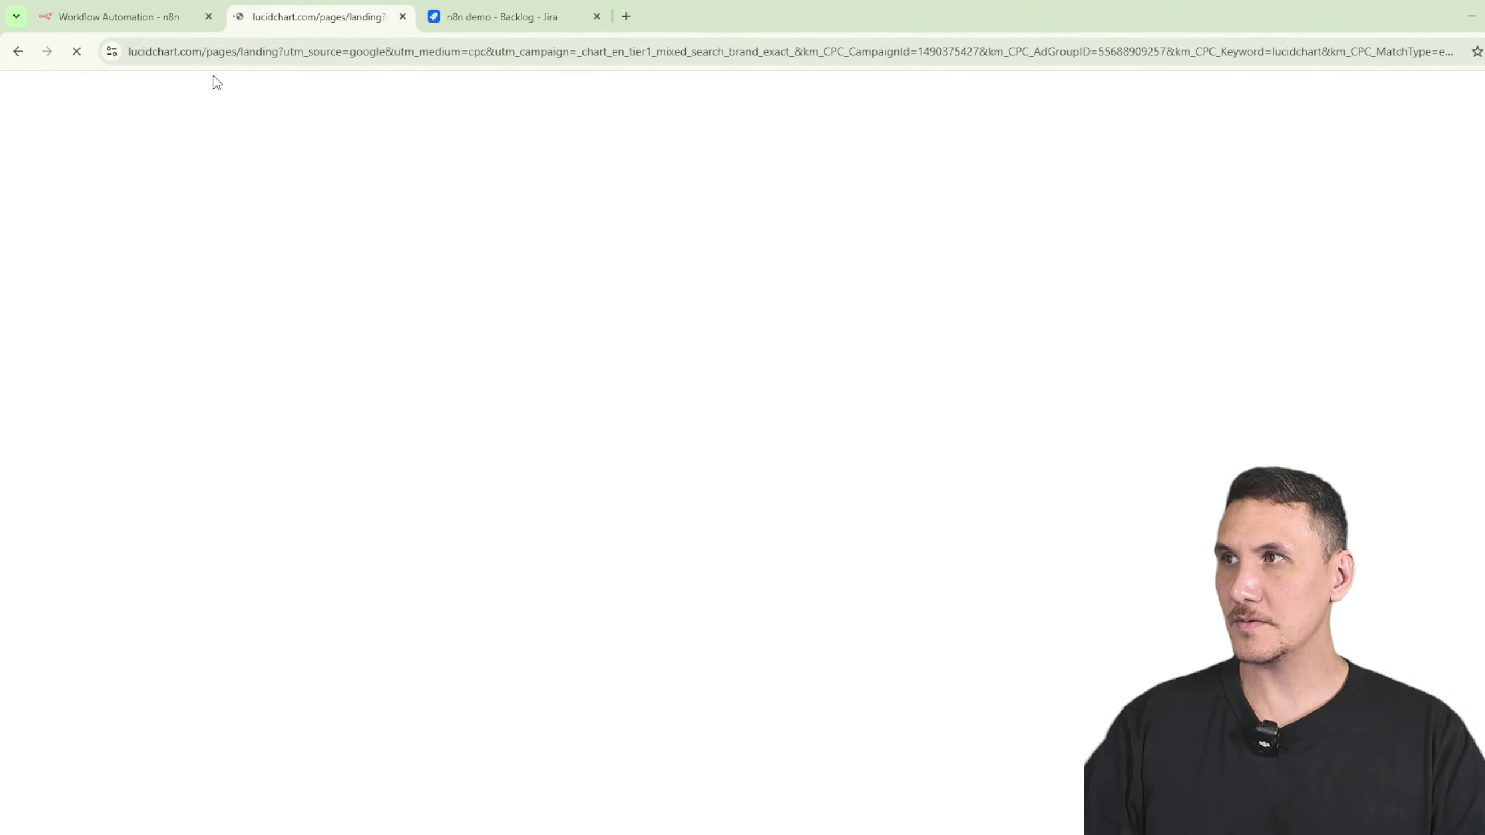
pyautogui.click(232, 54)
pyautogui.write('lucidchart')
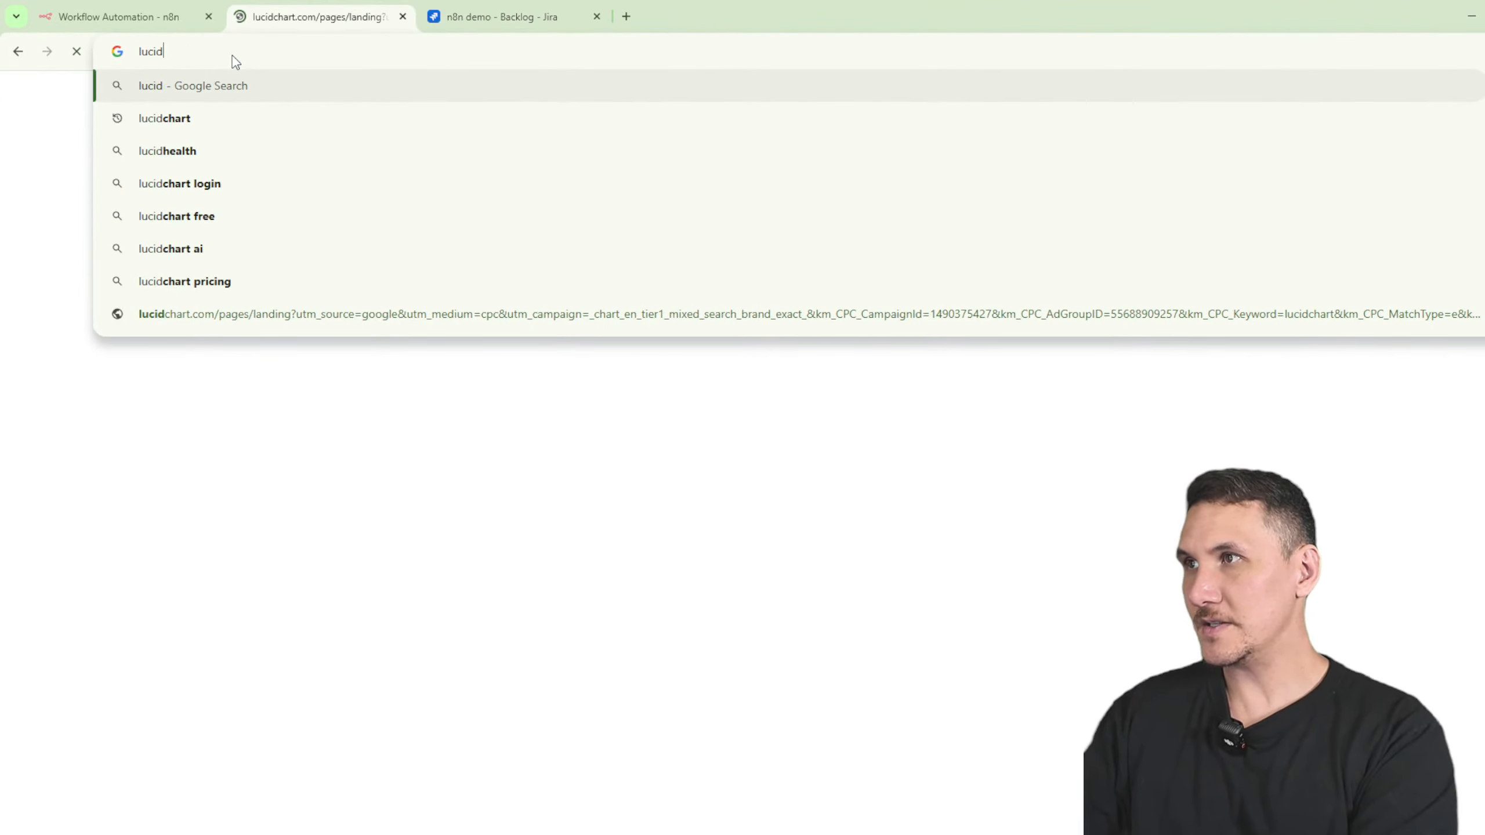
pyautogui.press('Return')
pyautogui.scroll(-3, 242, 315)
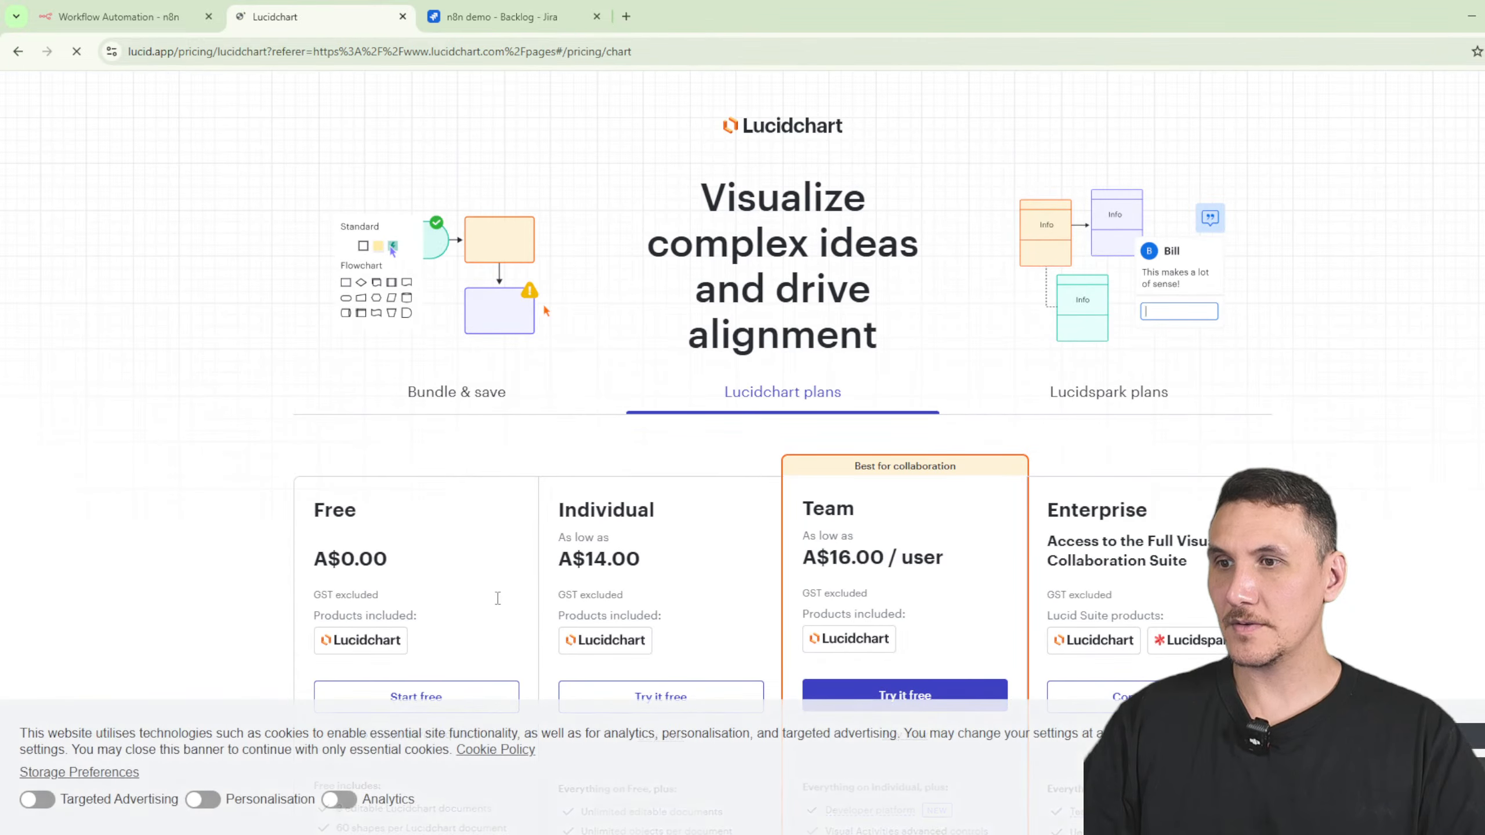
pyautogui.scroll(-5, 530, 498)
# - Sign up for Lucidchart's free plan with the existing Google account and allow access
pyautogui.click(433, 385)
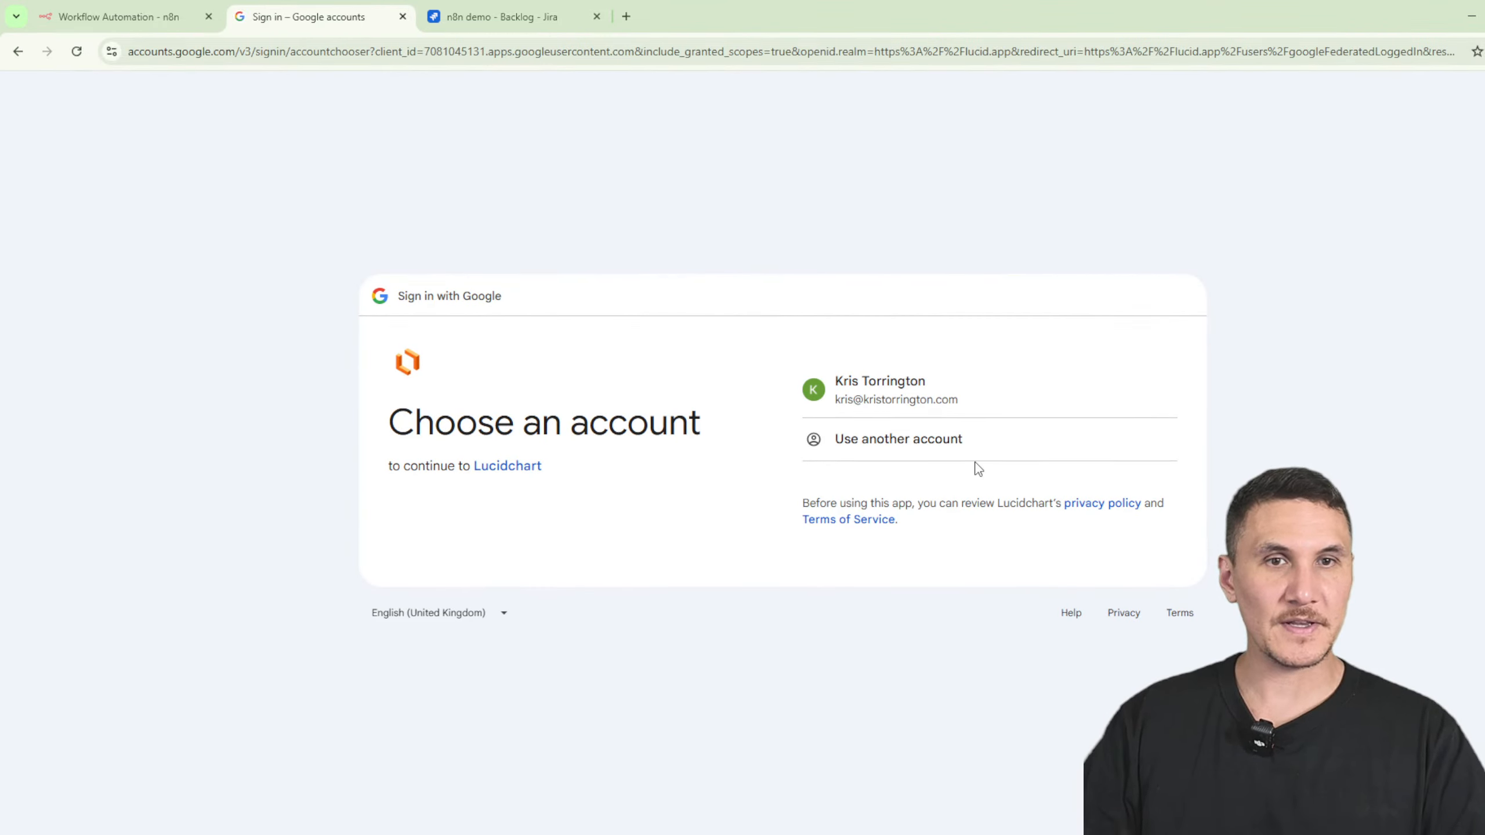
pyautogui.click(952, 407)
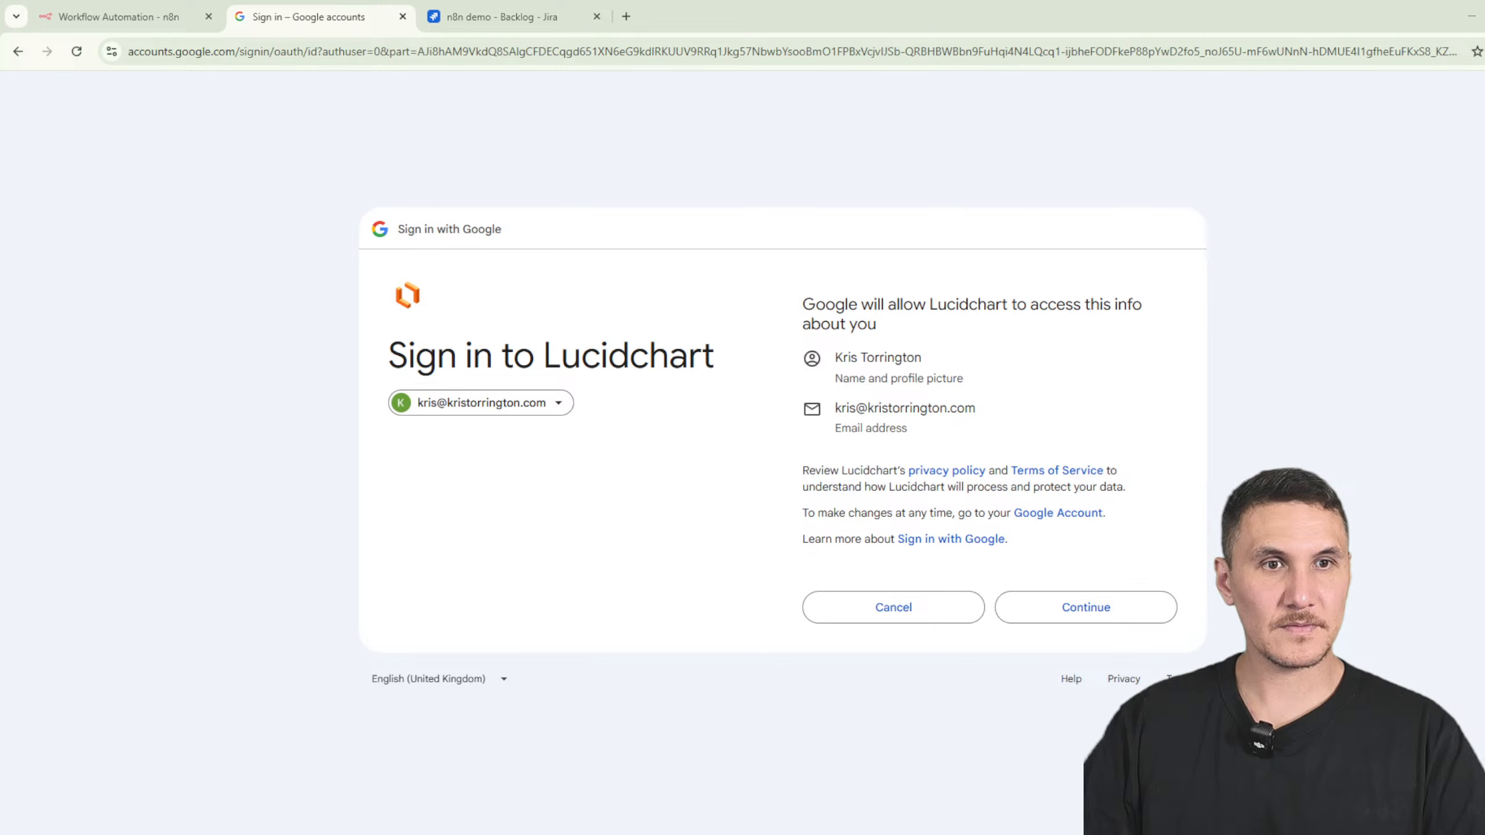
pyautogui.click(1145, 614)
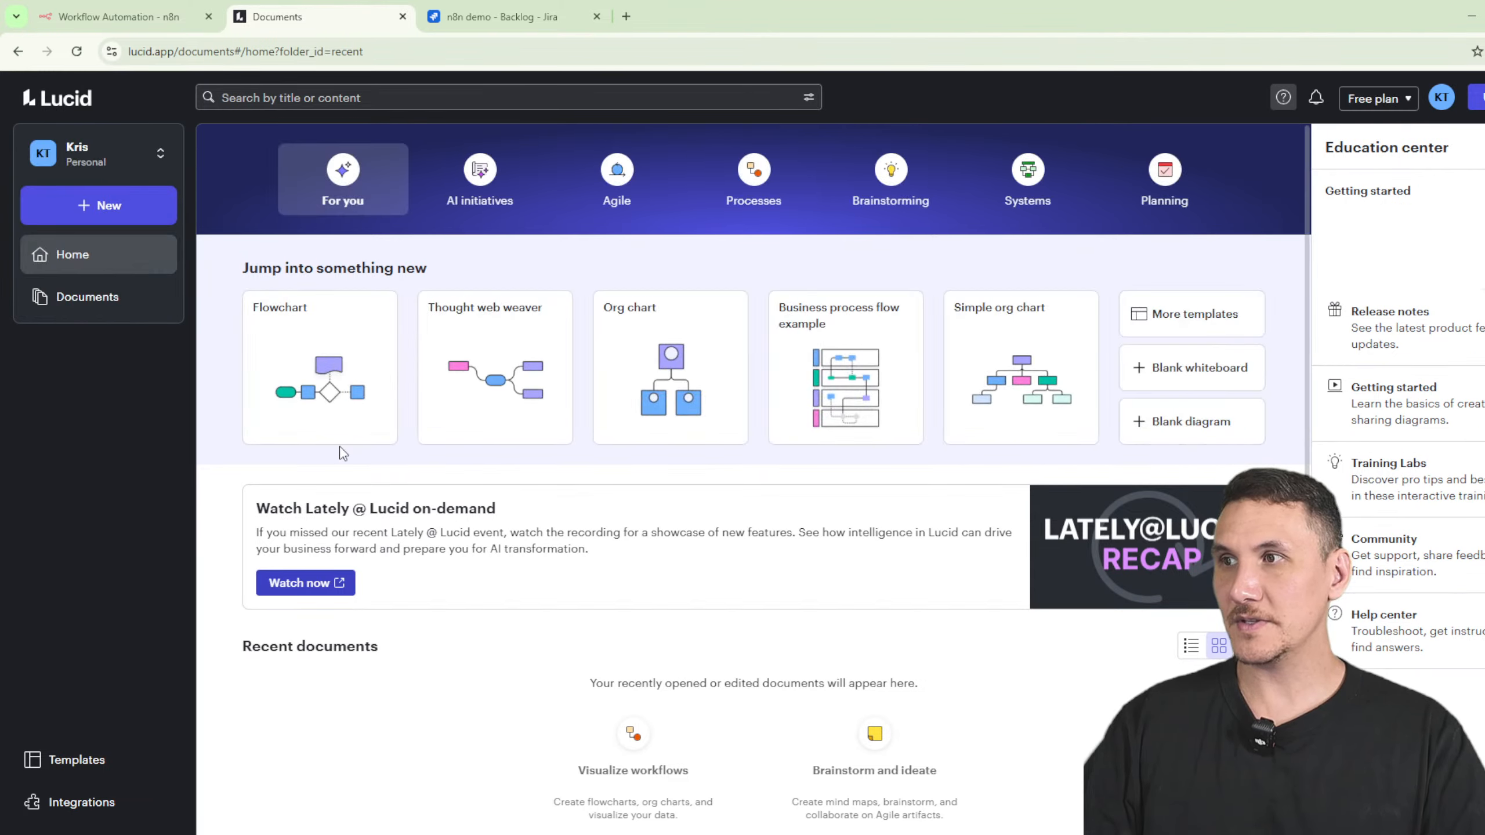
# - Create a new Lucidchart document from a blank template and start diagramming
pyautogui.click(99, 205)
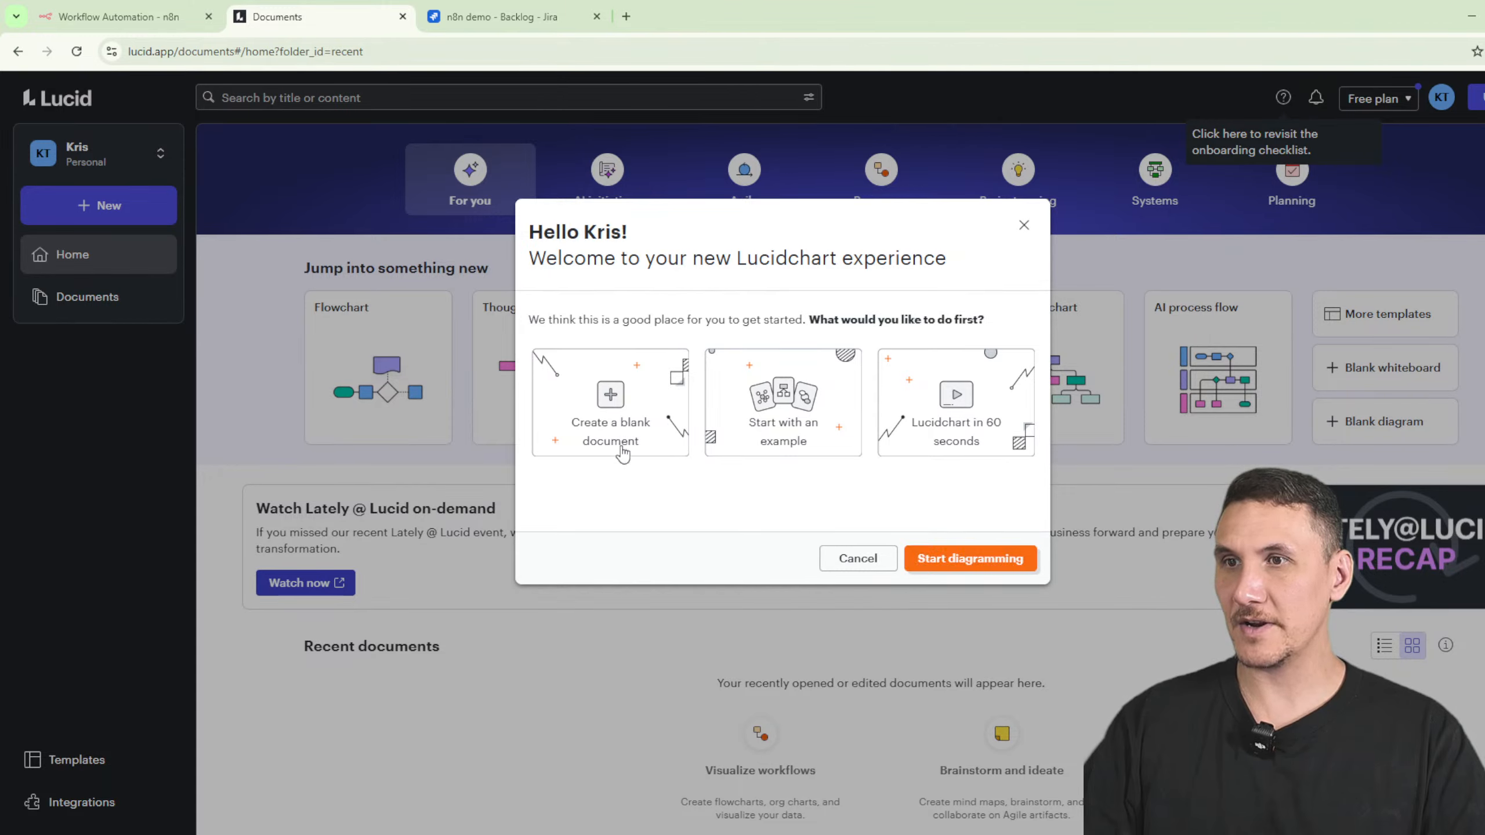
pyautogui.click(623, 454)
pyautogui.click(970, 558)
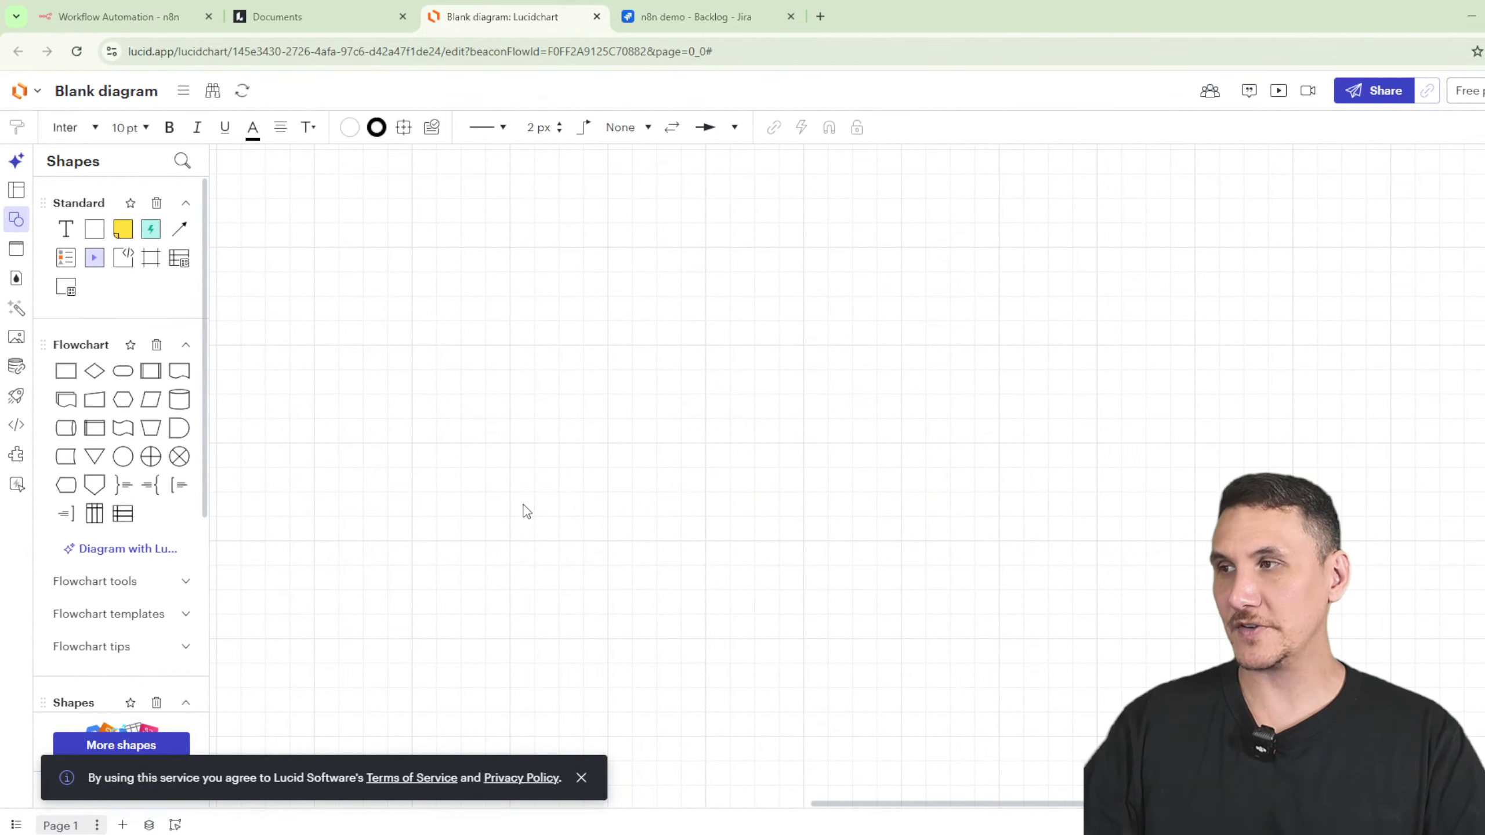
# - Place a test circle and answer onboarding: role Other, Individual contributor, Novice, no invites
pyautogui.moveTo(123, 457); pyautogui.dragTo(646, 418)
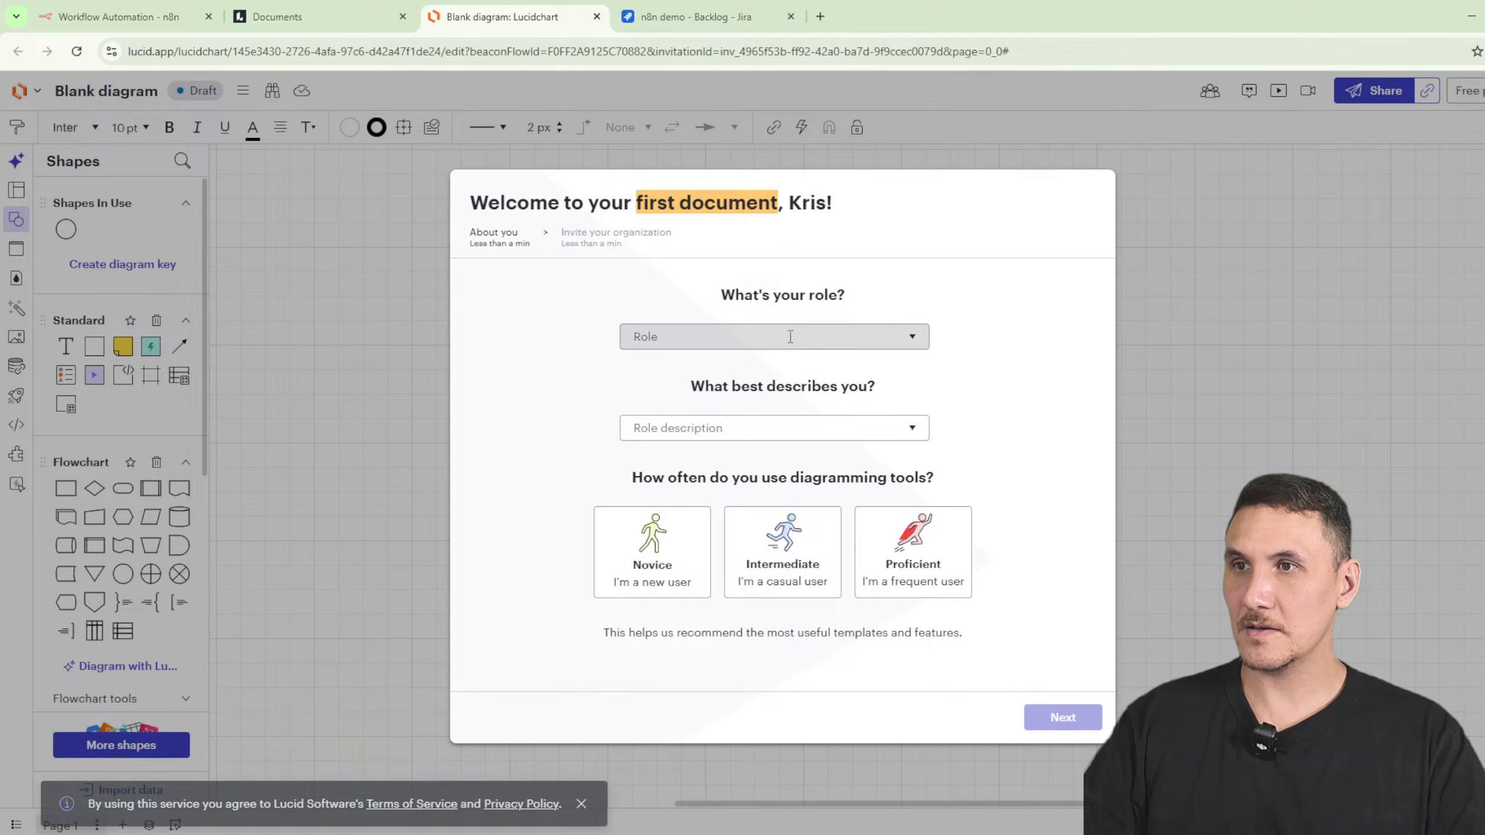
pyautogui.click(760, 342)
pyautogui.scroll(-3, 743, 544)
pyautogui.click(740, 588)
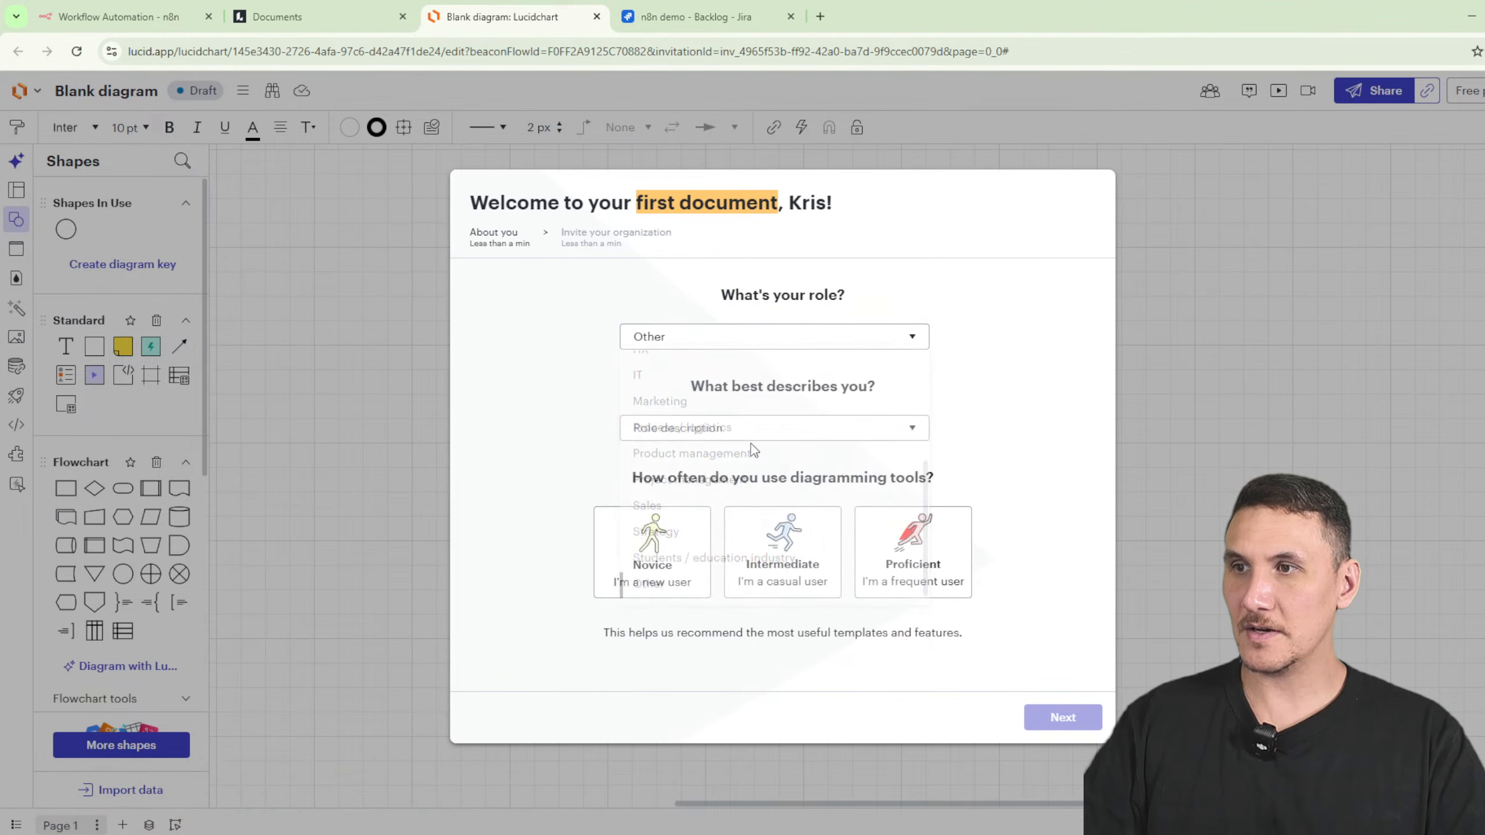
pyautogui.click(712, 465)
pyautogui.click(650, 565)
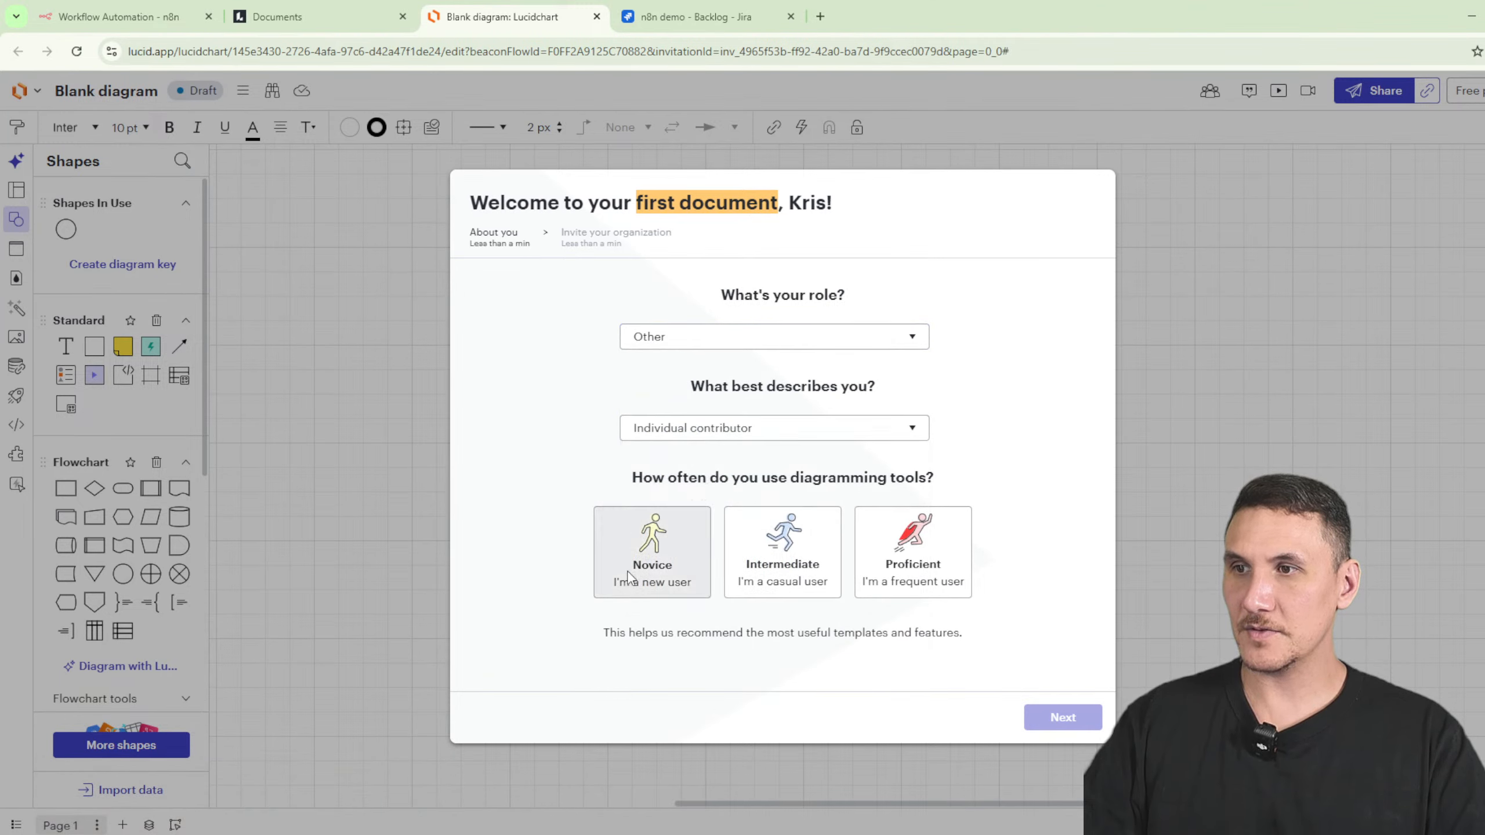
pyautogui.click(1063, 717)
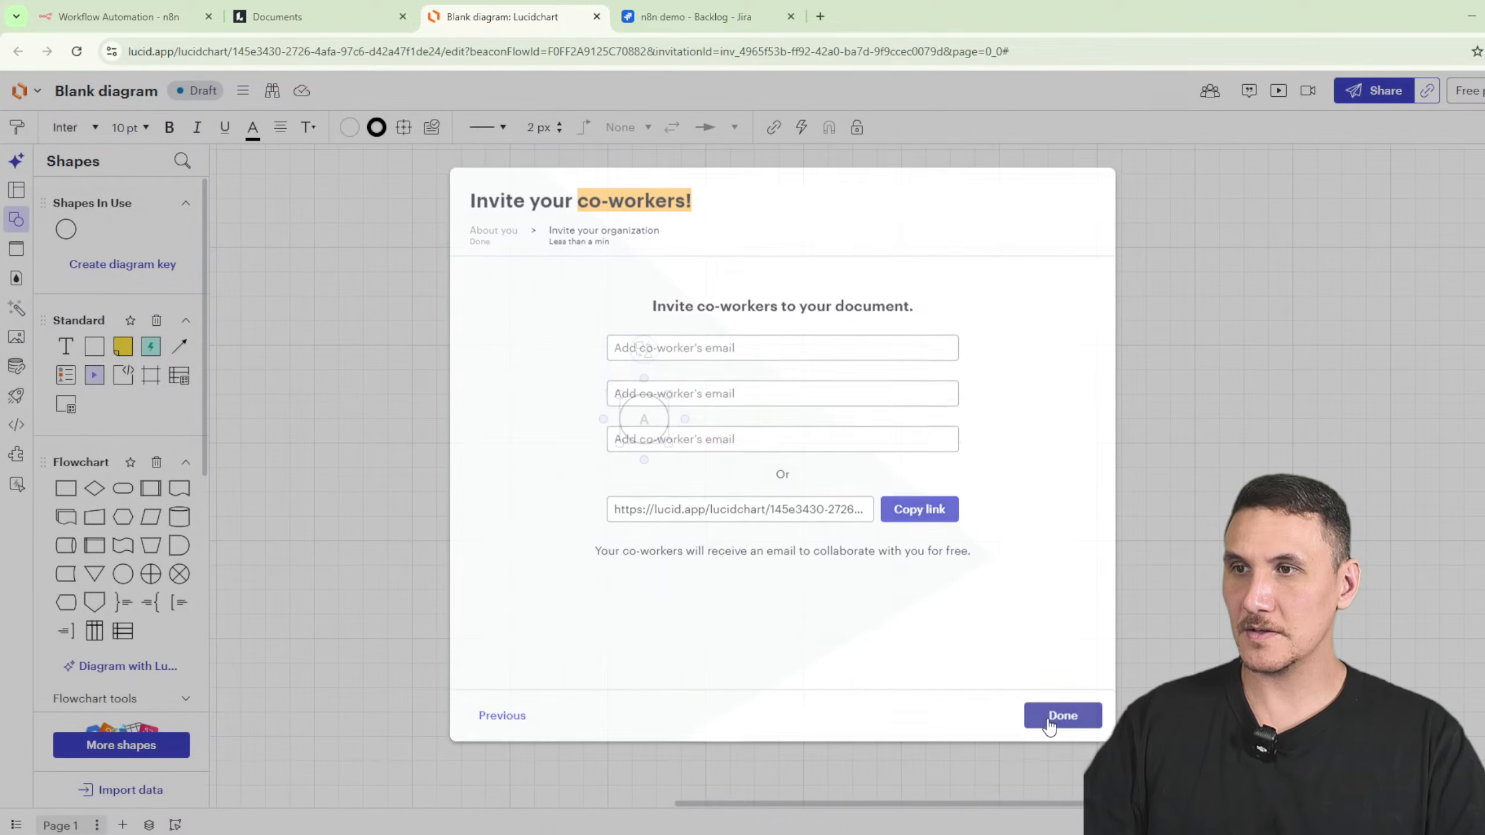
# - Add the BPMN 2.0 shape library and delete the test circle
pyautogui.scroll(-7, 174, 682)
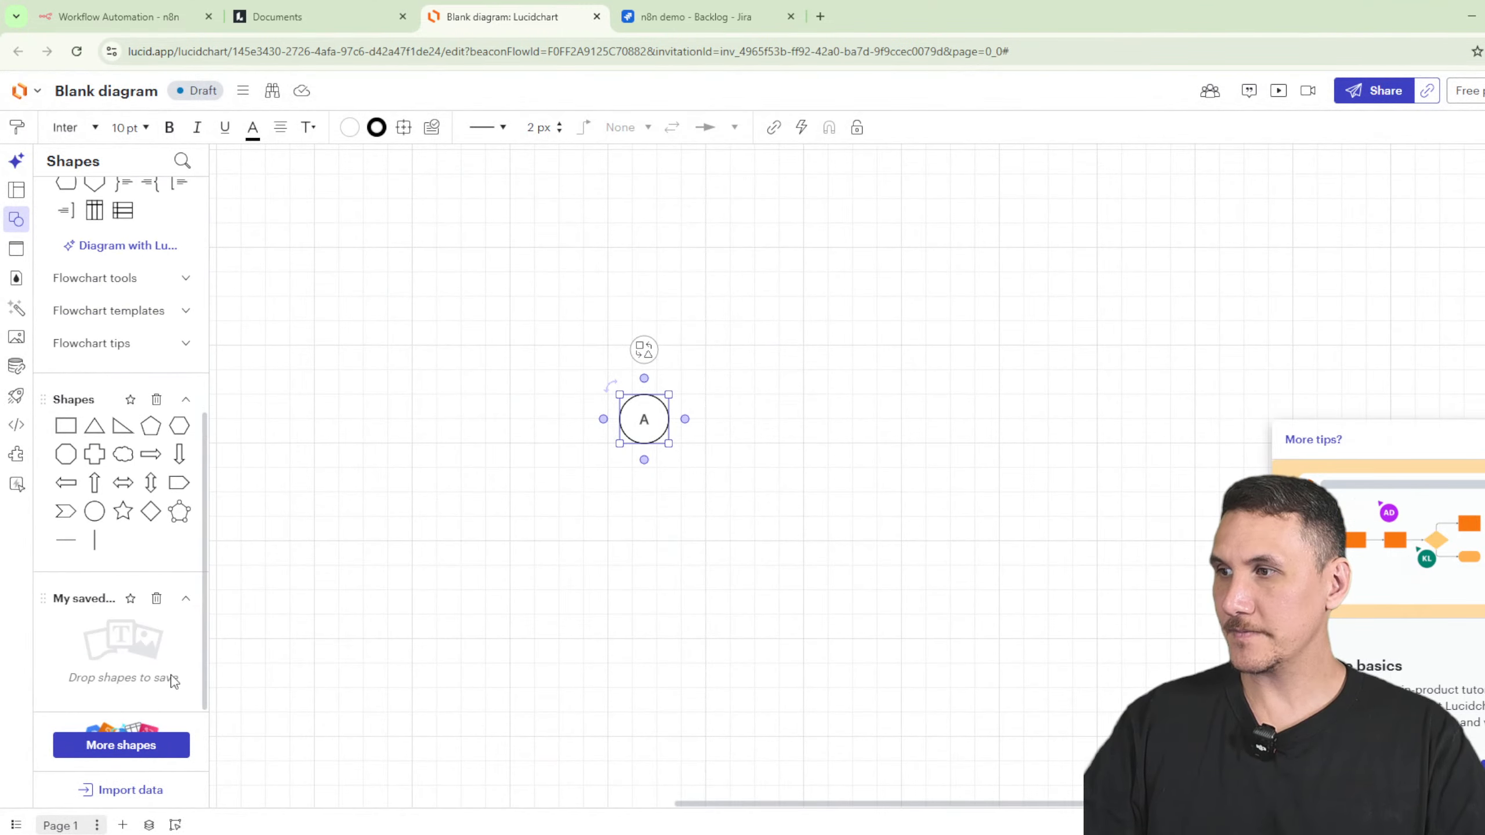
pyautogui.click(122, 746)
pyautogui.click(406, 347)
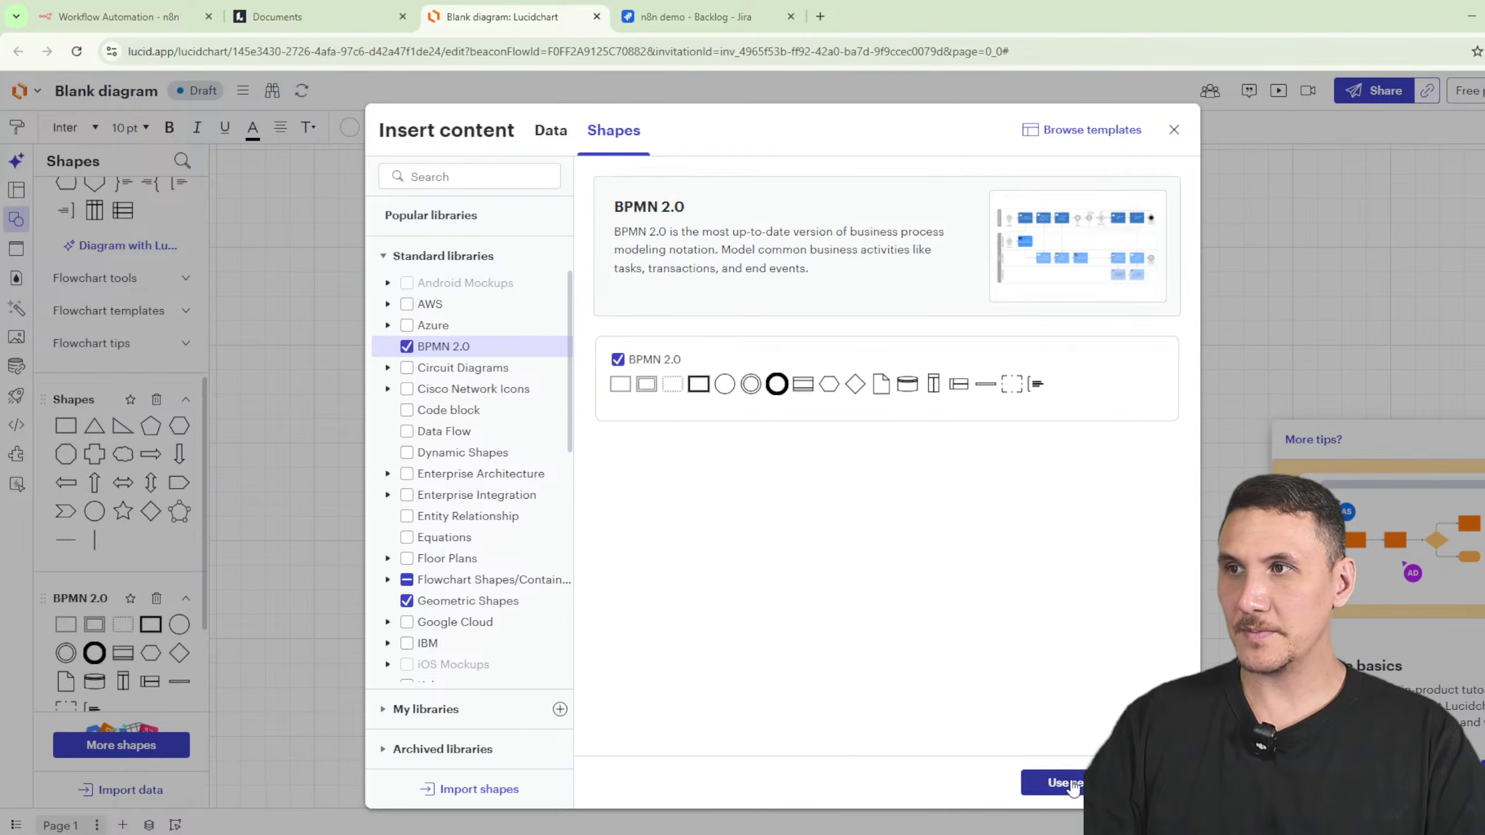
pyautogui.click(1052, 783)
pyautogui.press('Delete')
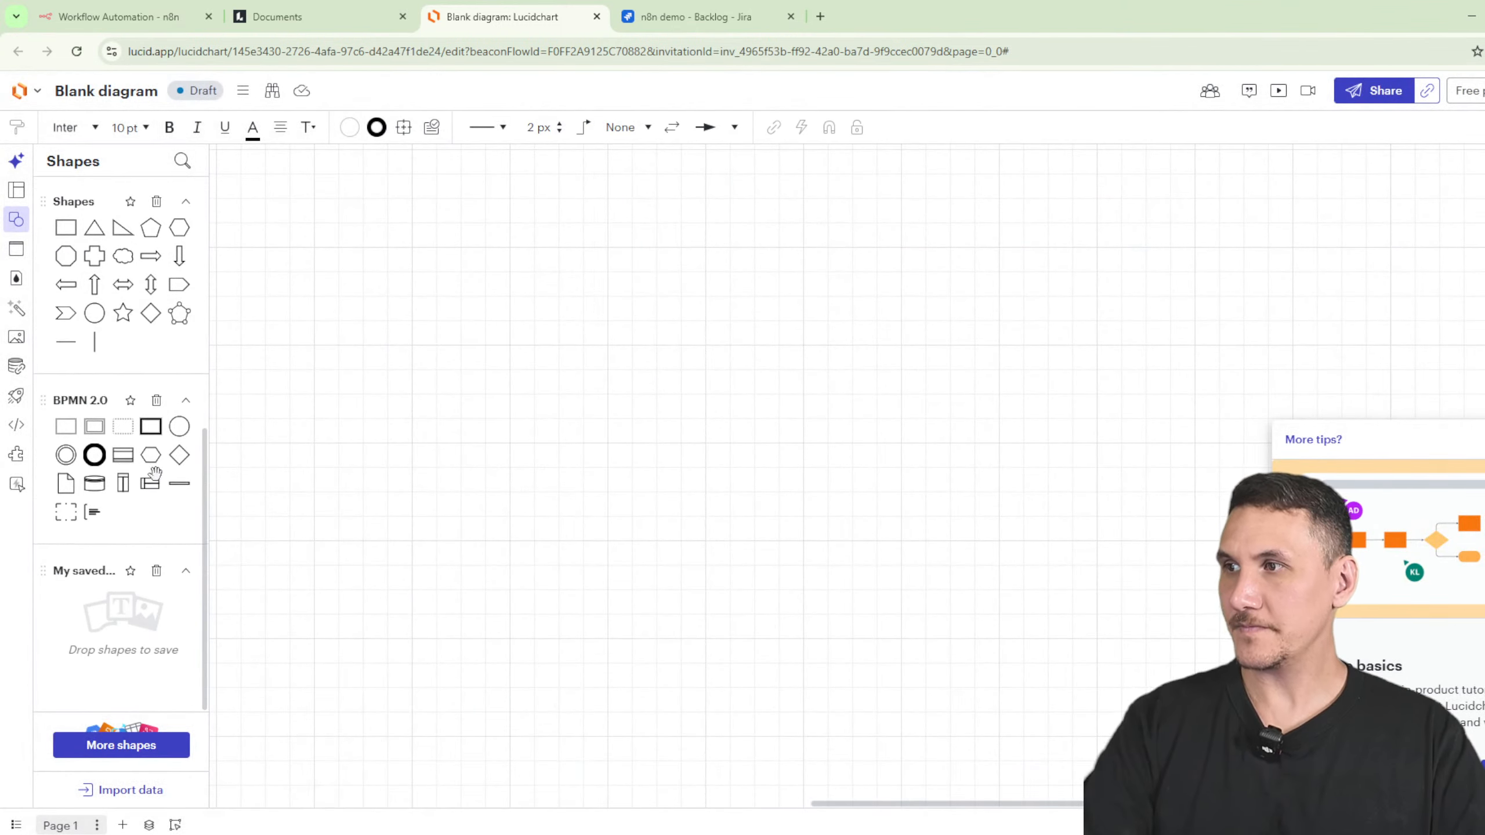
# - Place a BPMN start event labelled 'Transcript Saved'
pyautogui.moveTo(179, 454); pyautogui.dragTo(537, 384)
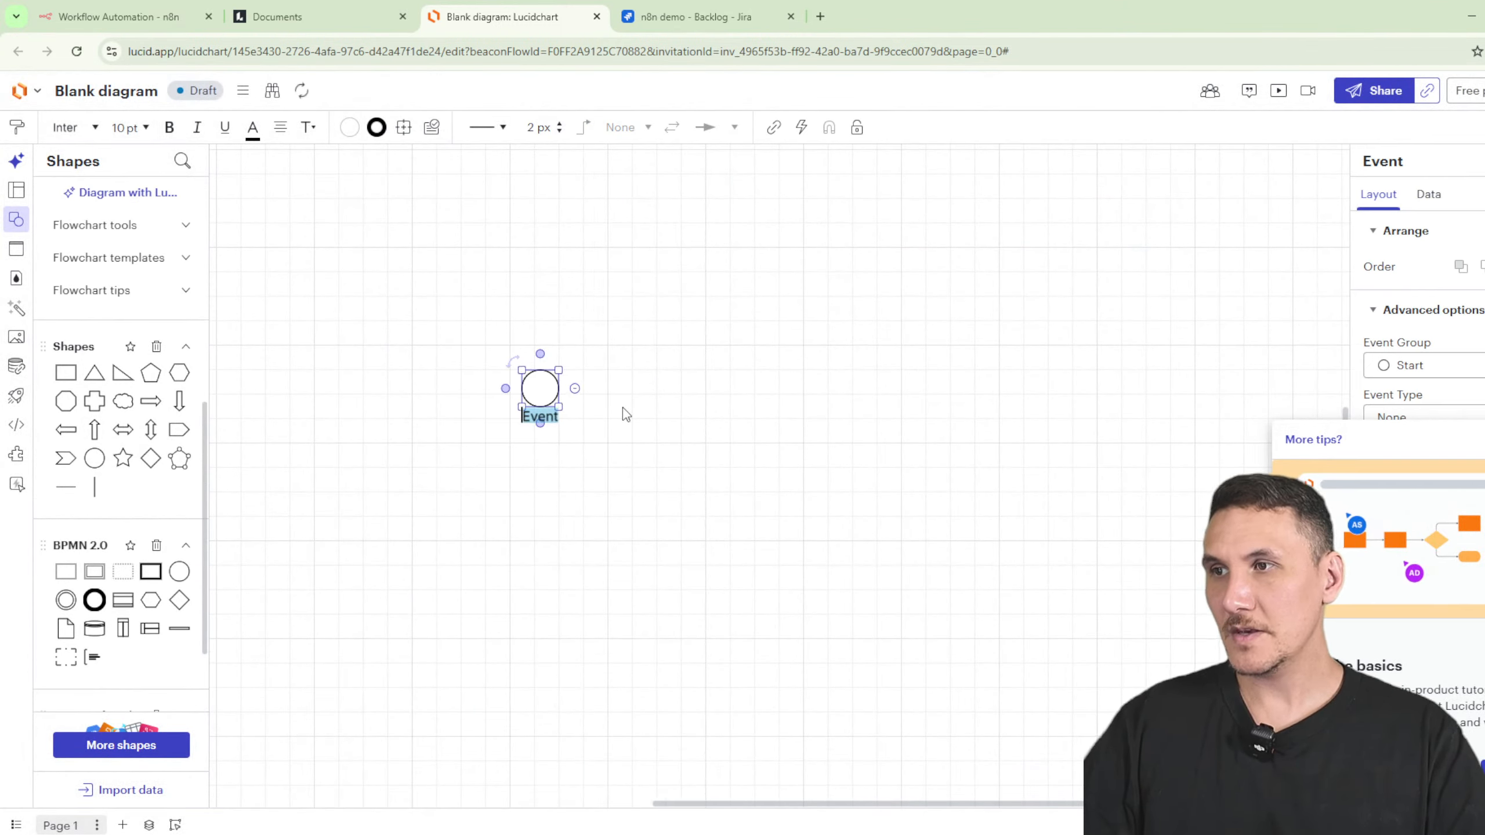
pyautogui.write('Tr')
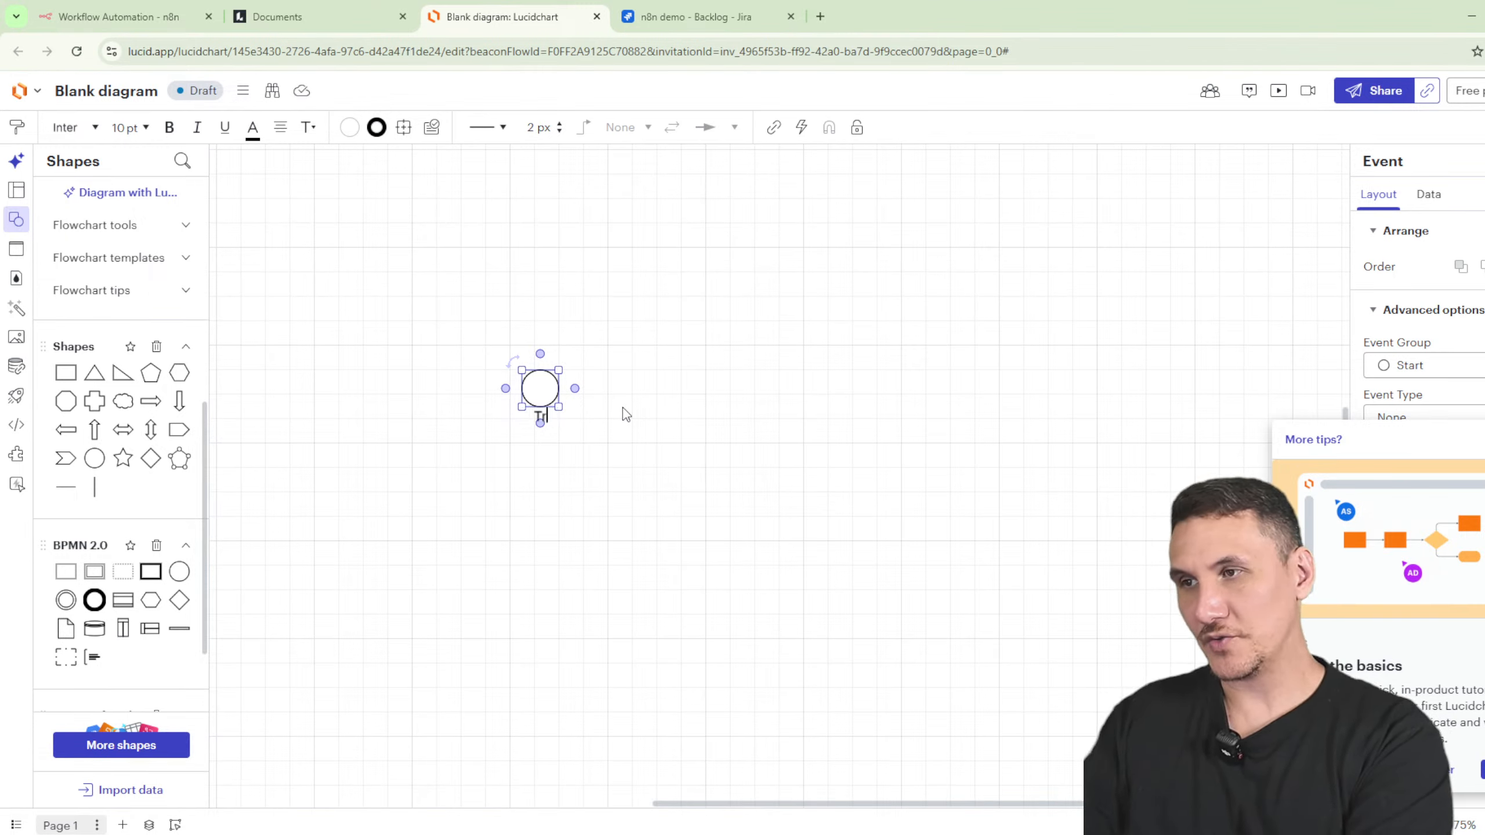
pyautogui.write('anscriuptTranscript')
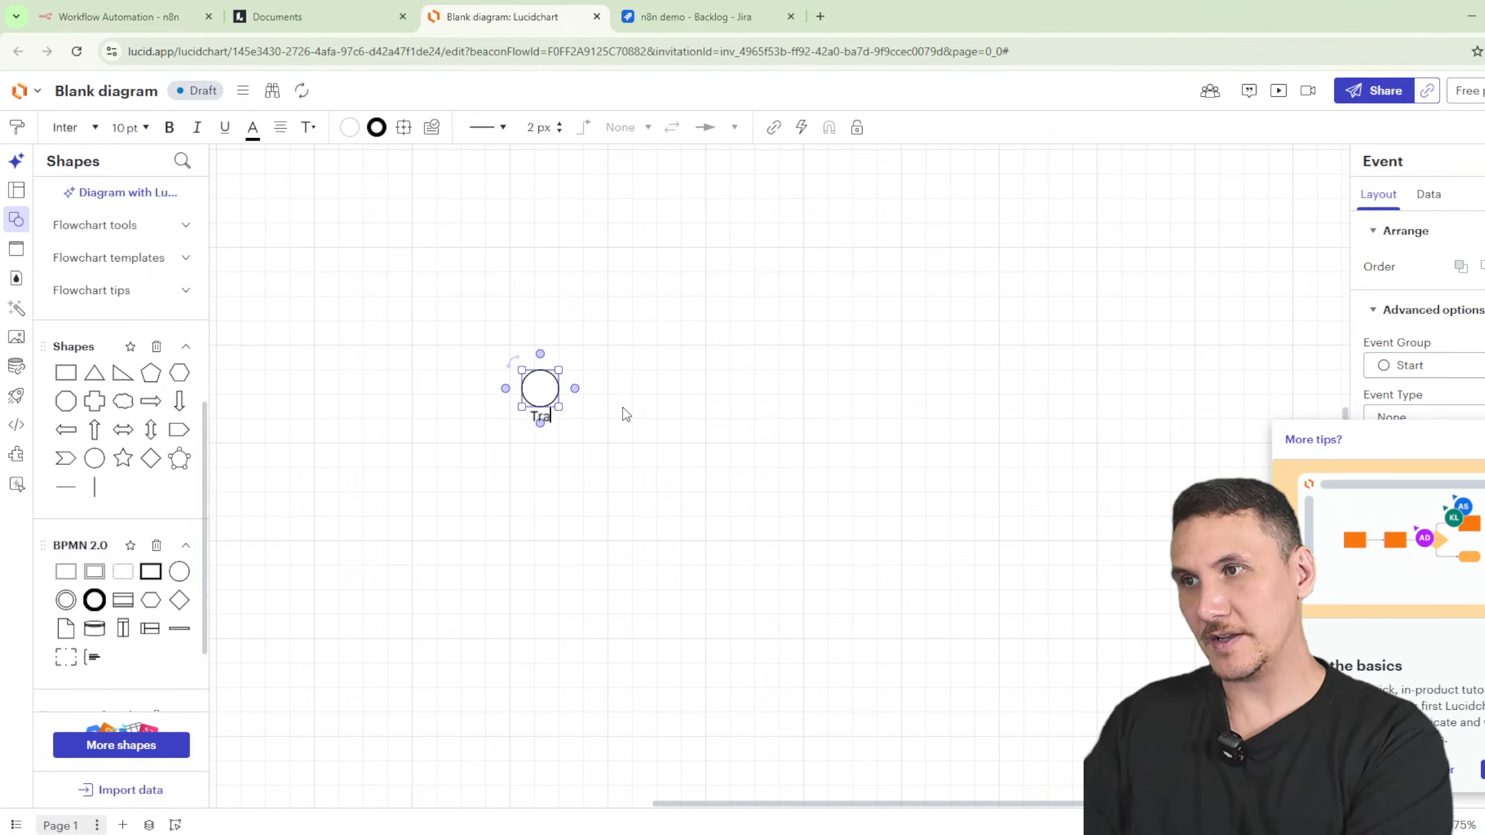
pyautogui.press('Return')
pyautogui.write('Saved')
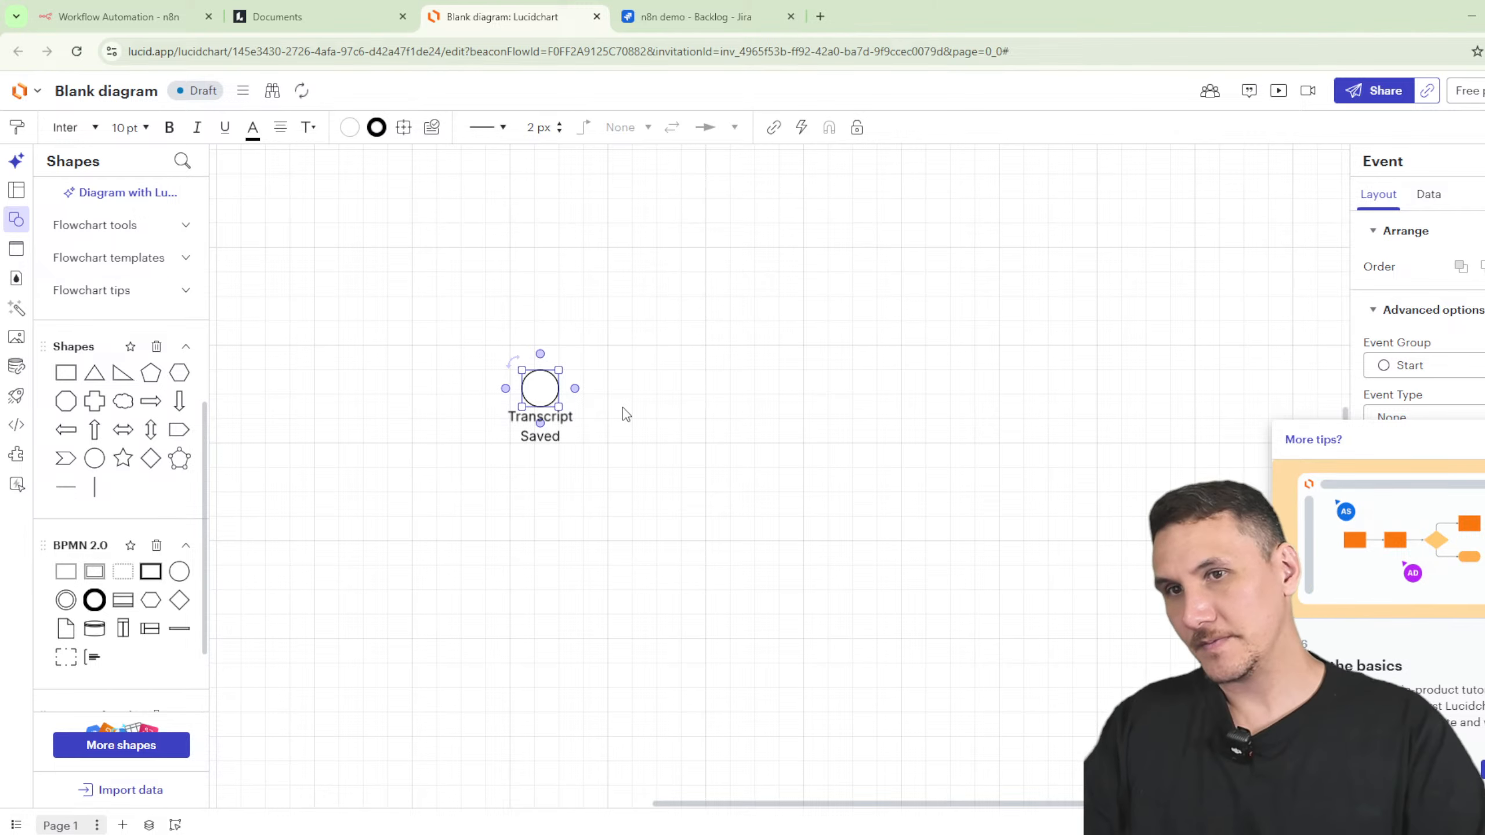
pyautogui.click(414, 489)
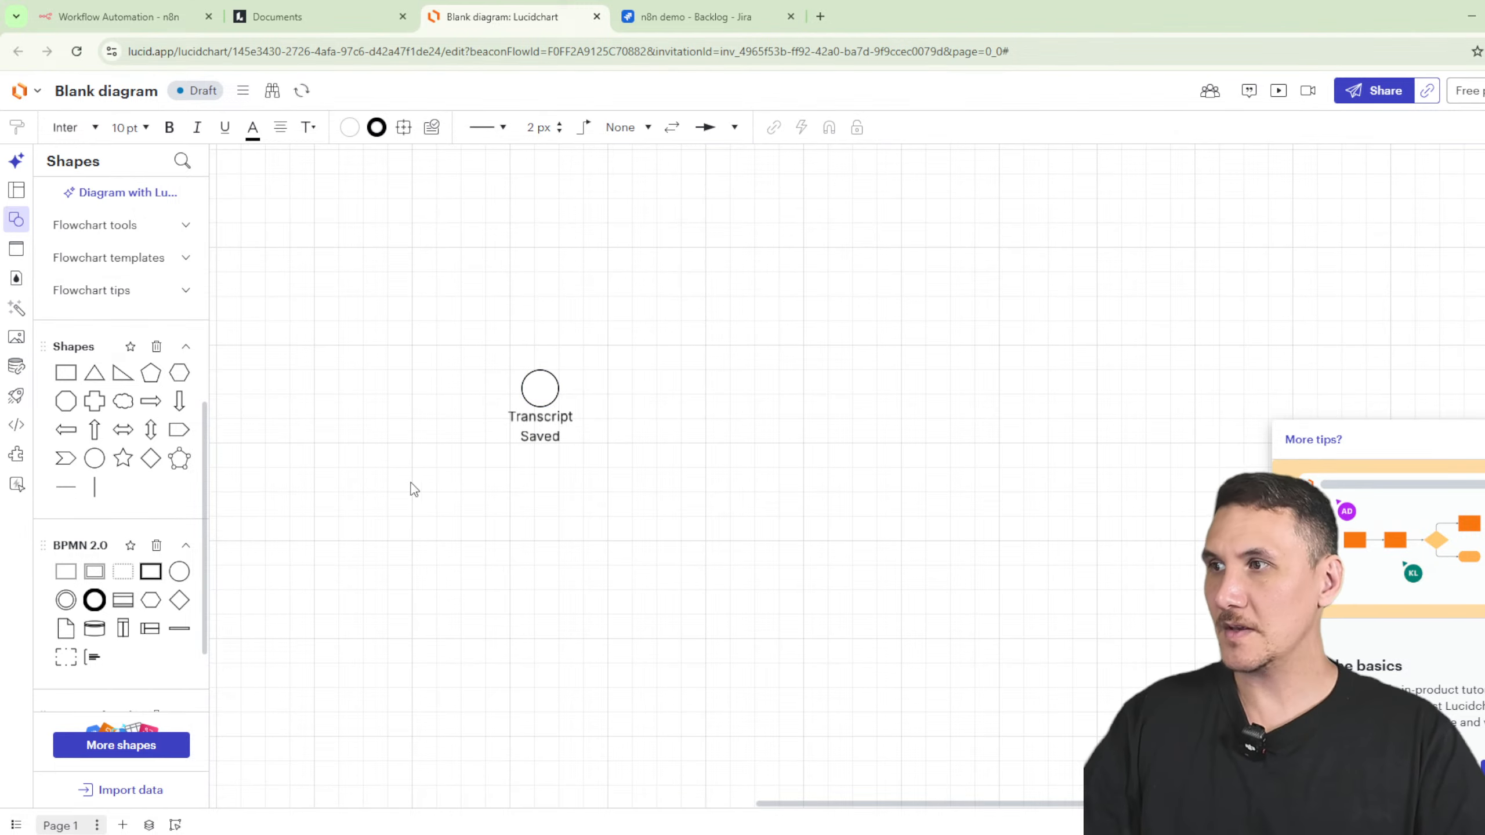
# - Connect the start event by arrow to a new task labelled 'Save'
pyautogui.click(540, 388)
pyautogui.moveTo(561, 388); pyautogui.dragTo(608, 388)
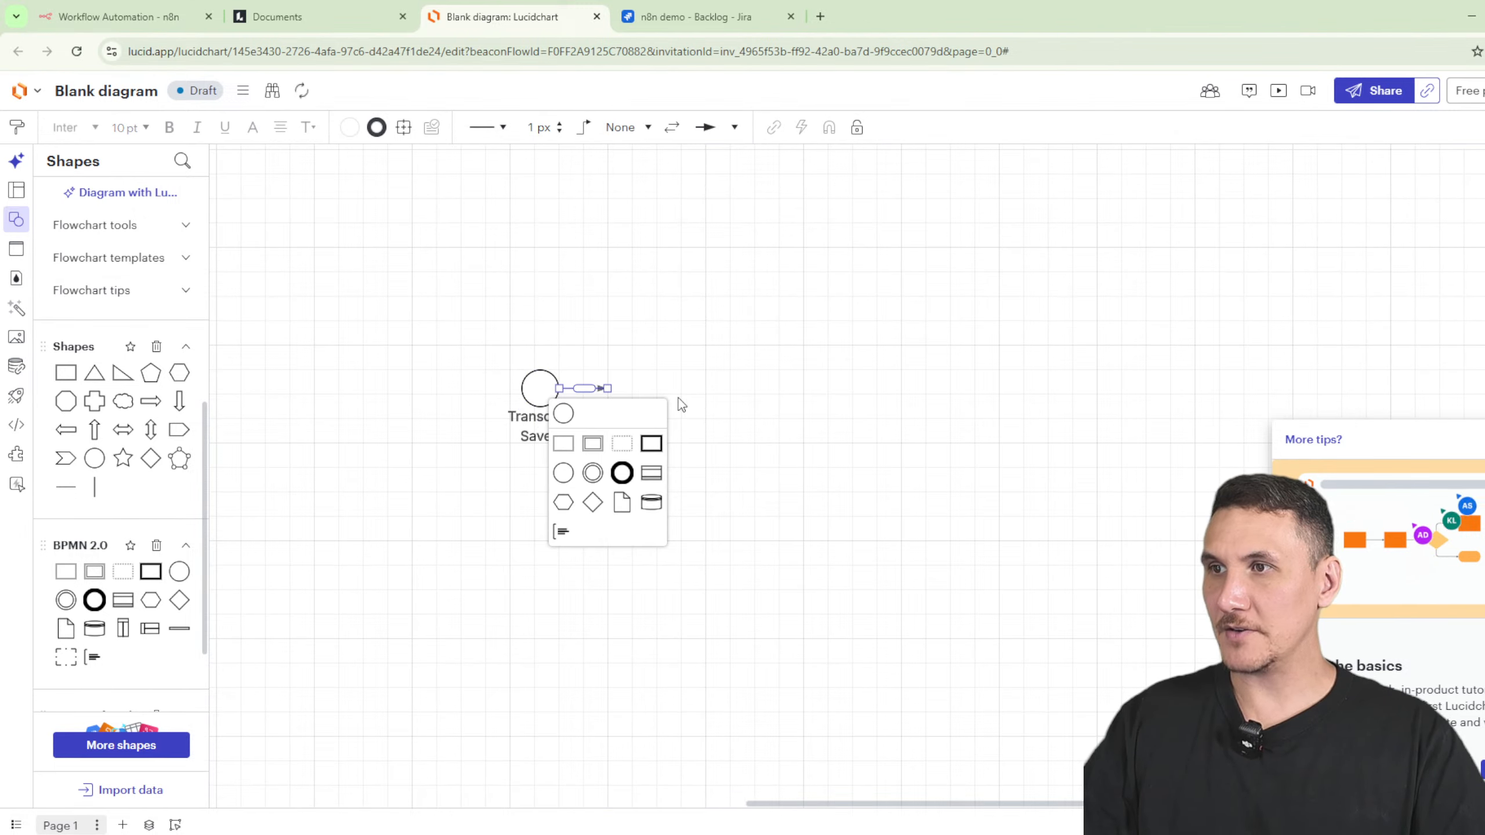
pyautogui.click(564, 443)
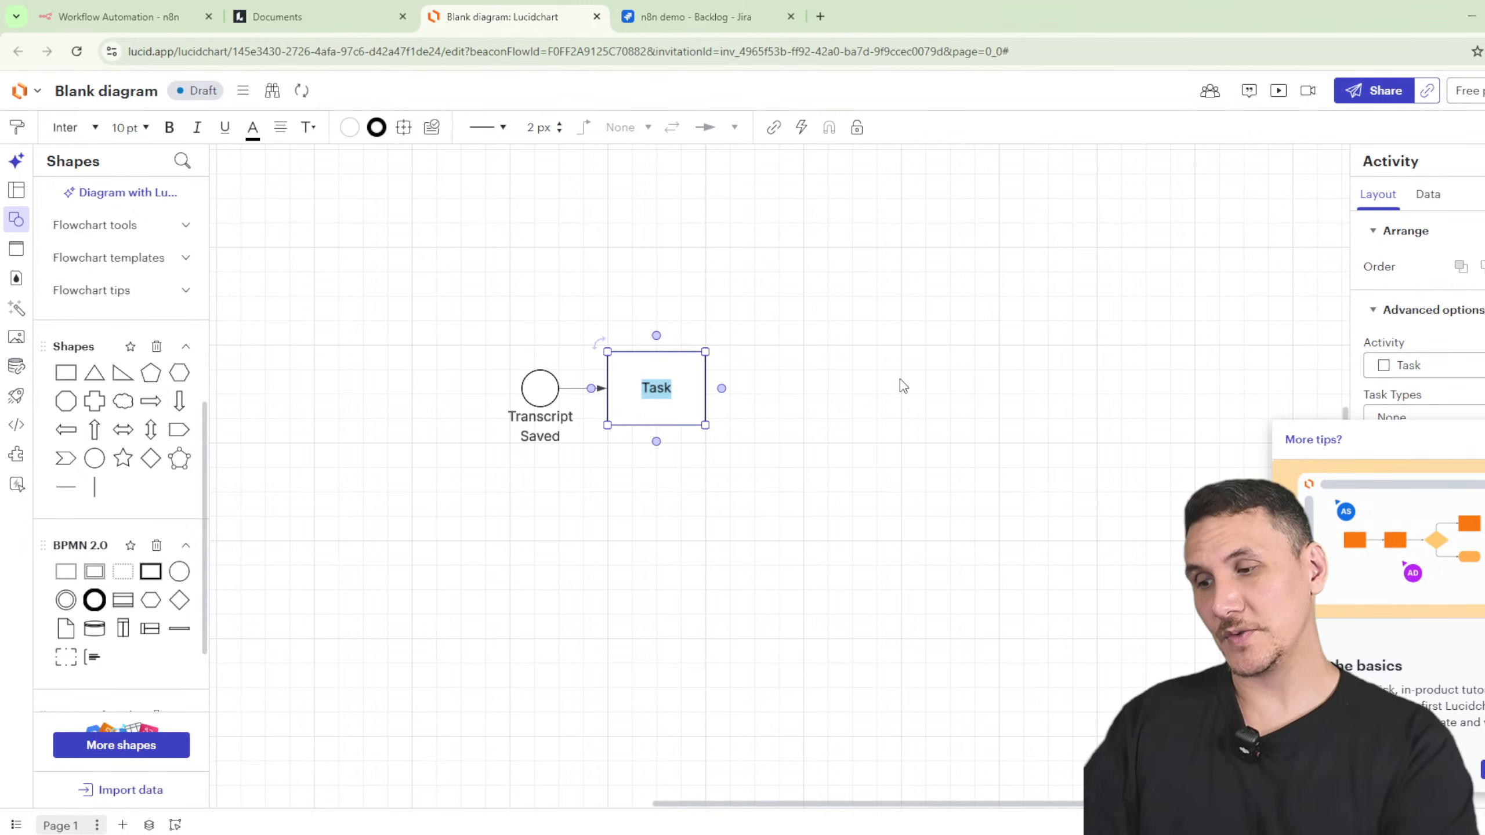
pyautogui.write('Send to')
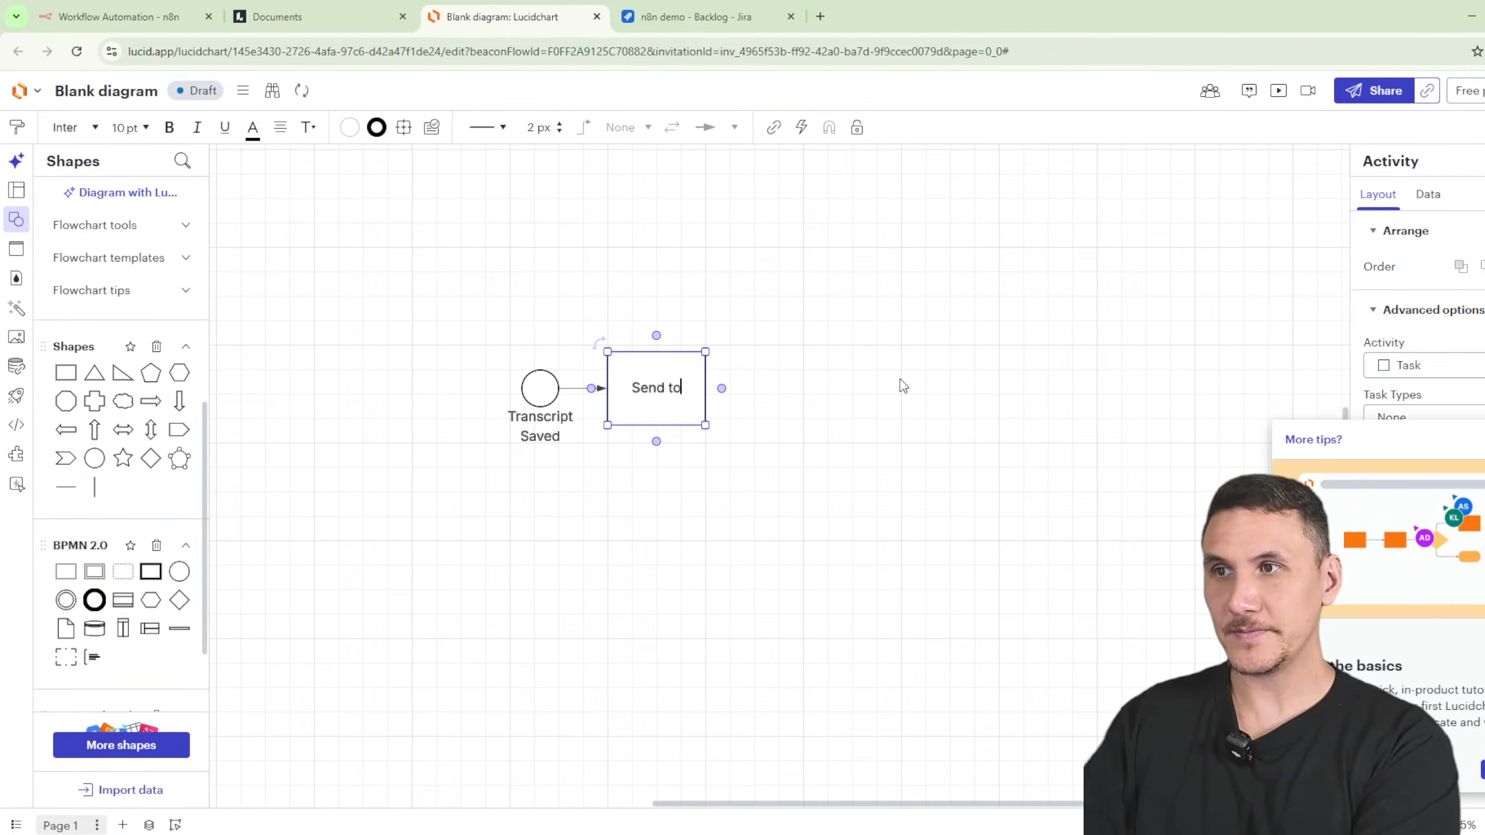
pyautogui.hotkey('ctrl', 'a')
pyautogui.write('Save')
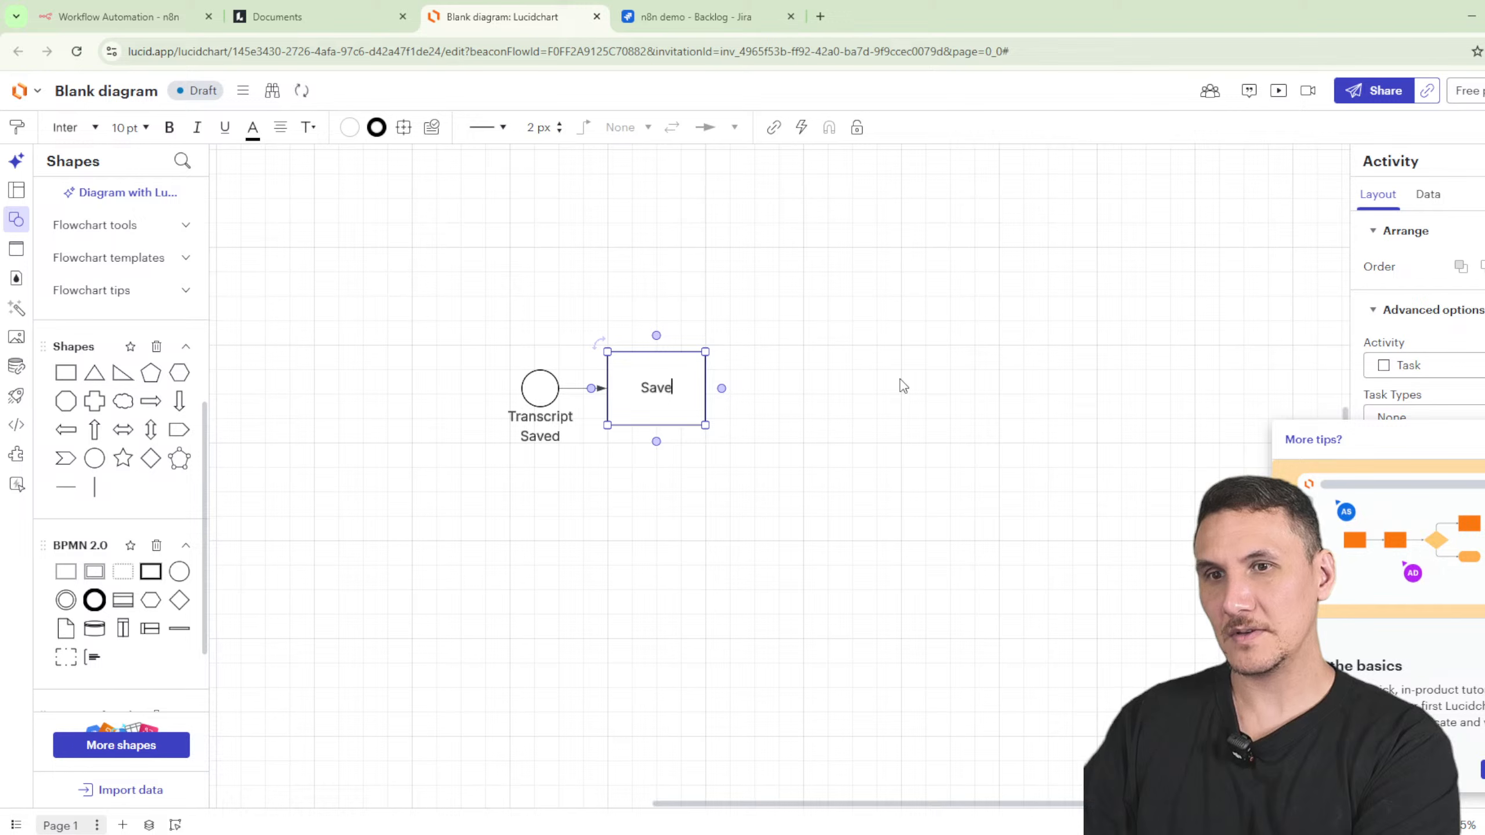
pyautogui.hotkey('ctrl', 'a')
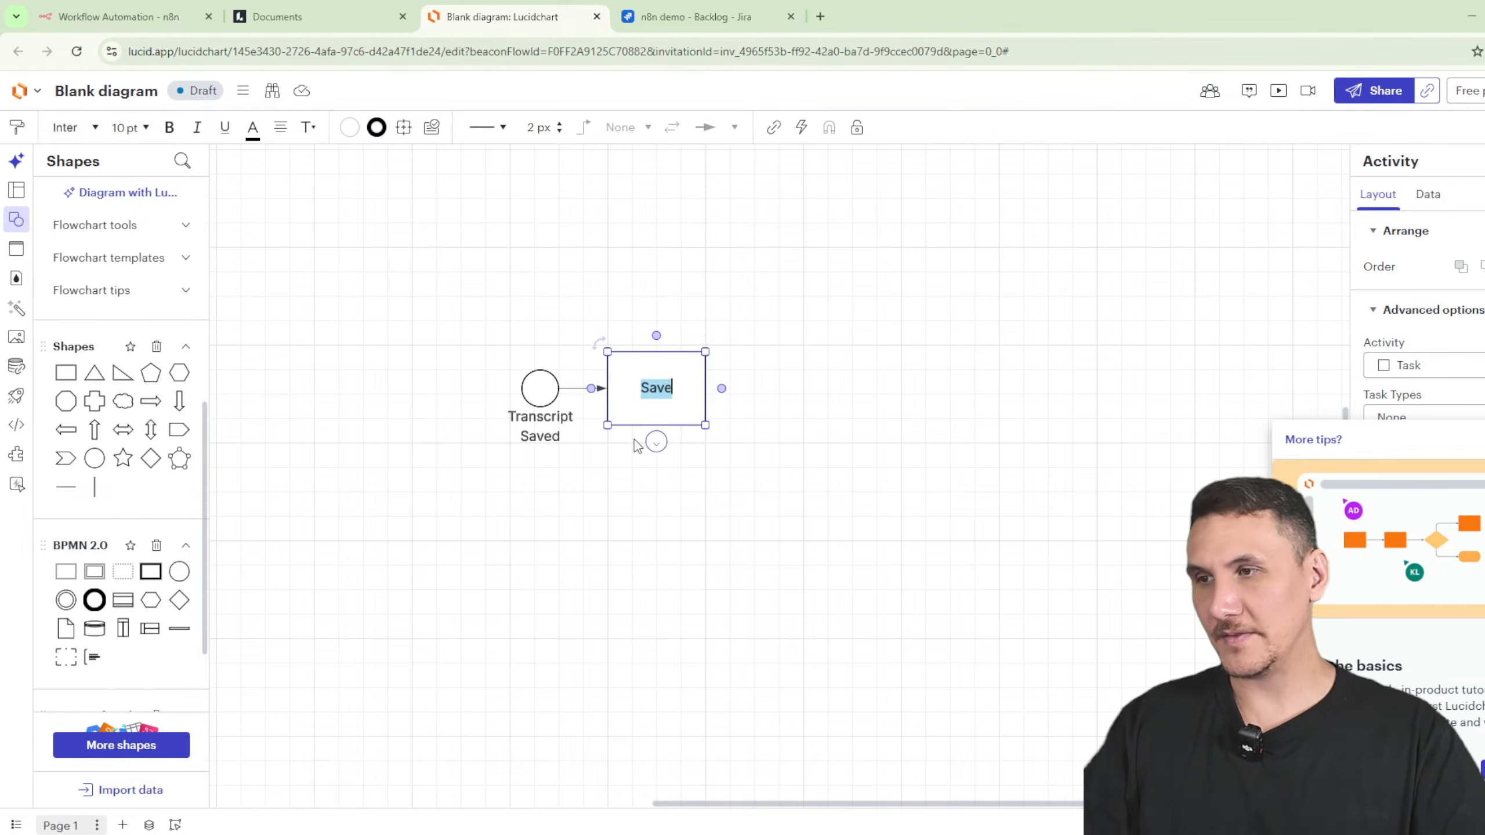
# - Extend the start event's label with 'to Google Drive'
pyautogui.click(540, 388)
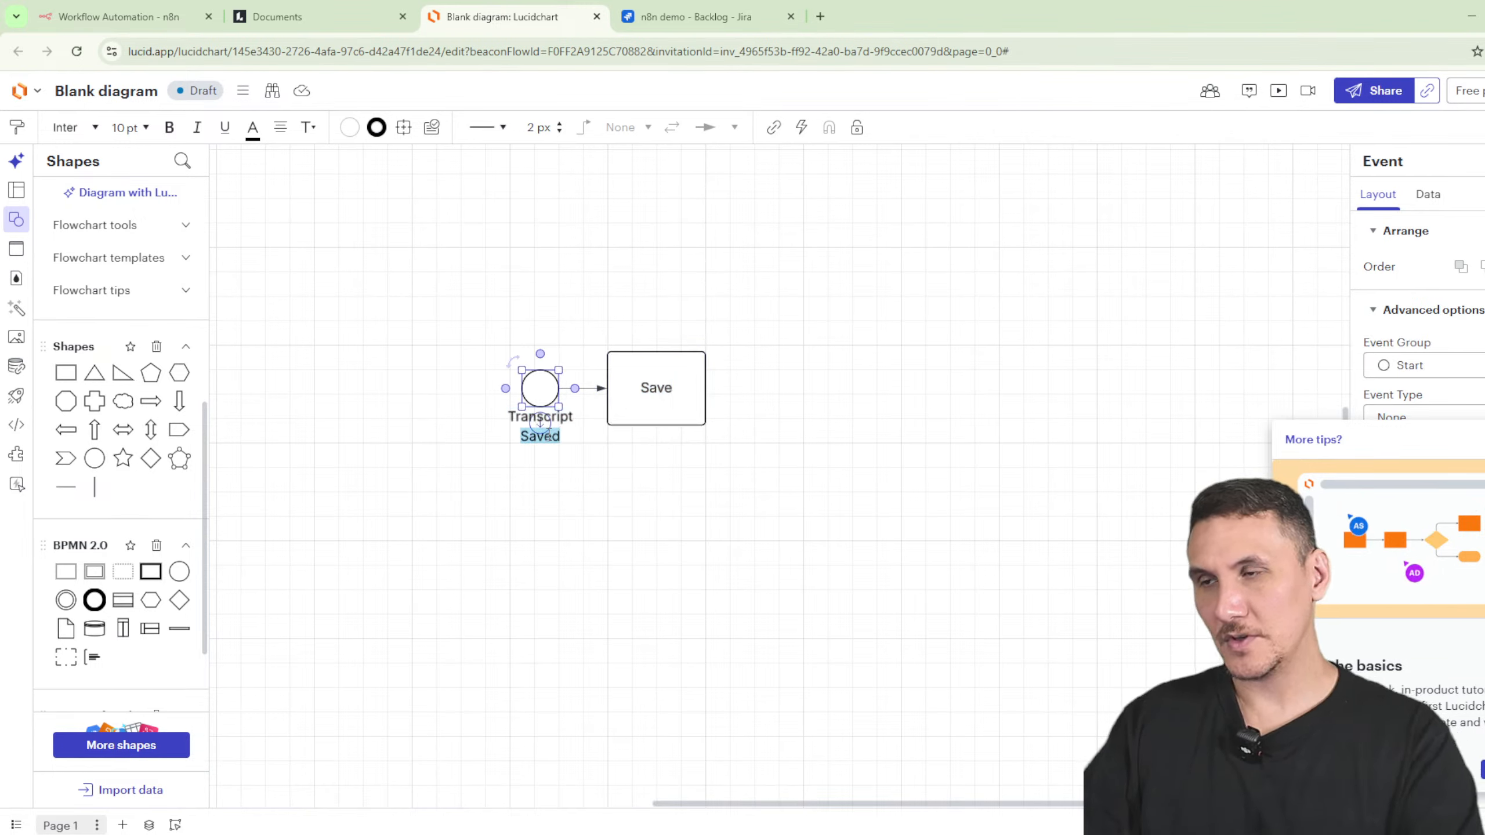
pyautogui.press('Right')
pyautogui.write('tpo')
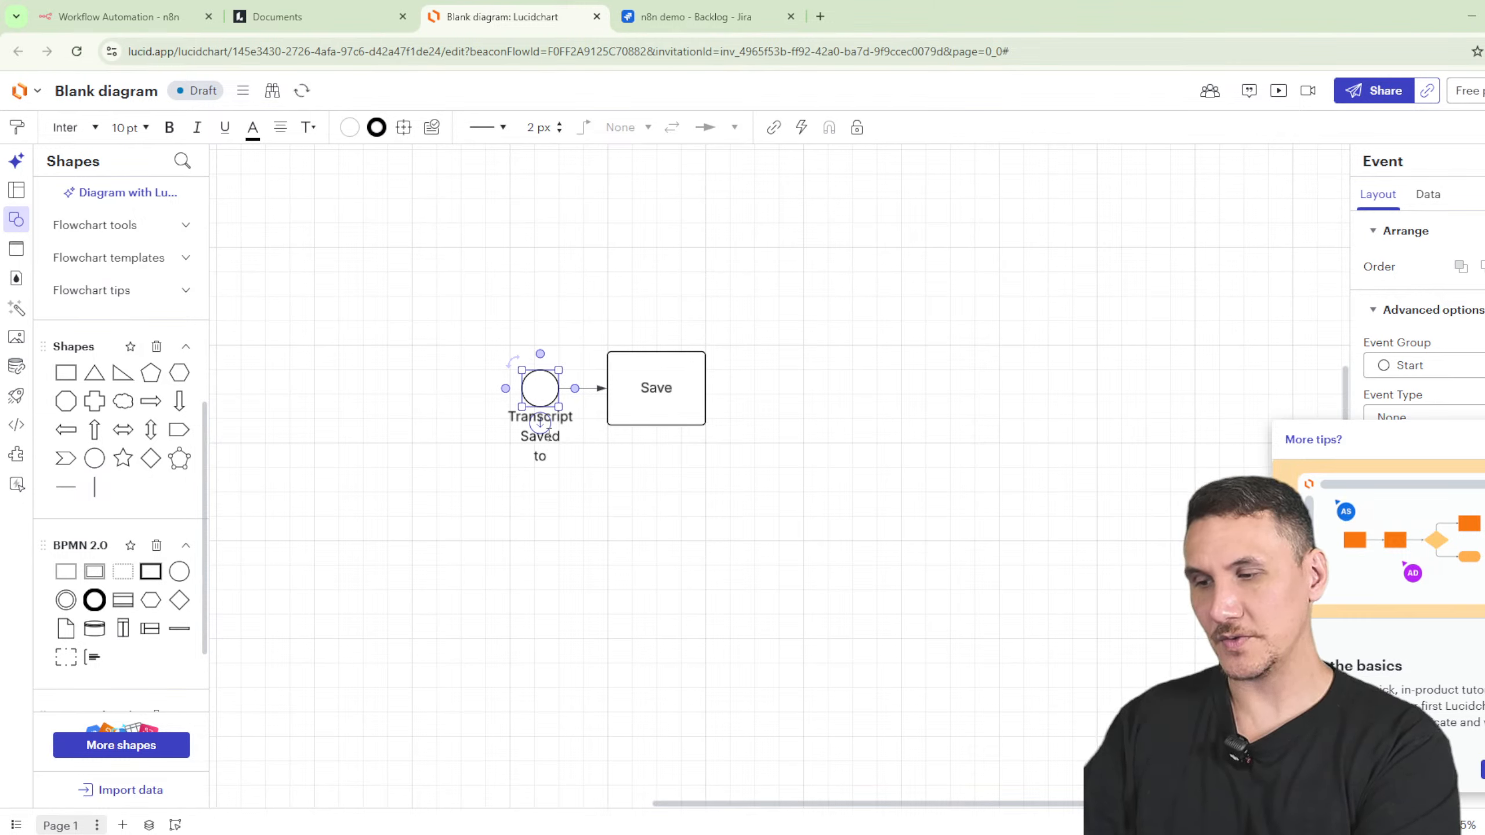
pyautogui.write(' Google DR')
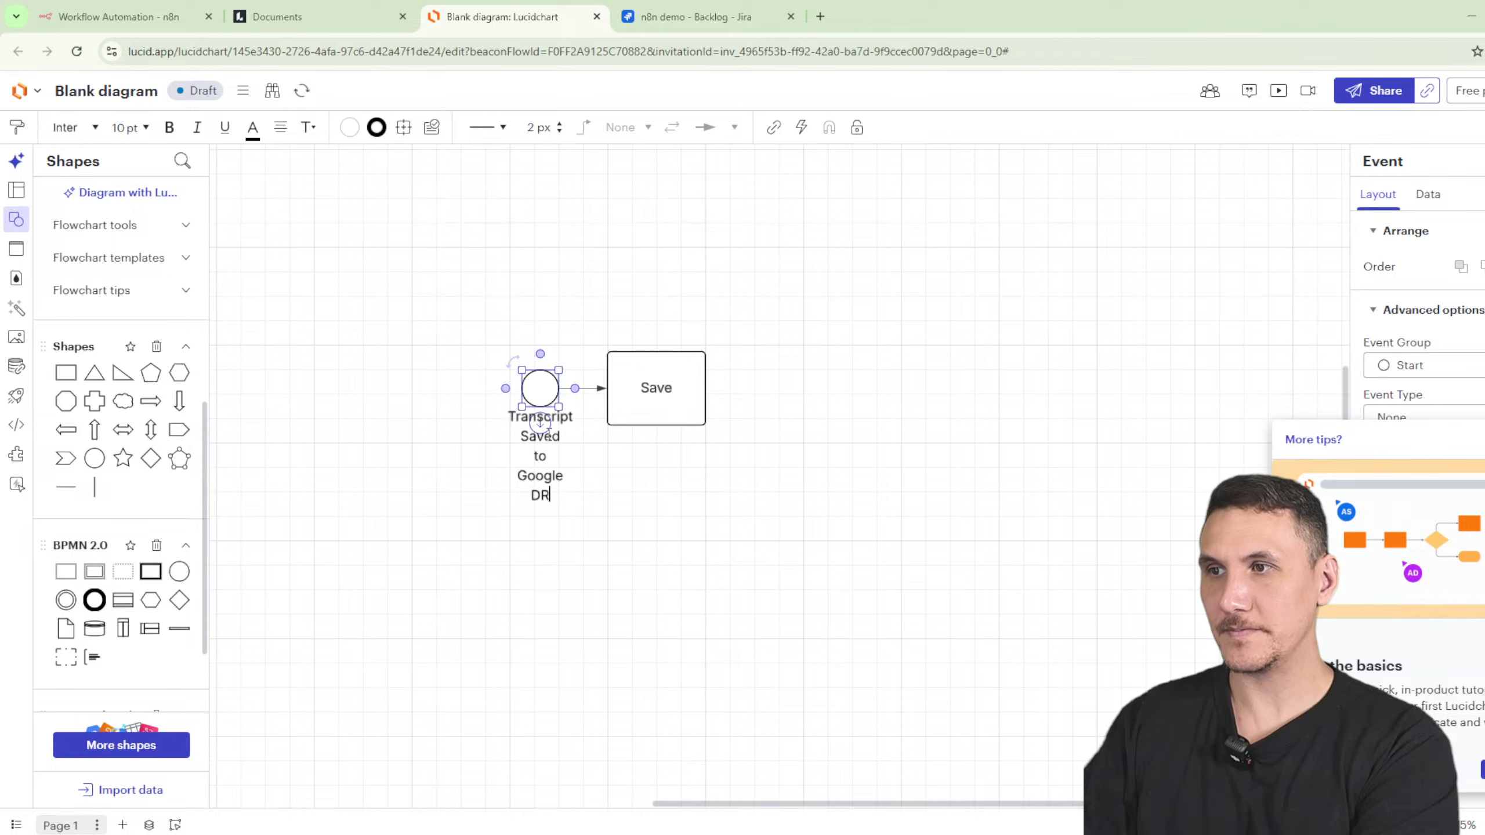
pyautogui.write('iver')
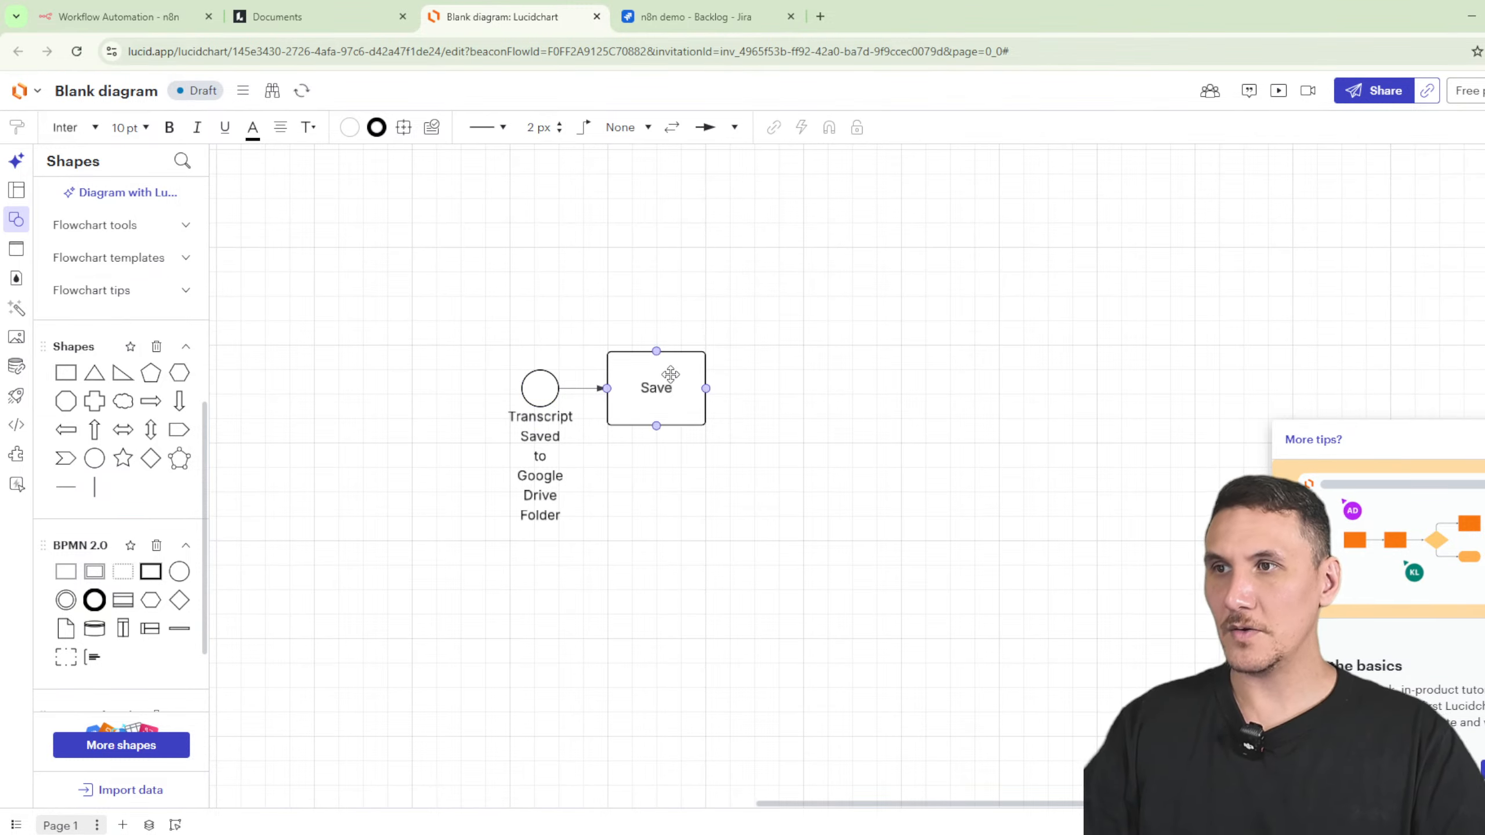
# - Change the Save task's label to 'Review Transcript', replacing an interim 'AI Agent review'
pyautogui.doubleClick(663, 377)
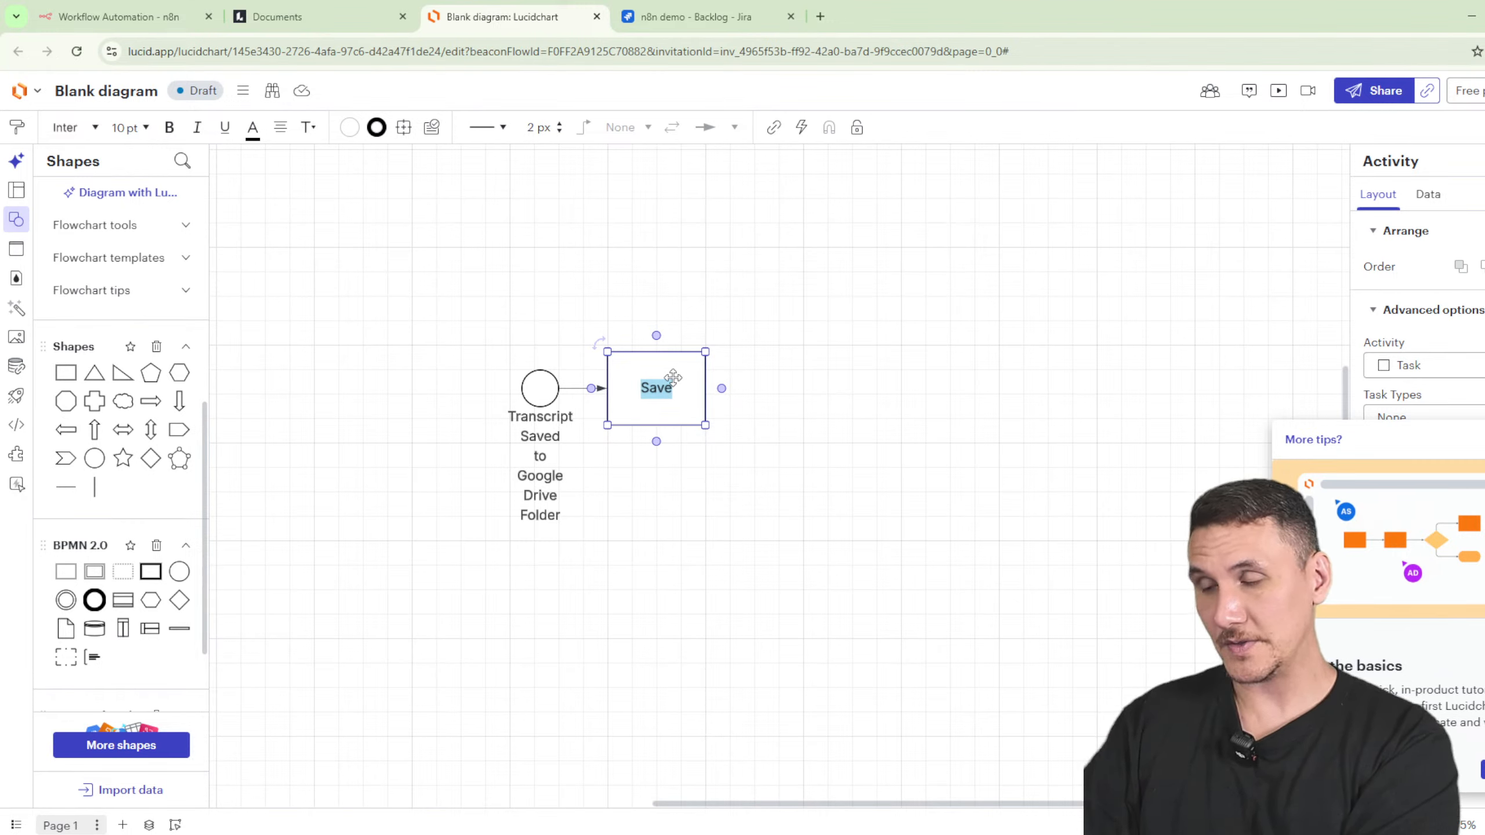
pyautogui.write('AI')
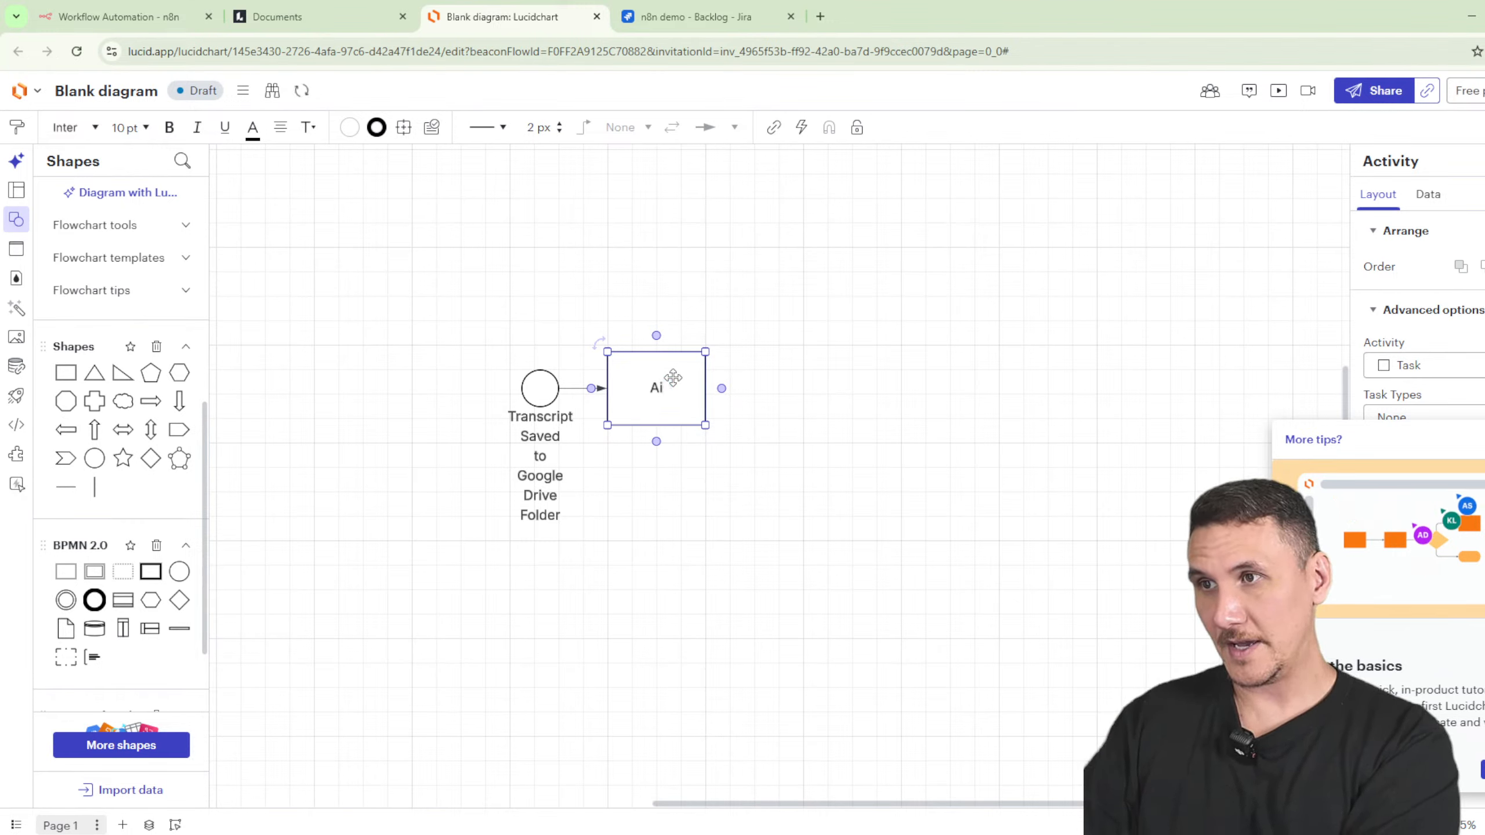
pyautogui.write(' Agent re')
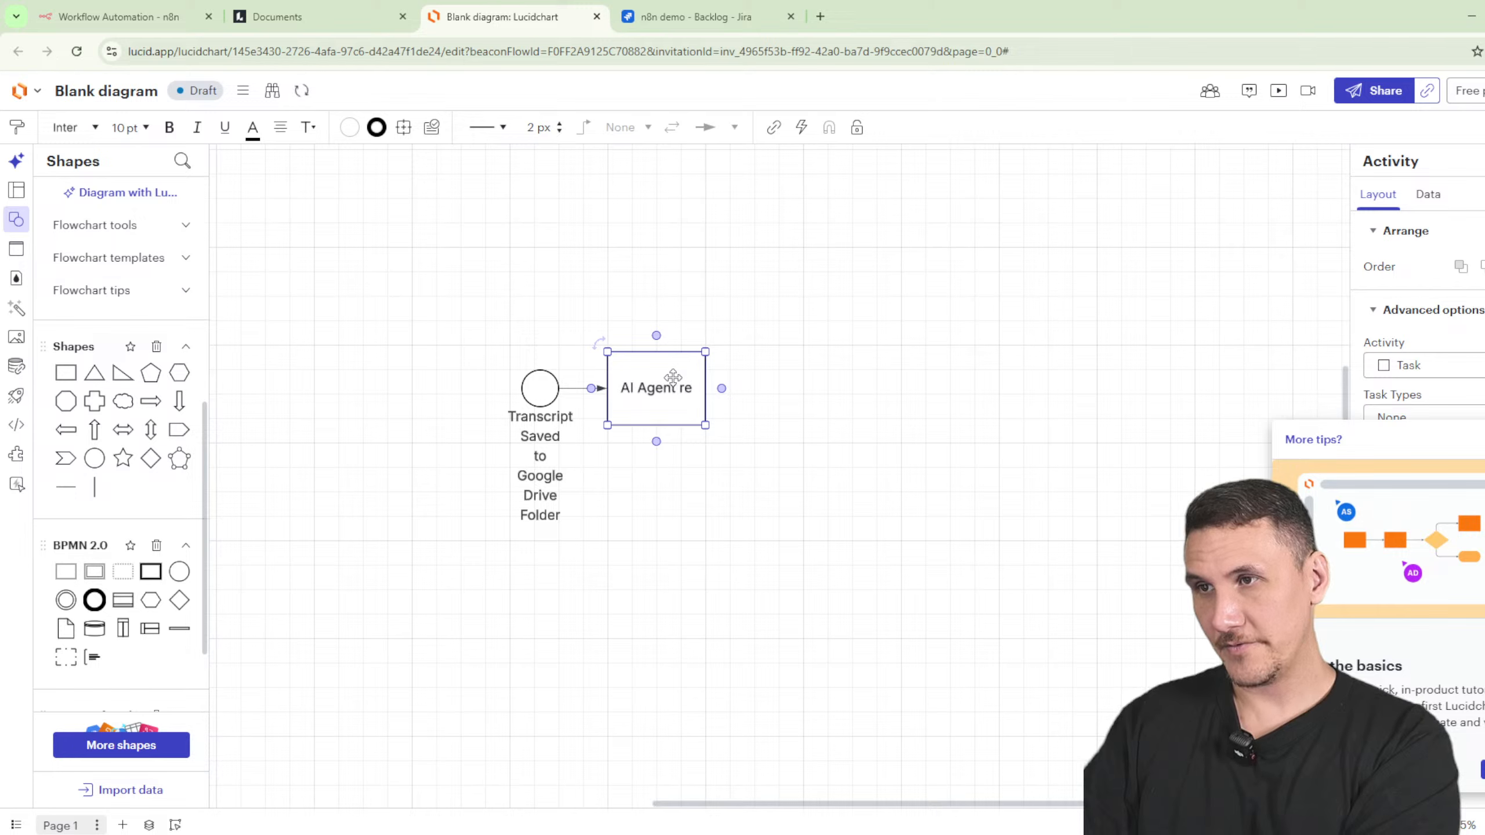
pyautogui.write('views')
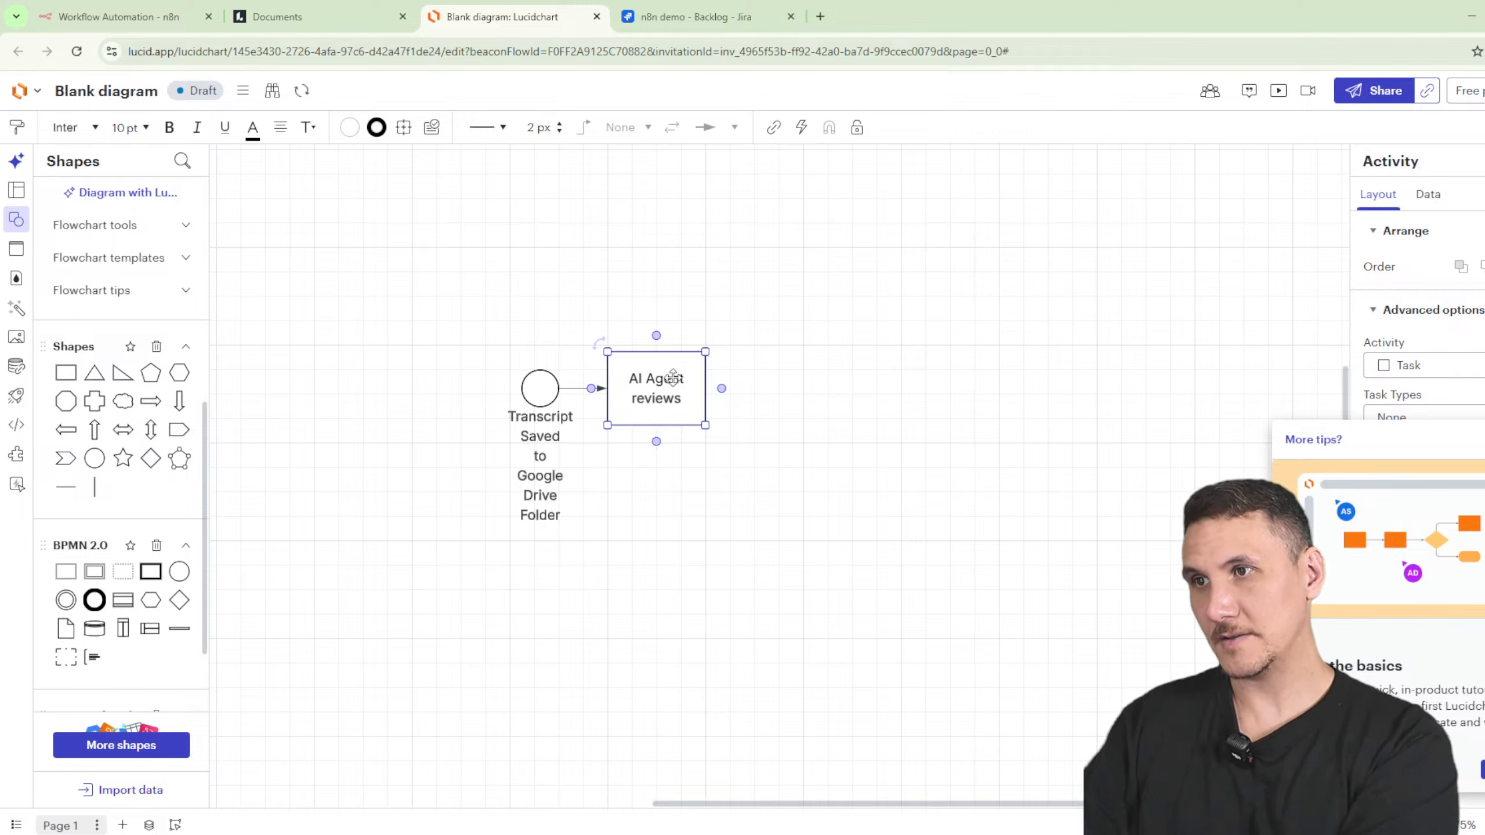
pyautogui.hotkey('ctrl', 'a')
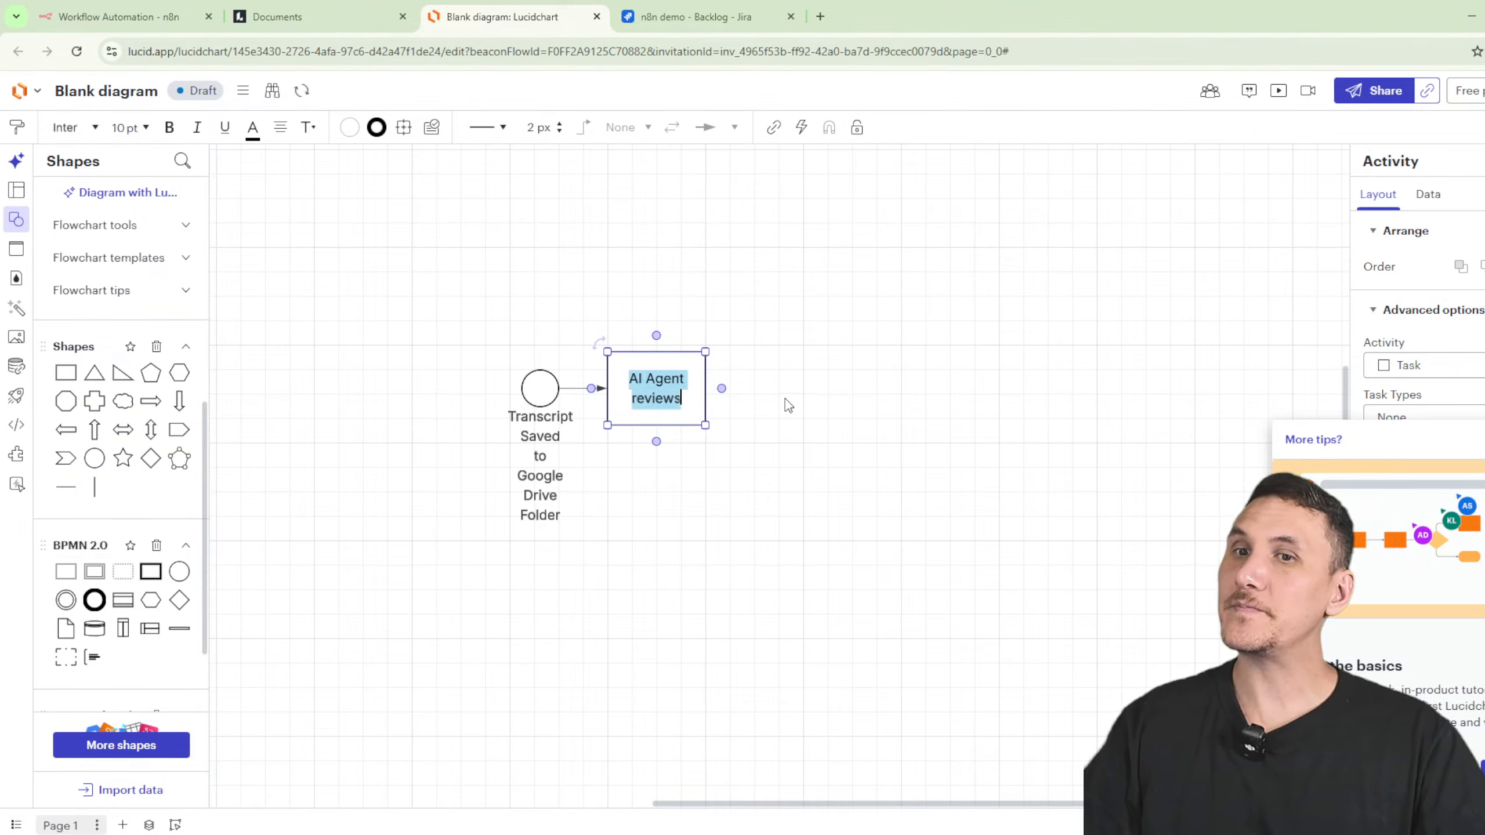
pyautogui.write('Re')
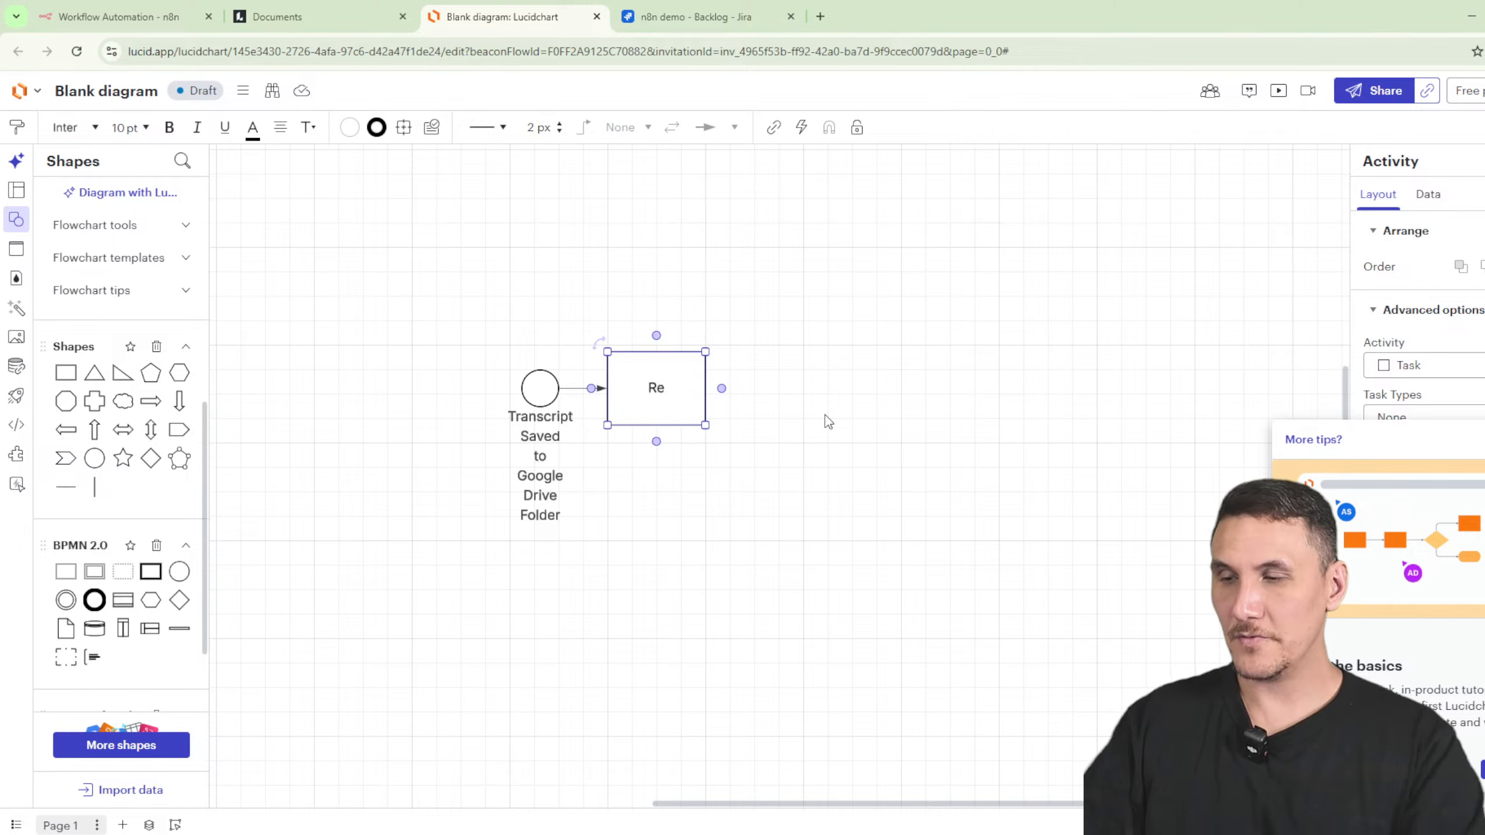
pyautogui.write('view Transcript')
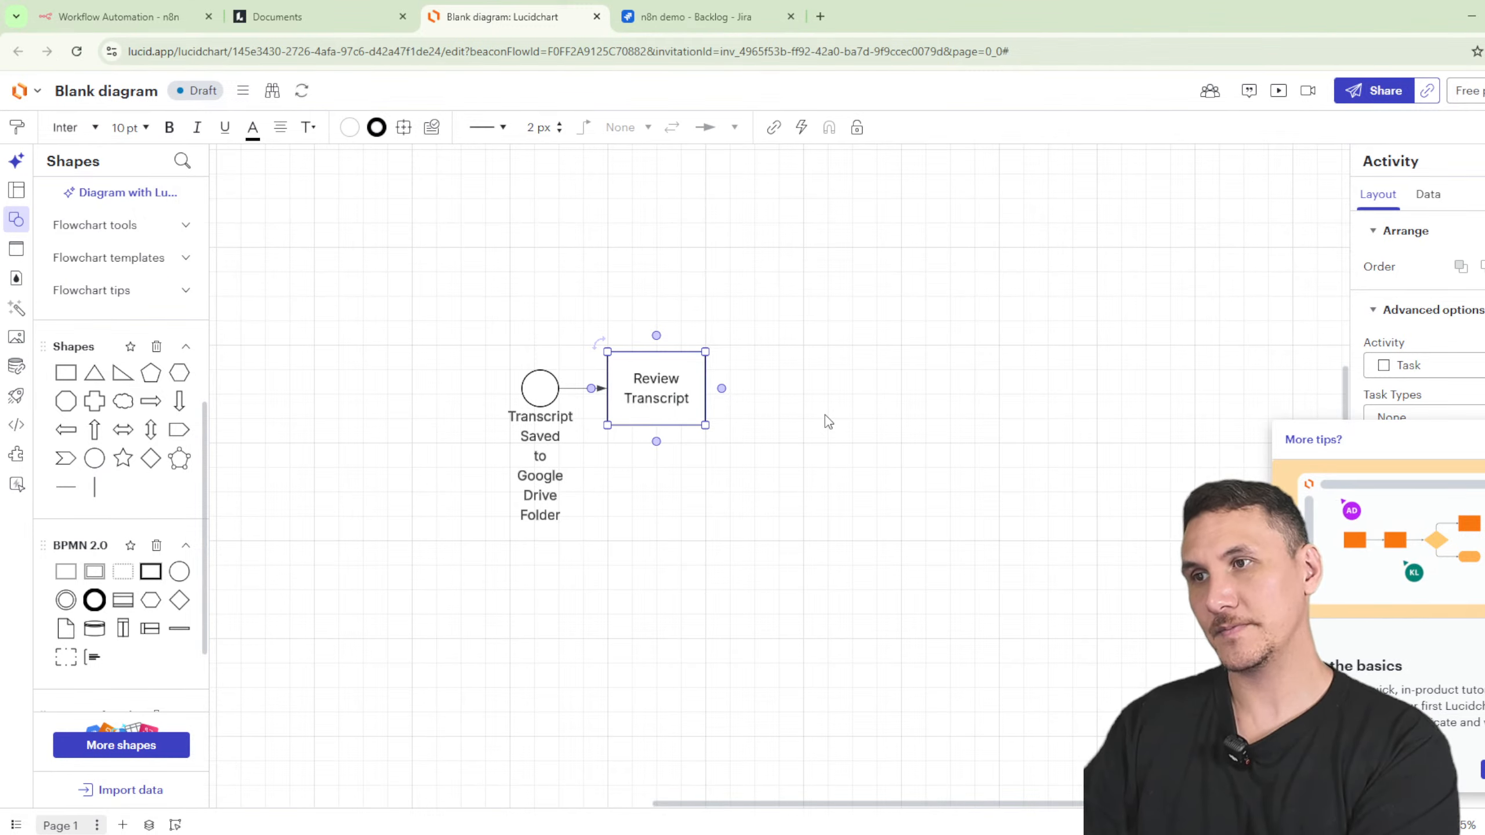
# - Add a connected 'Create User Stories' task after Review Transcript
pyautogui.click(613, 429)
pyautogui.click(655, 409)
pyautogui.click(722, 389)
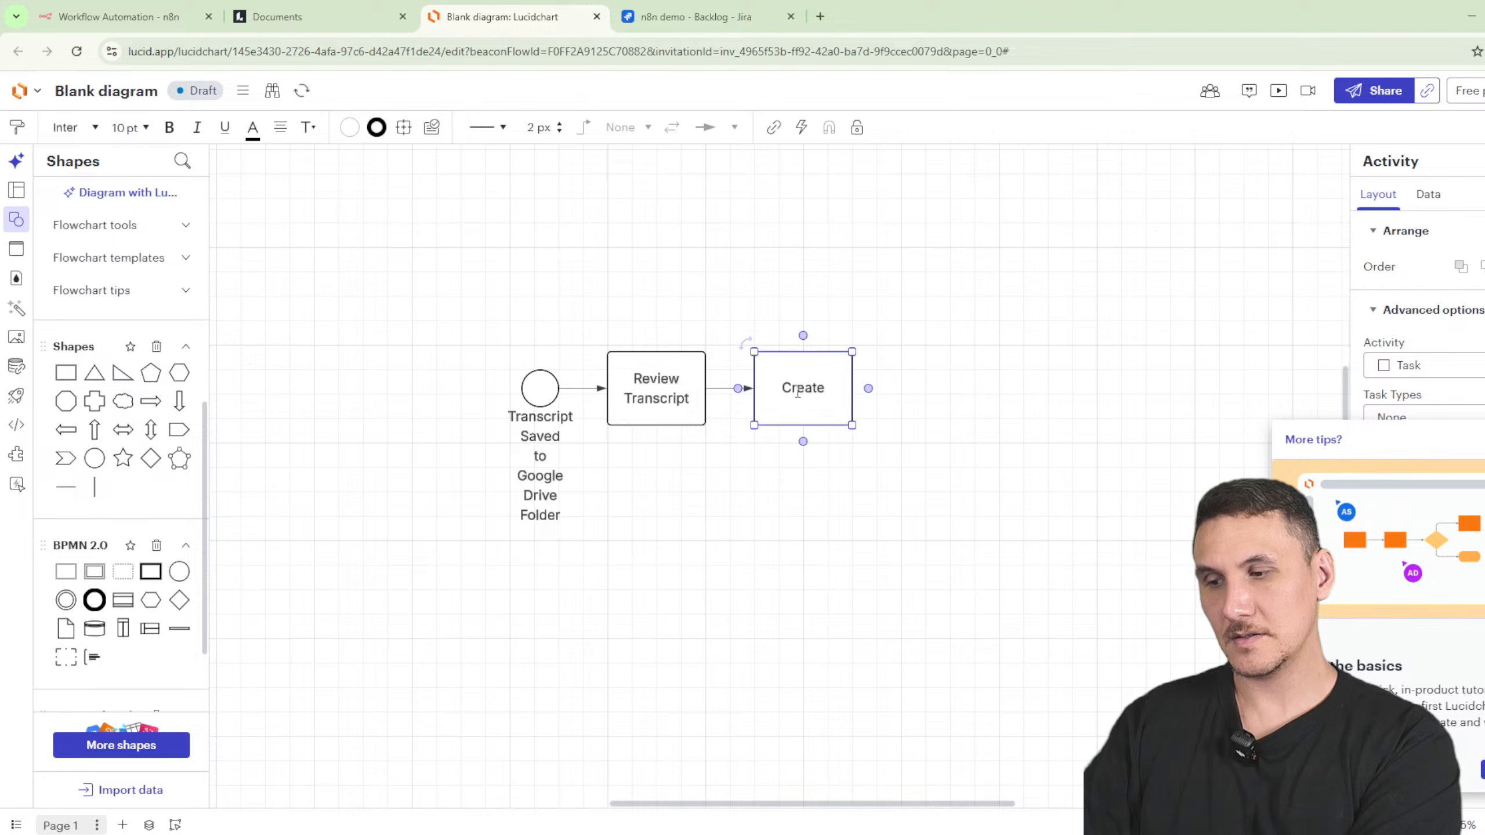
pyautogui.write('User Stories')
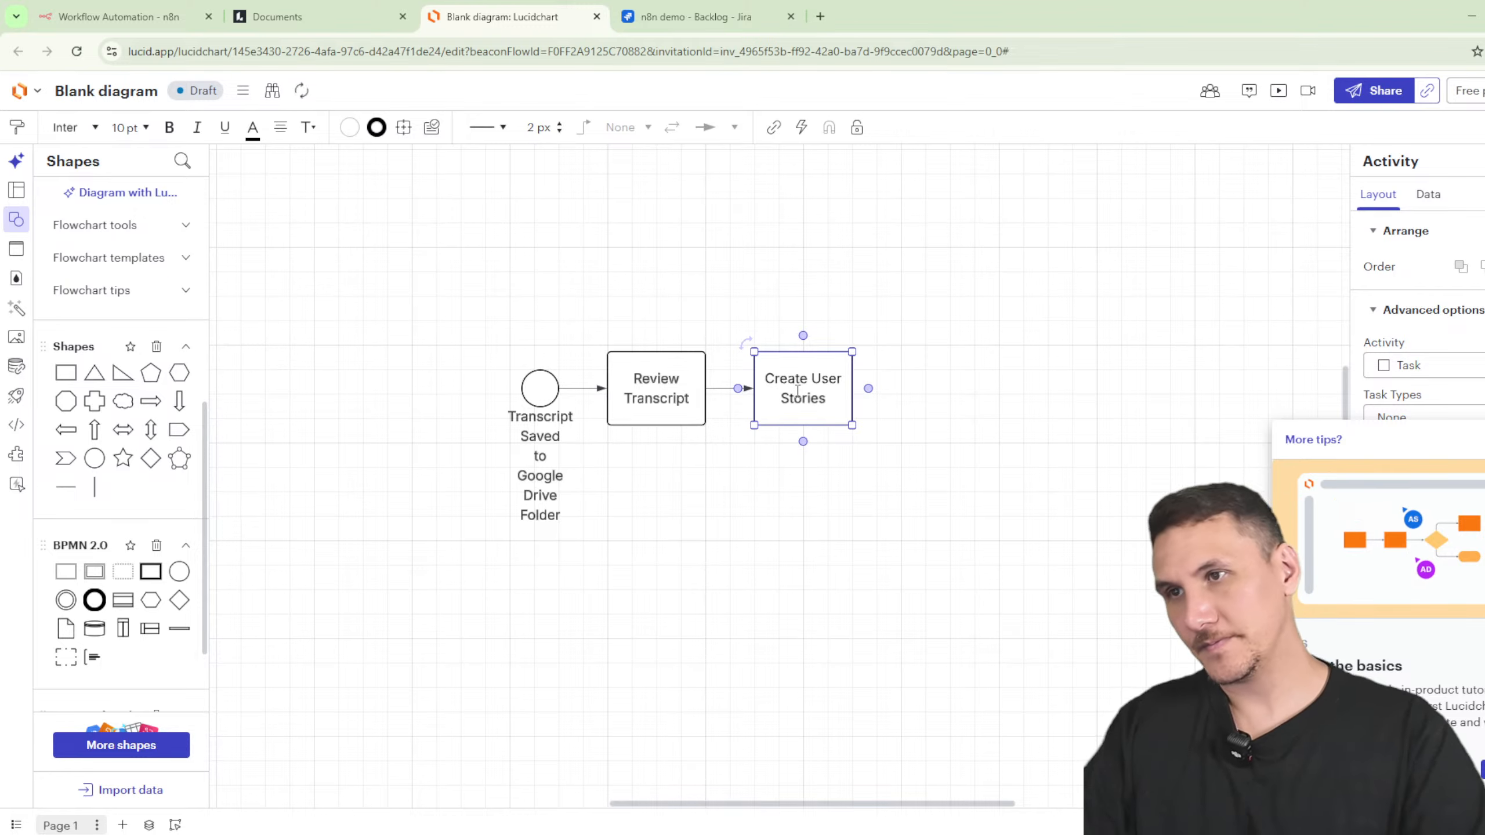
pyautogui.click(908, 415)
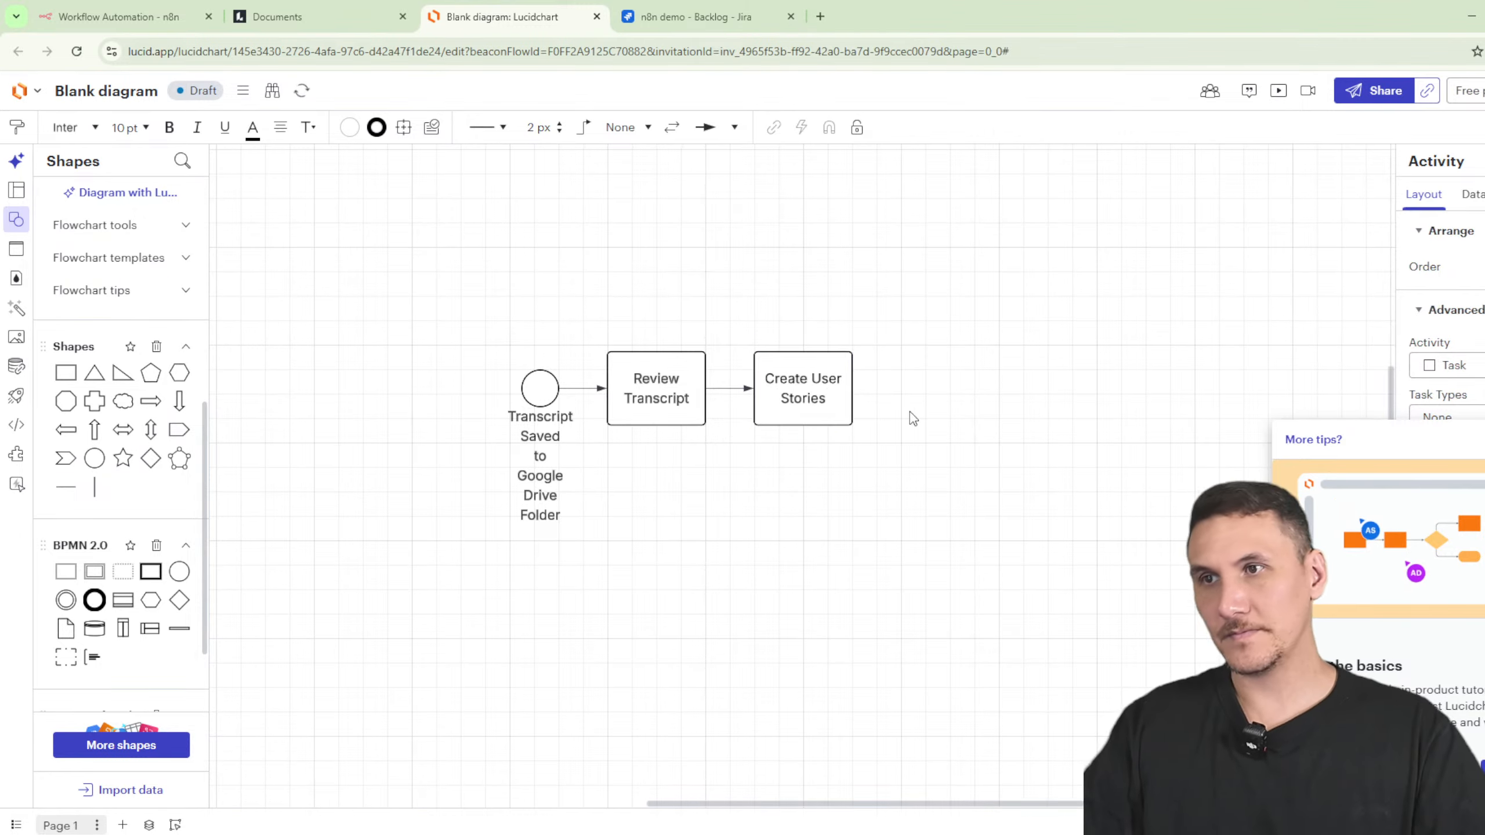
# - Add an empty connected task after Create User Stories and select the earlier tasks
pyautogui.click(868, 389)
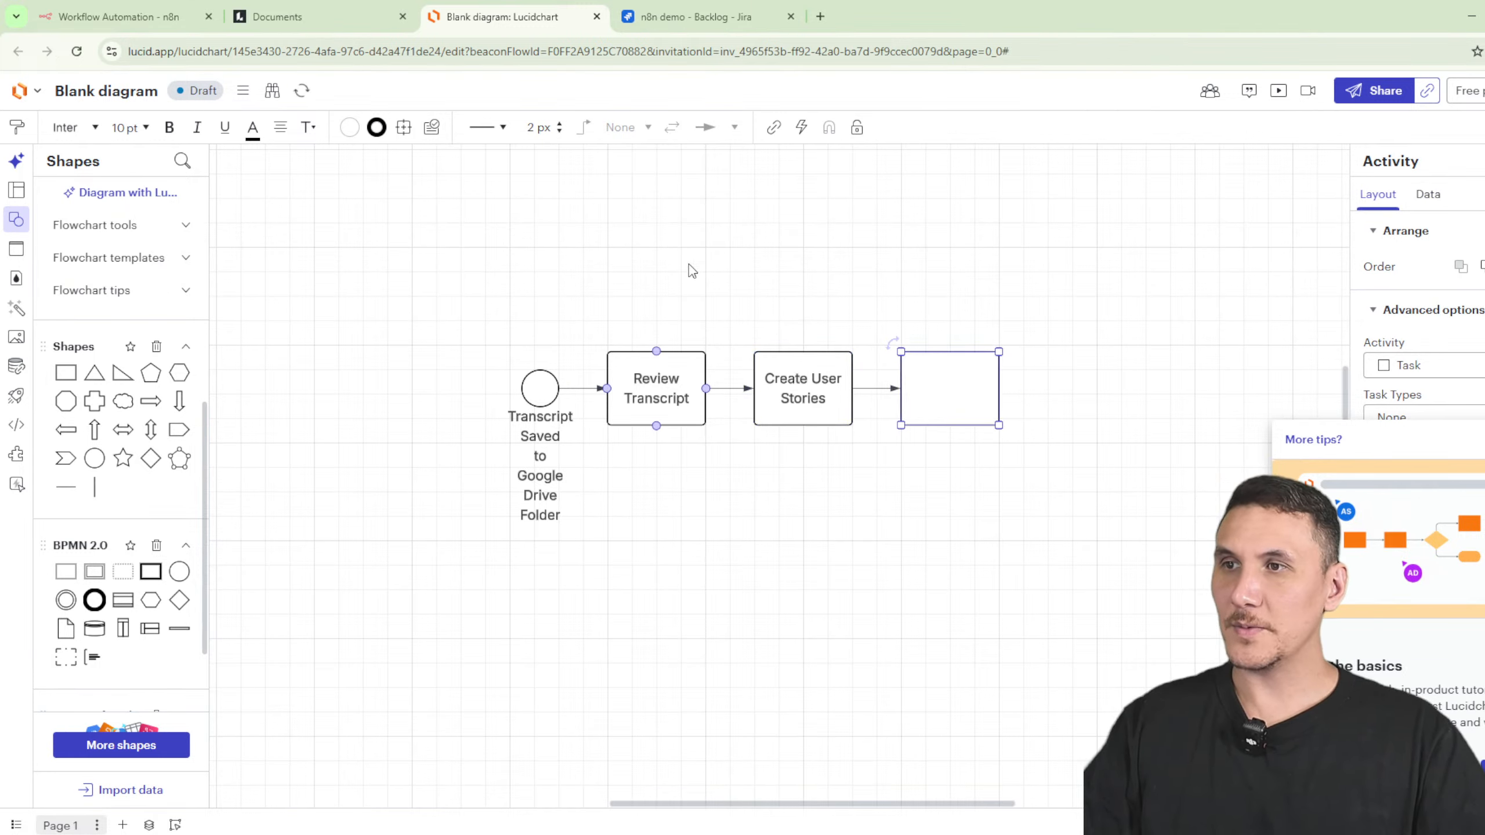
pyautogui.moveTo(611, 220); pyautogui.dragTo(664, 496)
pyautogui.moveTo(777, 236); pyautogui.dragTo(836, 537)
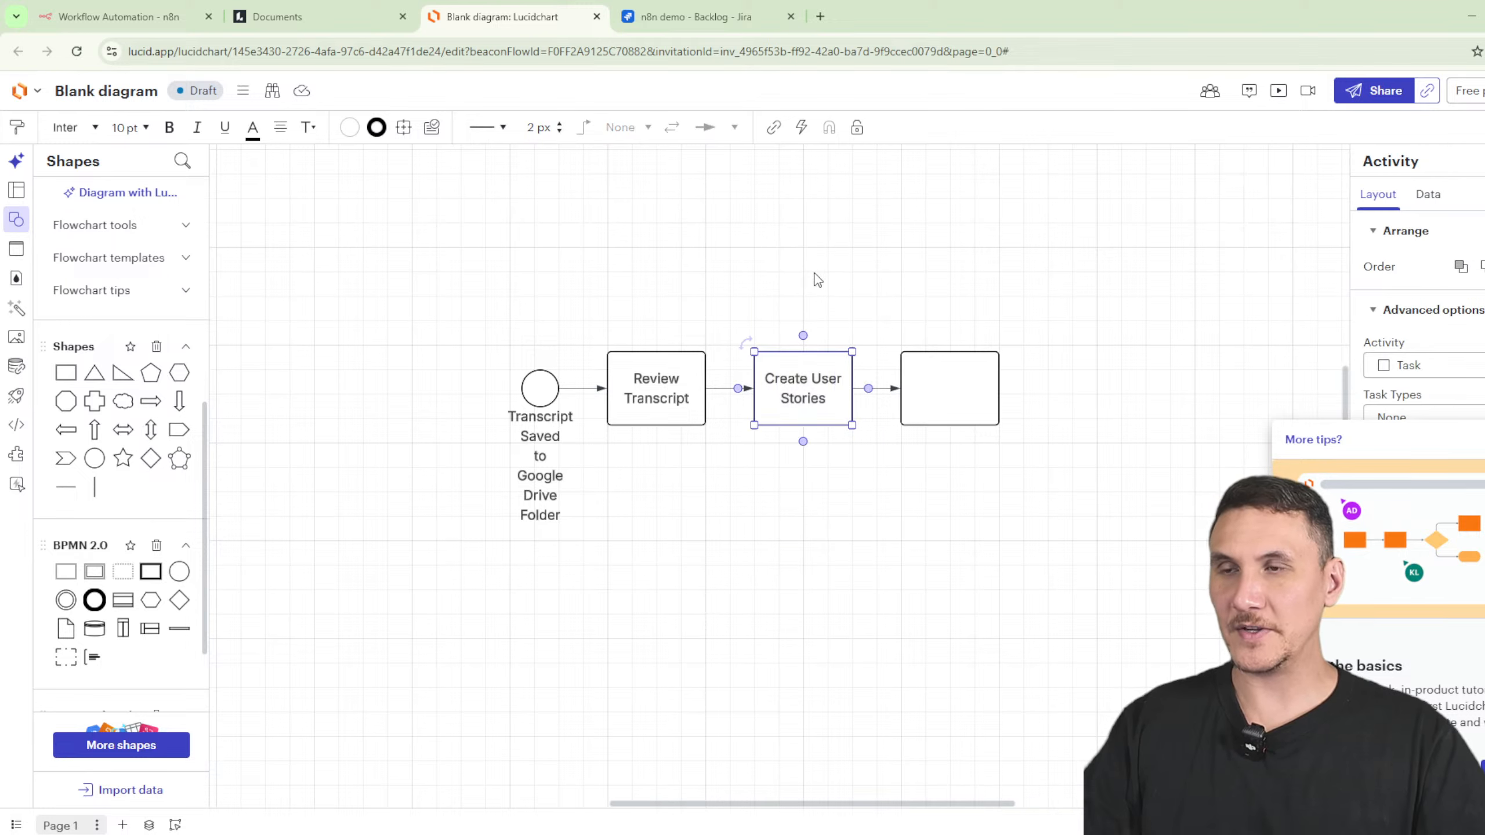
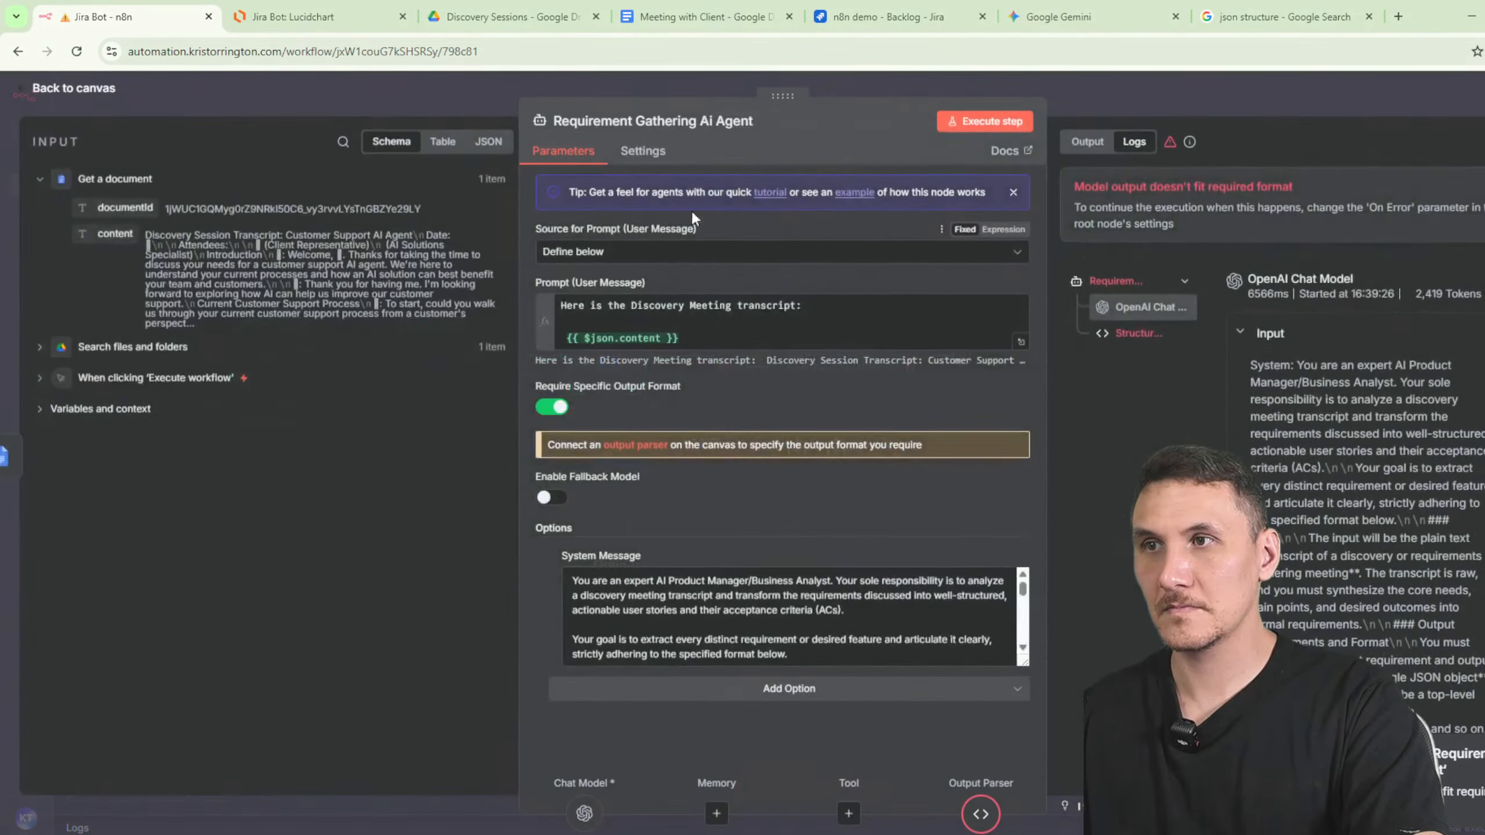
# - Keep the agent's On Error setting at Stop Workflow and rerun the agent step
pyautogui.click(656, 153)
pyautogui.click(567, 368)
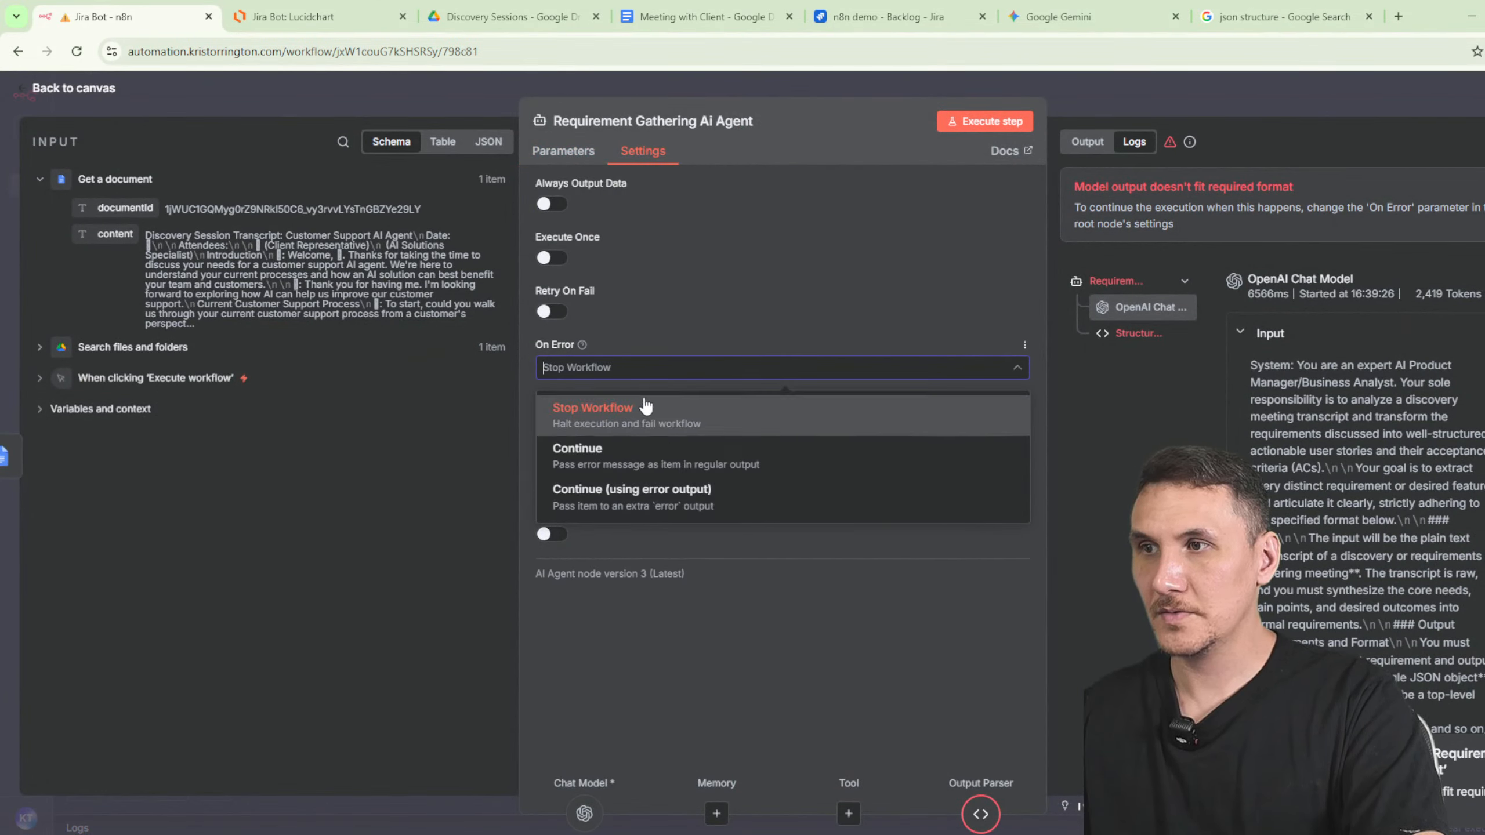
pyautogui.click(760, 297)
pyautogui.scroll(-5, 1362, 409)
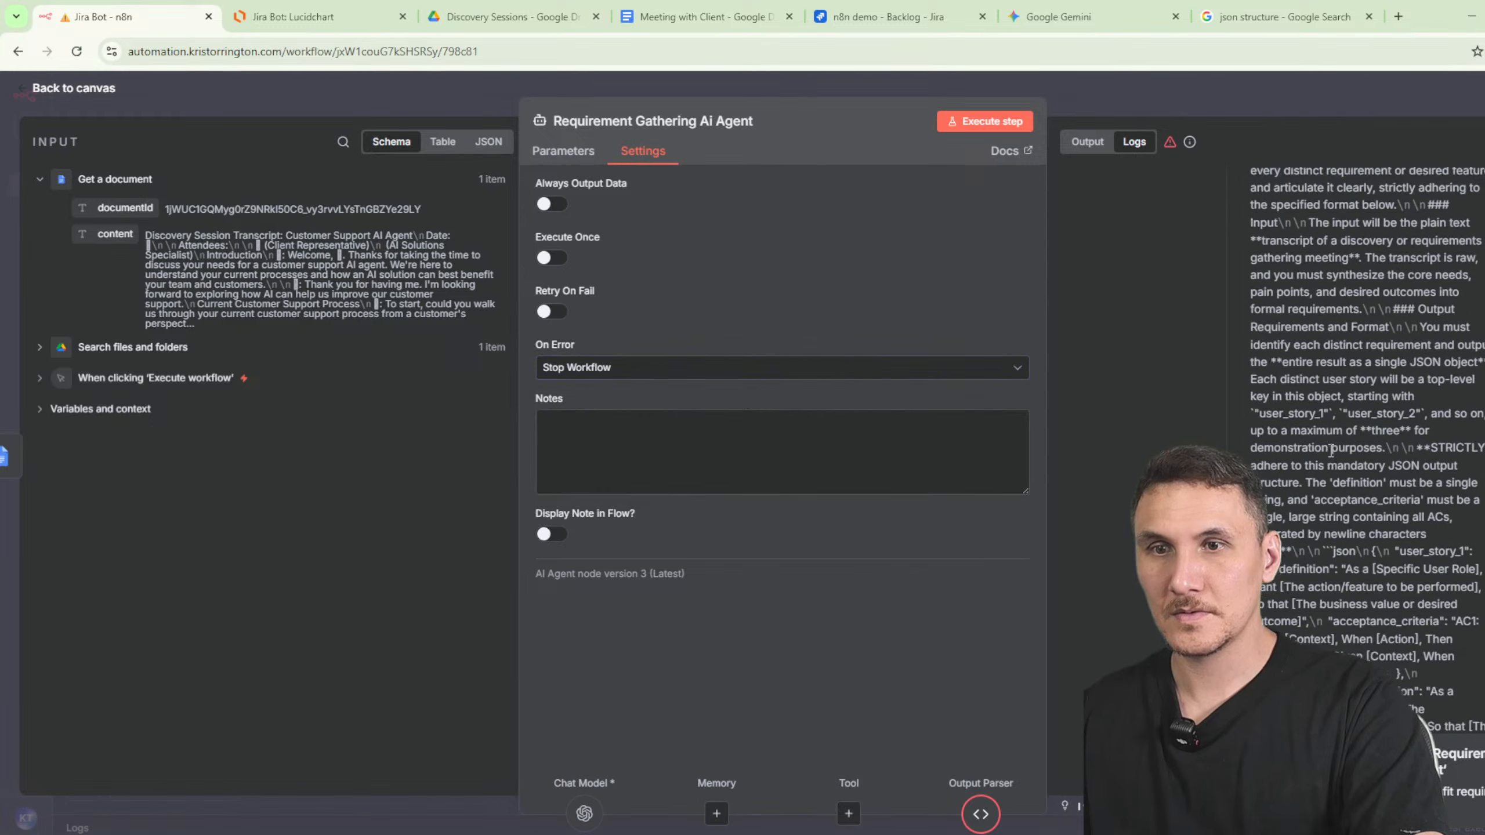
pyautogui.click(986, 121)
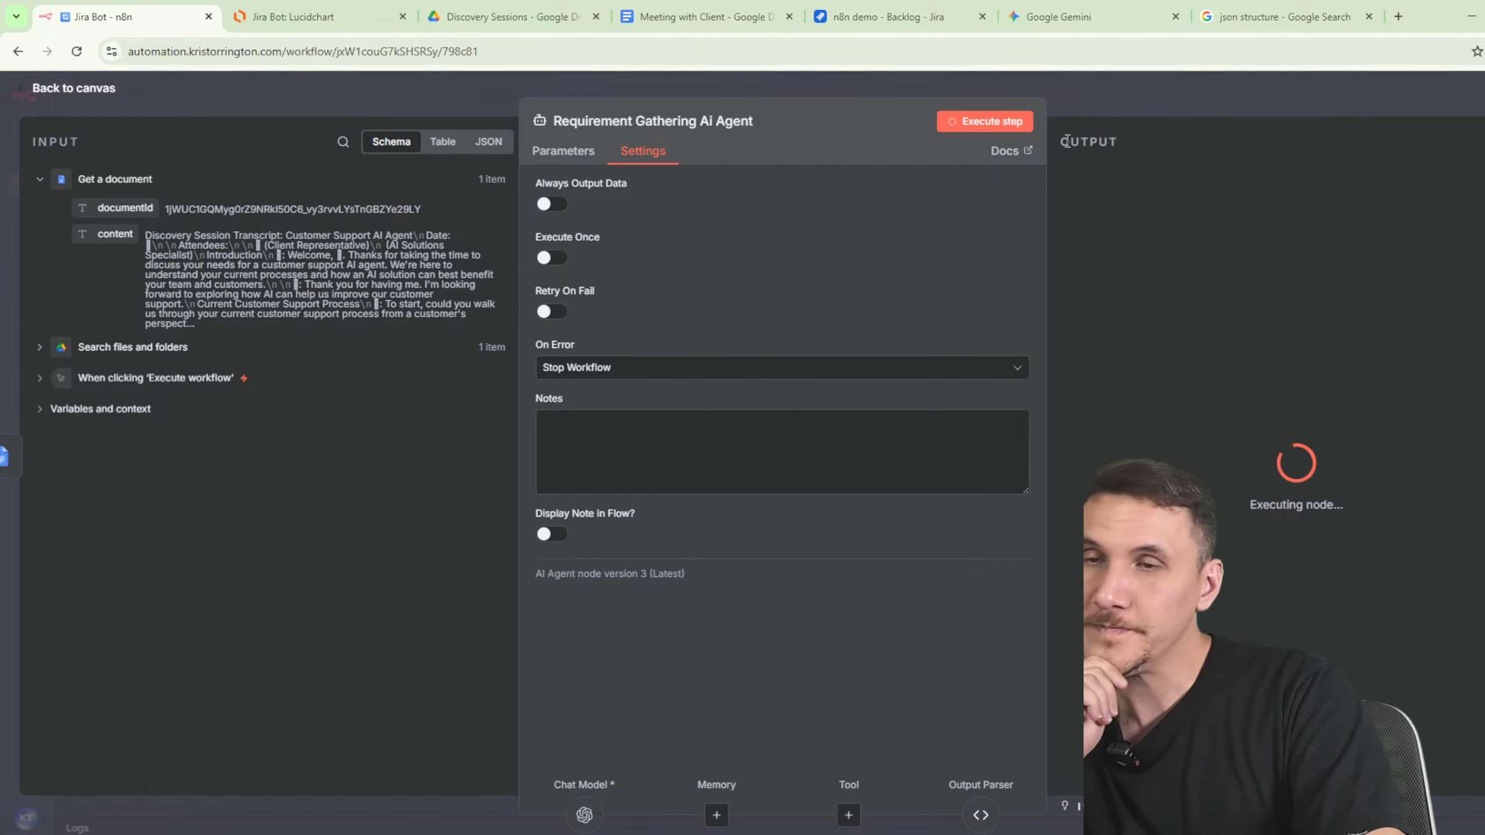
# - Reopen the Requirement Gathering AI Agent to review its JSON user stories output
pyautogui.click(1081, 105)
pyautogui.doubleClick(824, 357)
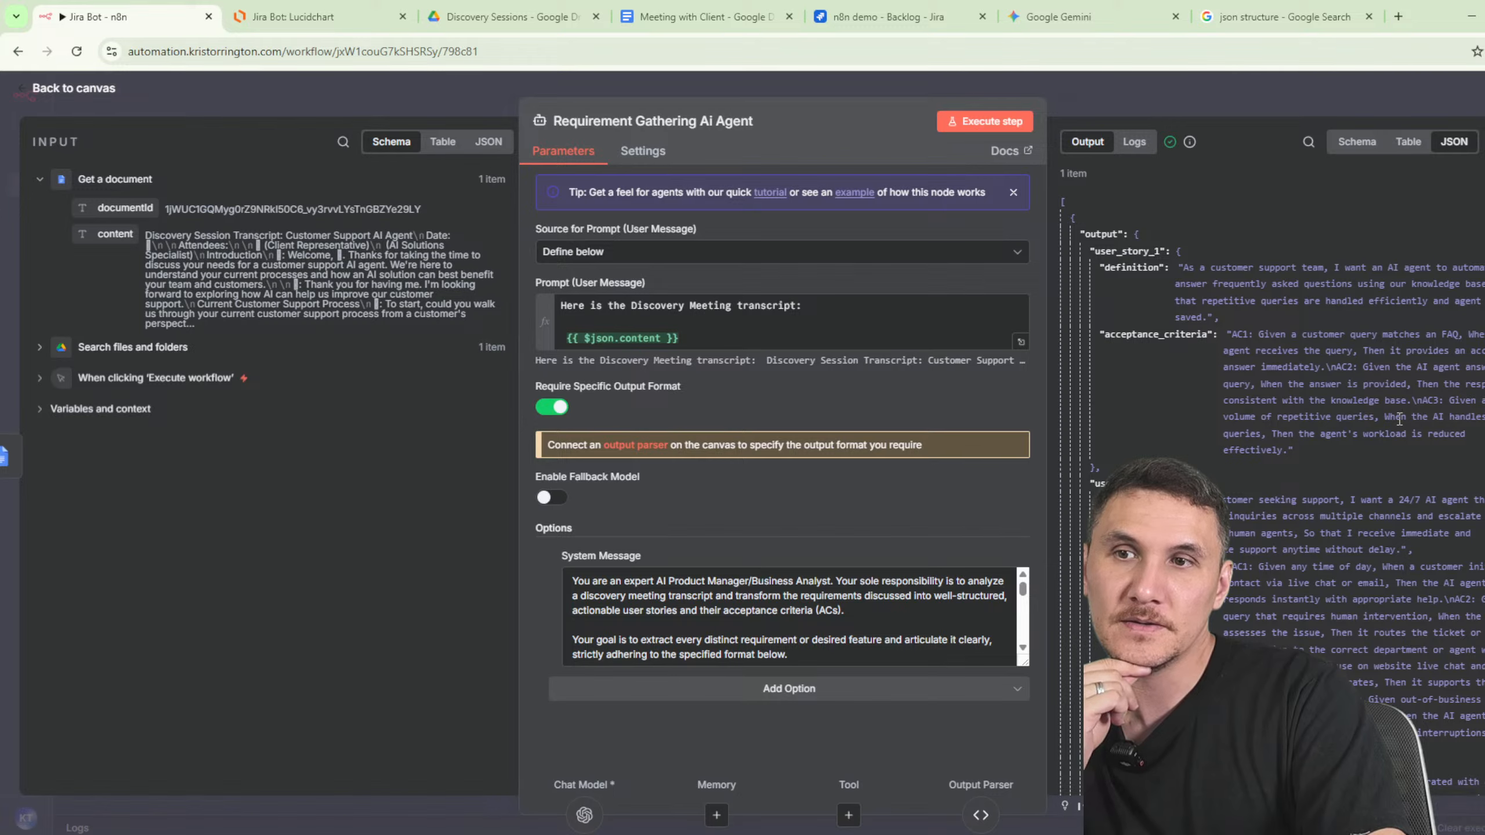
pyautogui.scroll(-5, 1397, 416)
pyautogui.scroll(5, 1395, 413)
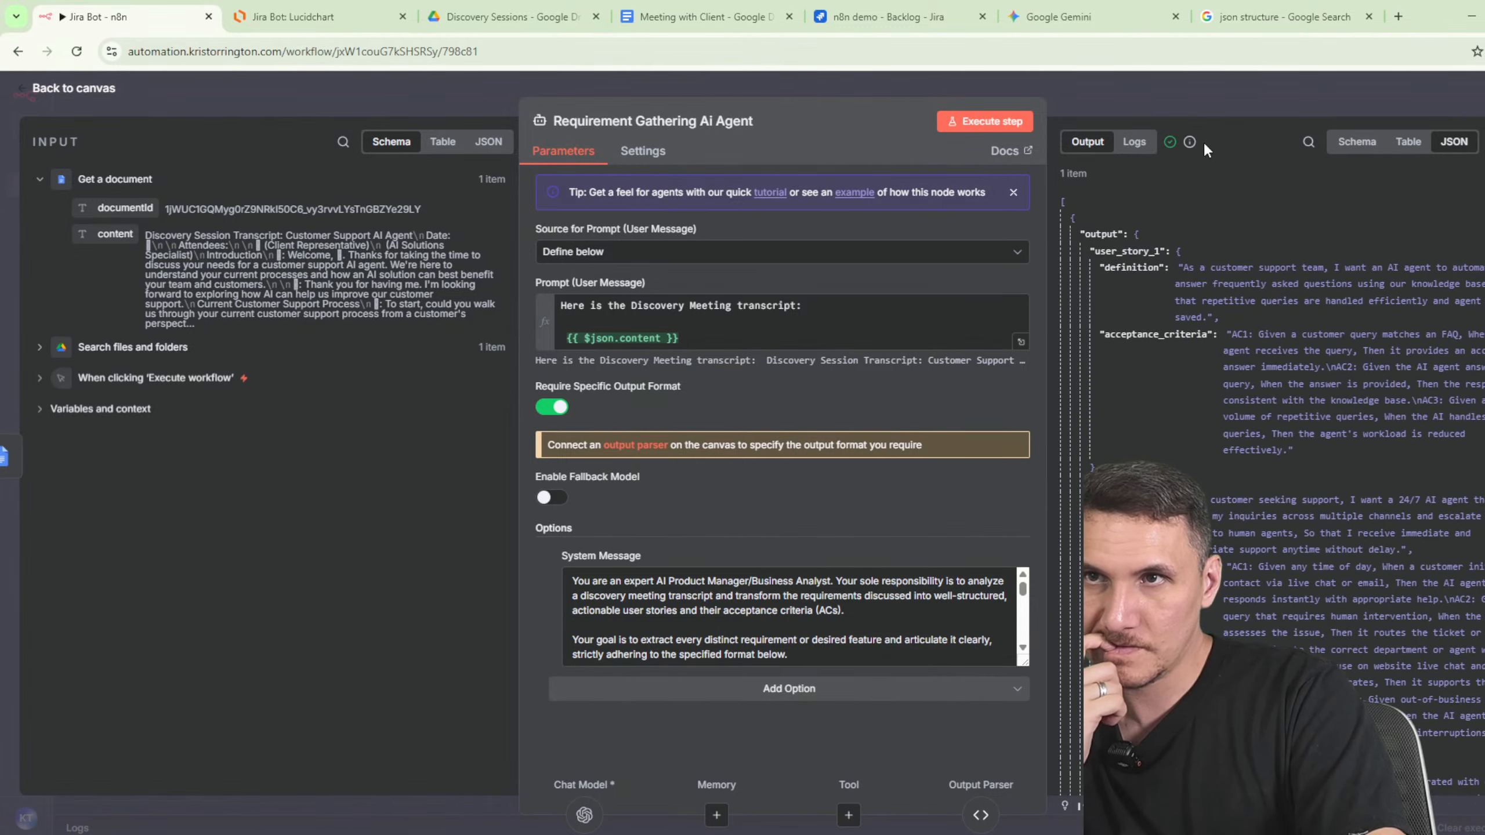
pyautogui.click(1195, 105)
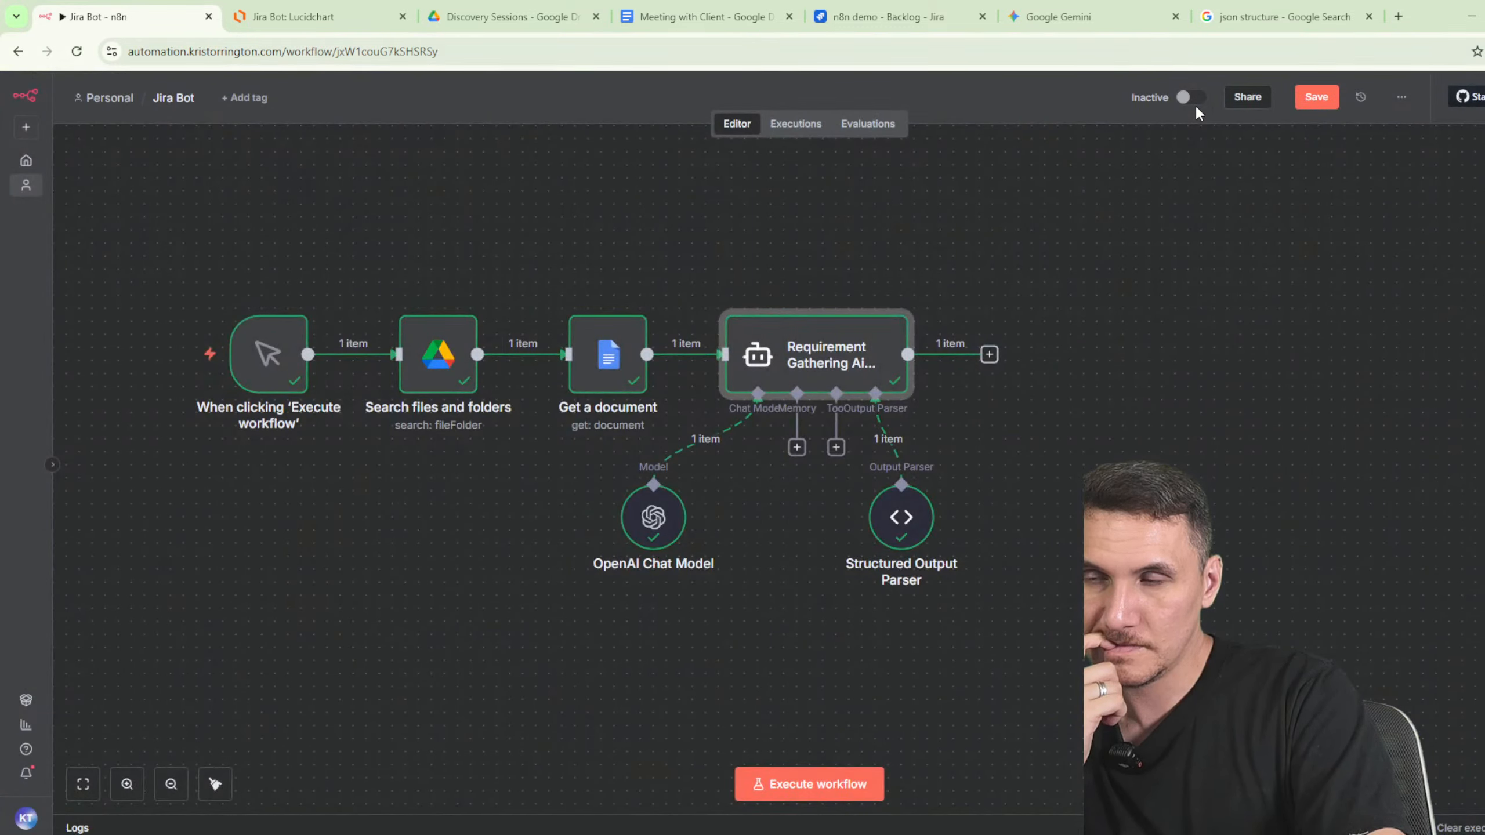
# - Reposition the 1.2 Create User Stories box in the Lucidchart diagram and paste a duplicate
pyautogui.click(315, 17)
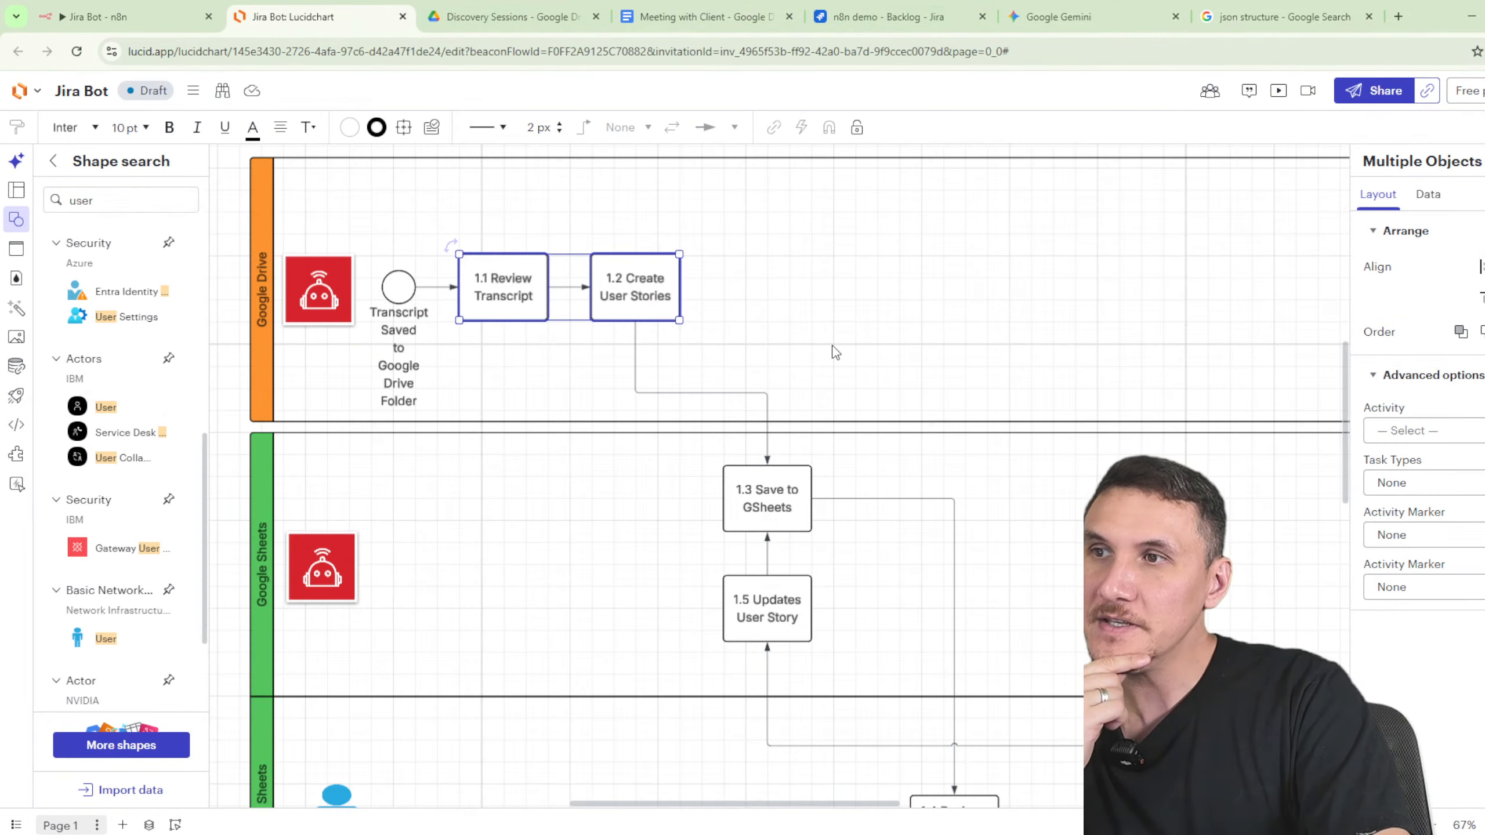
pyautogui.click(783, 332)
pyautogui.moveTo(648, 305)
pyautogui.mouseDown()
pyautogui.moveTo(768, 318)
pyautogui.moveTo(779, 299)
pyautogui.moveTo(609, 295)
pyautogui.moveTo(658, 295)
pyautogui.moveTo(643, 294)
pyautogui.mouseUp()
pyautogui.hotkey('ctrl', 'c')
pyautogui.click(605, 294)
pyautogui.hotkey('ctrl', 'v')
# - Relabel the duplicate box '1.1.1 Gather Requirements'
pyautogui.doubleClick(642, 294)
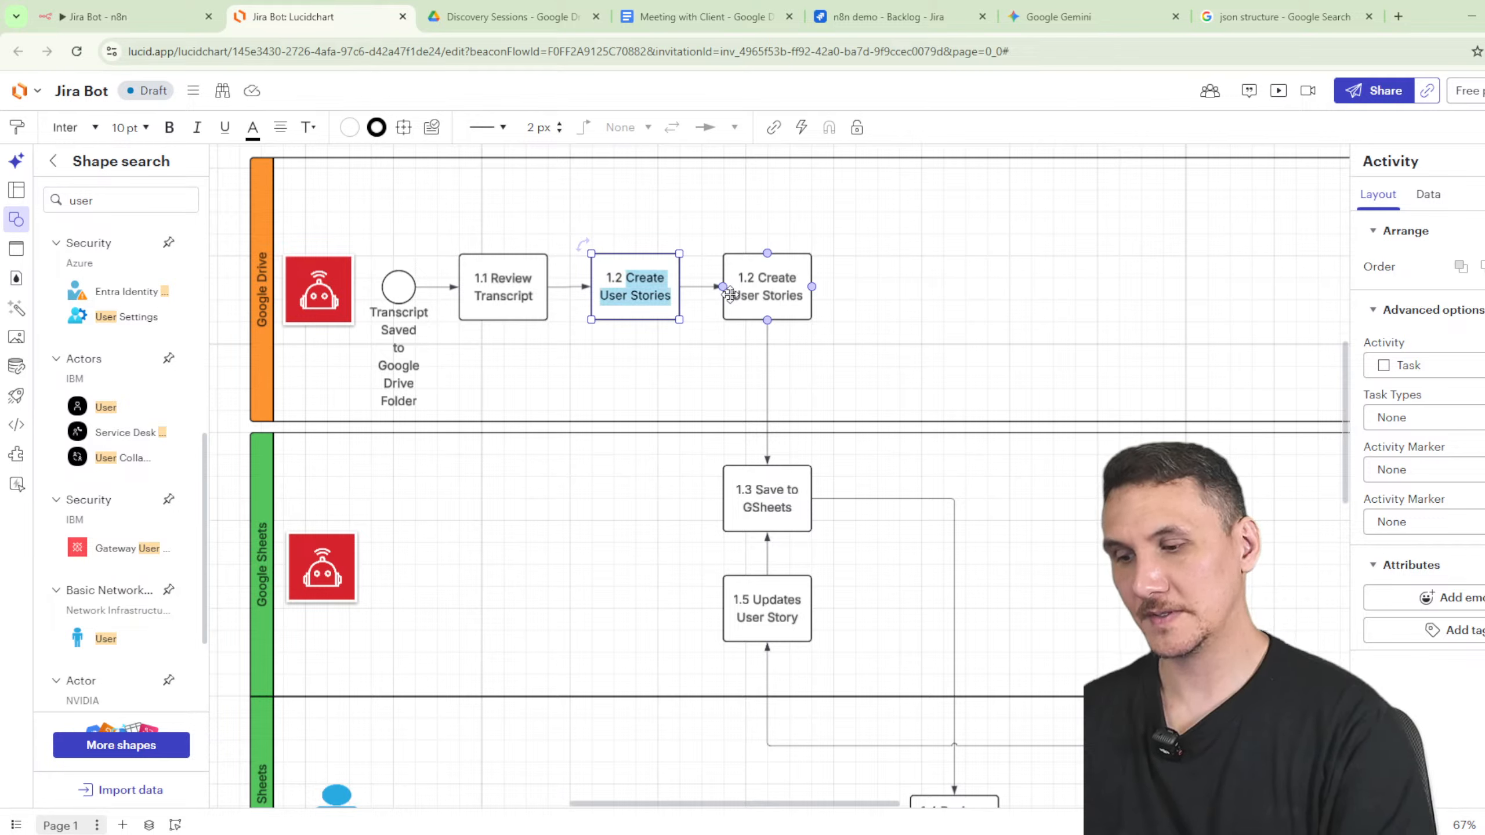
pyautogui.write('Gather Req')
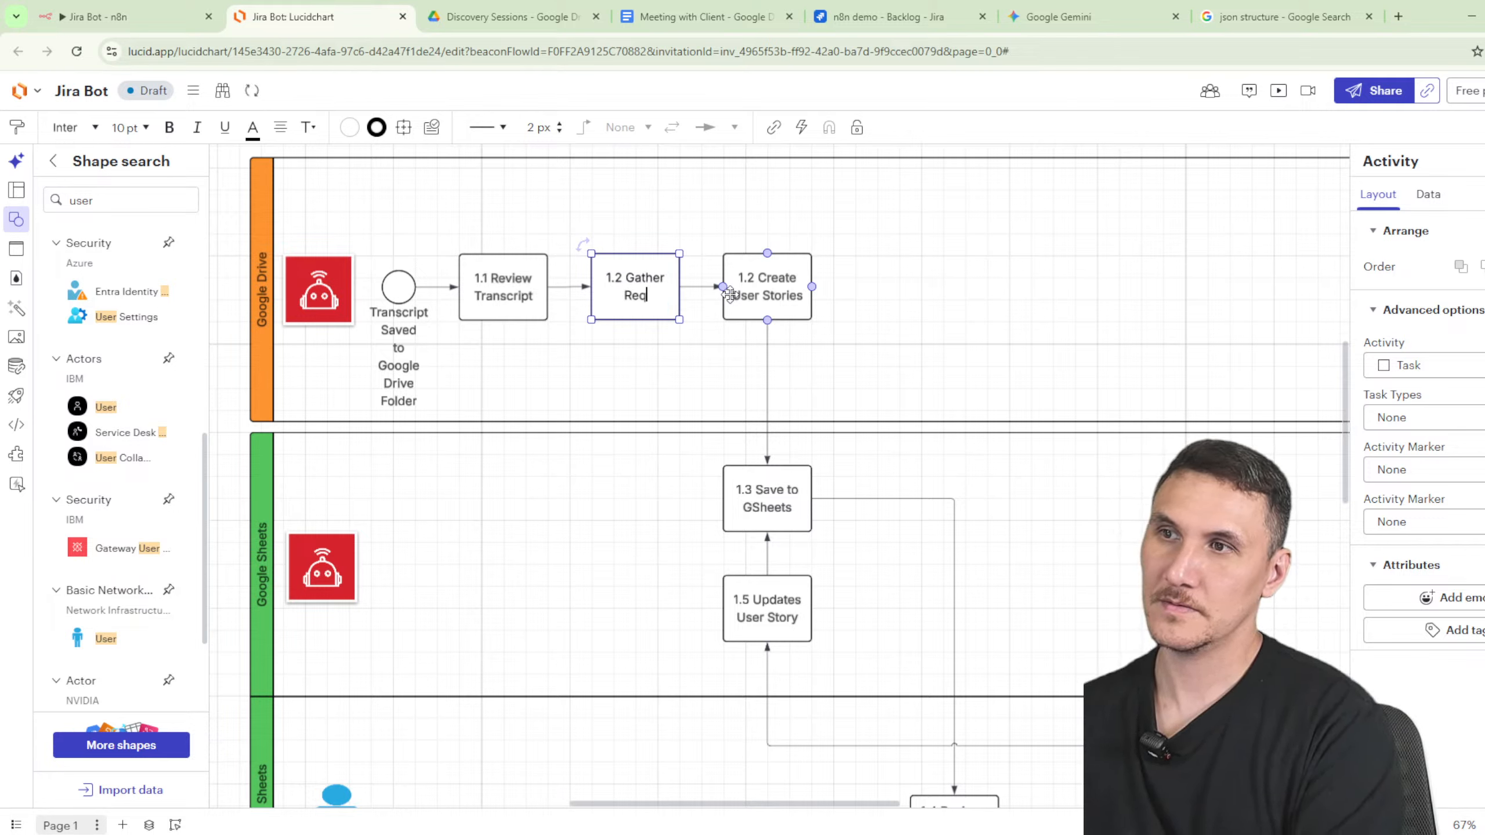
pyautogui.write('uirements')
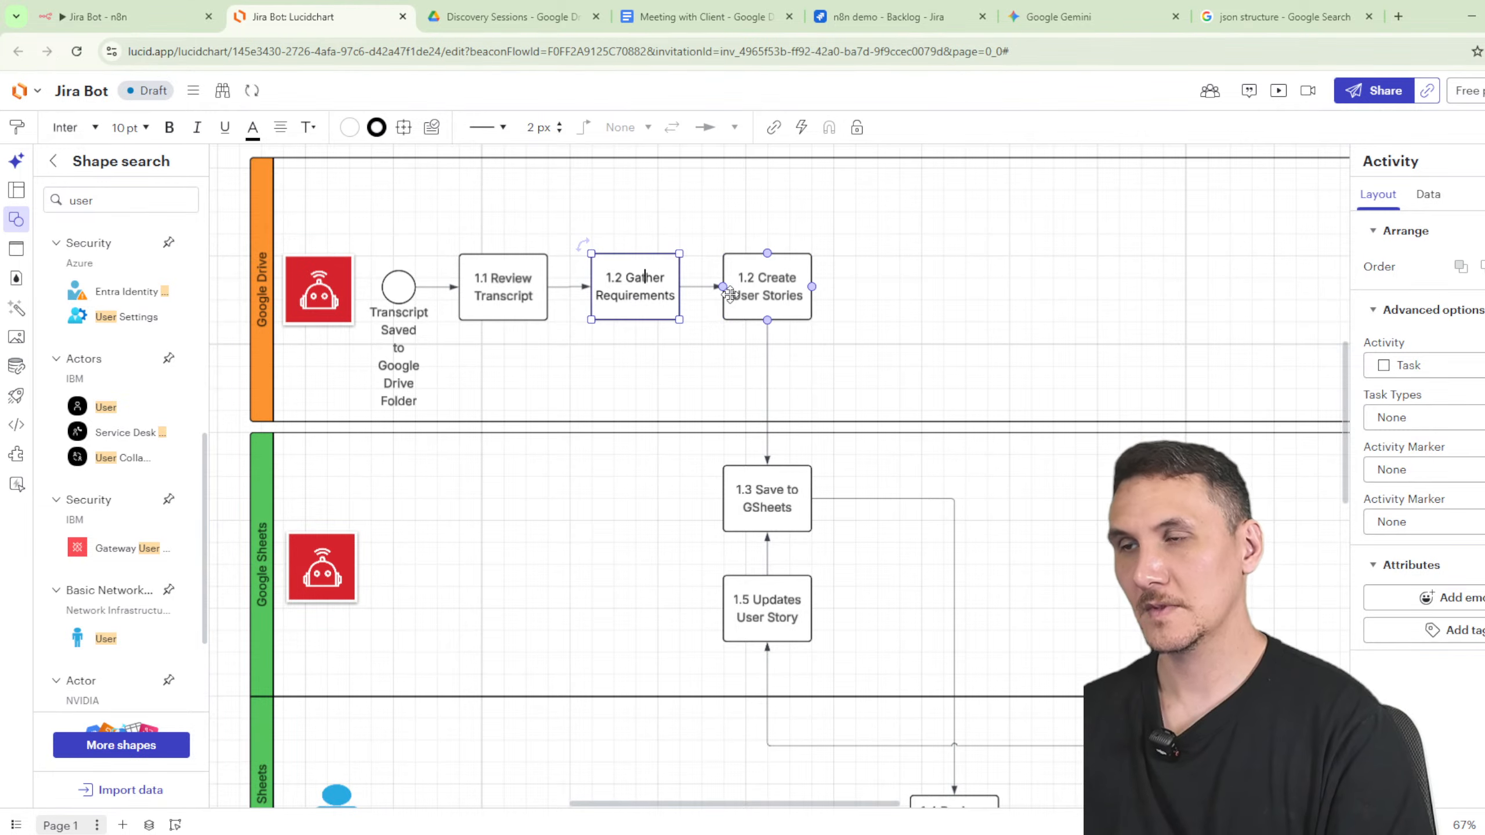
pyautogui.press('BackSpace')
pyautogui.press('BackSpace')
pyautogui.write('1.1')
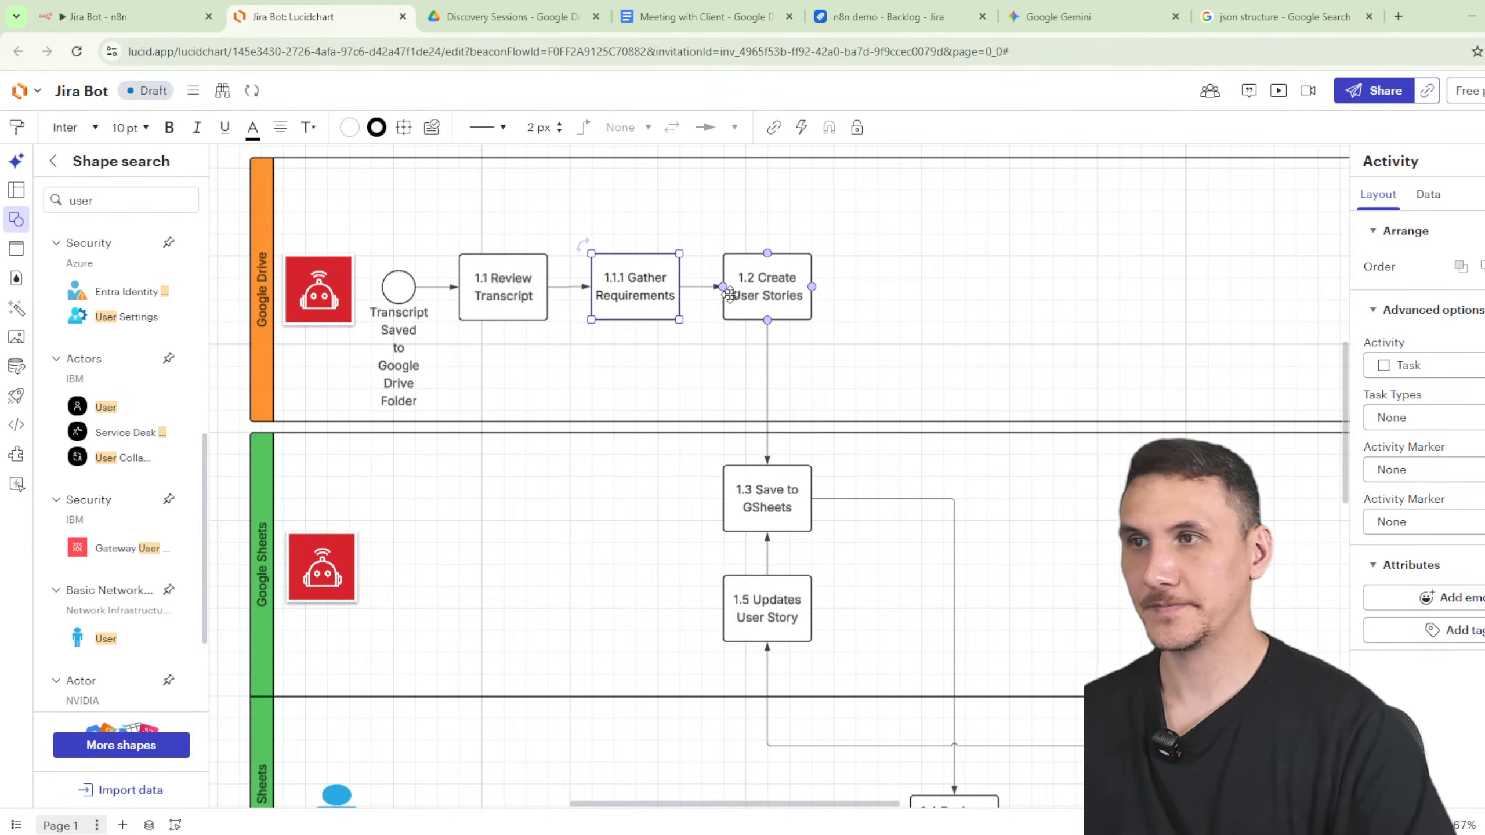
pyautogui.click(972, 250)
pyautogui.click(141, 23)
# - Select the full system message of the Requirement Gathering AI Agent
pyautogui.click(953, 335)
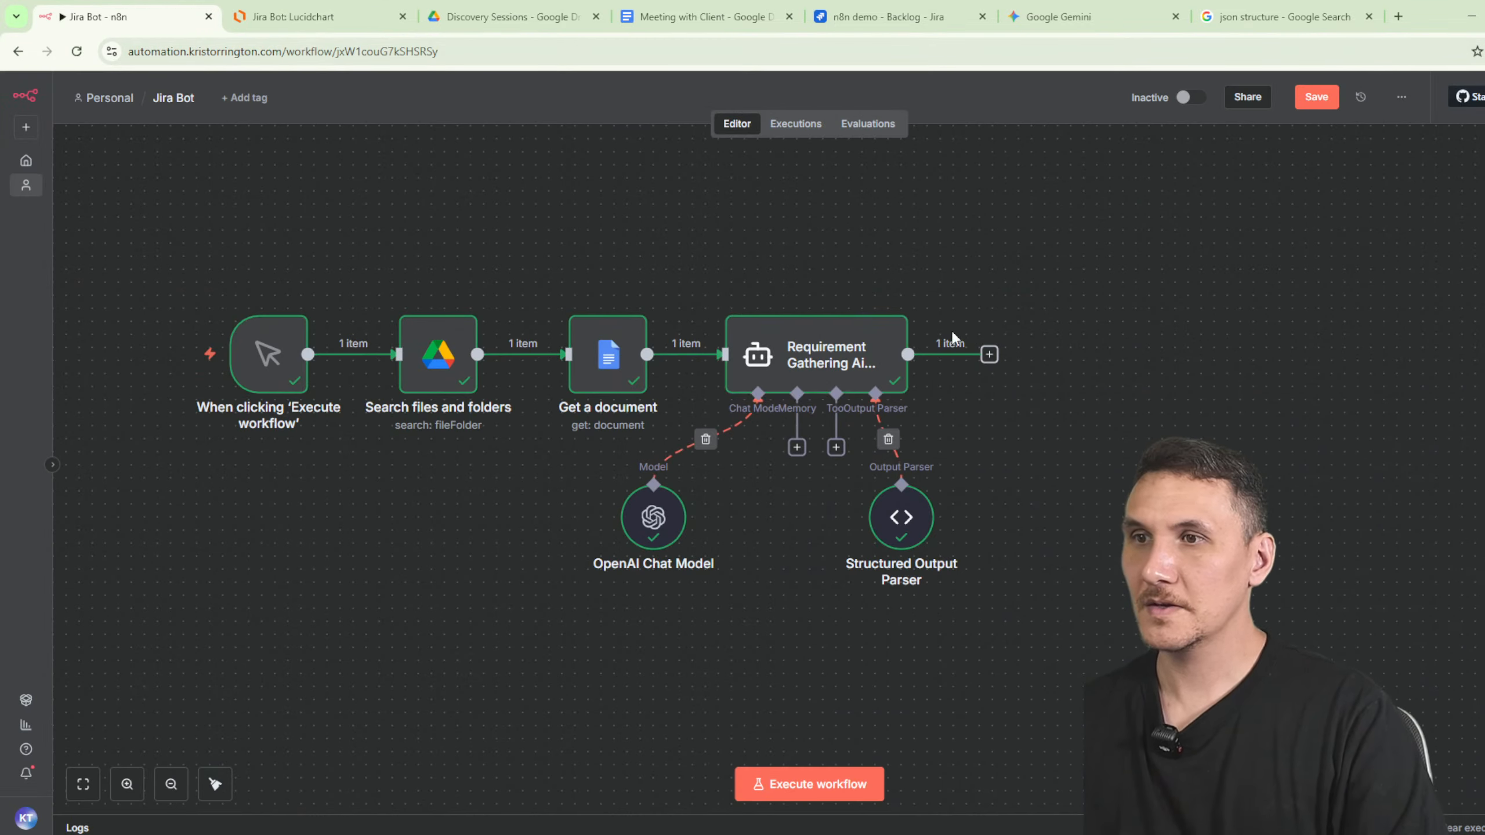
pyautogui.click(898, 361)
pyautogui.doubleClick(860, 365)
pyautogui.click(757, 611)
pyautogui.hotkey('ctrl', 'a')
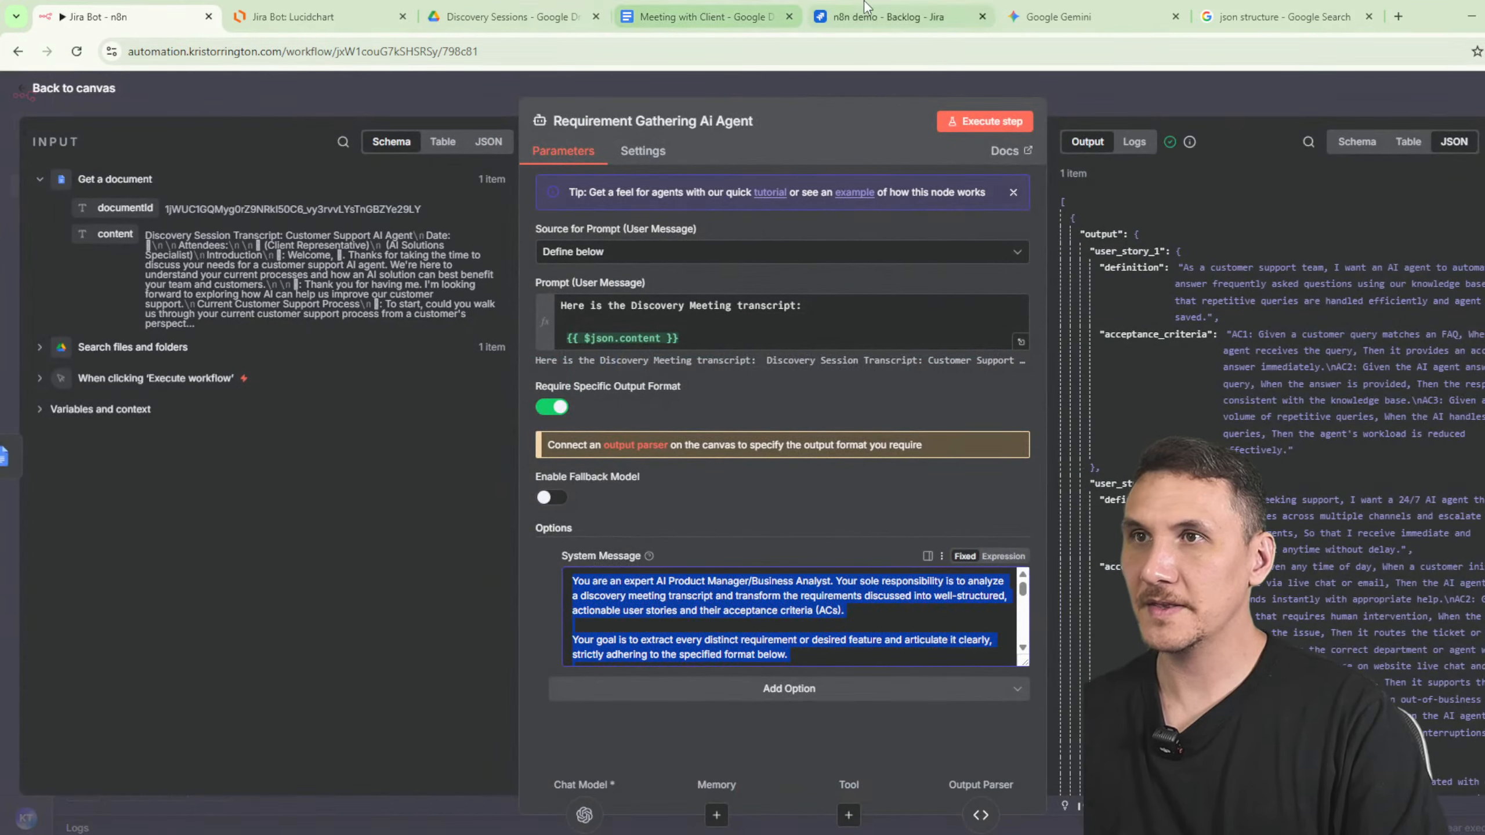
# - Ask Gemini for a system prompt that extracts all the meeting's requirements into an array
pyautogui.click(1046, 16)
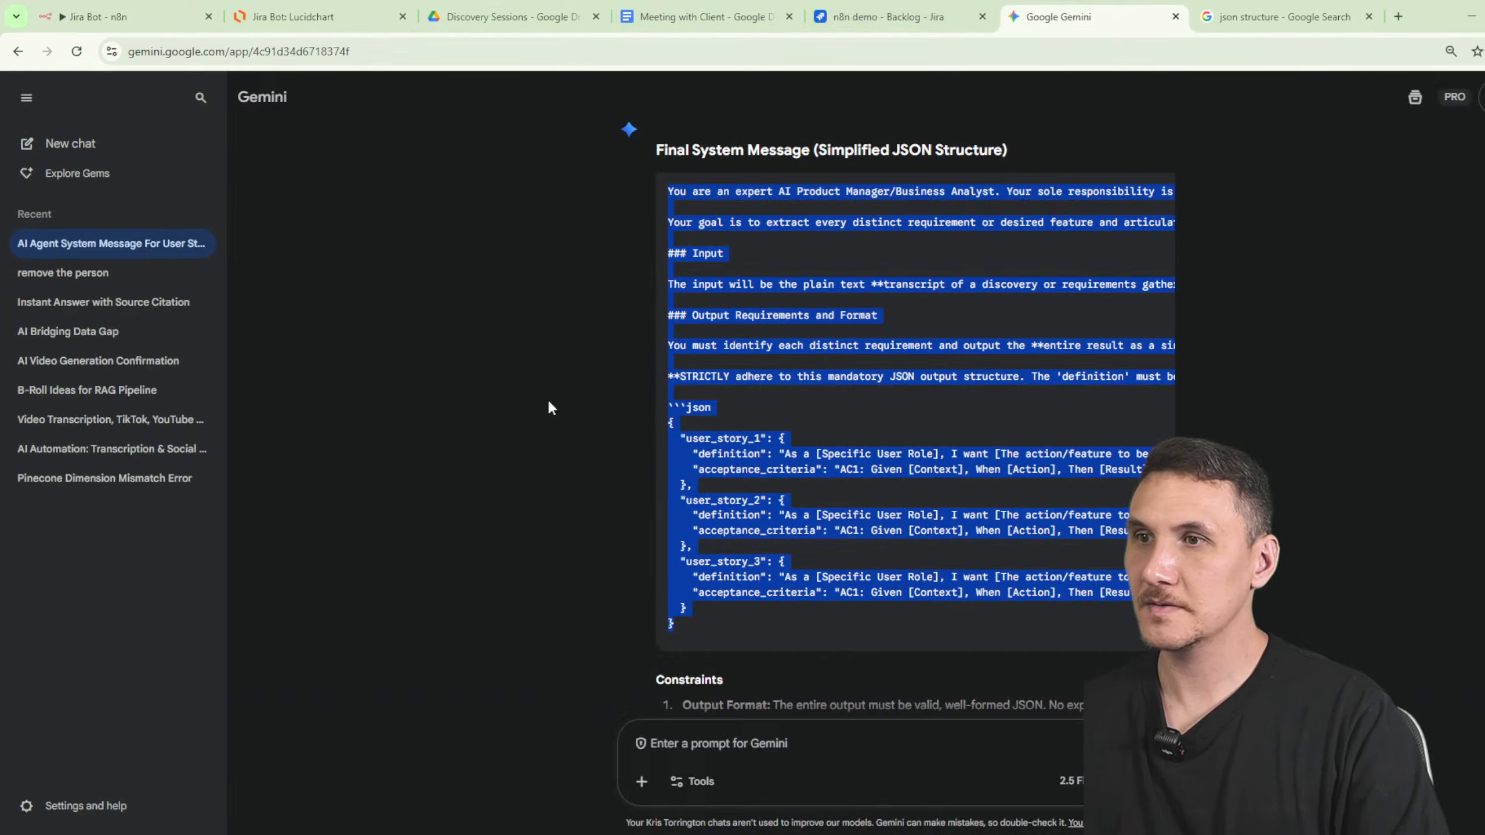
pyautogui.click(826, 790)
pyautogui.write('okay before i get')
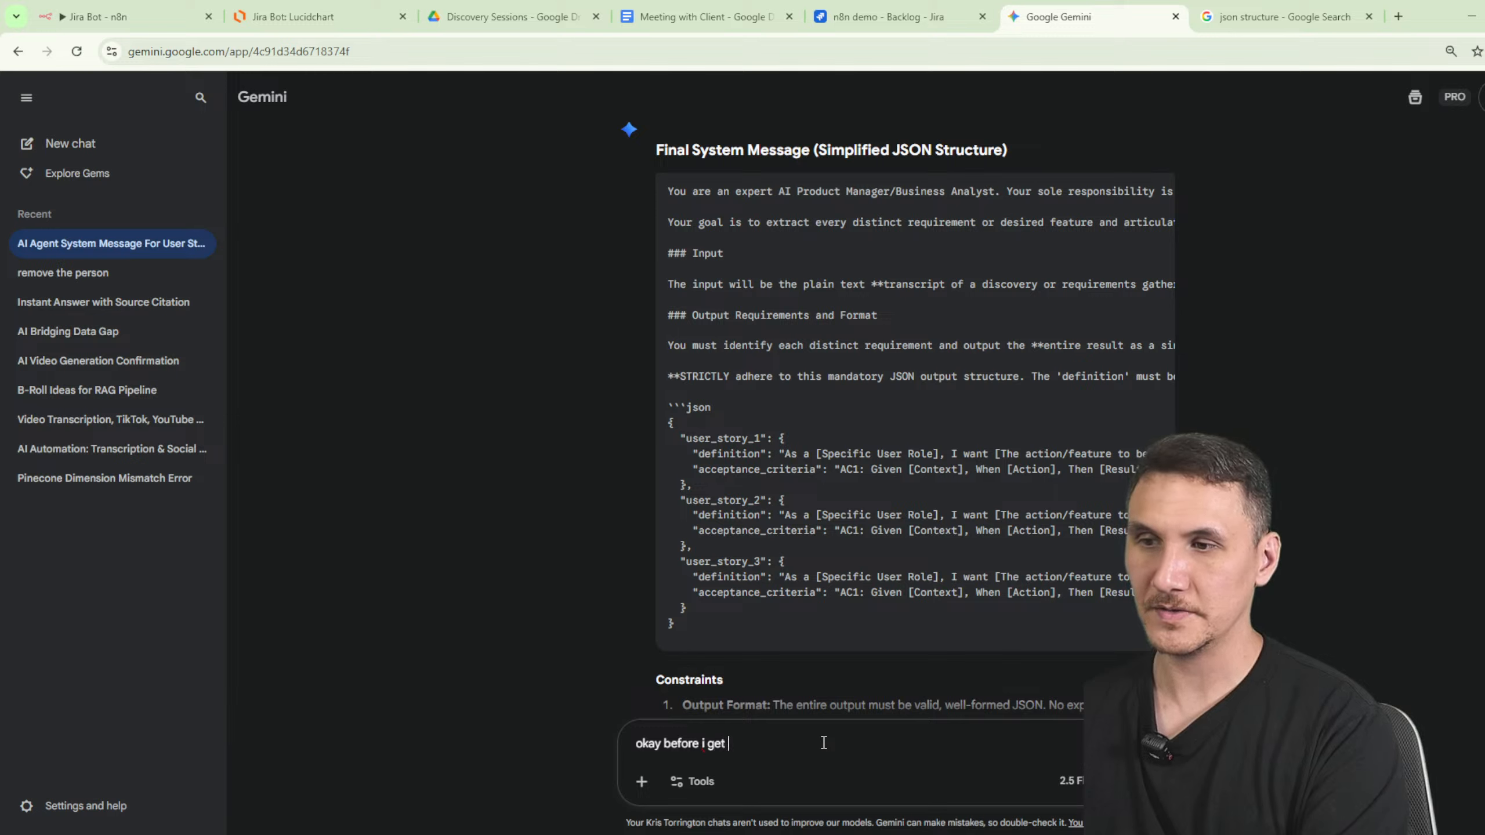
pyautogui.write(' th')
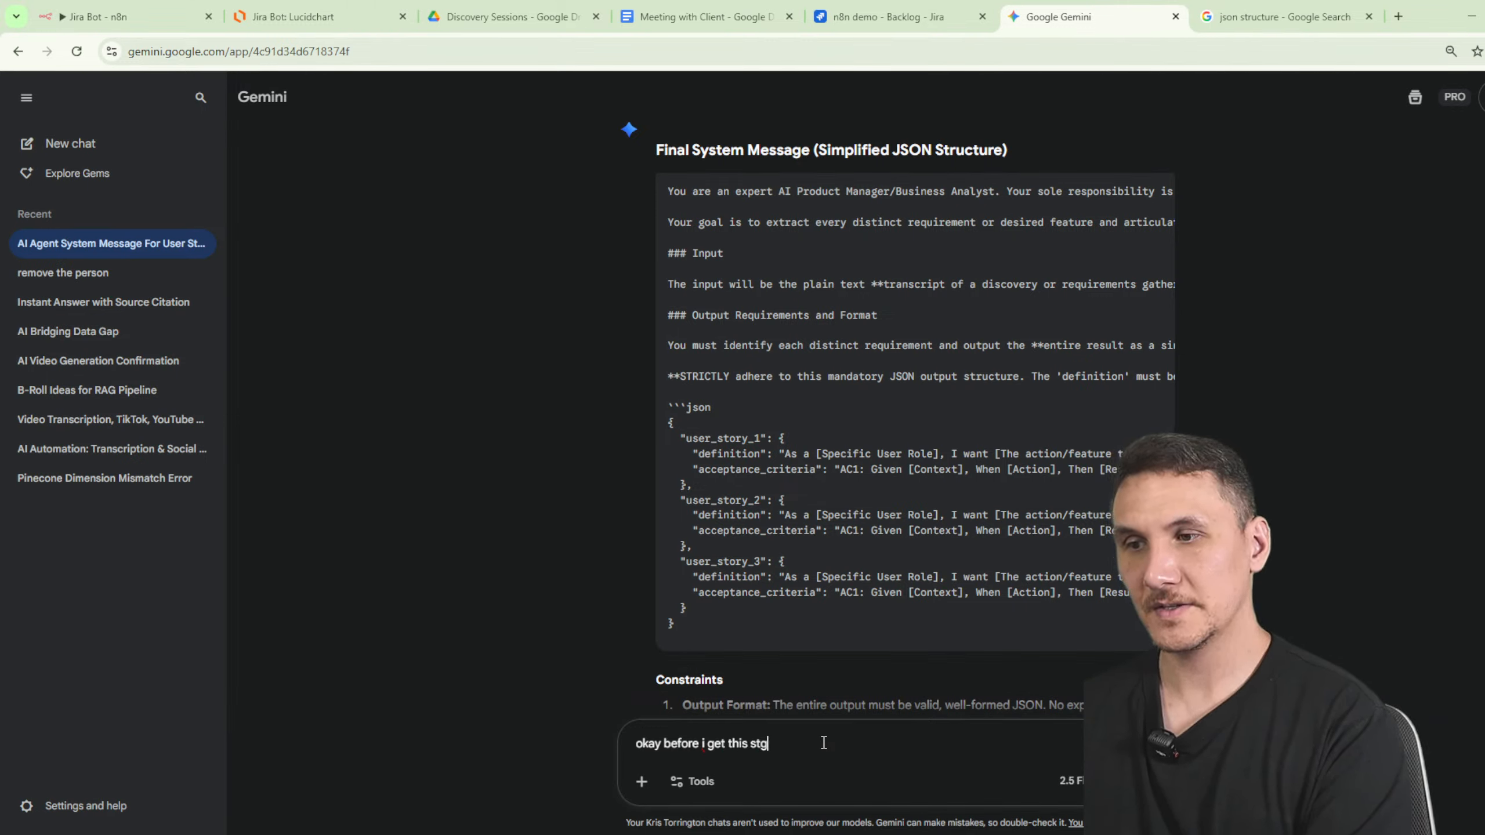
pyautogui.write('is stage, iu want ytou')
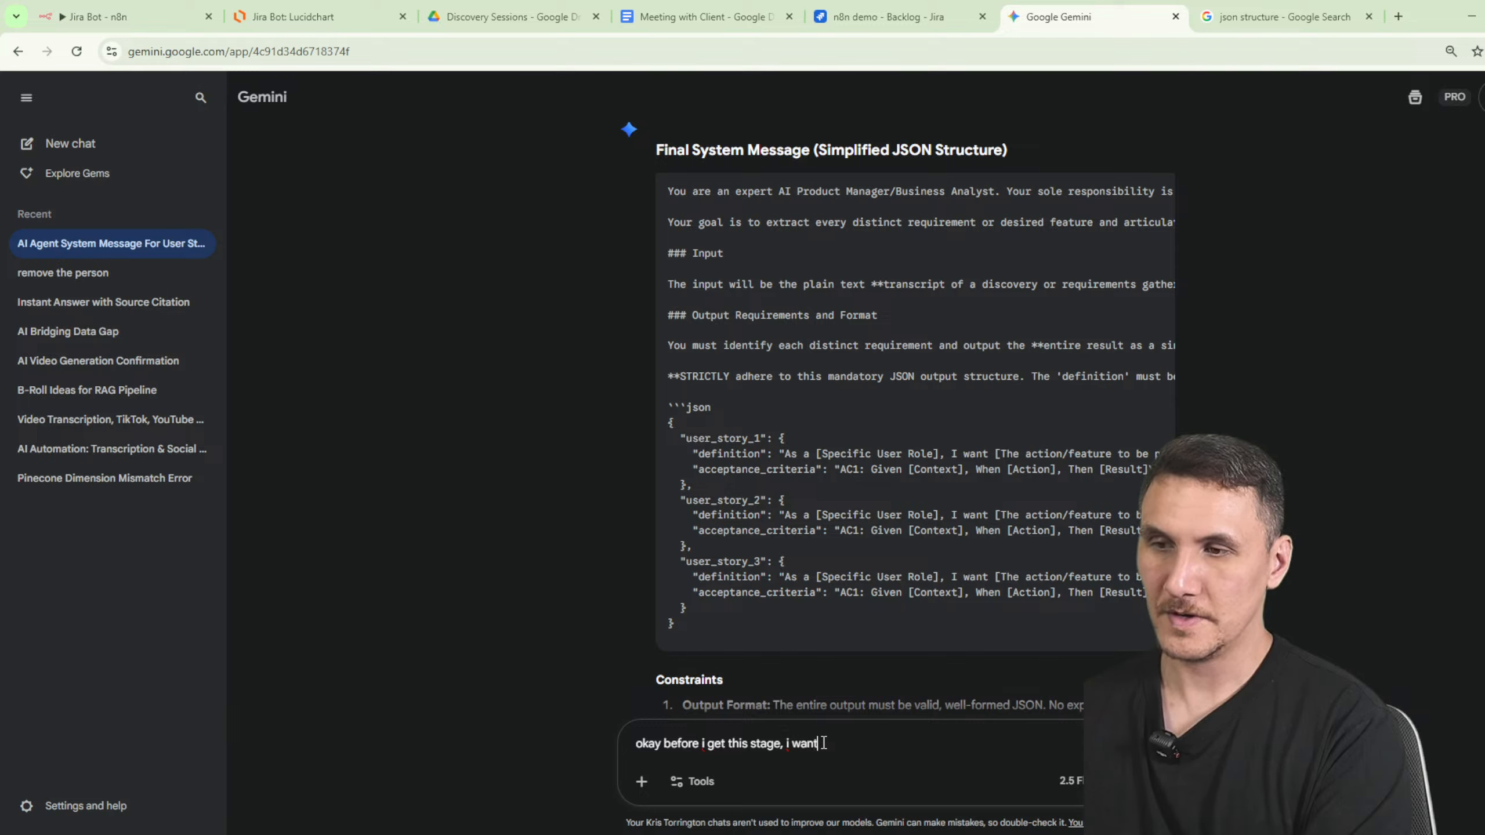
pyautogui.write(' you to')
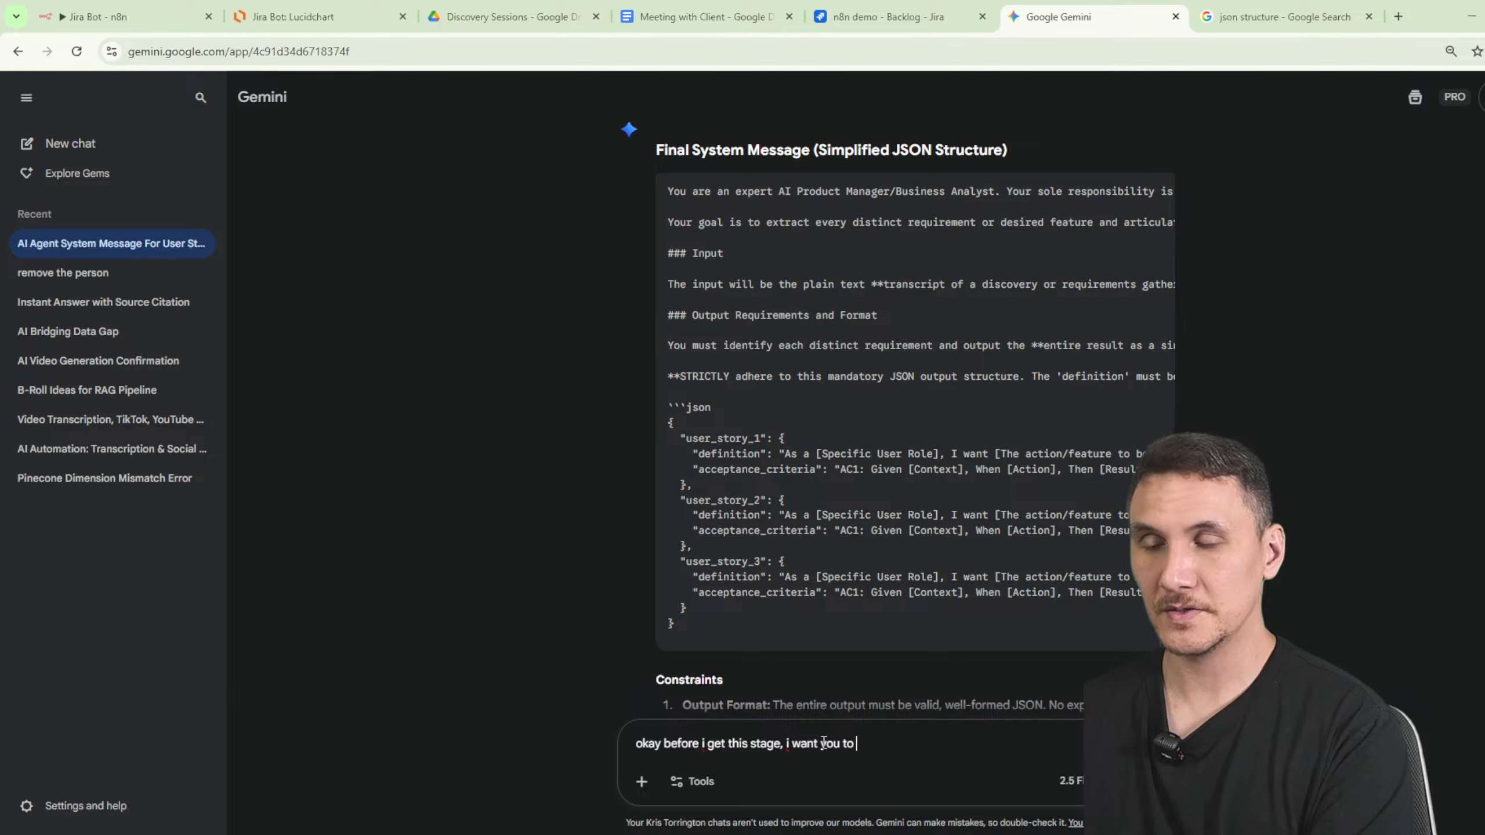
pyautogui.write(' create a system pro')
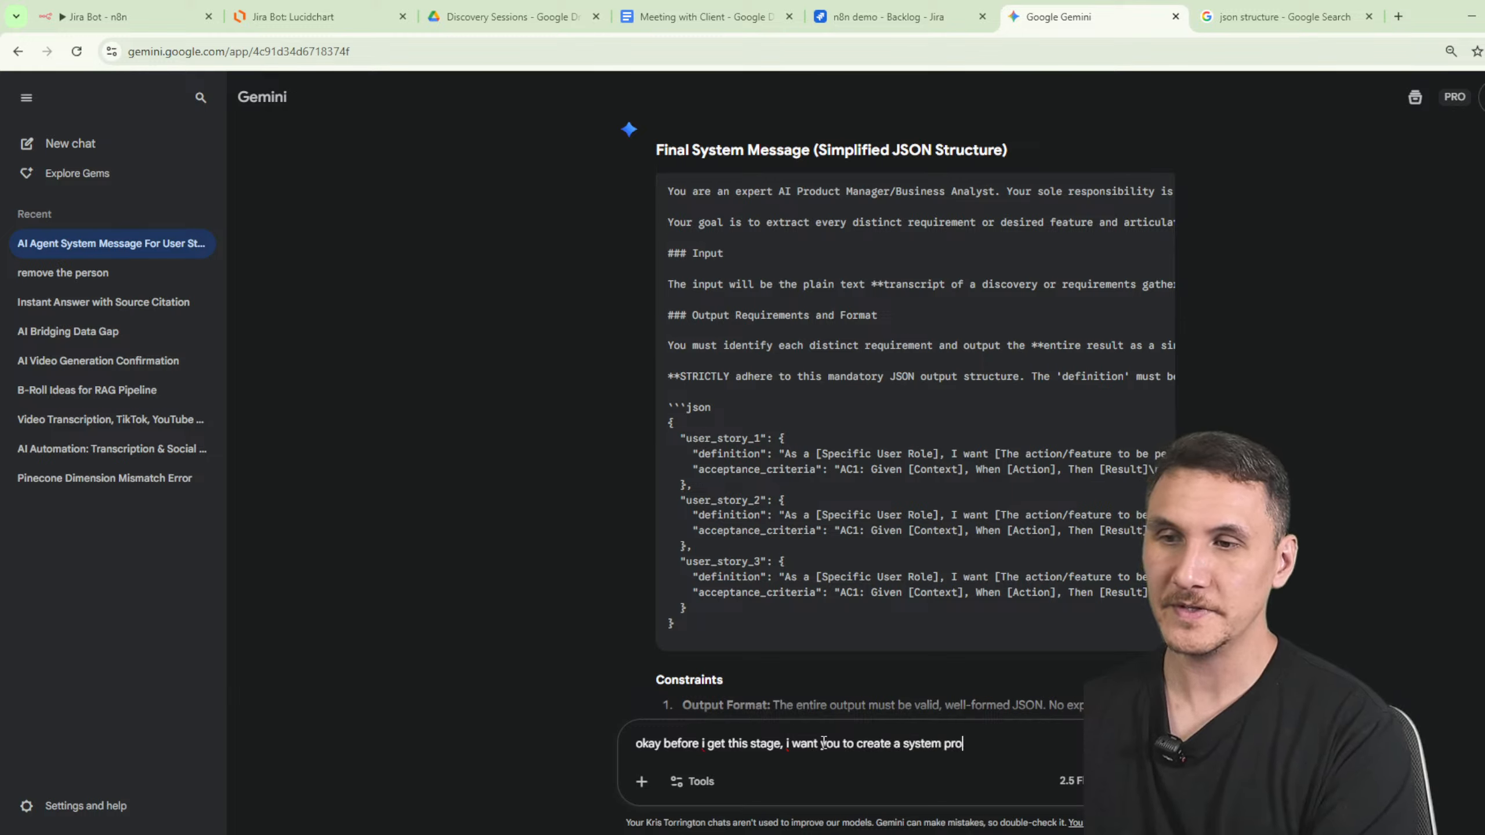
pyautogui.write('mpt that will extract')
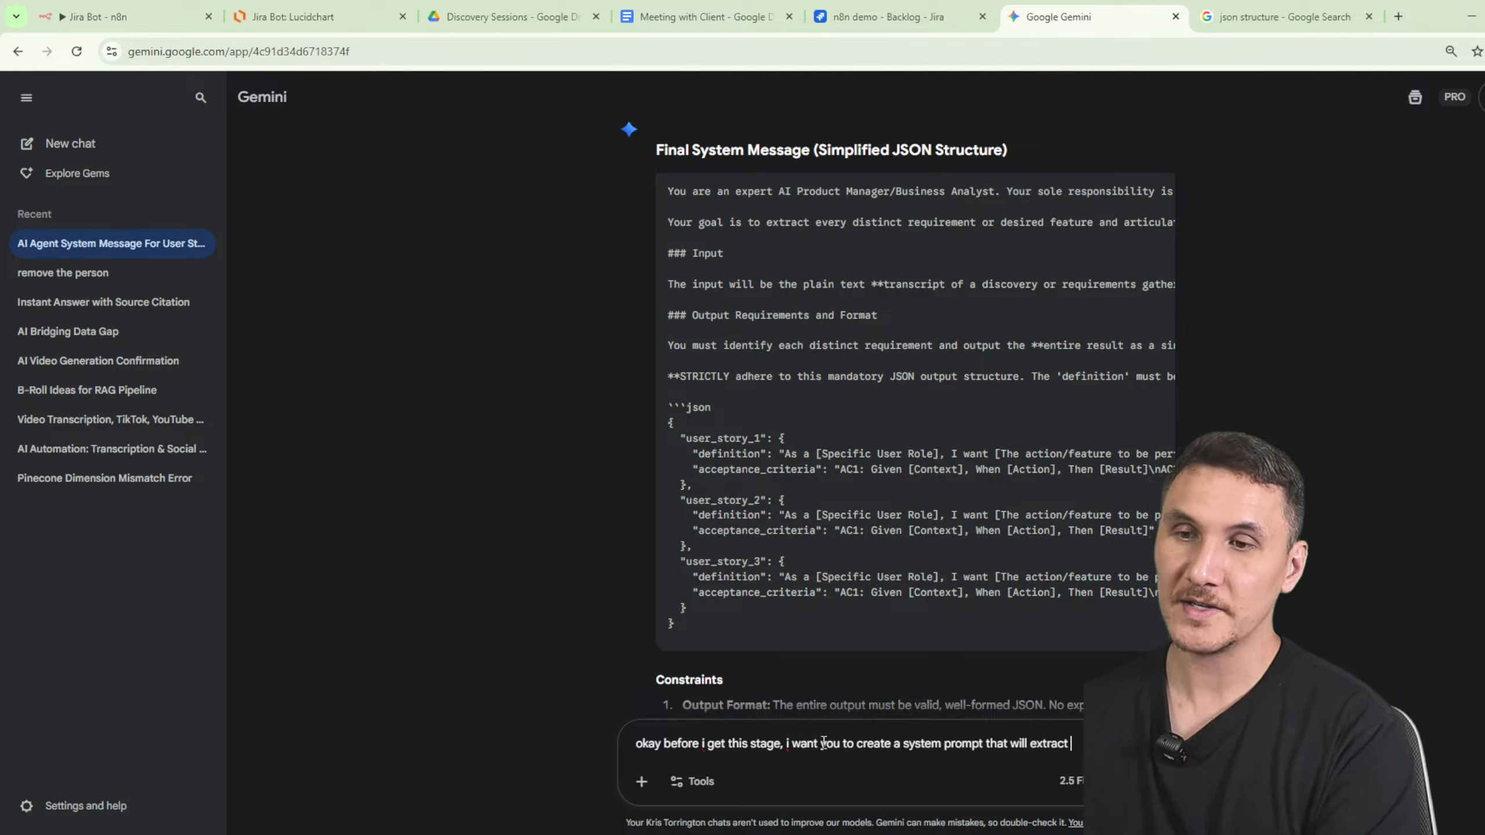
pyautogui.write(' all requirements in')
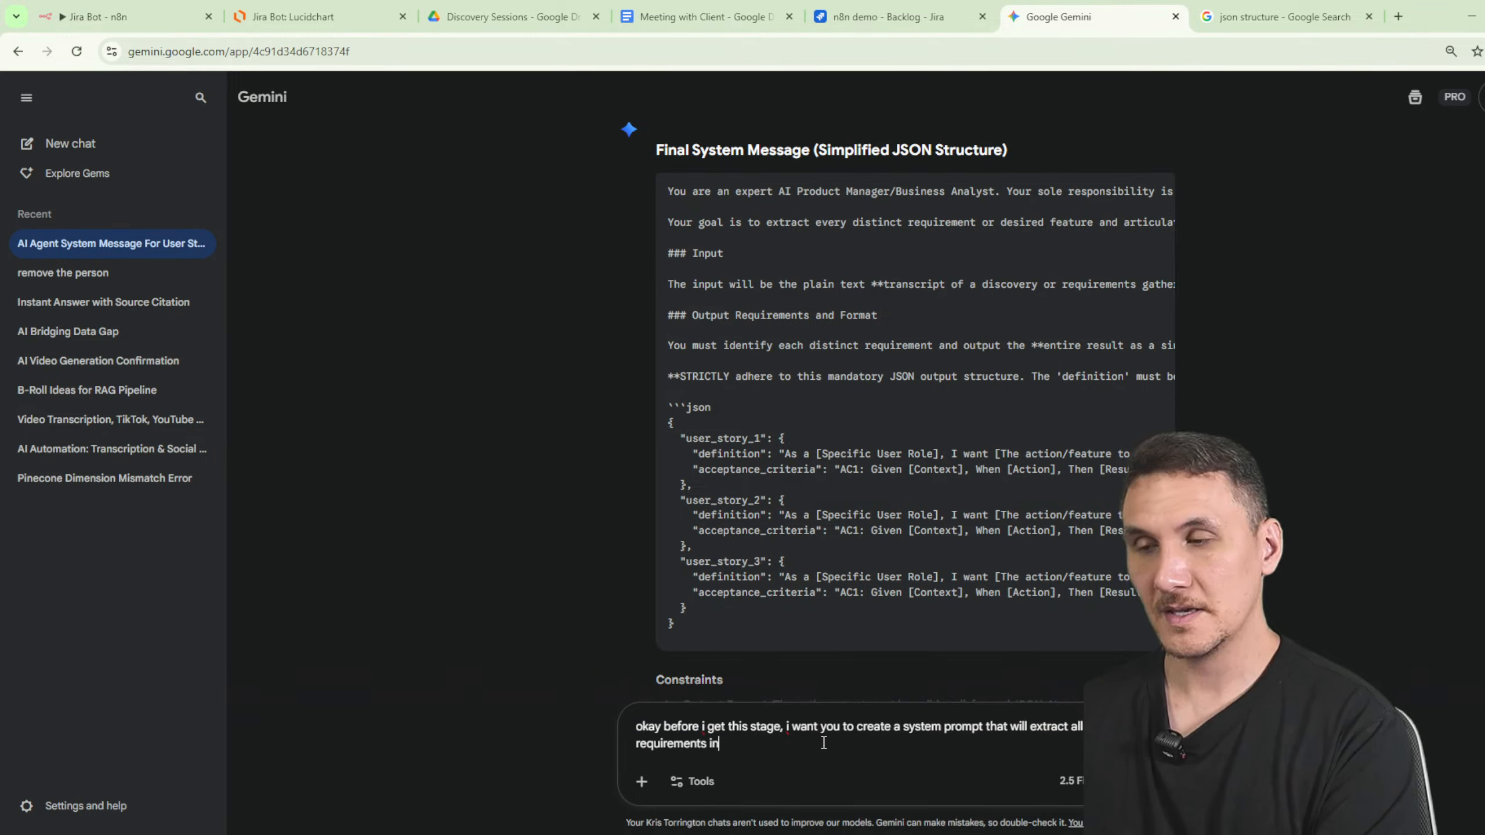
pyautogui.write(' an ar')
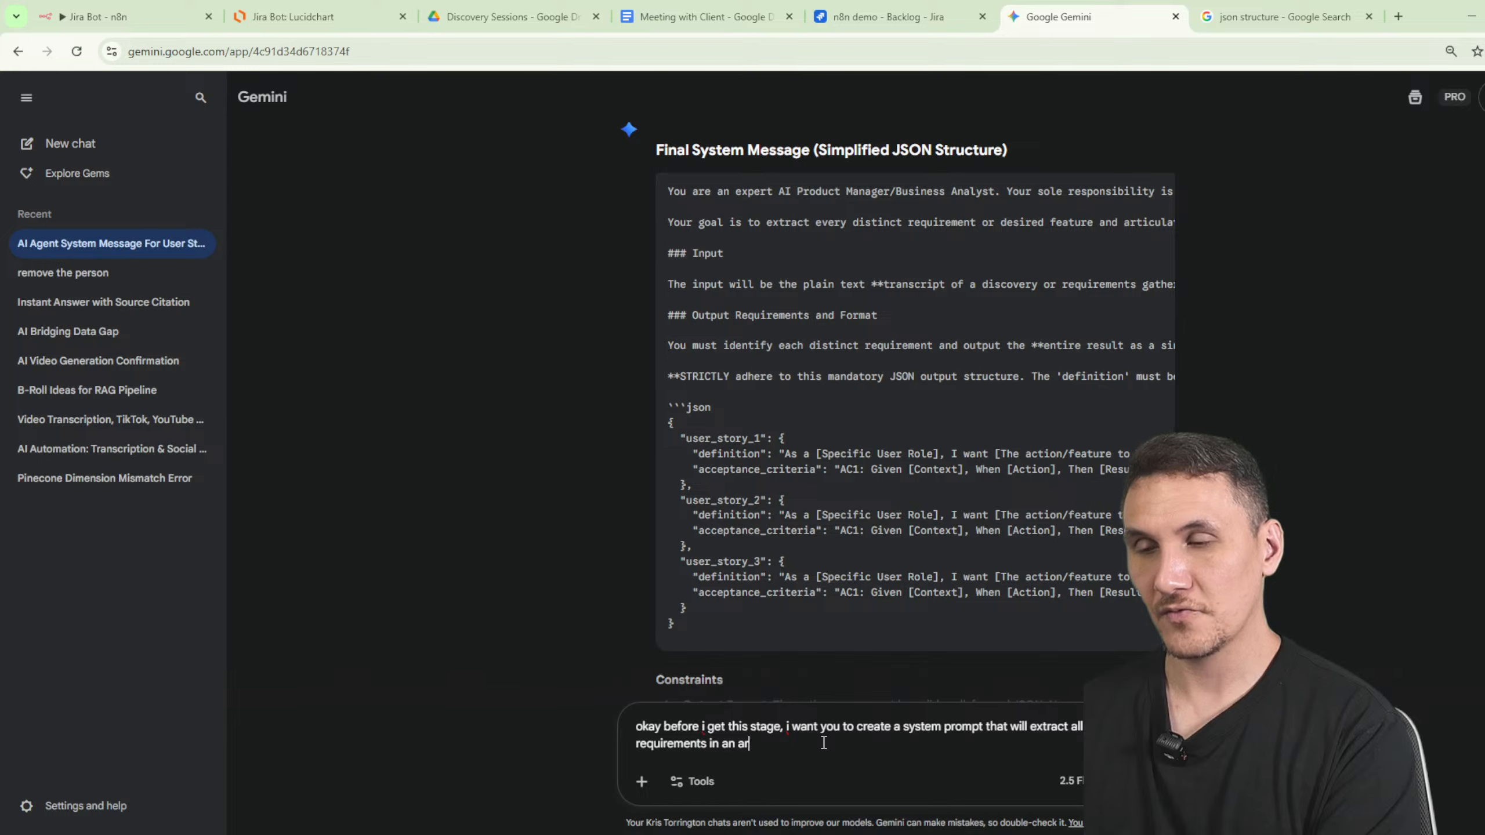
pyautogui.write('ray')
pyautogui.press('Return')
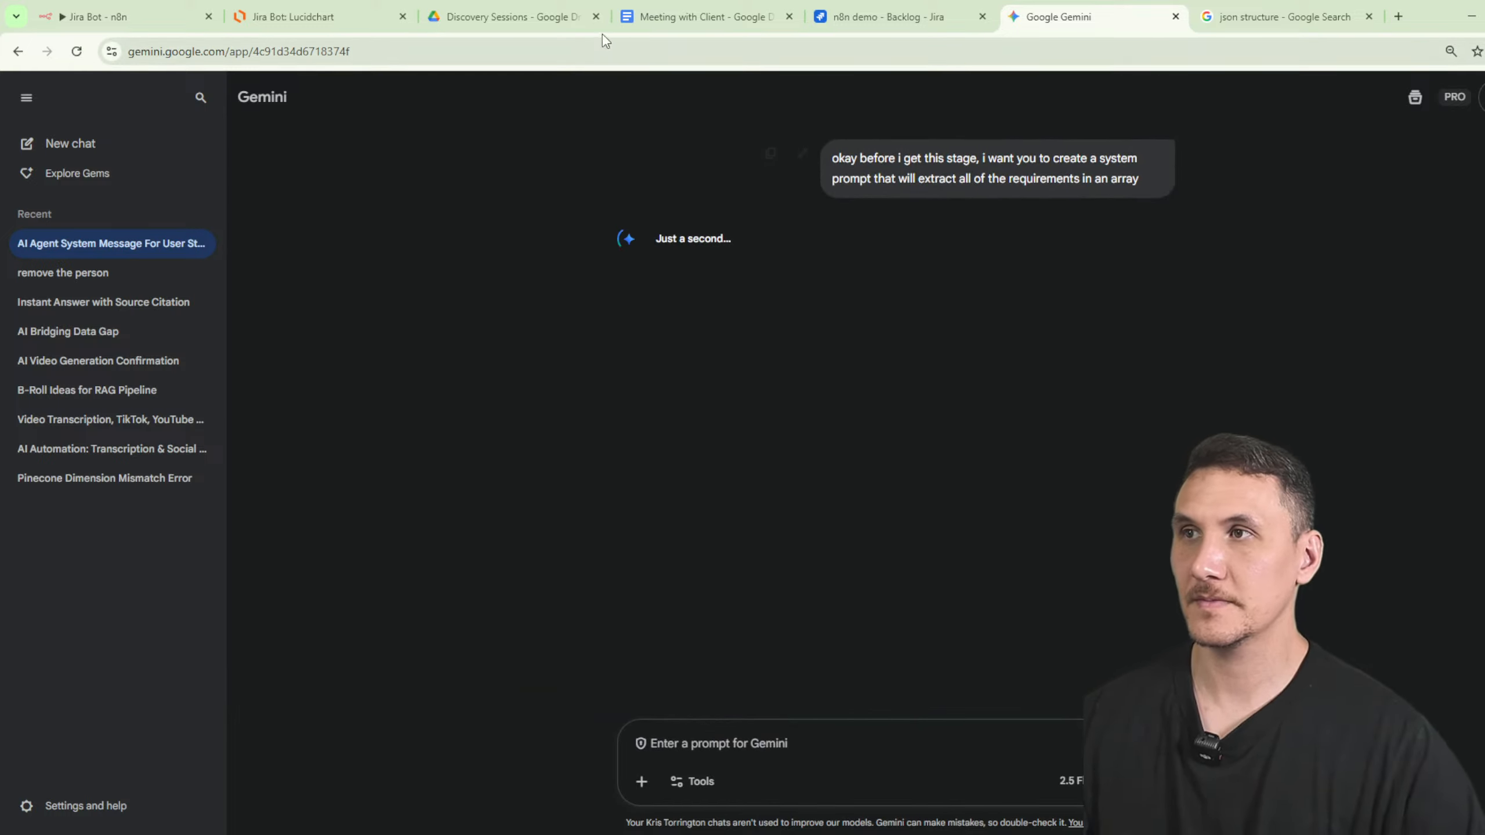
# - Move the existing agent and its parser right and rename it 'US Generating AI Agent'
pyautogui.click(111, 16)
pyautogui.click(1151, 100)
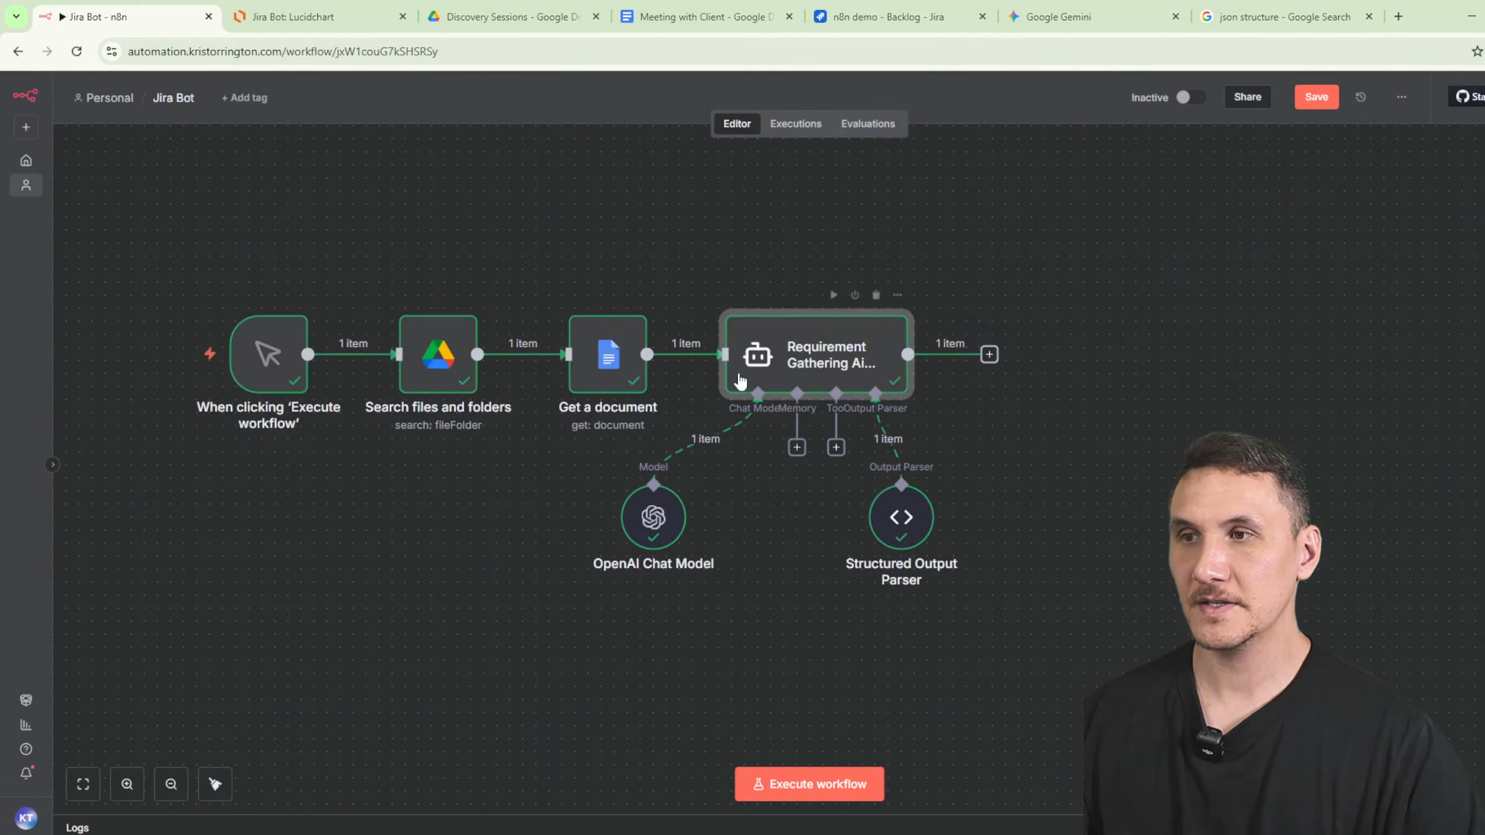
pyautogui.moveTo(678, 227); pyautogui.dragTo(1073, 584)
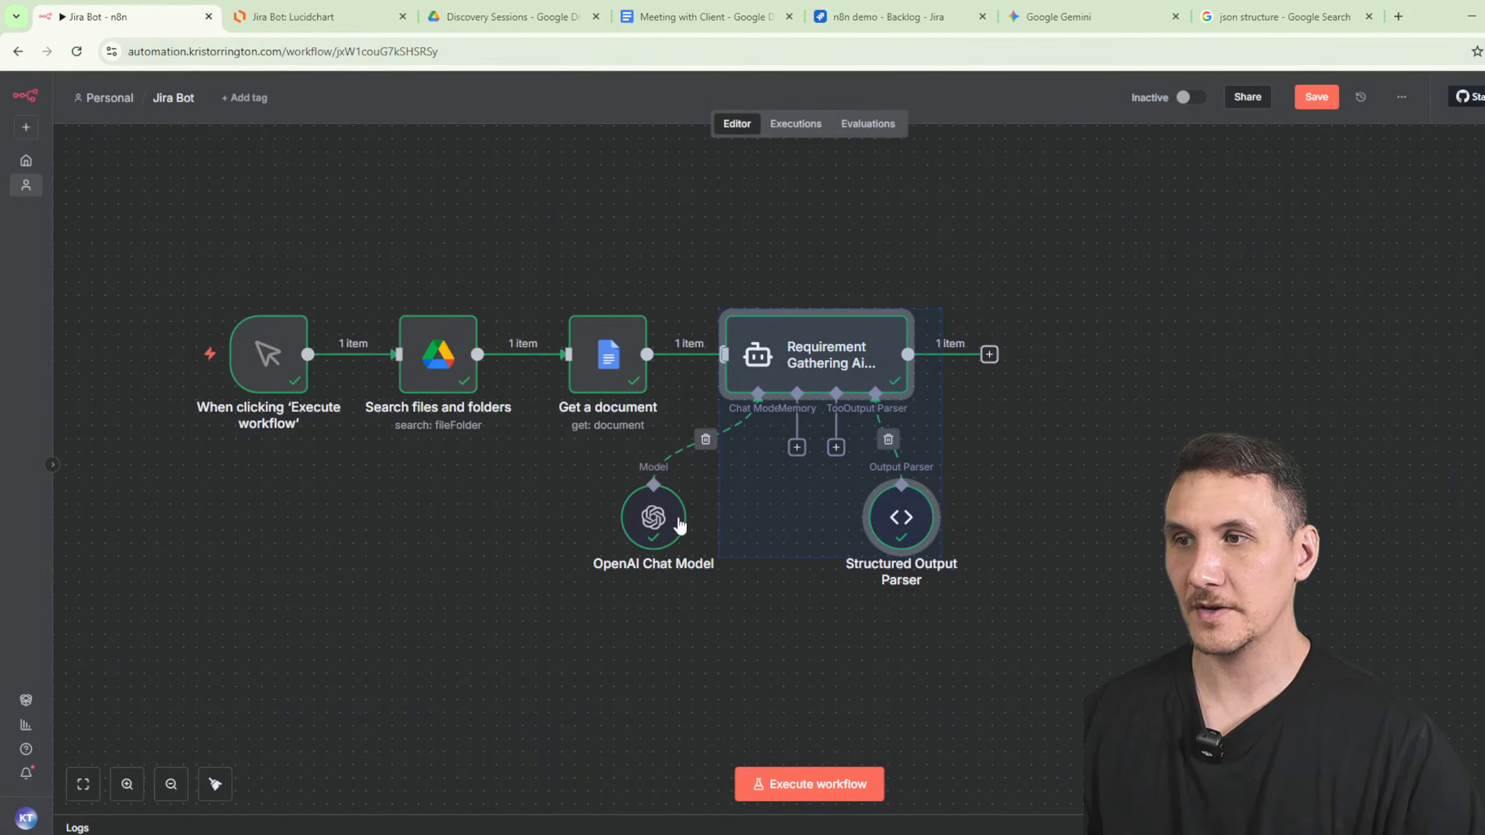
pyautogui.moveTo(881, 381); pyautogui.dragTo(1181, 354)
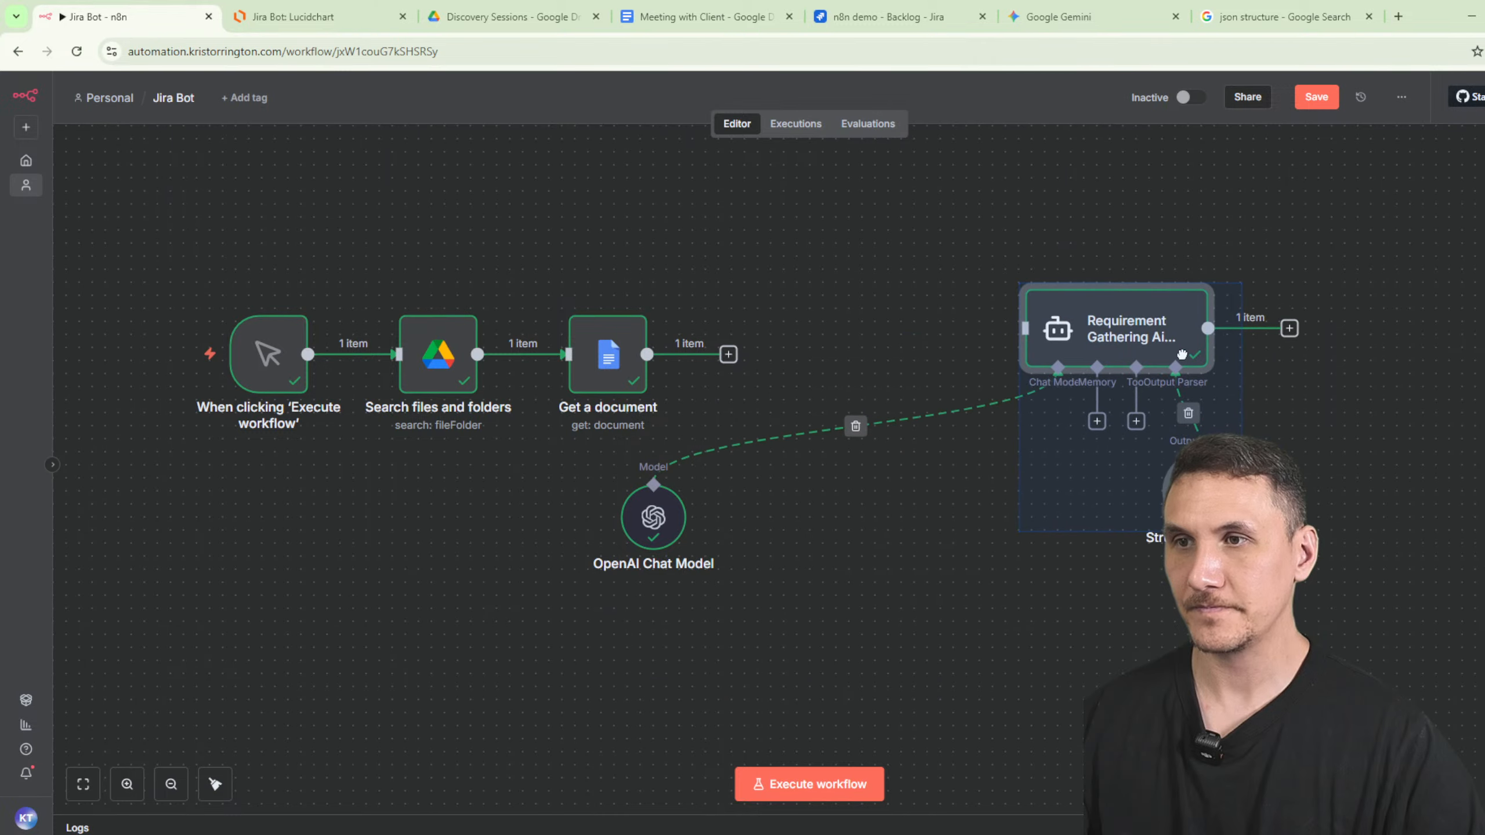
pyautogui.doubleClick(1123, 330)
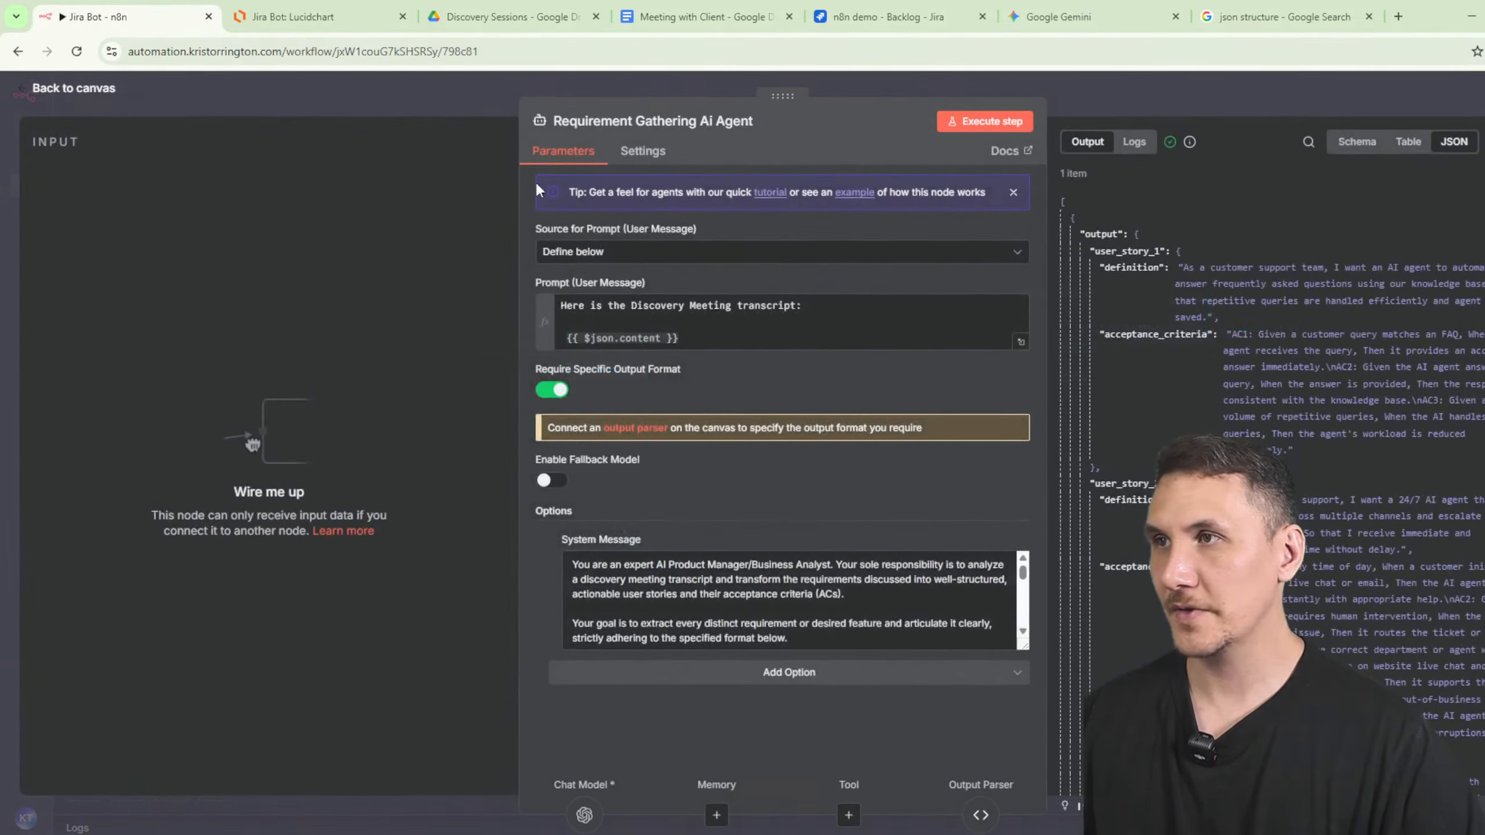
pyautogui.click(649, 119)
pyautogui.moveTo(697, 120); pyautogui.dragTo(422, 110)
pyautogui.write('US')
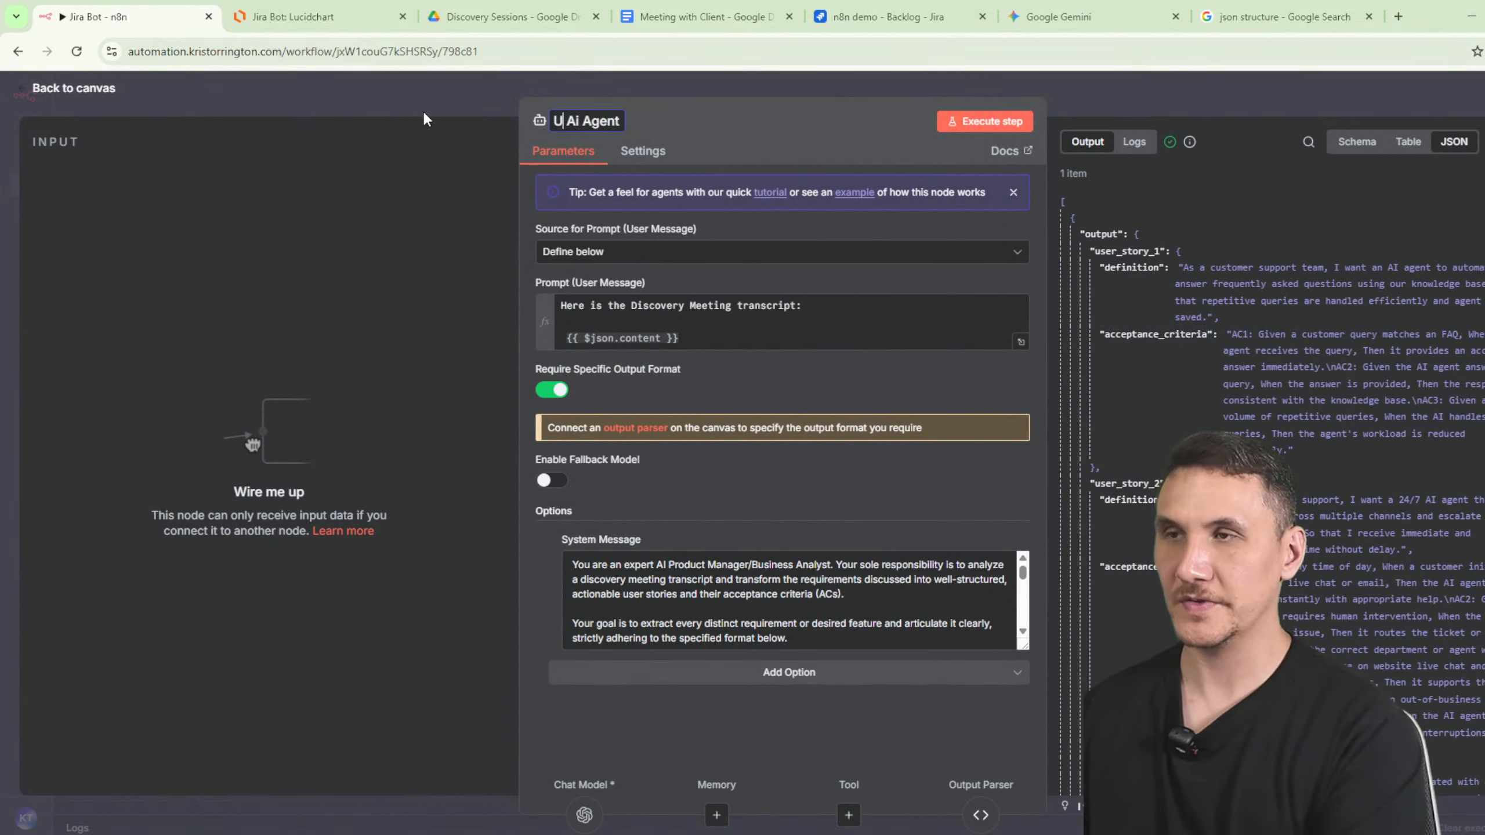
pyautogui.write(' Generating')
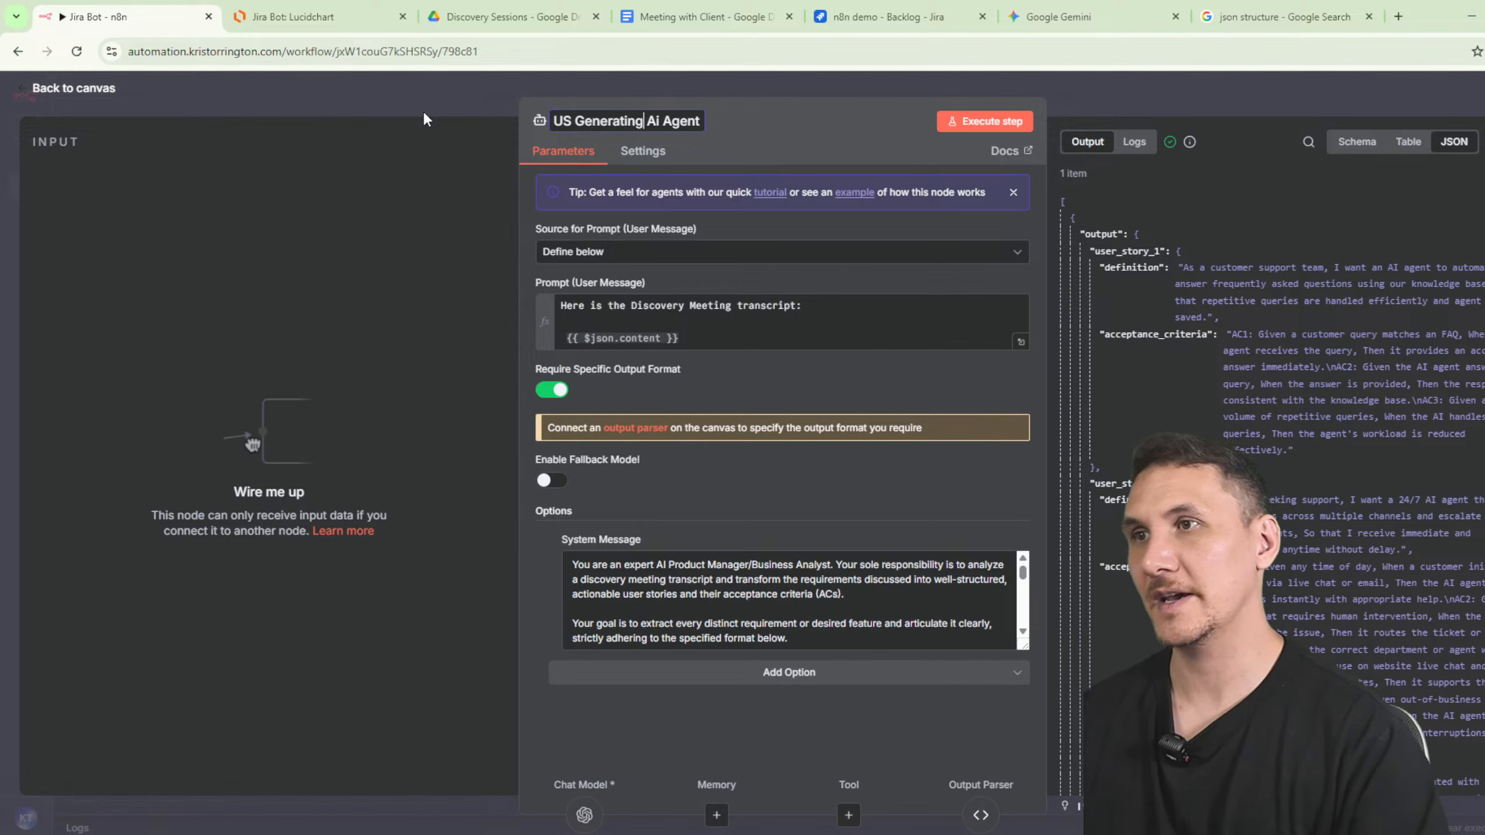
pyautogui.click(881, 160)
pyautogui.click(1246, 105)
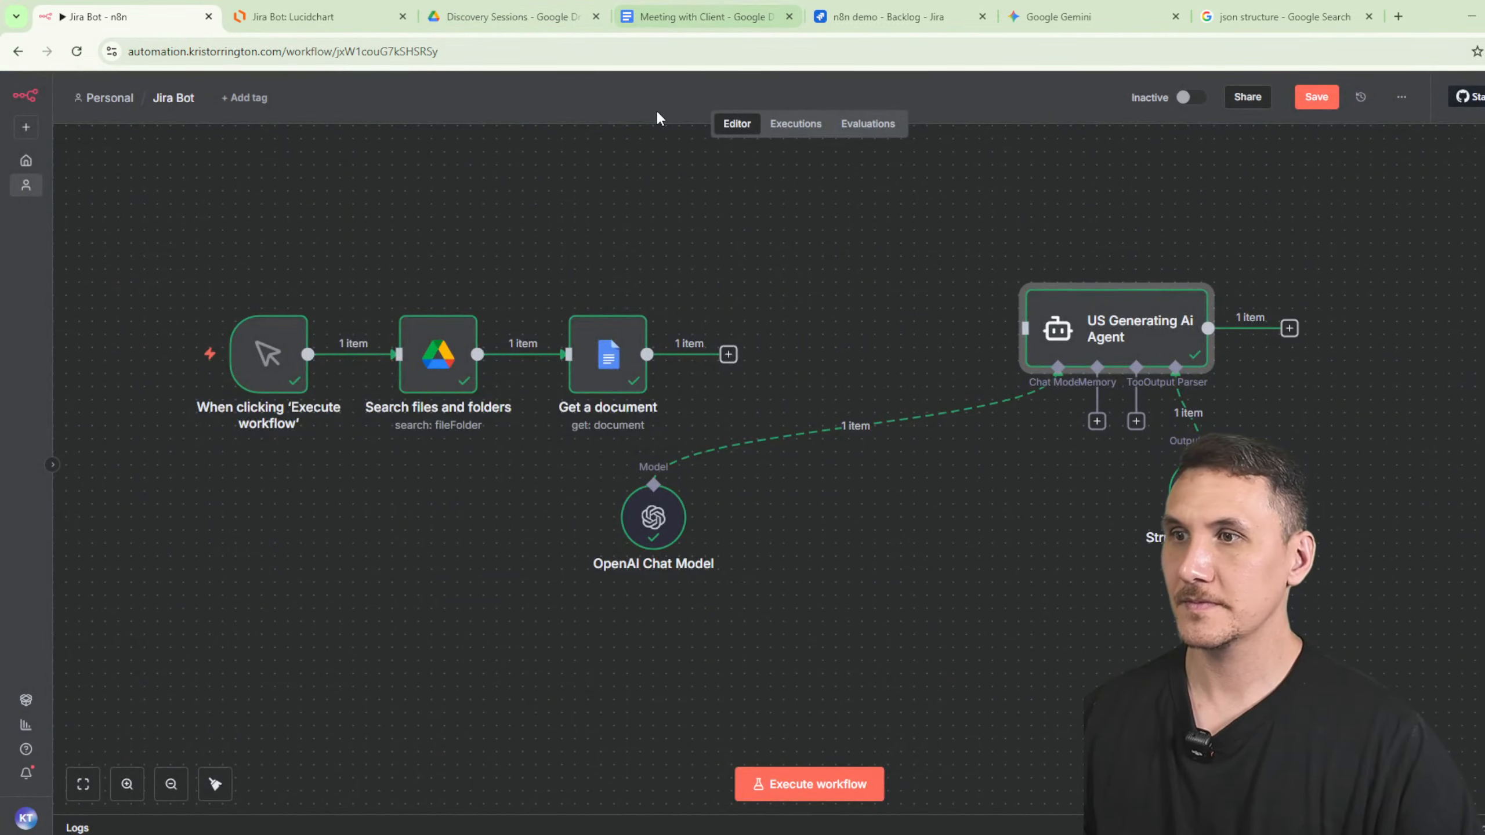
# - Add an AI Agent after Get a document named 'Requirements Gathering AI Agent'
pyautogui.click(729, 354)
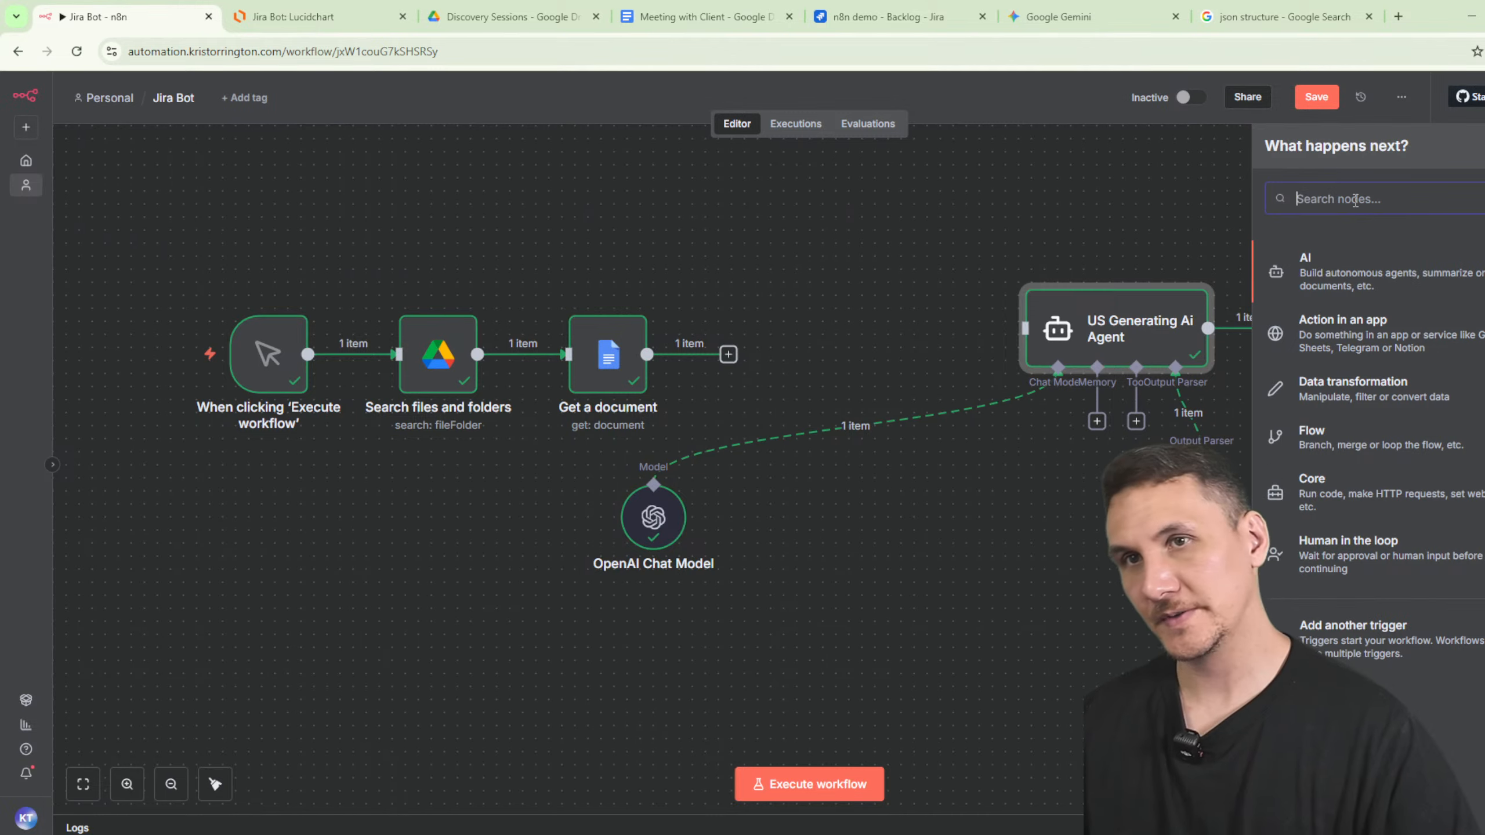
pyautogui.write('ai')
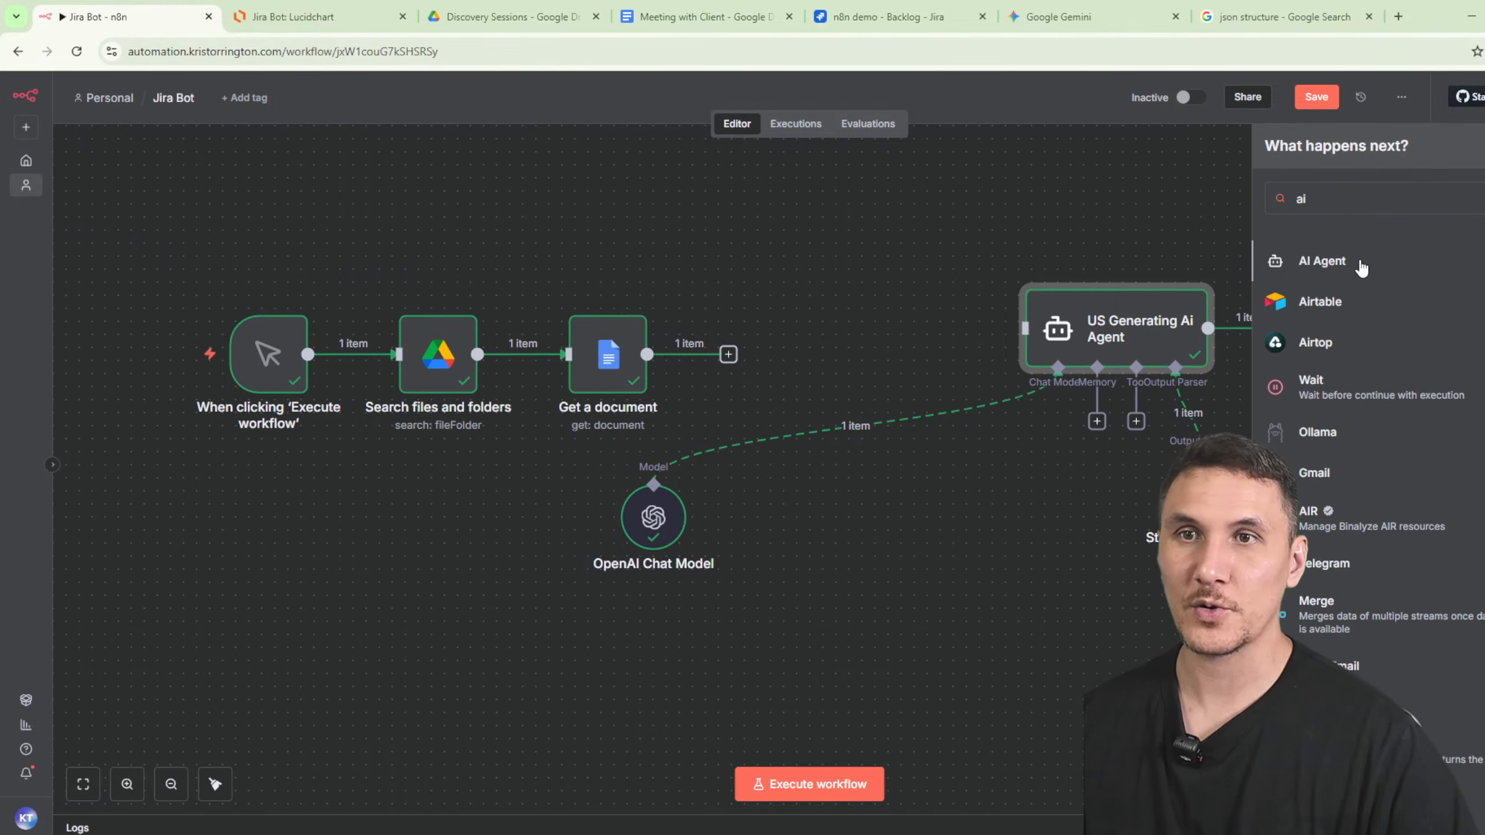
pyautogui.click(1323, 261)
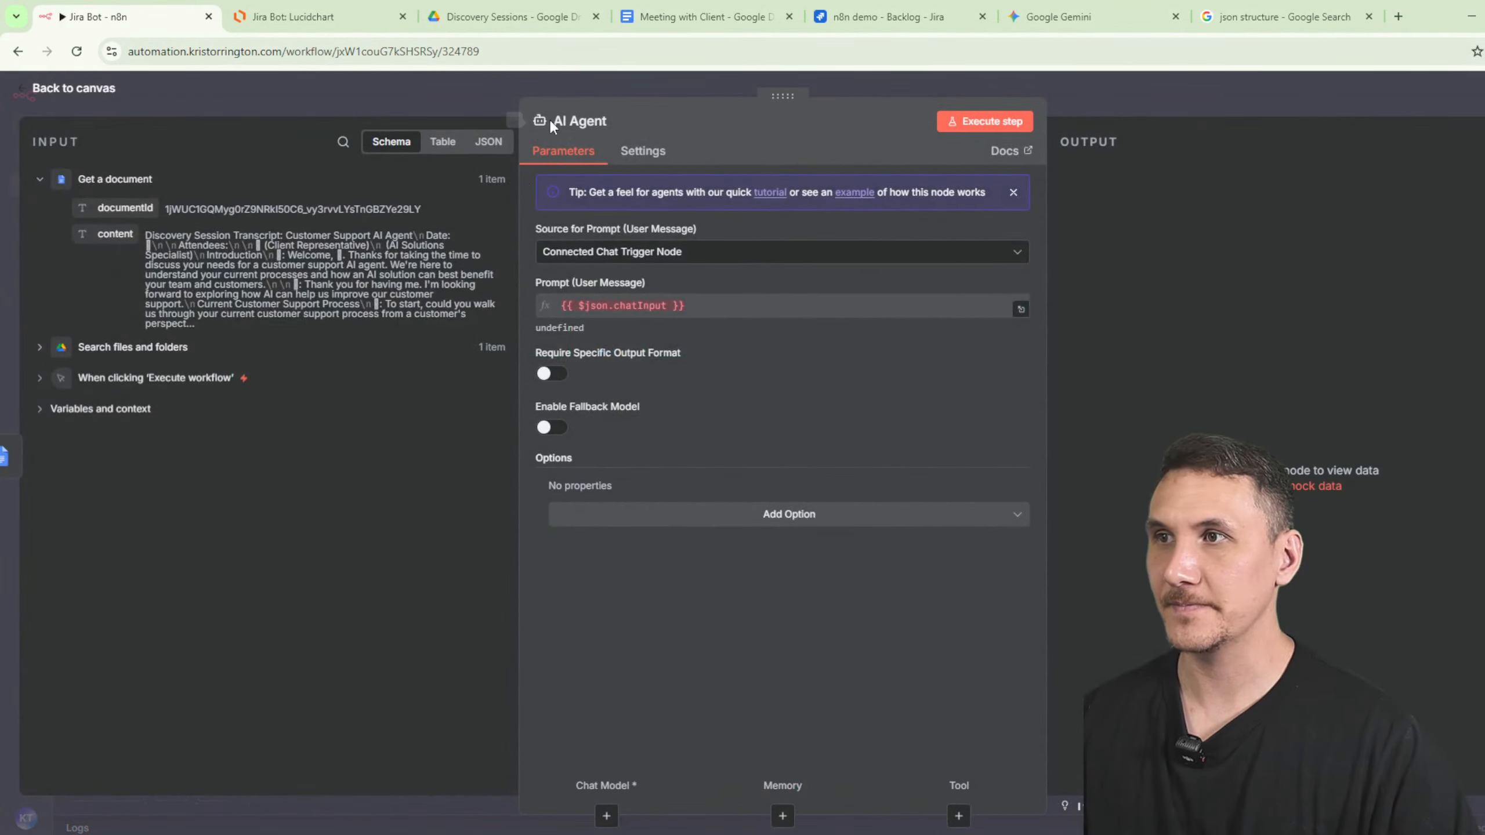
pyautogui.write('Requirements')
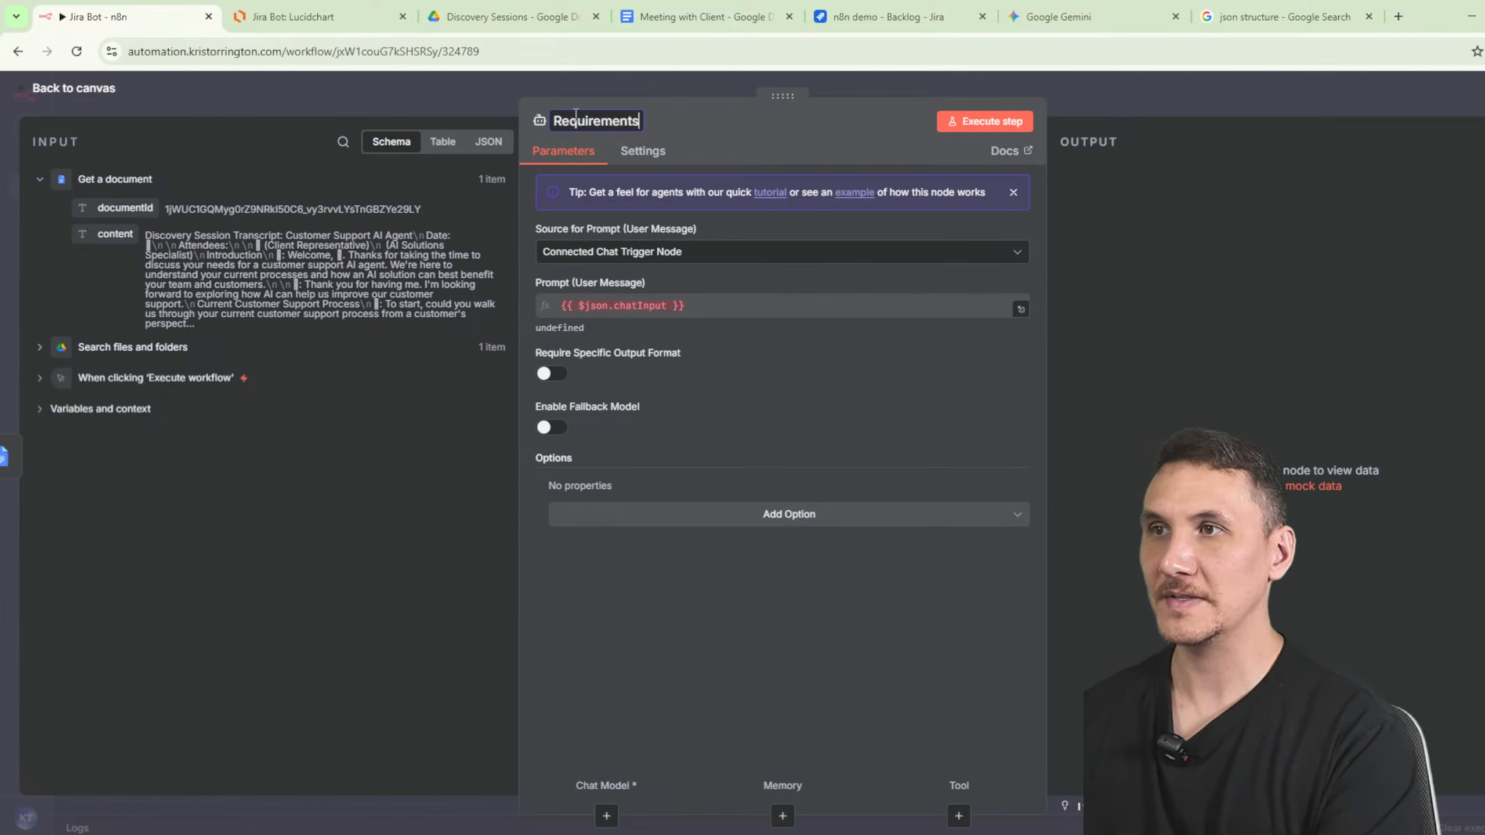
pyautogui.write(' Gathering AI Agent')
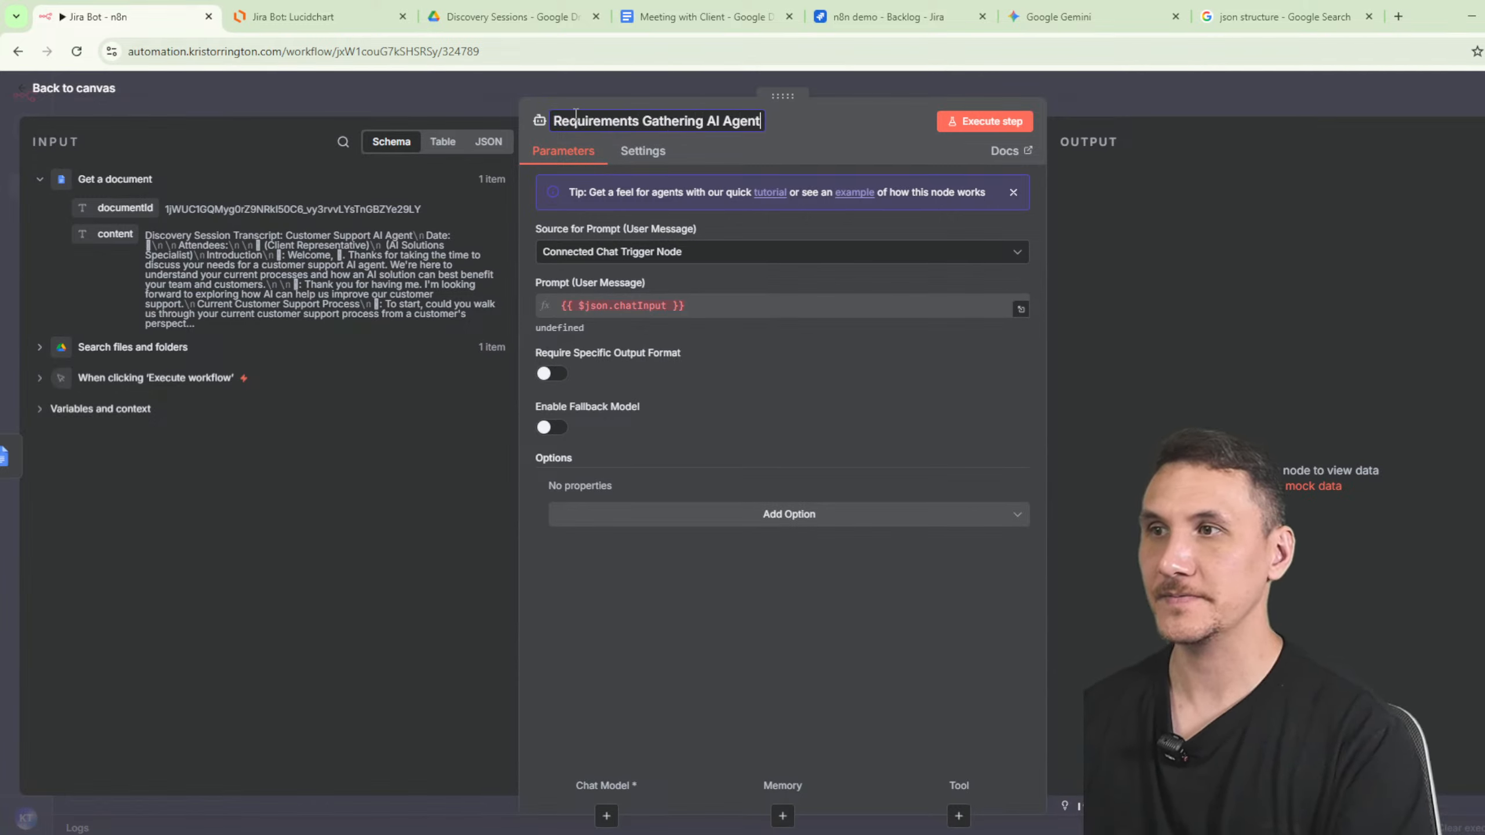
pyautogui.press('Return')
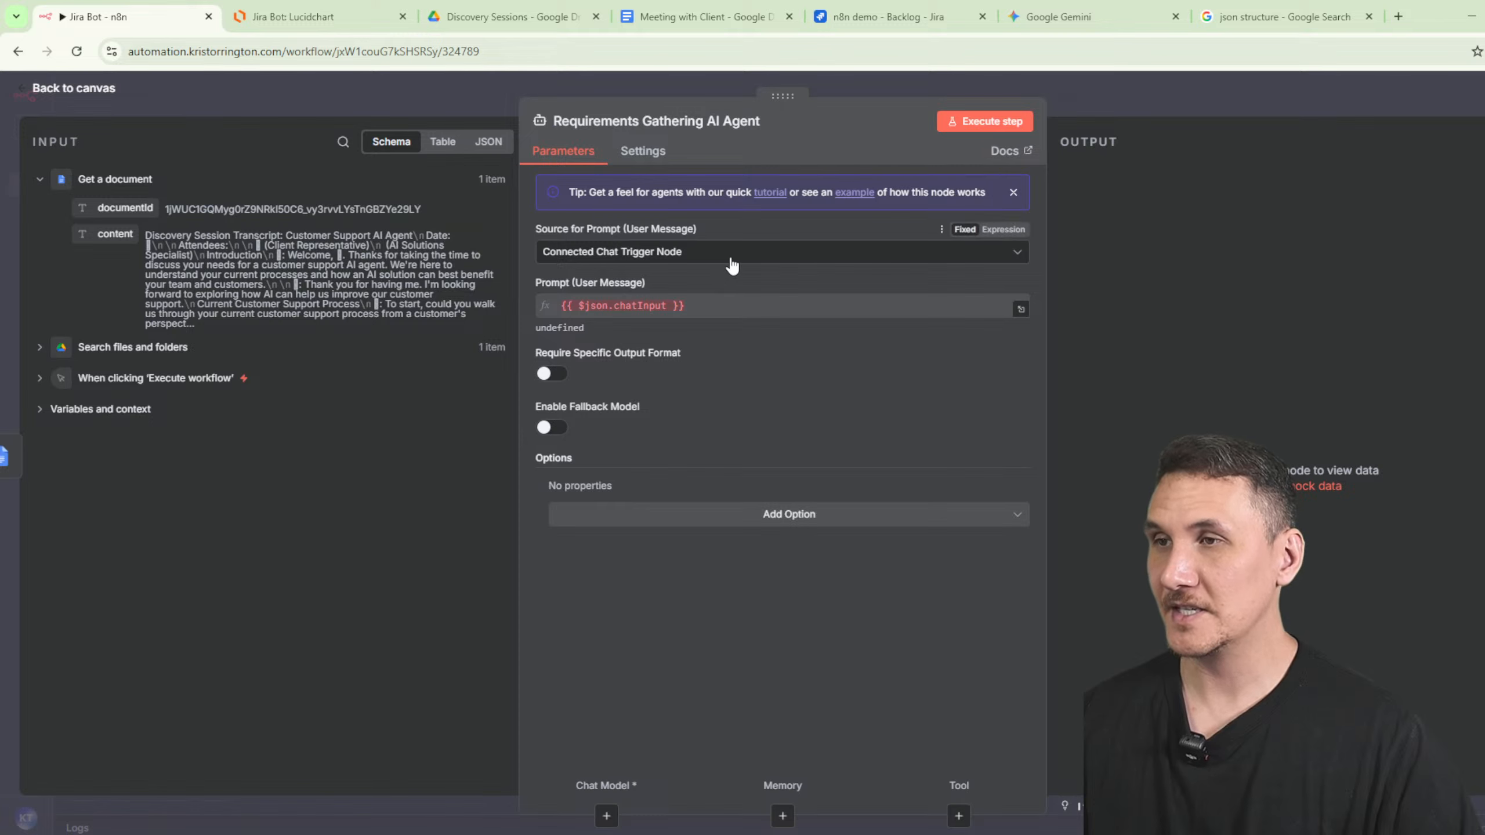
# - Set its prompt source to Define below and begin the prompt 'This is the transcript of the discovery meeti…'
pyautogui.click(725, 258)
pyautogui.click(612, 349)
pyautogui.click(554, 323)
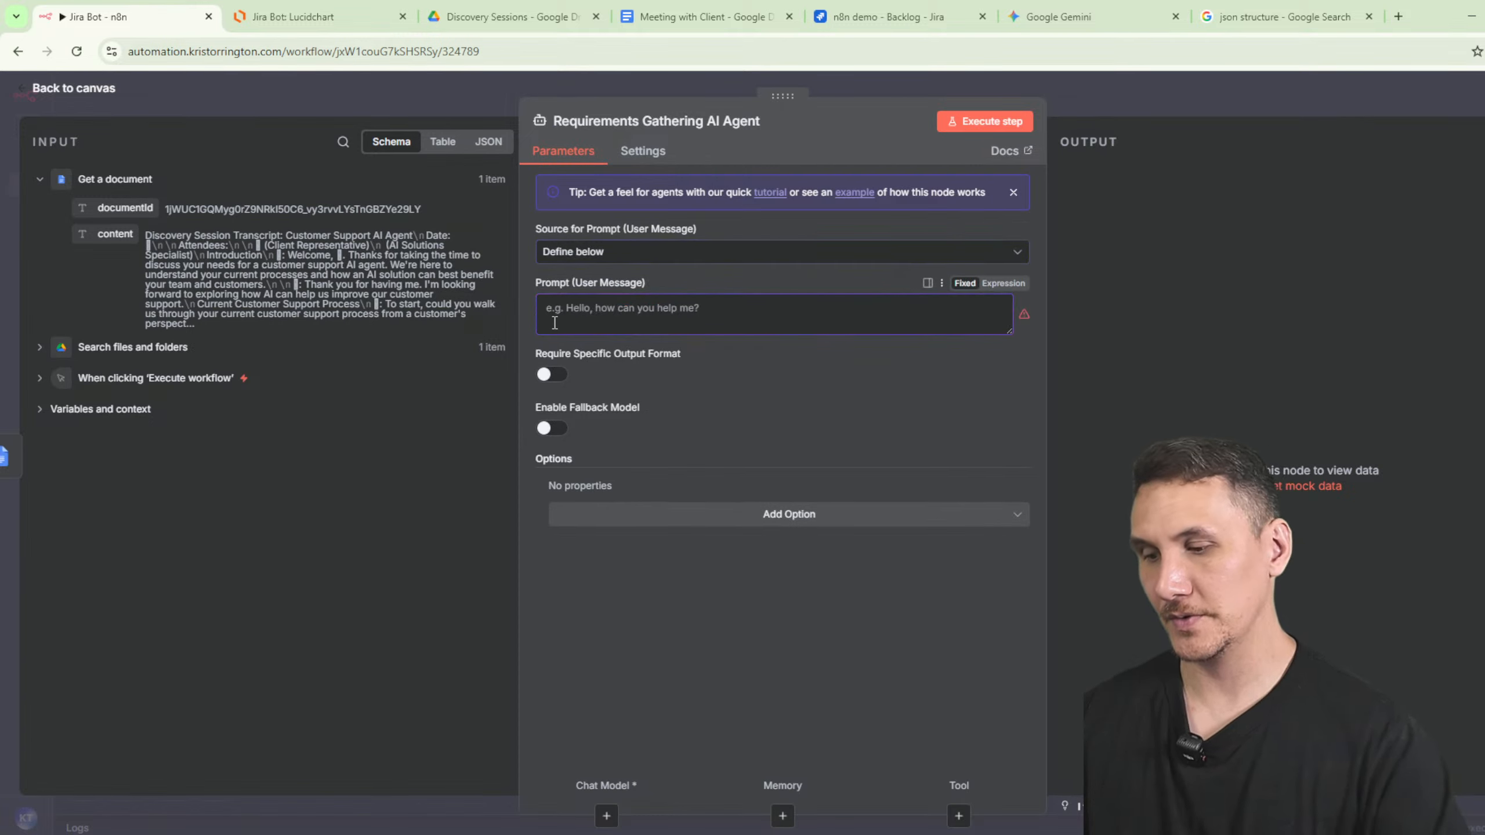
pyautogui.write('This is the transc')
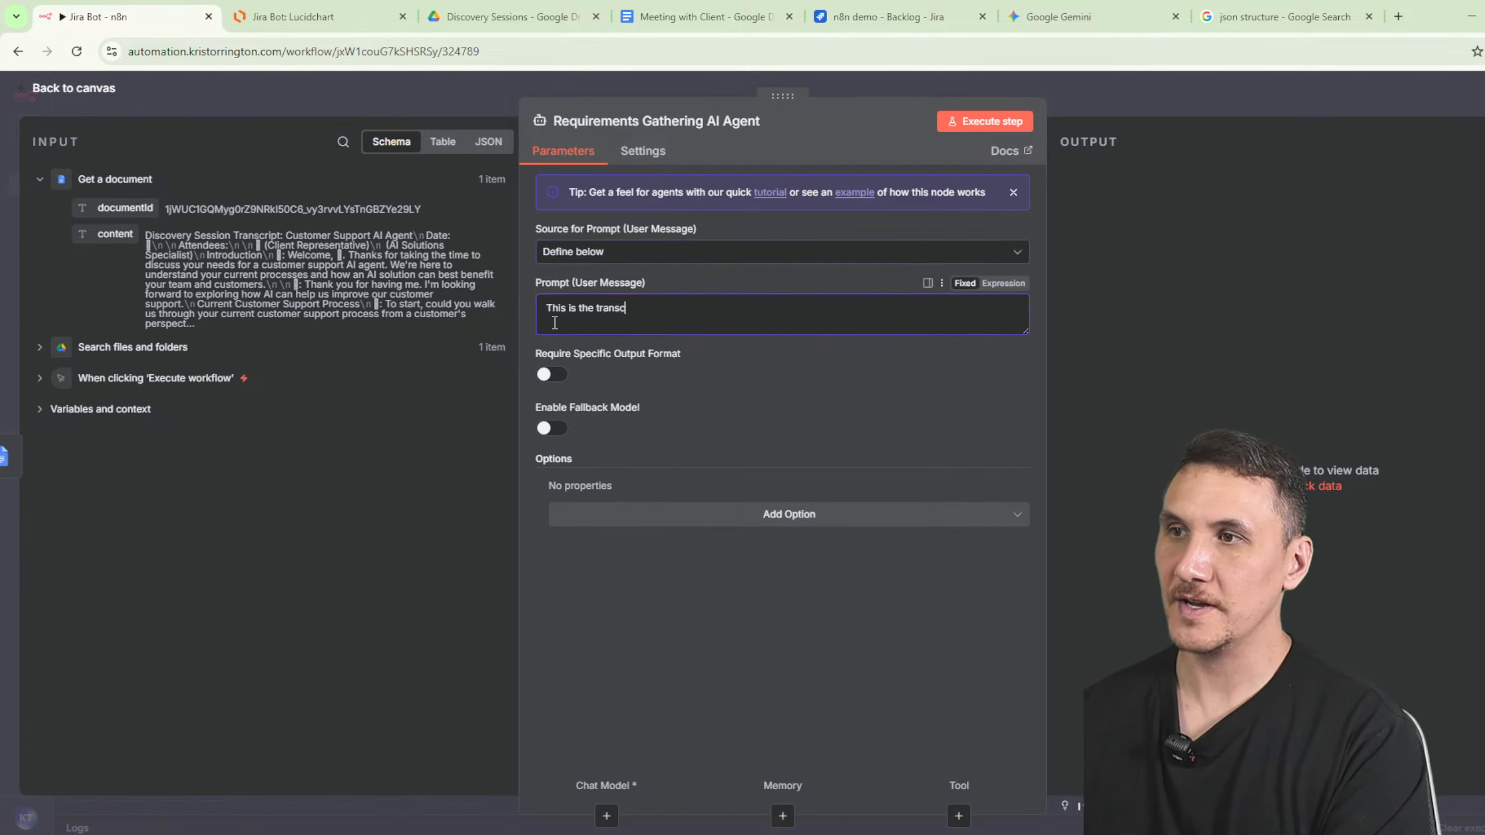
pyautogui.write('ript of the discovery meeting:')
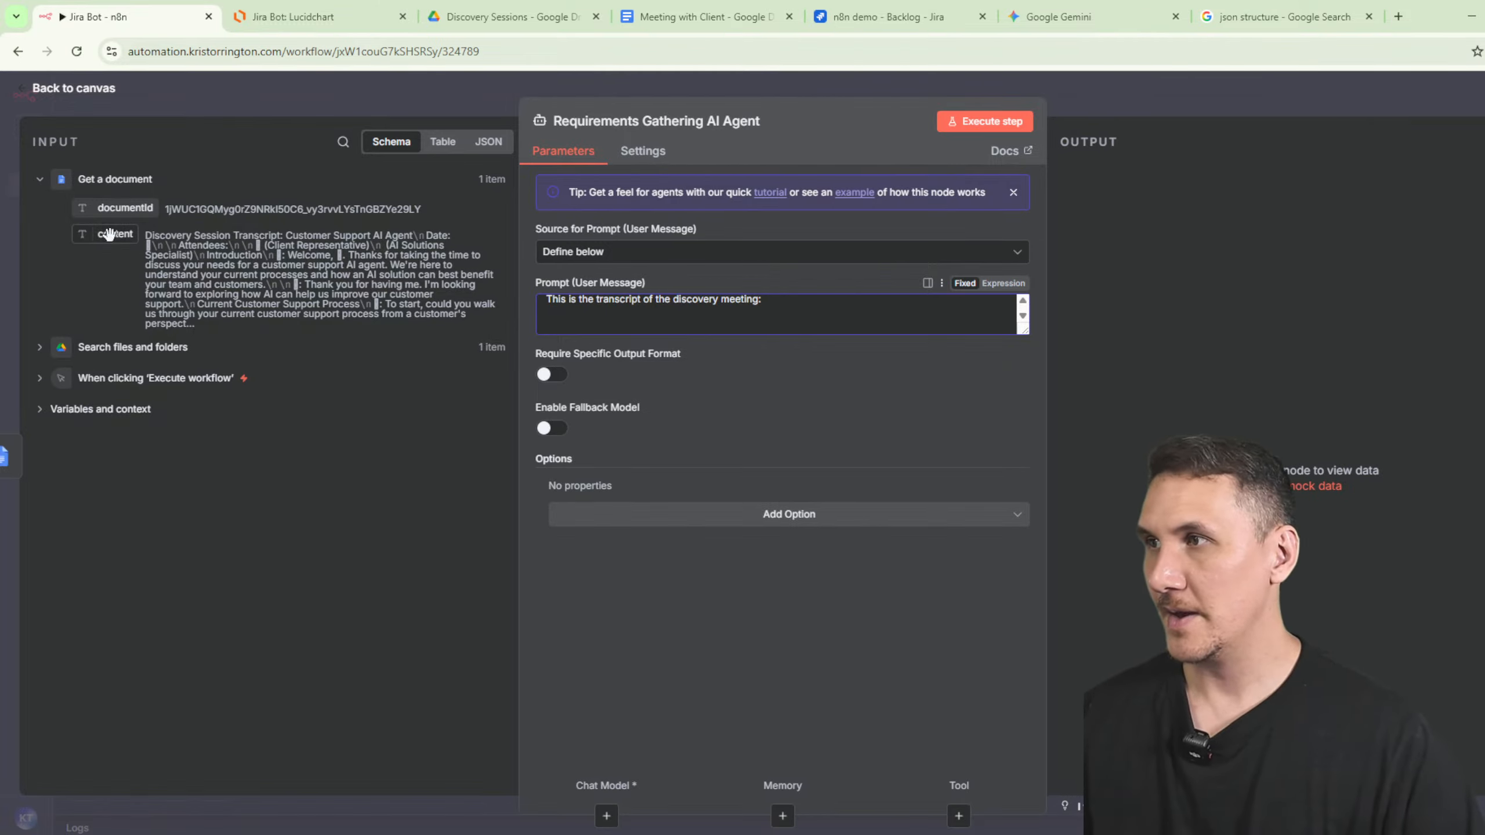
# - Insert the transcript content field into the prompt and place the OpenAI Chat Model between both agents
pyautogui.moveTo(115, 234); pyautogui.dragTo(841, 319)
pyautogui.click(689, 607)
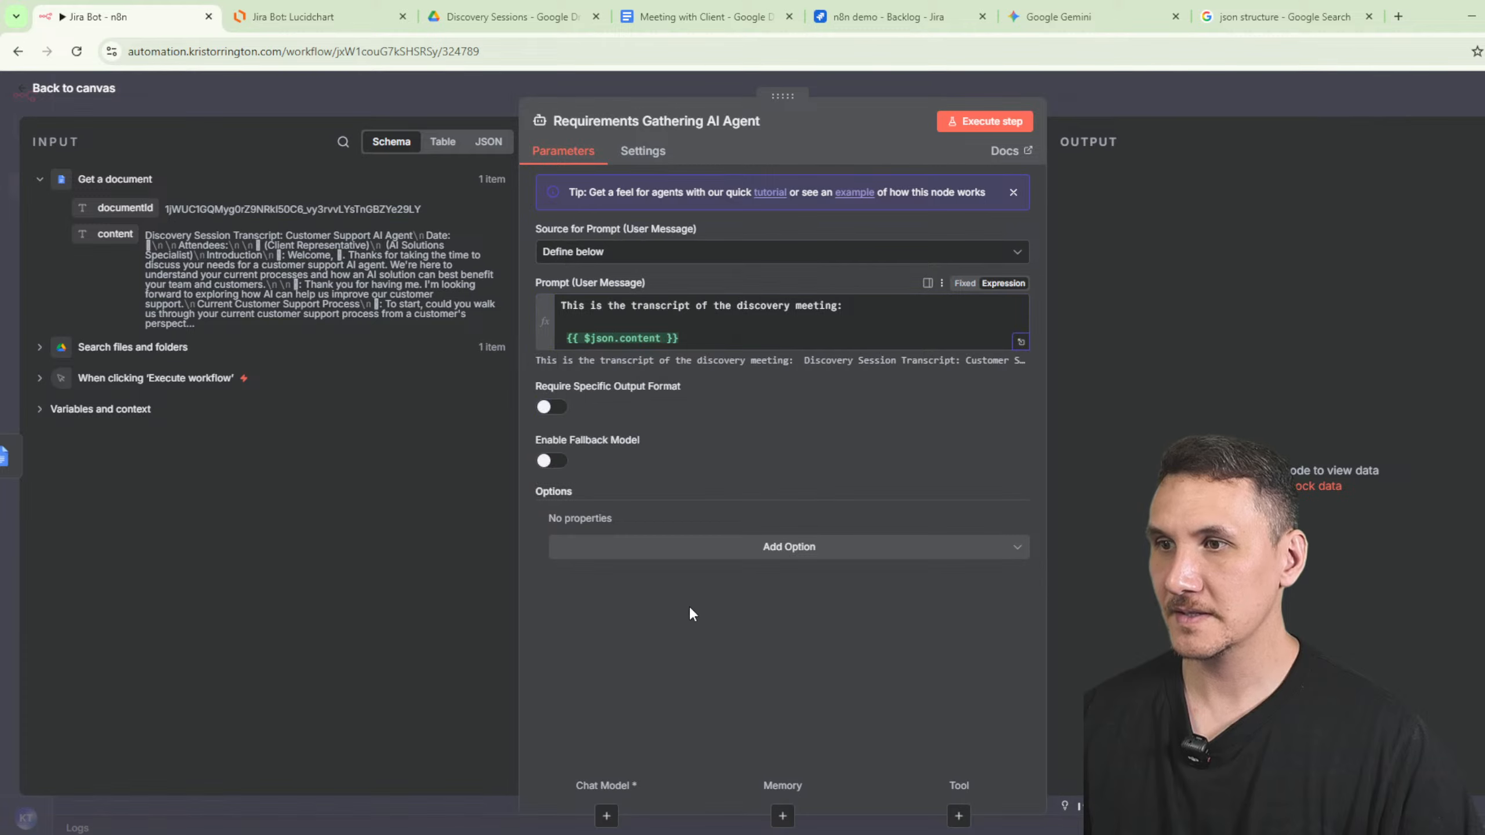
pyautogui.press('Escape')
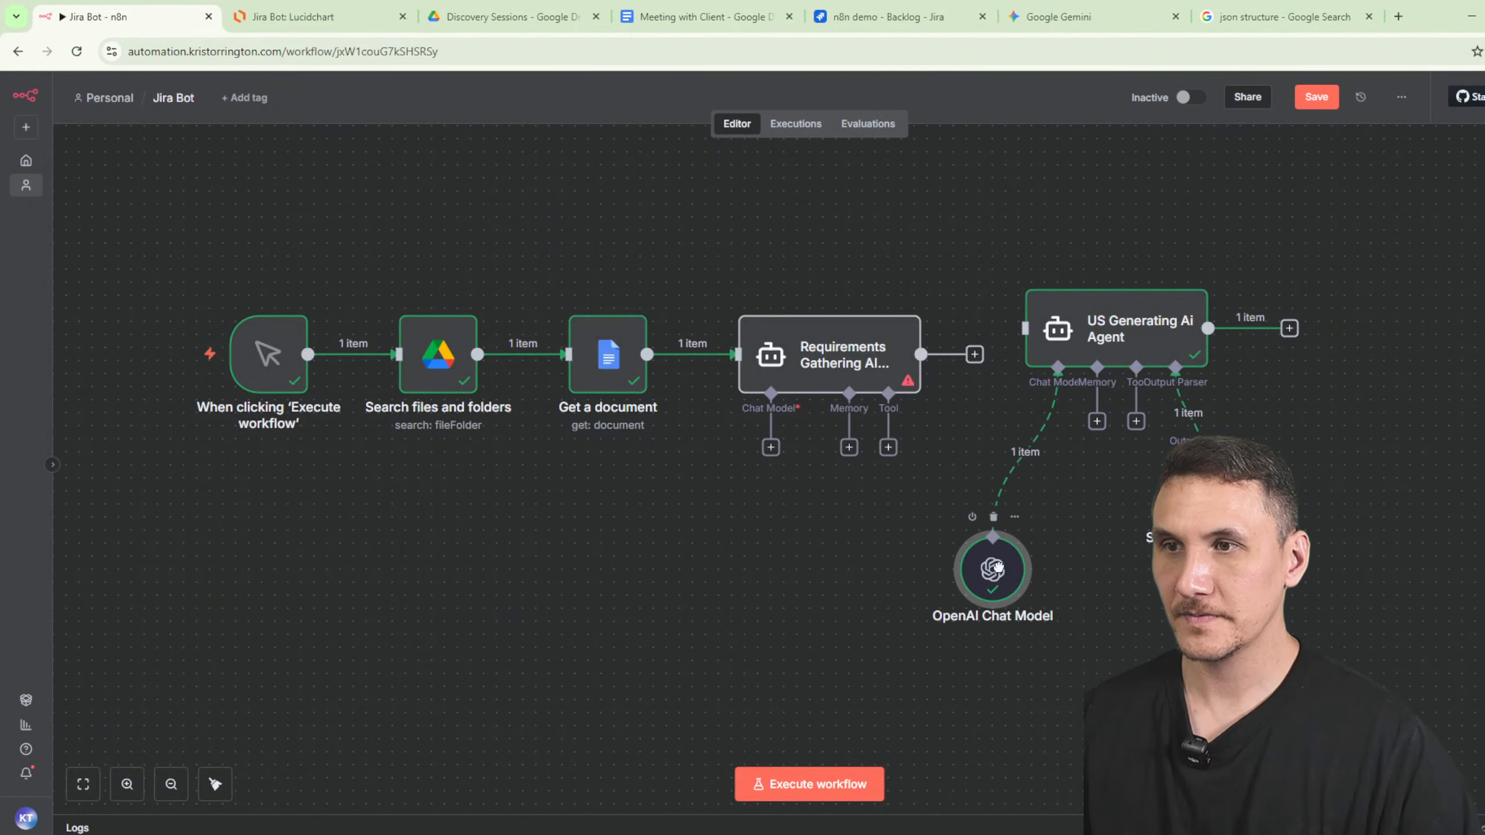
pyautogui.moveTo(972, 556); pyautogui.dragTo(957, 698)
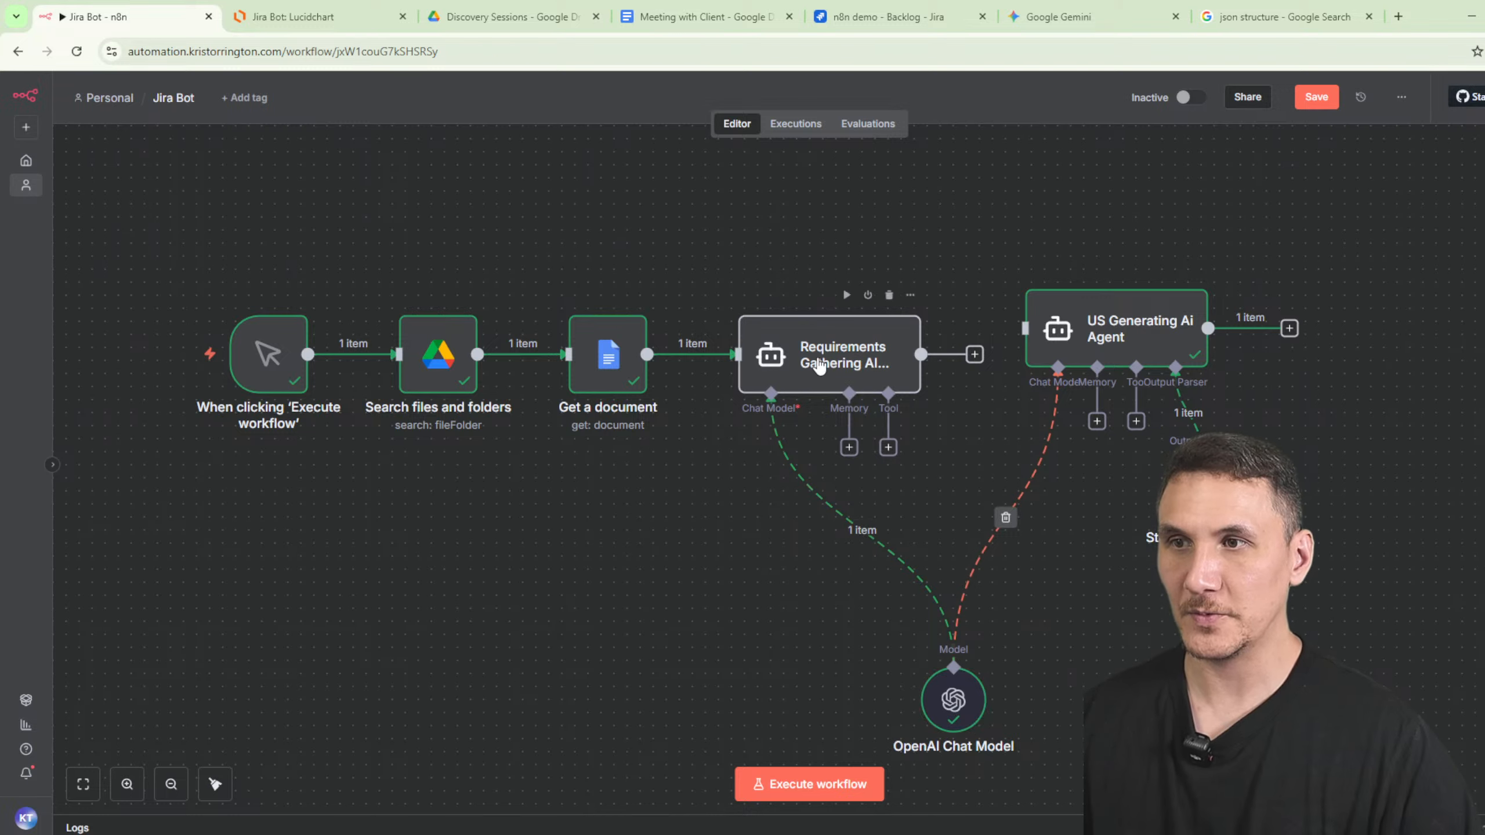
# - Turn on Require Specific Output Format and add a System Message option to the agent
pyautogui.doubleClick(818, 365)
pyautogui.click(552, 408)
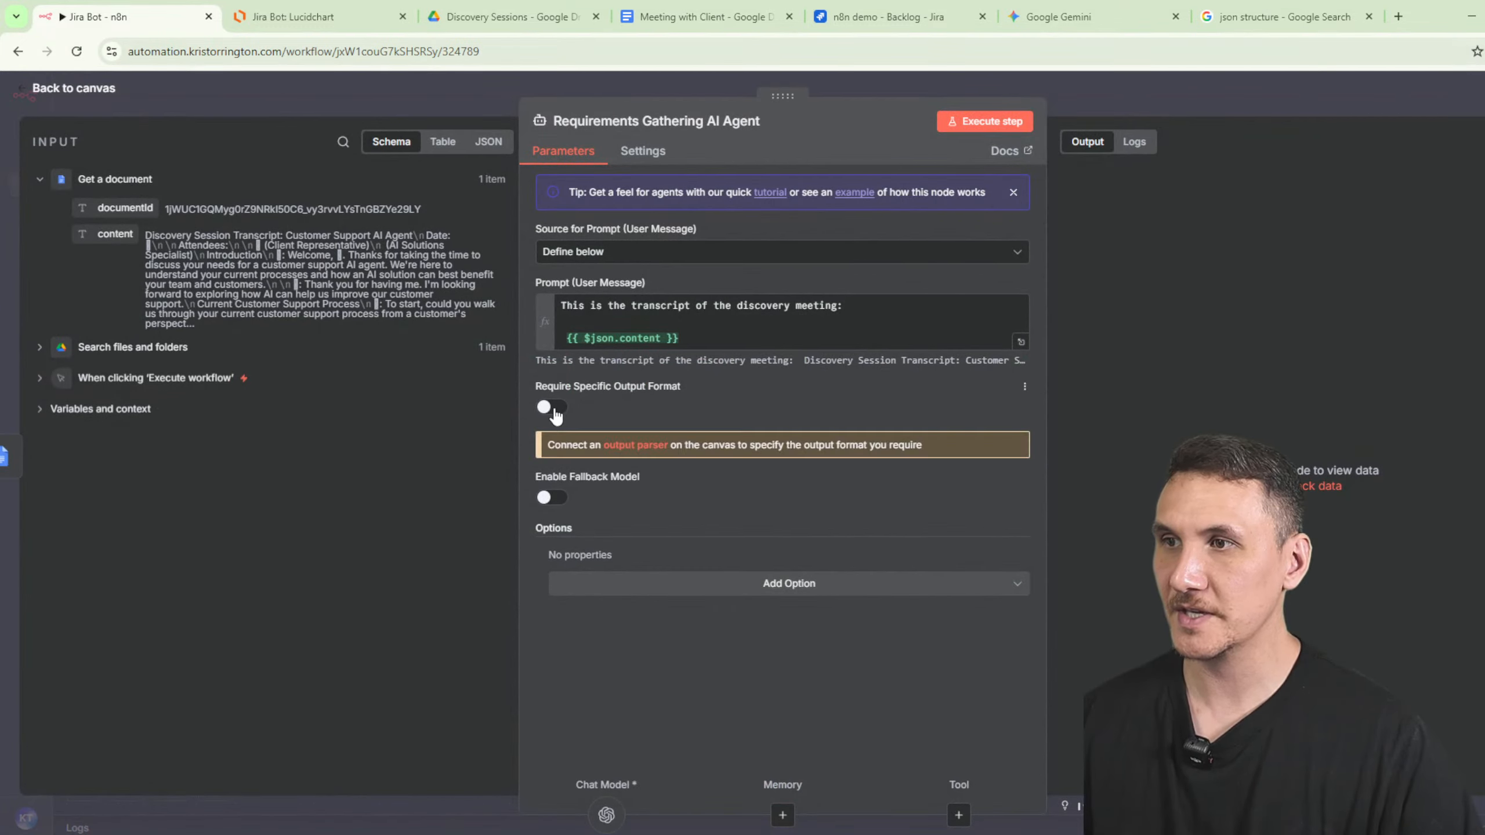
pyautogui.click(756, 582)
pyautogui.click(614, 624)
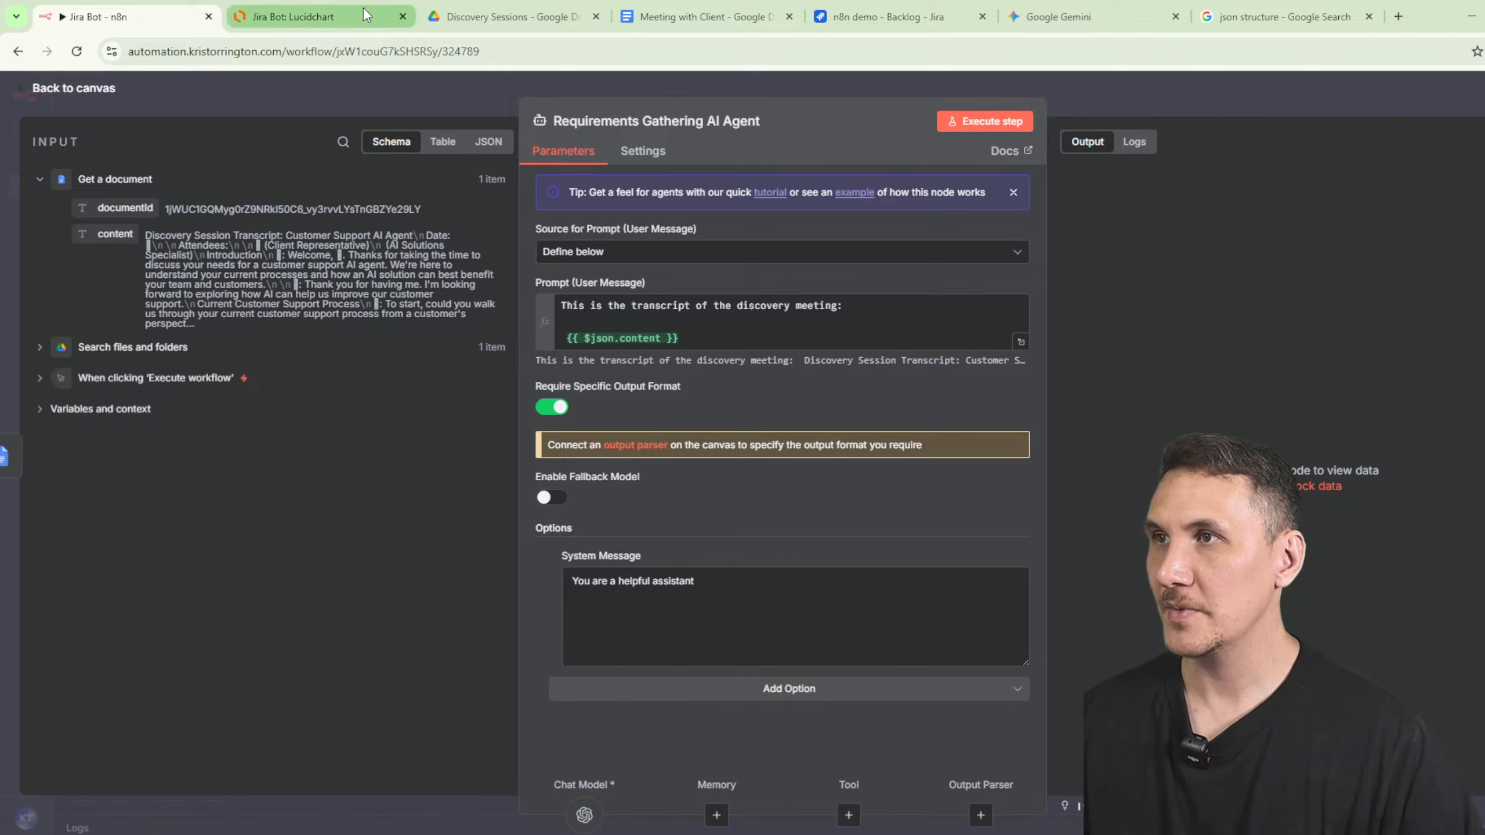
# - Replace the agent's default system message with Gemini's Requirement Extractor prompt
pyautogui.click(1180, 26)
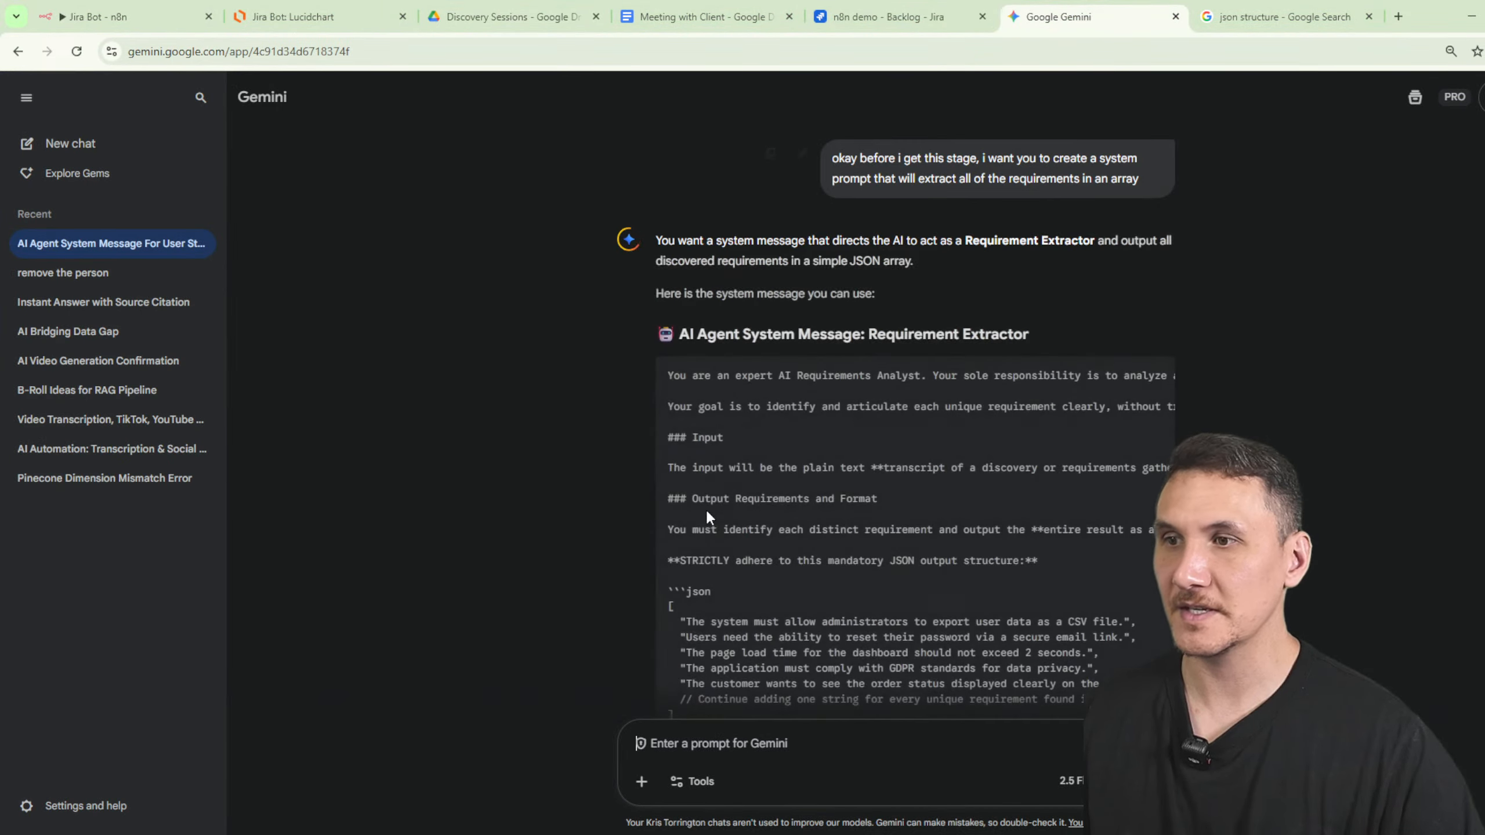
pyautogui.scroll(-2, 915, 570)
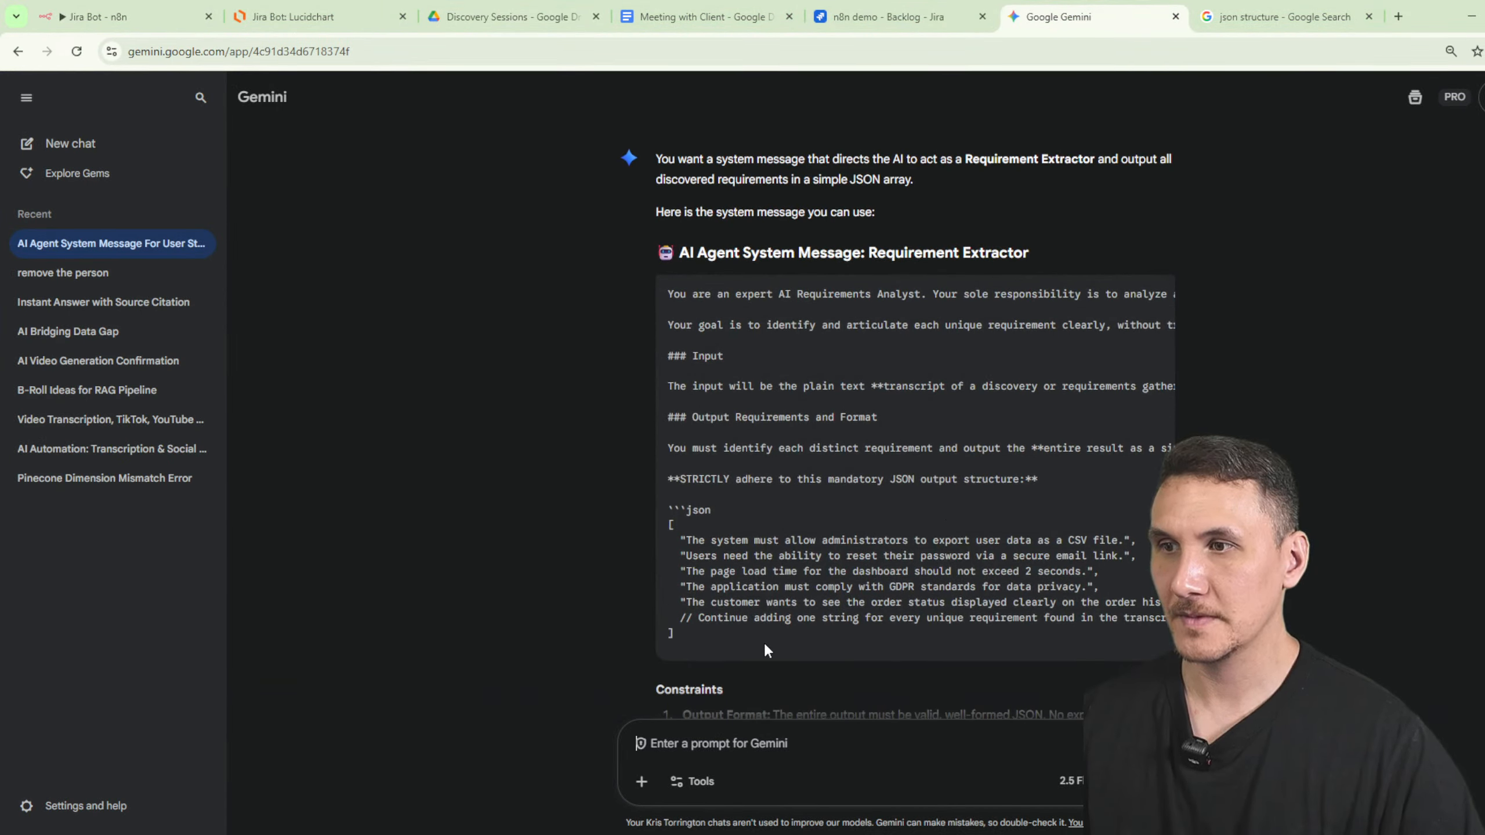
pyautogui.moveTo(763, 640); pyautogui.dragTo(652, 291)
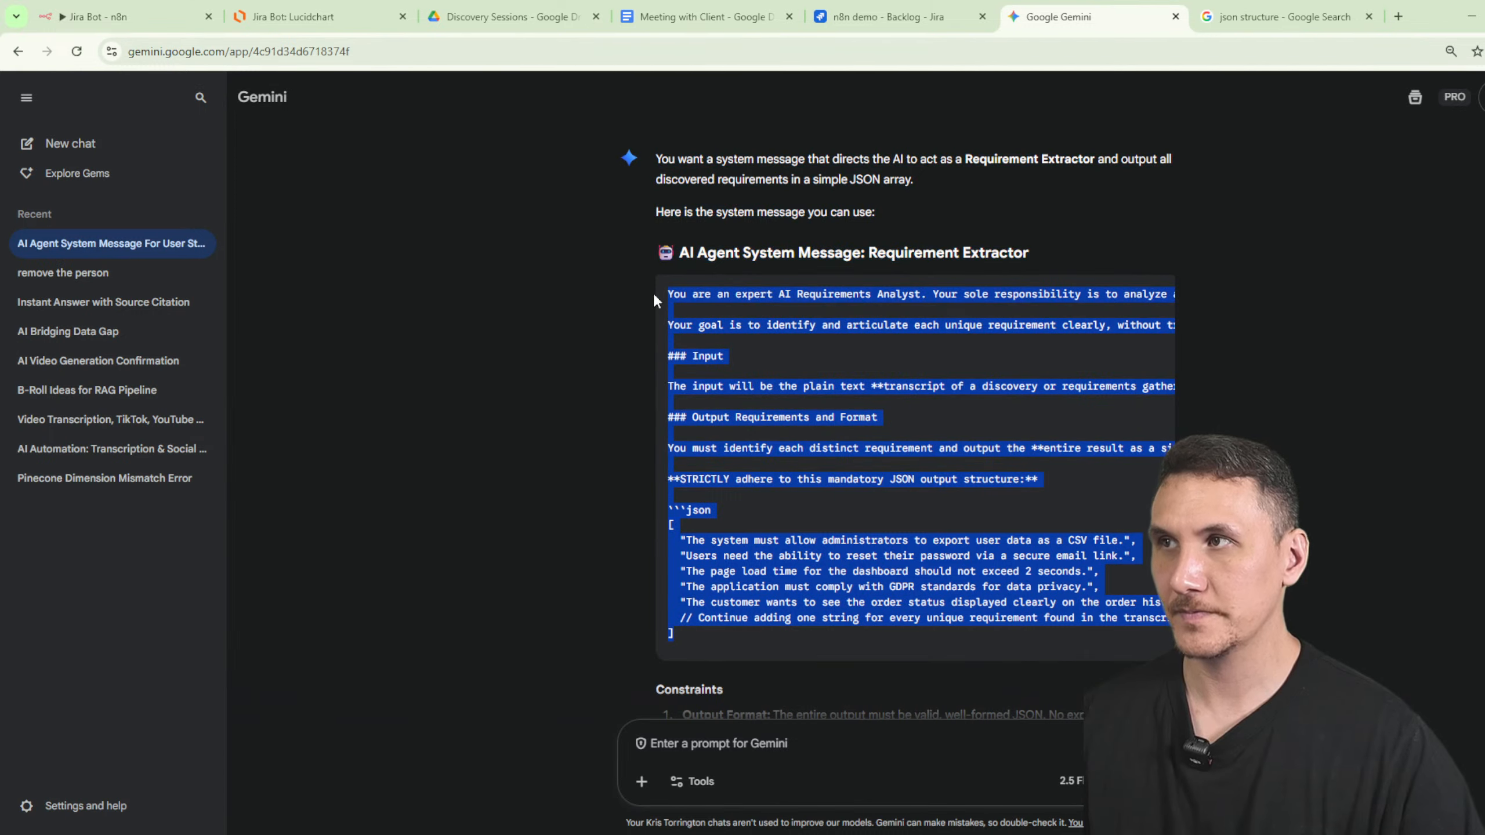
pyautogui.click(175, 18)
pyautogui.click(687, 568)
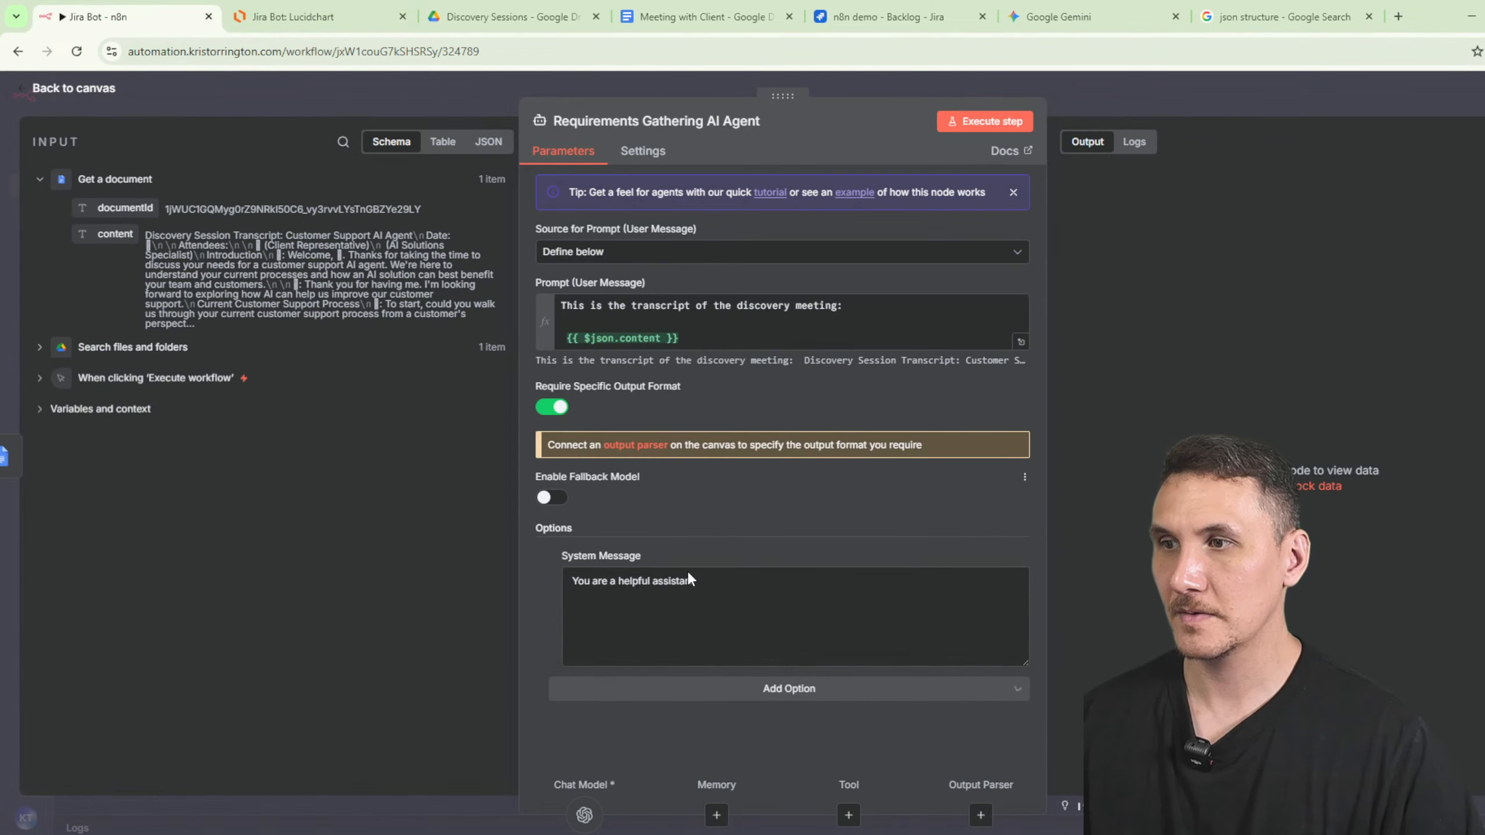
pyautogui.click(688, 582)
pyautogui.hotkey('ctrl', 'a')
pyautogui.hotkey('ctrl', 'v')
pyautogui.scroll(3, 770, 637)
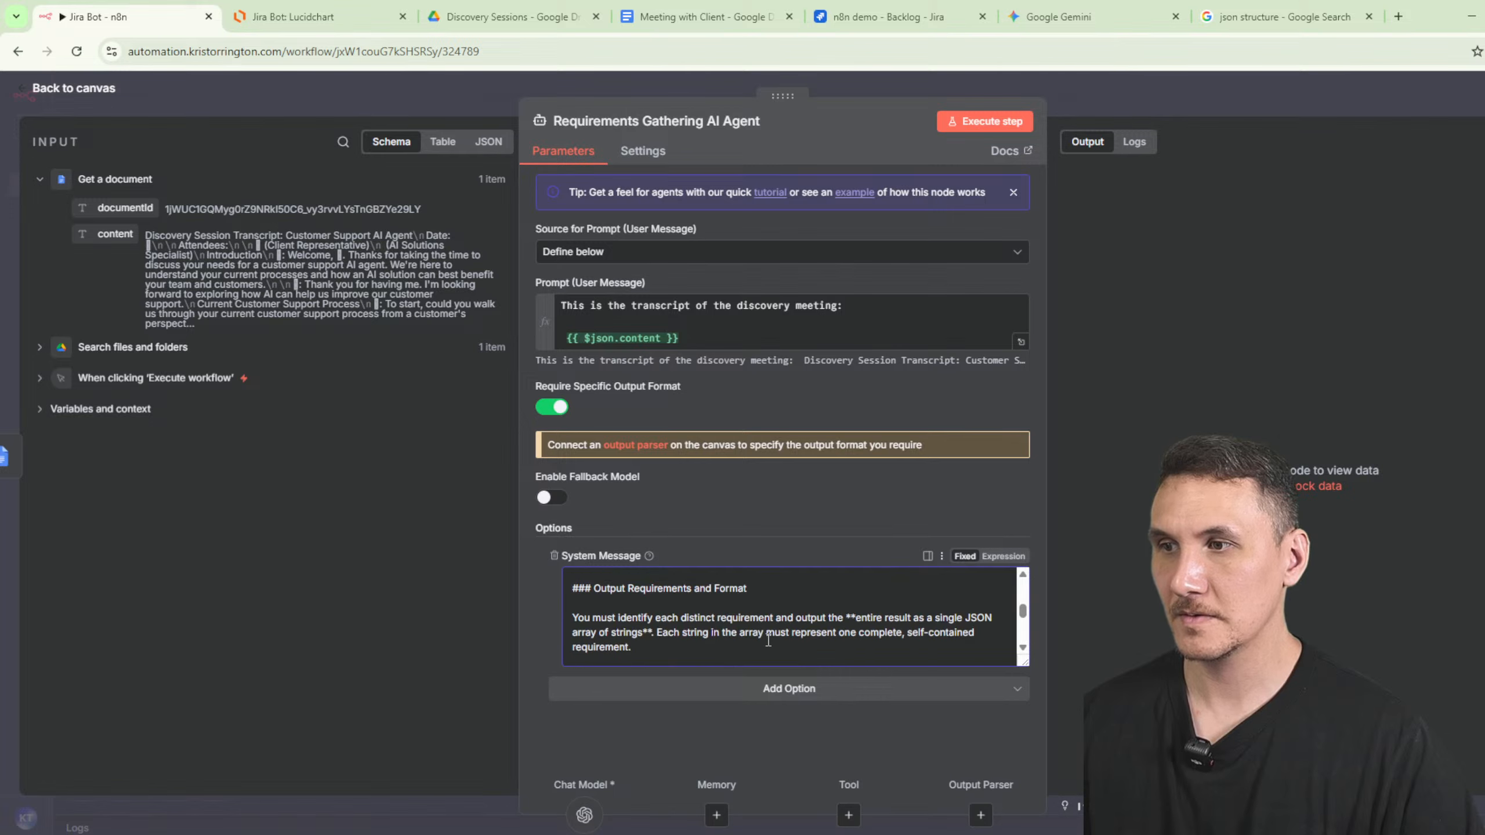
pyautogui.click(965, 88)
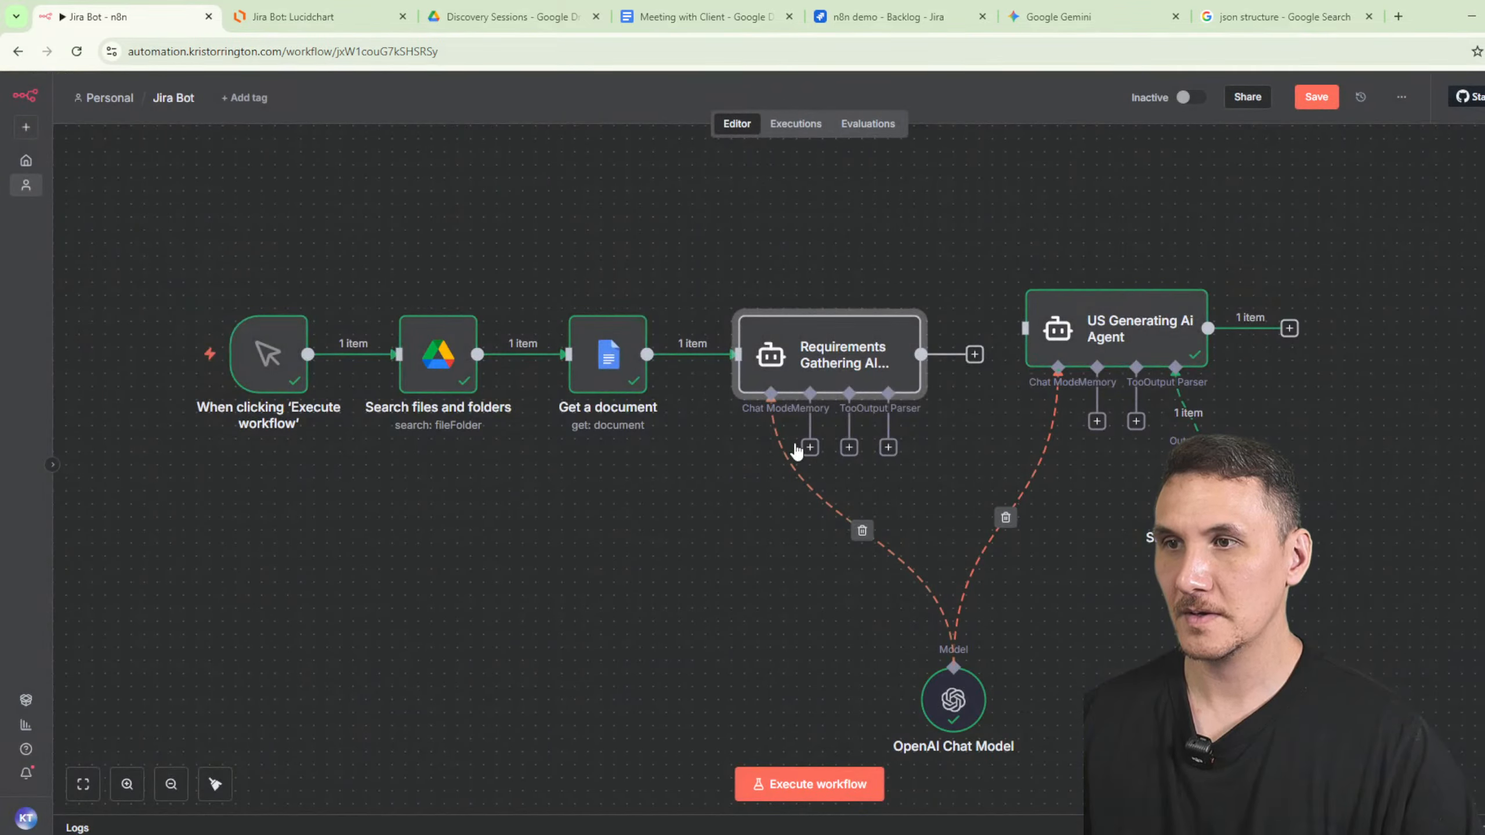
# - Add a Structured Output Parser to the Requirements Gathering agent
pyautogui.click(889, 448)
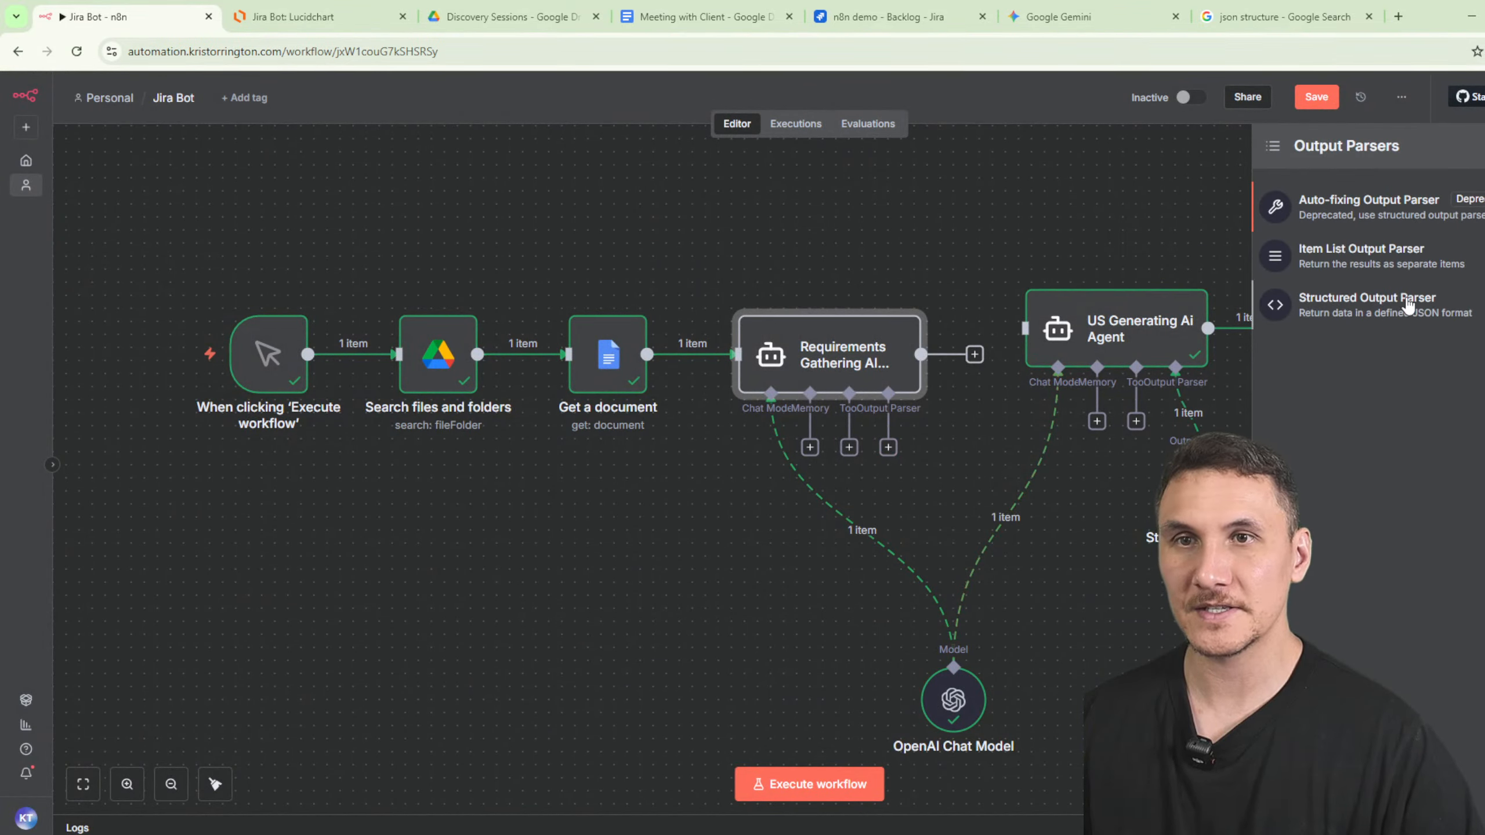
pyautogui.click(1408, 306)
pyautogui.click(679, 335)
pyautogui.hotkey('ctrl', 'a')
pyautogui.hotkey('ctrl', 'v')
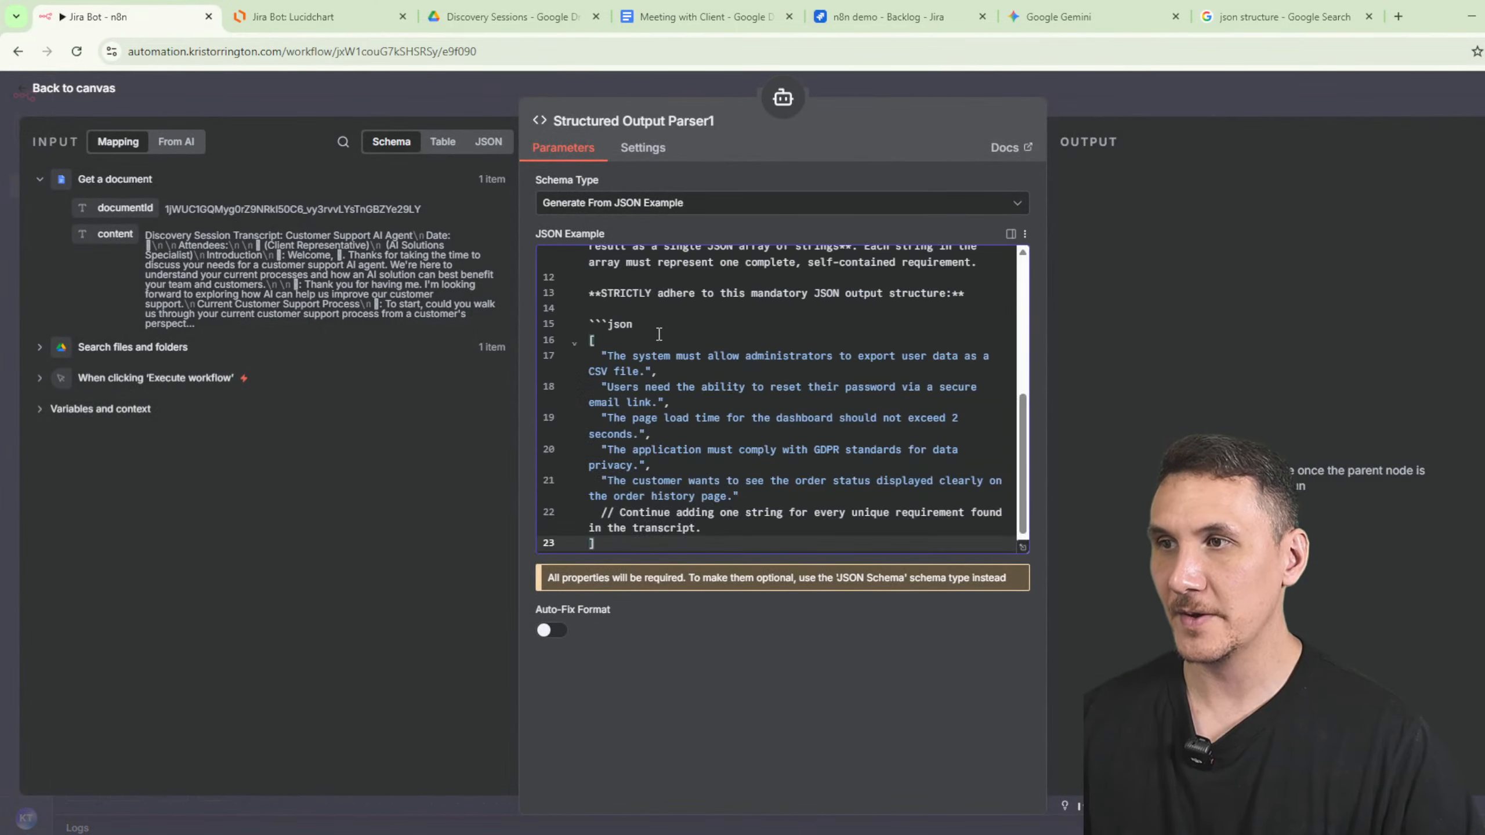
# - Make its JSON example a plain array of five requirement strings, deleting the comment line
pyautogui.hotkey('ctrl', 'a')
pyautogui.hotkey('ctrl', 'v')
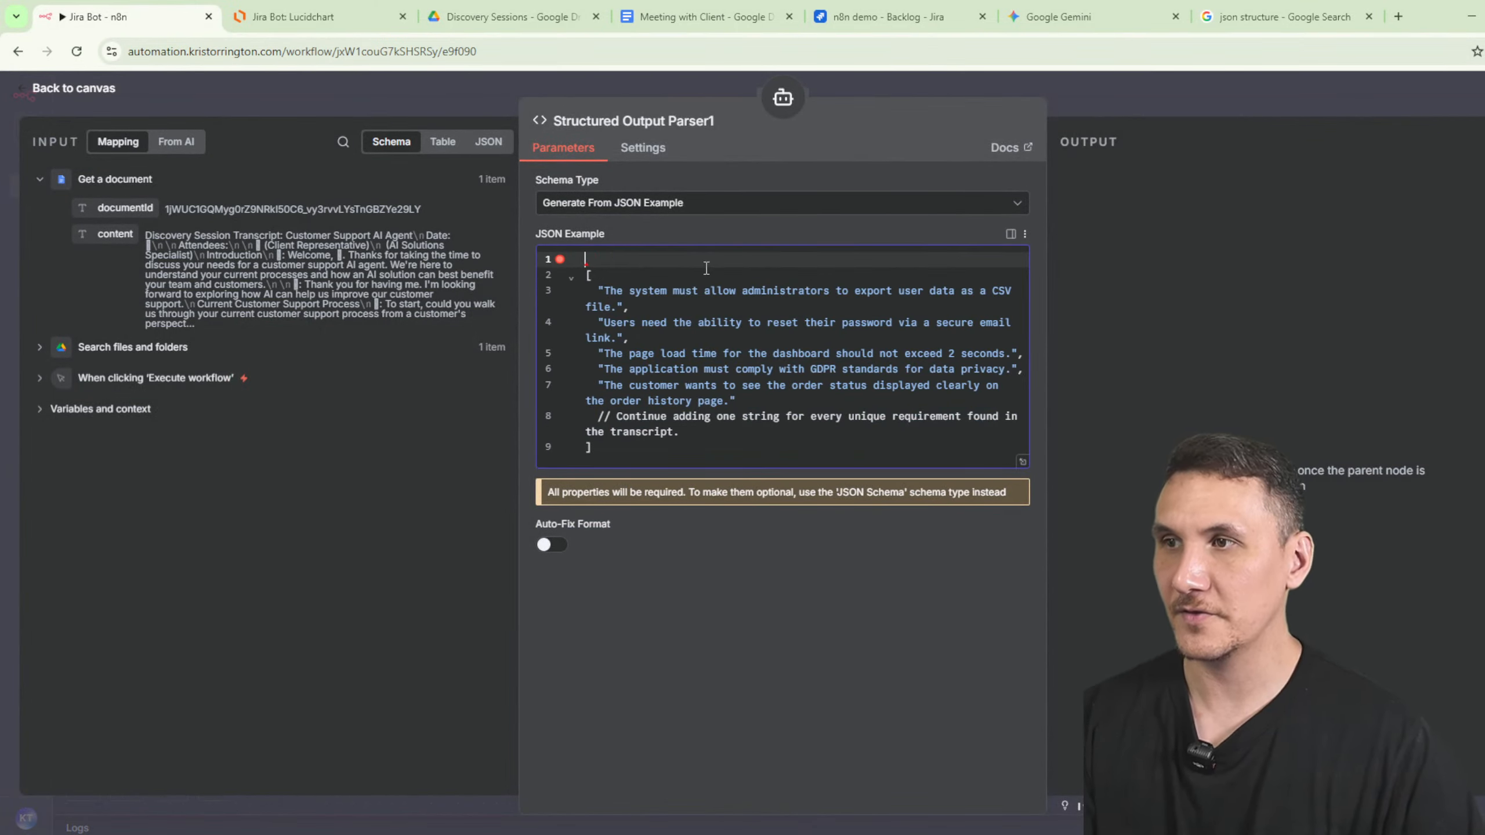
pyautogui.press('BackSpace')
pyautogui.click(701, 440)
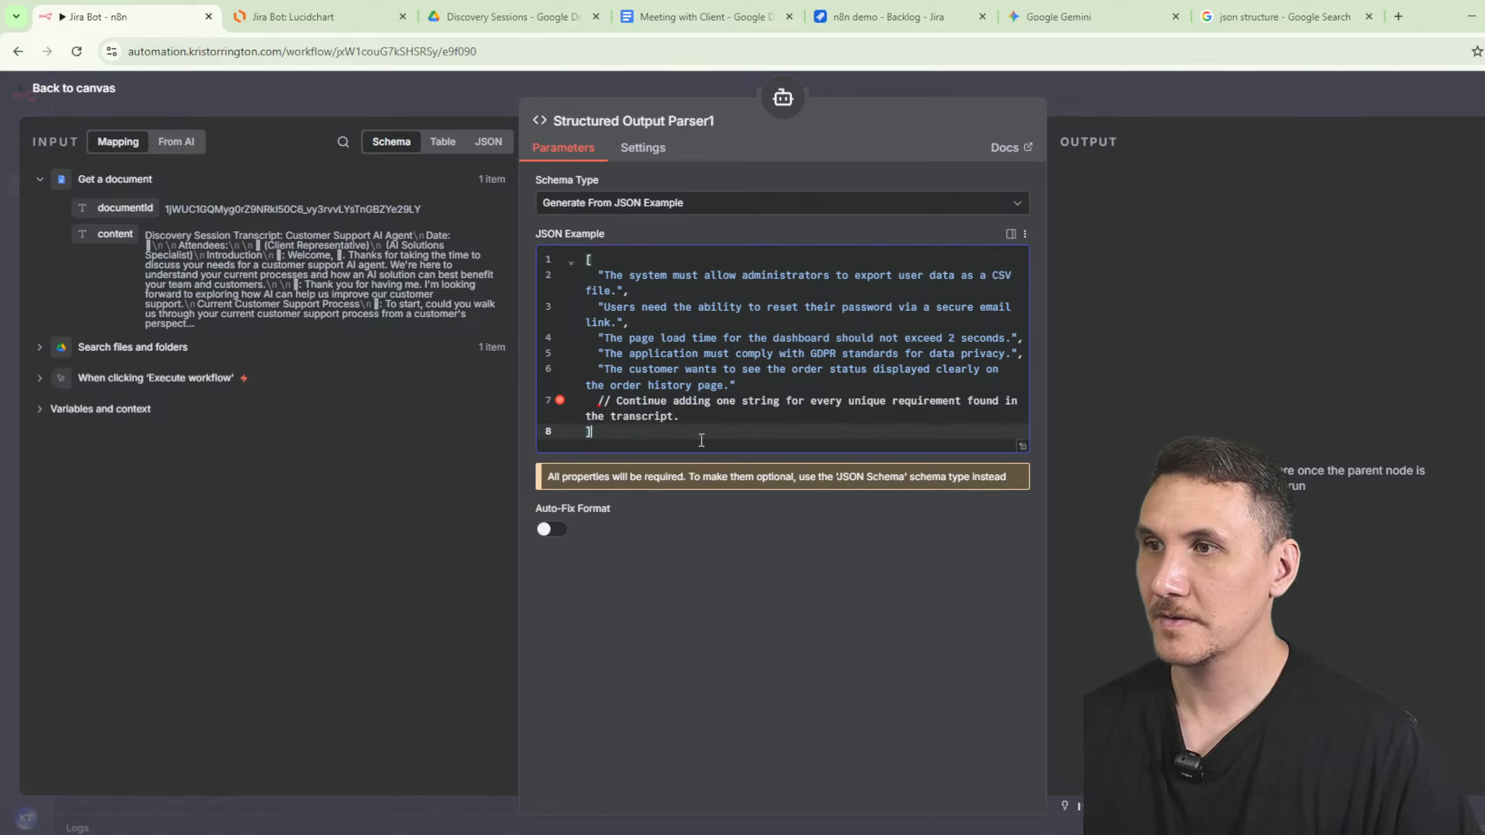
pyautogui.moveTo(713, 421); pyautogui.dragTo(497, 395)
pyautogui.press('BackSpace')
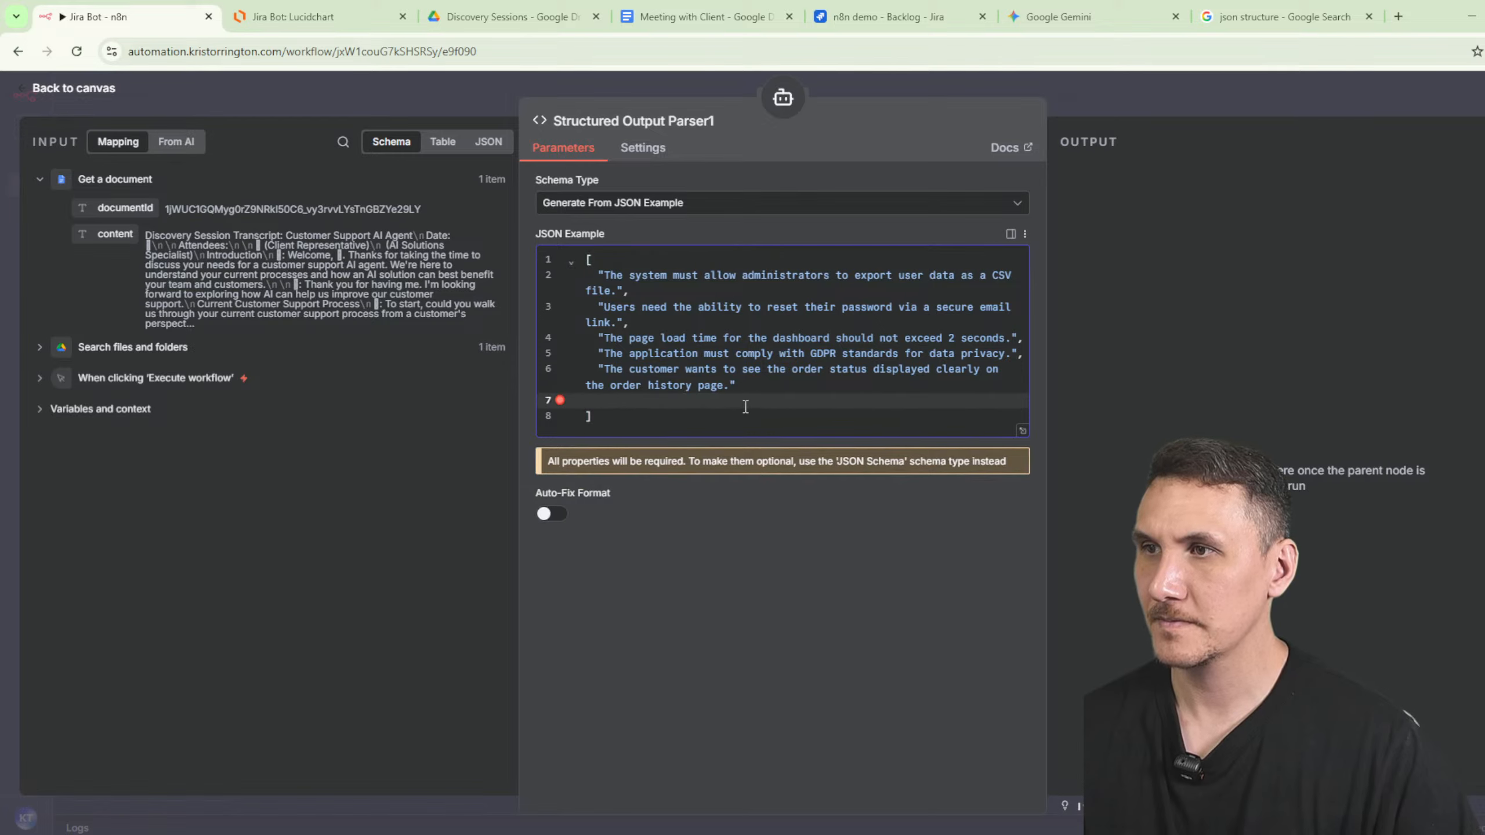
pyautogui.press('BackSpace')
pyautogui.click(832, 410)
pyautogui.hotkey('ctrl', 'a')
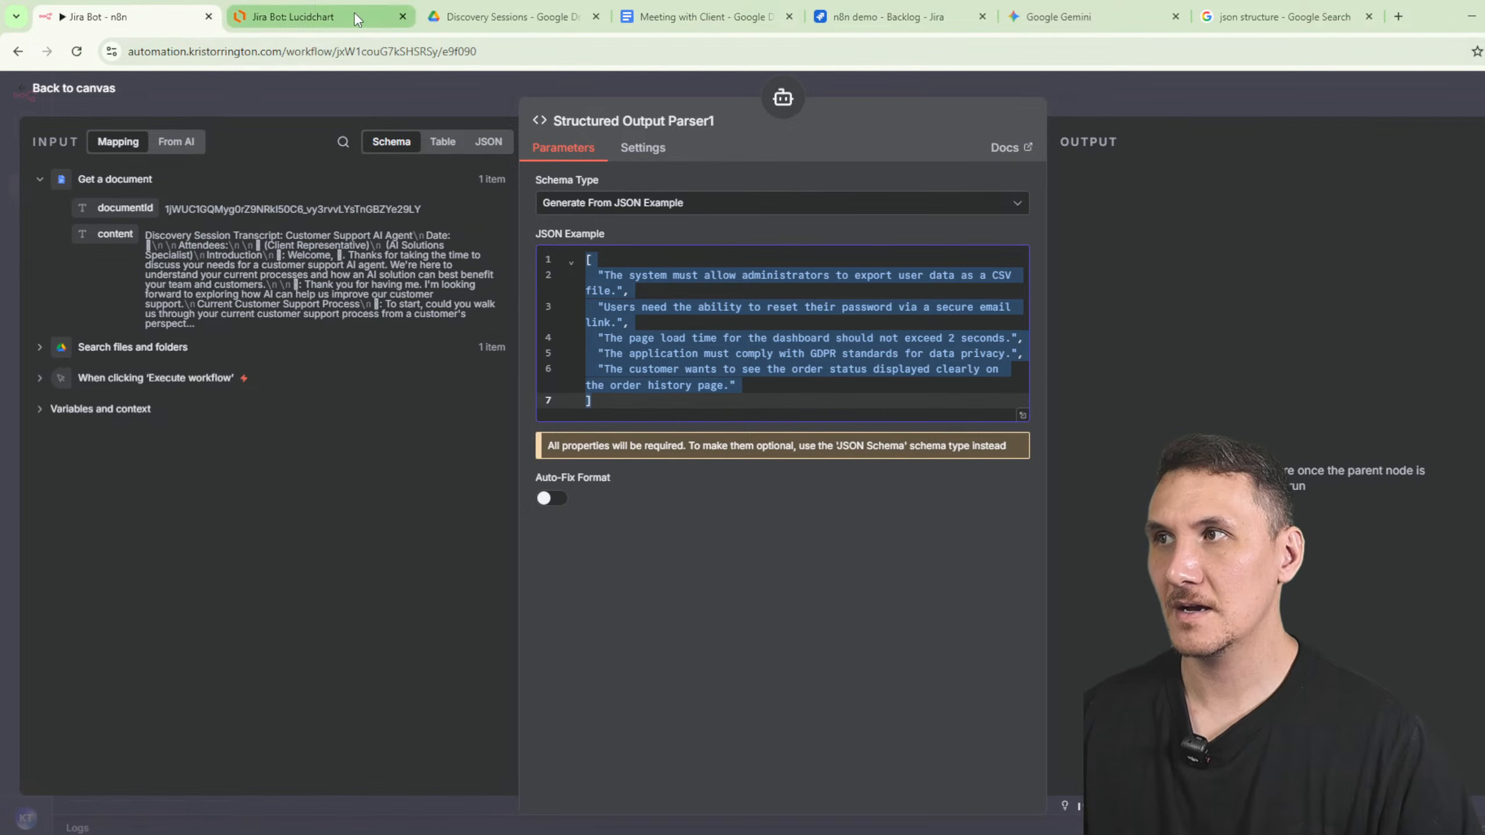
# - Ask Gemini to 'wrap this in json' for the pasted requirements array
pyautogui.click(1052, 18)
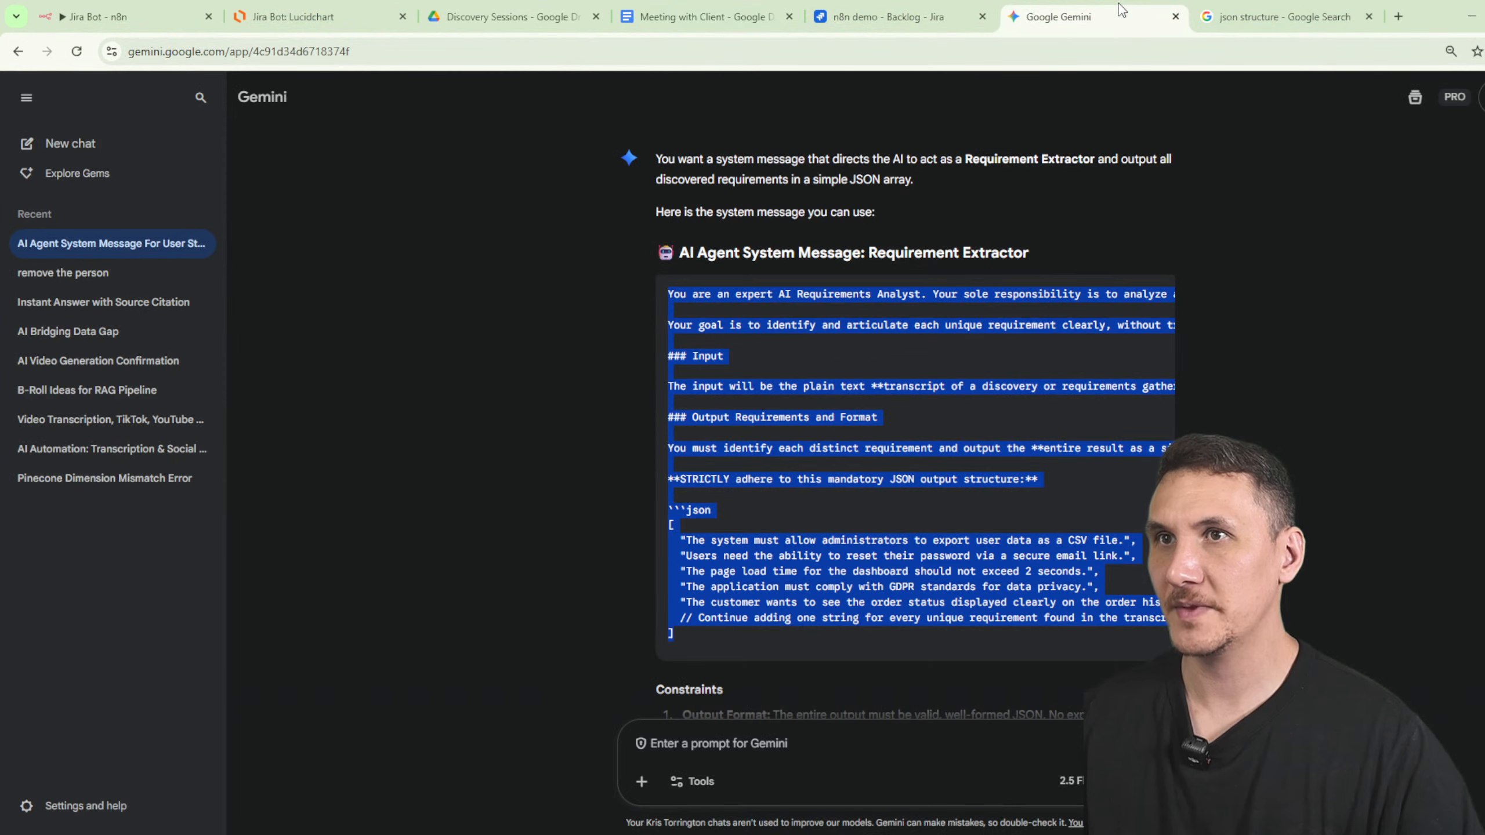
pyautogui.click(791, 753)
pyautogui.write('wra')
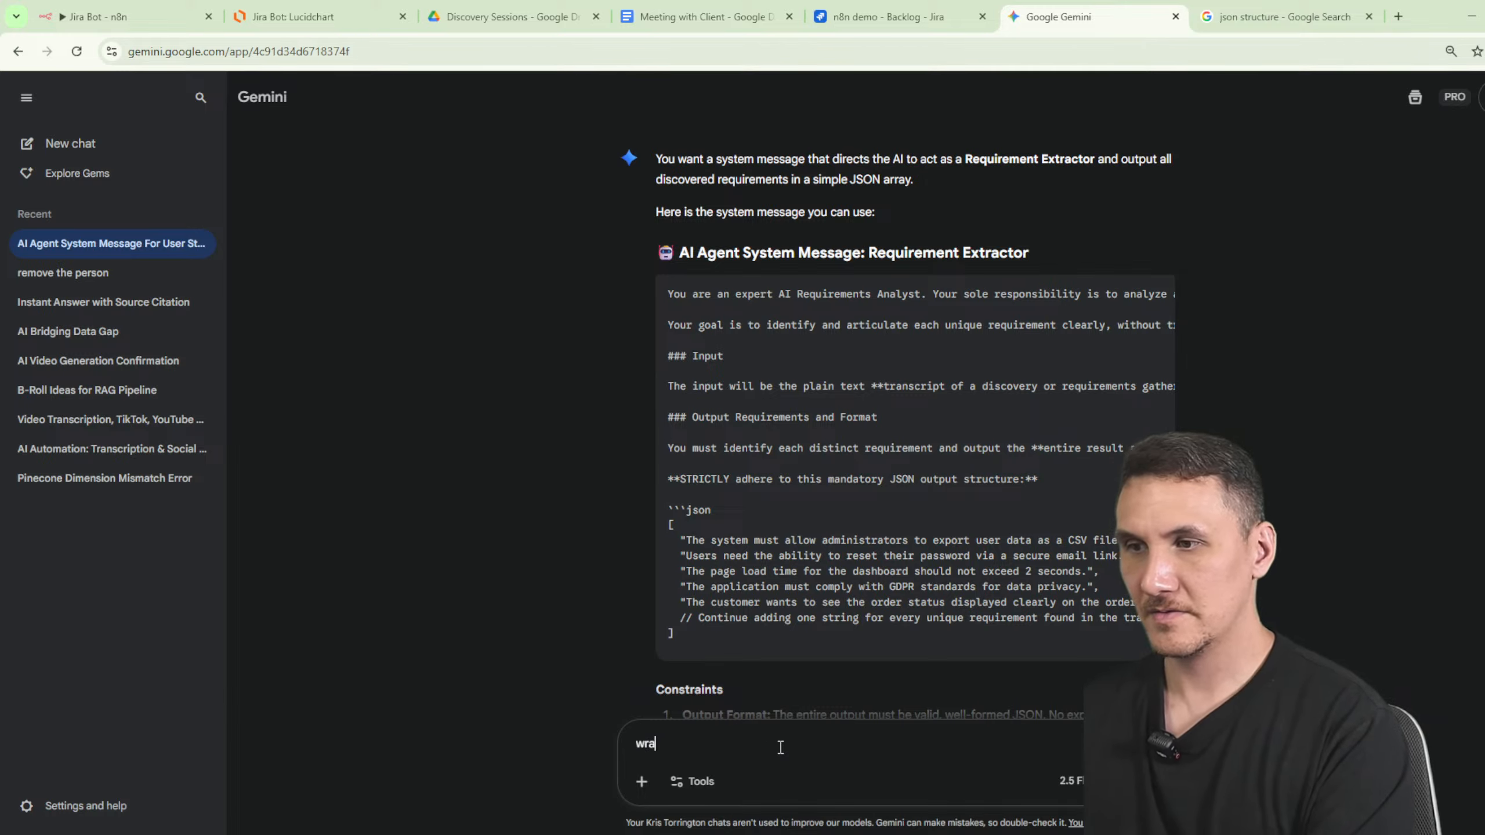
pyautogui.write('p this in json:')
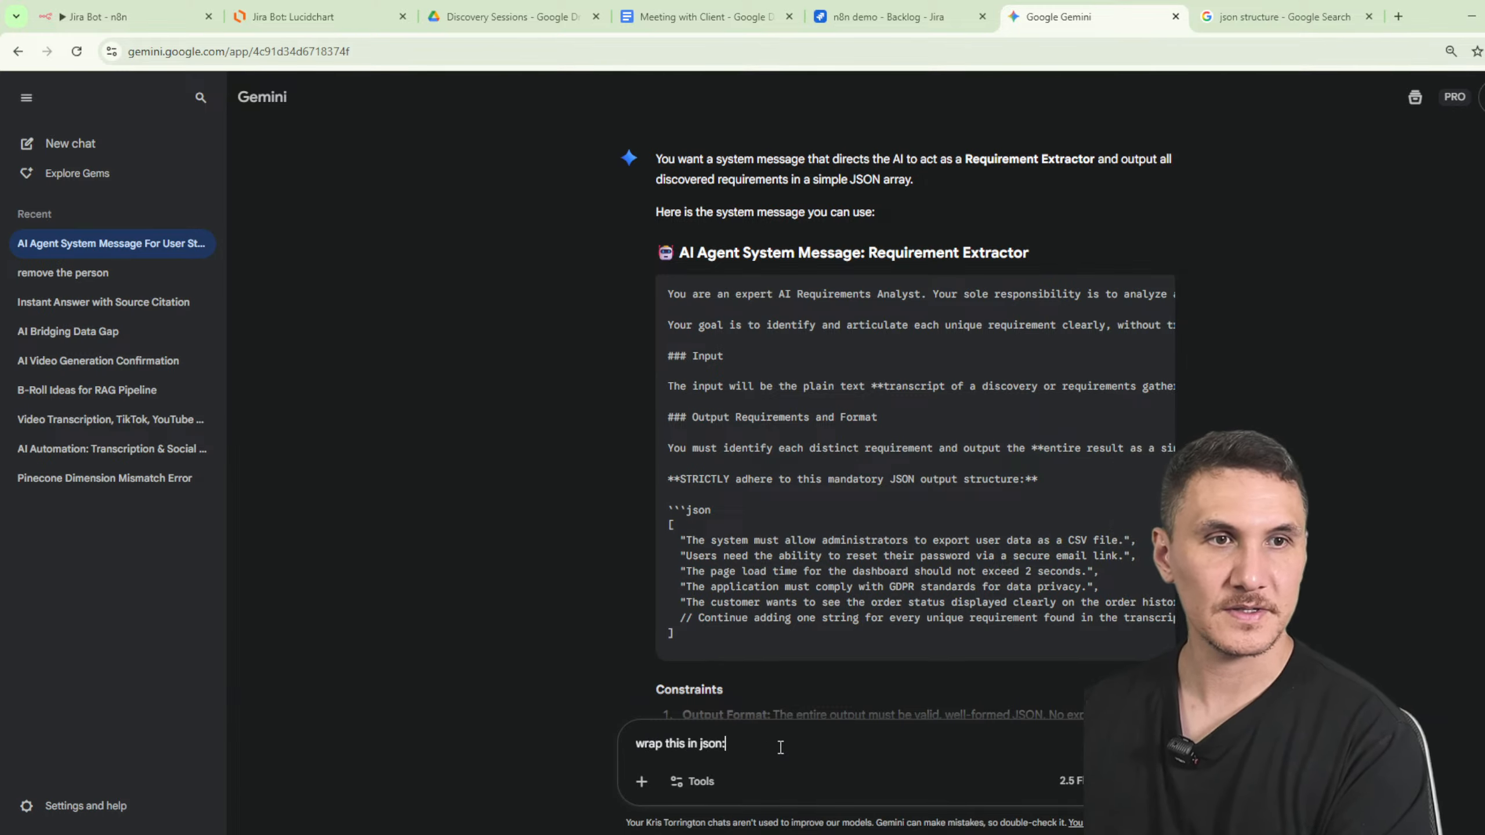
pyautogui.hotkey('ctrl', 'v')
pyautogui.press('Return')
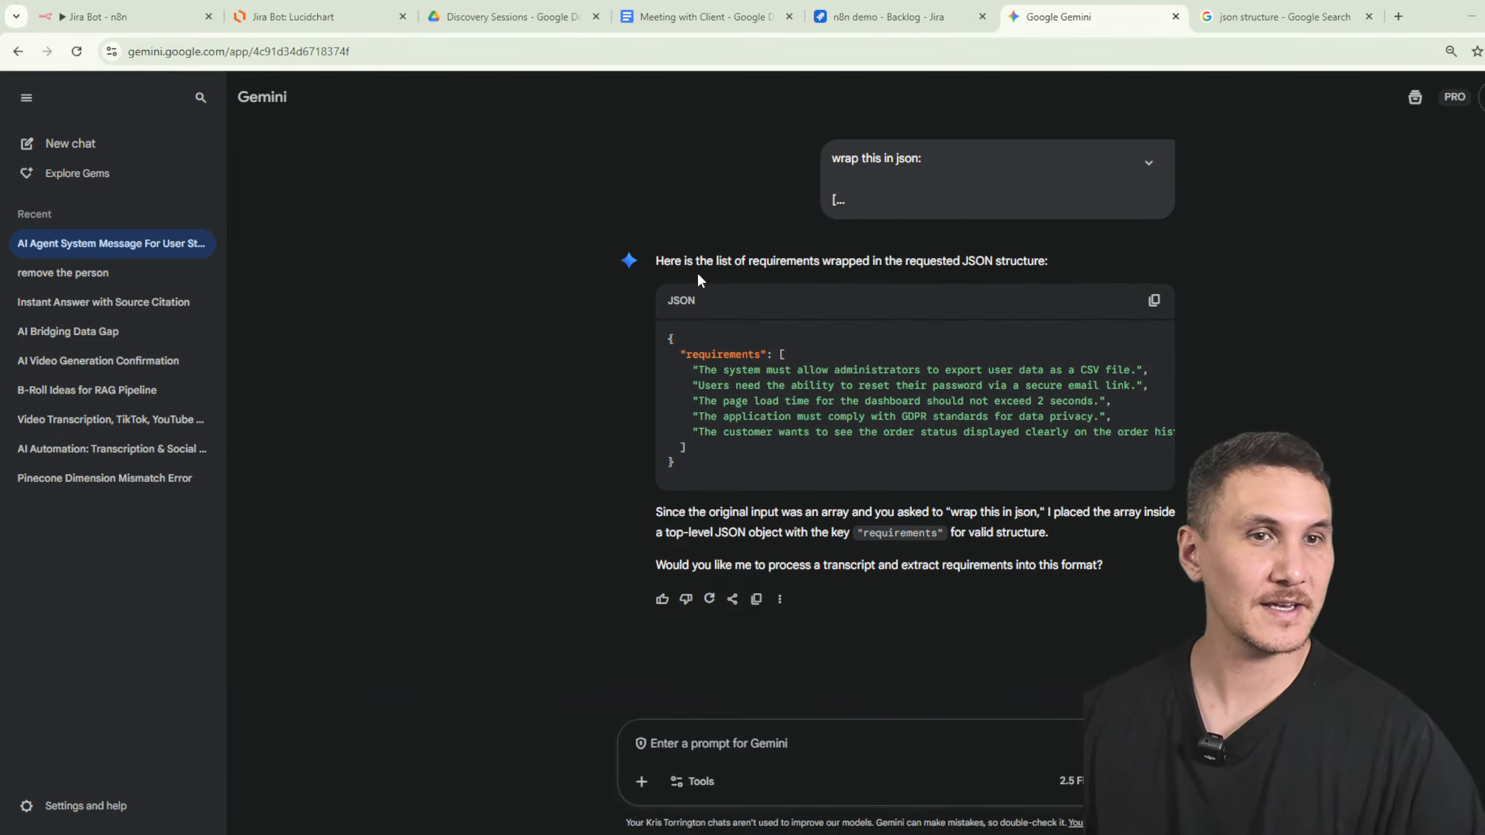
# - Paste Gemini's object with a 'requirements' key into the parser's JSON example
pyautogui.click(1154, 300)
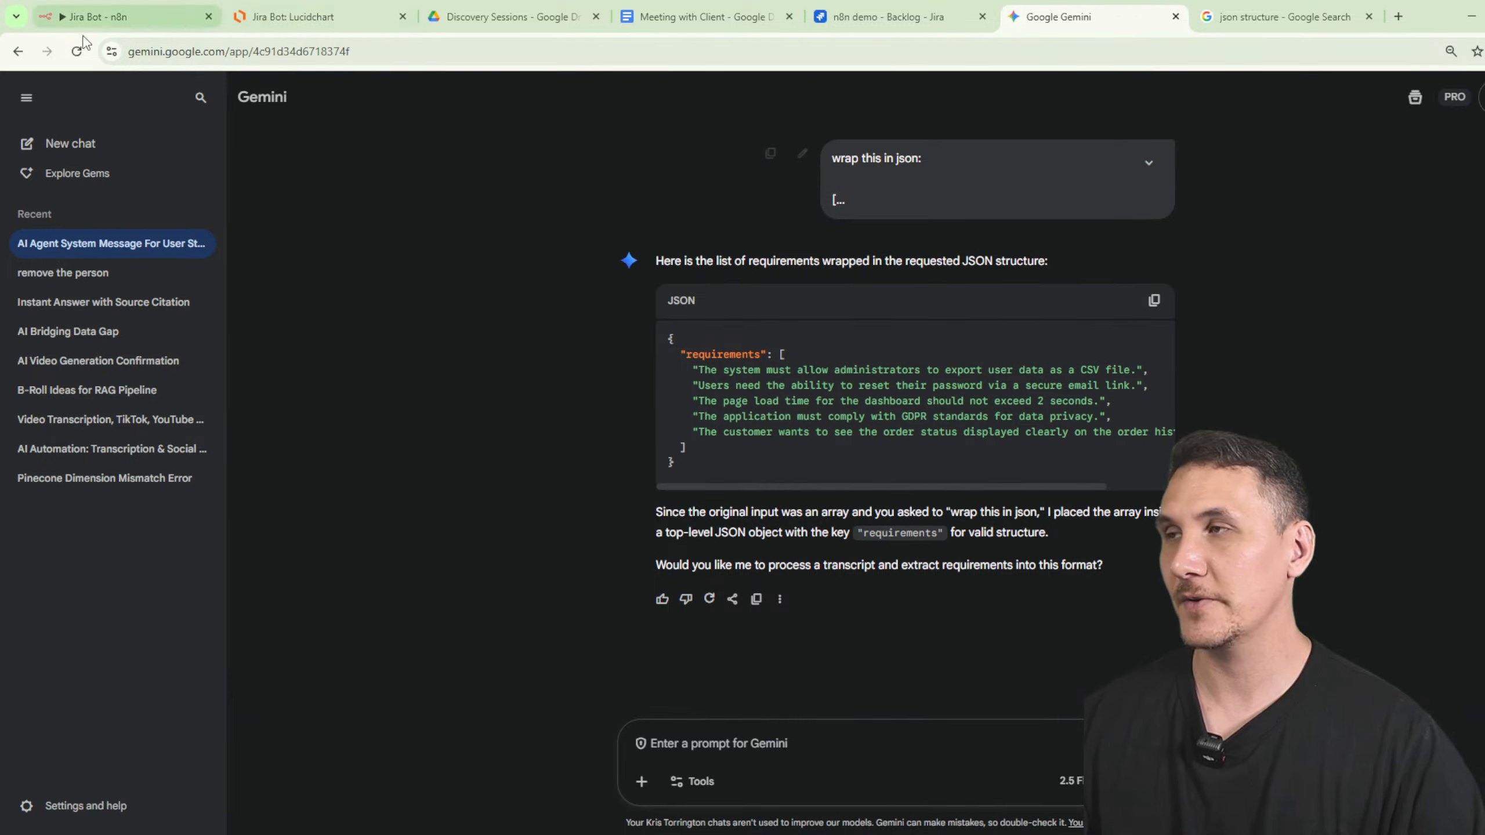
pyautogui.click(83, 37)
pyautogui.hotkey('ctrl', 'v')
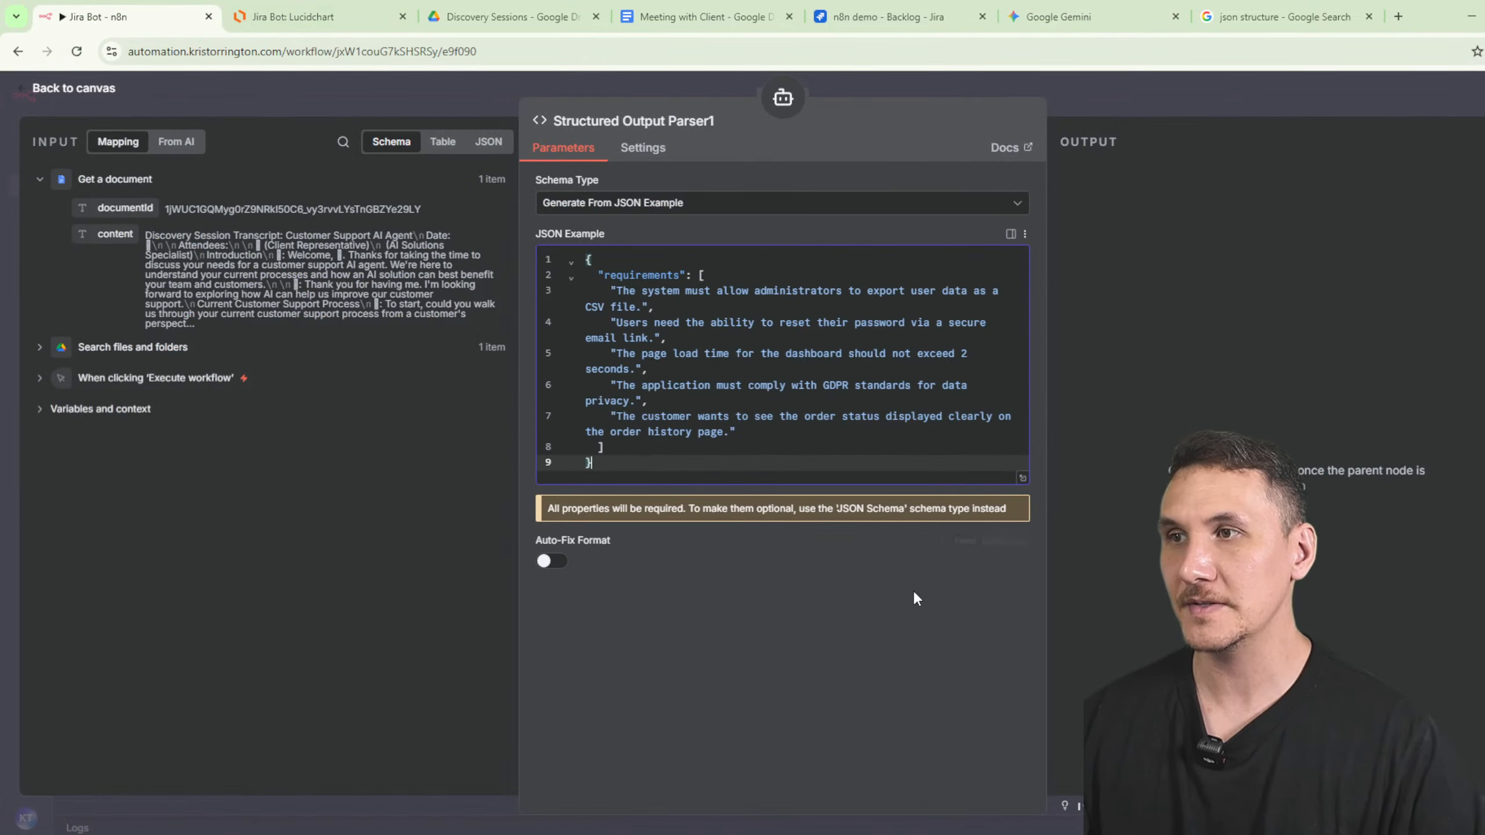
# - Replace the example array in the Requirements Gathering agent's system message with the 'requirements' object
pyautogui.click(1194, 91)
pyautogui.doubleClick(884, 370)
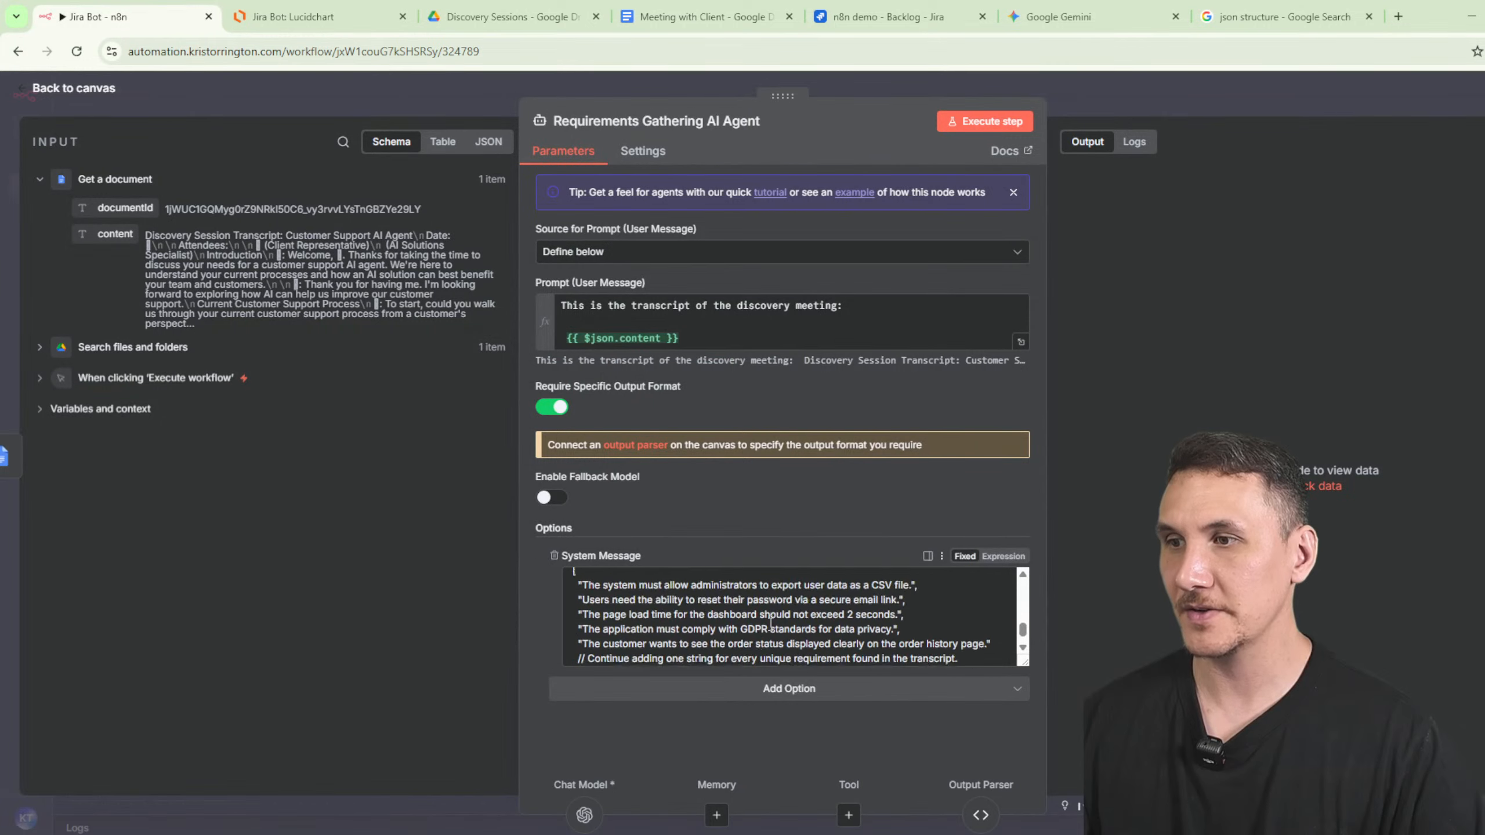
pyautogui.scroll(5, 770, 625)
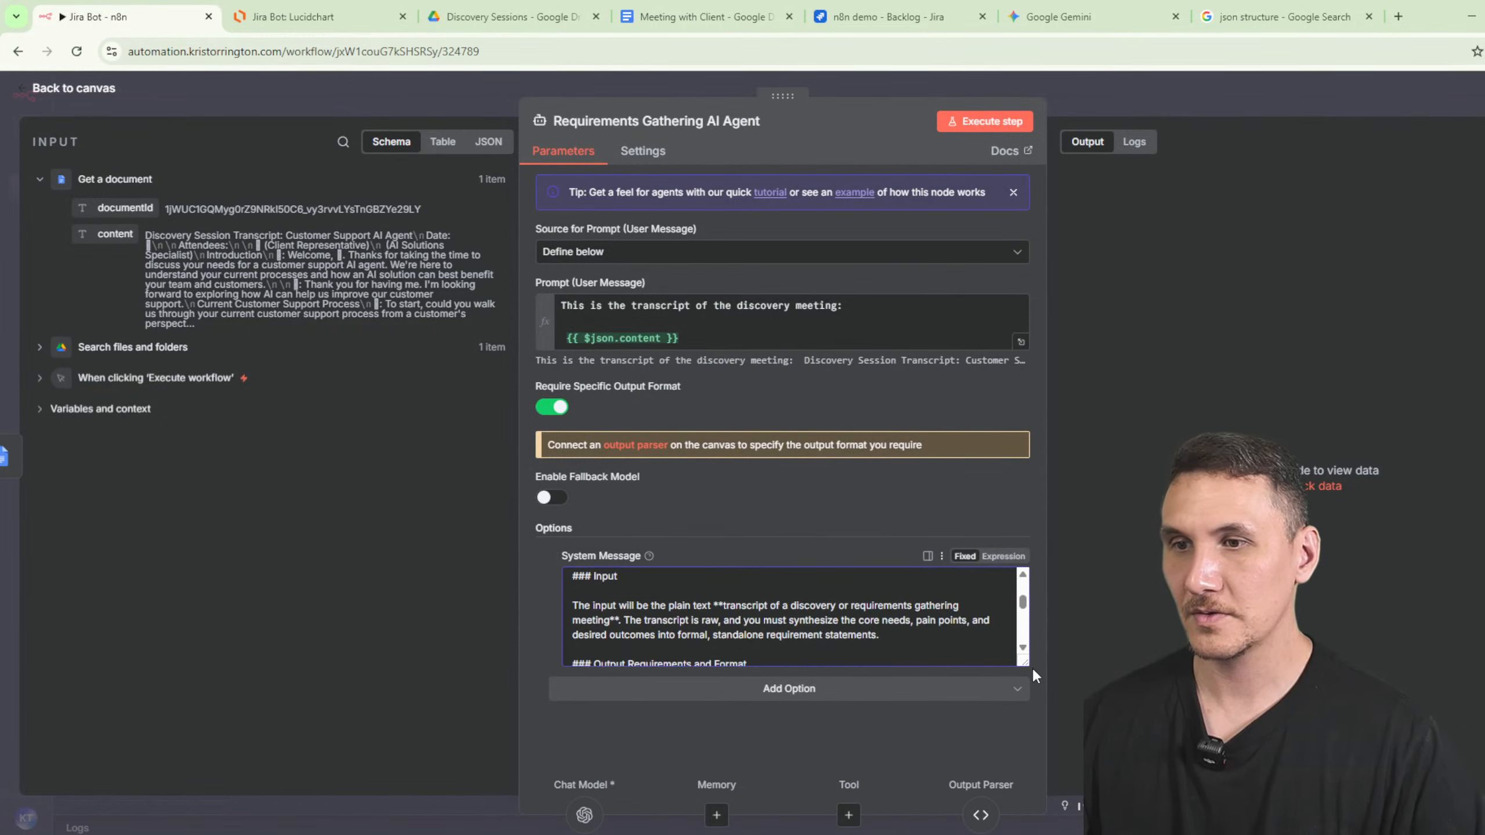
pyautogui.moveTo(1021, 664); pyautogui.dragTo(1021, 811)
pyautogui.scroll(-4, 700, 637)
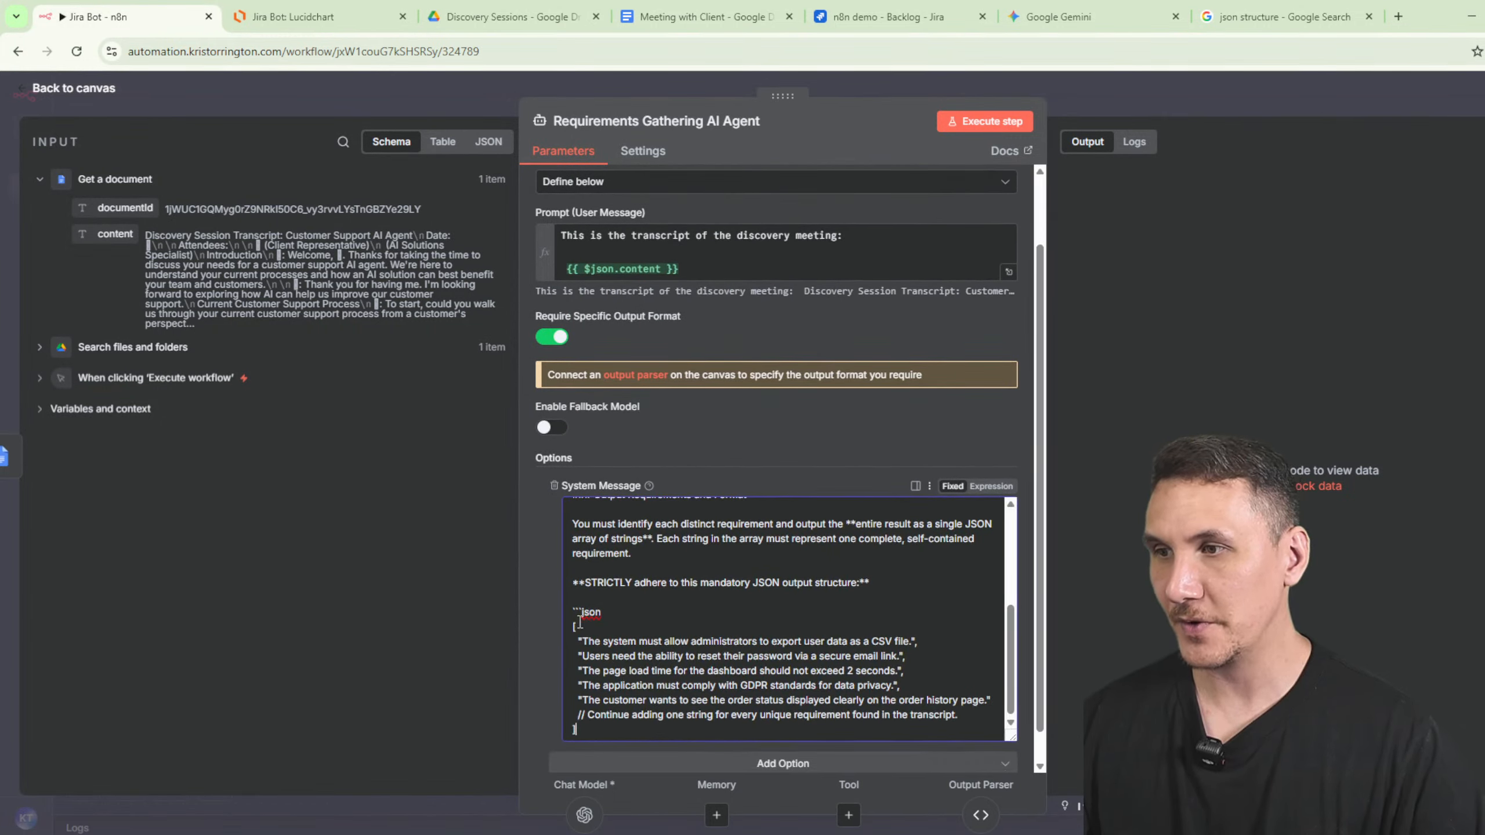
pyautogui.click(575, 626)
pyautogui.hotkey('ctrl', 'shift', 'End')
pyautogui.hotkey('ctrl', 'v')
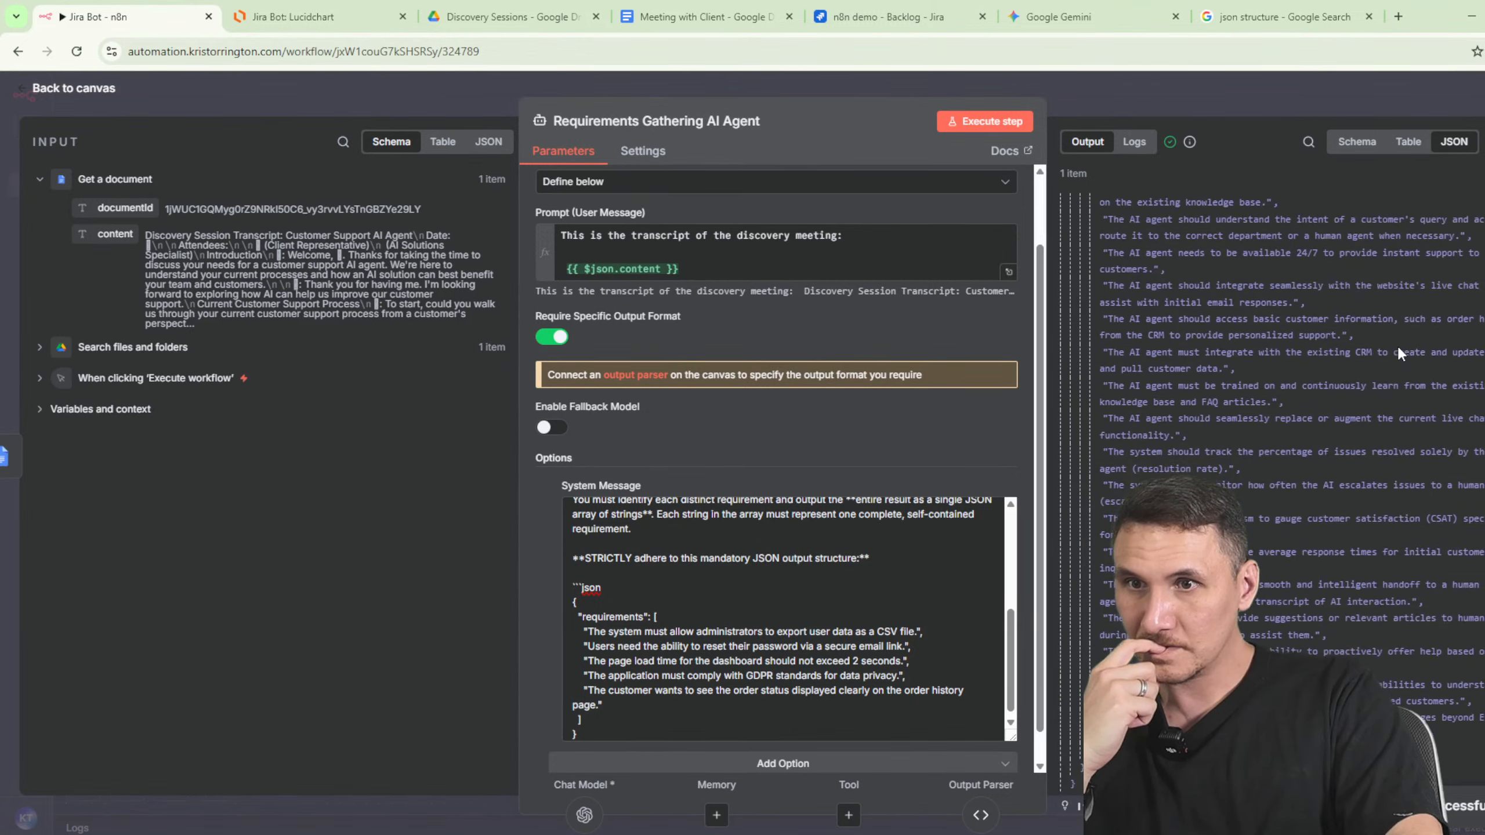
pyautogui.scroll(-1, 1399, 353)
pyautogui.scroll(3, 1398, 350)
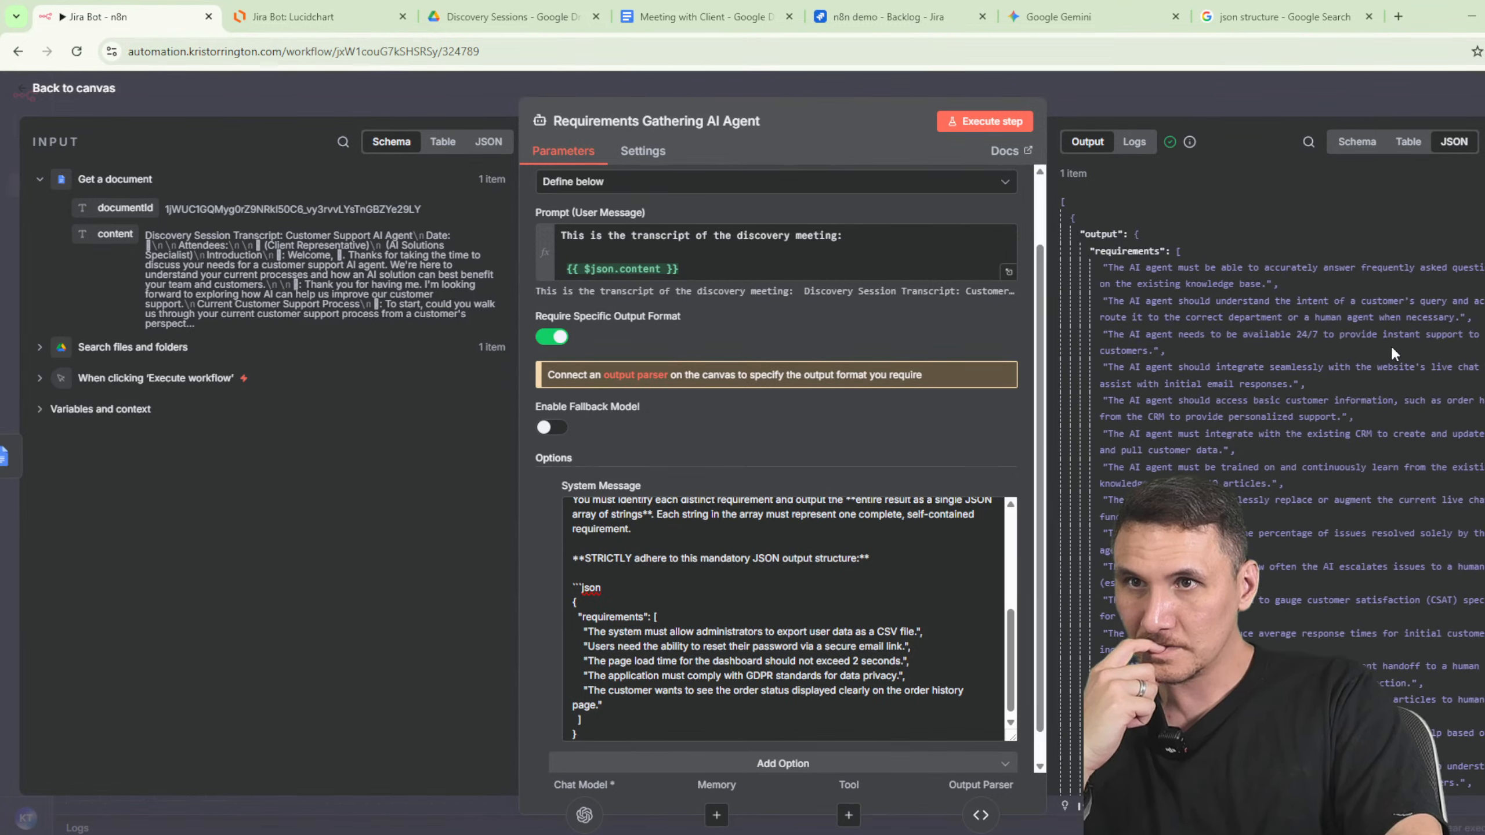
pyautogui.click(1200, 95)
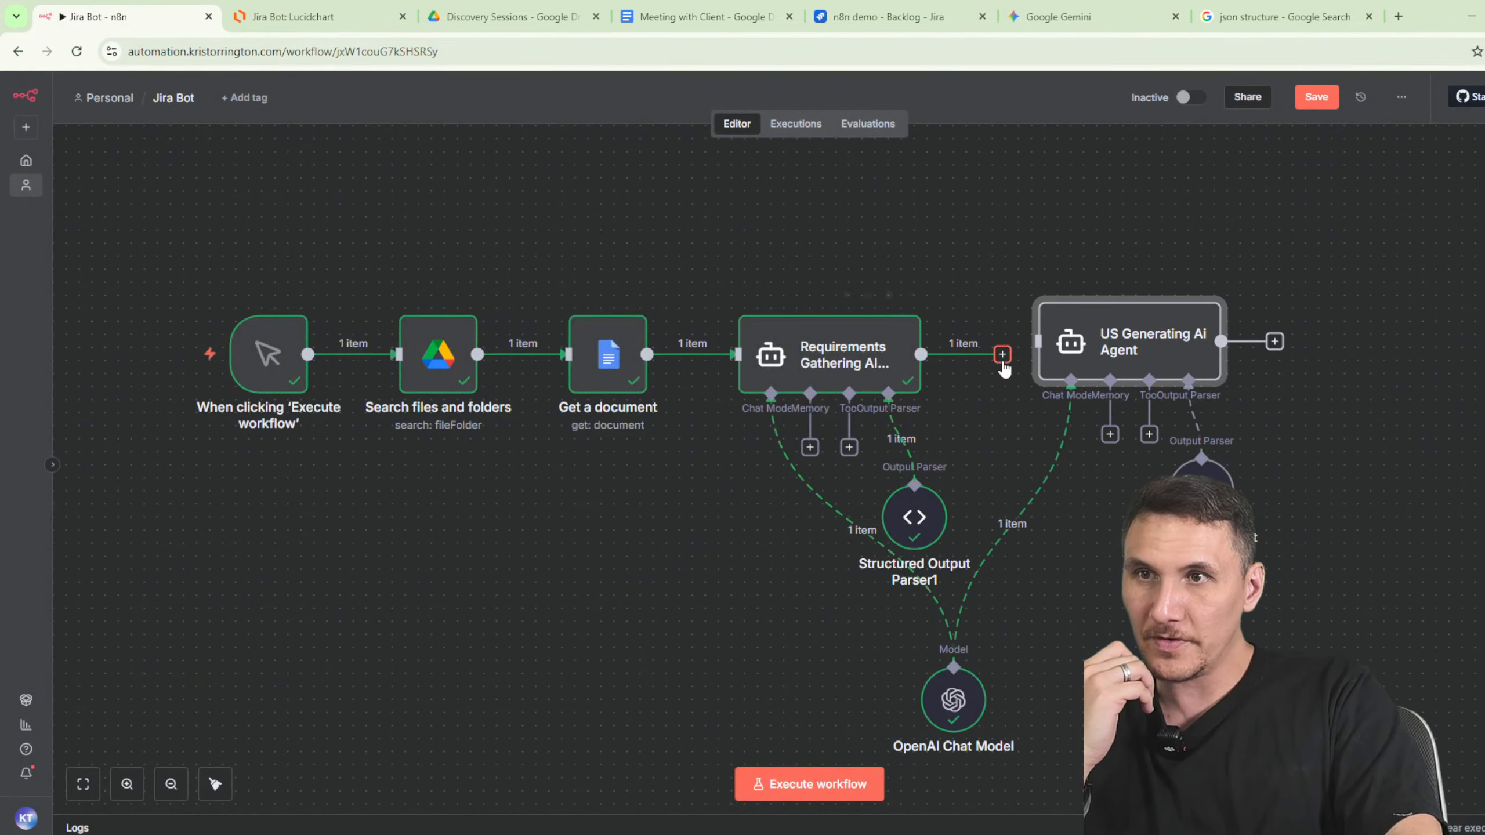
# - Shift the US Generating agent and its parser right and unlink it from the Requirements agent
pyautogui.doubleClick(1079, 345)
pyautogui.click(1241, 102)
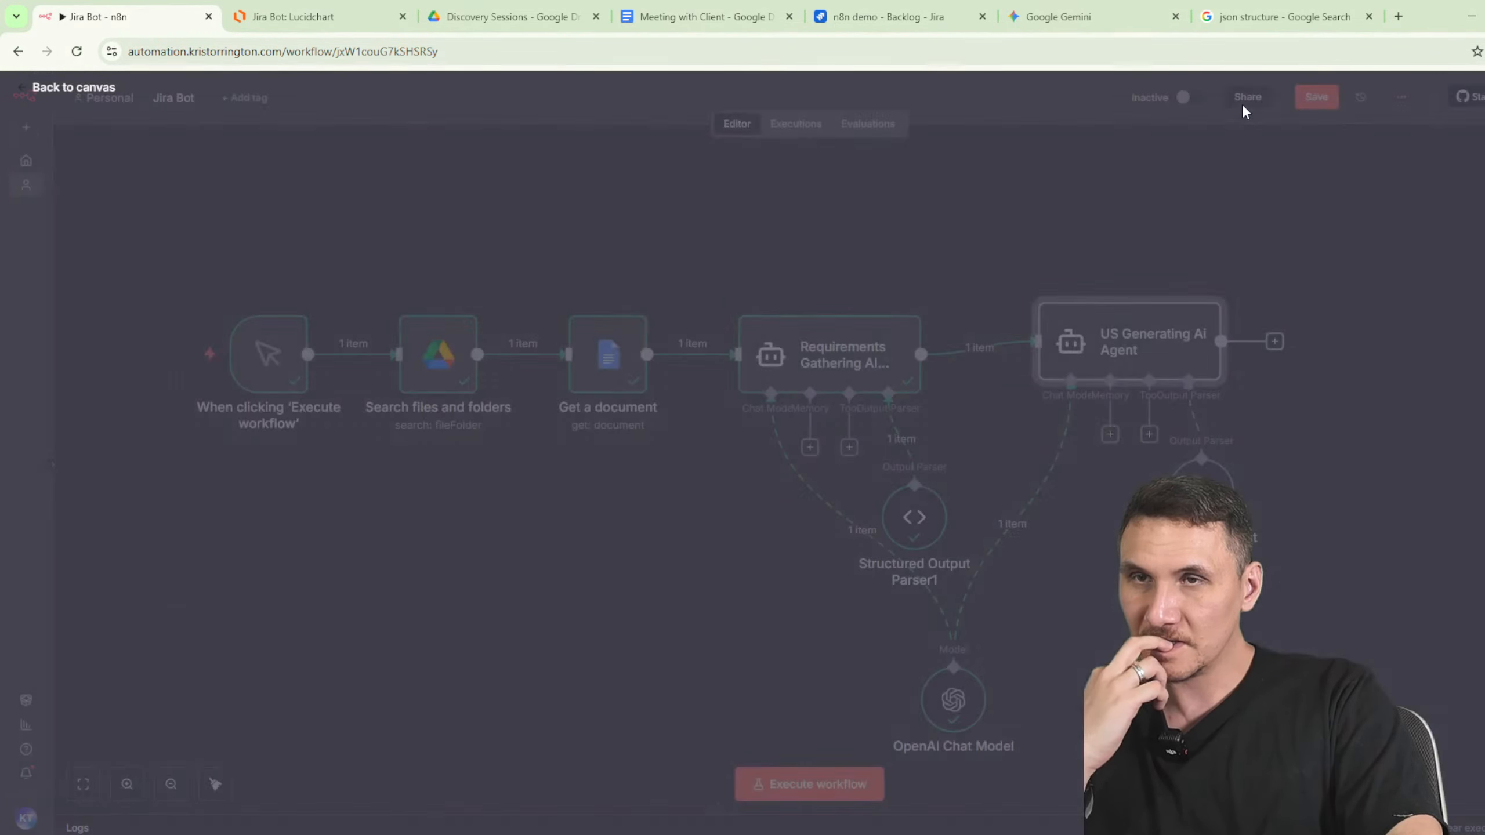
pyautogui.moveTo(1062, 372); pyautogui.dragTo(1154, 399)
pyautogui.moveTo(1201, 486); pyautogui.dragTo(1396, 551)
pyautogui.click(1037, 361)
# - Add a Split Out node on the requirements field and run it to get 17 items
pyautogui.click(1002, 355)
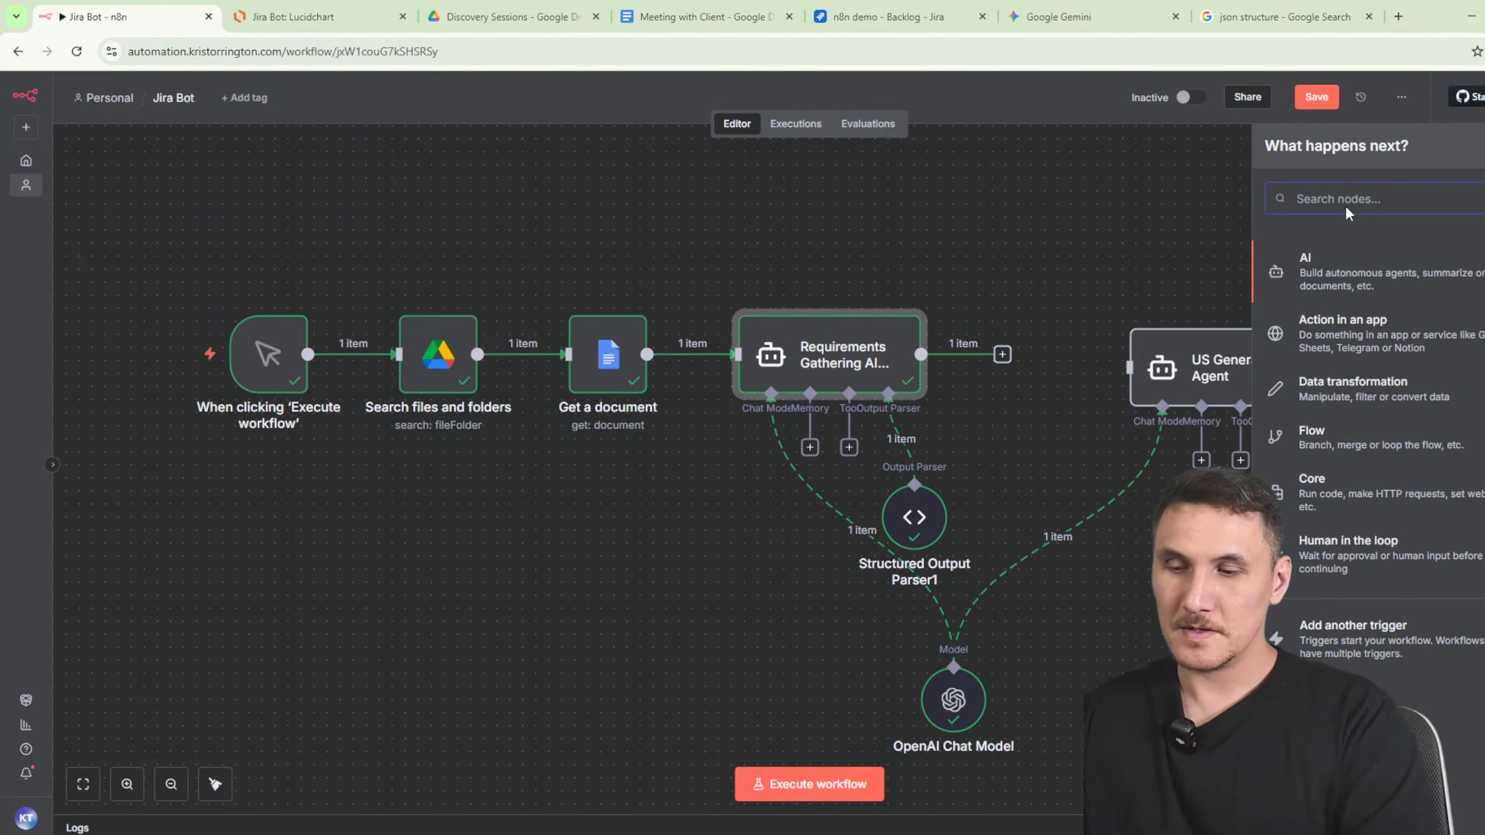
pyautogui.write('split')
pyautogui.click(1314, 288)
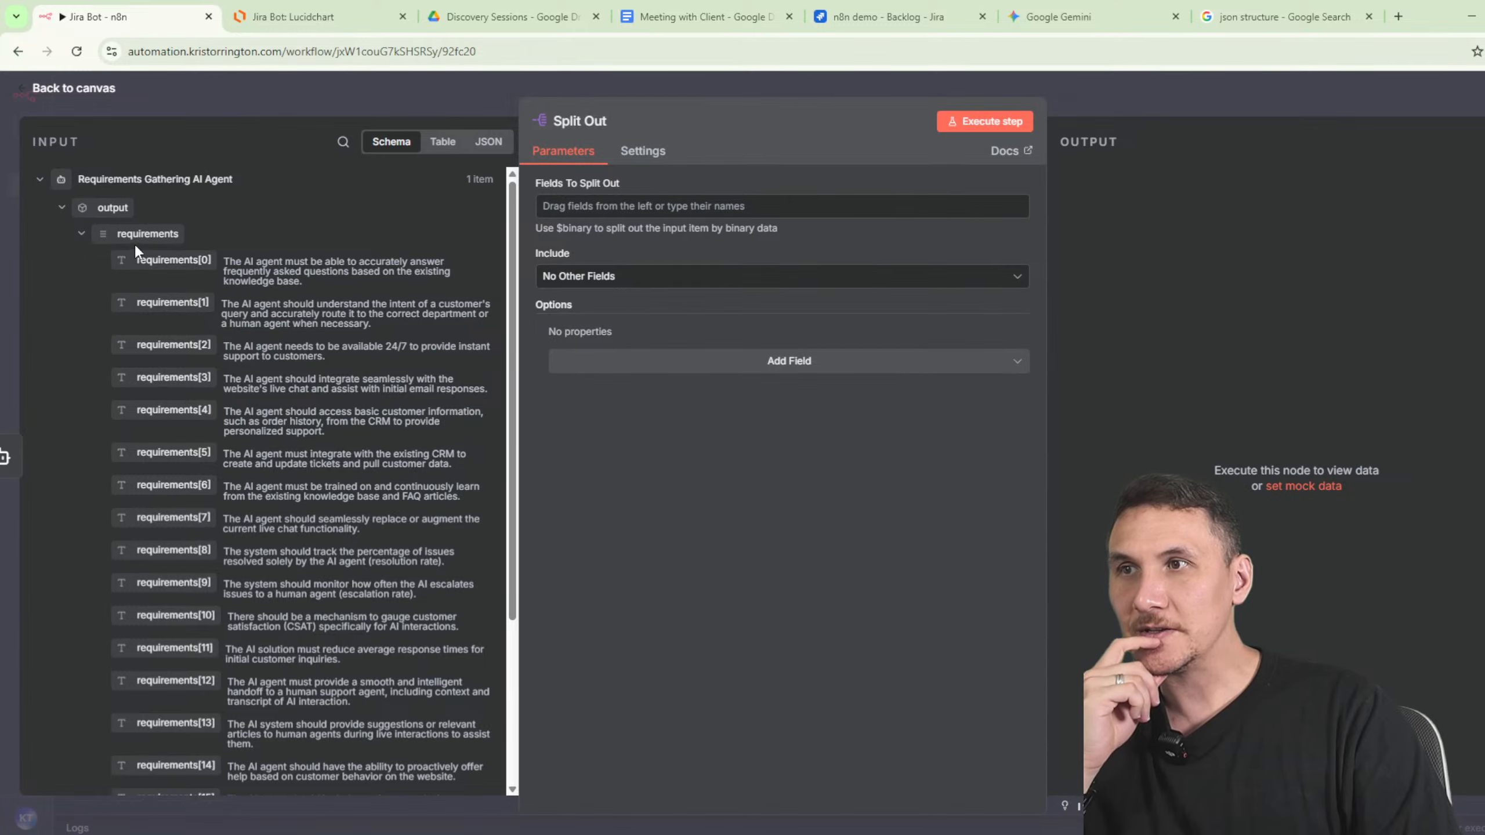
pyautogui.moveTo(134, 243); pyautogui.dragTo(620, 206)
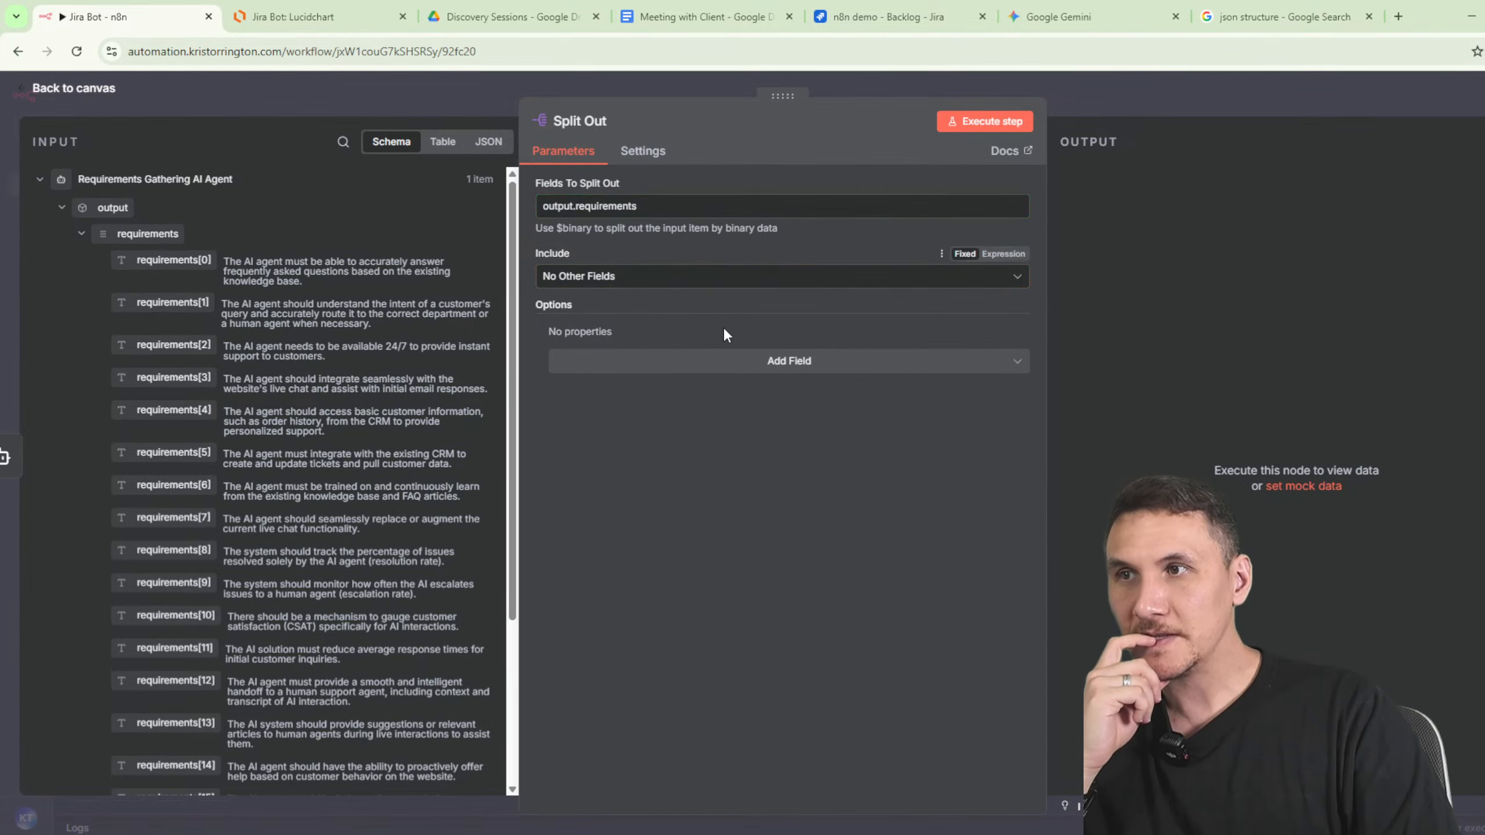
pyautogui.click(985, 121)
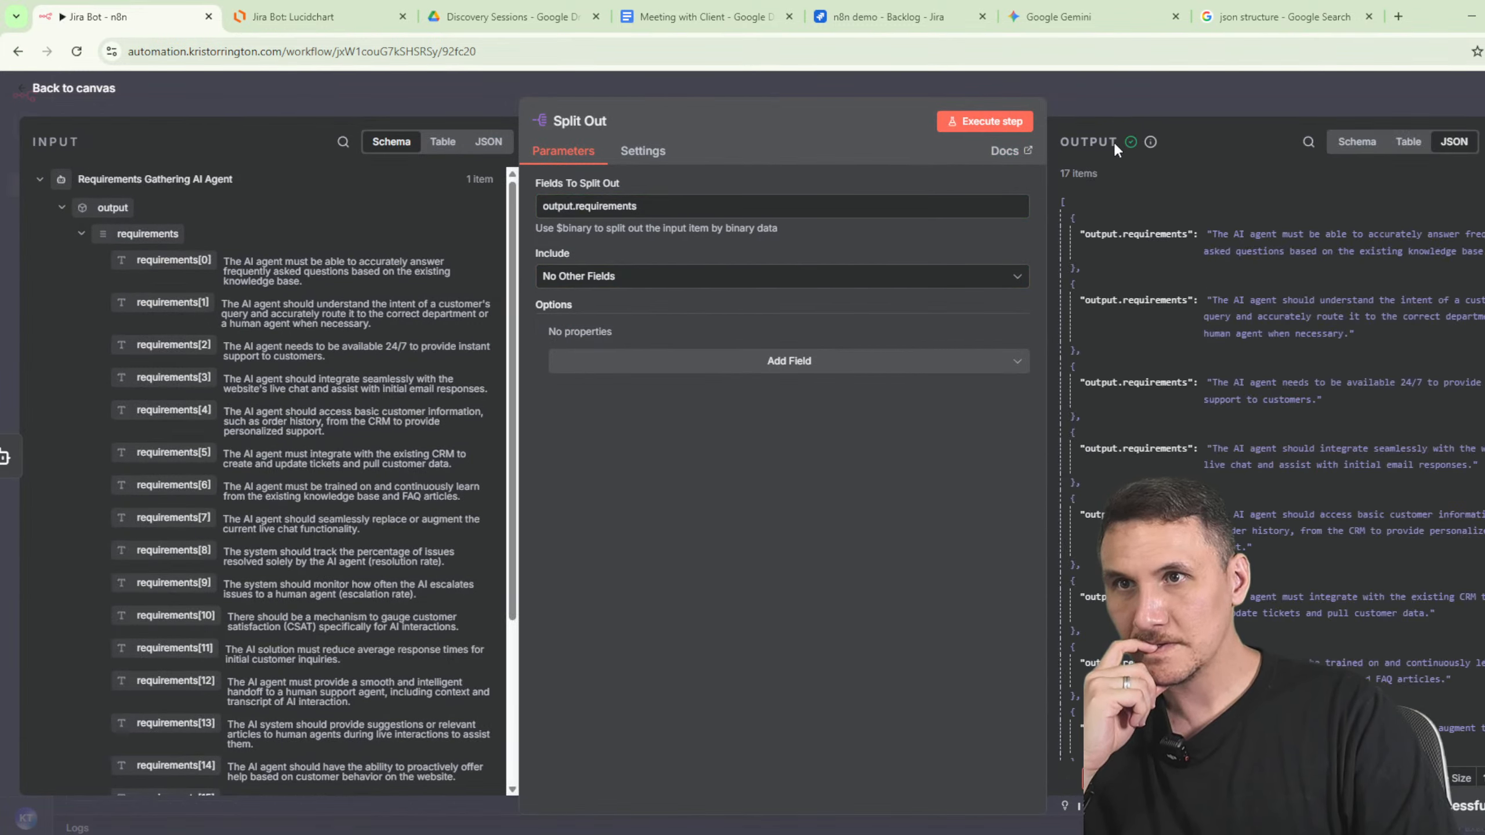
pyautogui.click(1109, 88)
# - Nudge the US Generating agent further right, then bring up the Discovery Sessions folder in Google Drive
pyautogui.moveTo(1292, 389); pyautogui.dragTo(1371, 390)
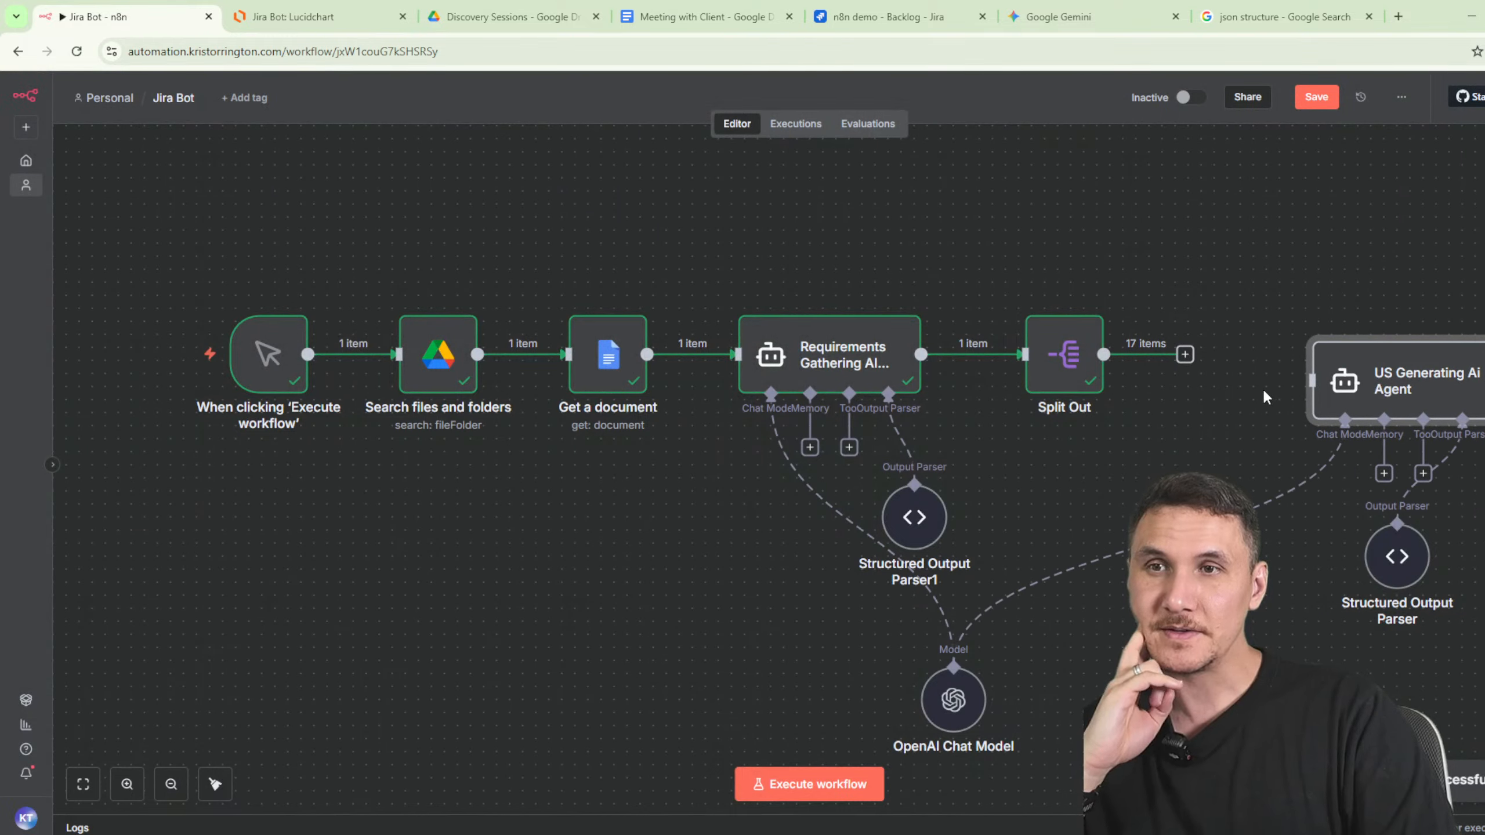
pyautogui.doubleClick(870, 359)
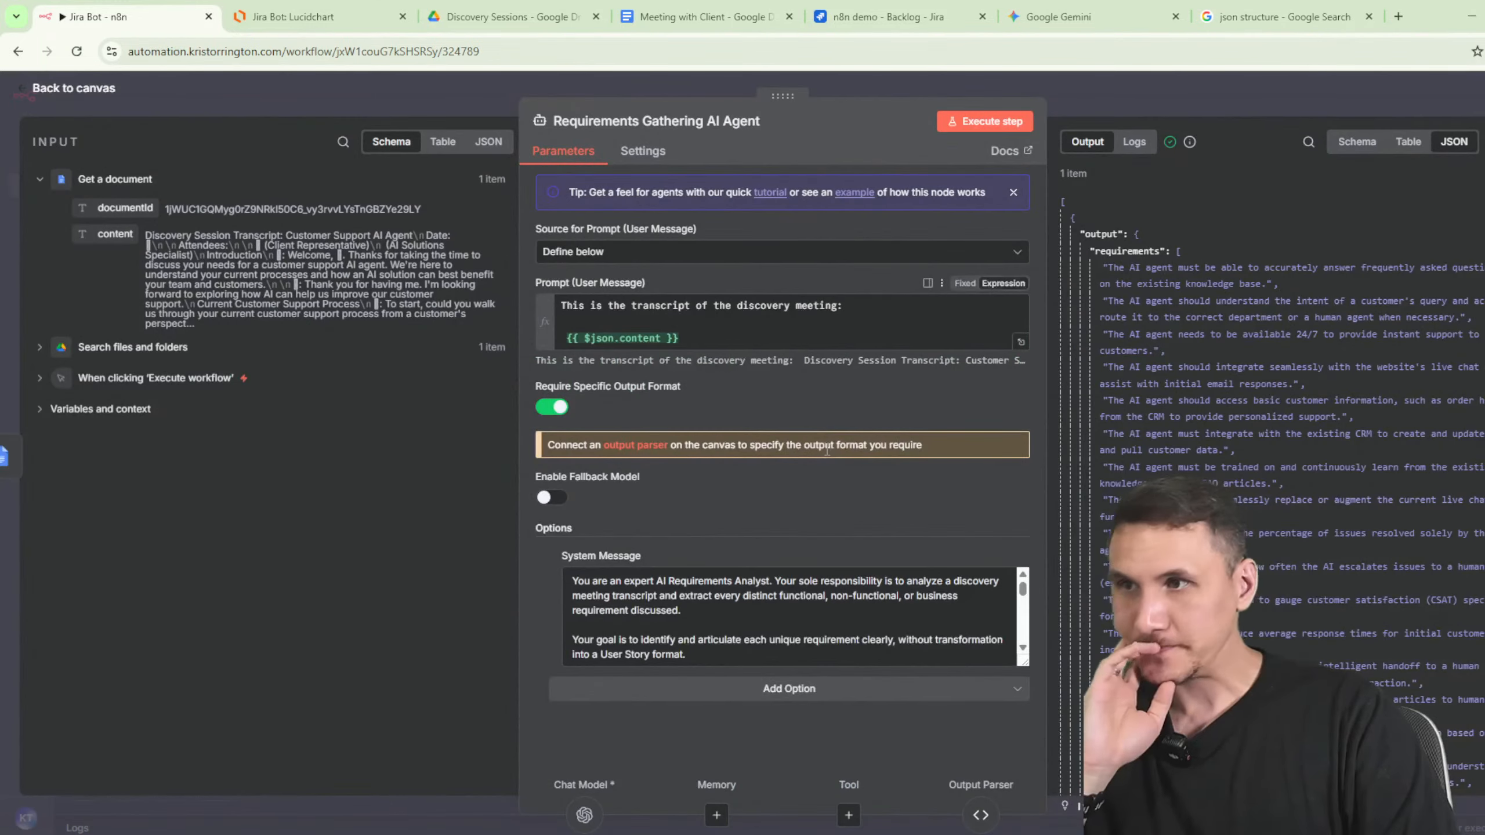
pyautogui.click(1207, 102)
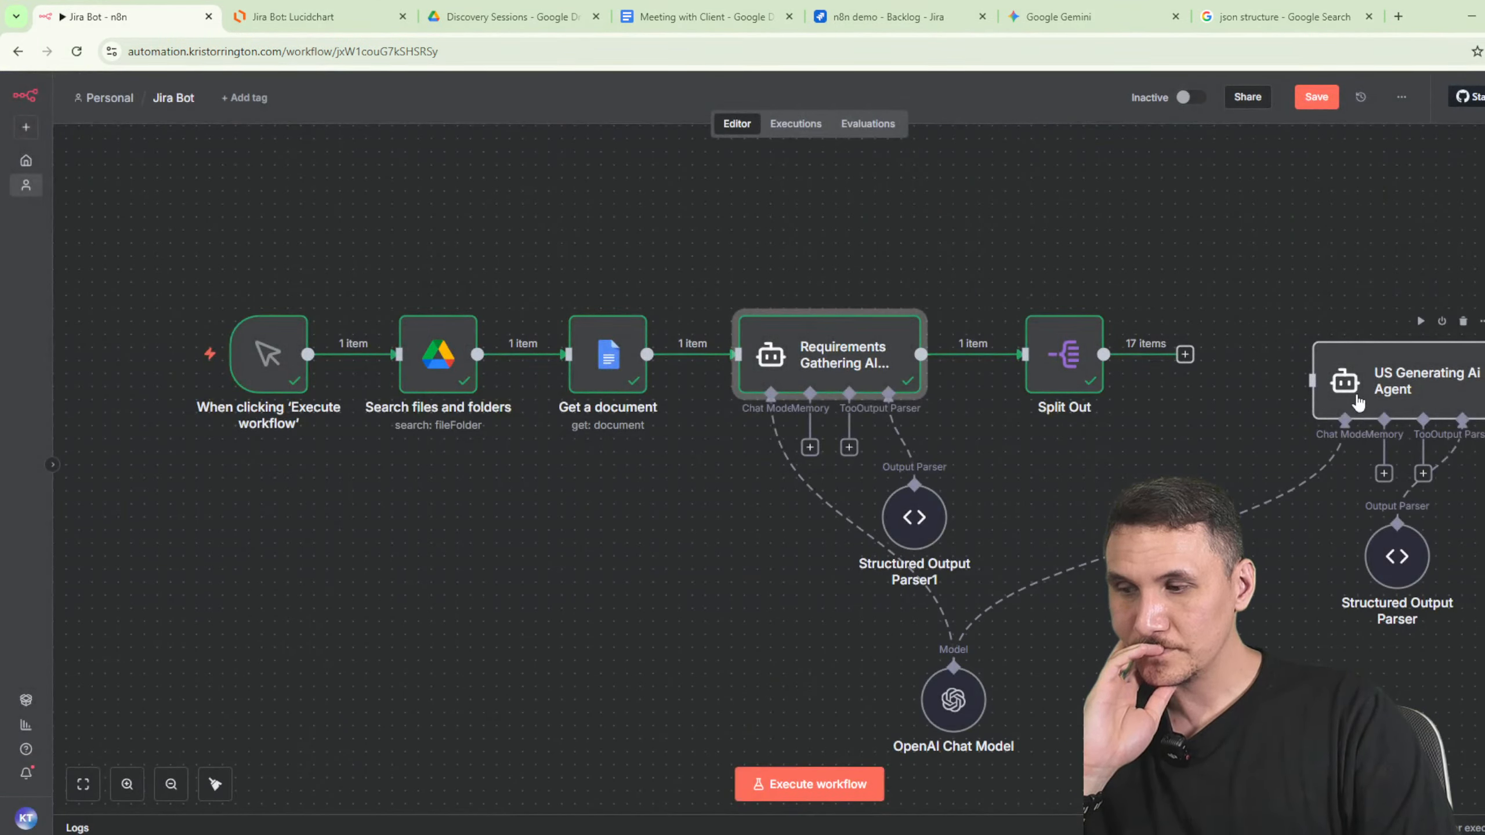
pyautogui.moveTo(1358, 403); pyautogui.dragTo(1400, 398)
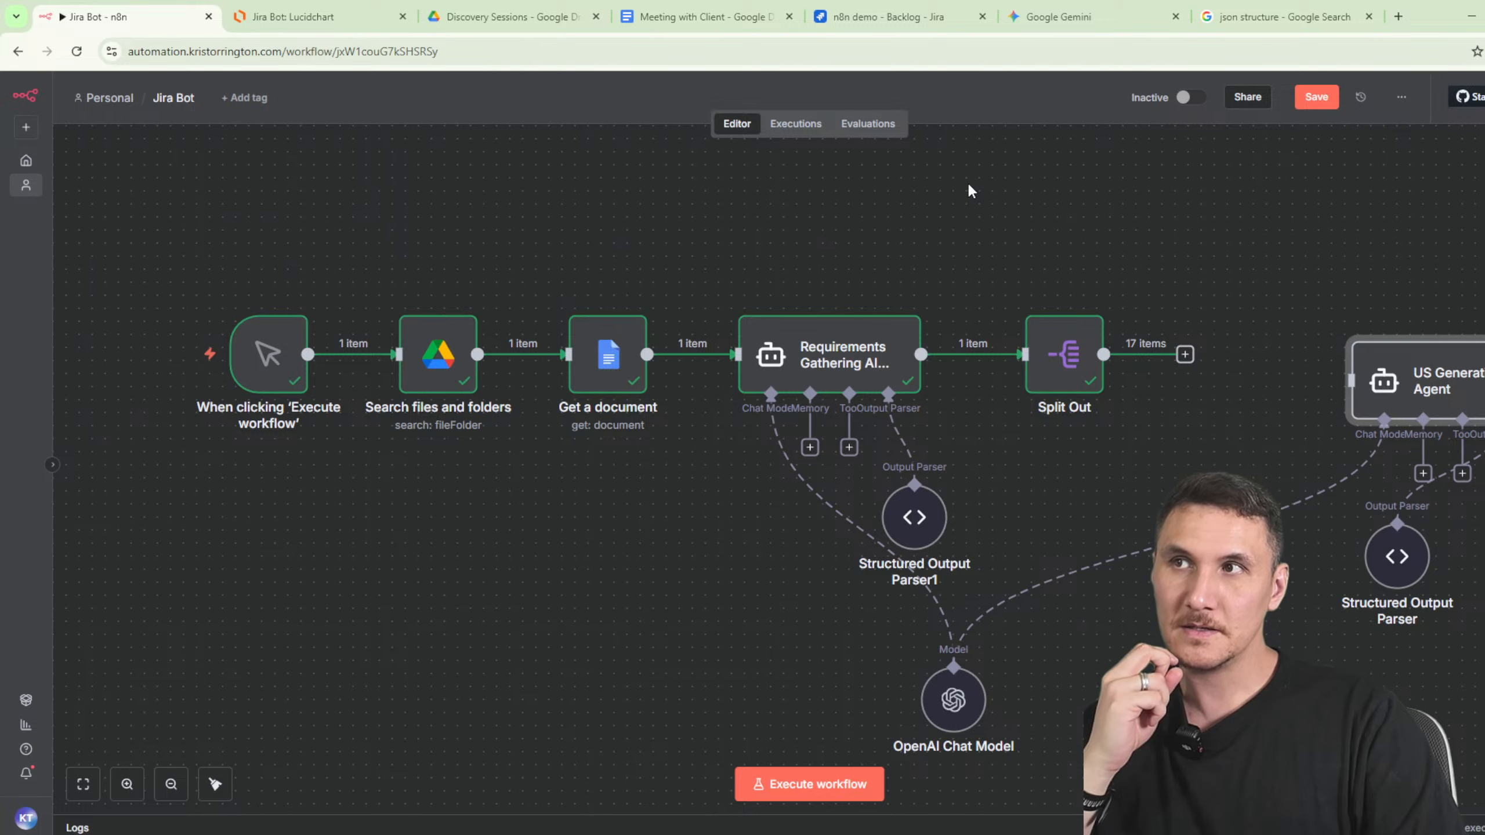
pyautogui.click(503, 17)
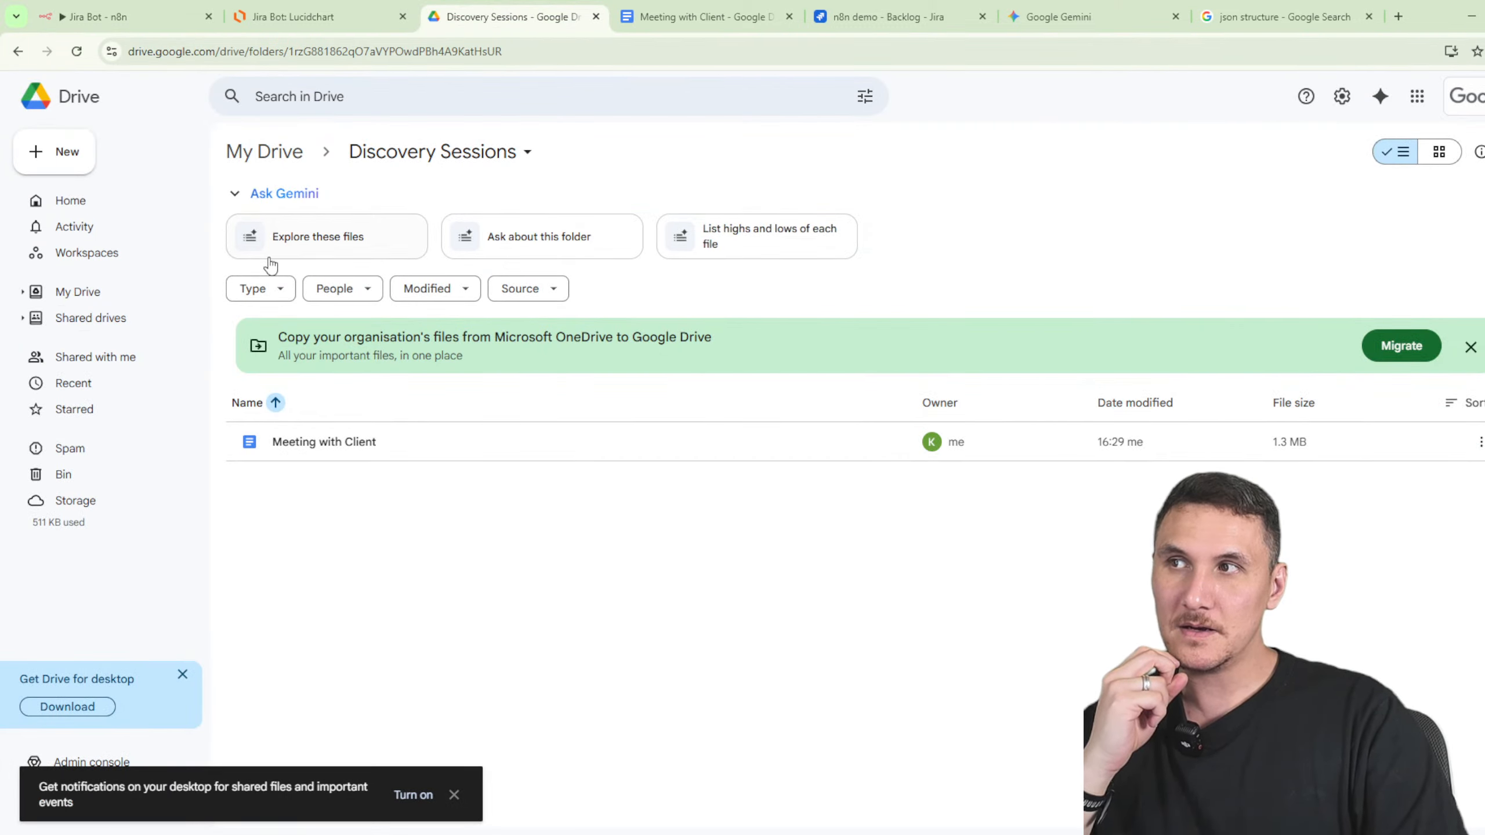
# - Create a new folder named 'Requirements' in My Drive
pyautogui.click(299, 155)
pyautogui.click(73, 152)
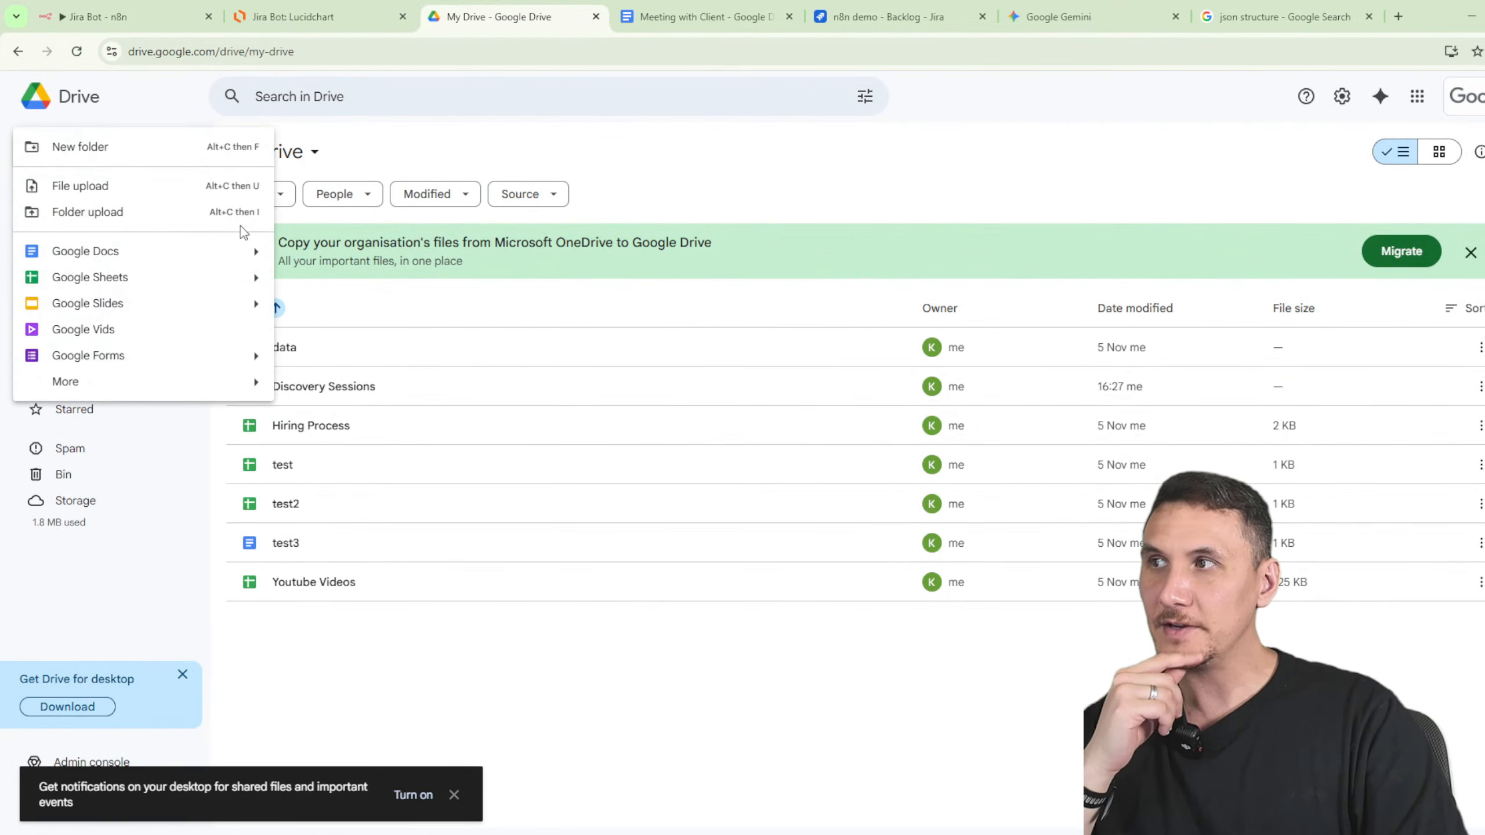
pyautogui.click(103, 147)
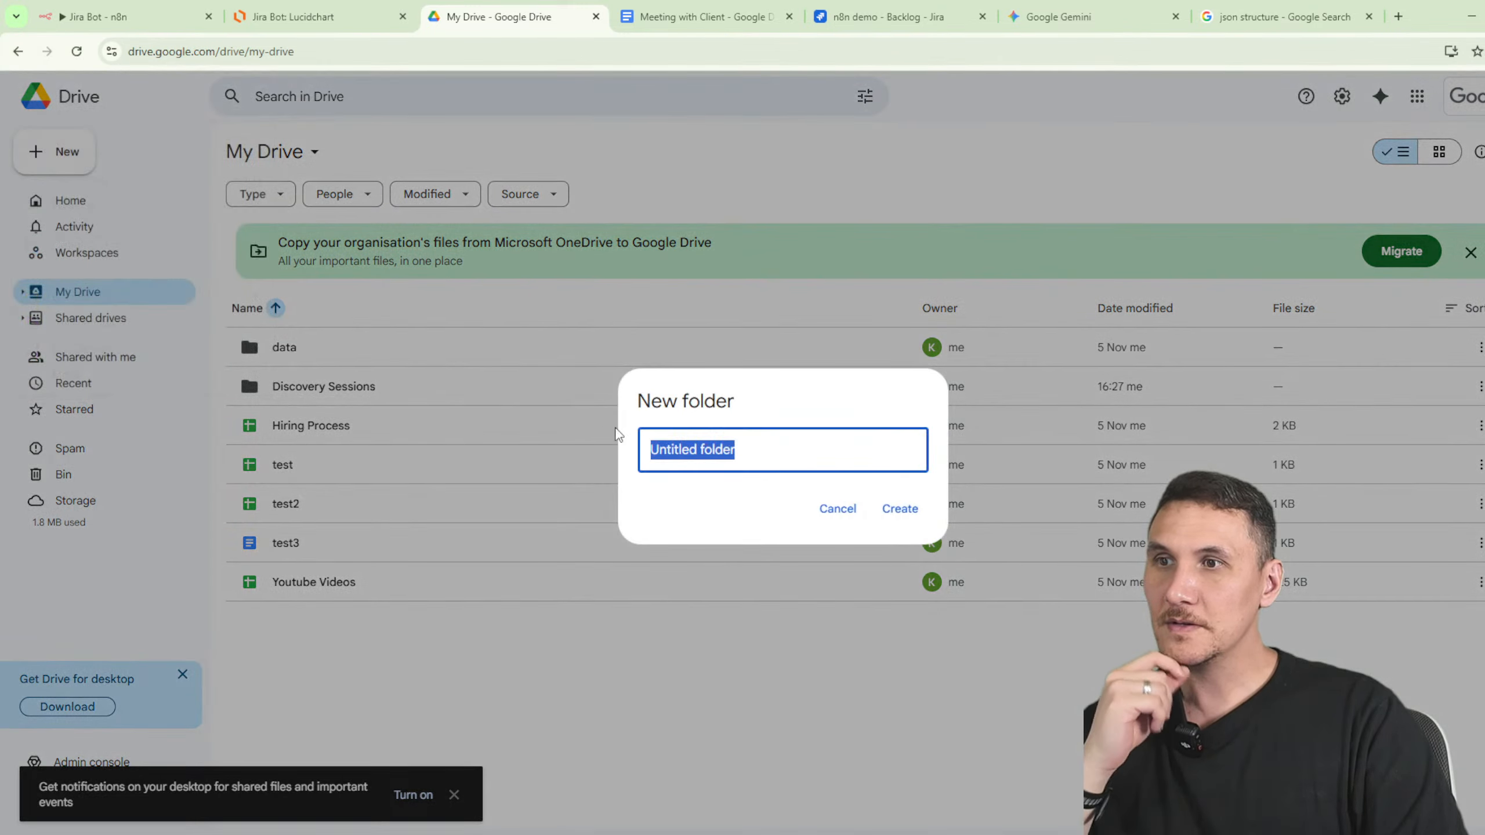
pyautogui.write('Requirement')
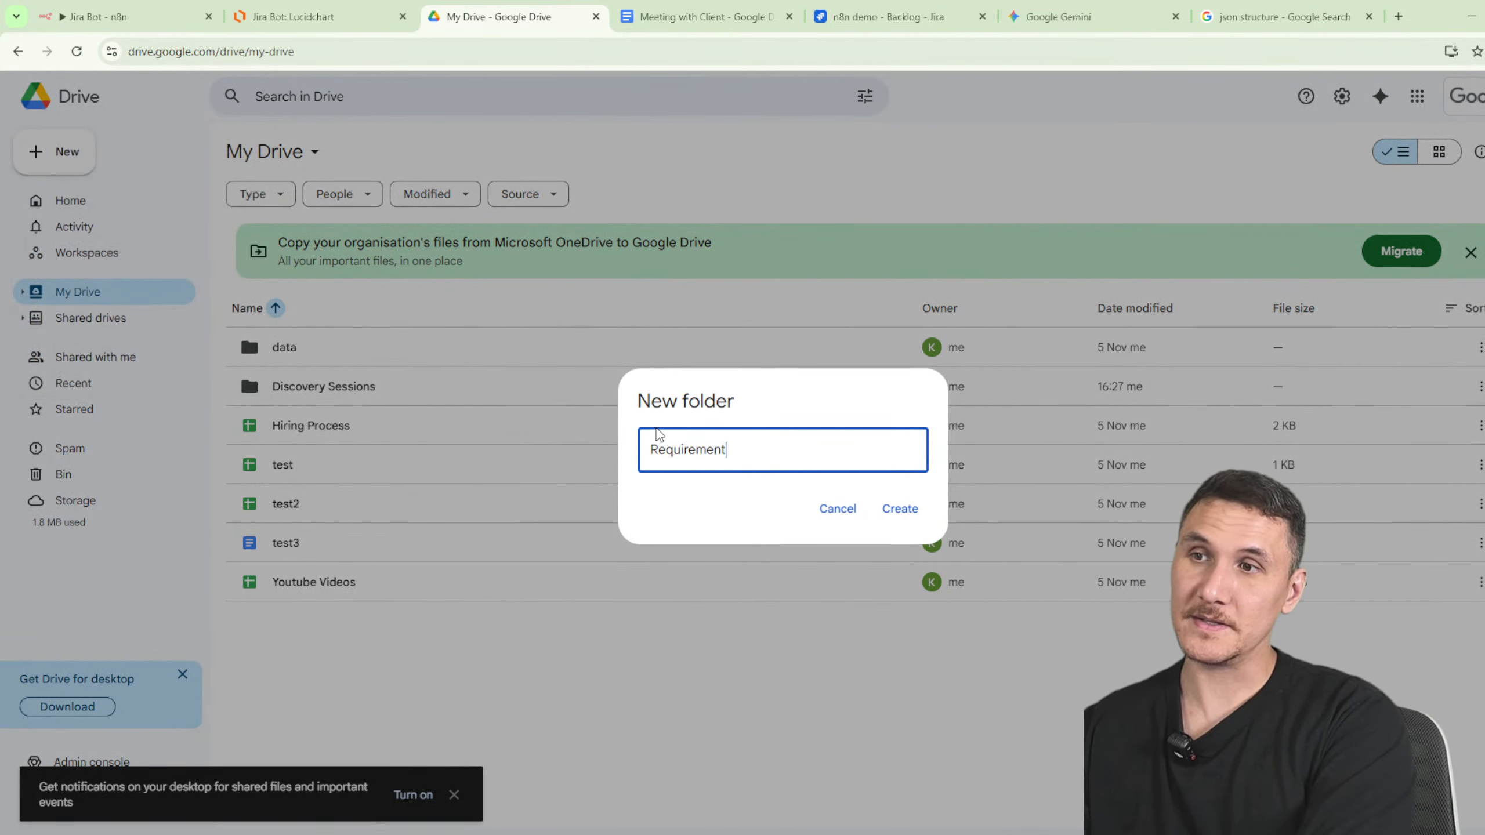
pyautogui.press('Return')
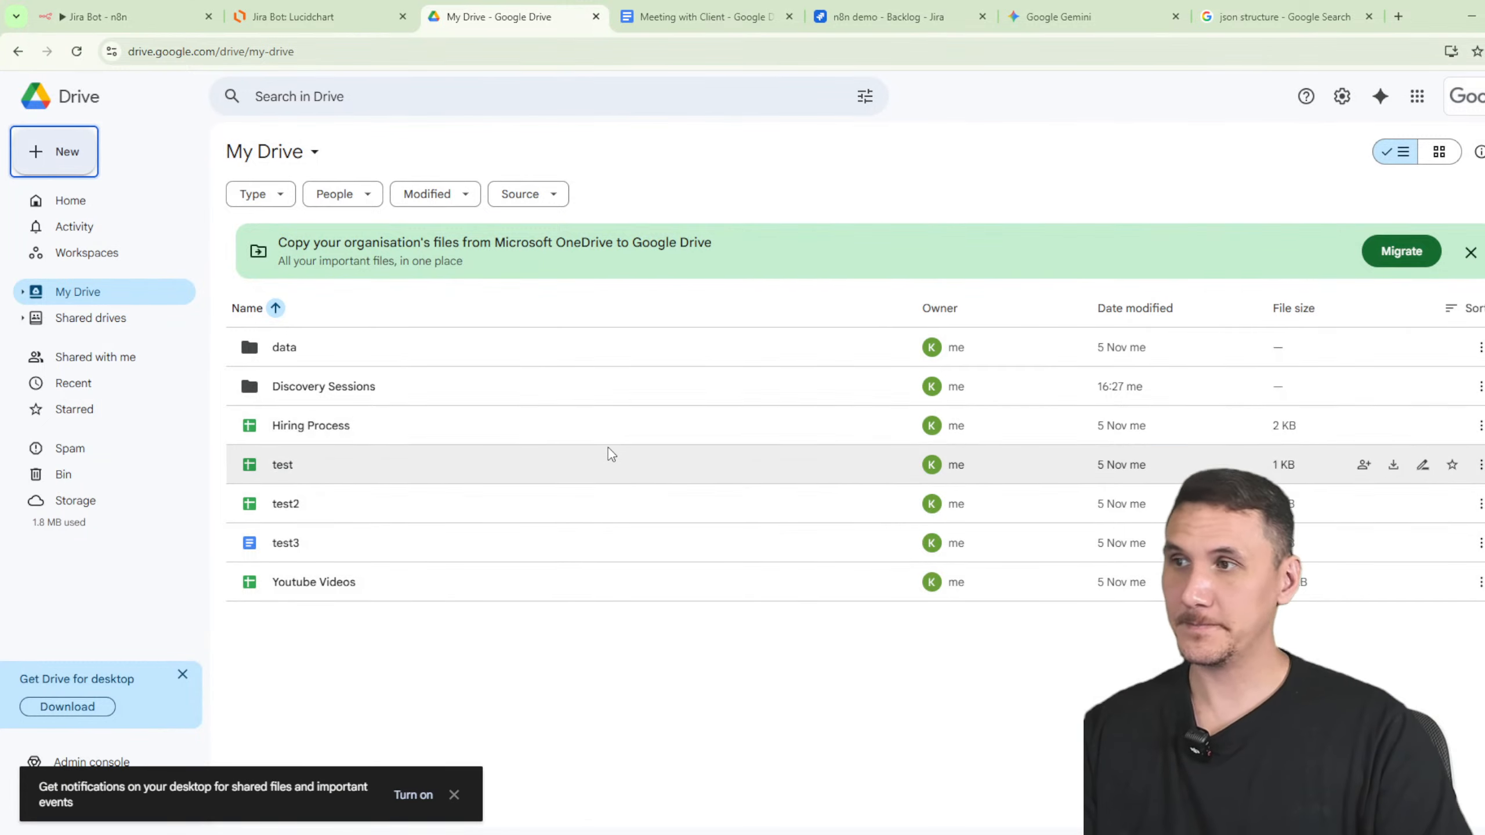
# - Inside the Requirements folder, create a new blank Google Sheets spreadsheet
pyautogui.doubleClick(719, 425)
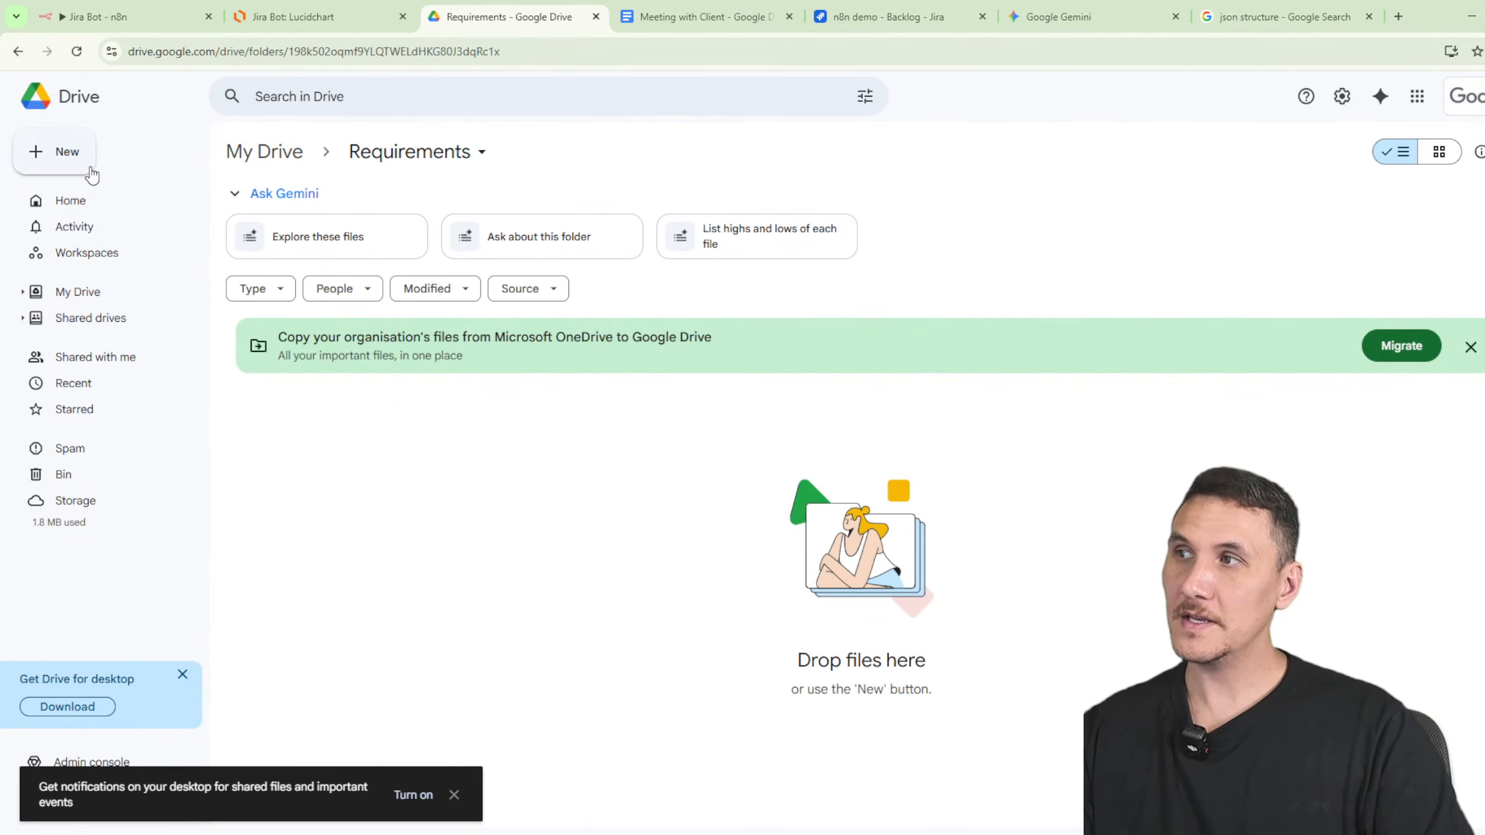
pyautogui.click(87, 168)
pyautogui.click(231, 281)
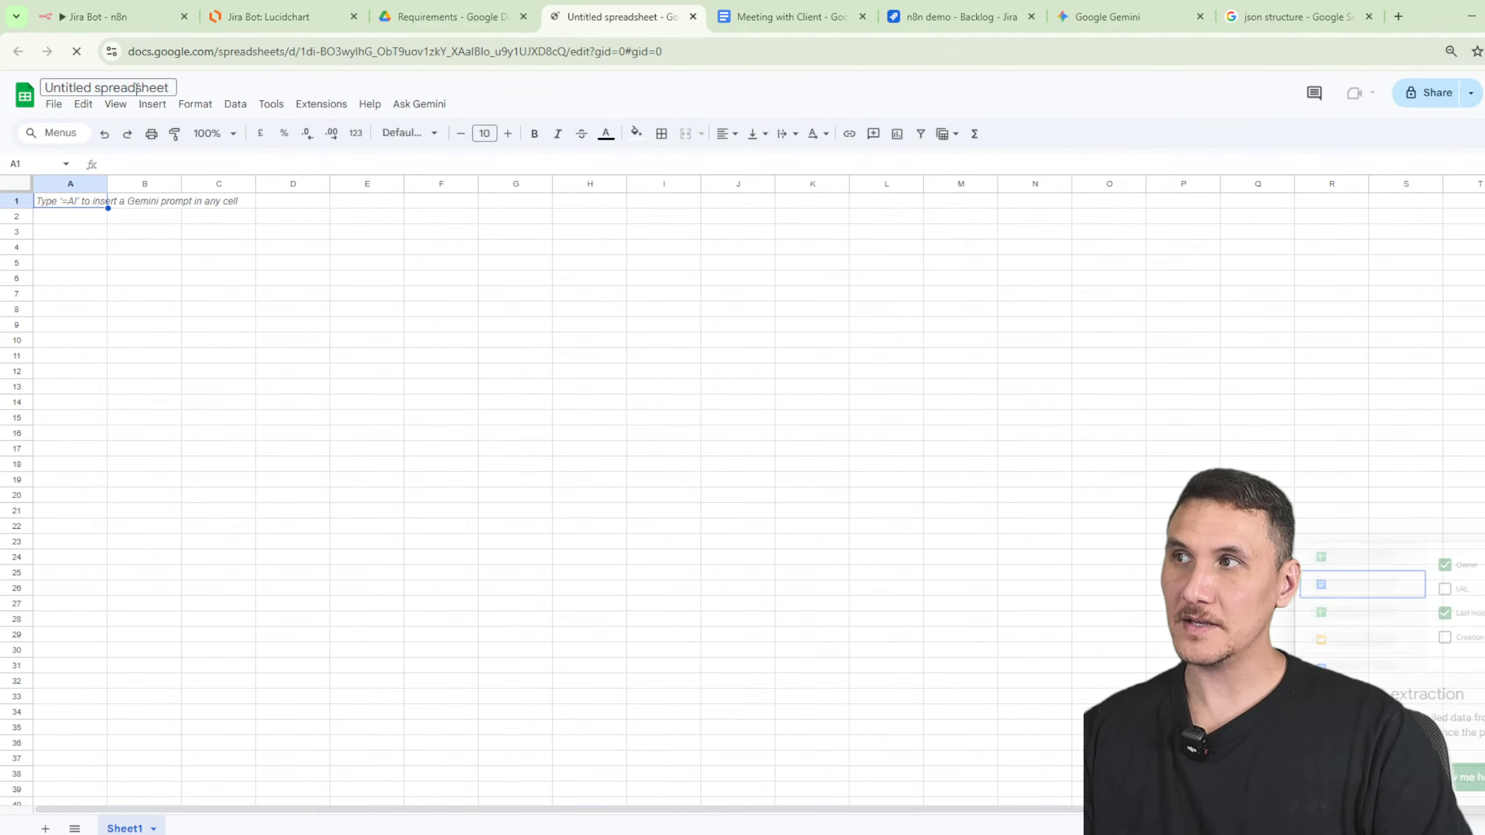
# - Rename the untitled spreadsheet to 'Requirements'
pyautogui.click(143, 87)
pyautogui.write('Requ')
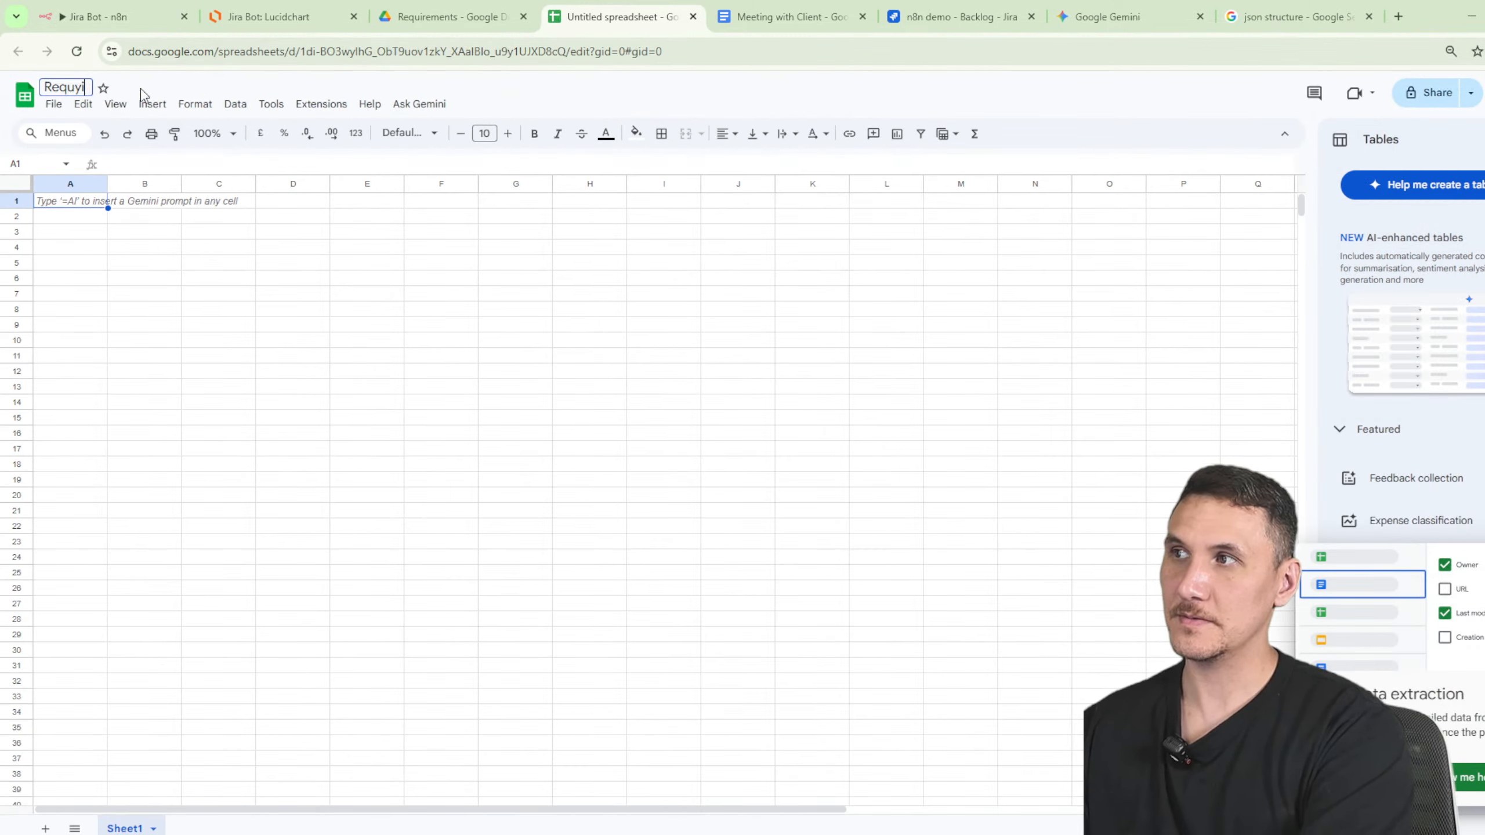
pyautogui.write('irements')
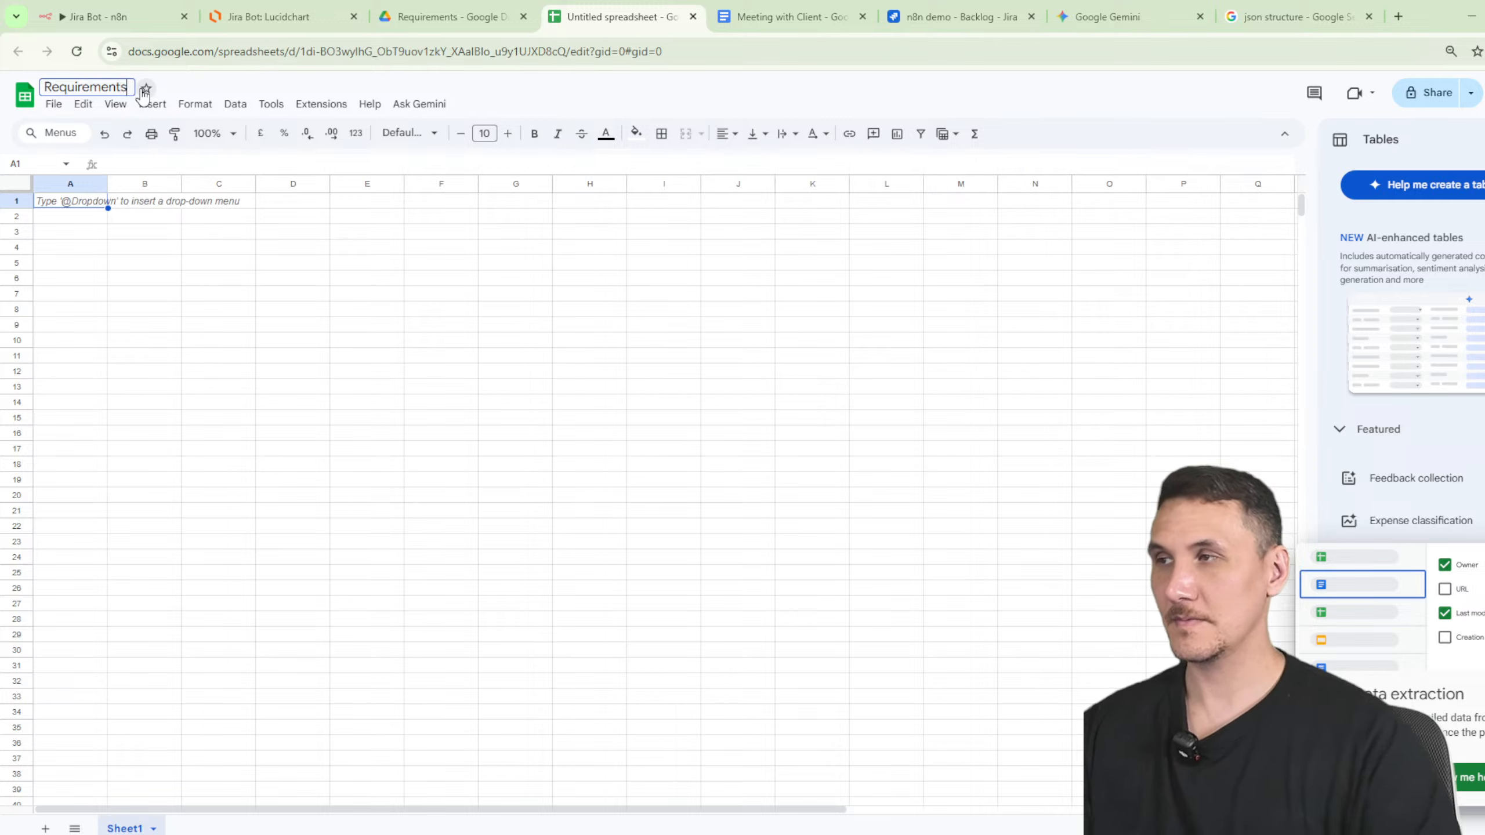
pyautogui.click(173, 324)
# - Enter the headers MeetingID in A1 and Requirement in B1
pyautogui.click(68, 205)
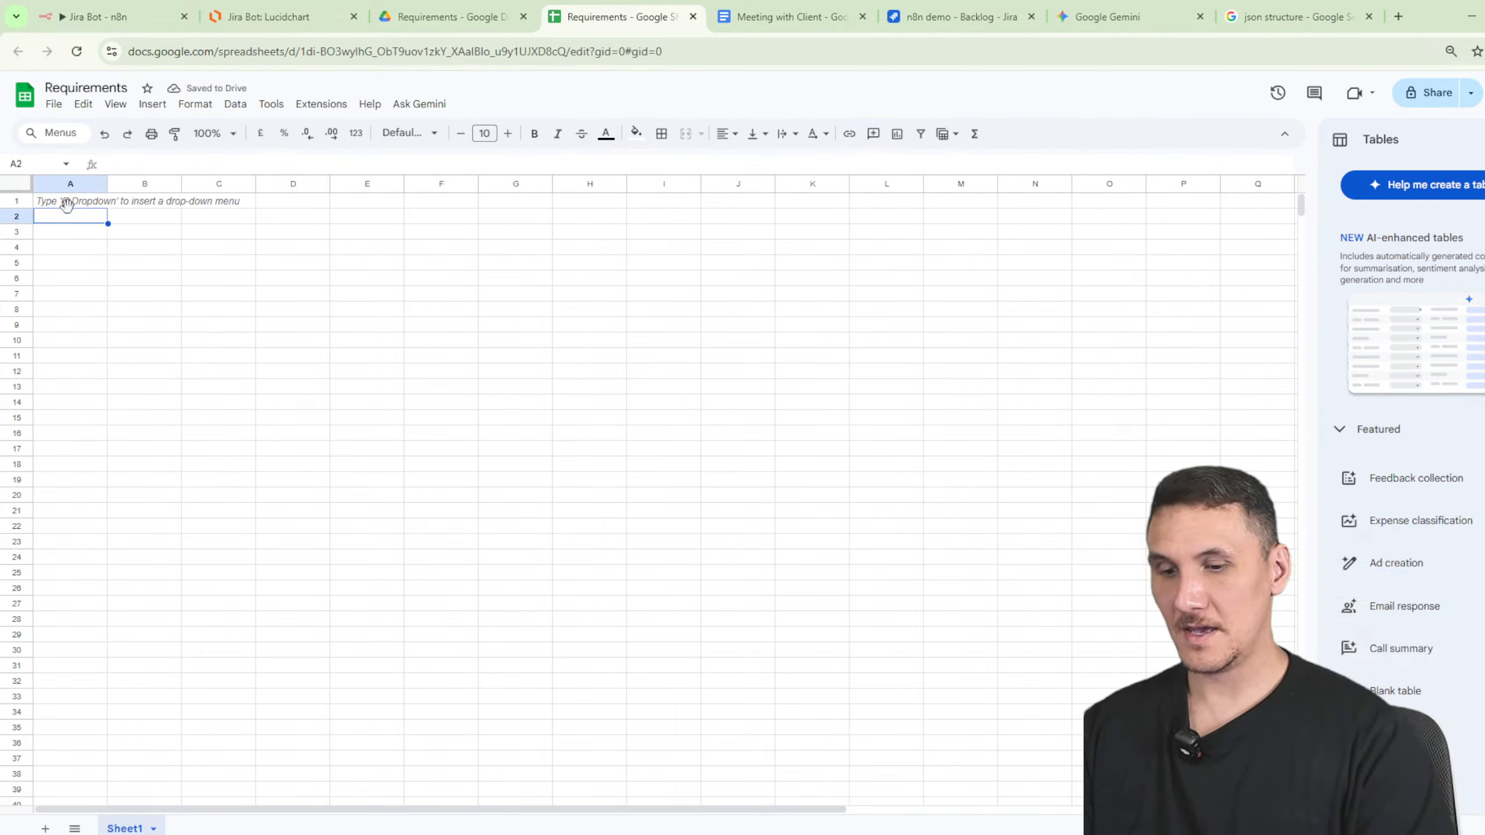
pyautogui.write('Requ8ire')
pyautogui.press('BackSpace')
pyautogui.press('BackSpace')
pyautogui.press('BackSpace')
pyautogui.press('BackSpace')
pyautogui.press('BackSpace')
pyautogui.press('BackSpace')
pyautogui.press('BackSpace')
pyautogui.press('BackSpace')
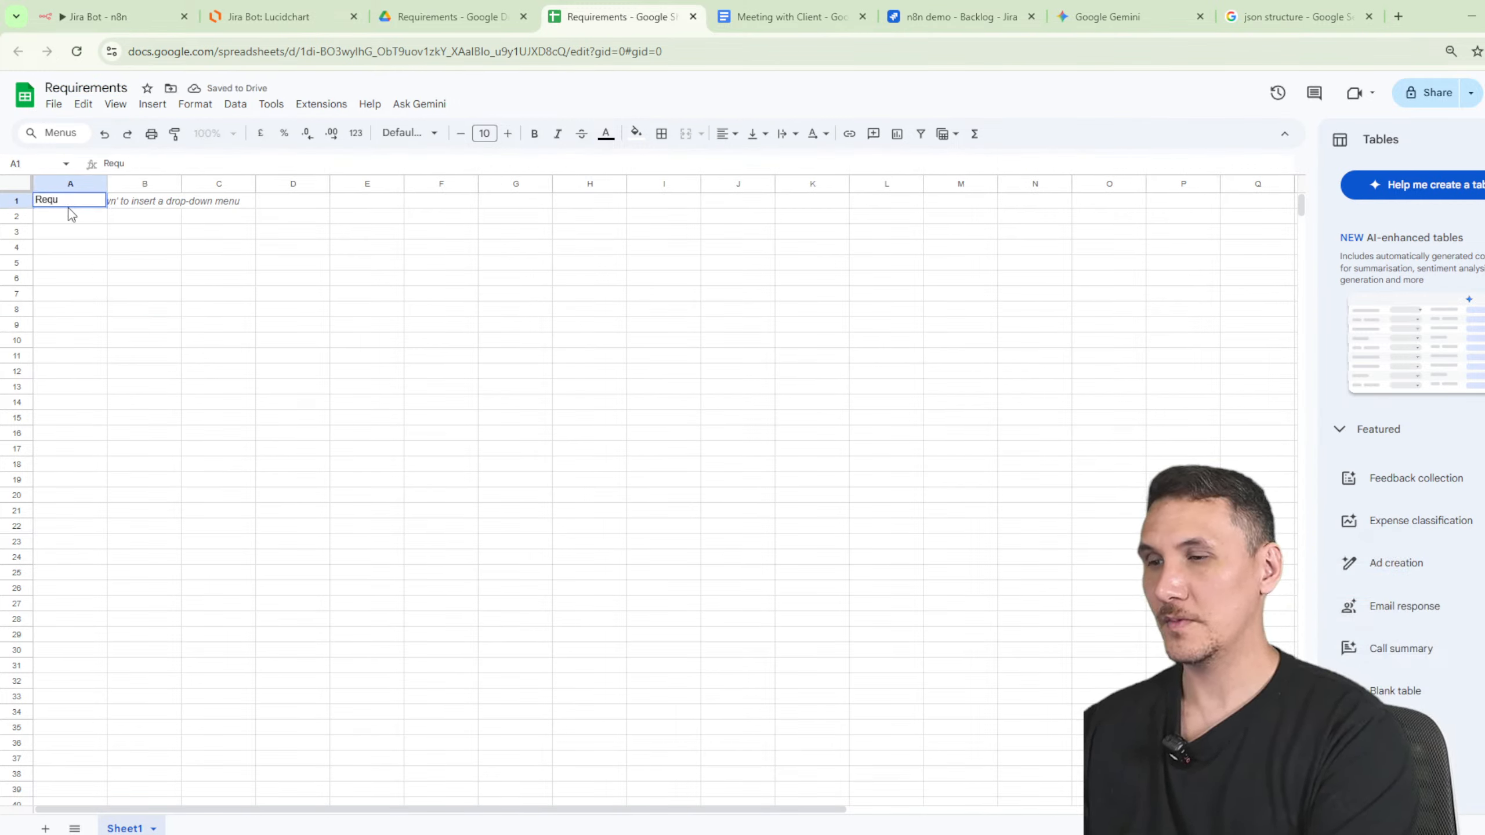
pyautogui.write('Mee')
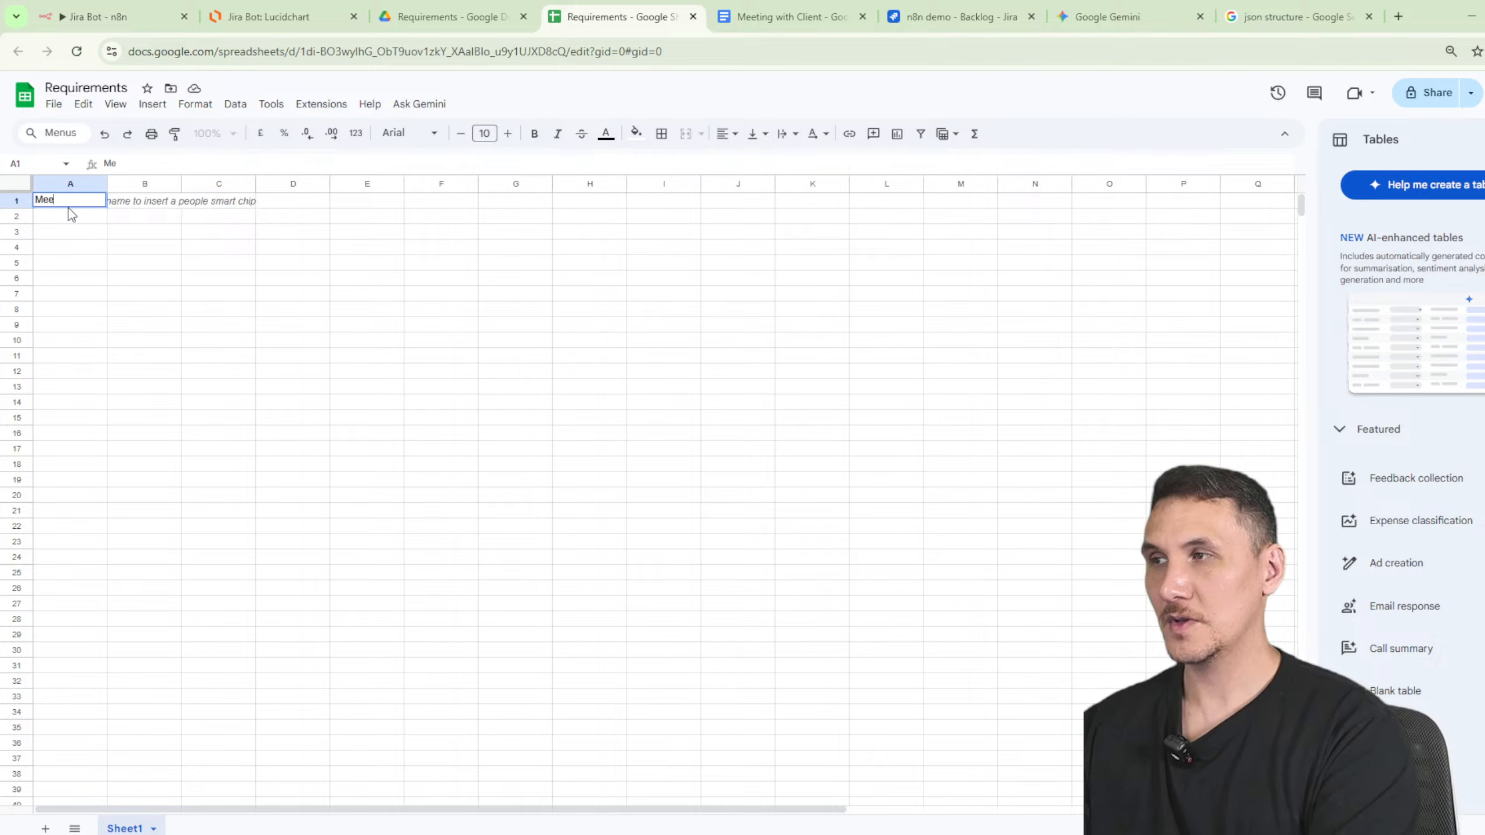
pyautogui.write('tingID')
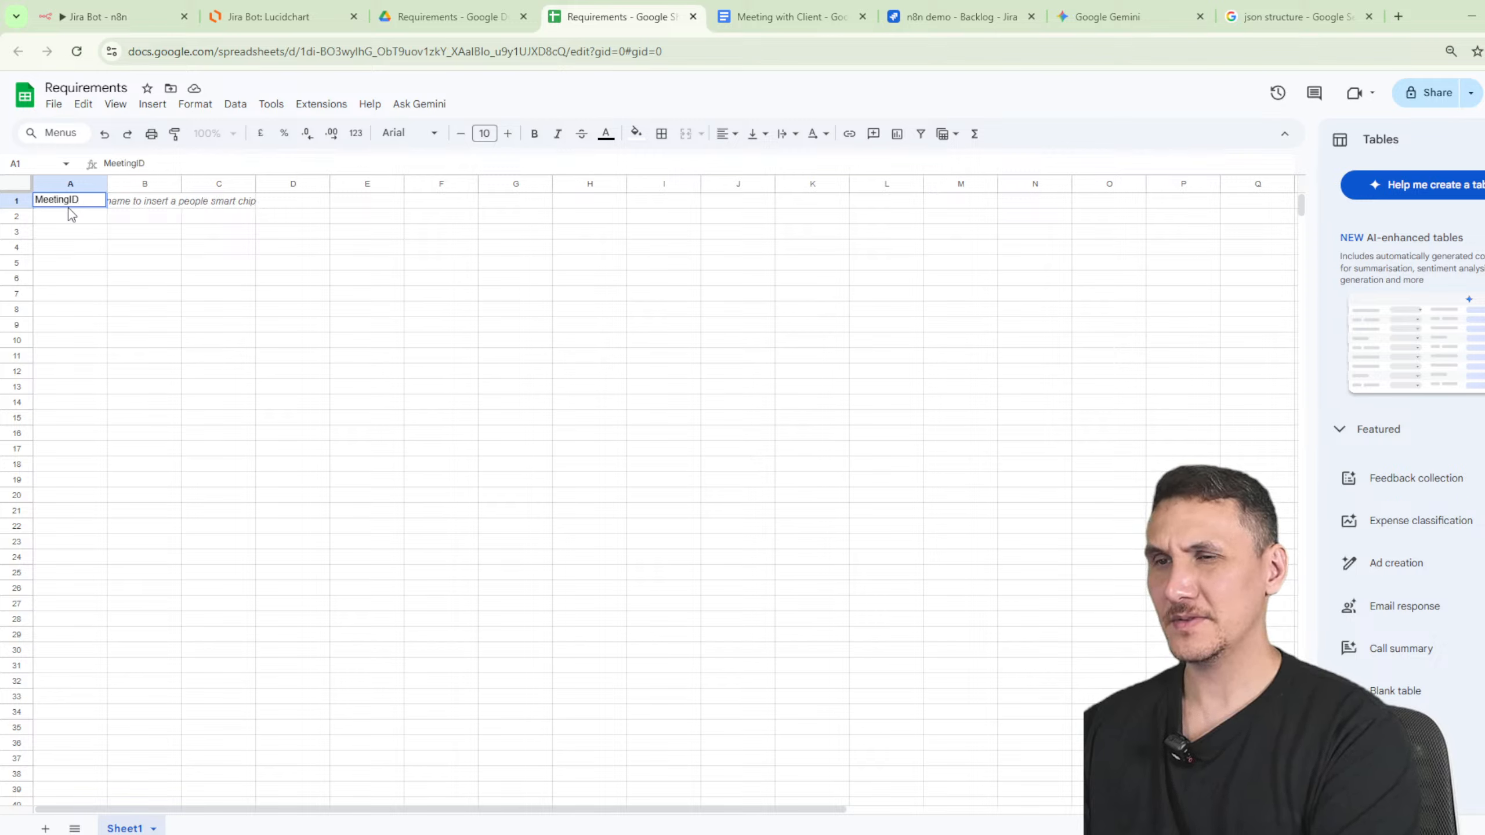
pyautogui.press('Tab')
pyautogui.write('Requirements')
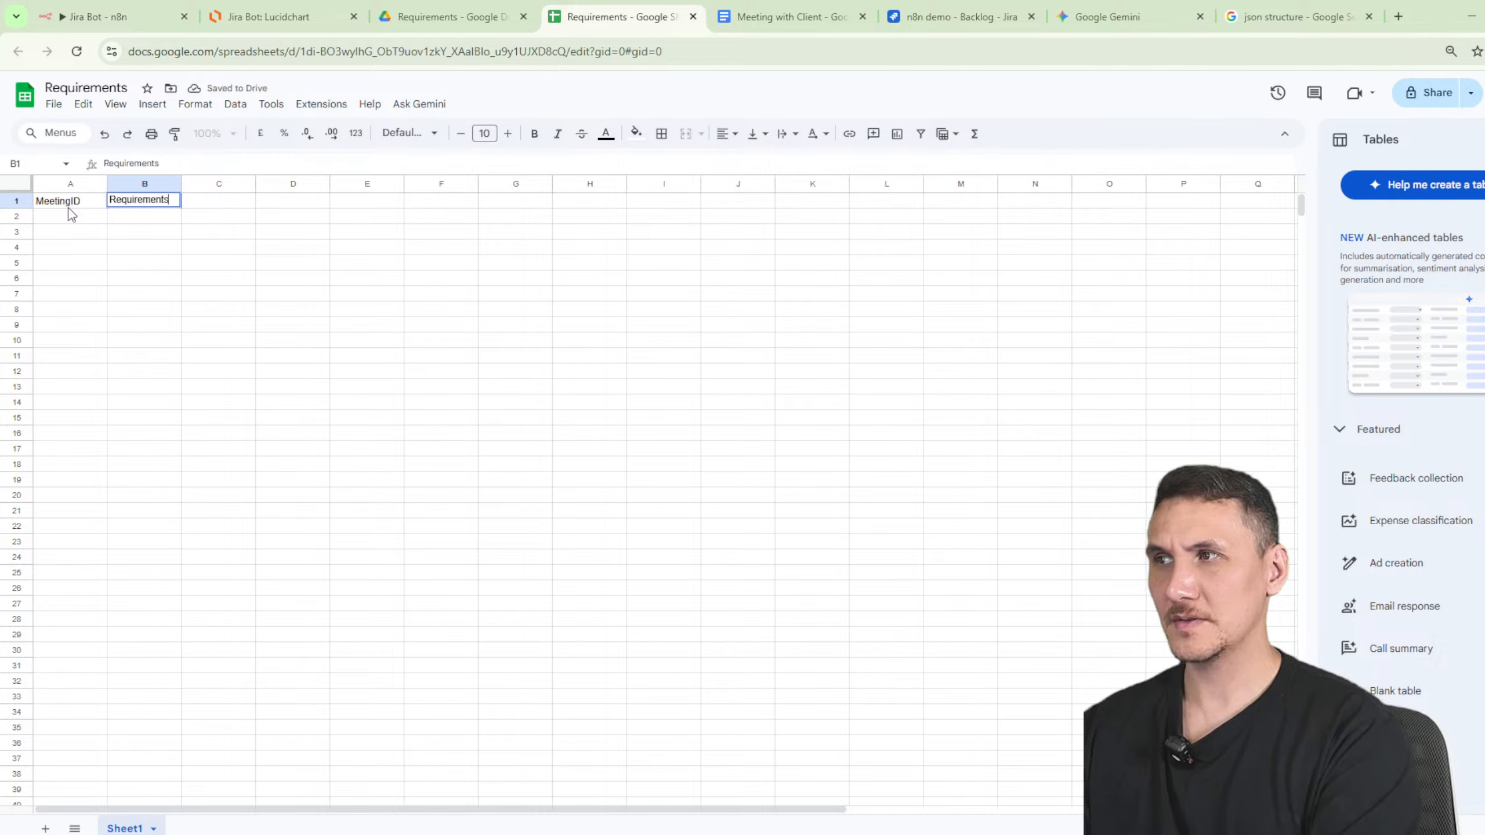
pyautogui.hotkey('ctrl', 's')
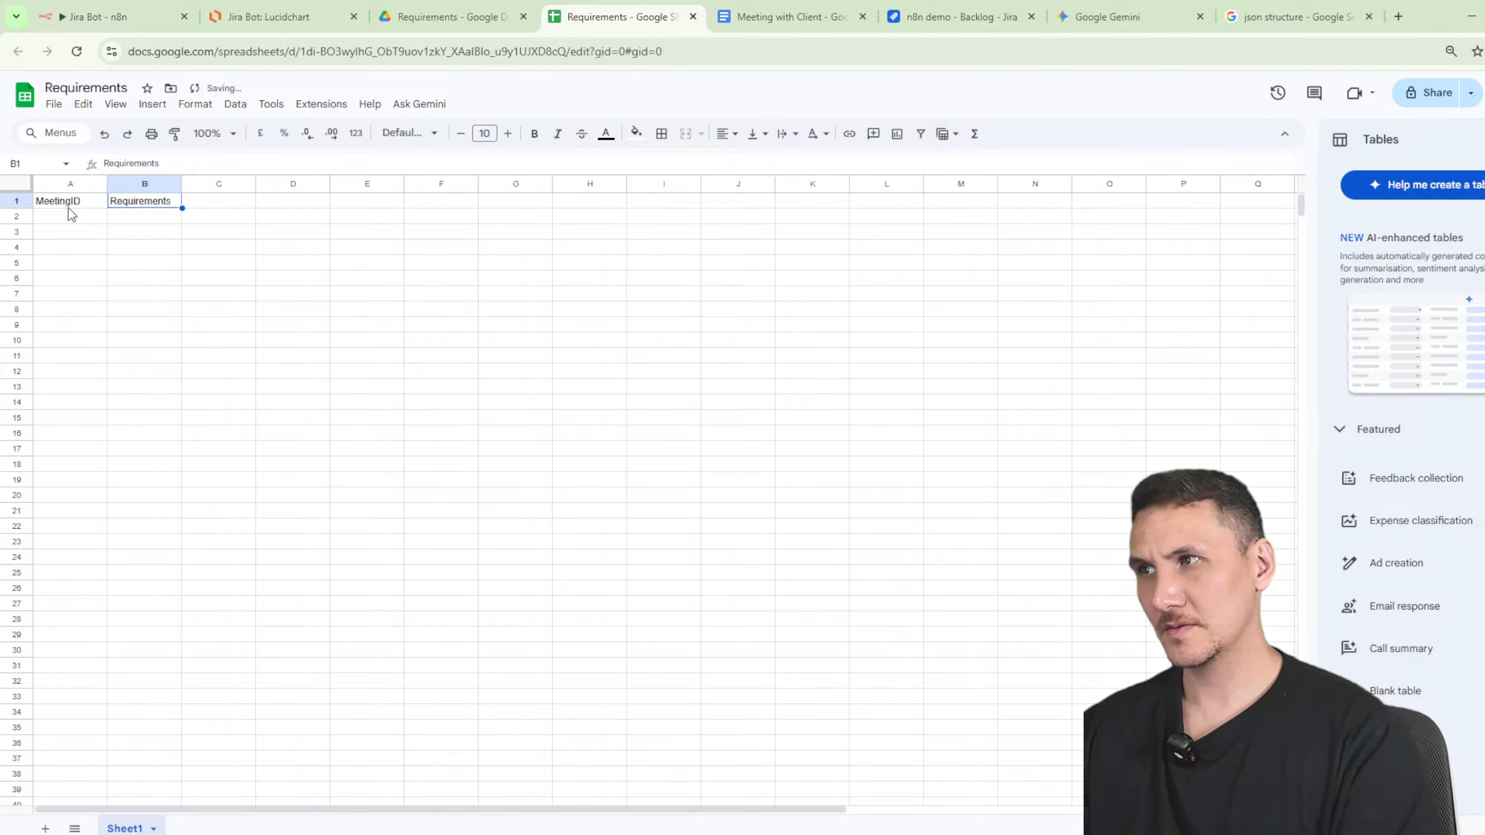
pyautogui.write('Requirement')
pyautogui.press('Left')
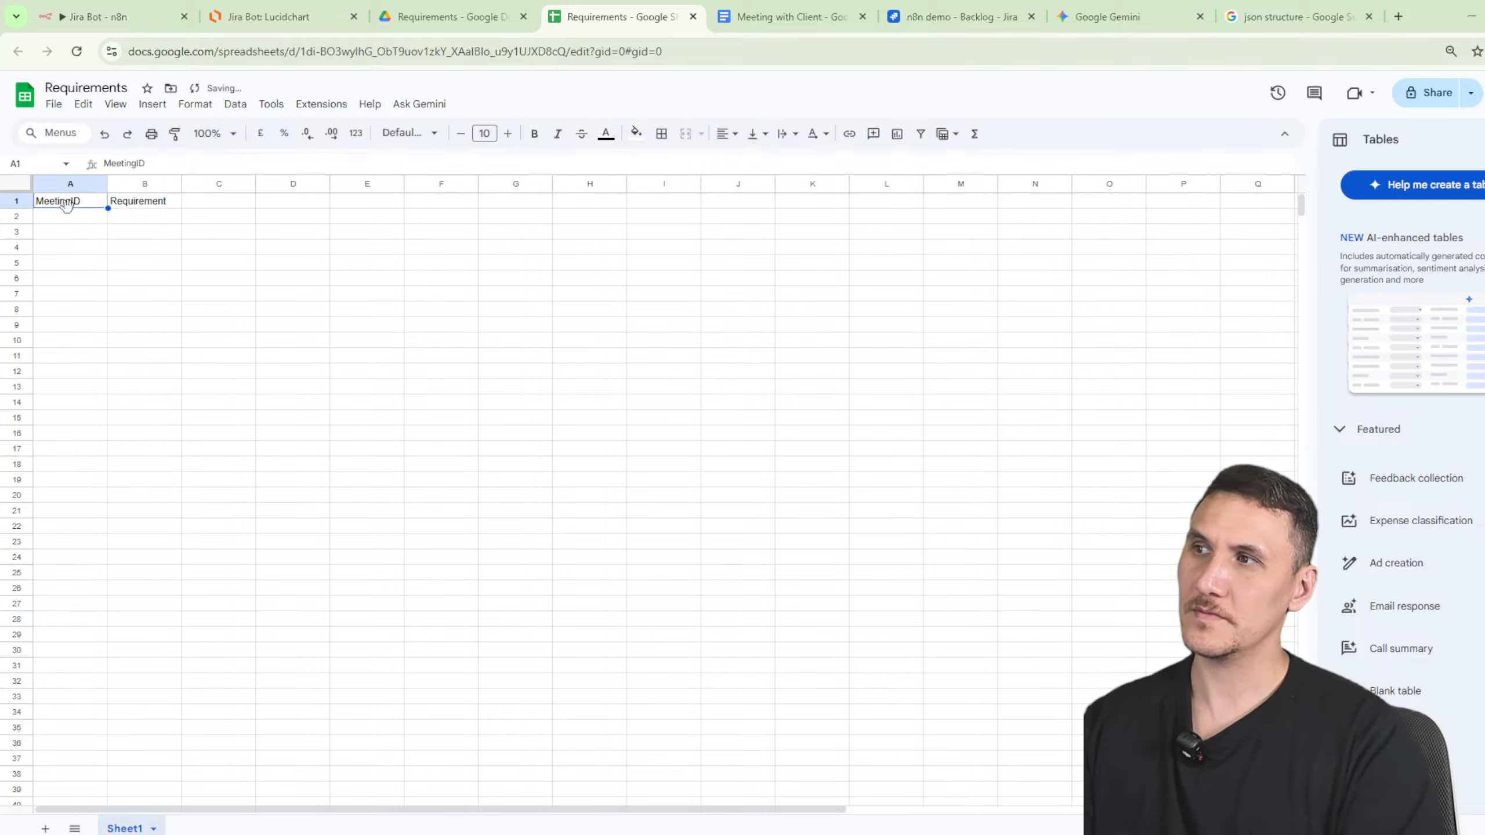
# - Swap the headers so A1 reads Requirement and B1 reads MeetingID
pyautogui.hotkey('ctrl', 'x')
pyautogui.press('Right')
pyautogui.press('Right')
pyautogui.hotkey('ctrl', 'v')
pyautogui.press('Left')
pyautogui.hotkey('shift', 'Right')
pyautogui.hotkey('ctrl', 'x')
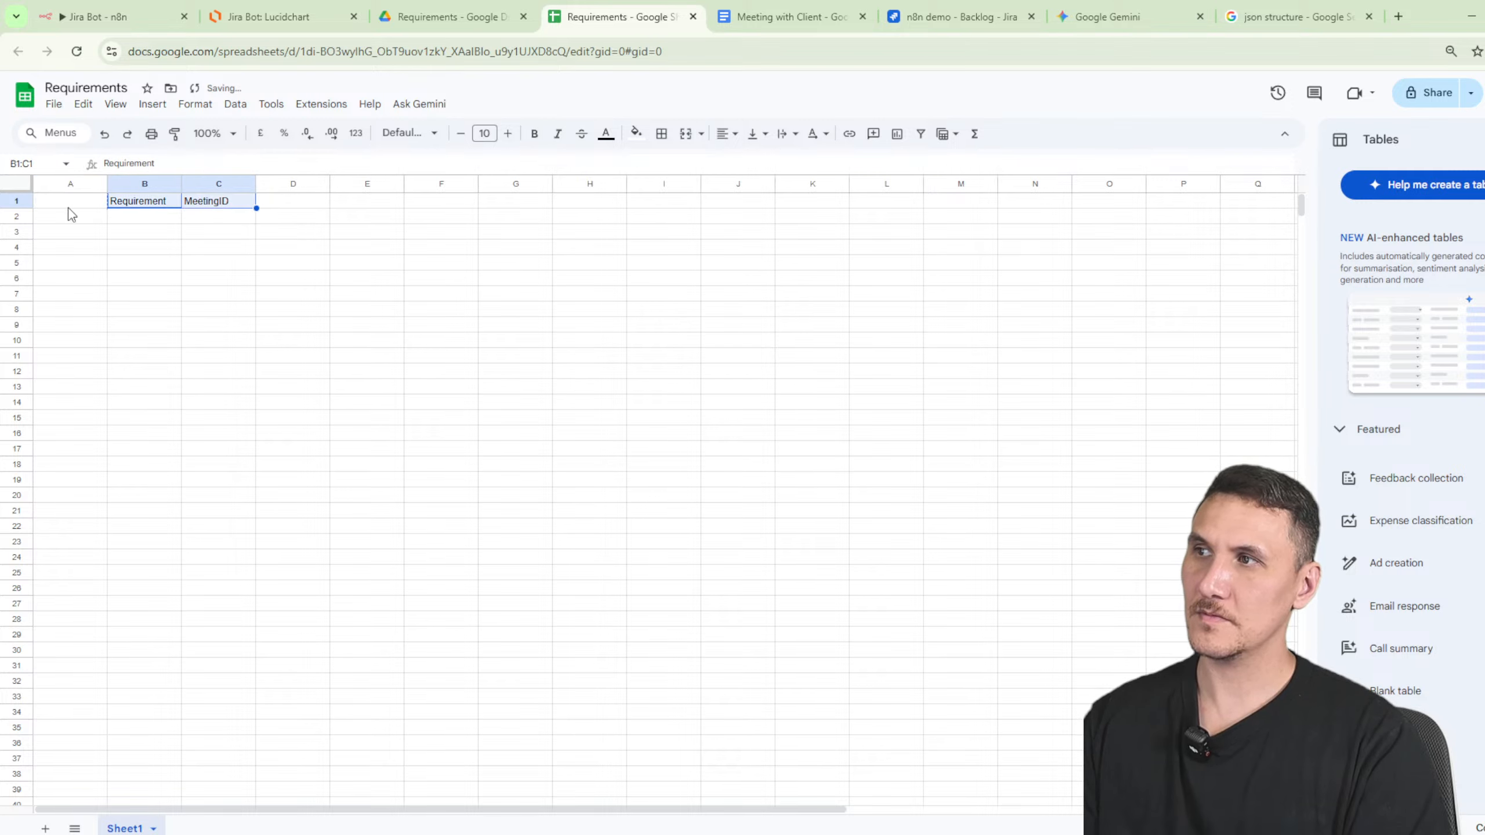
pyautogui.press('Left')
pyautogui.hotkey('ctrl', 'v')
pyautogui.click(367, 371)
# - In the Jira Bot workflow, add a Google Sheets 'Append row in sheet' node after Split Out
pyautogui.click(339, 27)
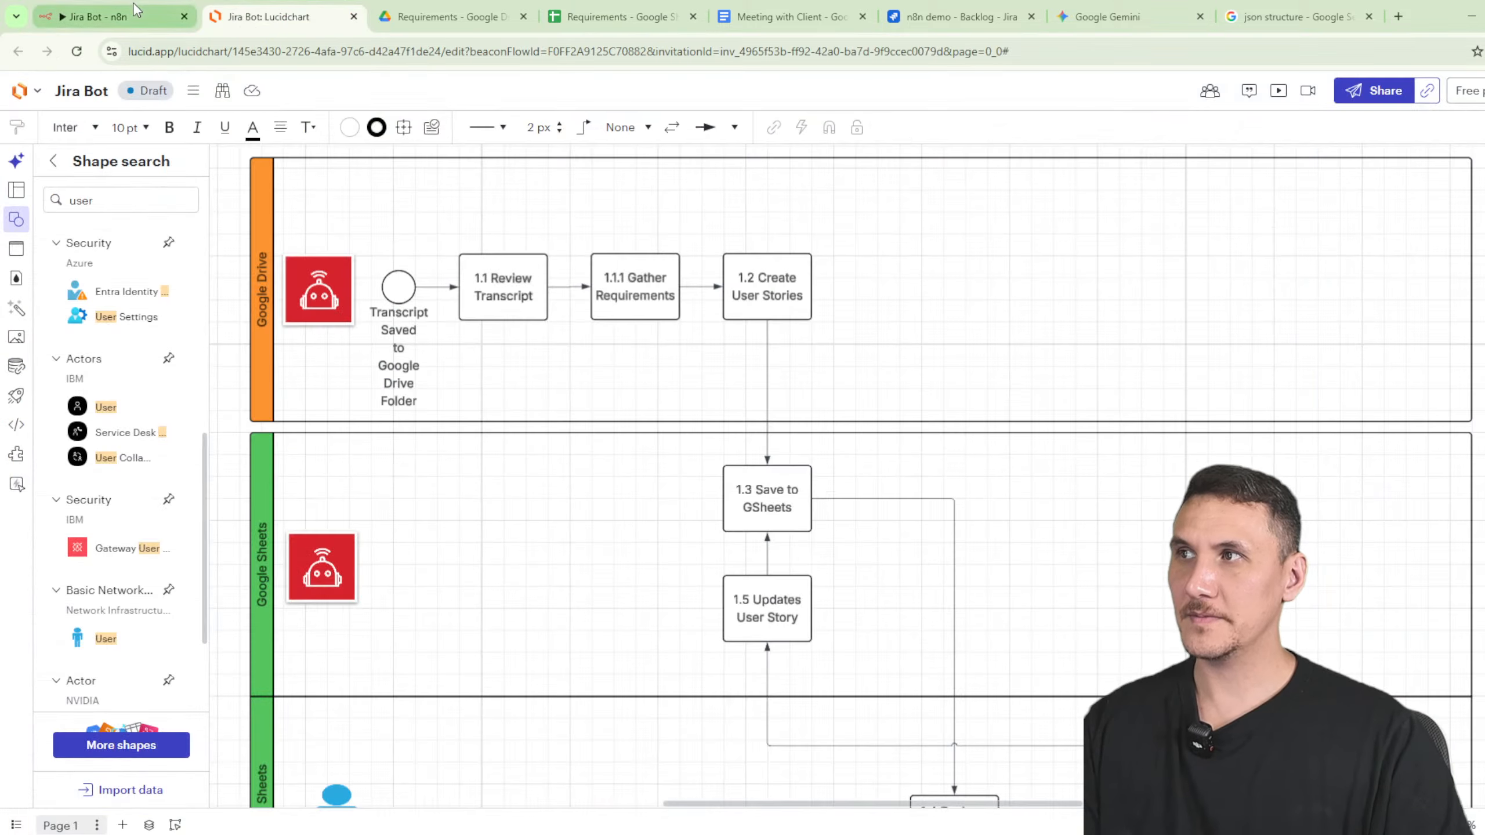
pyautogui.click(96, 16)
pyautogui.click(1184, 354)
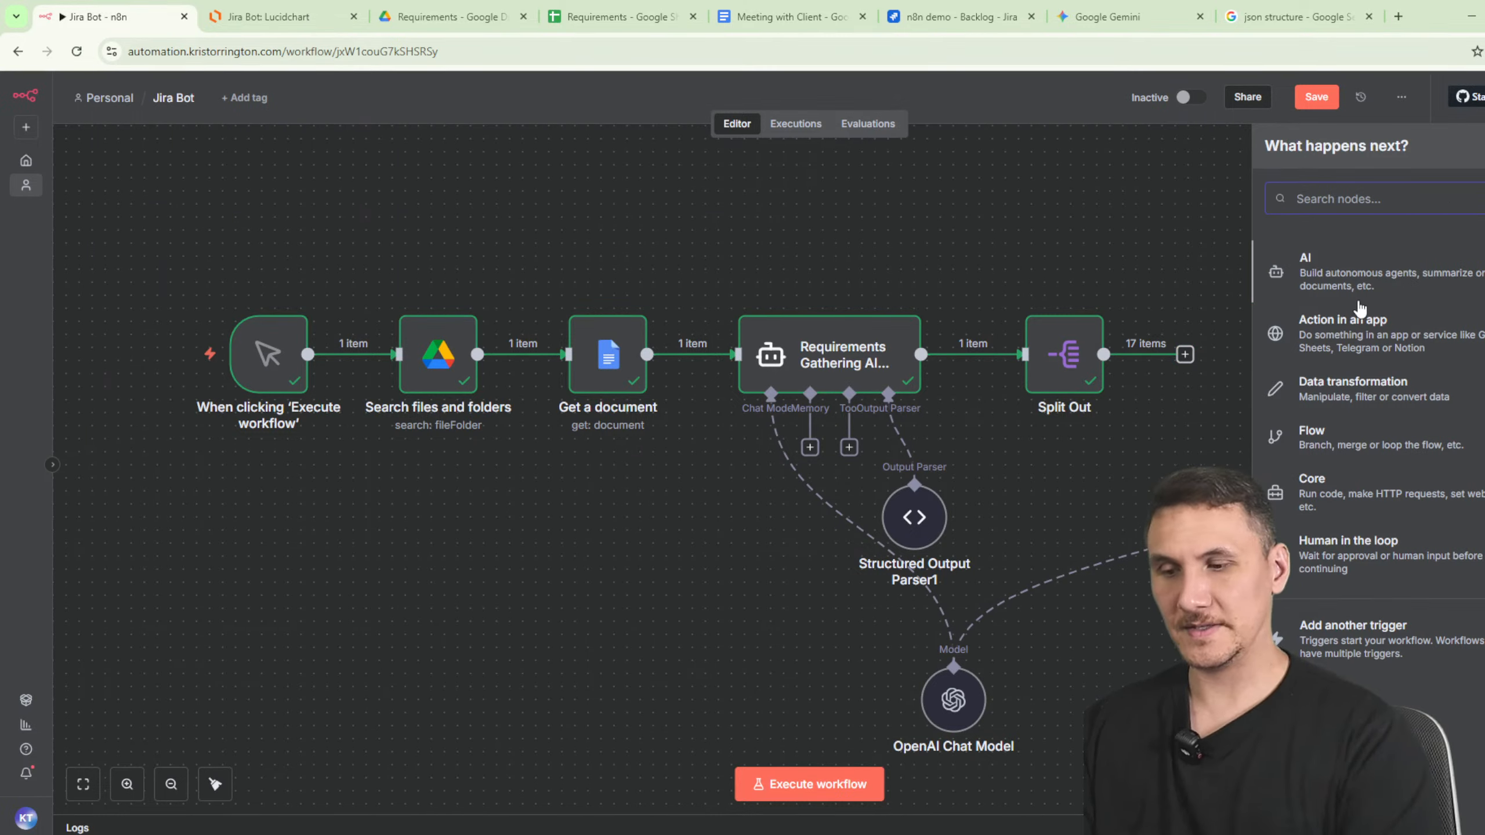
pyautogui.write('sheet')
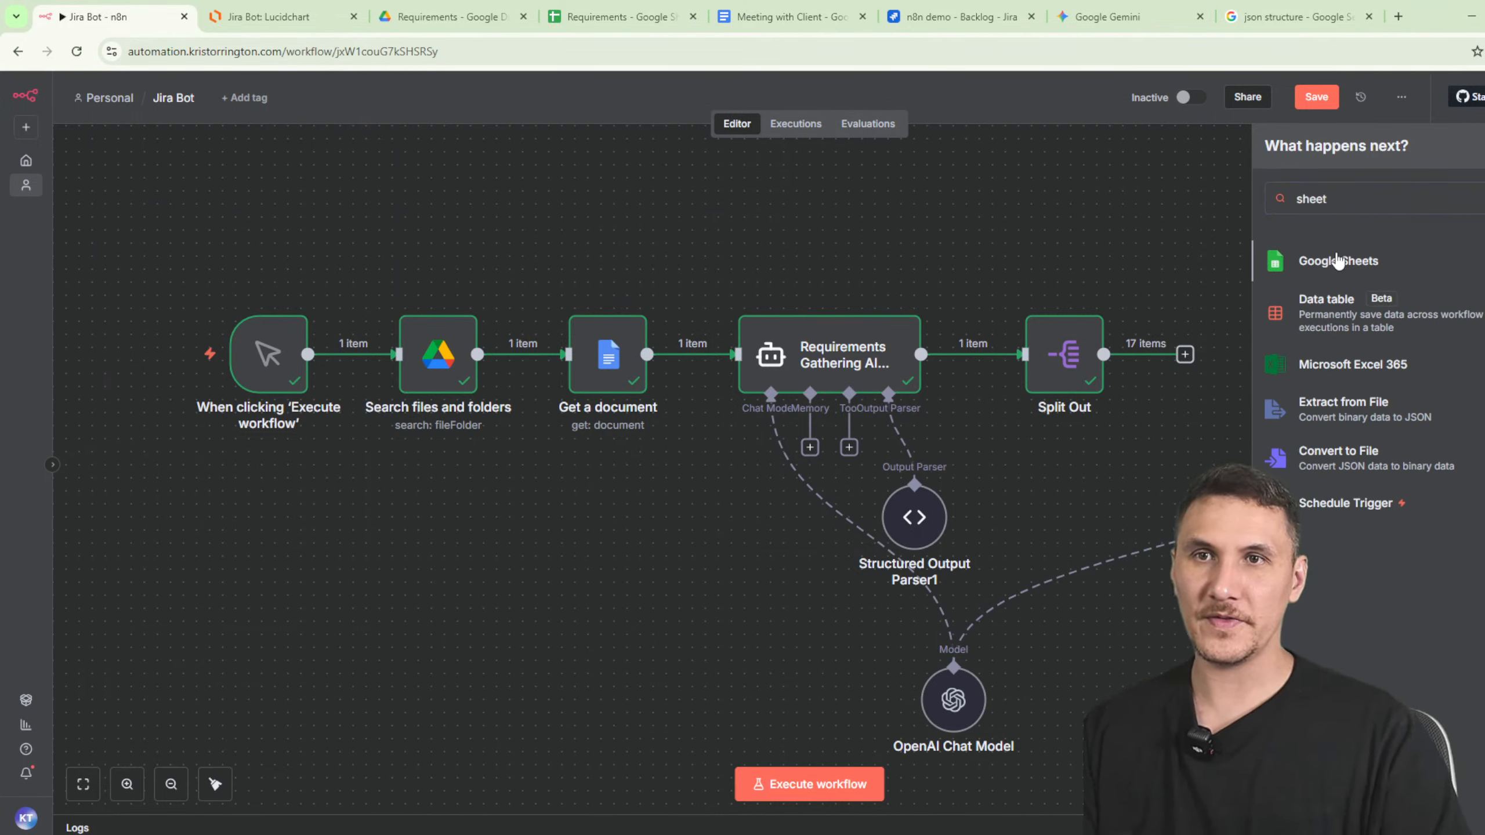
pyautogui.click(1322, 260)
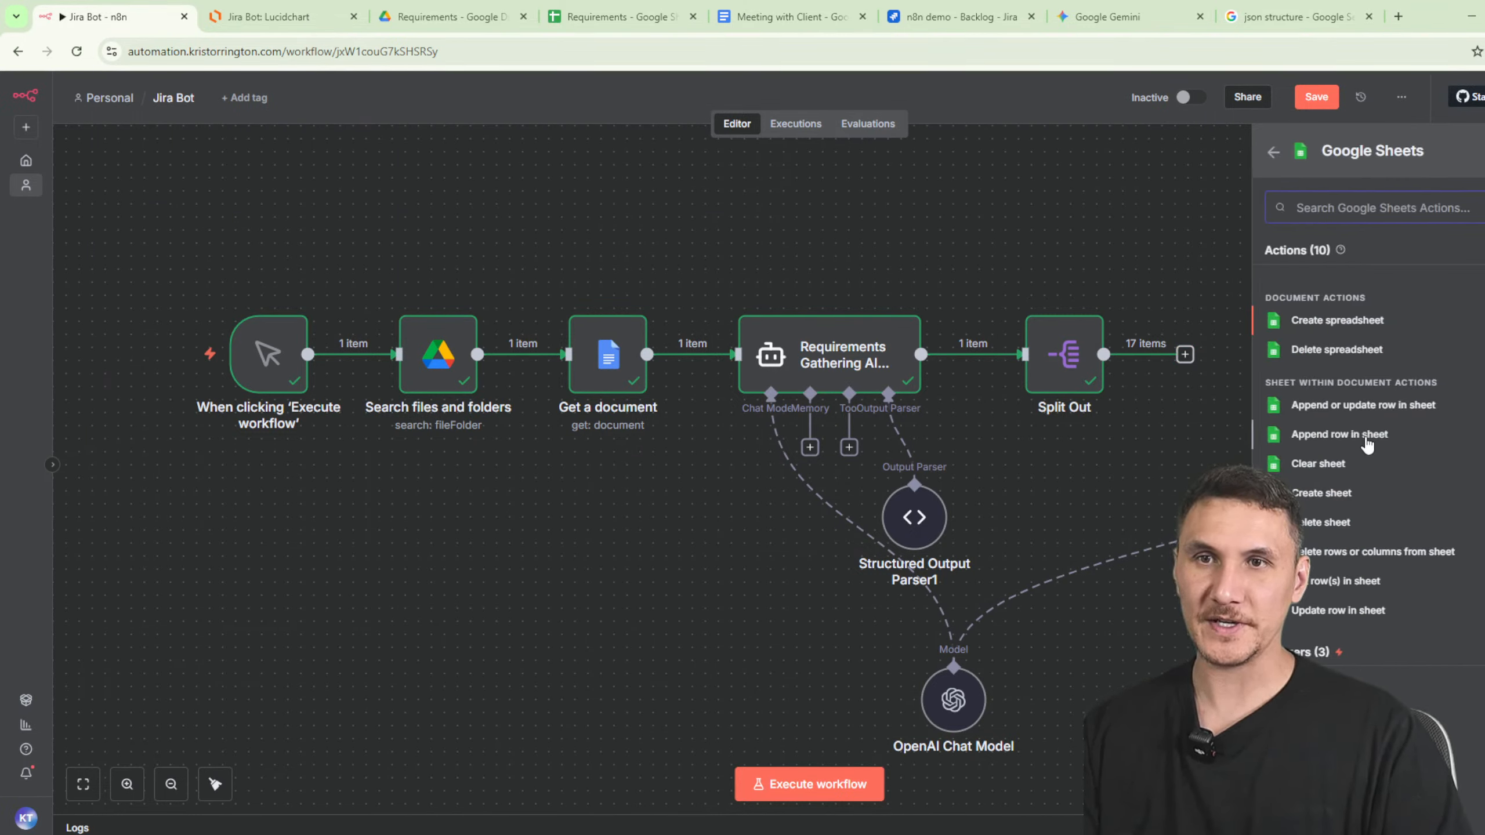
pyautogui.click(1339, 434)
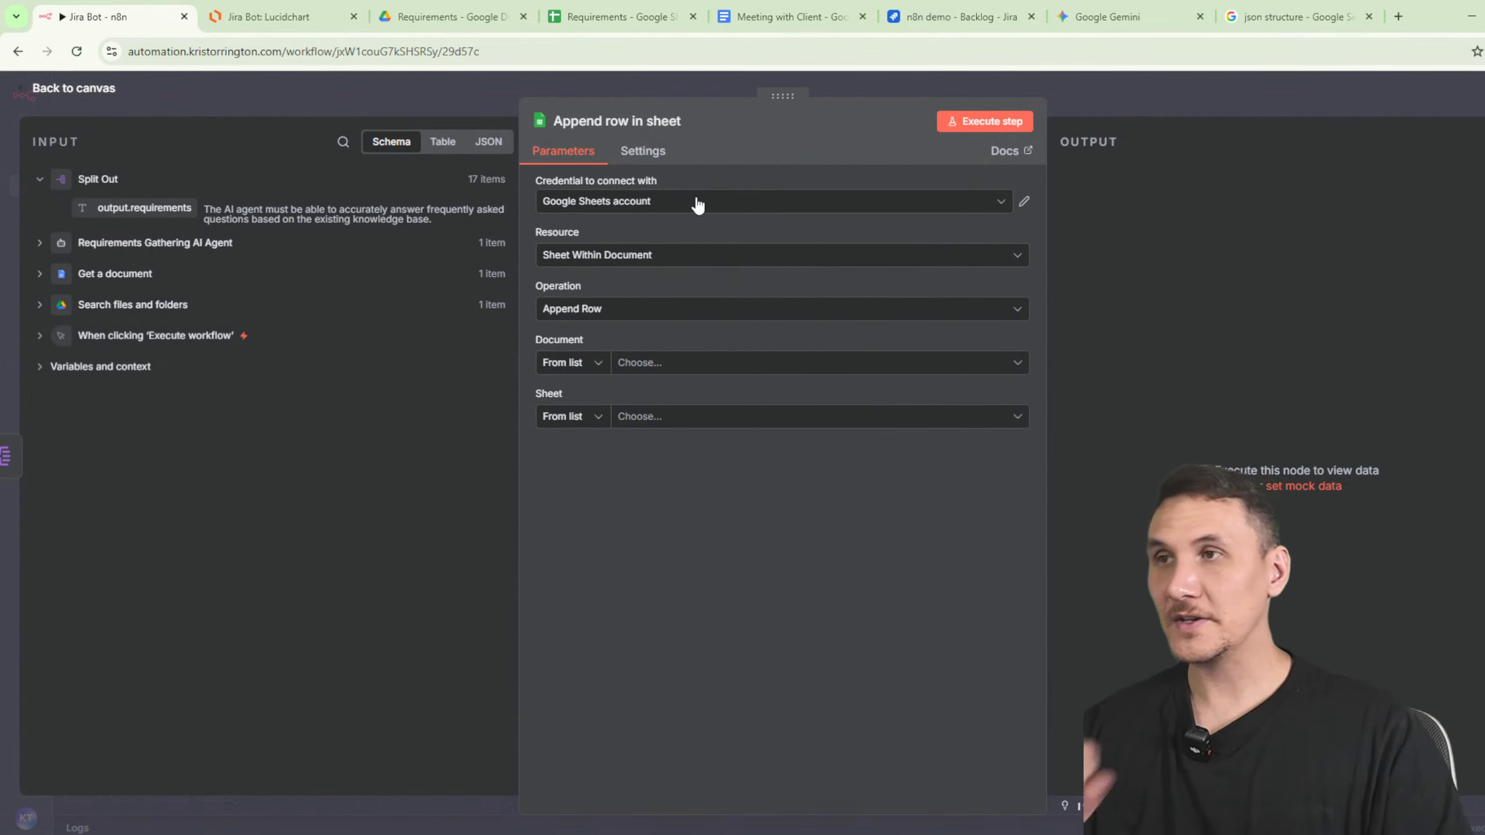
# - Target the Requirements spreadsheet and its Sheet1
pyautogui.click(728, 363)
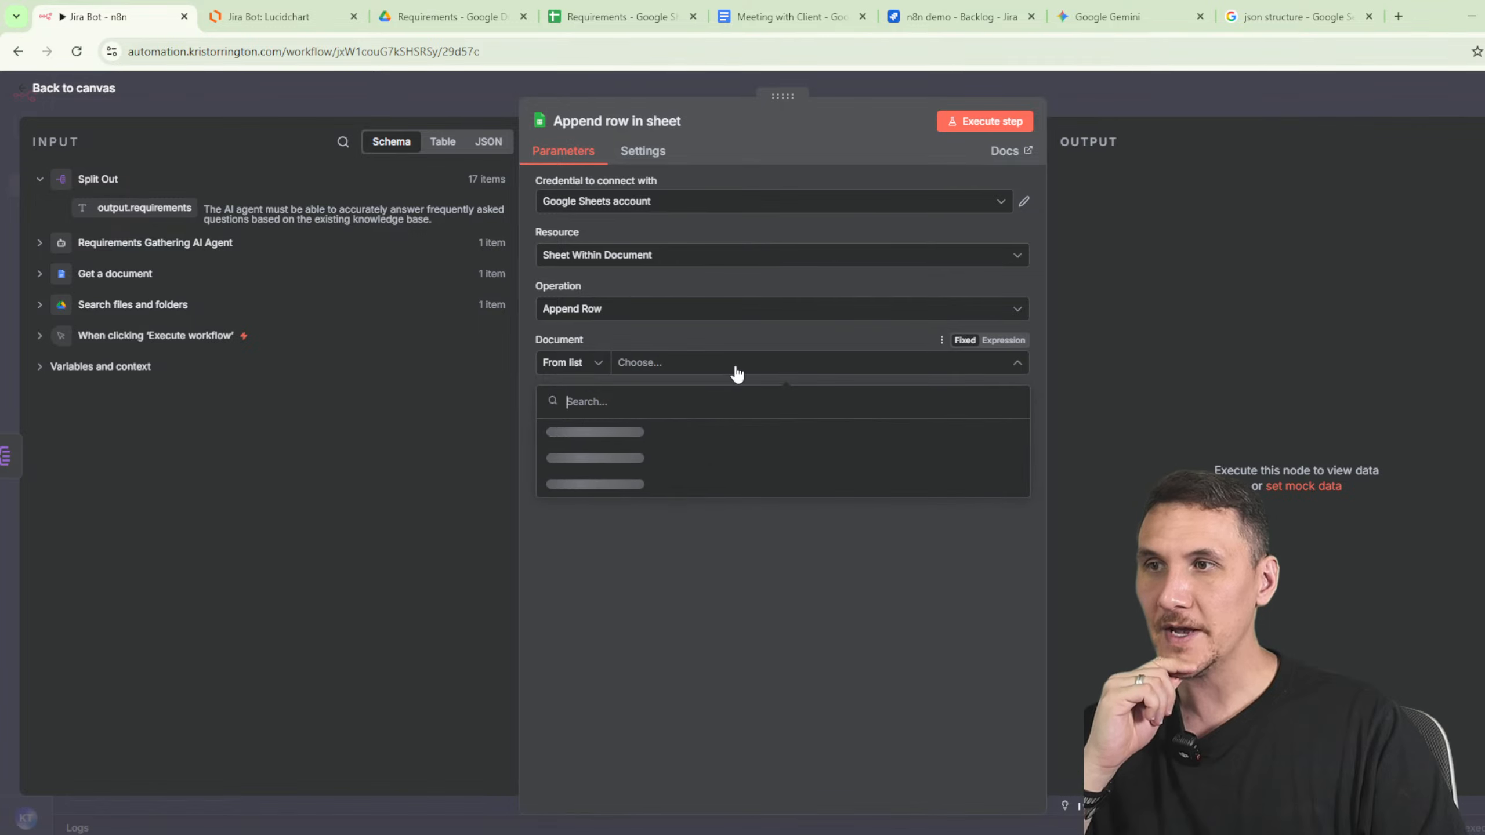
pyautogui.click(653, 431)
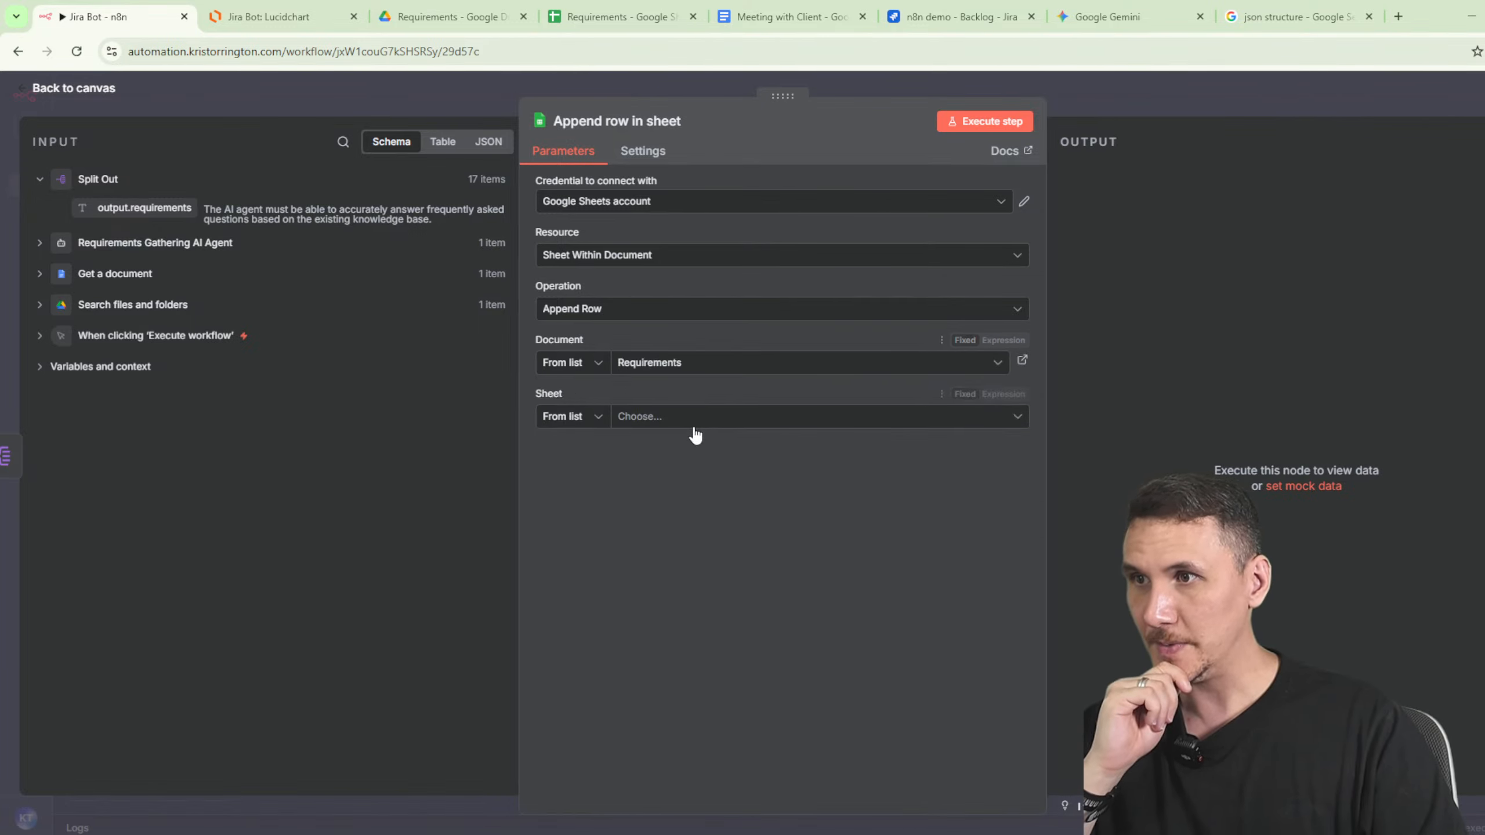
pyautogui.click(694, 422)
pyautogui.click(610, 454)
pyautogui.click(752, 567)
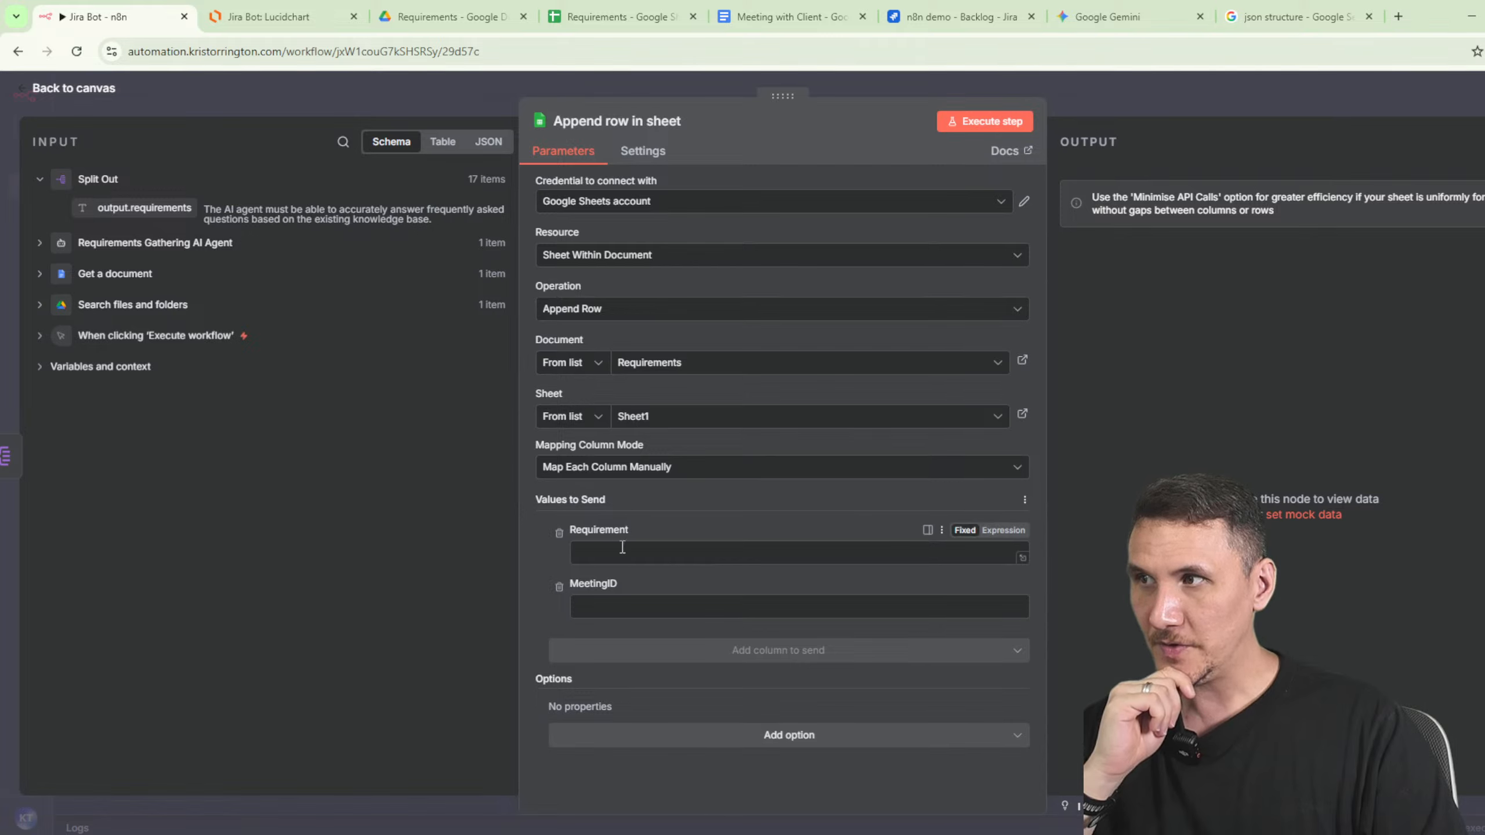
# - Map output.requirements to Requirement and the file id-name to MeetingID, then execute the step
pyautogui.moveTo(143, 208); pyautogui.dragTo(704, 555)
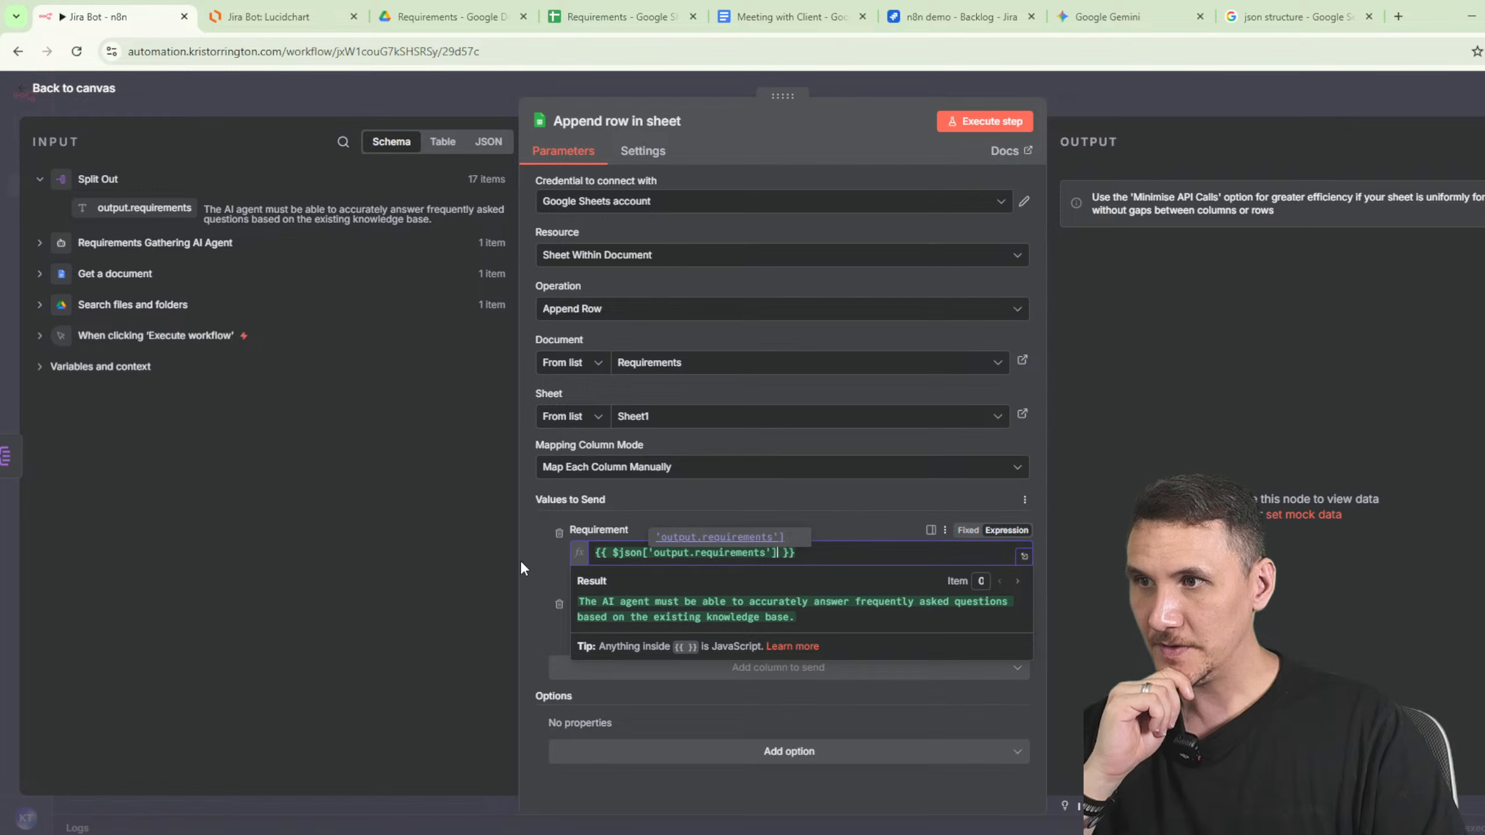
pyautogui.click(294, 357)
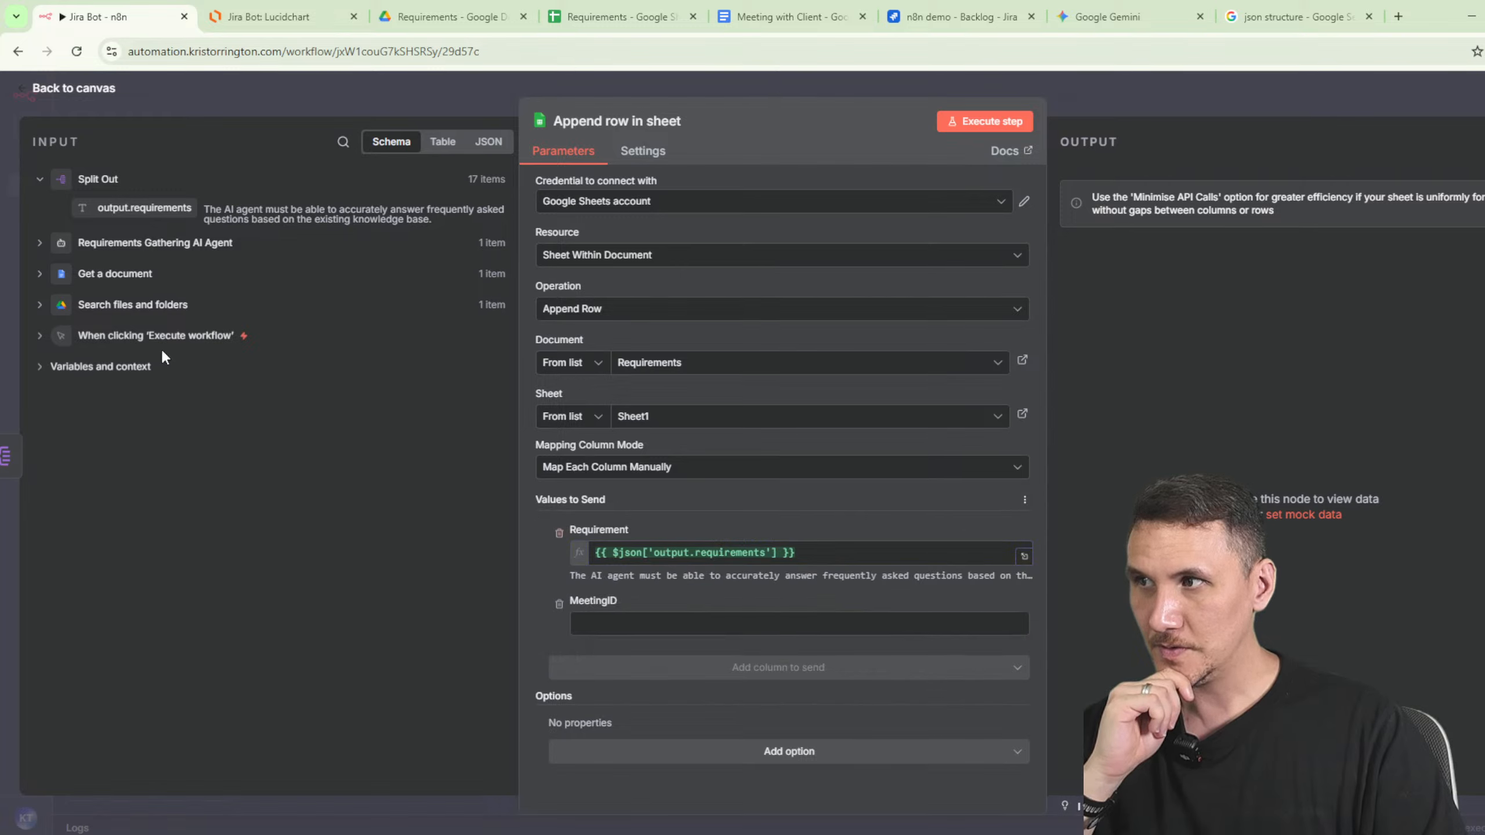
pyautogui.click(40, 305)
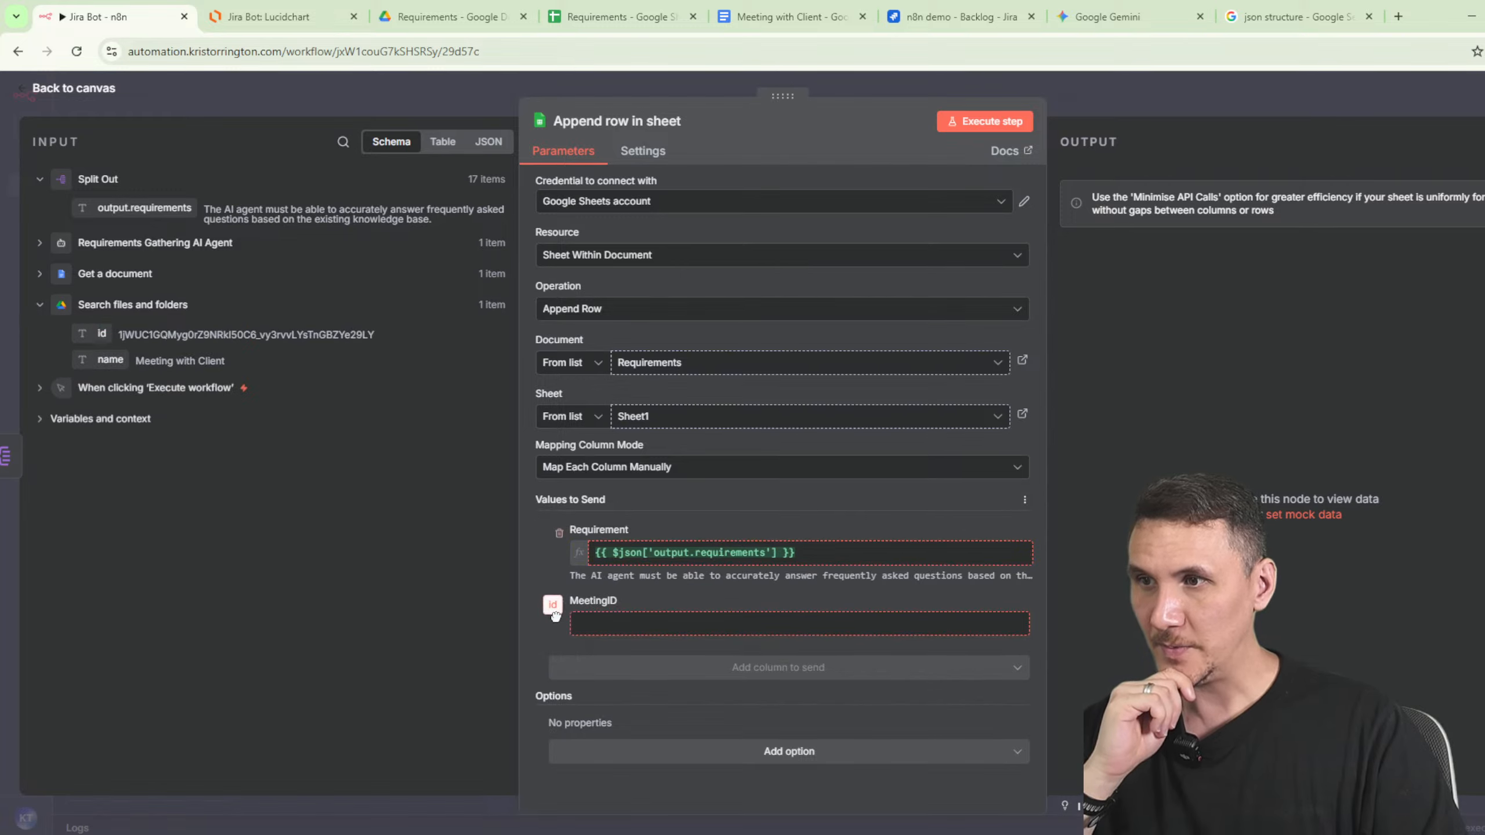
pyautogui.moveTo(100, 334); pyautogui.dragTo(738, 624)
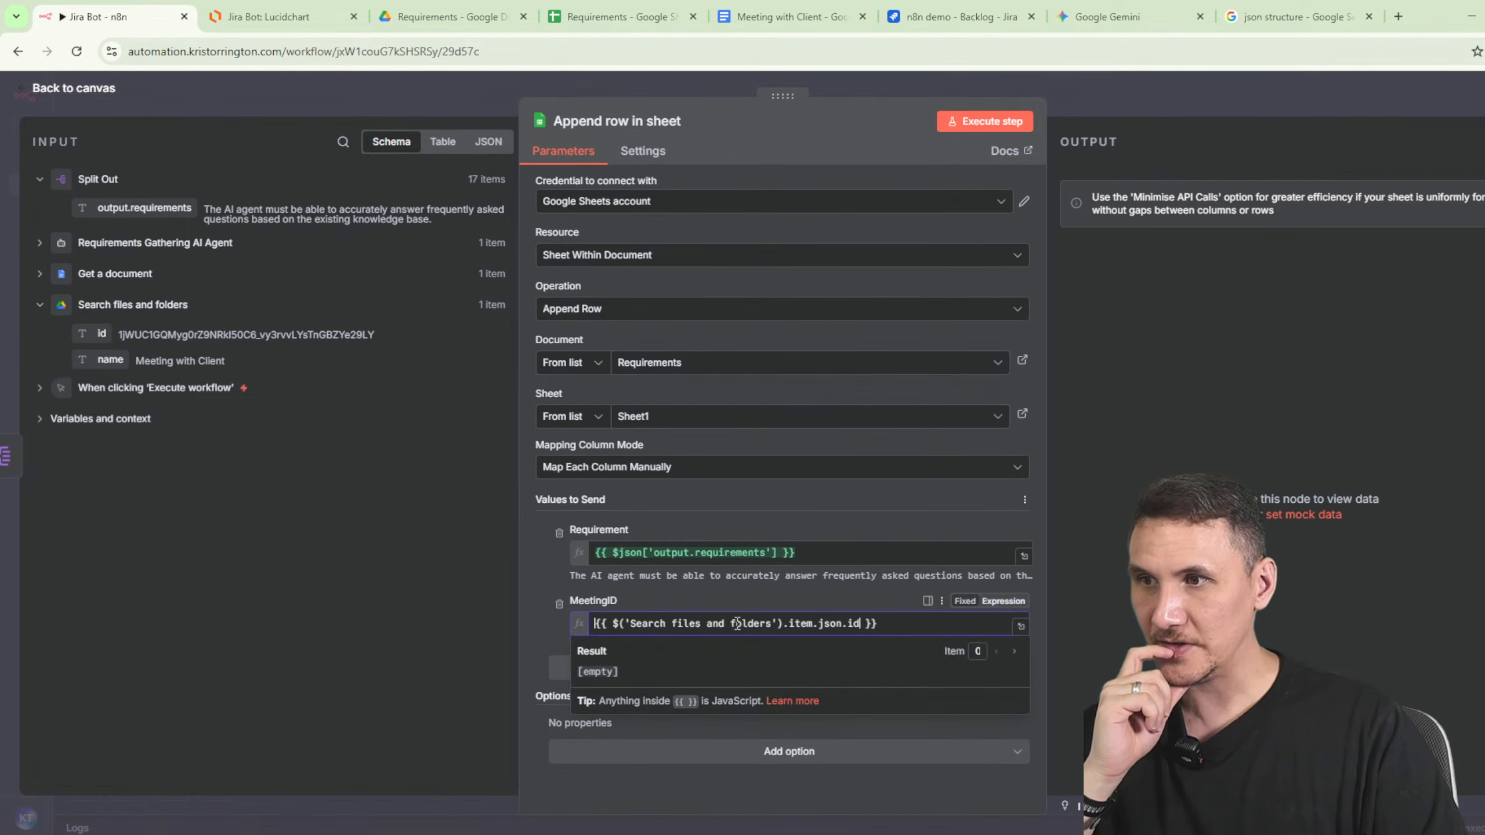
pyautogui.click(924, 624)
pyautogui.write('-')
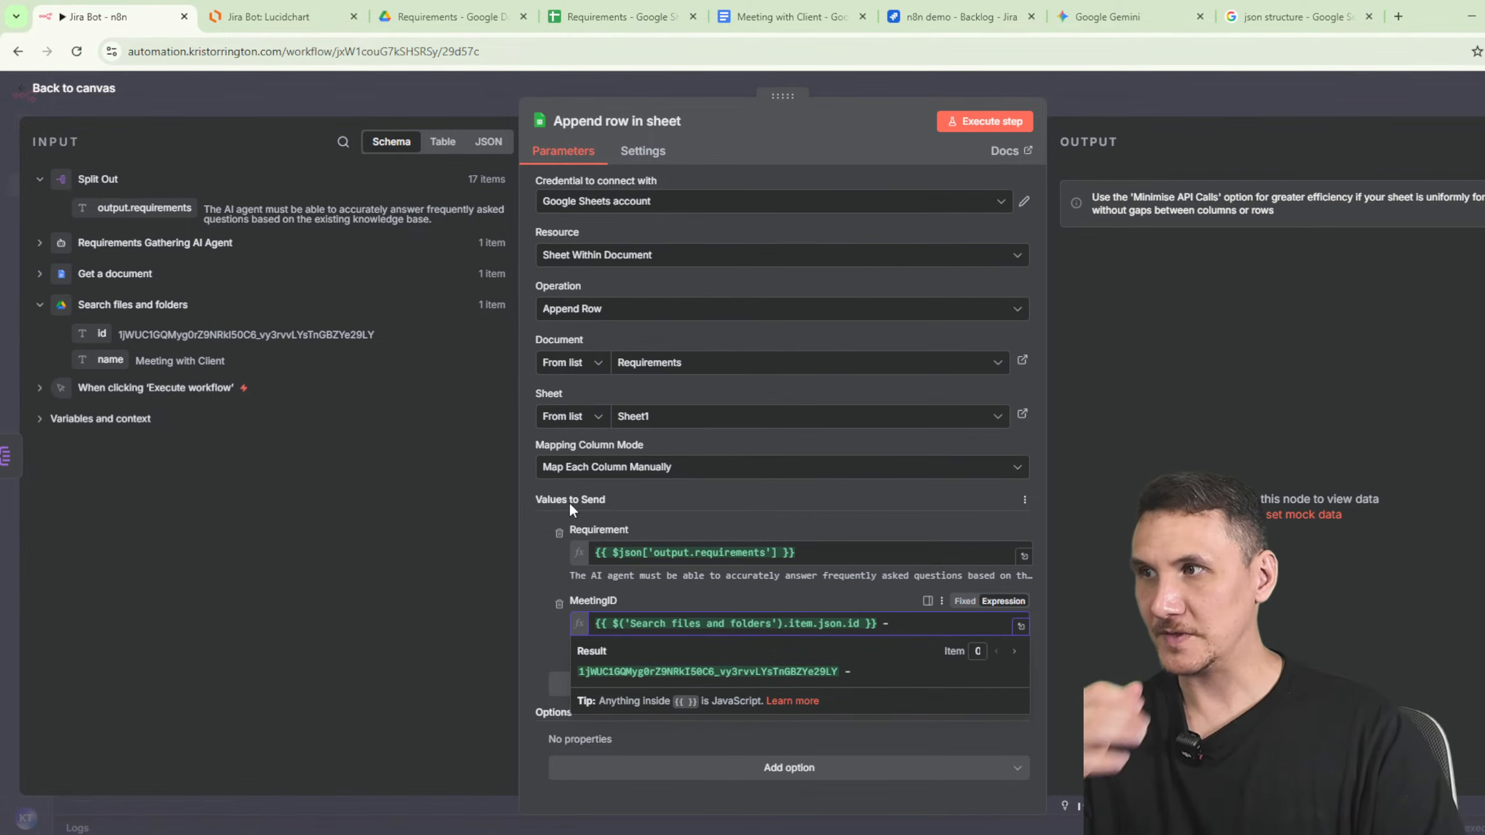
pyautogui.moveTo(110, 359); pyautogui.dragTo(940, 624)
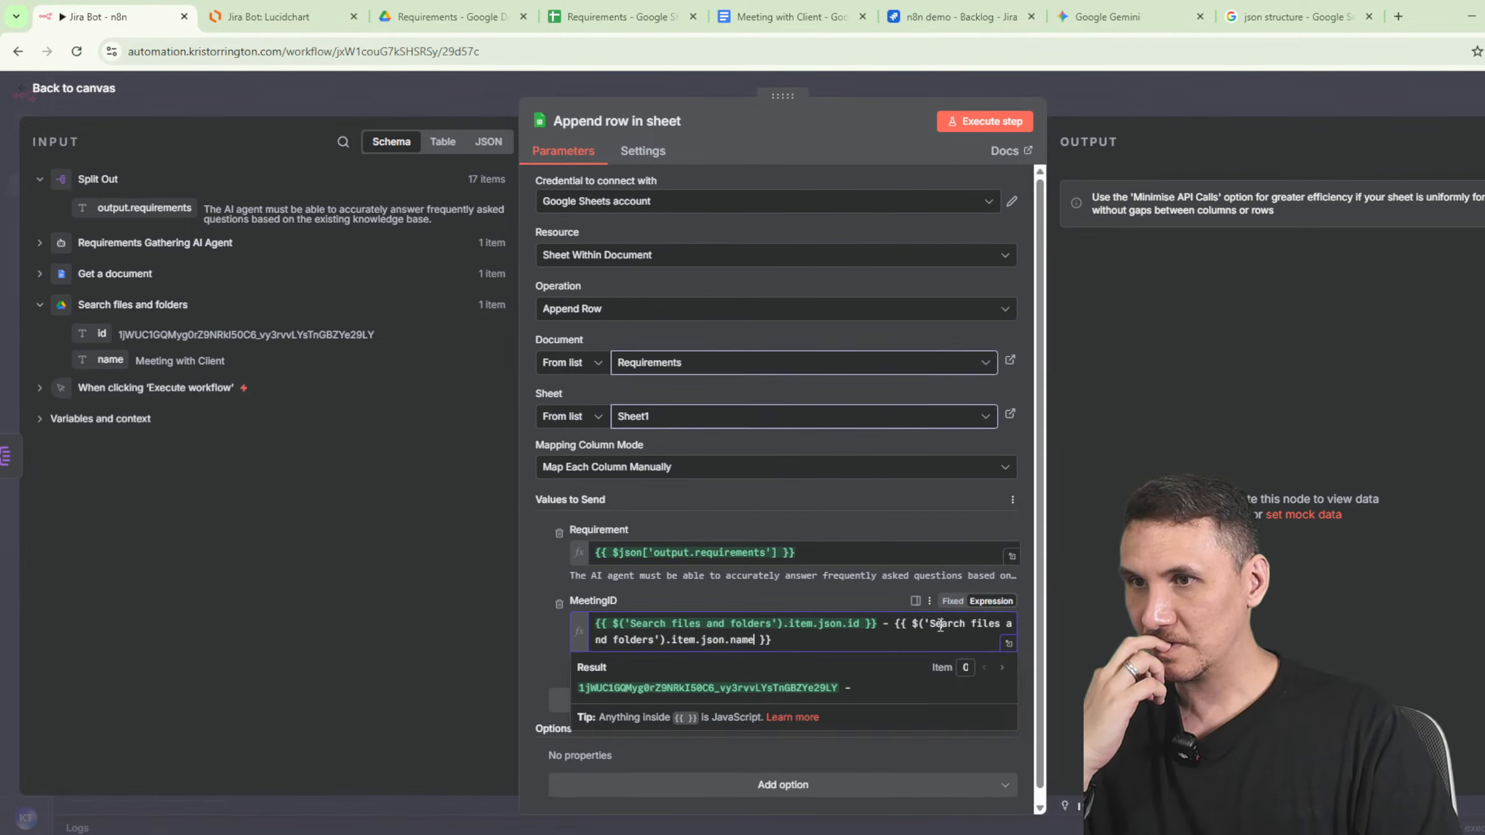
pyautogui.click(986, 122)
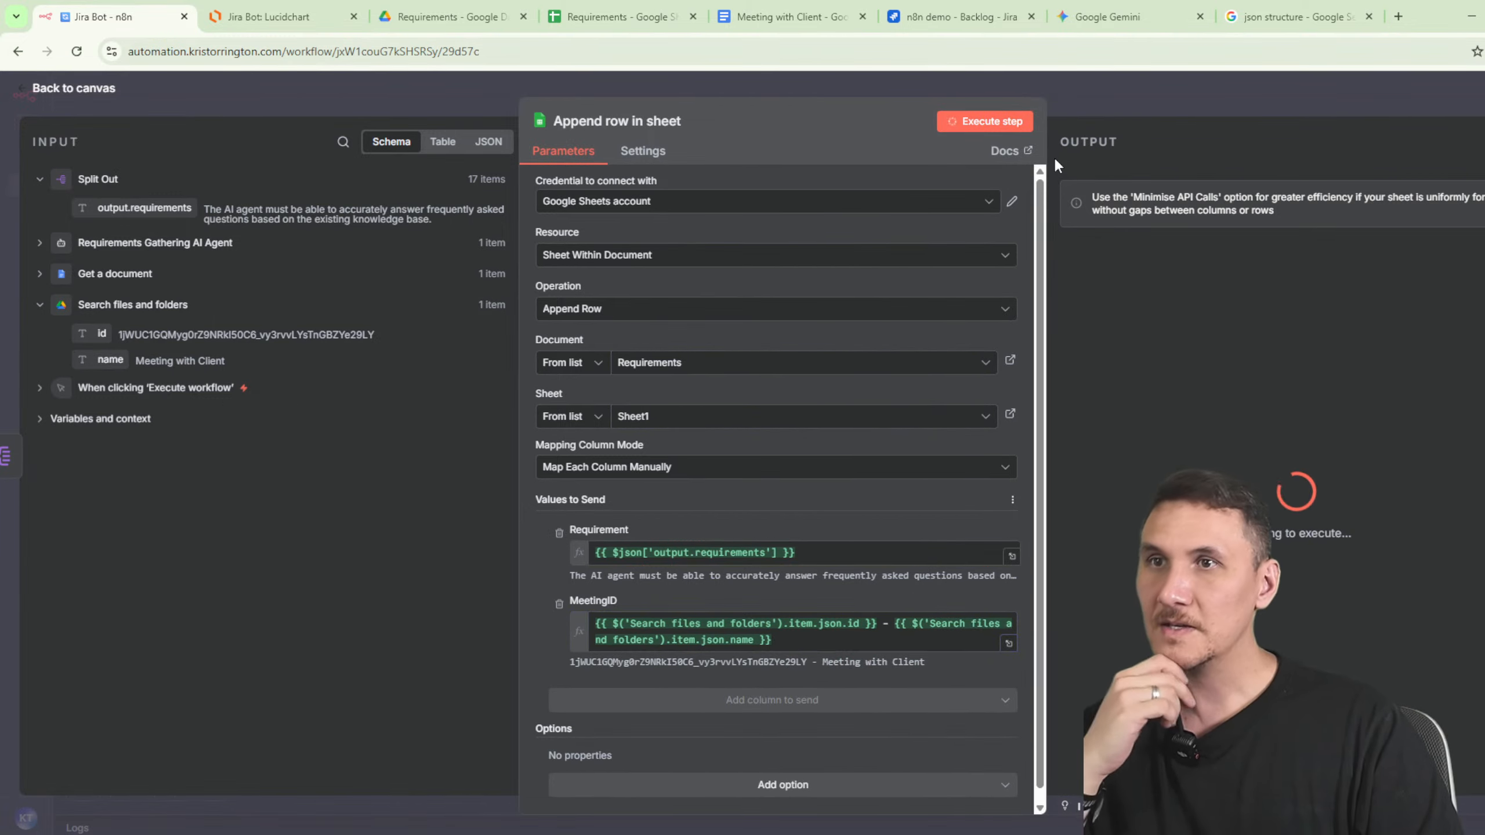
pyautogui.click(620, 16)
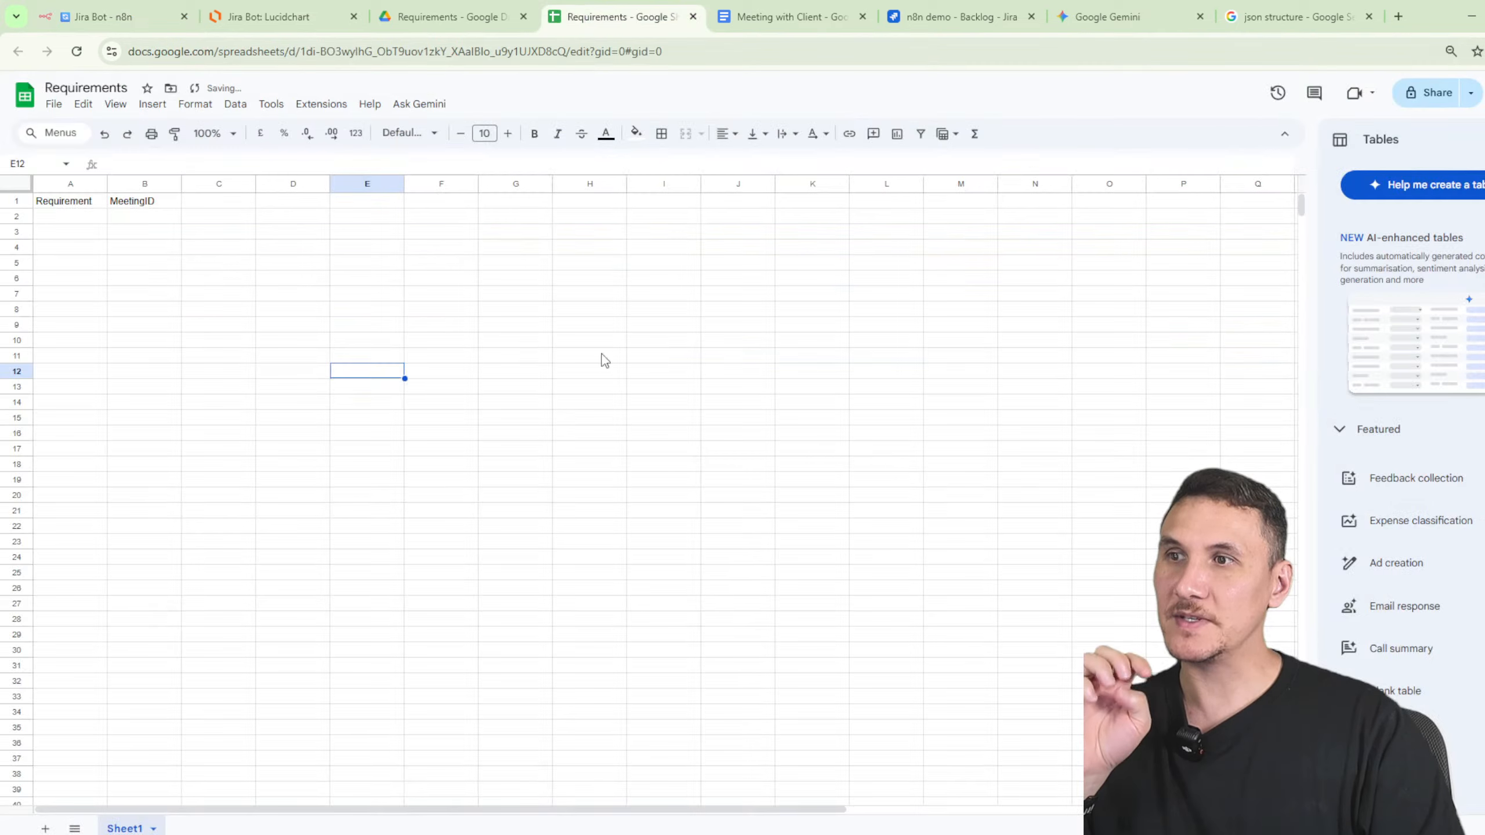
# - Auto-fit columns A and B, narrow the Requirement column, and wrap its text
pyautogui.doubleClick(107, 184)
pyautogui.doubleClick(757, 184)
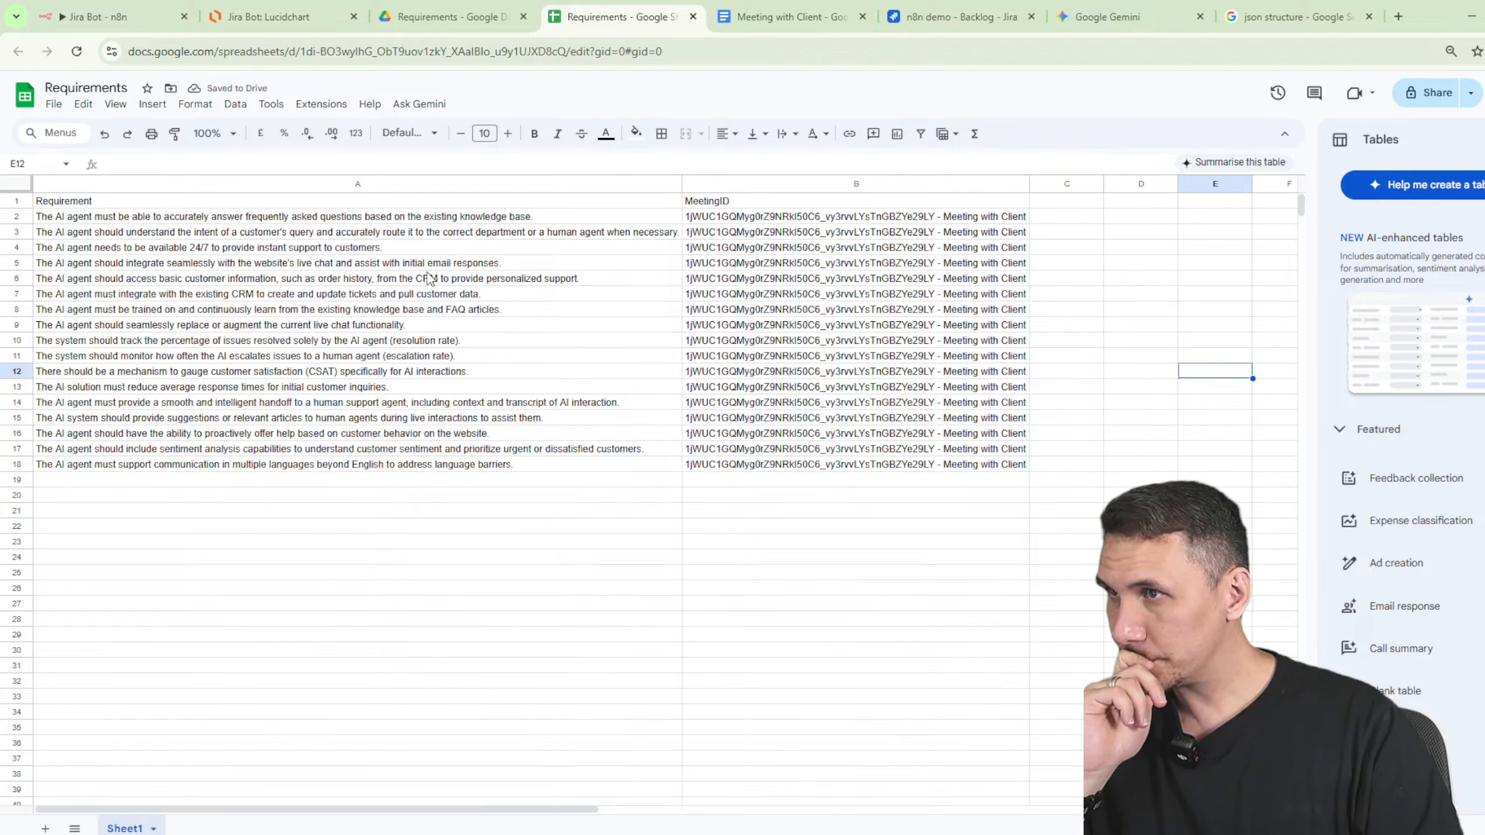
pyautogui.moveTo(681, 183); pyautogui.dragTo(425, 184)
pyautogui.click(410, 184)
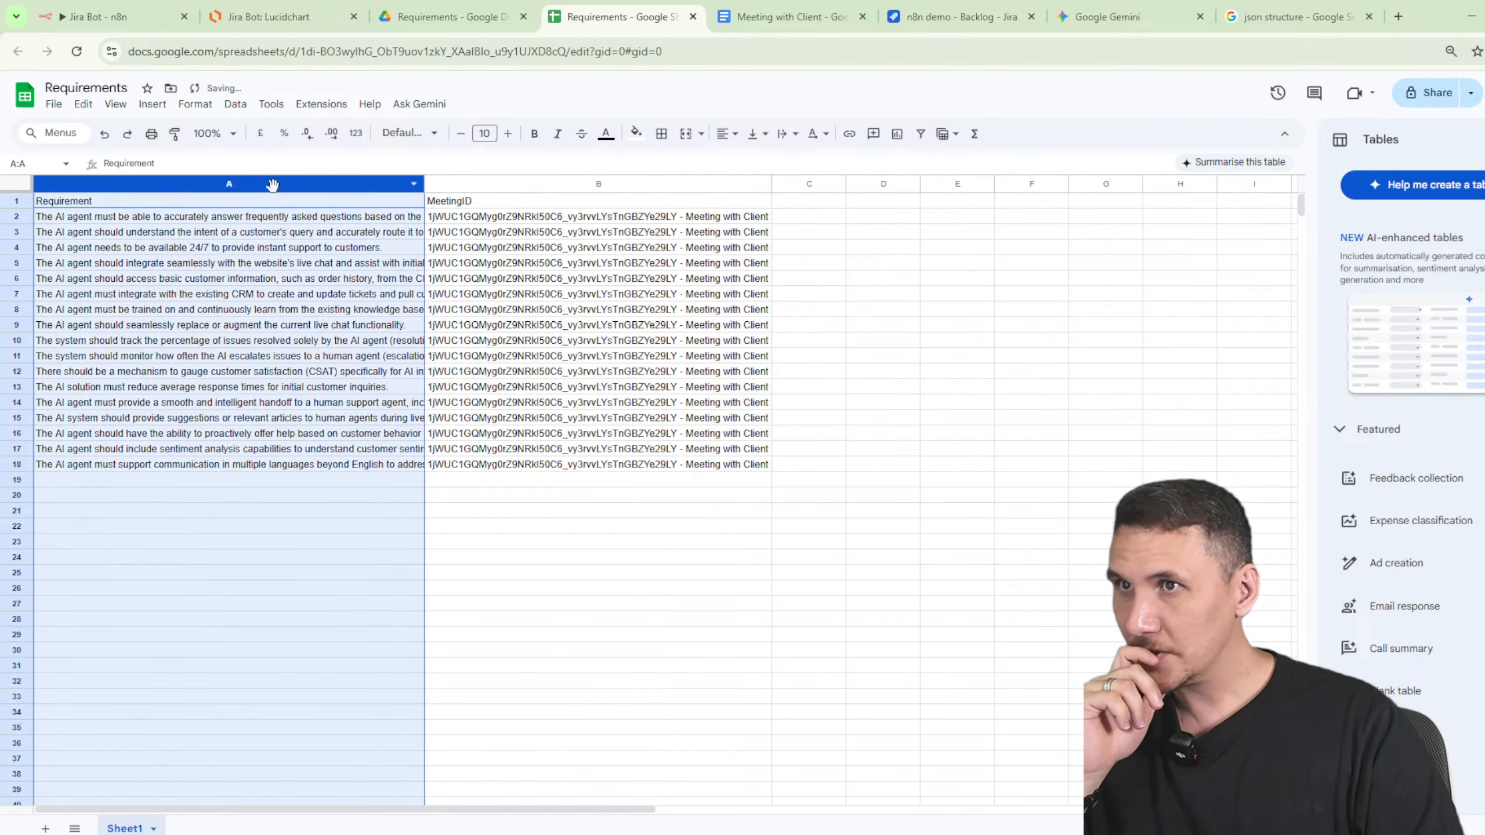
pyautogui.click(786, 141)
pyautogui.click(813, 167)
pyautogui.click(971, 366)
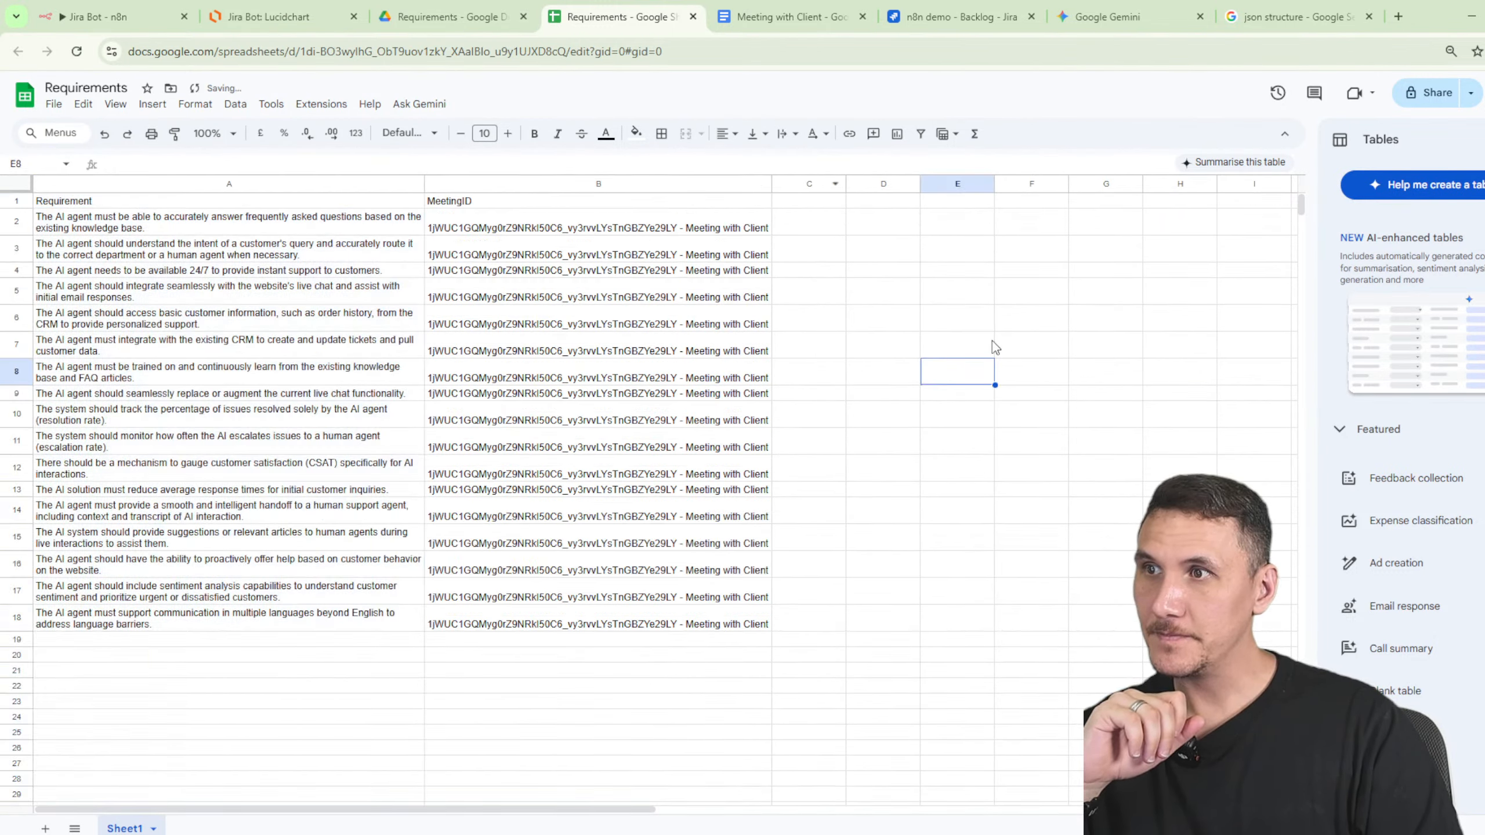
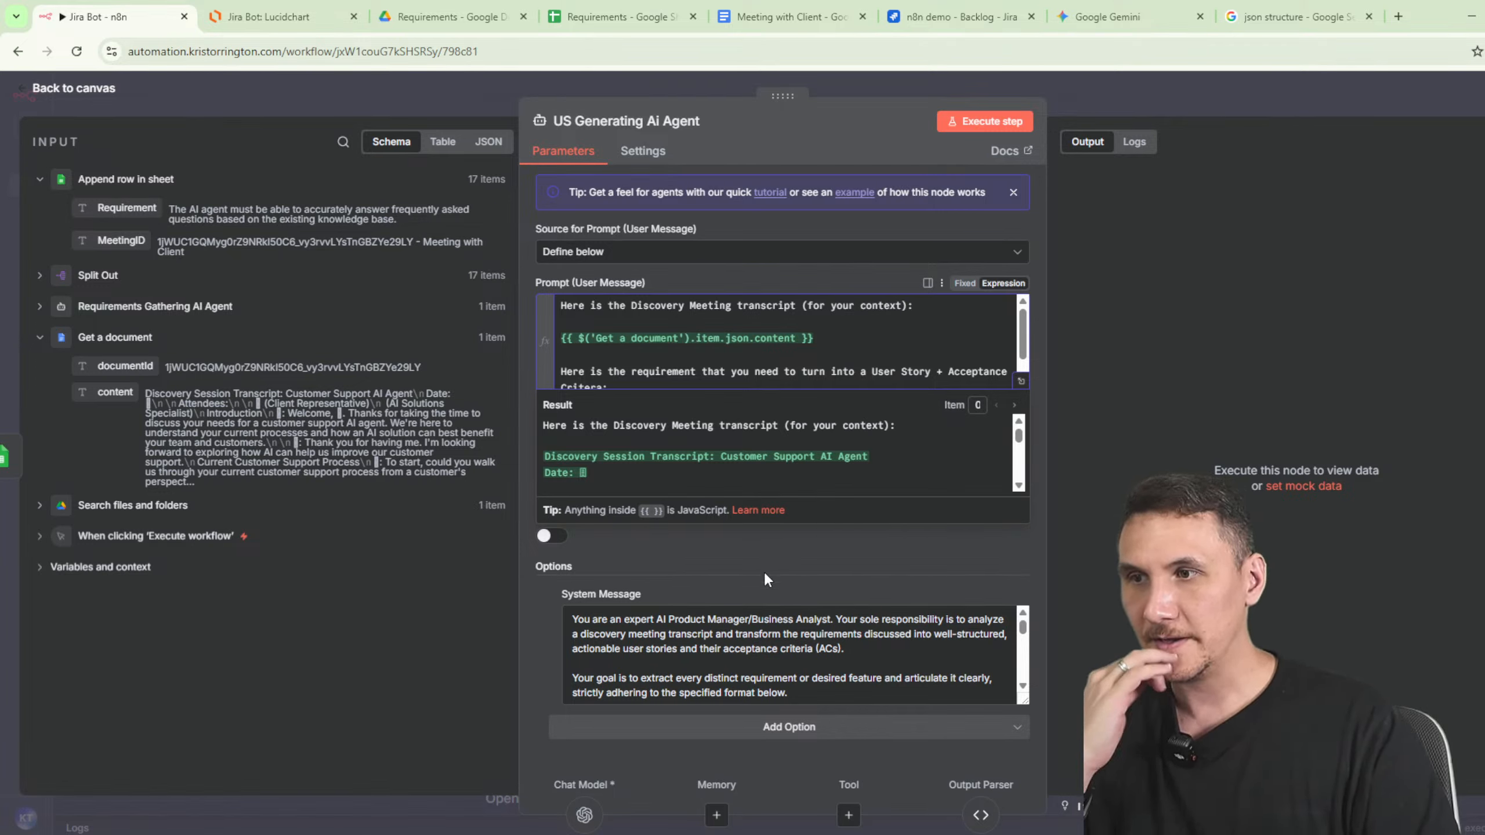
# - Insert the {{ $json.Requirement }} field on an empty line of the agent's prompt
pyautogui.click(886, 634)
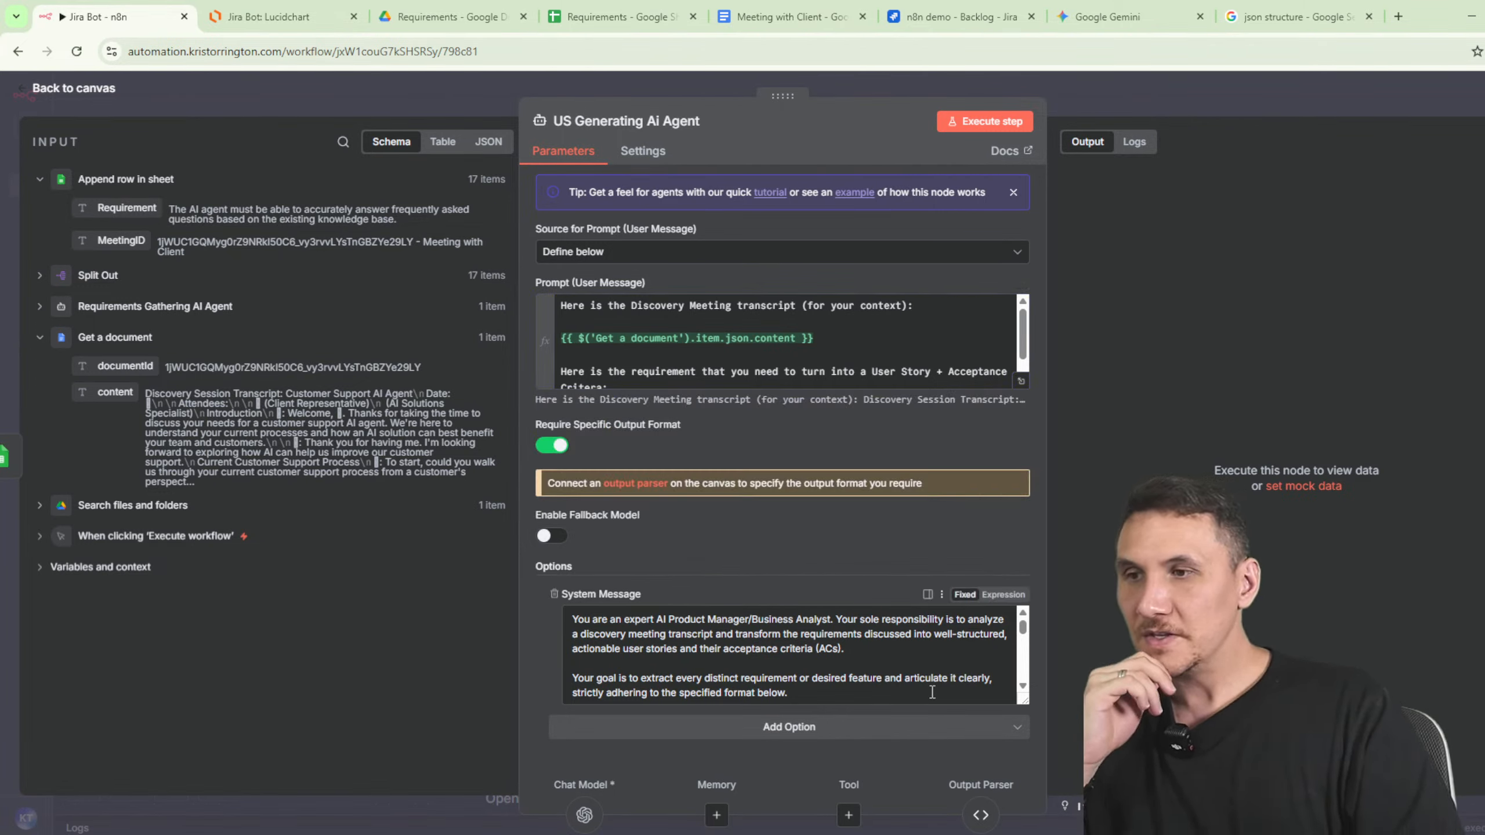
pyautogui.scroll(-2, 901, 657)
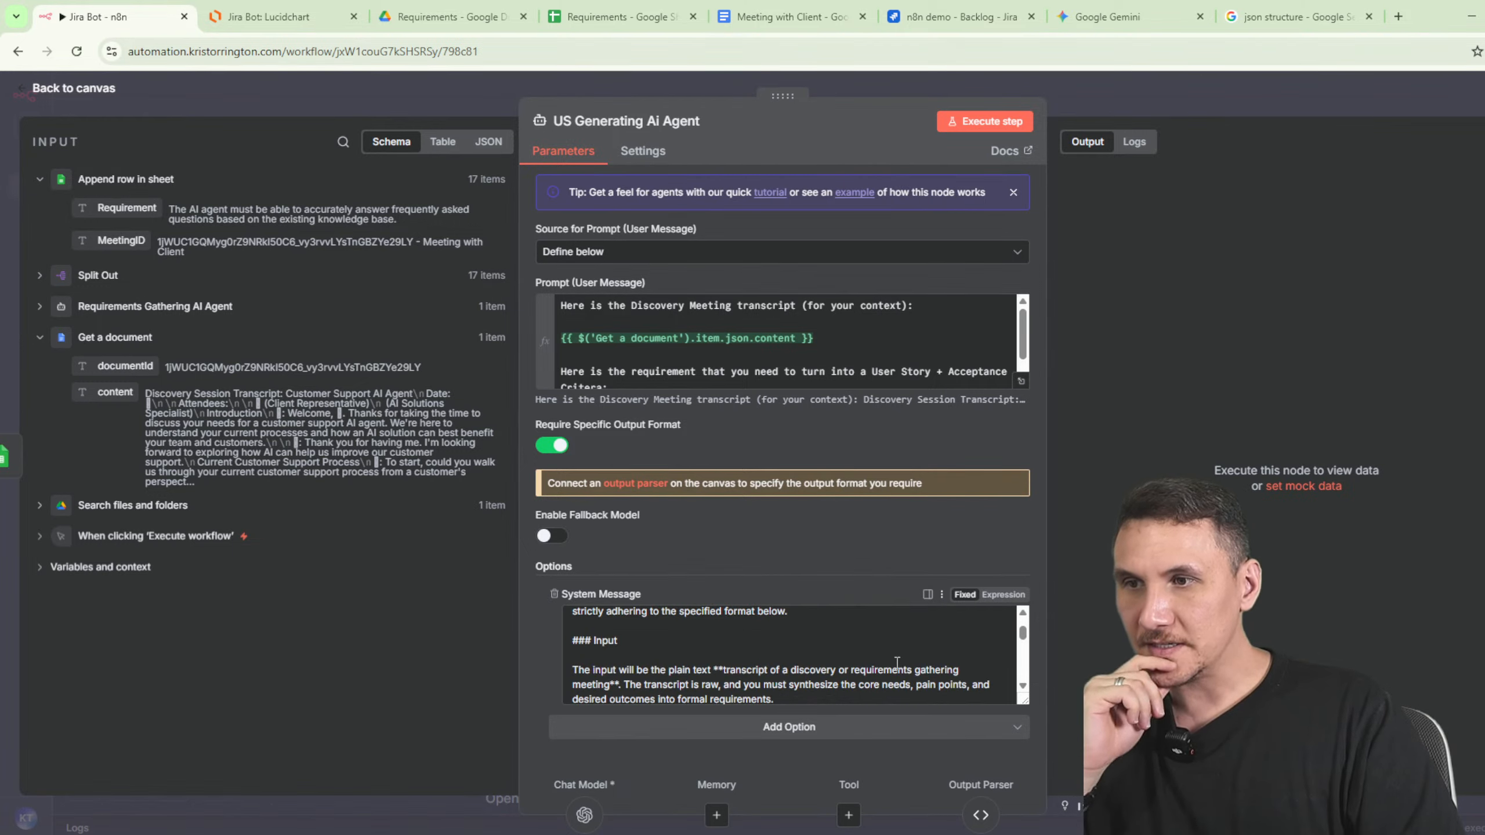
pyautogui.scroll(-10, 896, 662)
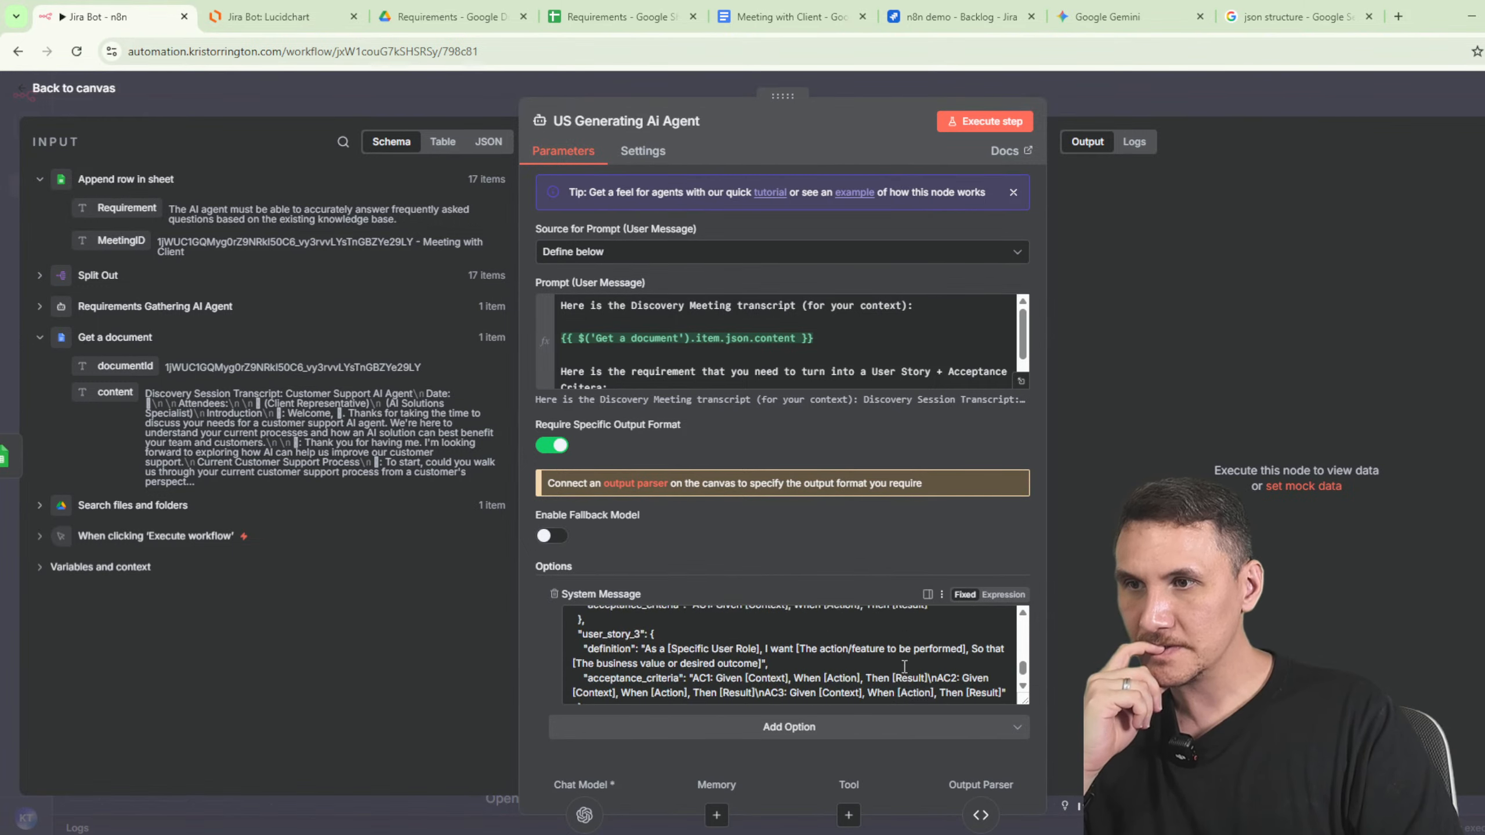
pyautogui.scroll(-1, 904, 668)
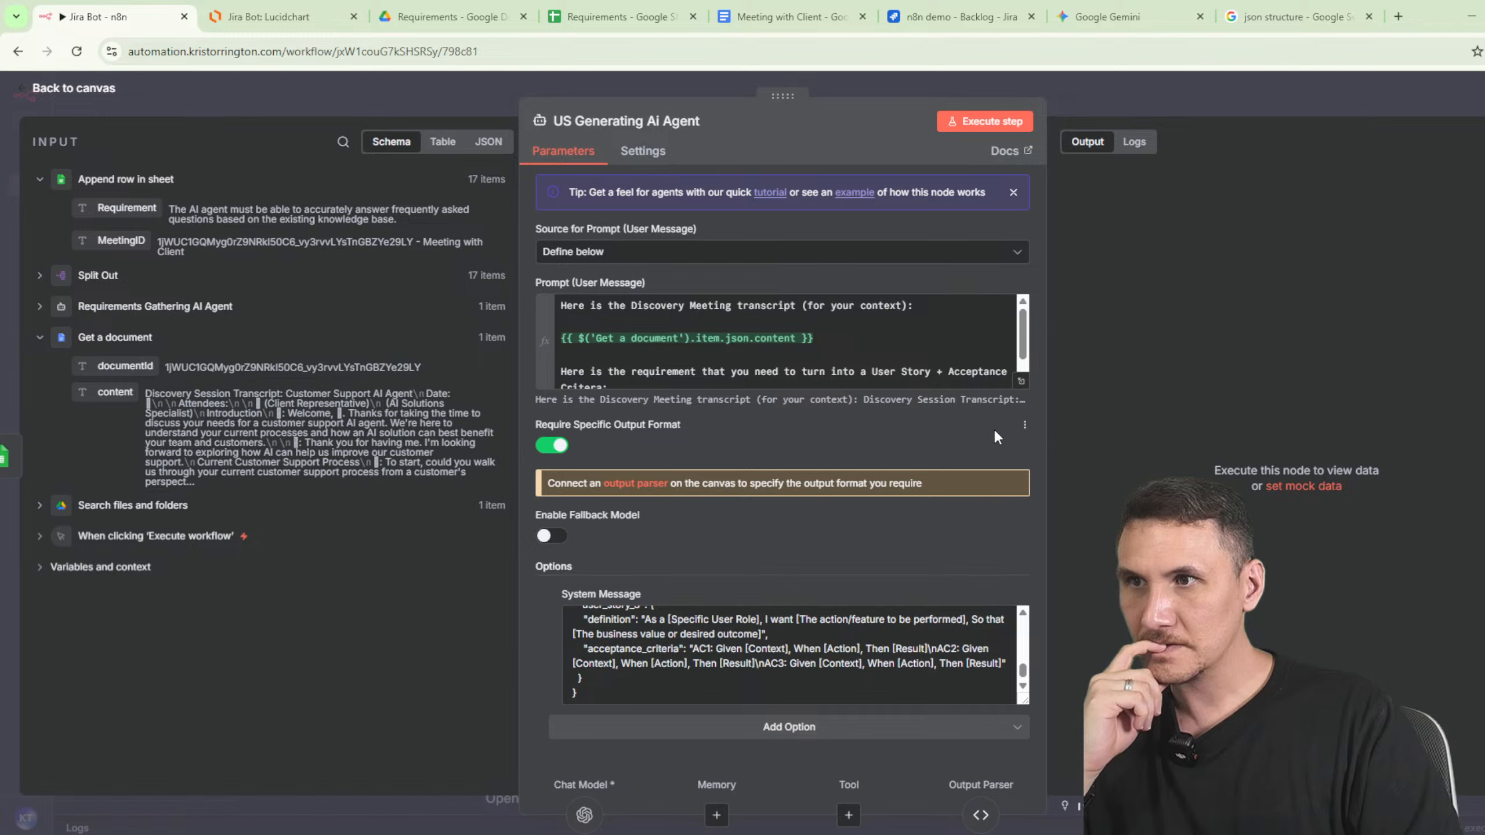
pyautogui.scroll(-1, 732, 351)
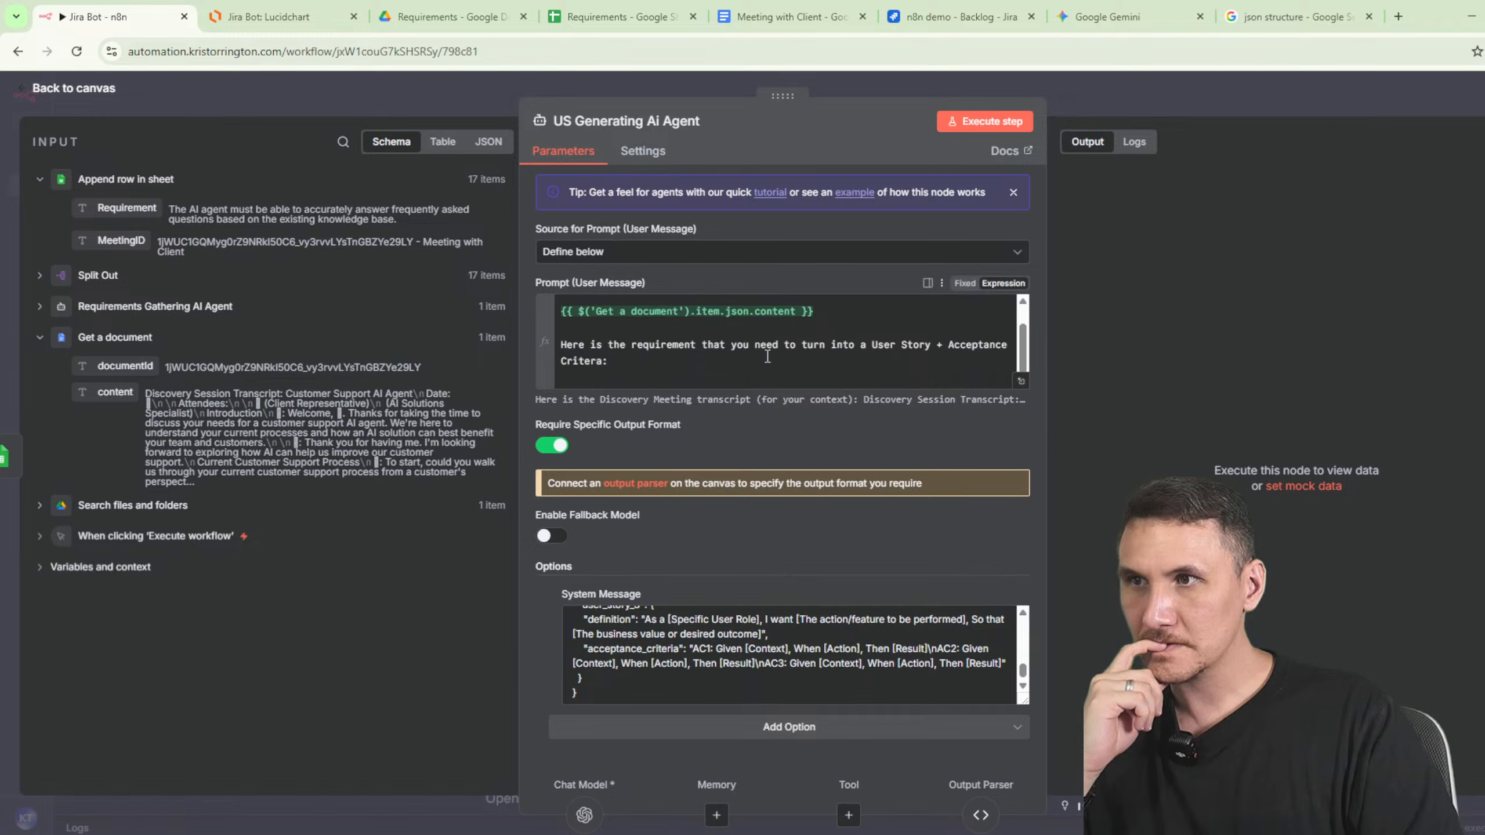
pyautogui.click(732, 366)
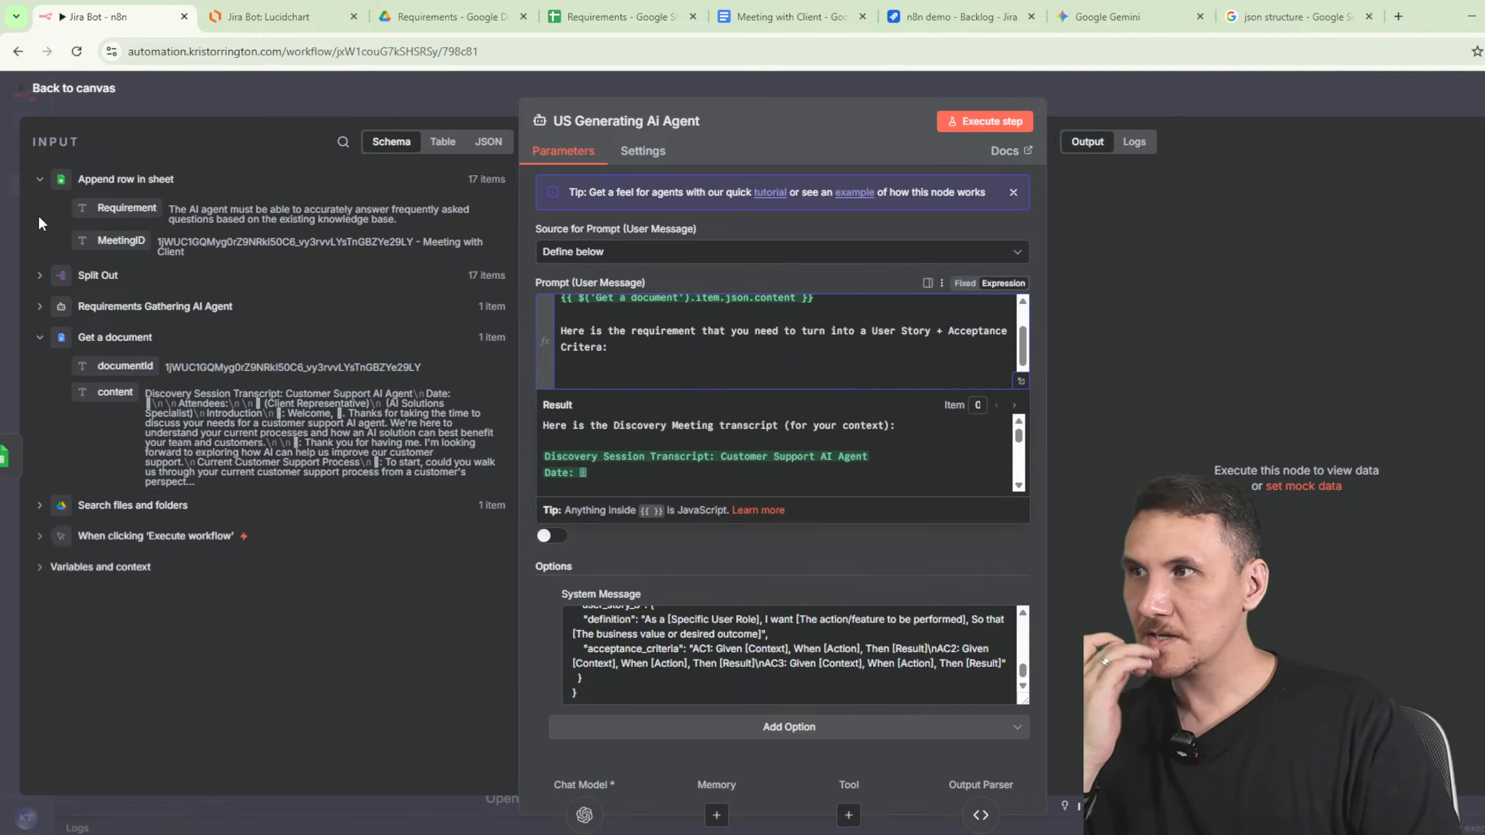
pyautogui.moveTo(91, 205); pyautogui.dragTo(770, 368)
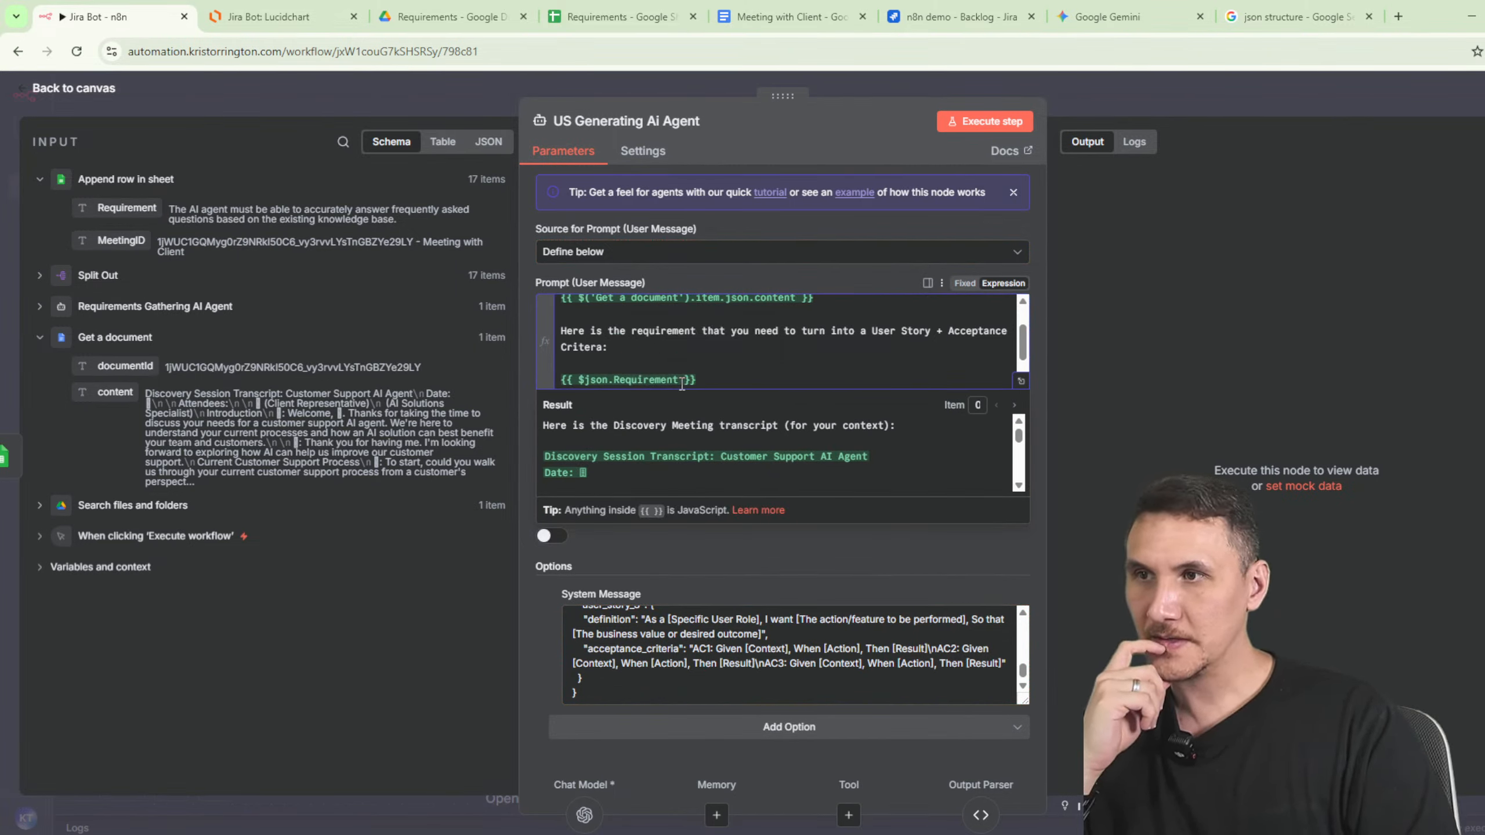
pyautogui.scroll(-5, 943, 474)
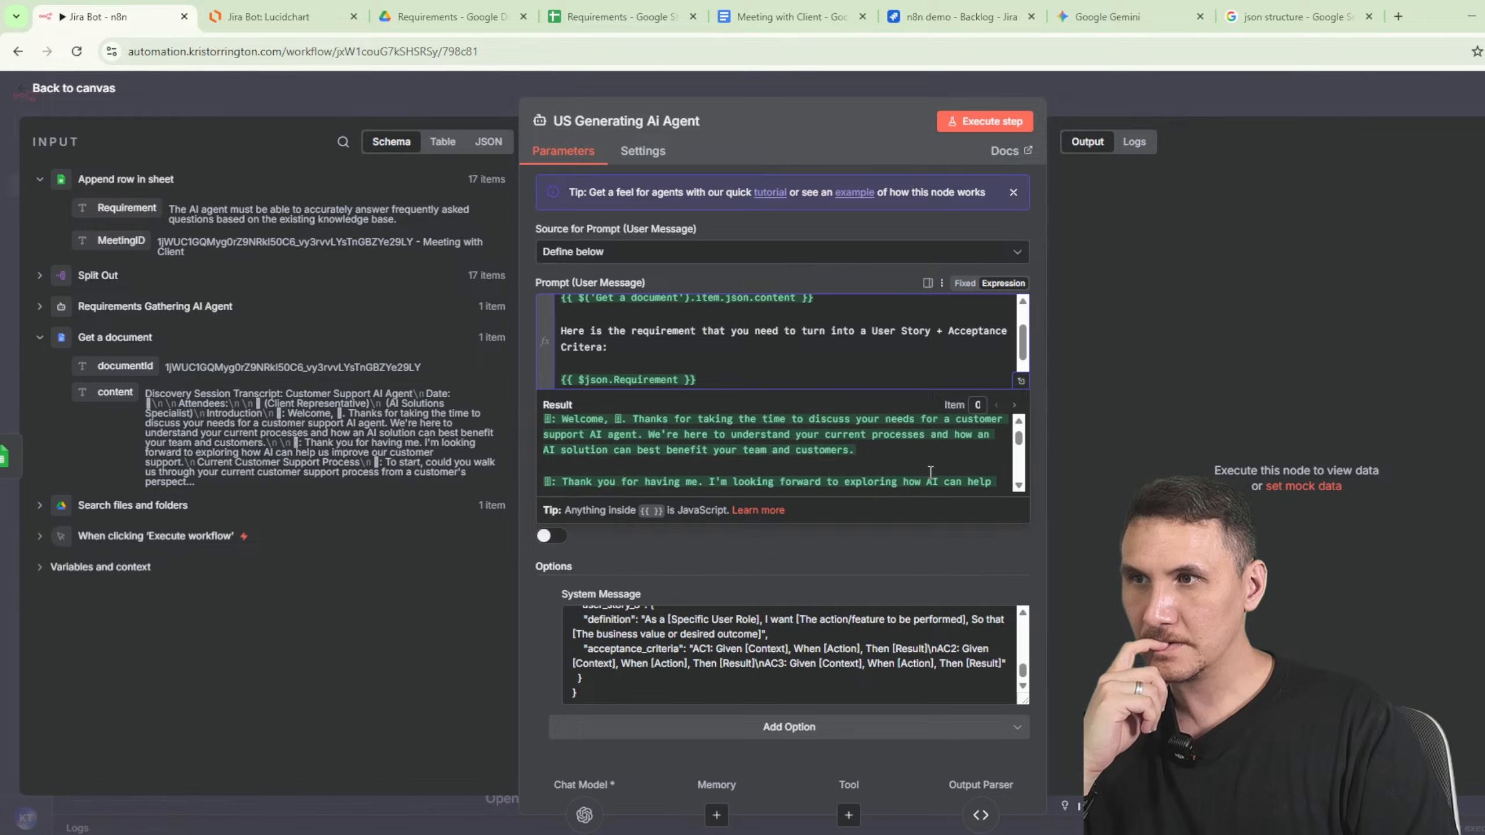
pyautogui.scroll(-6, 884, 460)
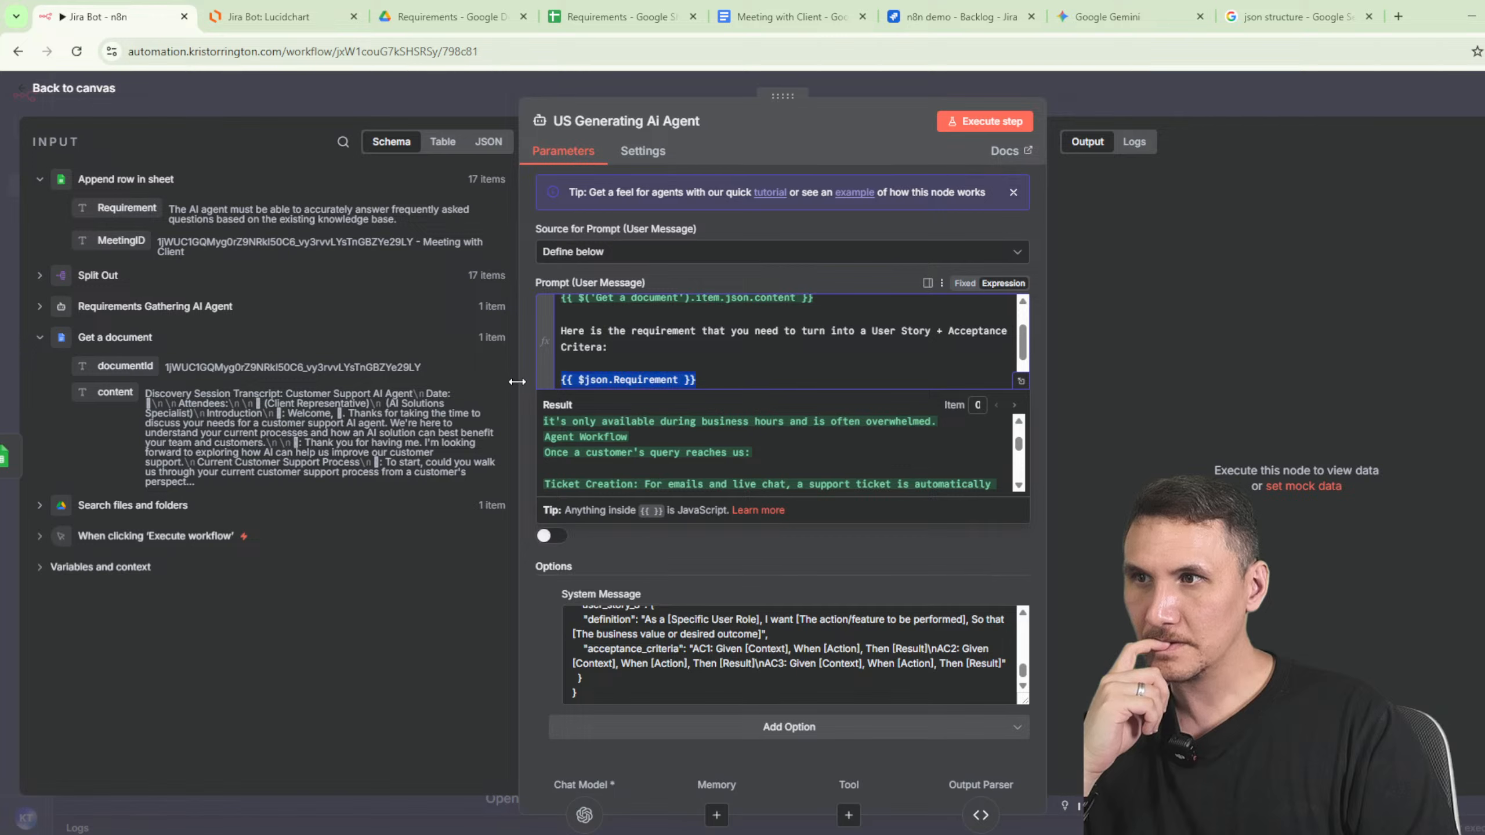
pyautogui.press('BackSpace')
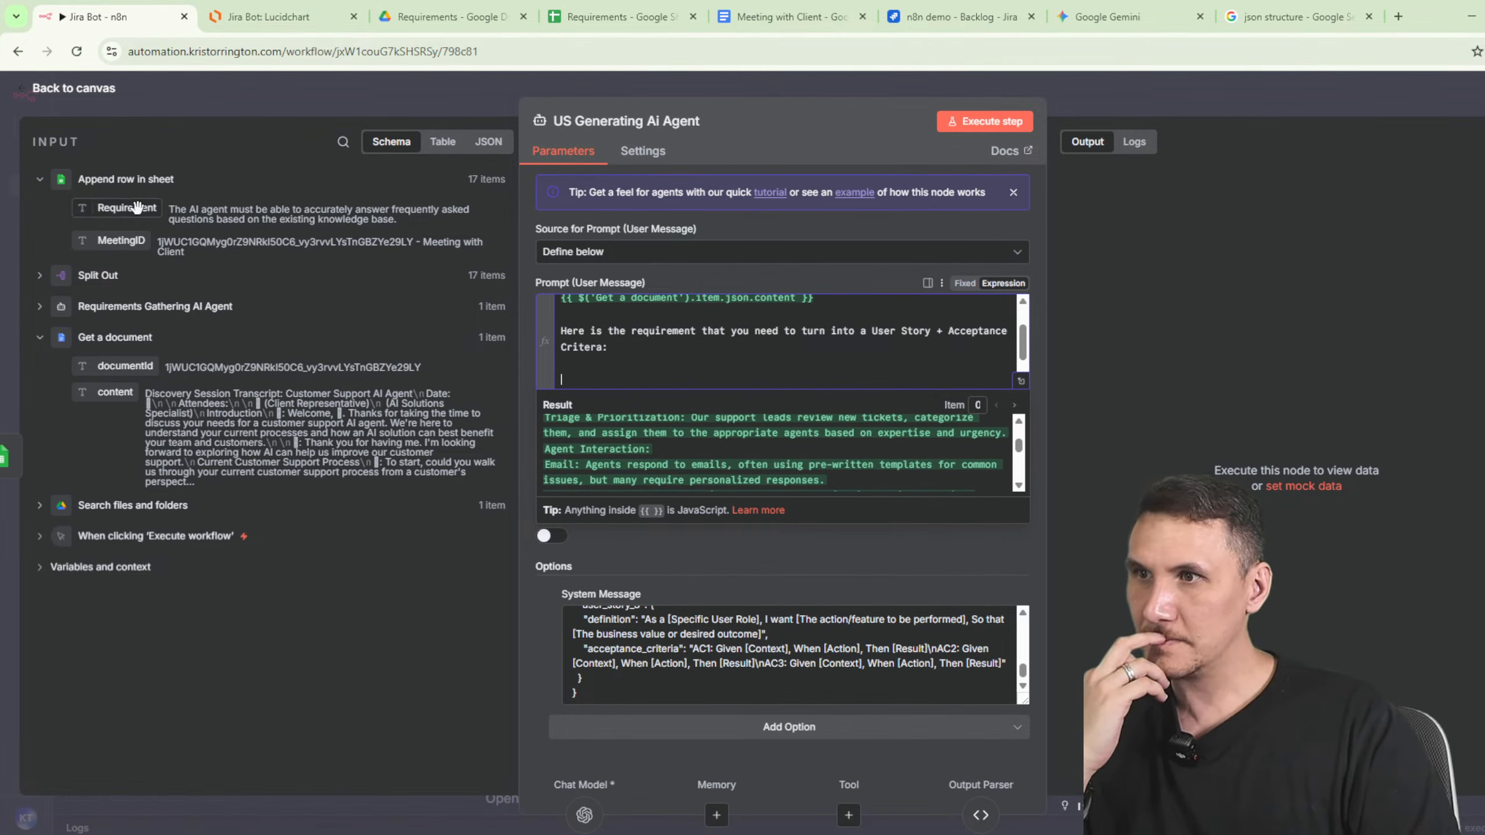
pyautogui.moveTo(137, 207); pyautogui.dragTo(661, 378)
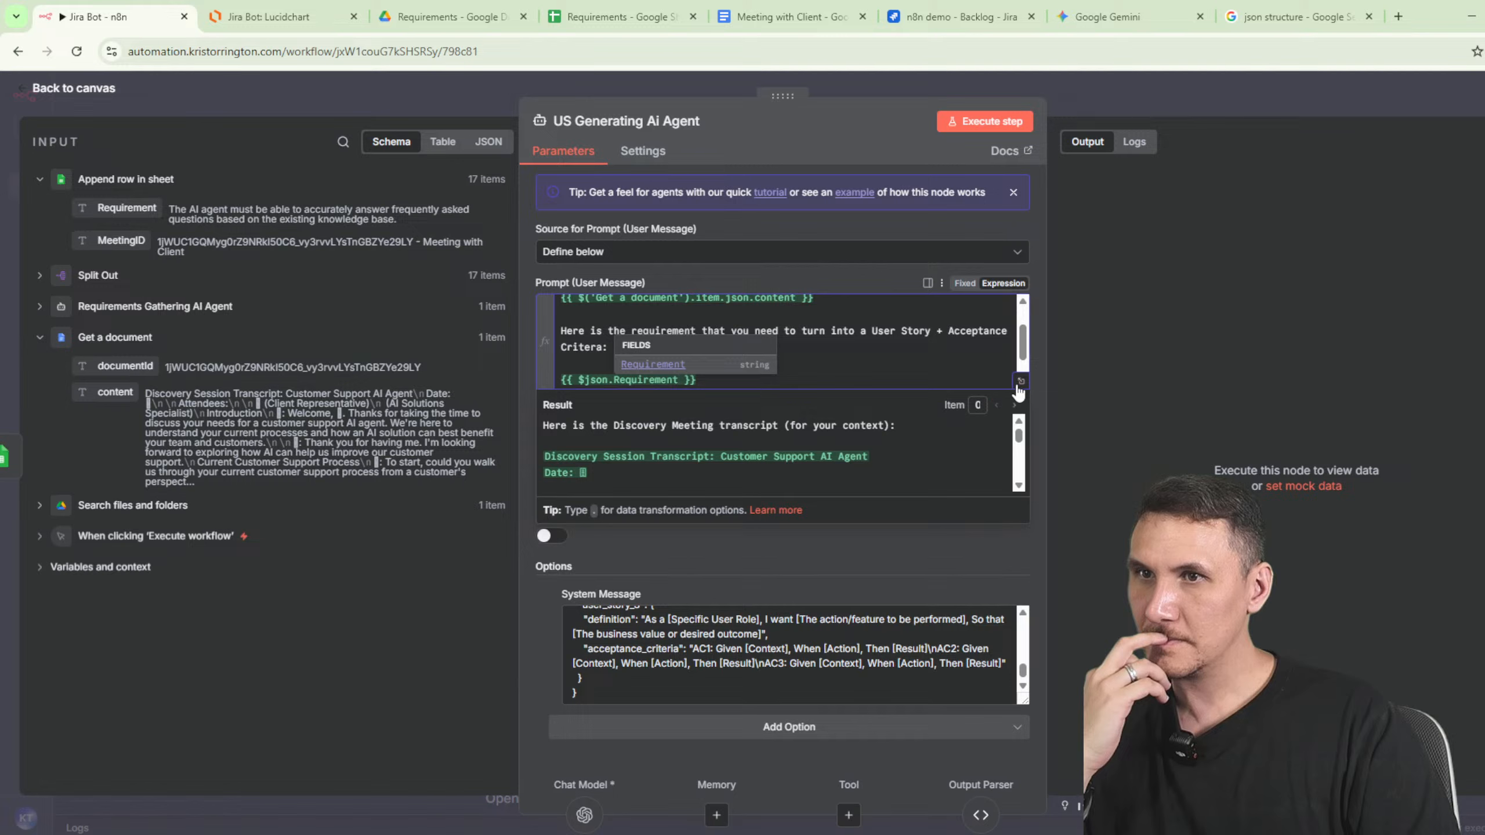
# - Move the requirement paragraph and its expression to the top of the prompt, above the transcript
pyautogui.moveTo(1026, 355); pyautogui.dragTo(1025, 370)
pyautogui.moveTo(812, 344); pyautogui.dragTo(539, 300)
pyautogui.hotkey('ctrl', 'c')
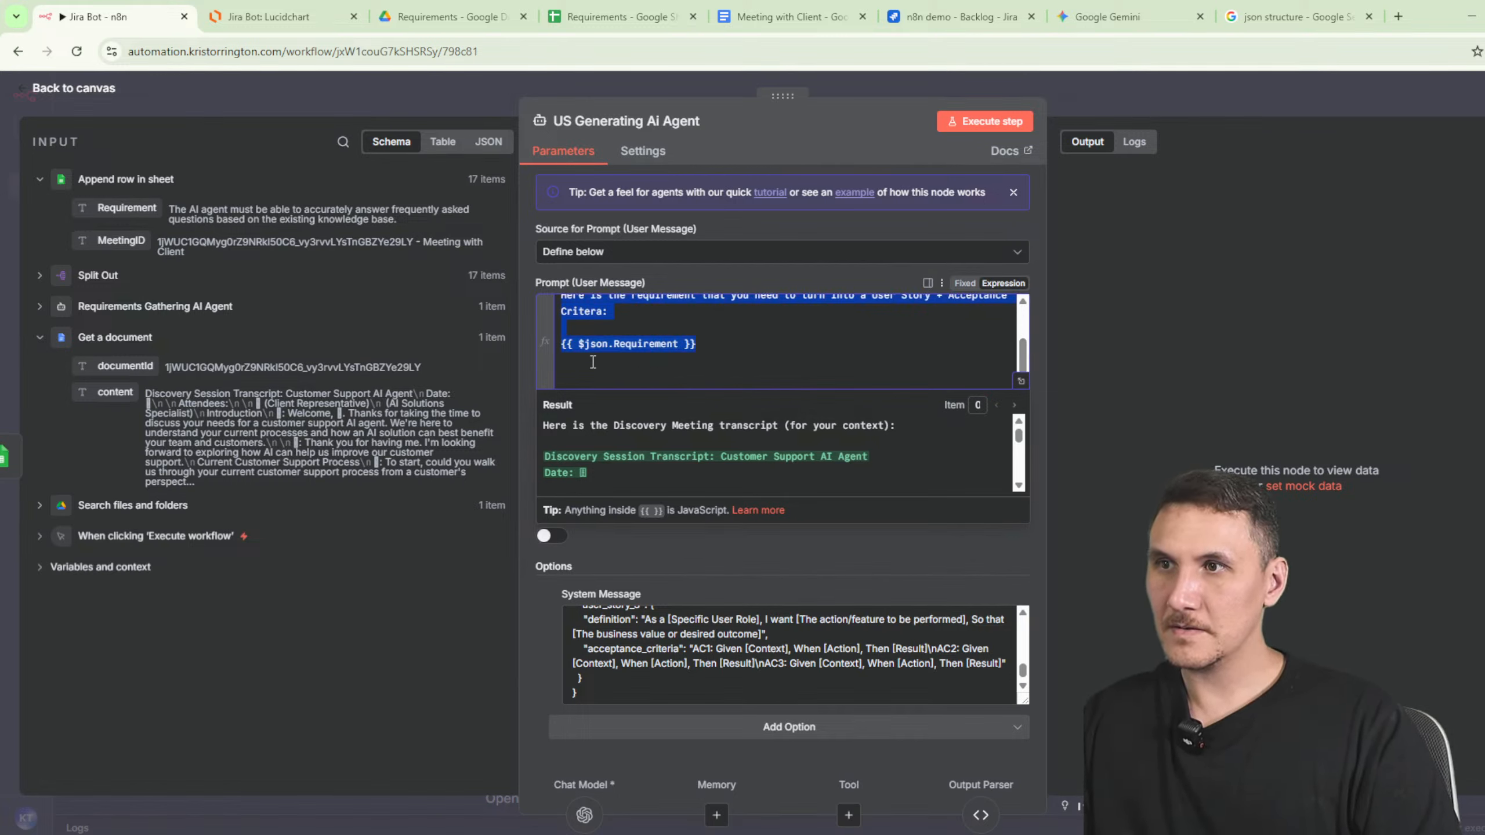
pyautogui.scroll(2, 665, 358)
pyautogui.press('BackSpace')
pyautogui.press('Return')
pyautogui.press('Return')
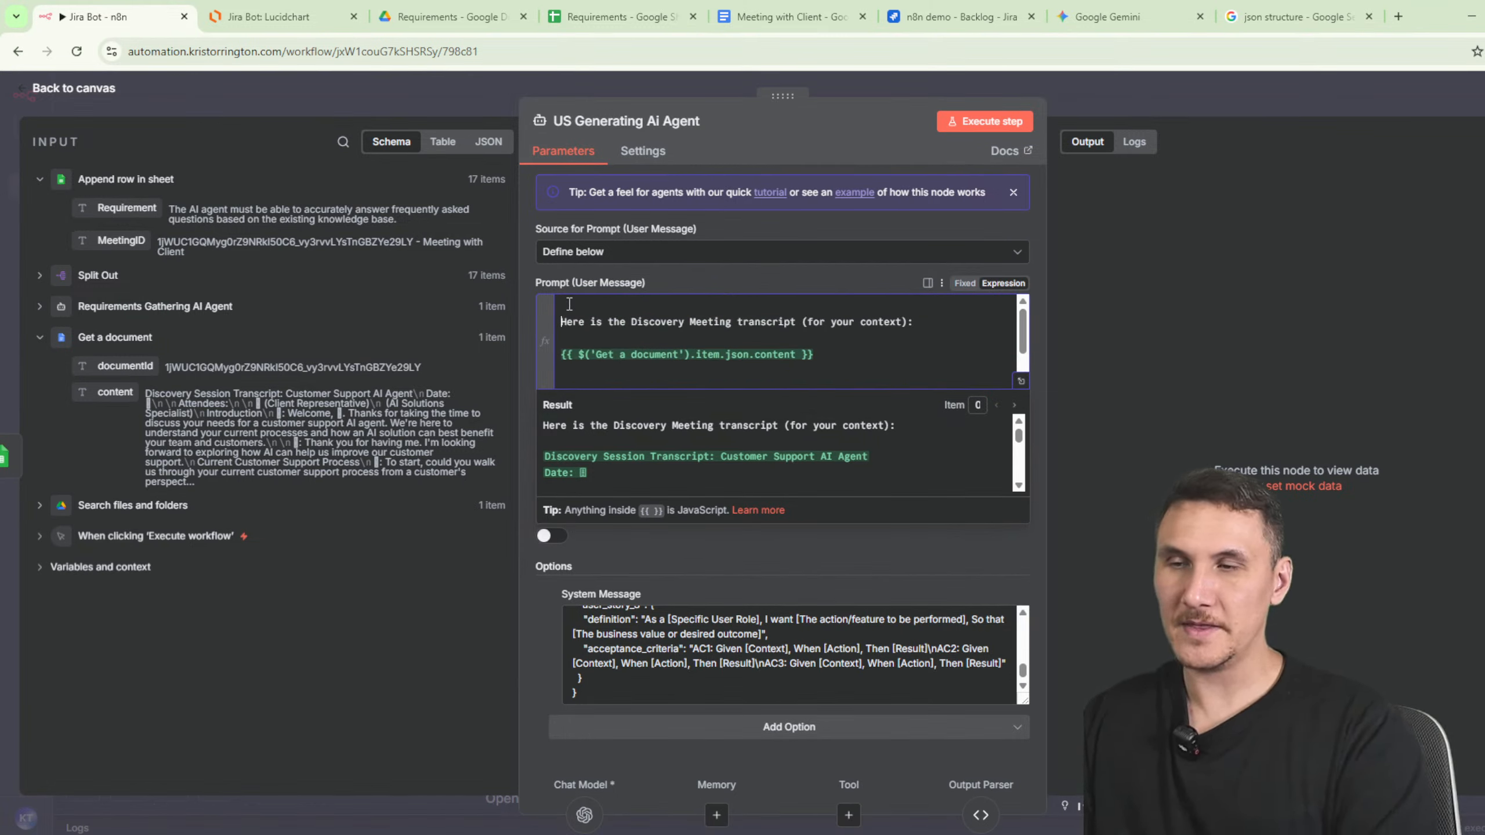
pyautogui.press('Up')
pyautogui.press('Up')
pyautogui.hotkey('ctrl', 'v')
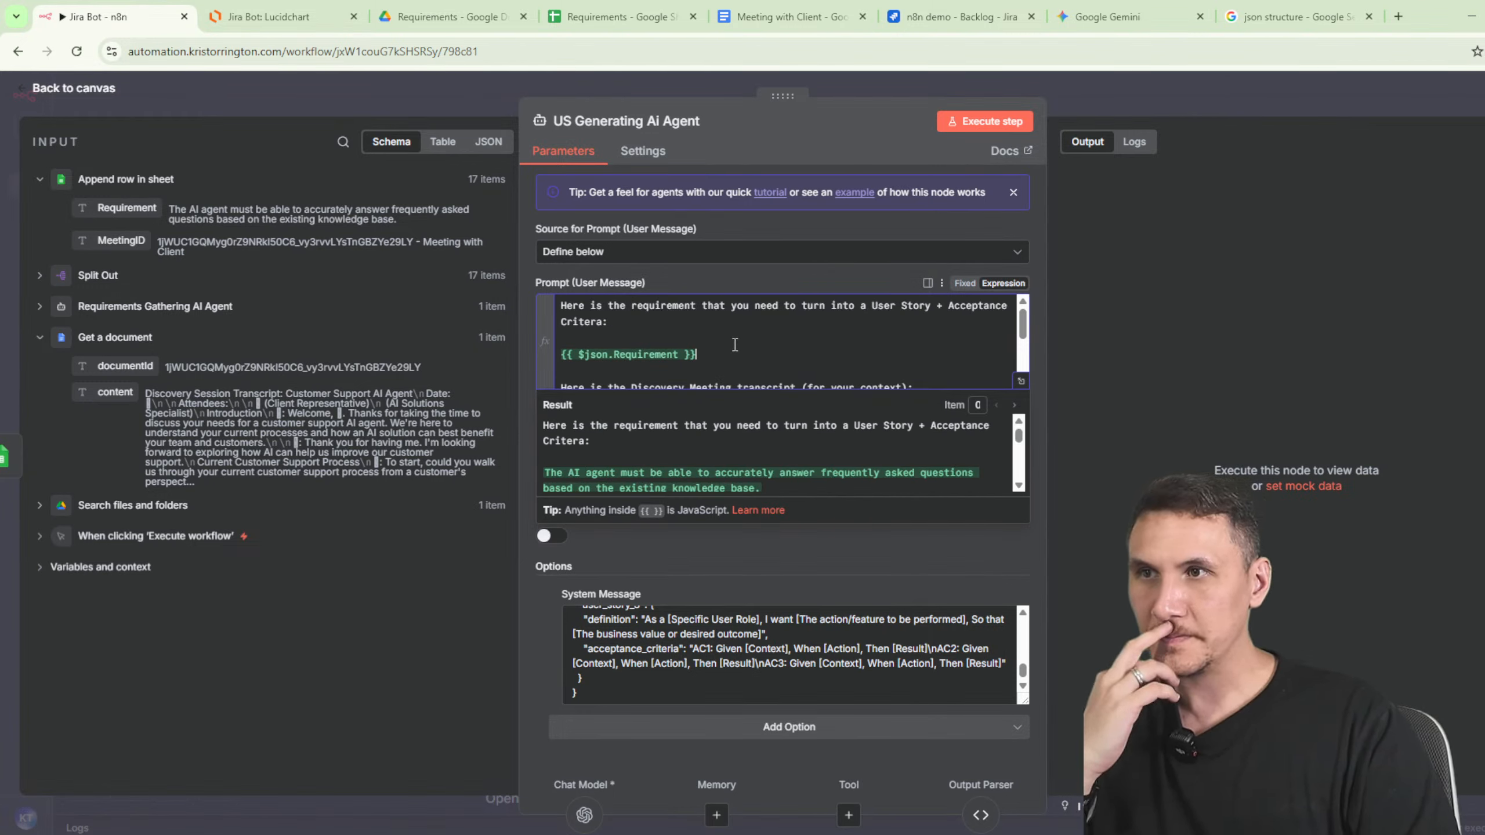
pyautogui.scroll(-2, 715, 339)
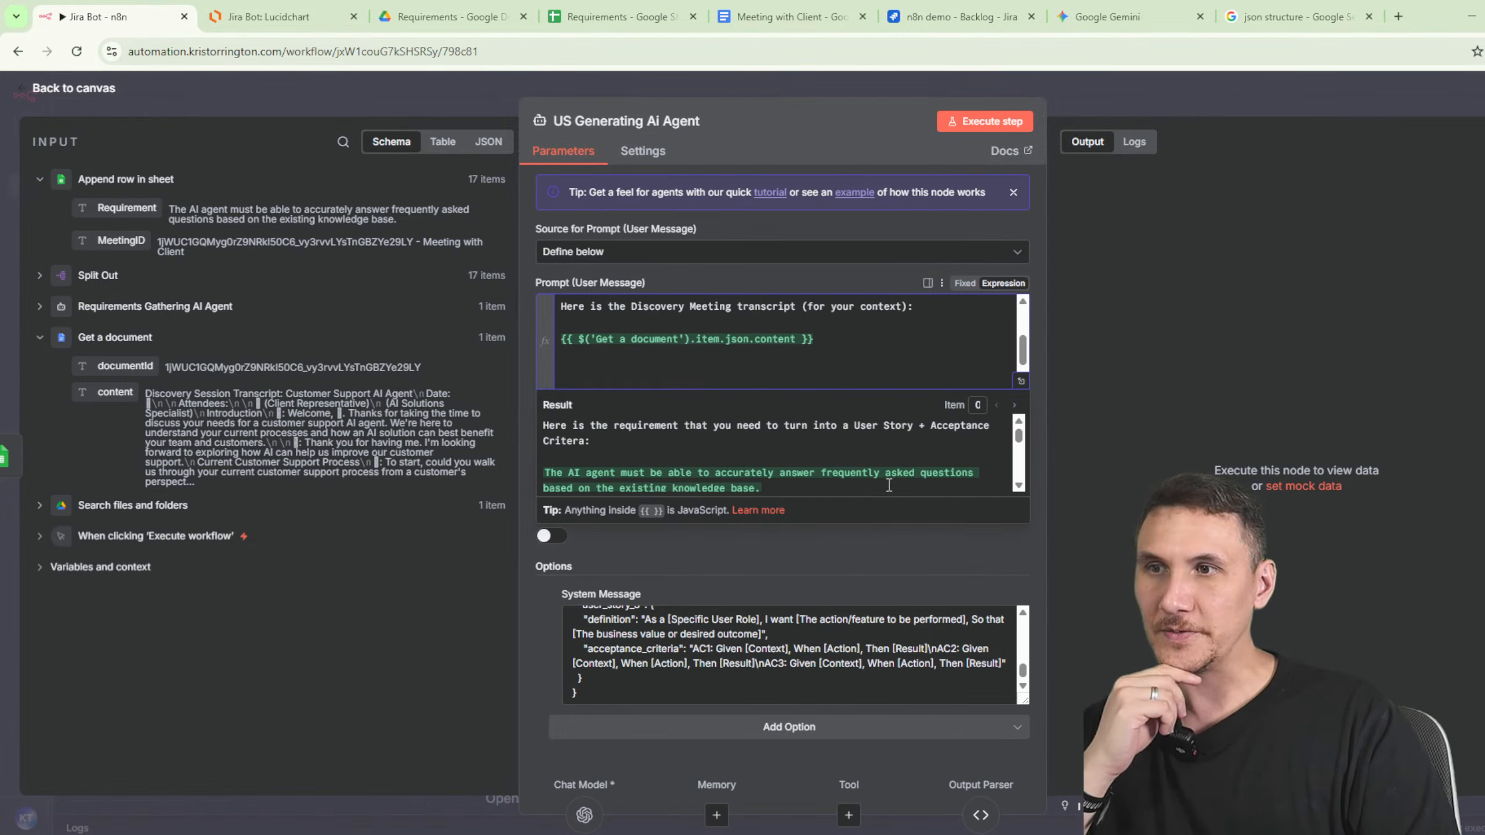
# - Run the workflow and inspect the agent's Structured Output Parser format error
pyautogui.click(800, 132)
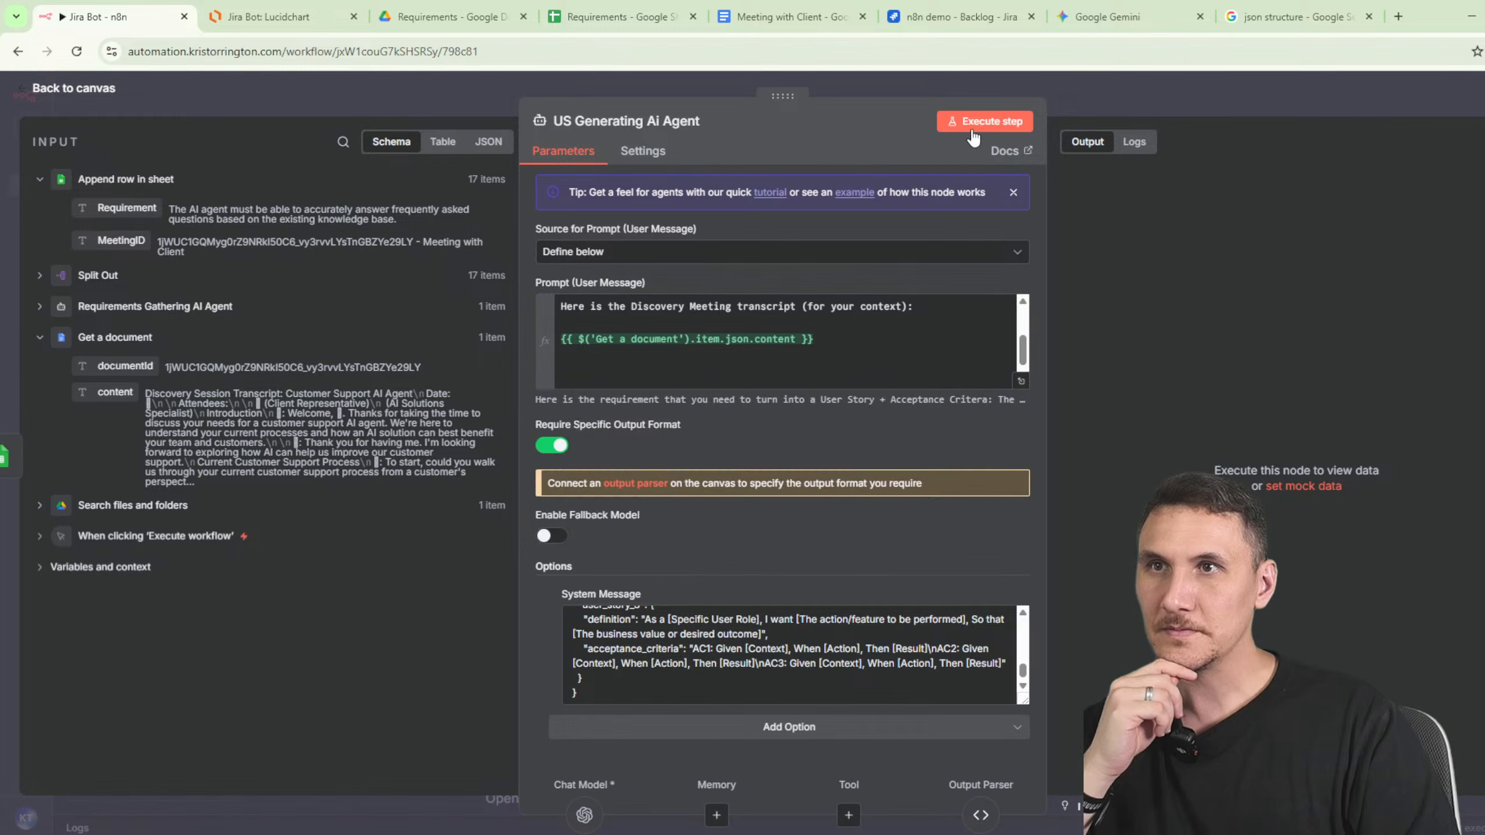
pyautogui.click(1274, 108)
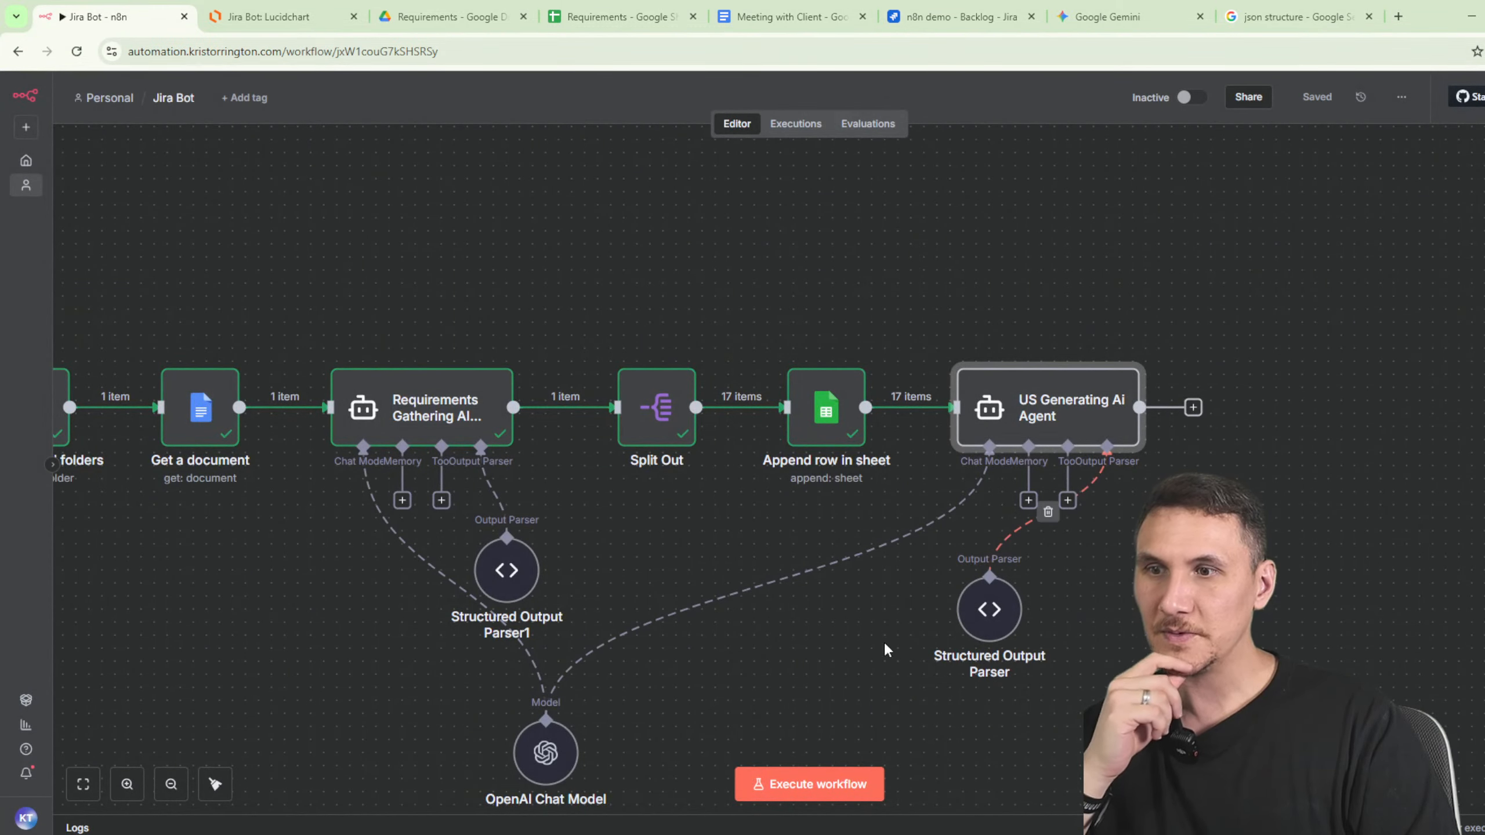
pyautogui.click(1065, 350)
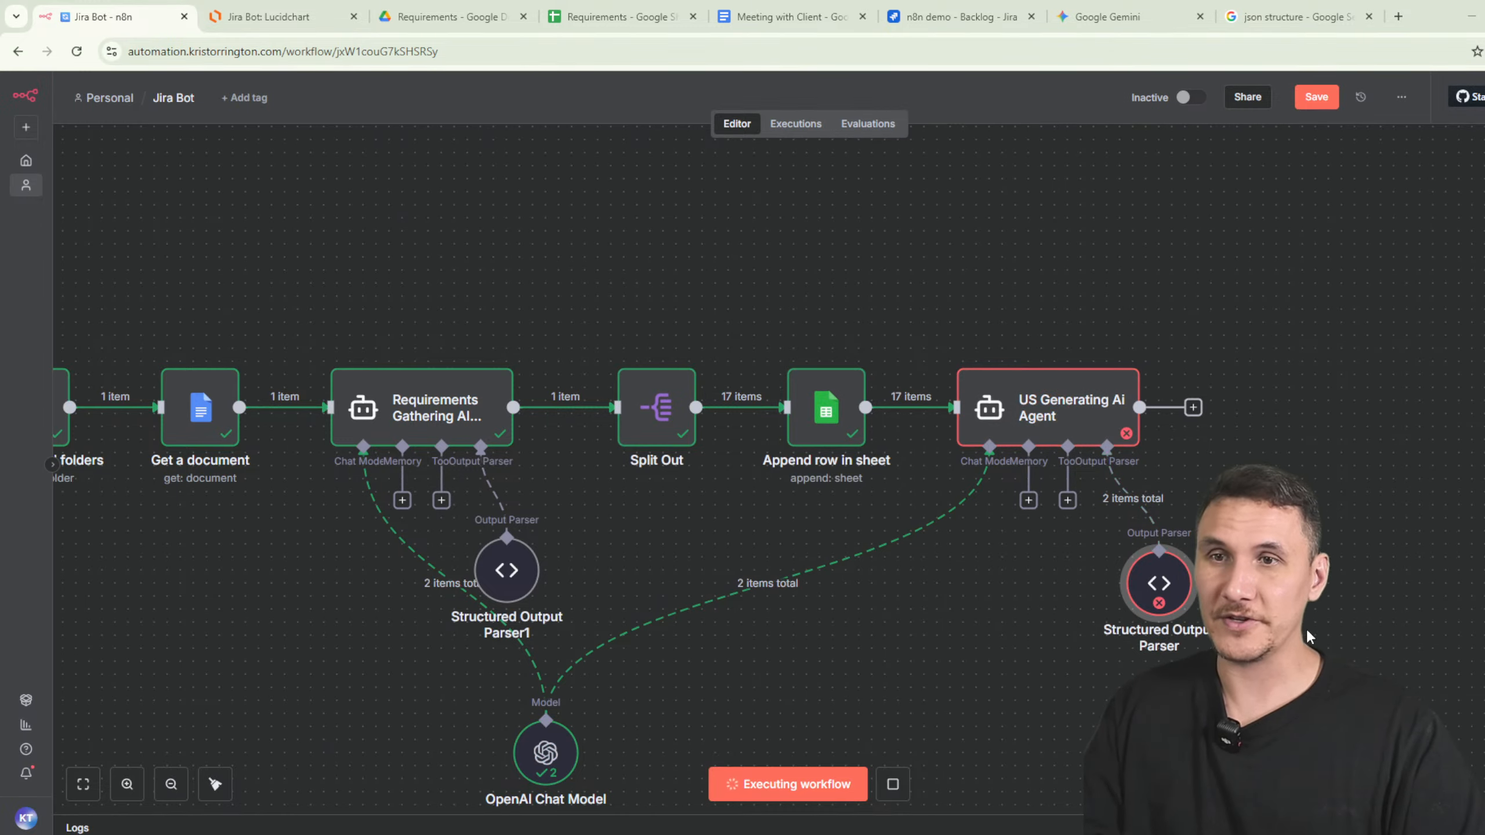
pyautogui.moveTo(1330, 544); pyautogui.dragTo(989, 510)
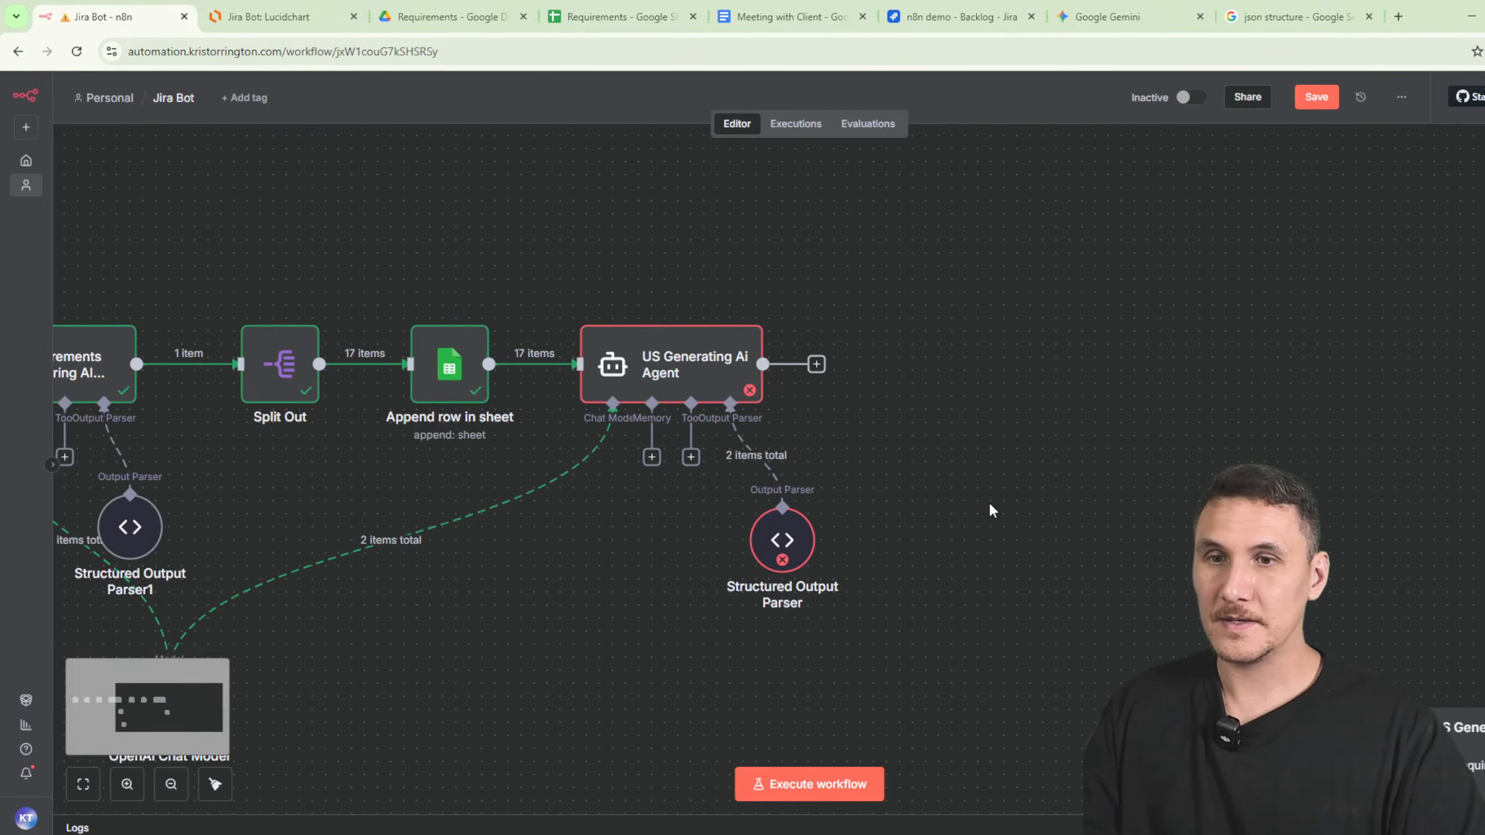
pyautogui.doubleClick(699, 386)
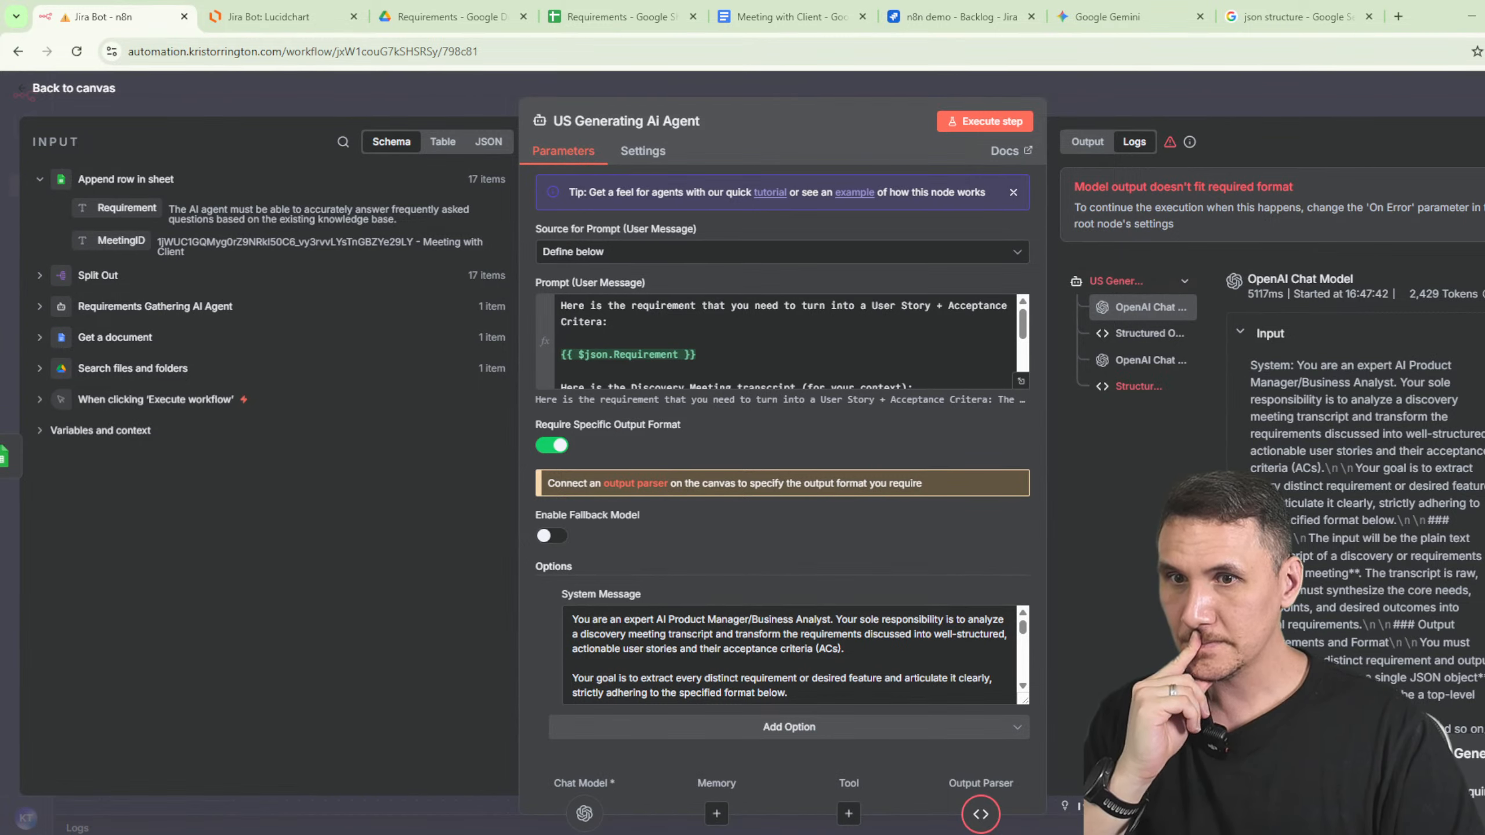
pyautogui.click(980, 812)
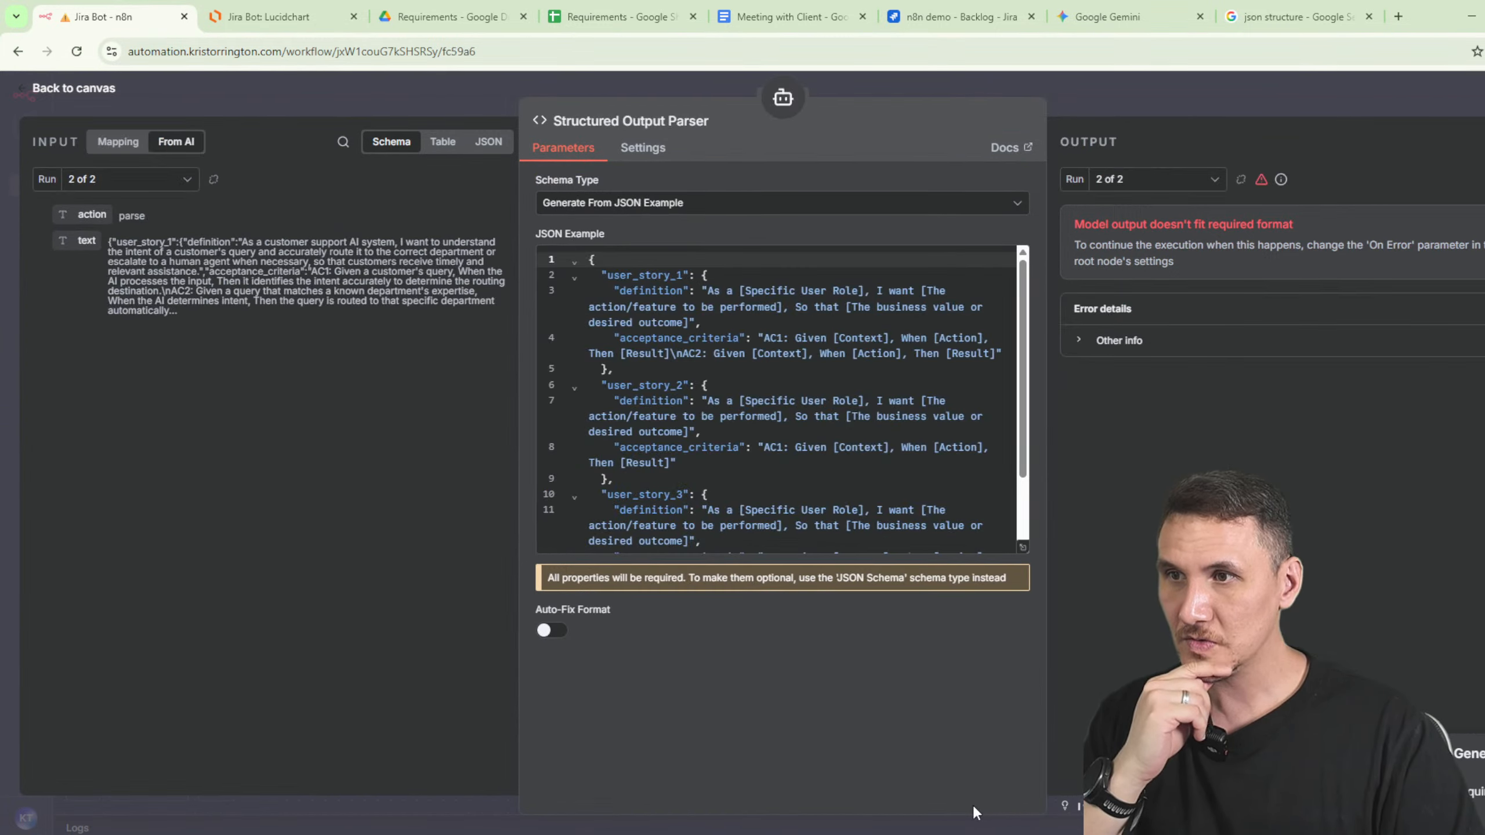
pyautogui.click(1166, 106)
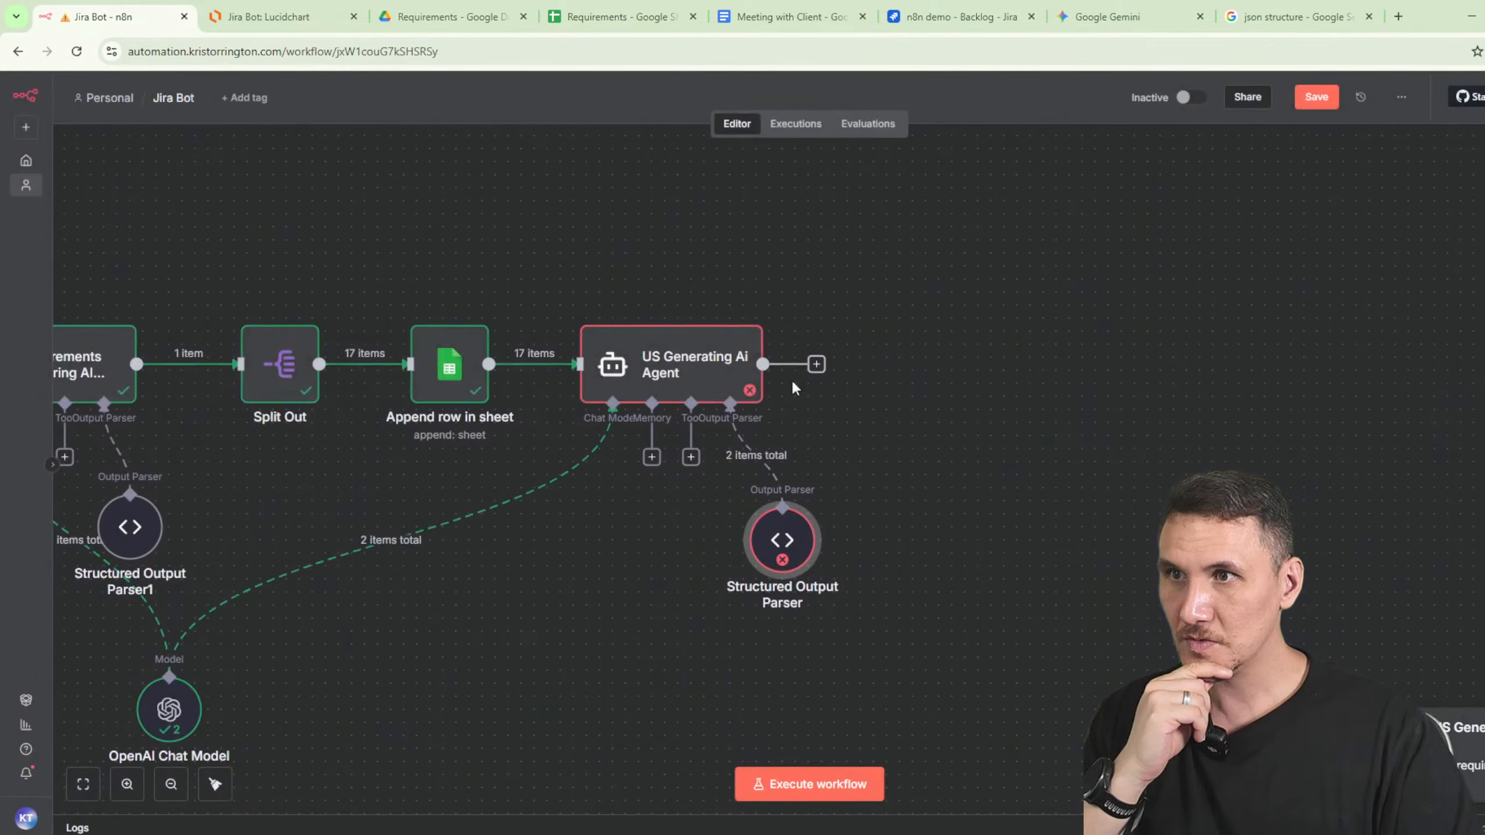
pyautogui.click(688, 304)
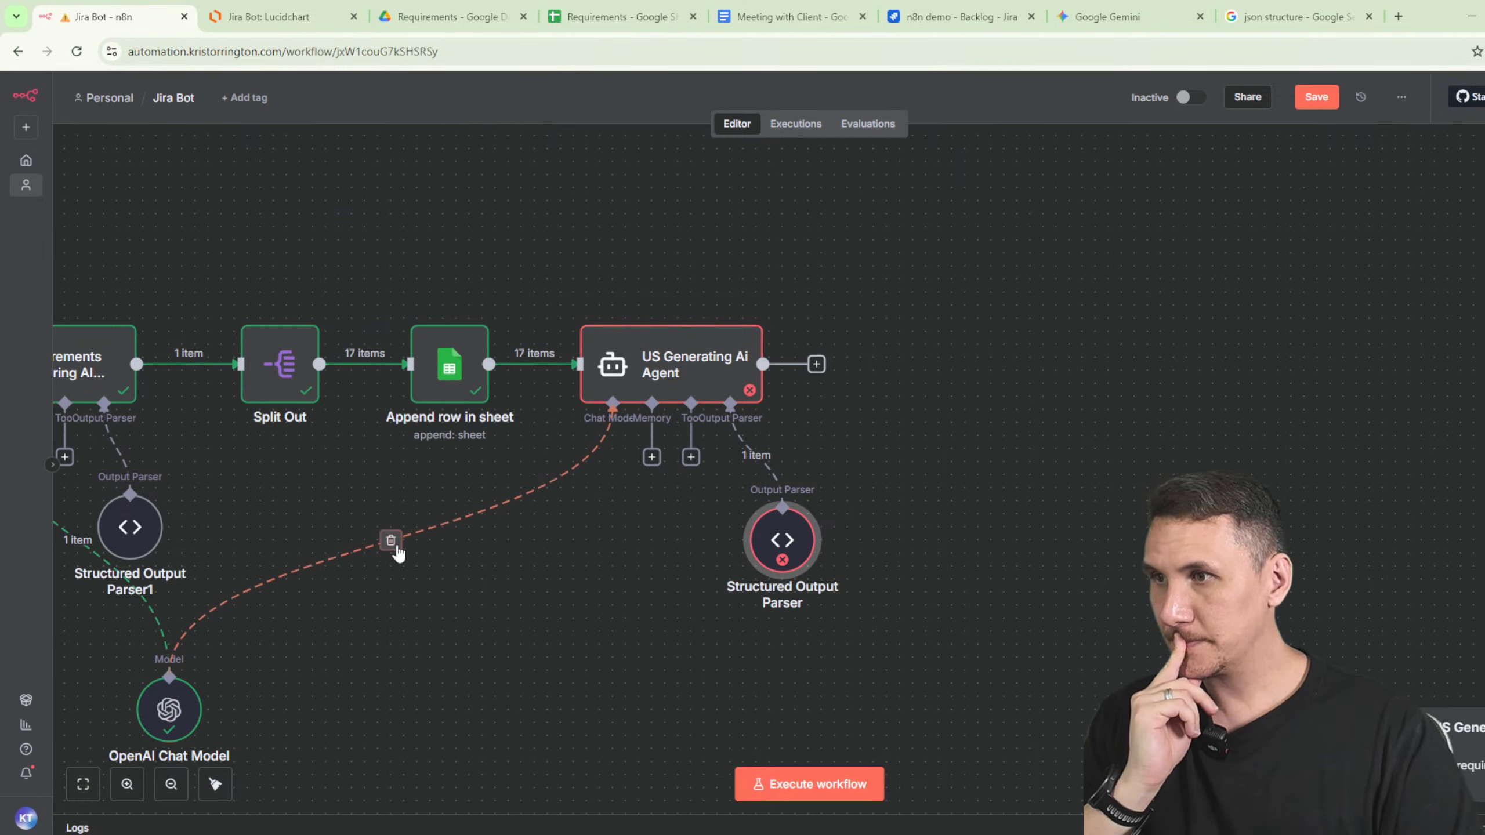
# - Duplicate OpenAI Chat Model as OpenAI Chat Model1 and wire it to the agent's Chat Model input
pyautogui.click(184, 708)
pyautogui.hotkey('ctrl', 'c')
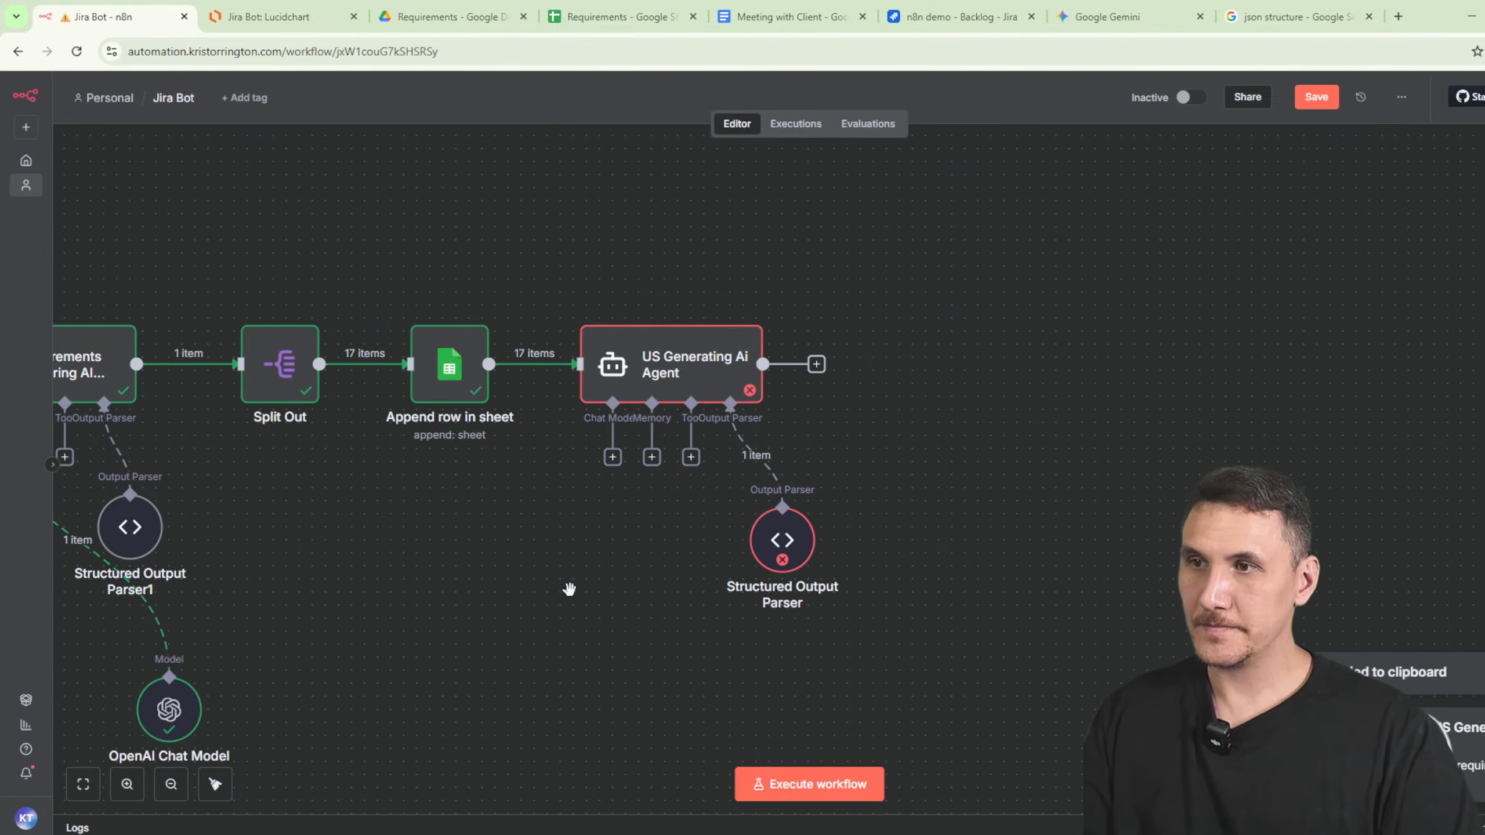
pyautogui.hotkey('ctrl', 'v')
pyautogui.moveTo(600, 585); pyautogui.dragTo(612, 457)
# - Switch OpenAI Chat Model1 from gpt-4.1-mini to gpt-4.1
pyautogui.doubleClick(600, 615)
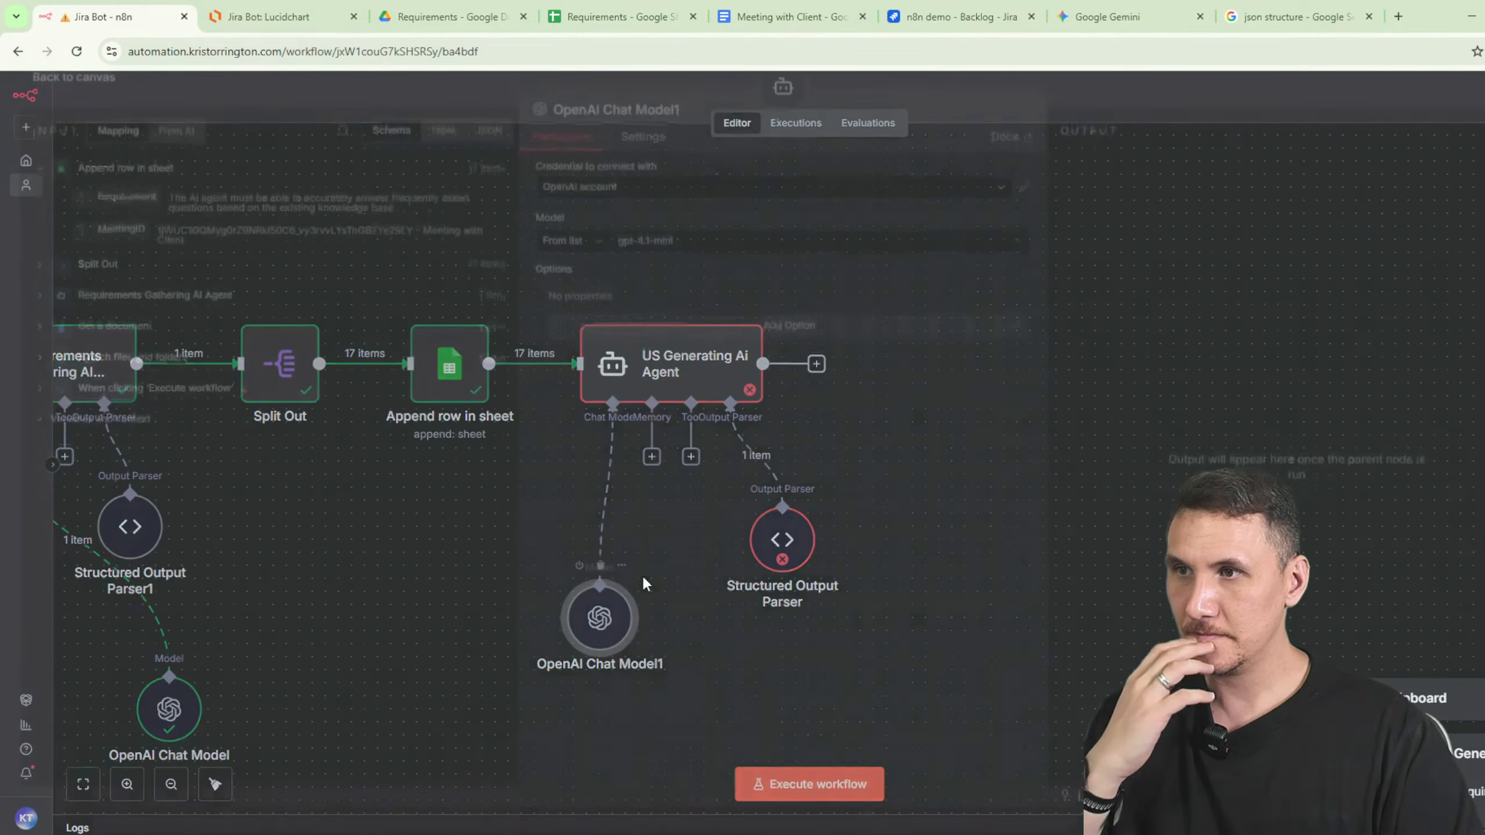
pyautogui.click(679, 252)
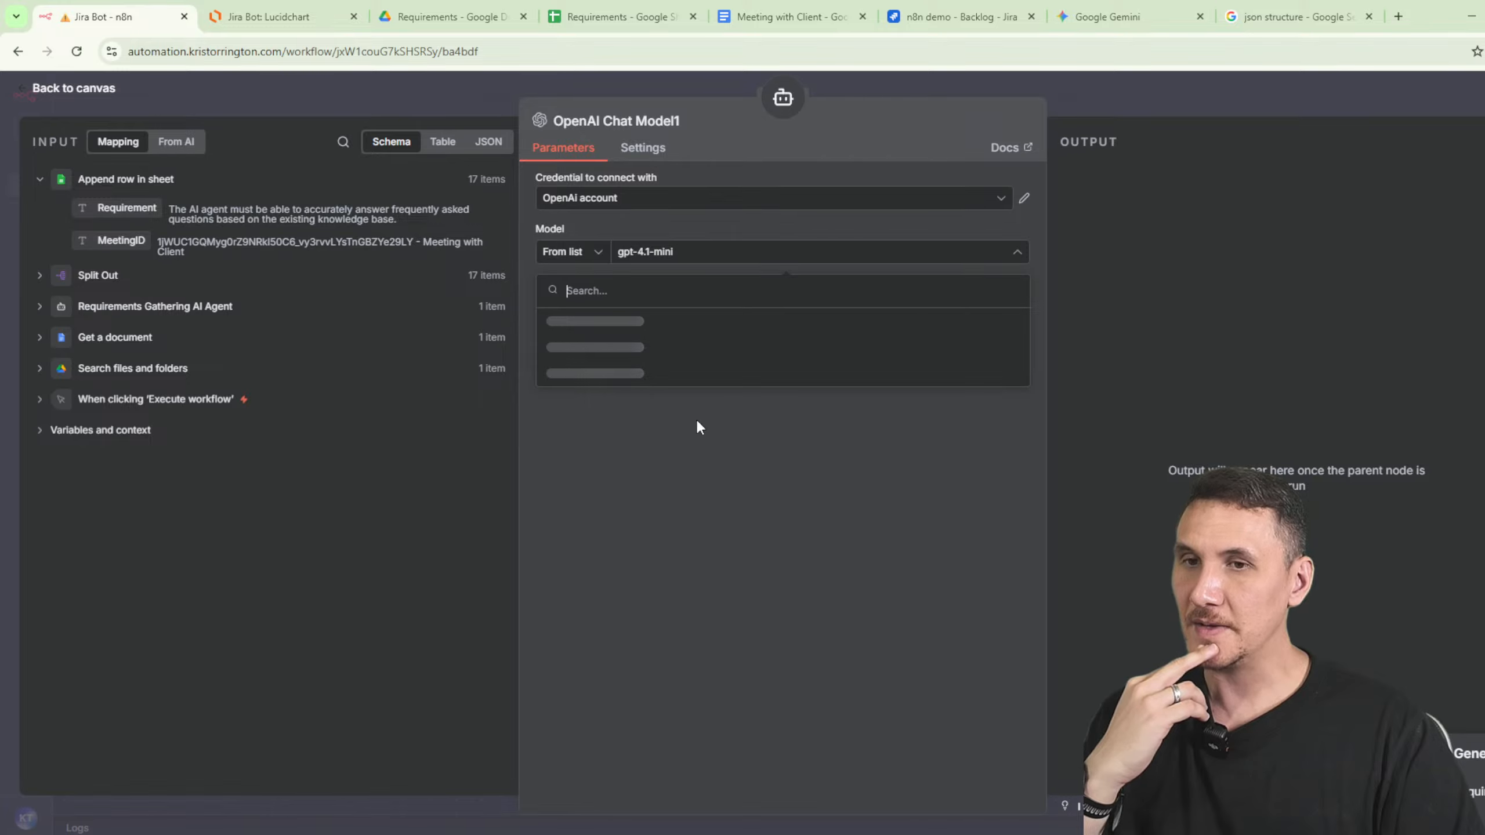
pyautogui.scroll(-3, 684, 421)
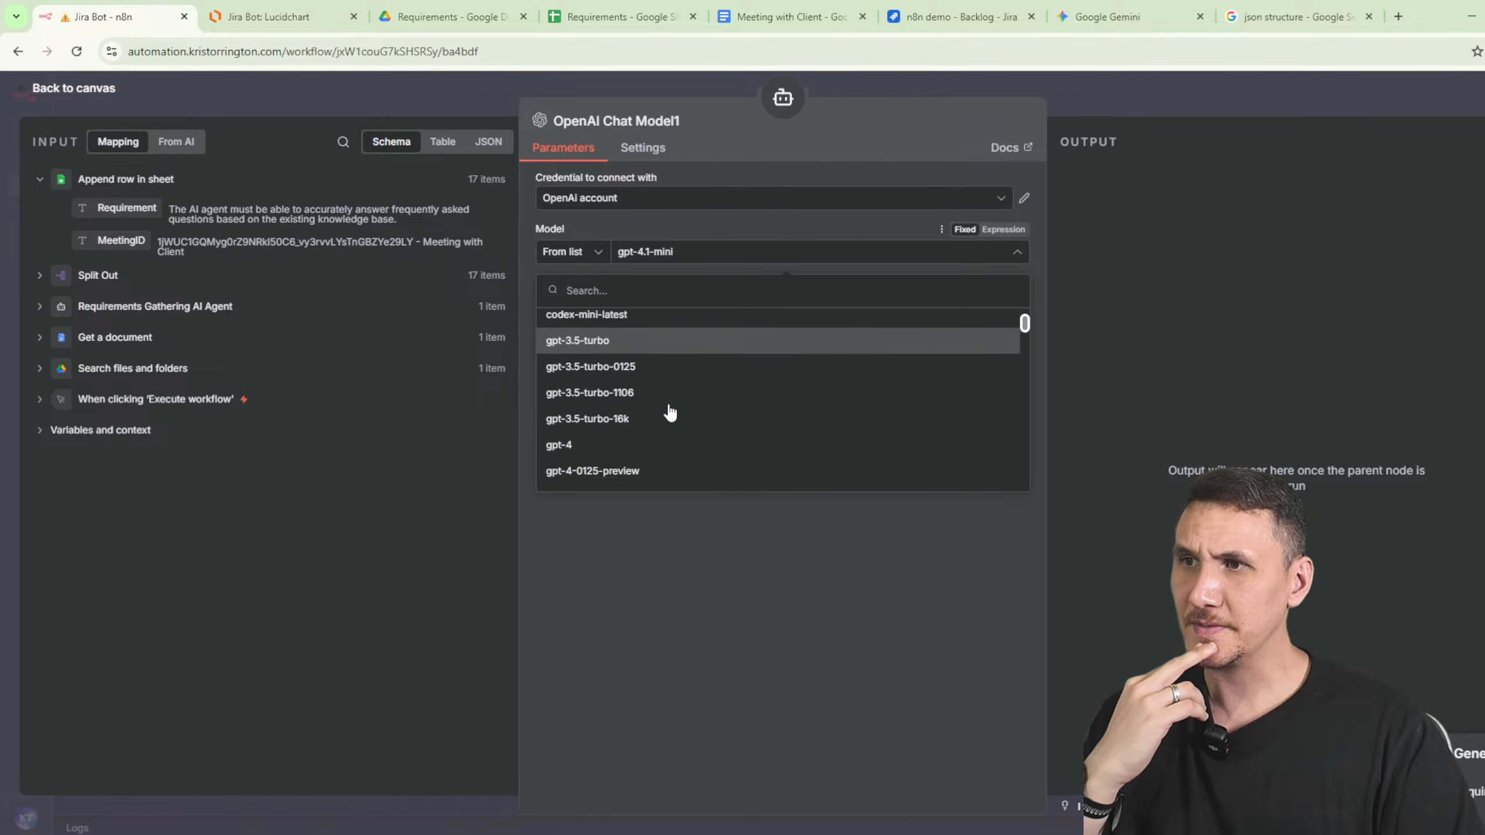
pyautogui.click(1132, 111)
# - Review the Structured Output Parser, US Generating Ai Agent and Chat Model1 settings
pyautogui.doubleClick(785, 535)
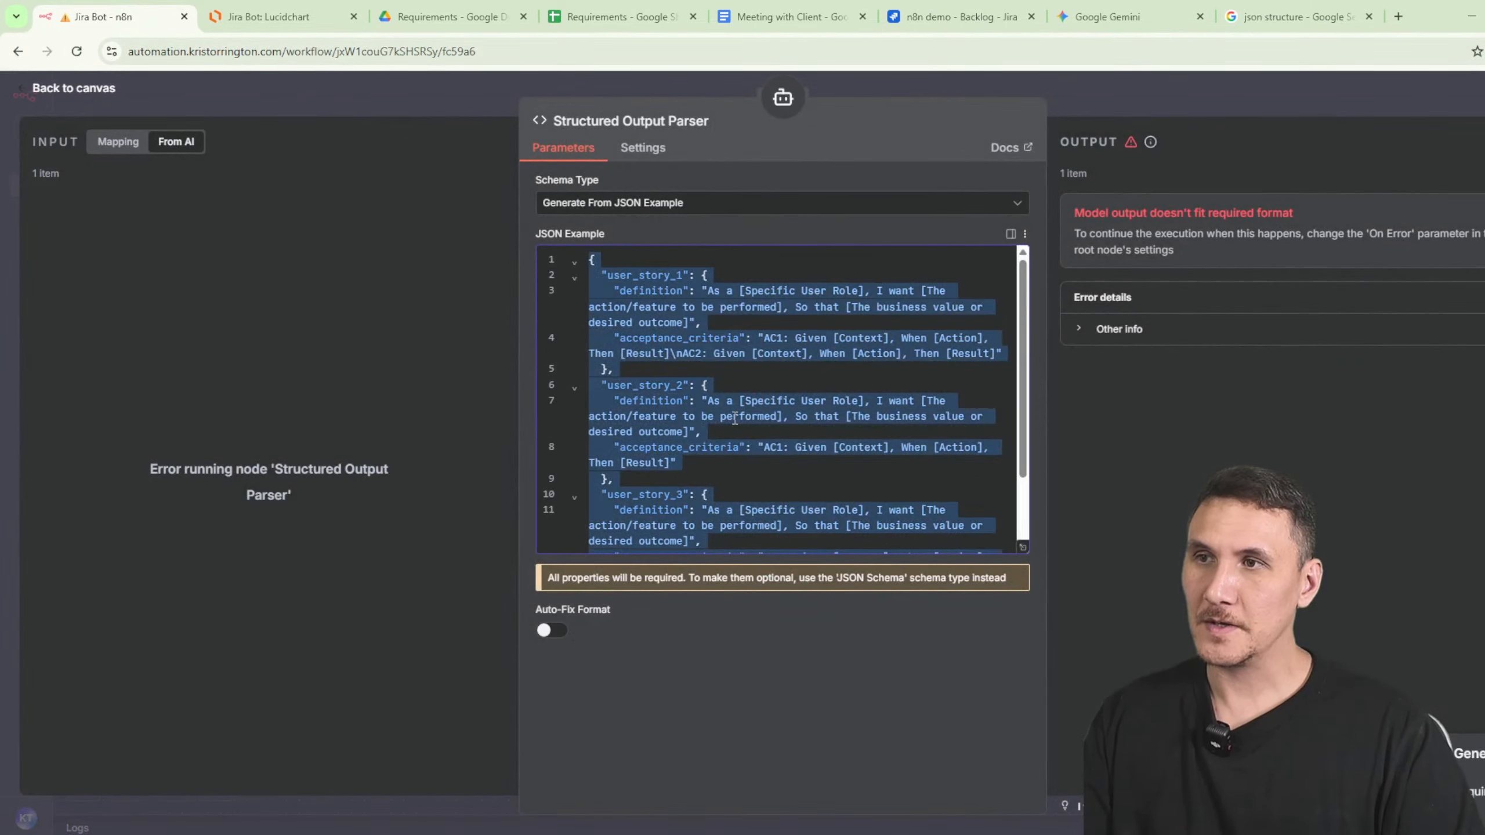
pyautogui.click(1152, 113)
pyautogui.doubleClick(725, 415)
pyautogui.scroll(-10, 786, 655)
pyautogui.click(985, 124)
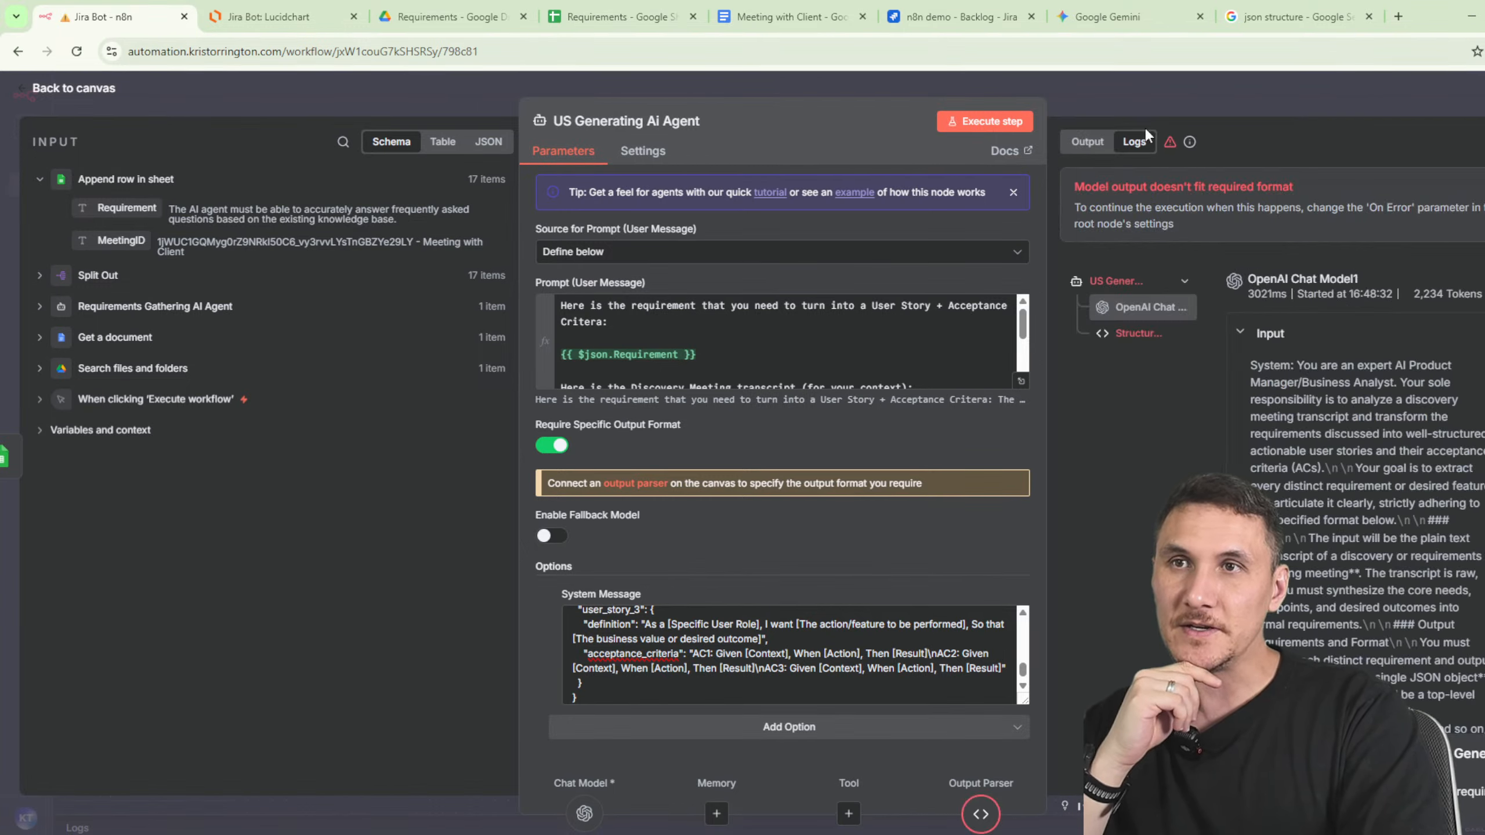
pyautogui.click(1145, 107)
pyautogui.doubleClick(600, 610)
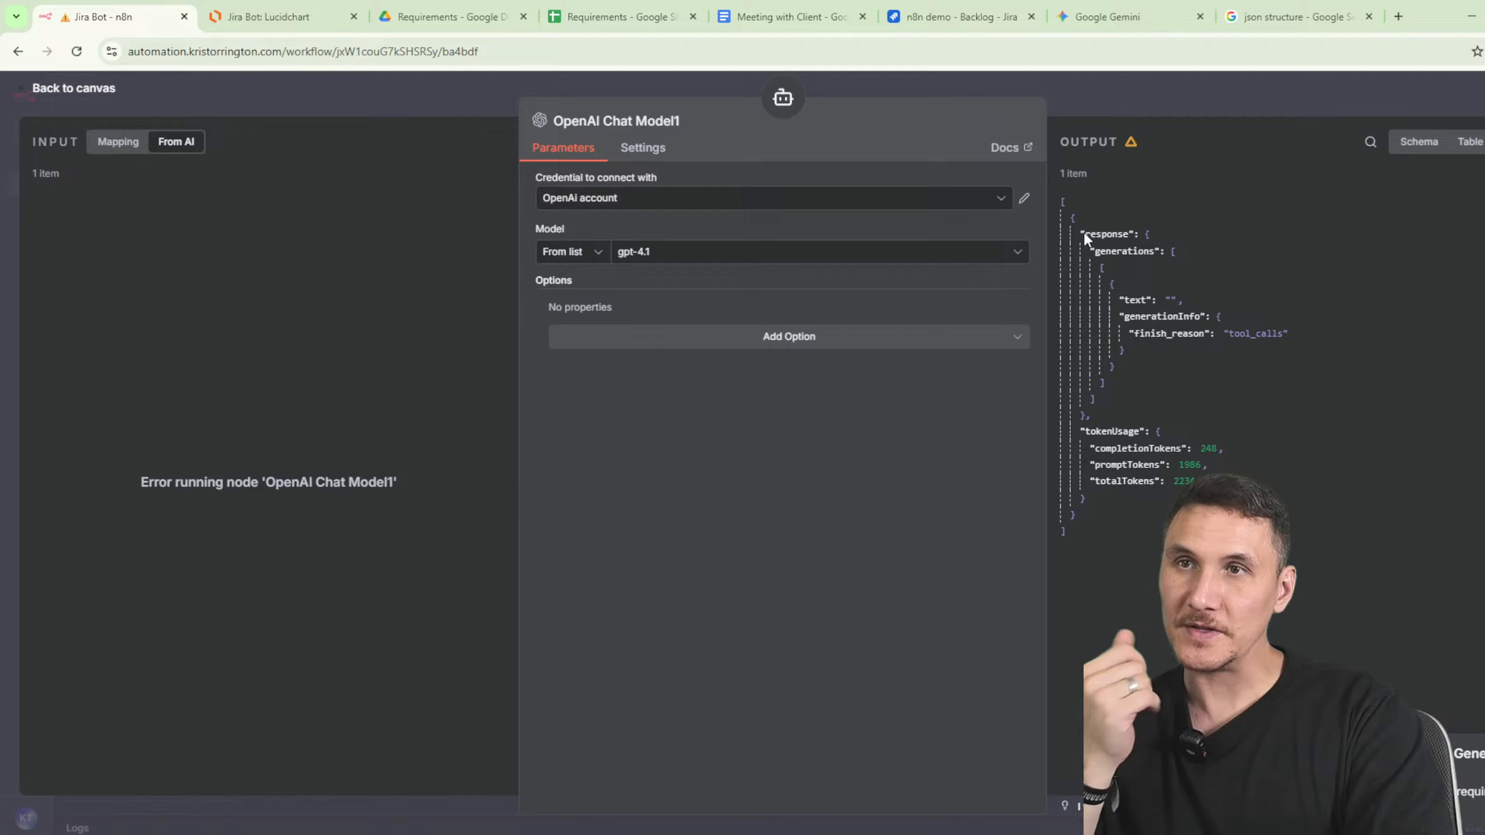
pyautogui.click(1092, 99)
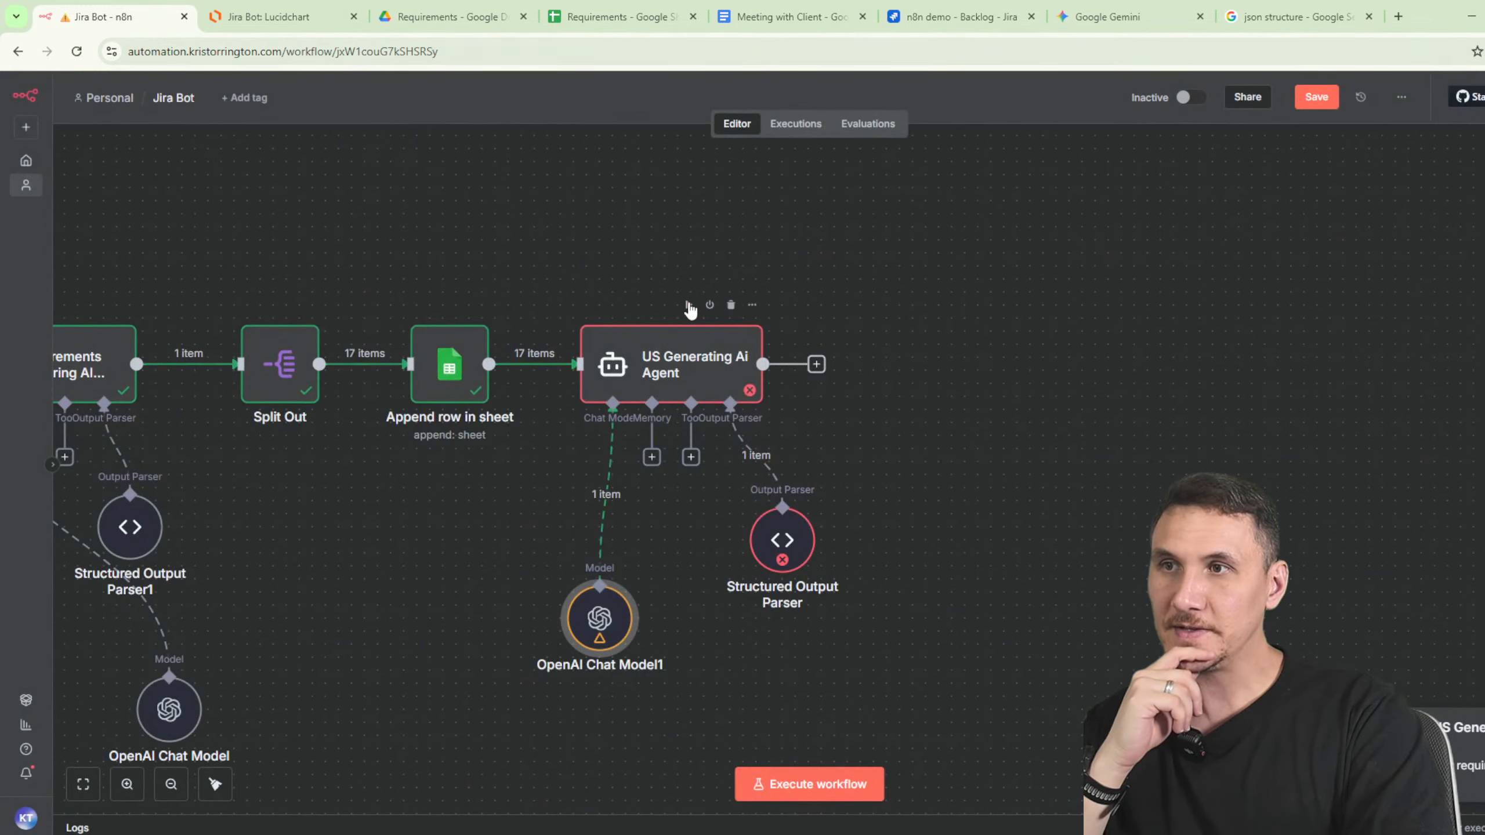
# - Execute the US Generating Ai Agent step and view the chat model call in the logs
pyautogui.click(688, 305)
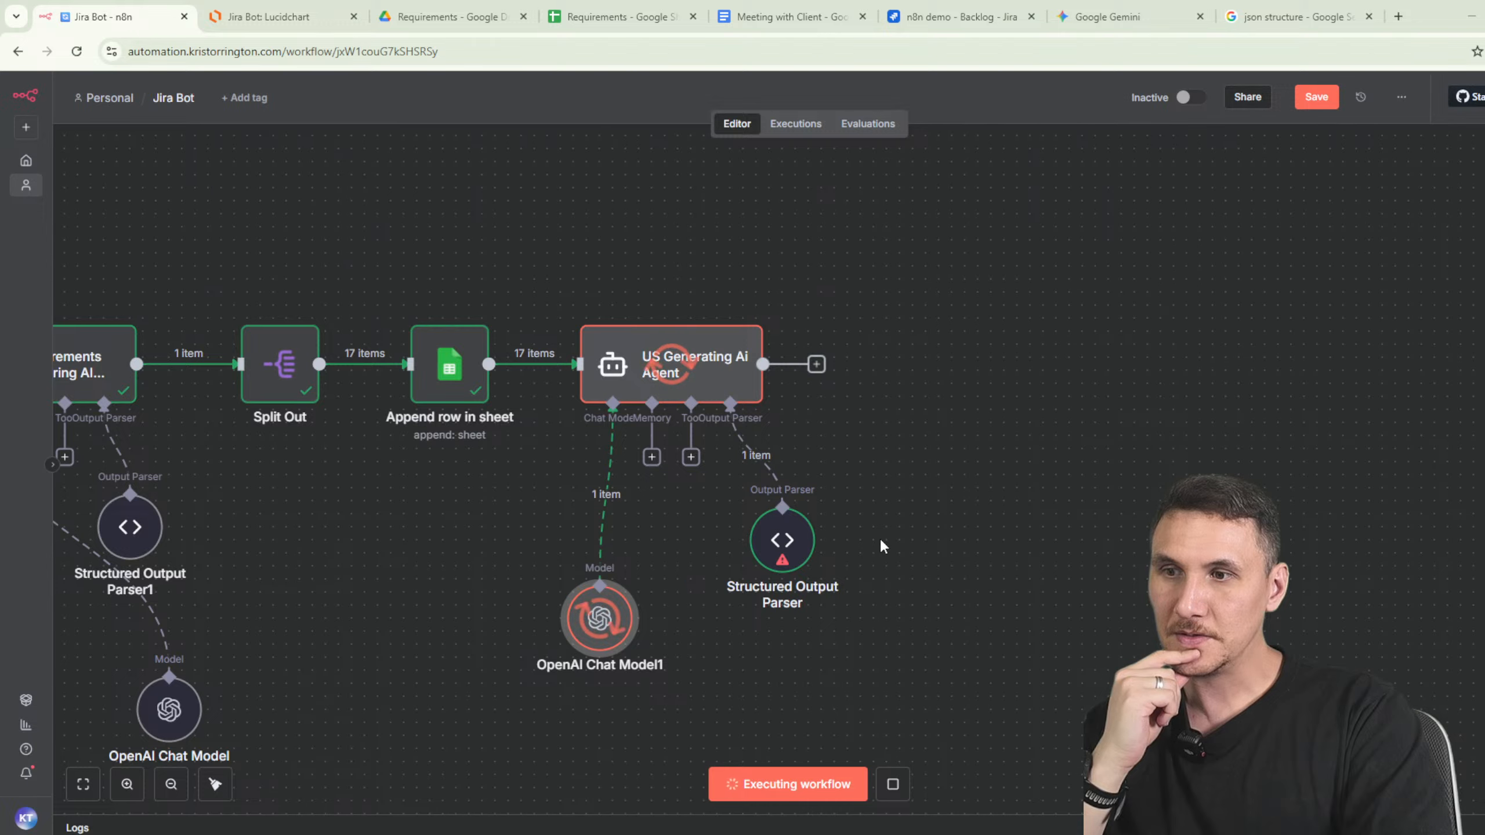
pyautogui.press('l')
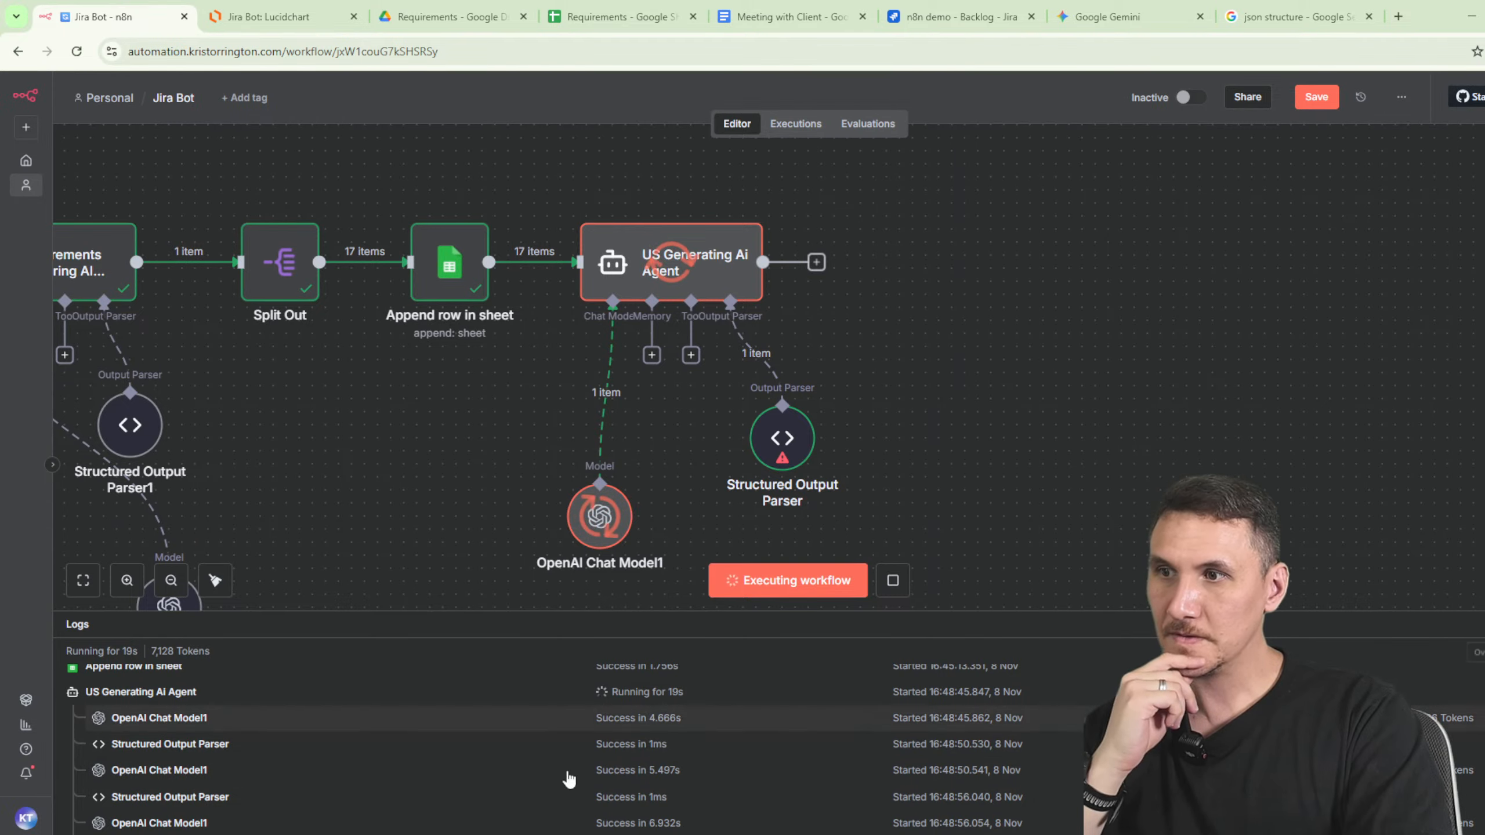
pyautogui.click(331, 823)
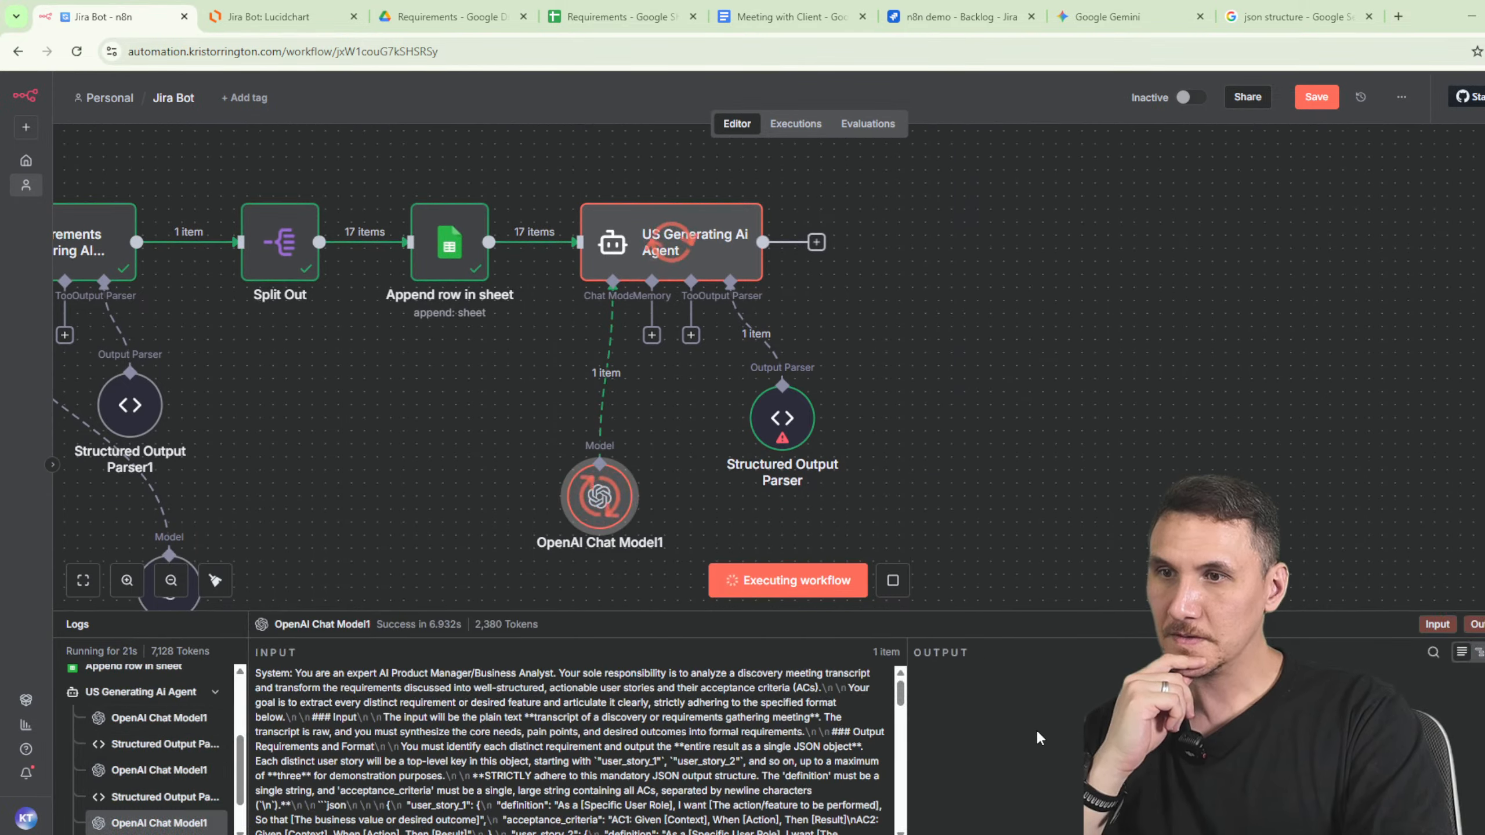
pyautogui.scroll(-15, 757, 743)
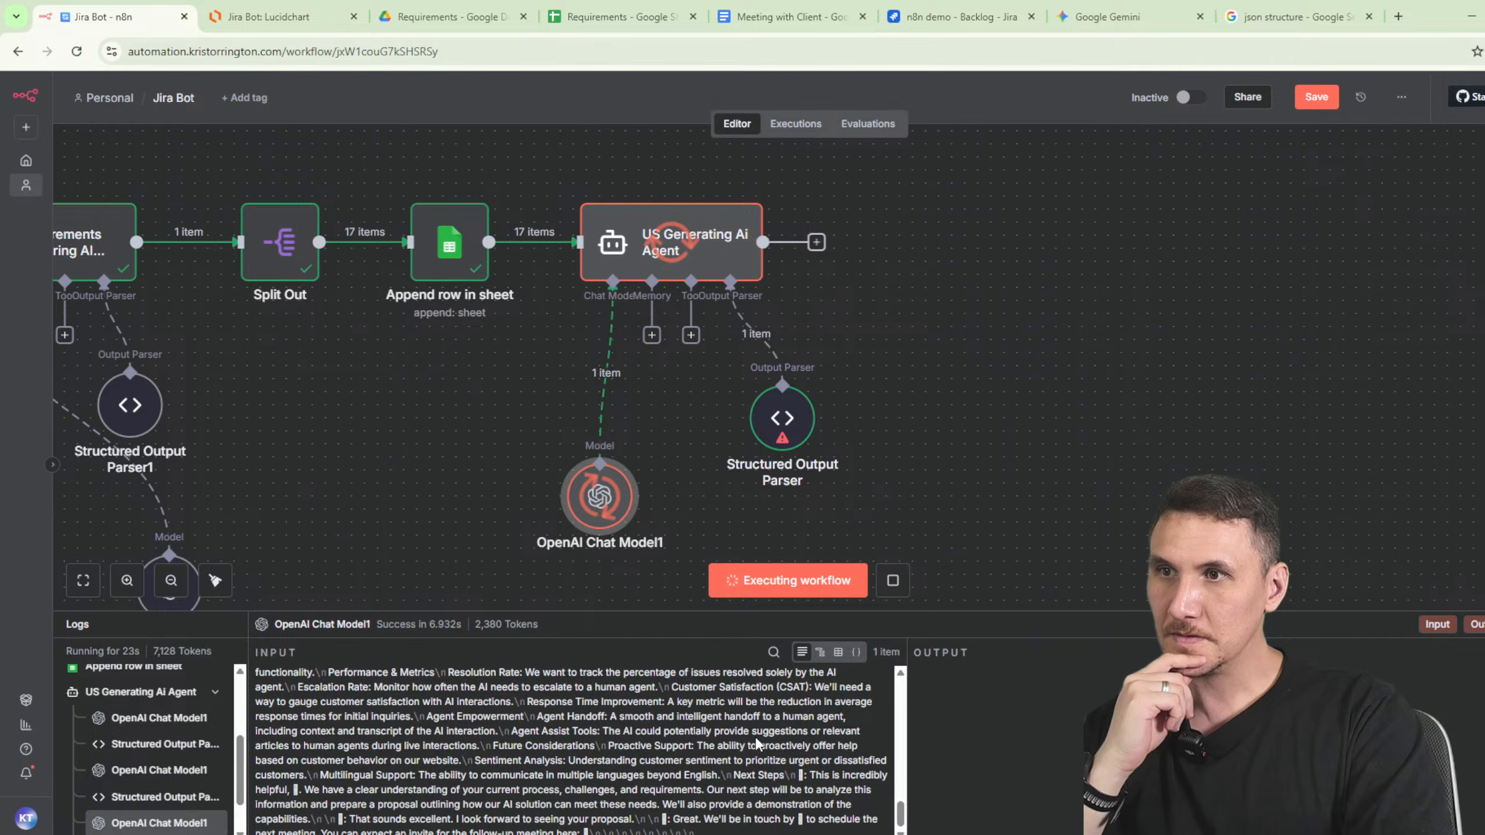
# - Review the agent's input and system message in its settings while the run continues
pyautogui.click(674, 249)
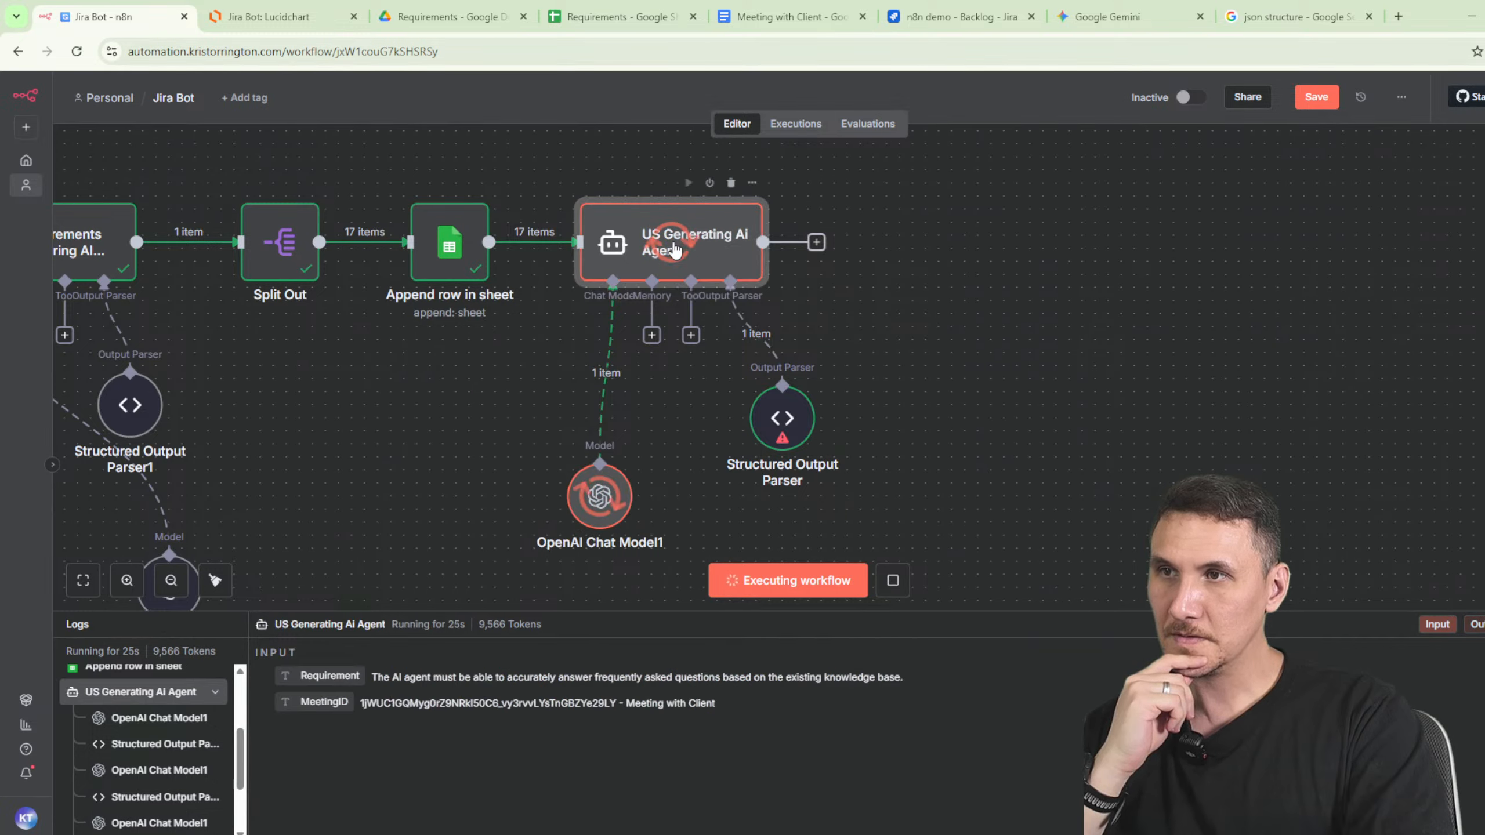
pyautogui.doubleClick(674, 249)
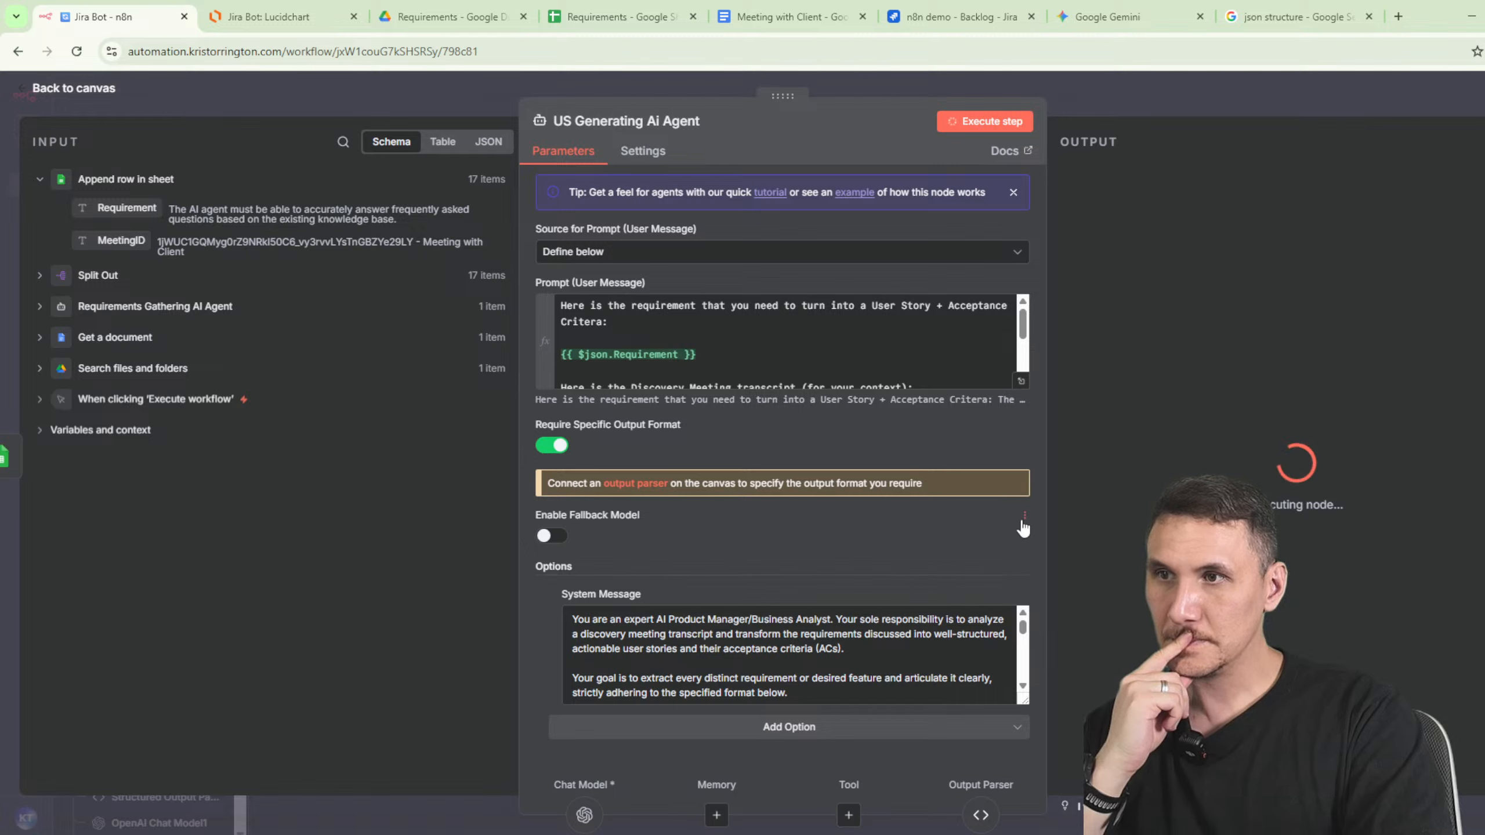
pyautogui.scroll(-4, 938, 625)
pyautogui.scroll(-5, 938, 626)
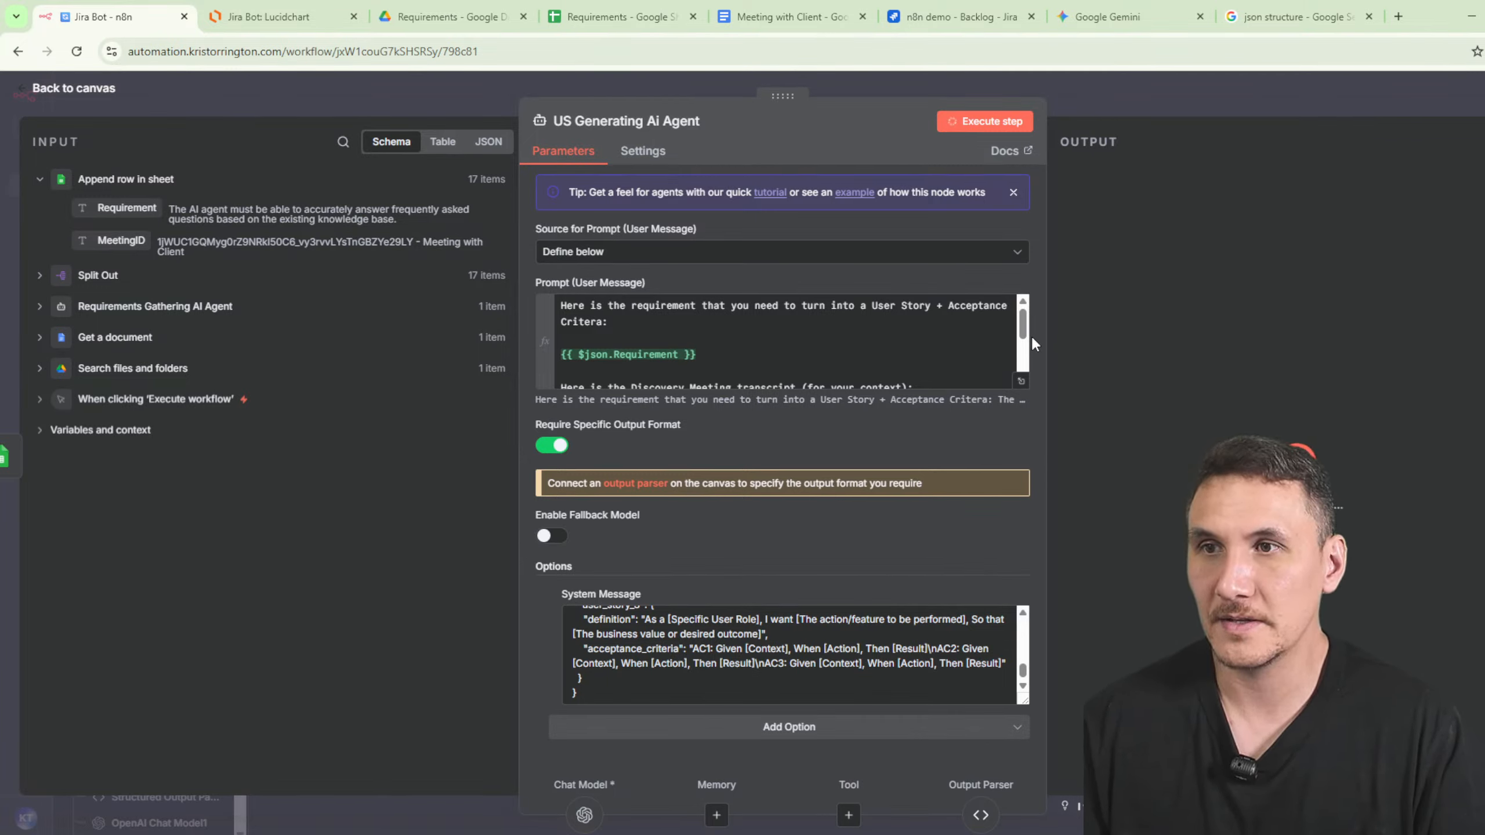
pyautogui.scroll(-2, 1019, 374)
pyautogui.scroll(2, 1018, 374)
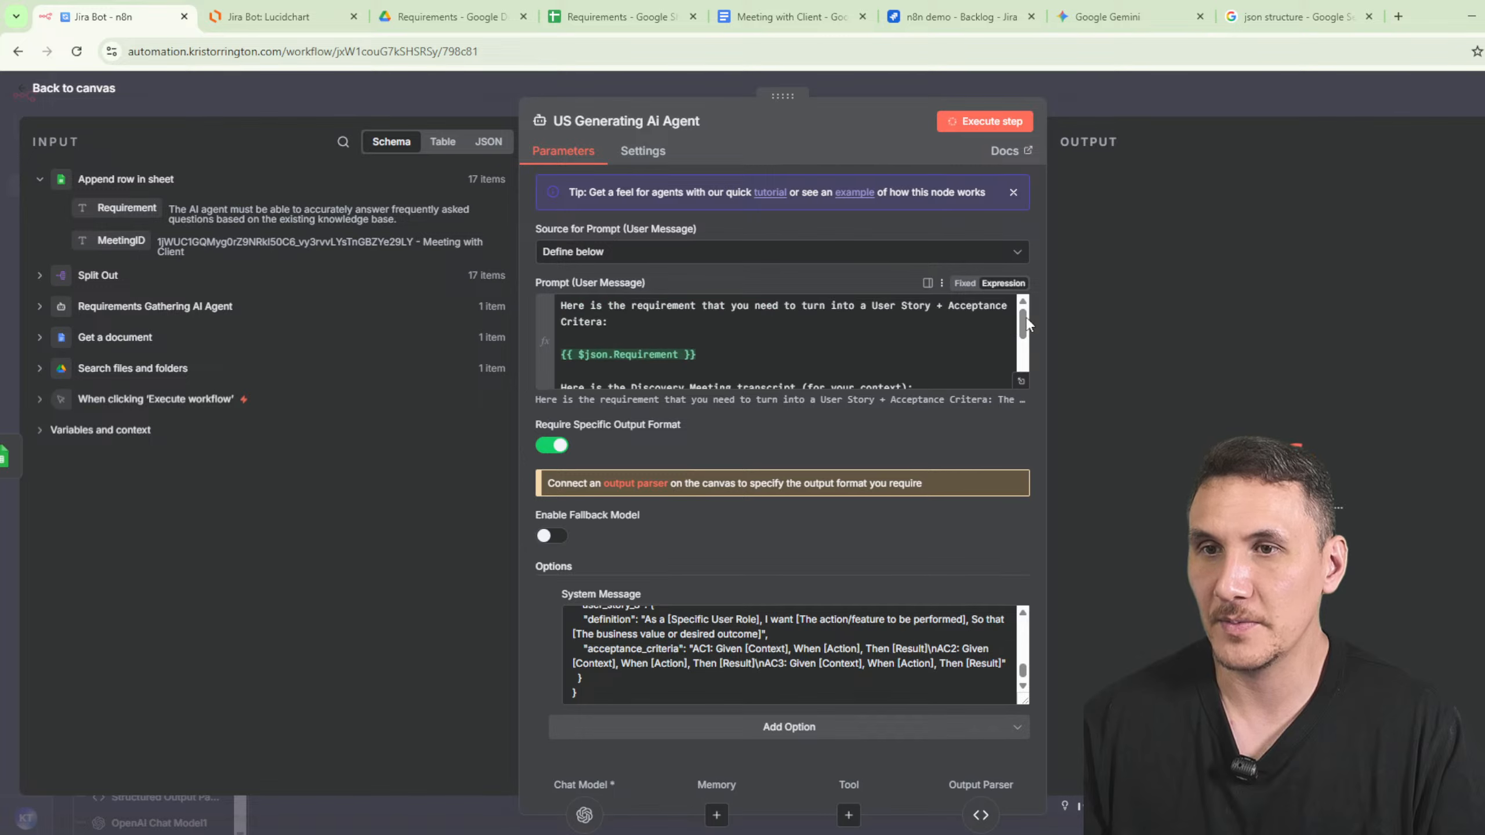
pyautogui.click(1116, 89)
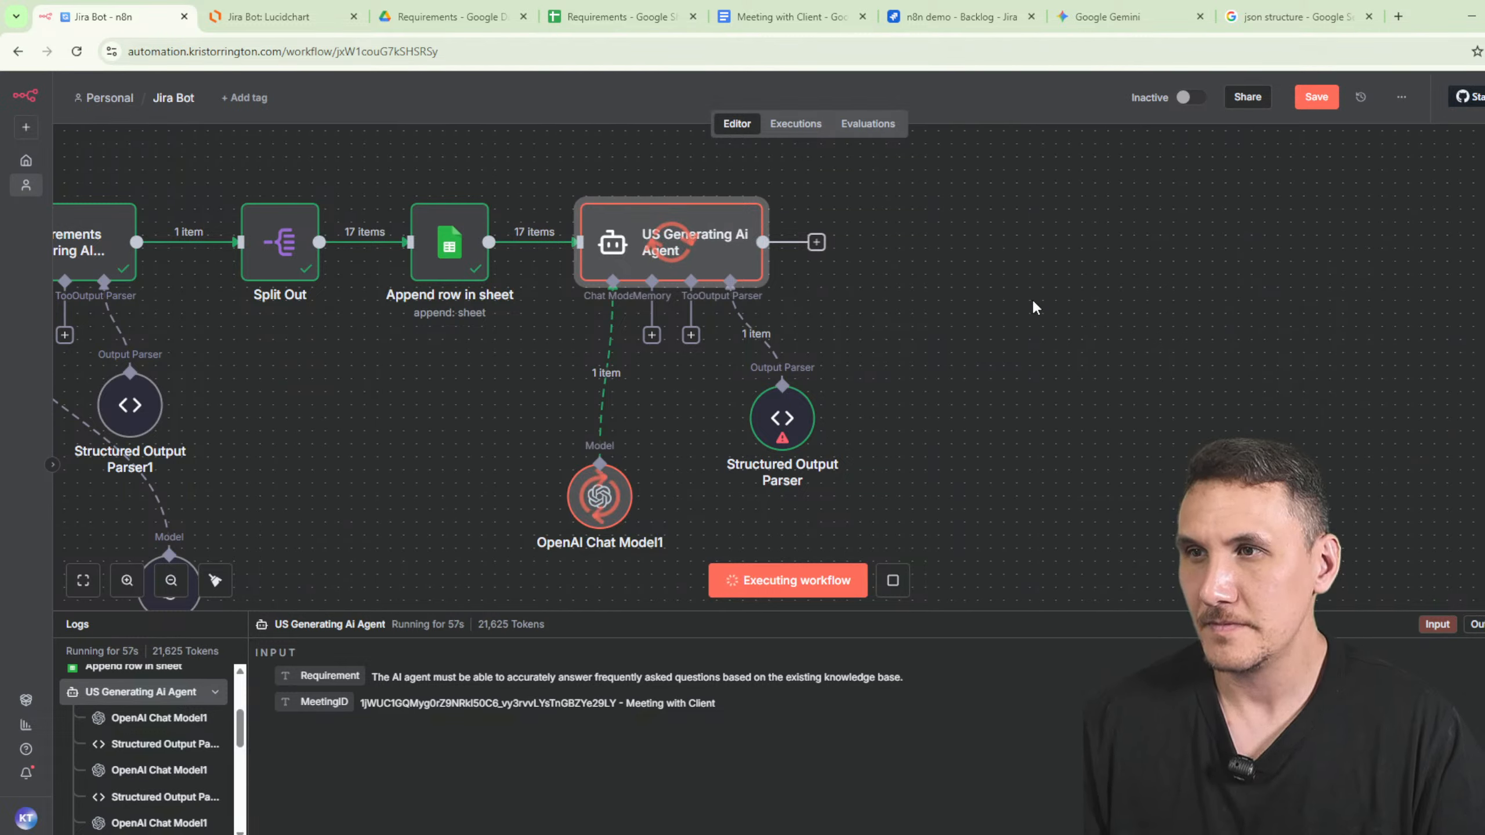
# - Add a Google Sheets Append or update row node targeting Requirements, Sheet1
pyautogui.press('Tab')
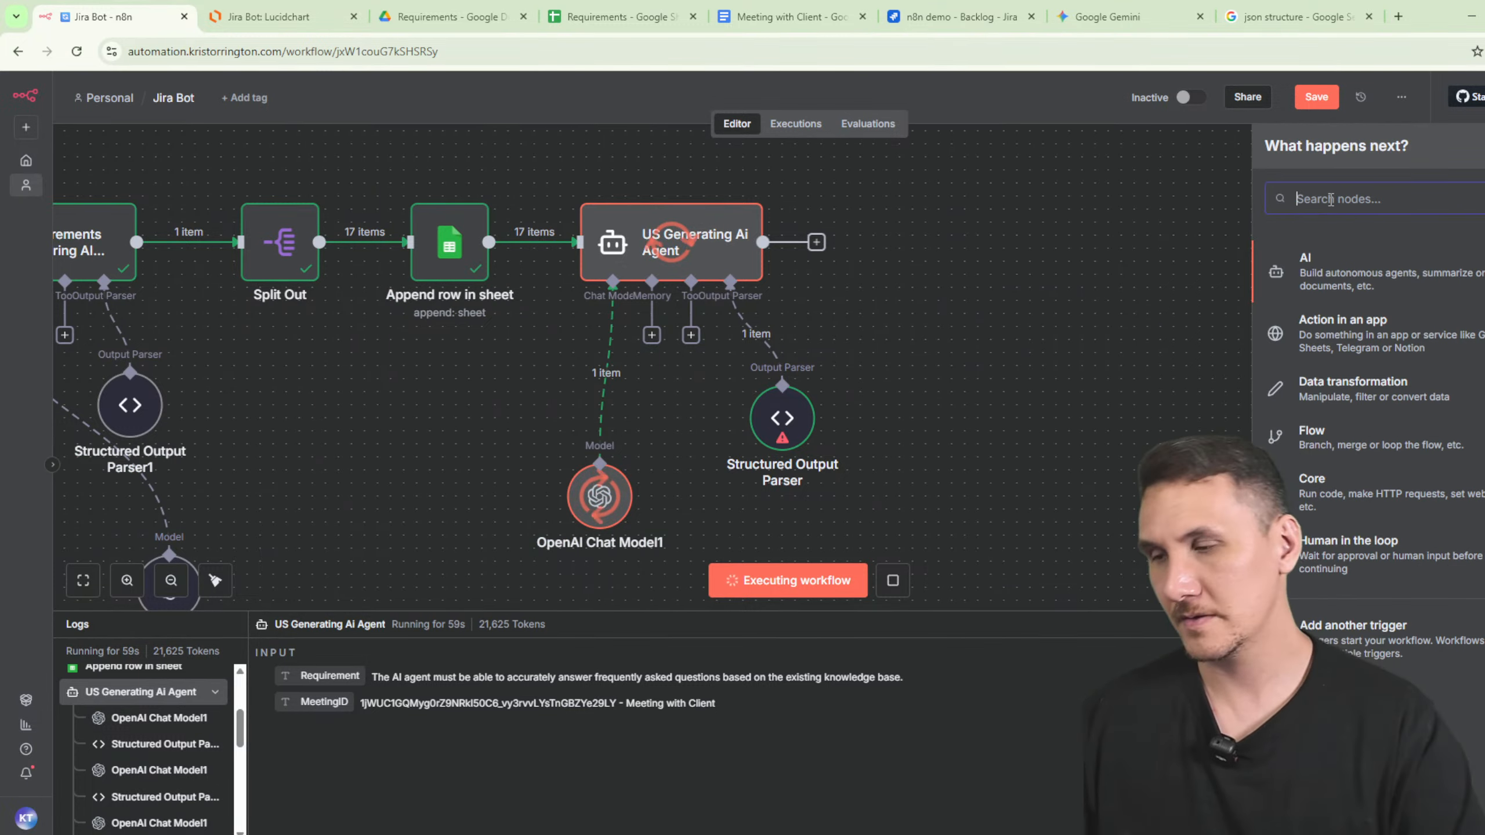
pyautogui.write('drive')
pyautogui.doubleClick(1331, 199)
pyautogui.write('sheet')
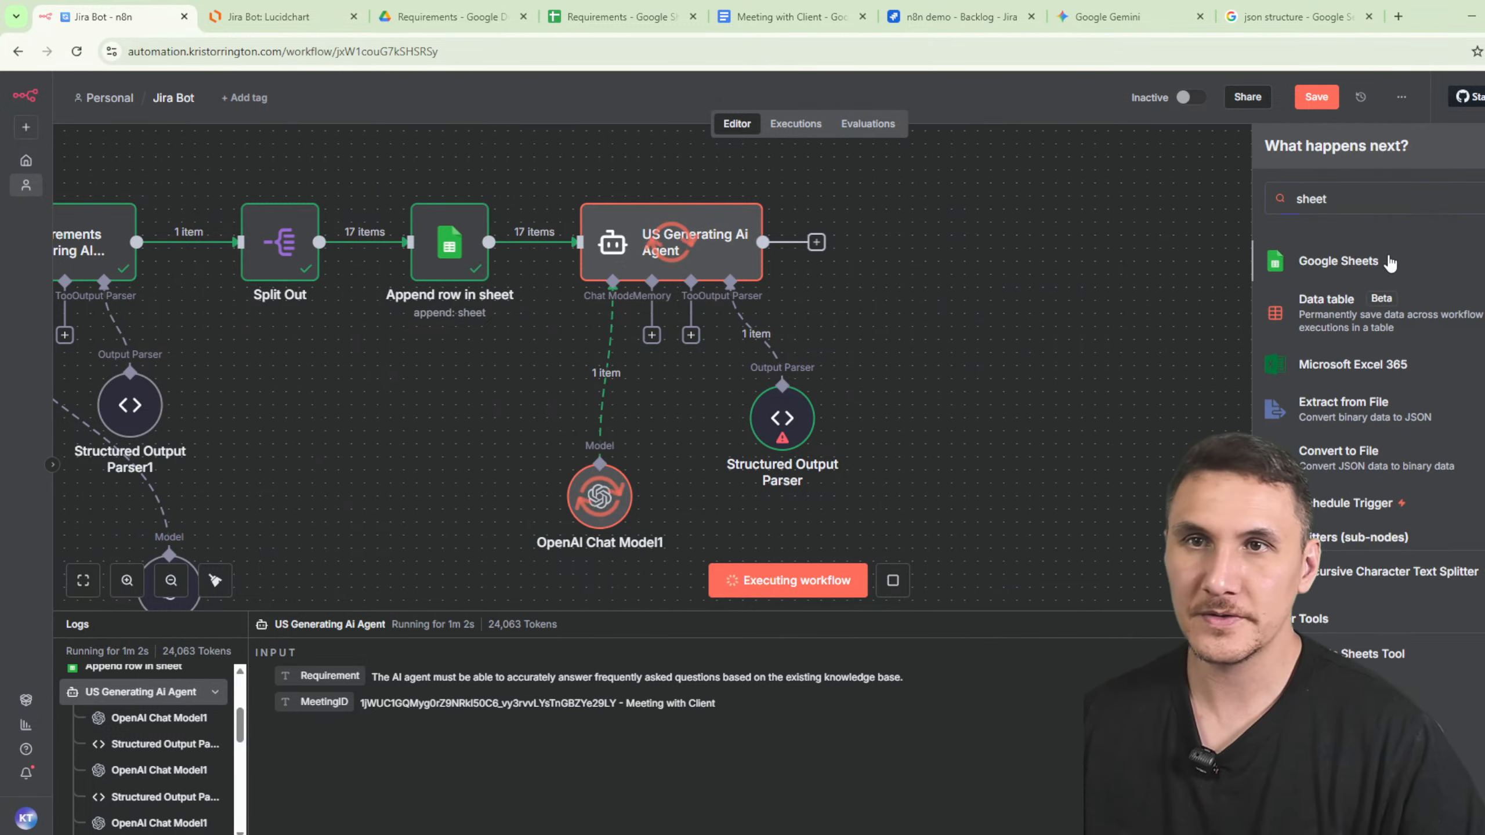
pyautogui.click(1390, 261)
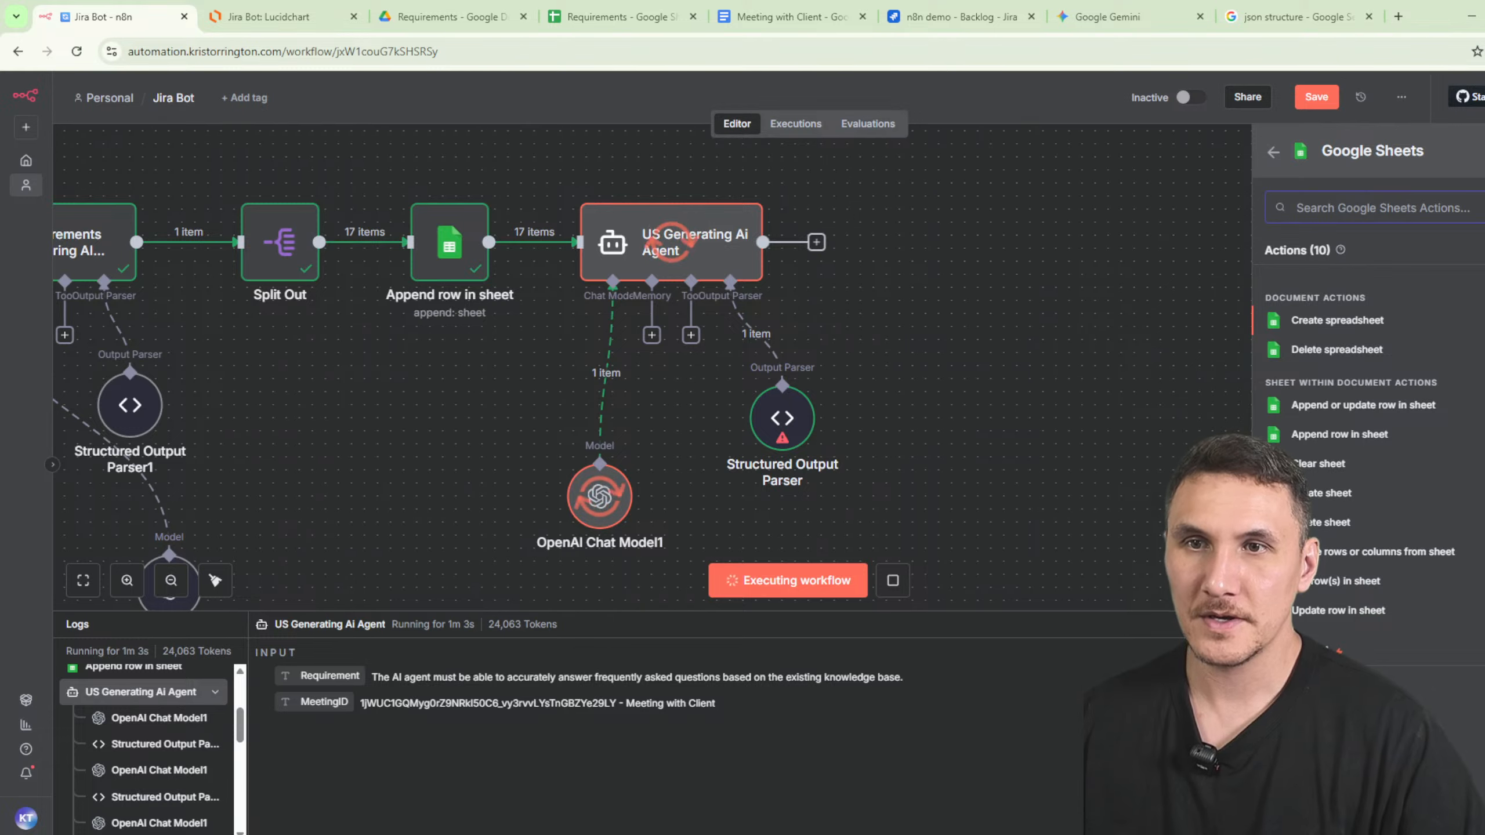
pyautogui.click(1426, 408)
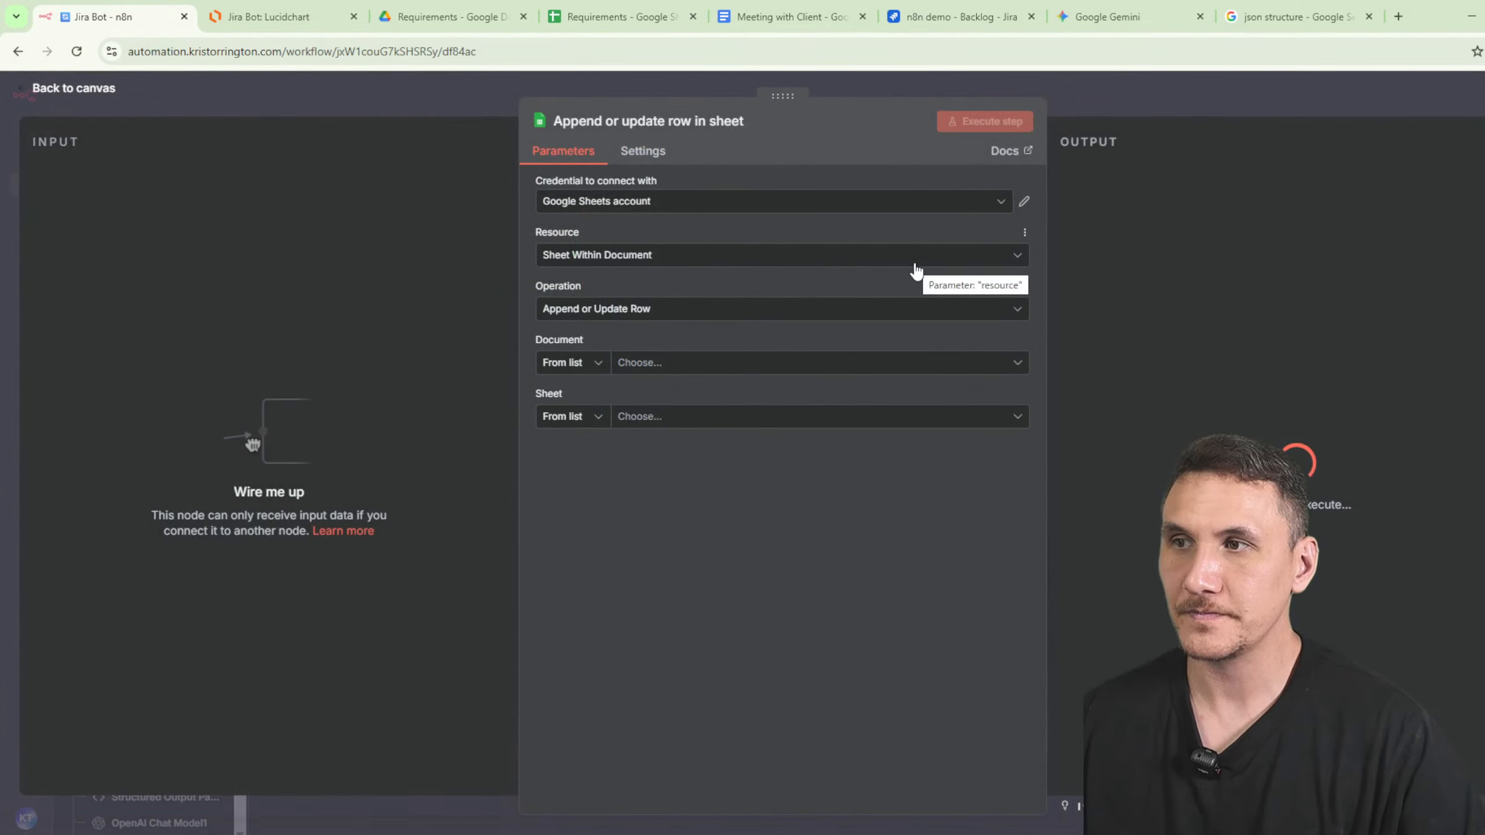
pyautogui.click(661, 362)
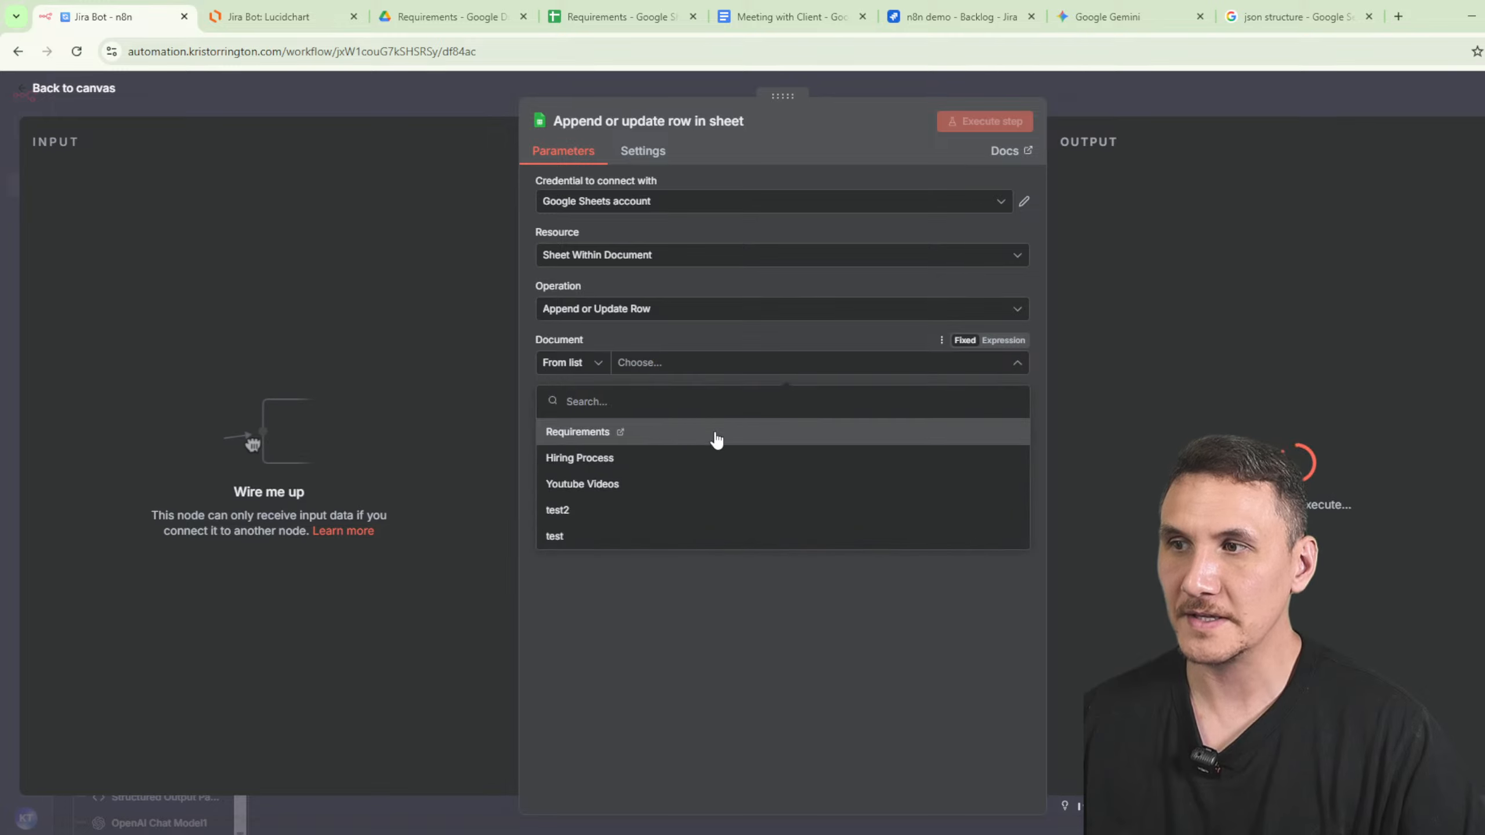
pyautogui.click(643, 439)
pyautogui.click(896, 418)
pyautogui.click(768, 453)
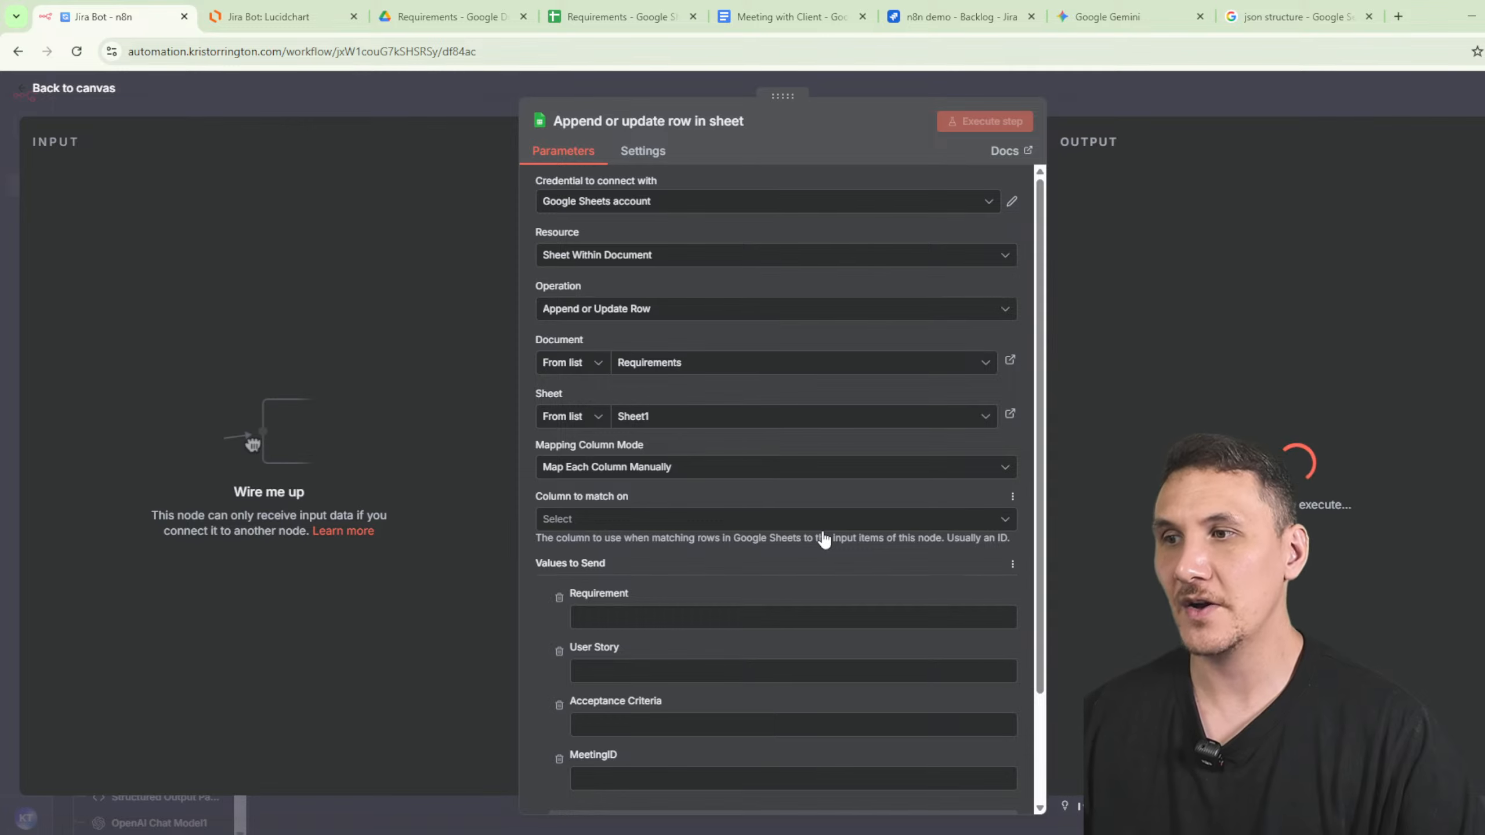
pyautogui.scroll(-1, 835, 542)
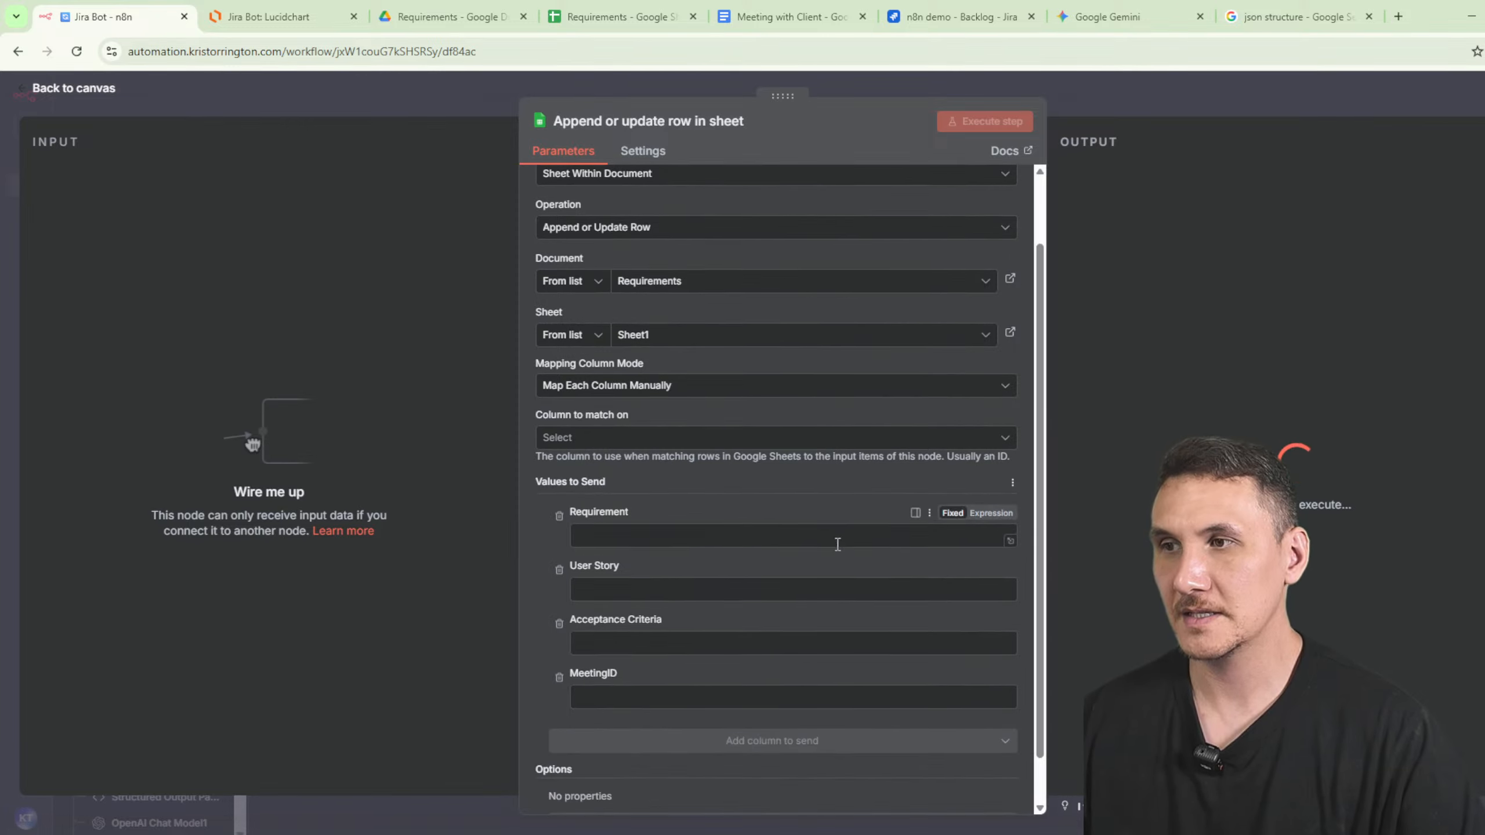
pyautogui.click(631, 444)
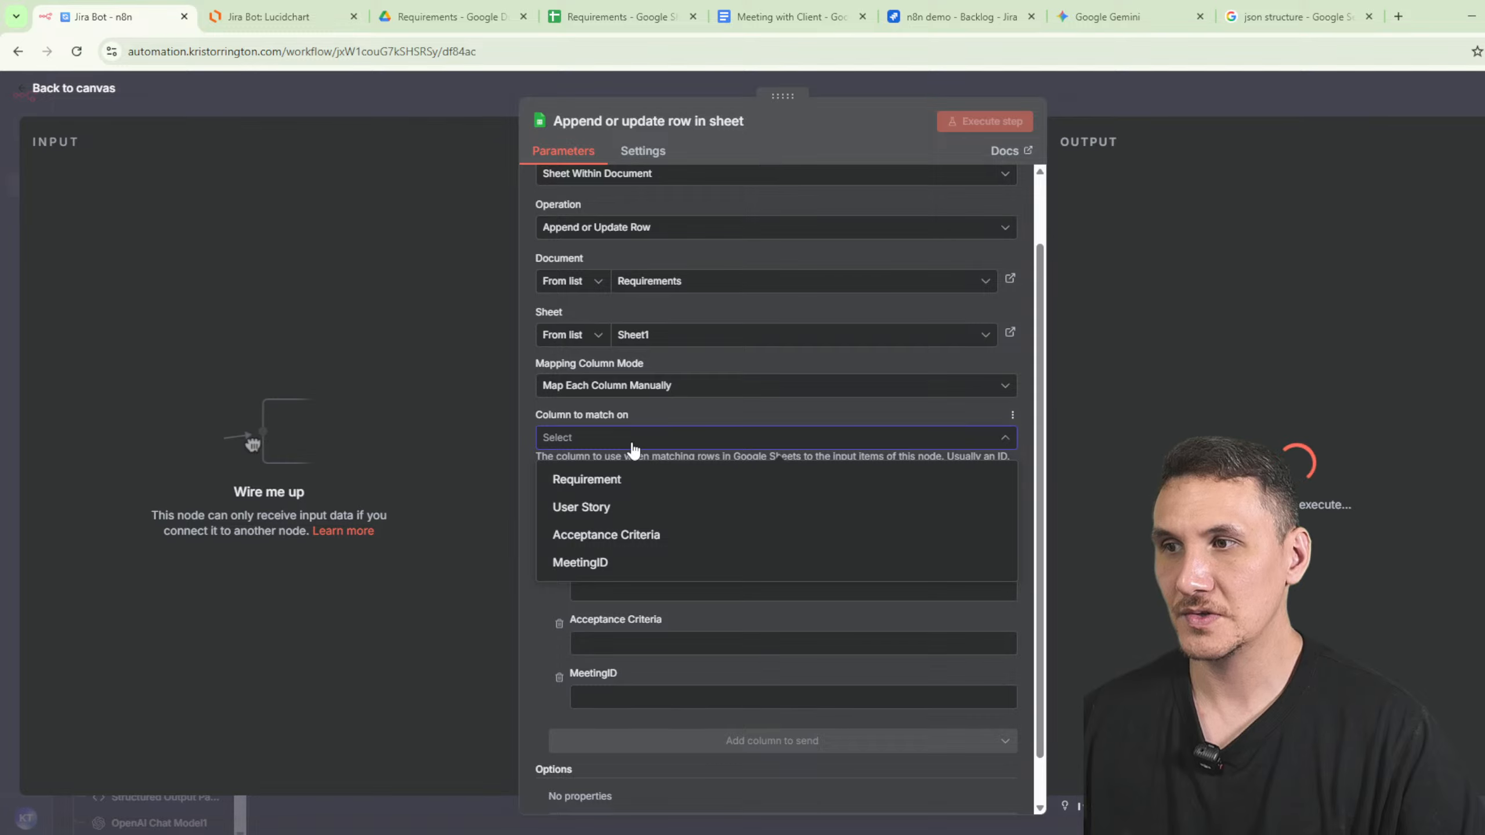
# - Position the sheet node right after the agent and bring up the Requirements spreadsheet
pyautogui.click(1088, 97)
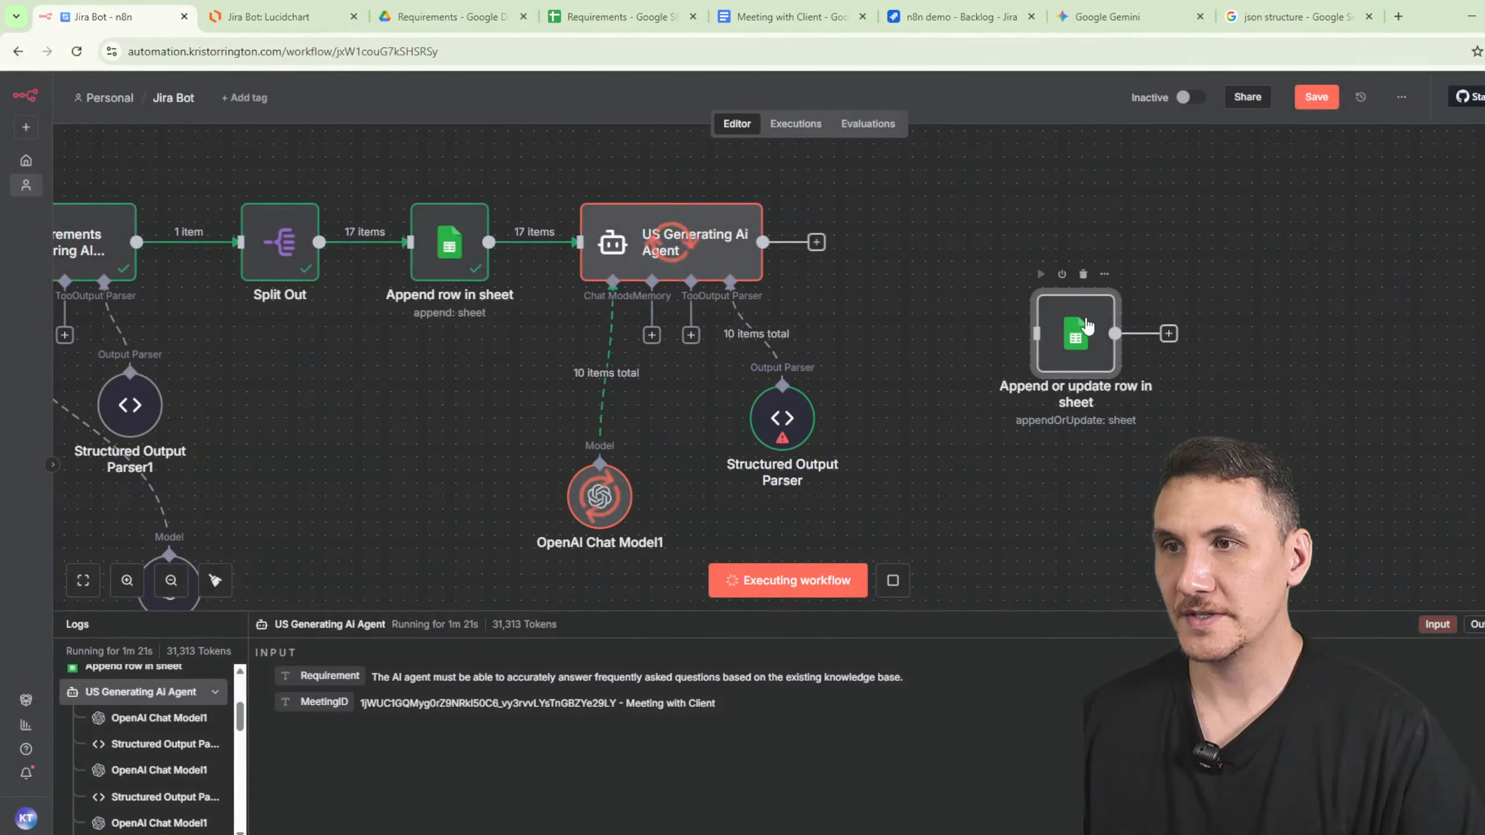
pyautogui.moveTo(1086, 329); pyautogui.dragTo(1035, 238)
pyautogui.click(948, 454)
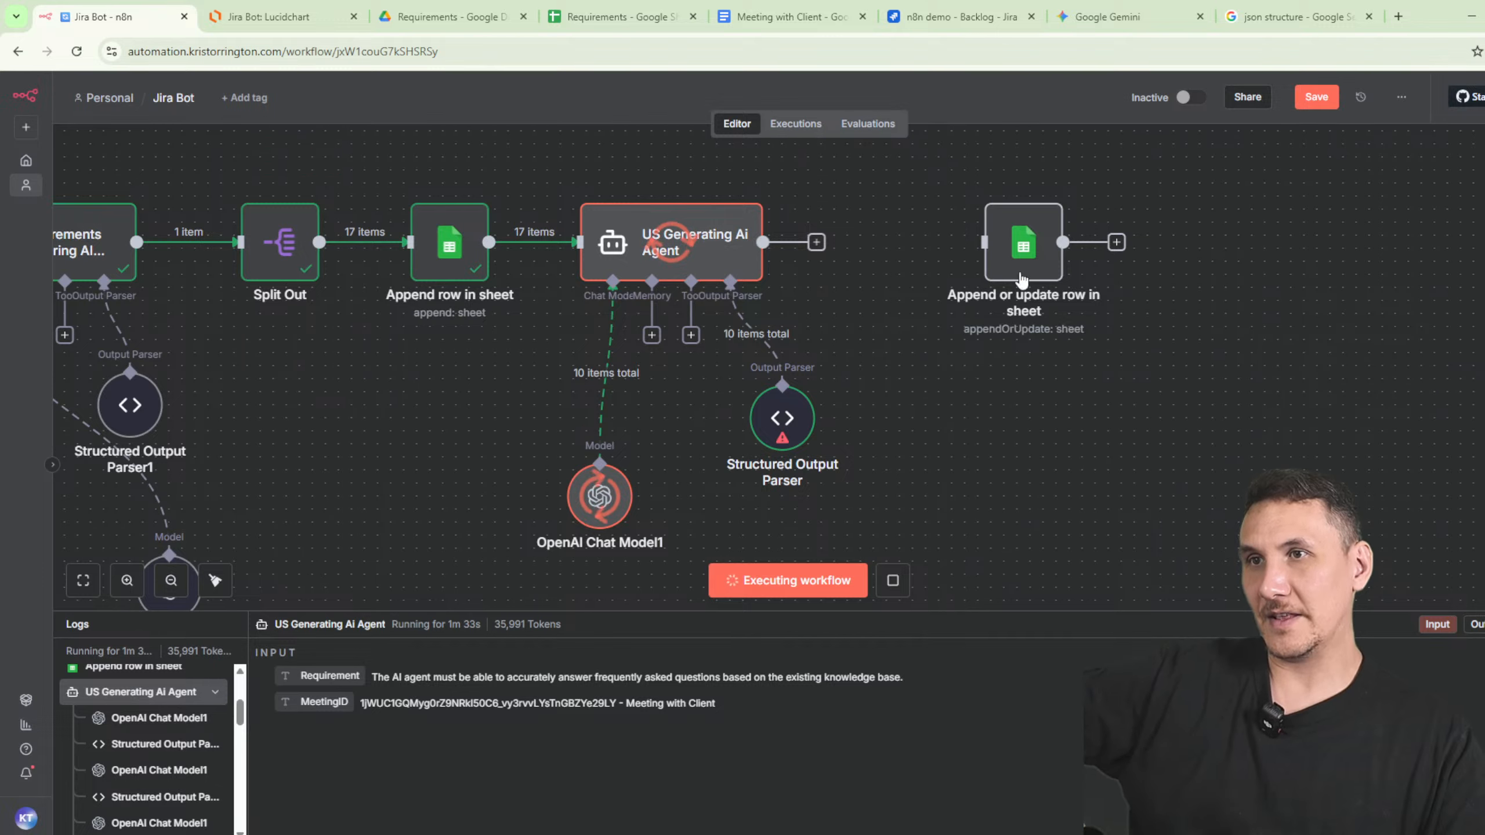
pyautogui.moveTo(1013, 259); pyautogui.dragTo(974, 260)
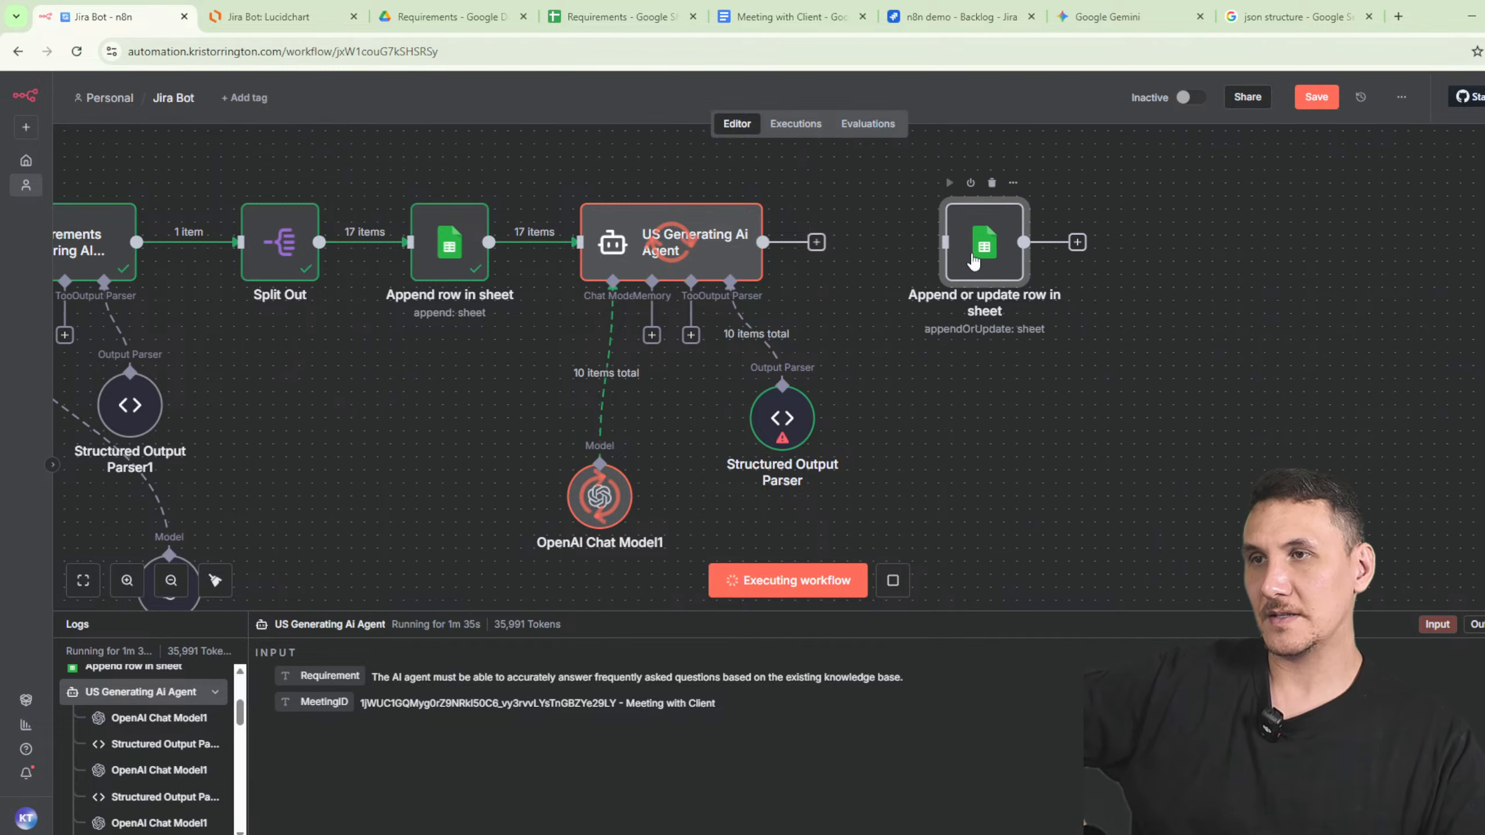
pyautogui.doubleClick(974, 262)
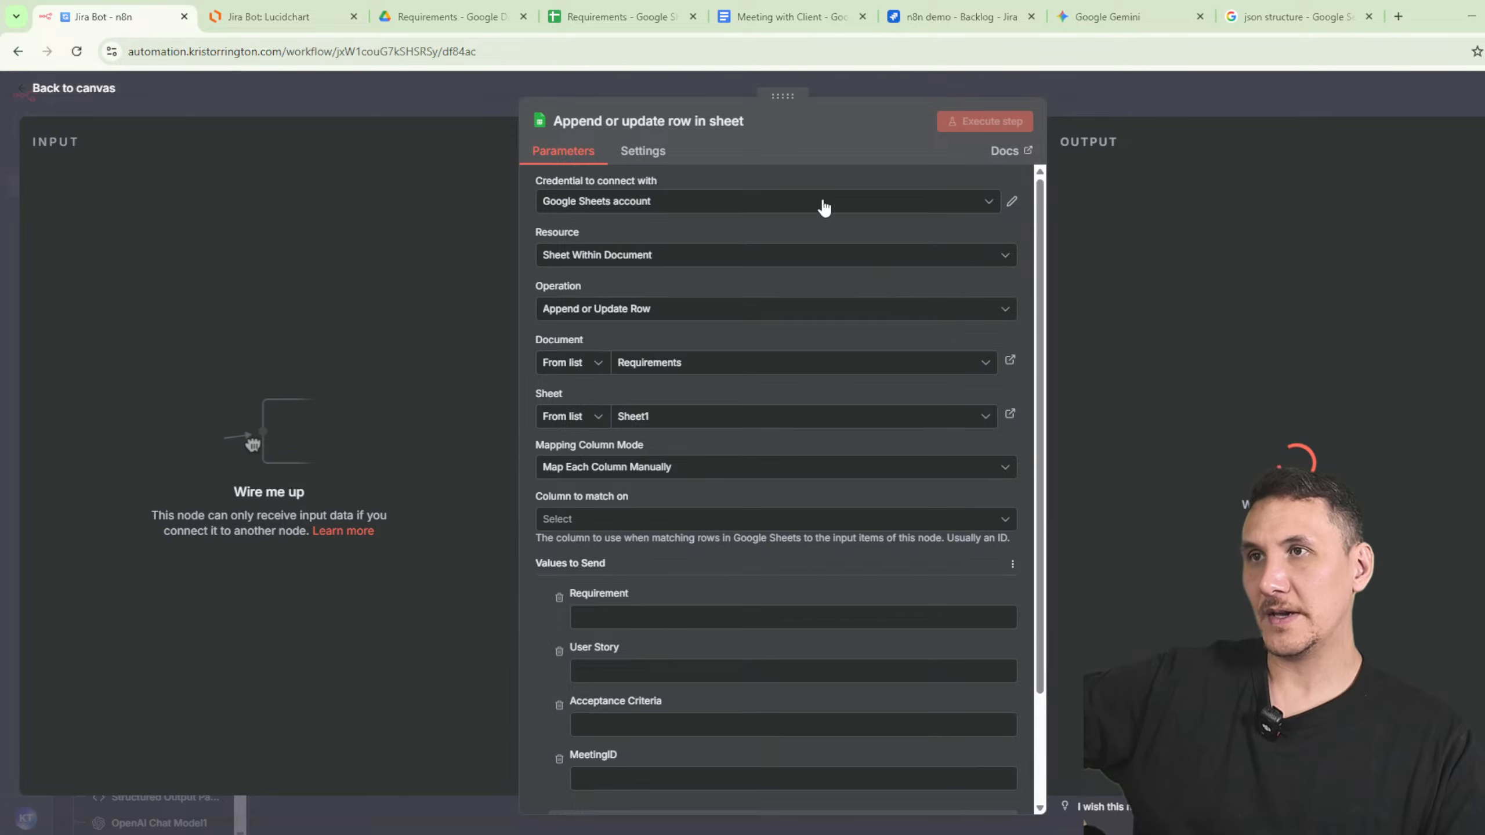
pyautogui.click(605, 12)
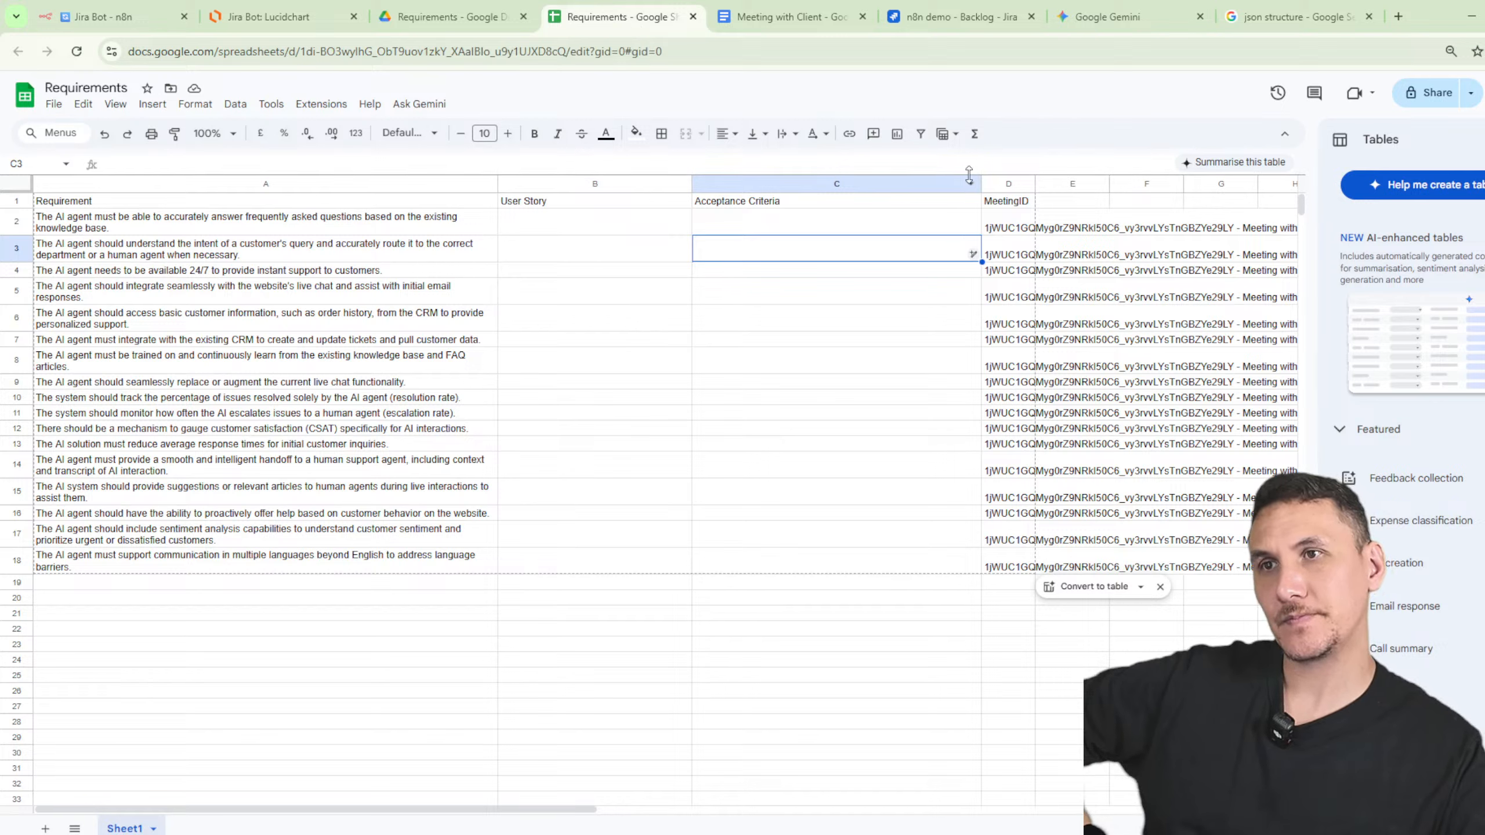
# - Widen the Acceptance Criteria column (C/D border), then go back to Jira Bot and close the node panel
pyautogui.moveTo(983, 185); pyautogui.dragTo(1132, 185)
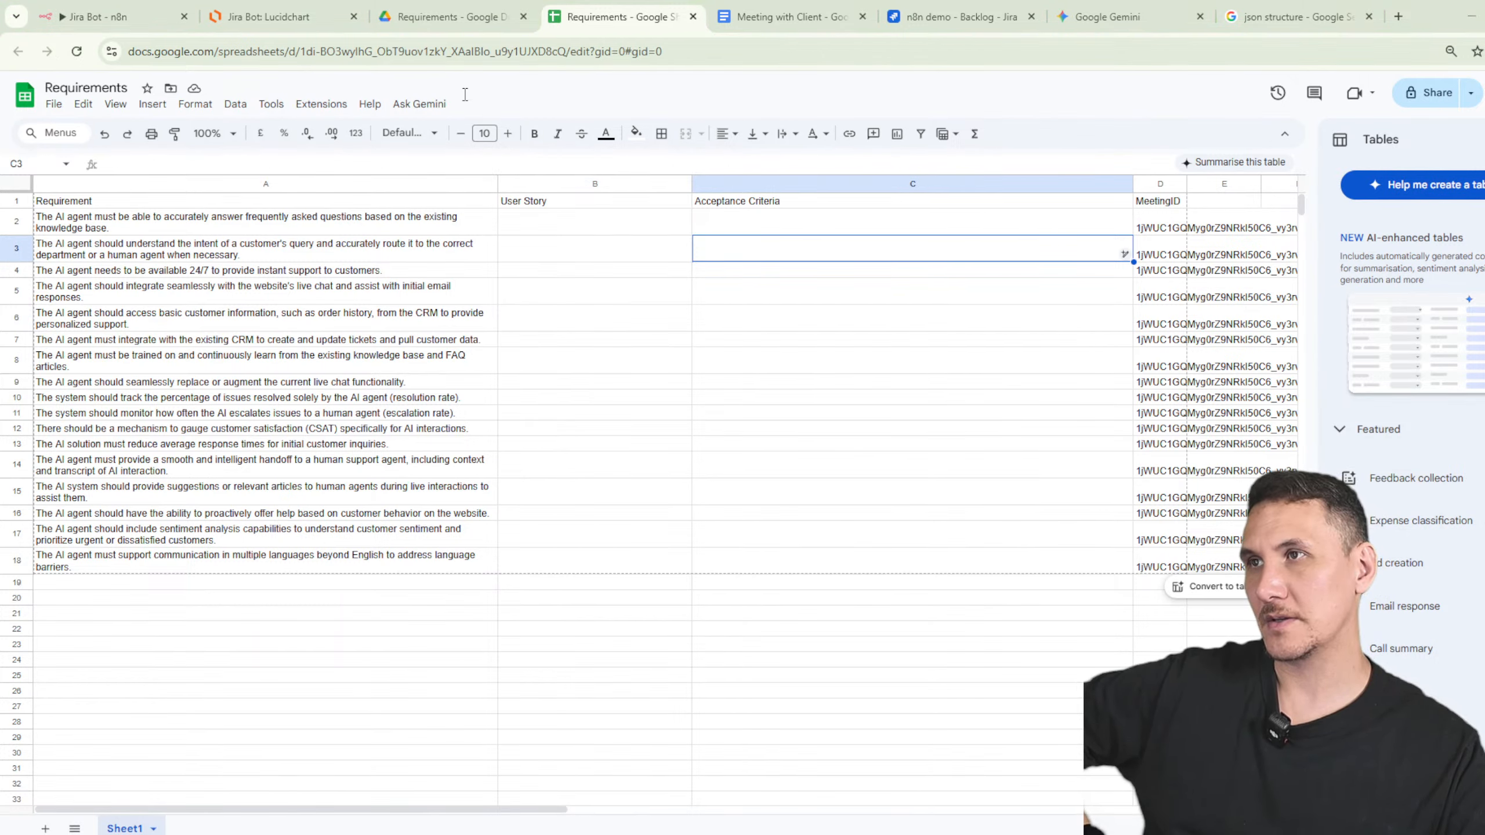
pyautogui.click(432, 21)
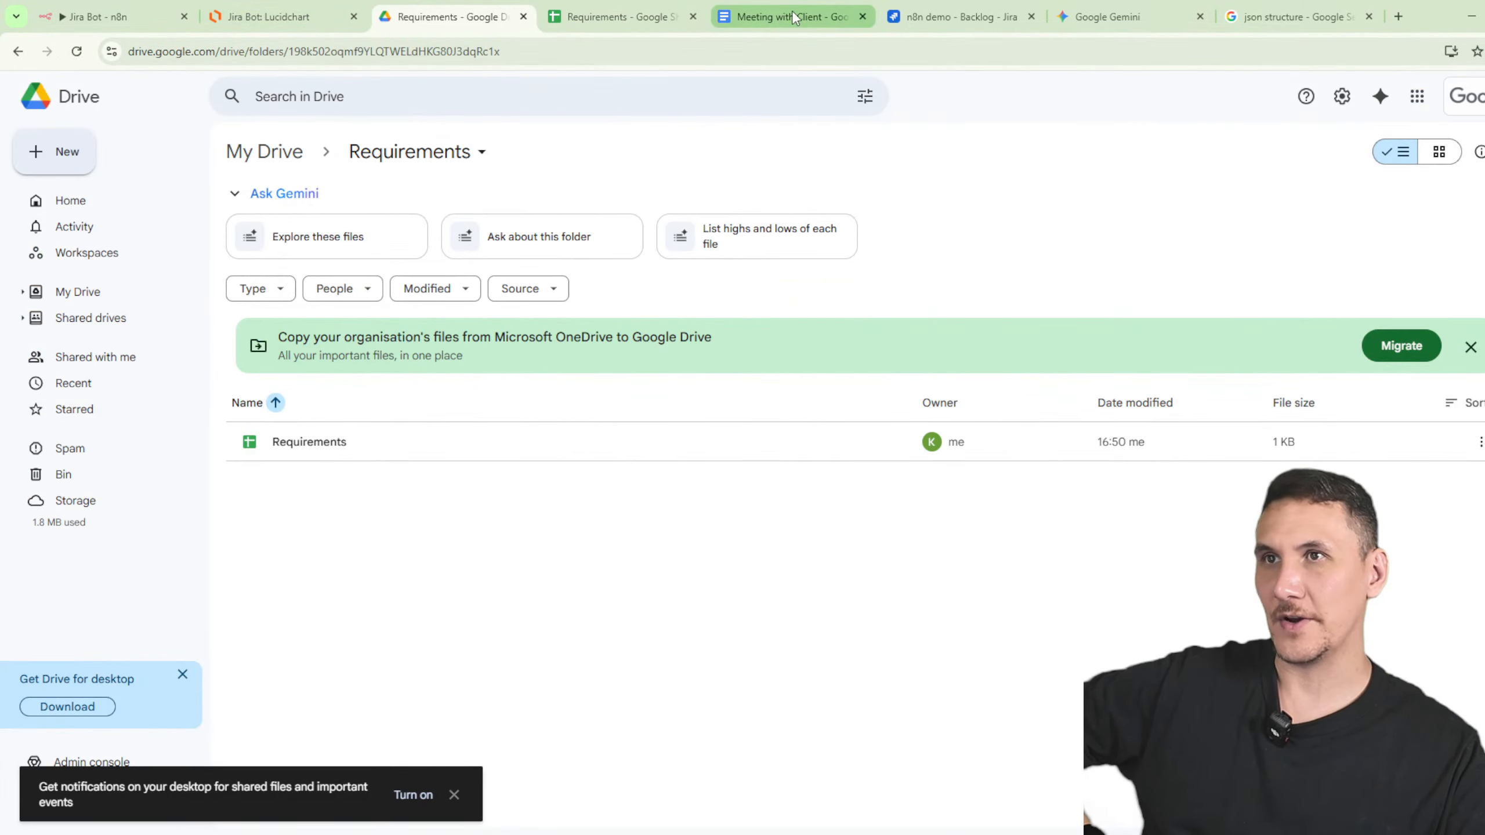
pyautogui.click(111, 16)
pyautogui.press('Escape')
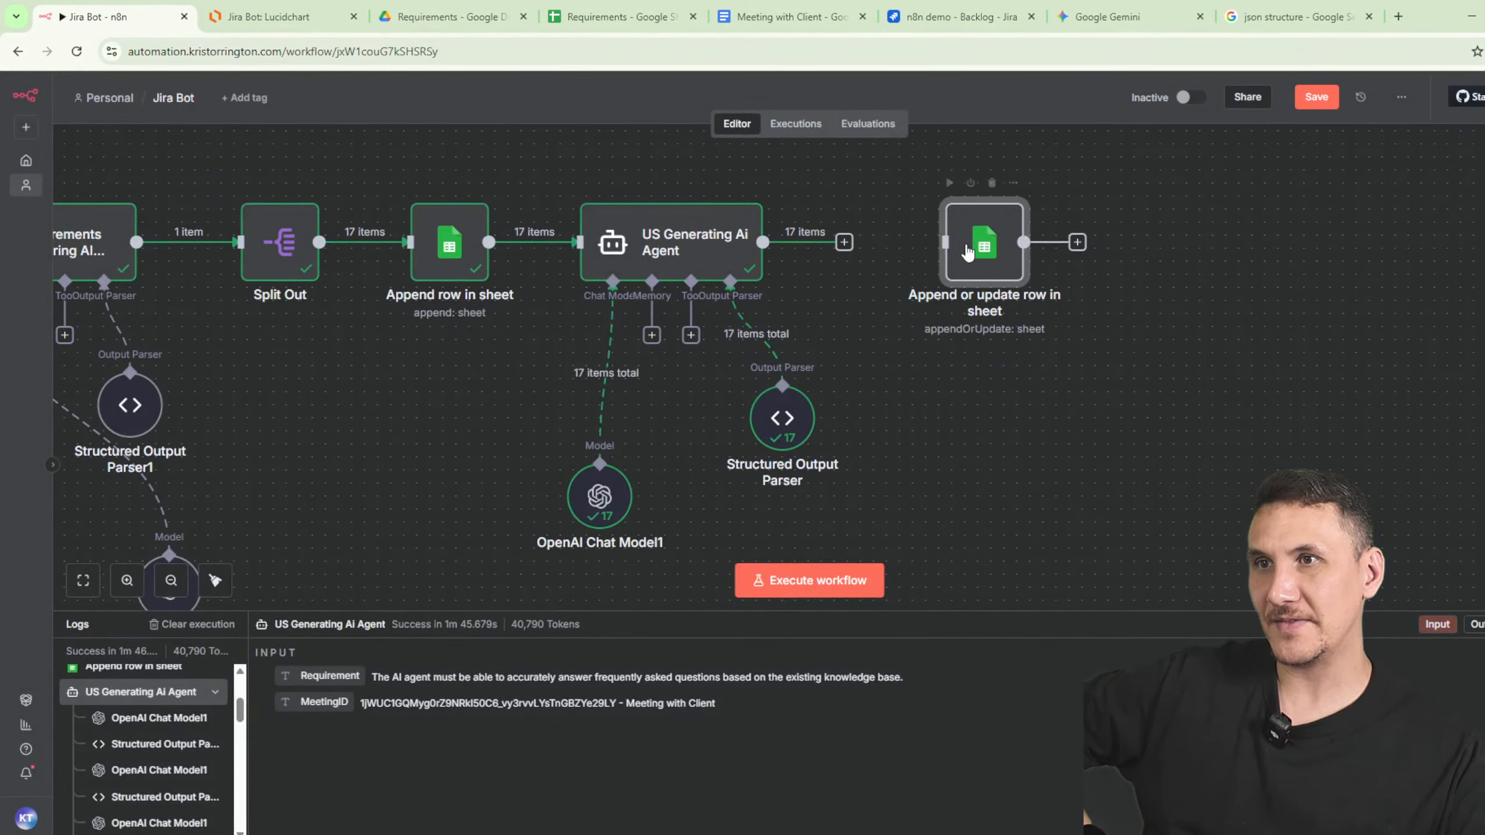
# - Check the new sheet node's column-to-match-on and column mapping mode options
pyautogui.moveTo(985, 245); pyautogui.dragTo(958, 257)
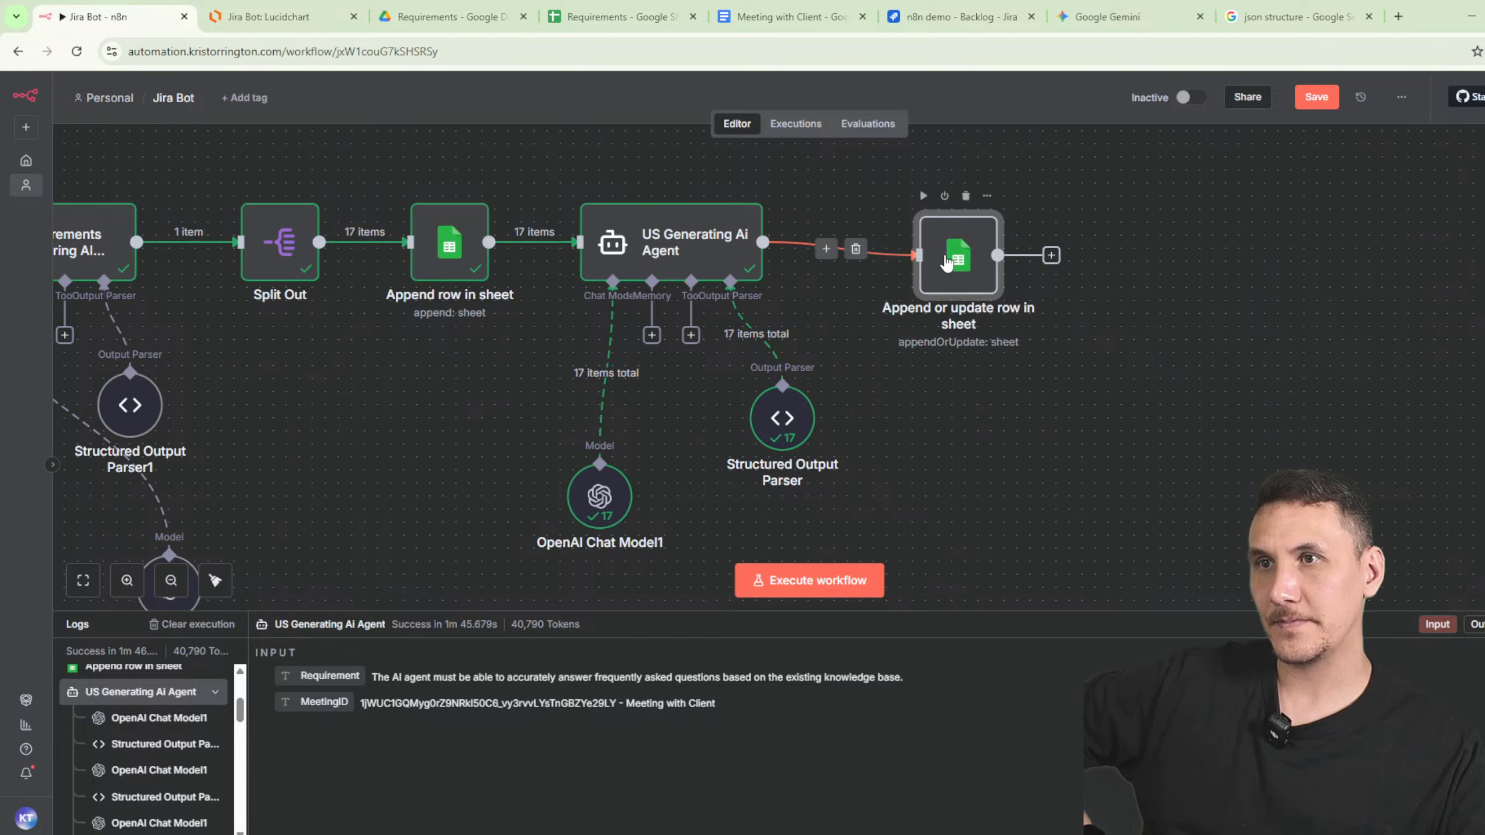
pyautogui.doubleClick(1006, 295)
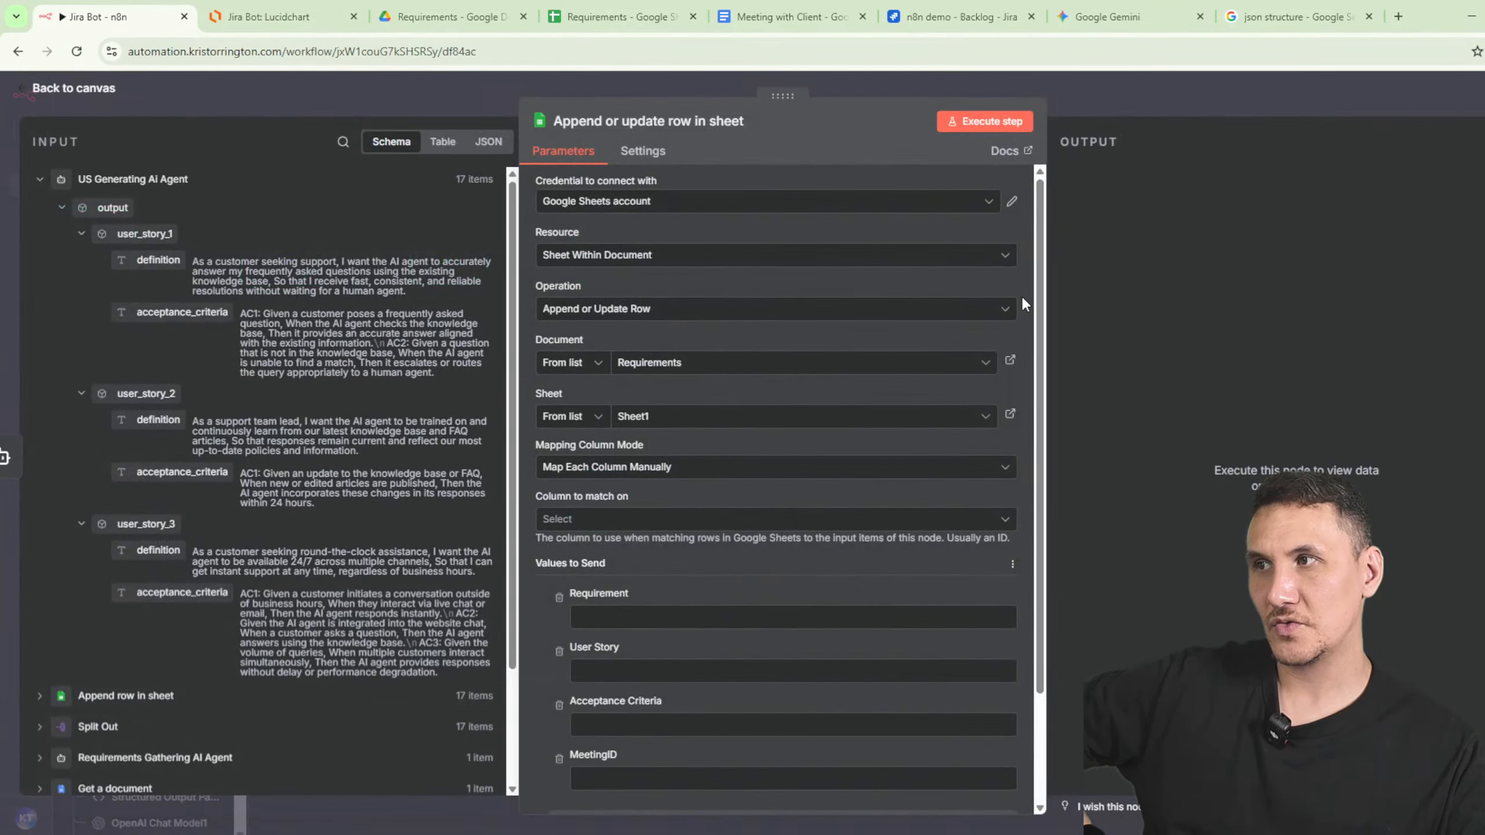
pyautogui.click(694, 518)
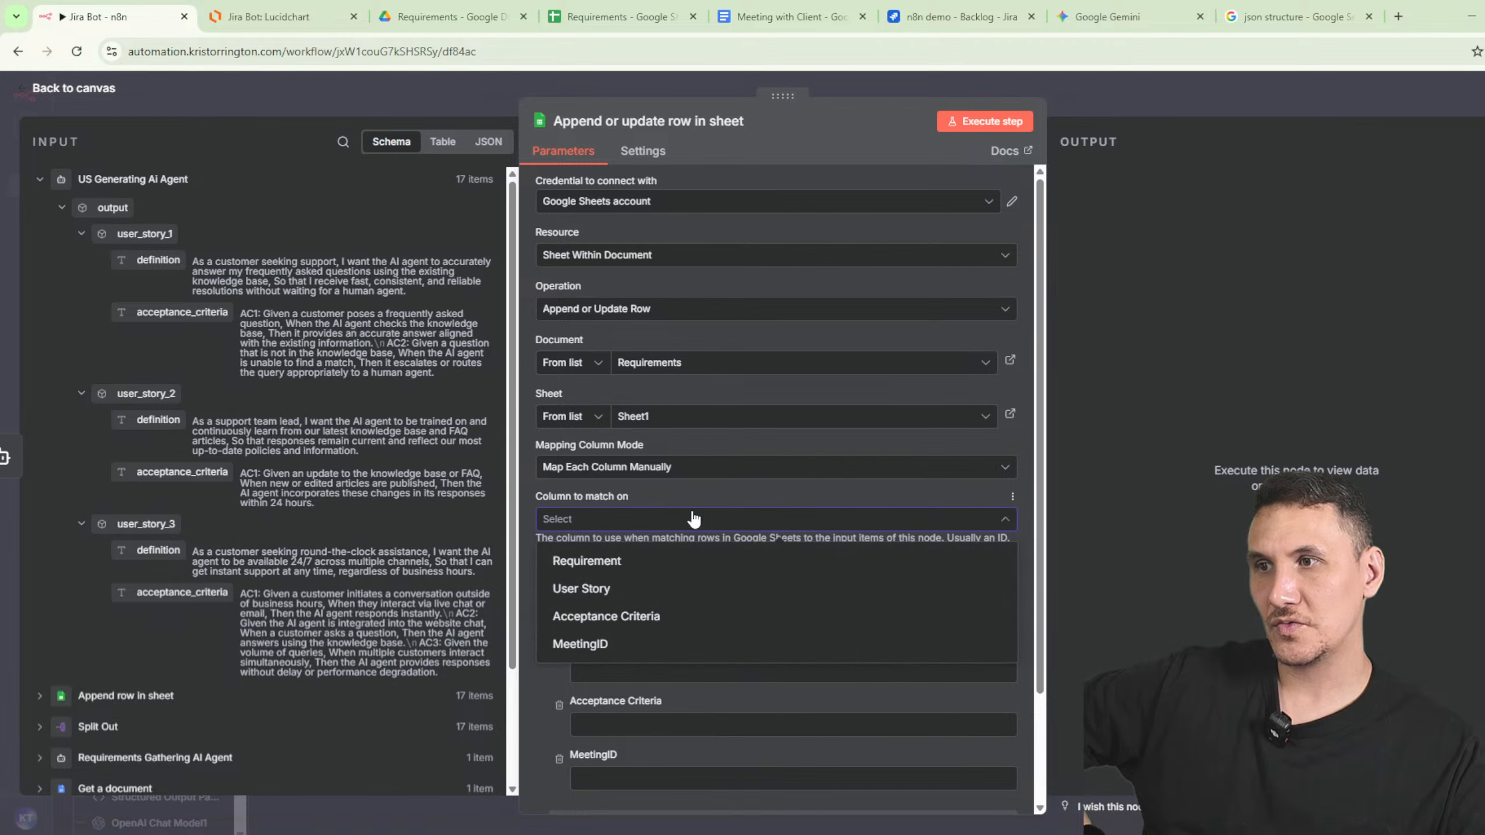
pyautogui.click(694, 476)
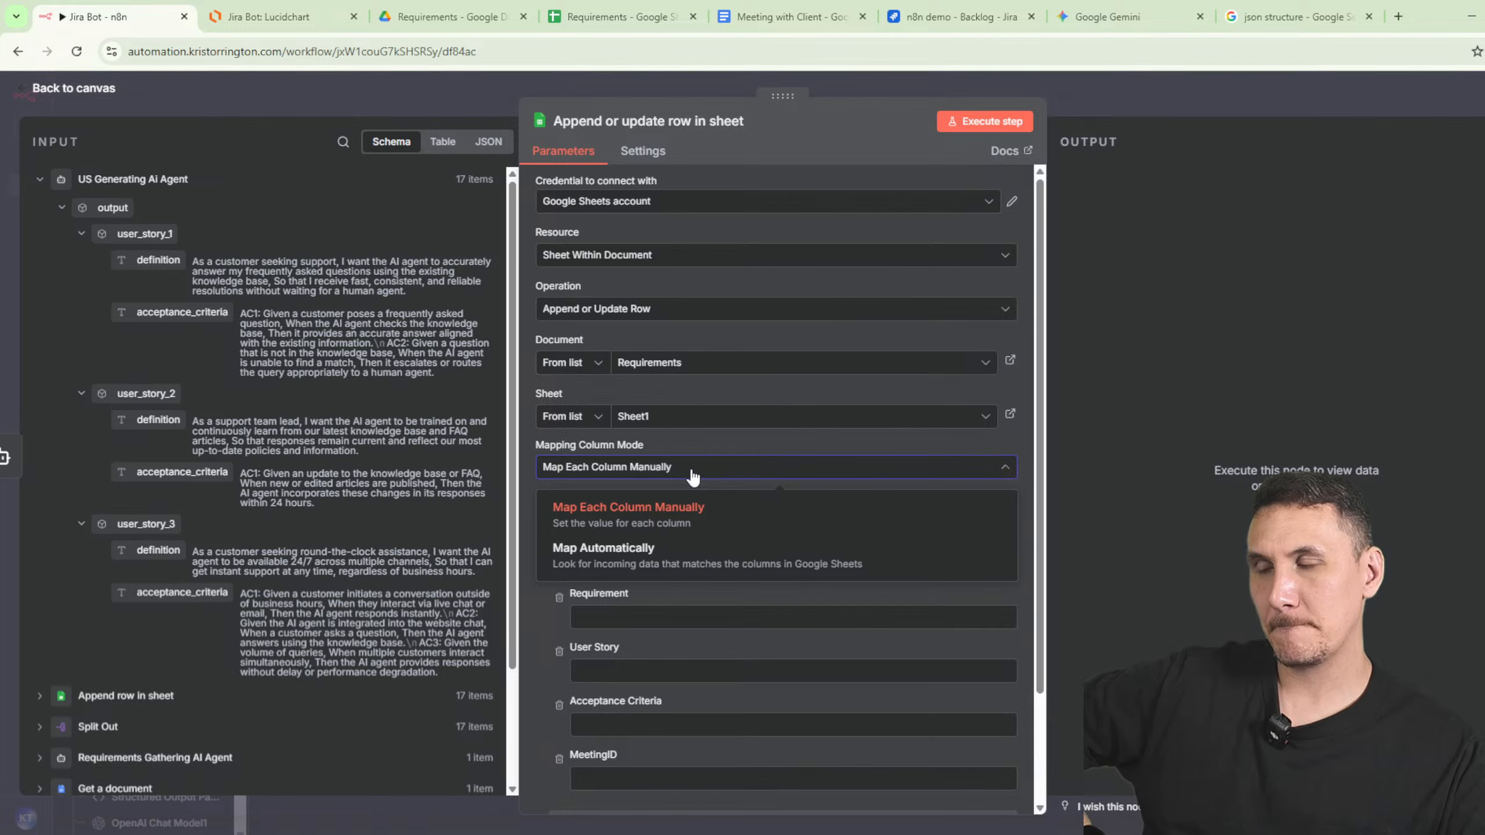
pyautogui.click(1110, 106)
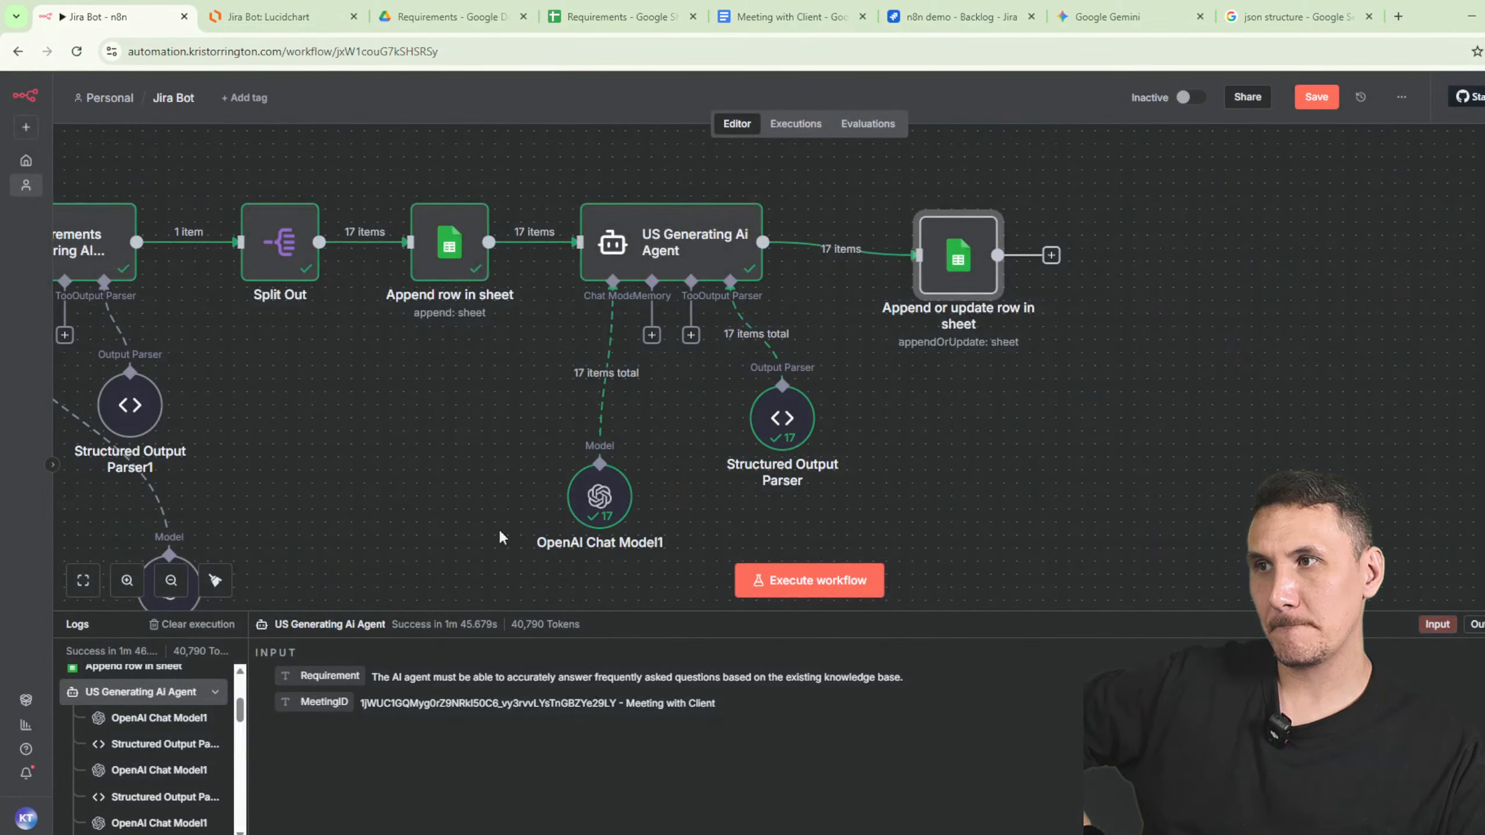
# - Pan the canvas and open the earlier Append row in sheet node
pyautogui.rightClick(534, 491)
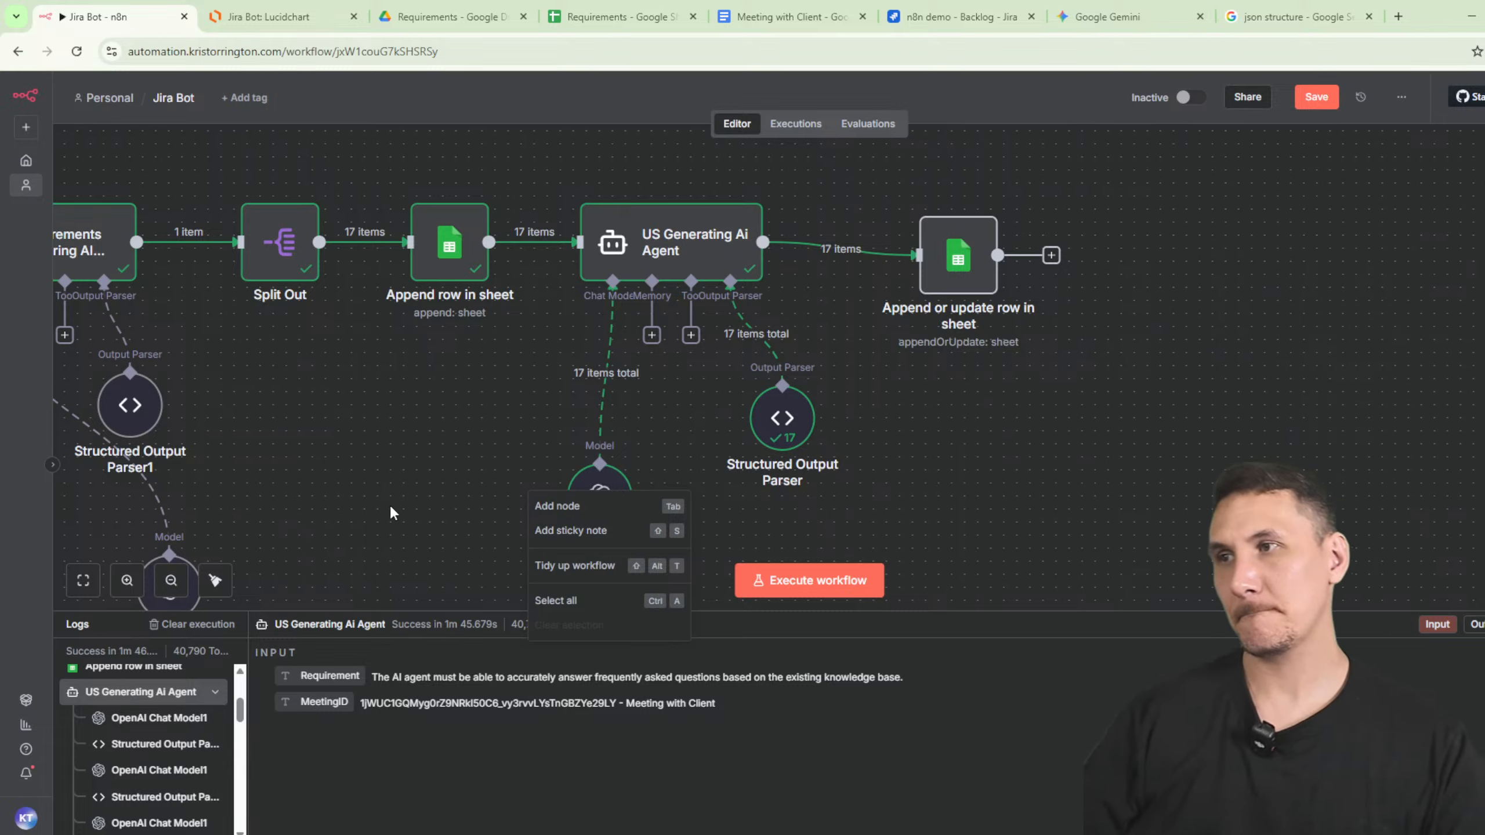
pyautogui.click(415, 460)
pyautogui.moveTo(415, 460); pyautogui.dragTo(672, 513)
pyautogui.doubleClick(702, 304)
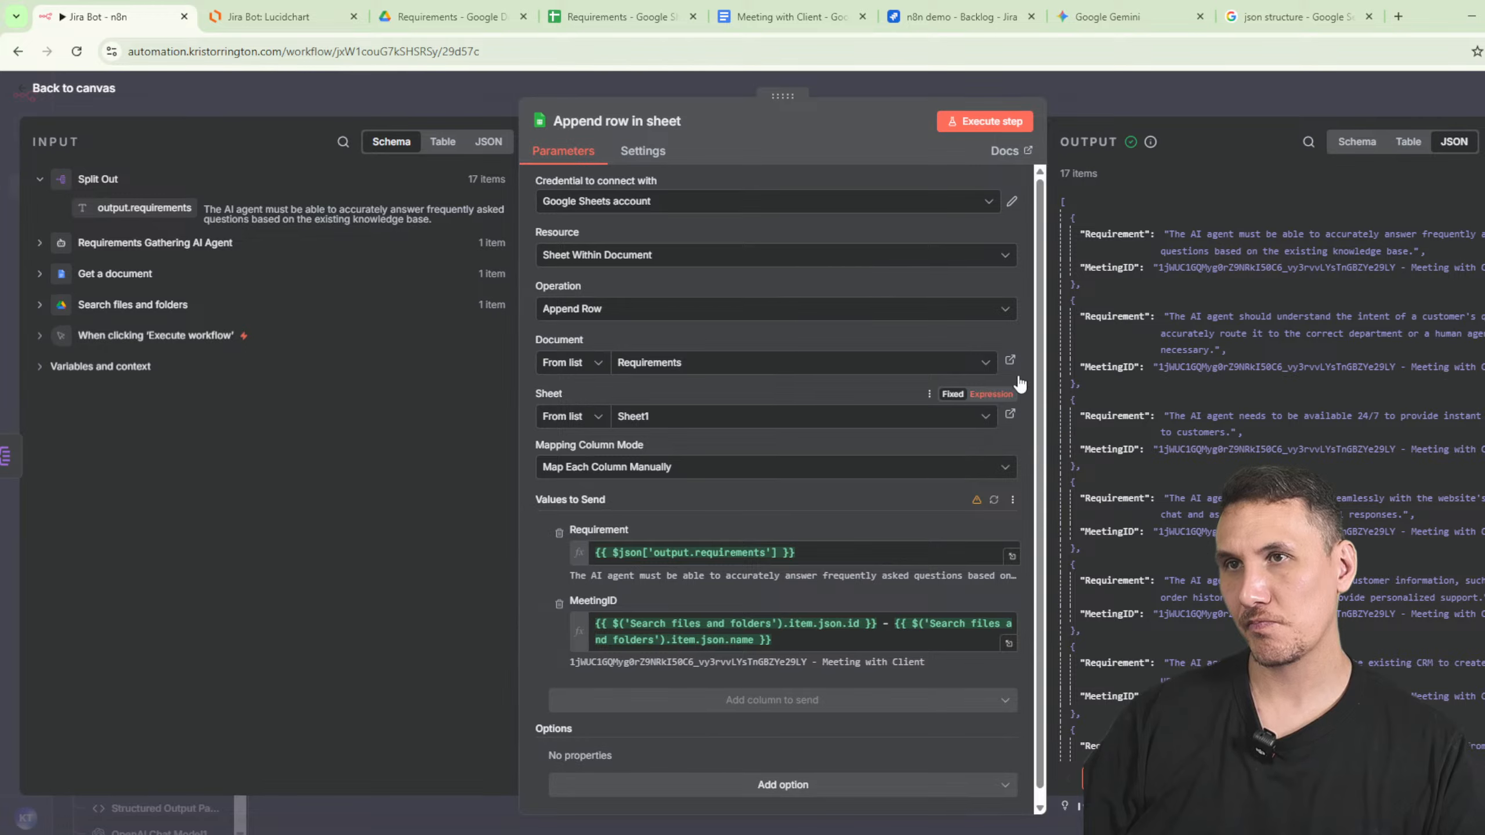
# - Open the US Generating Ai Agent's prompt and system message, then switch to the 'json structure' results
pyautogui.click(1107, 91)
pyautogui.doubleClick(948, 282)
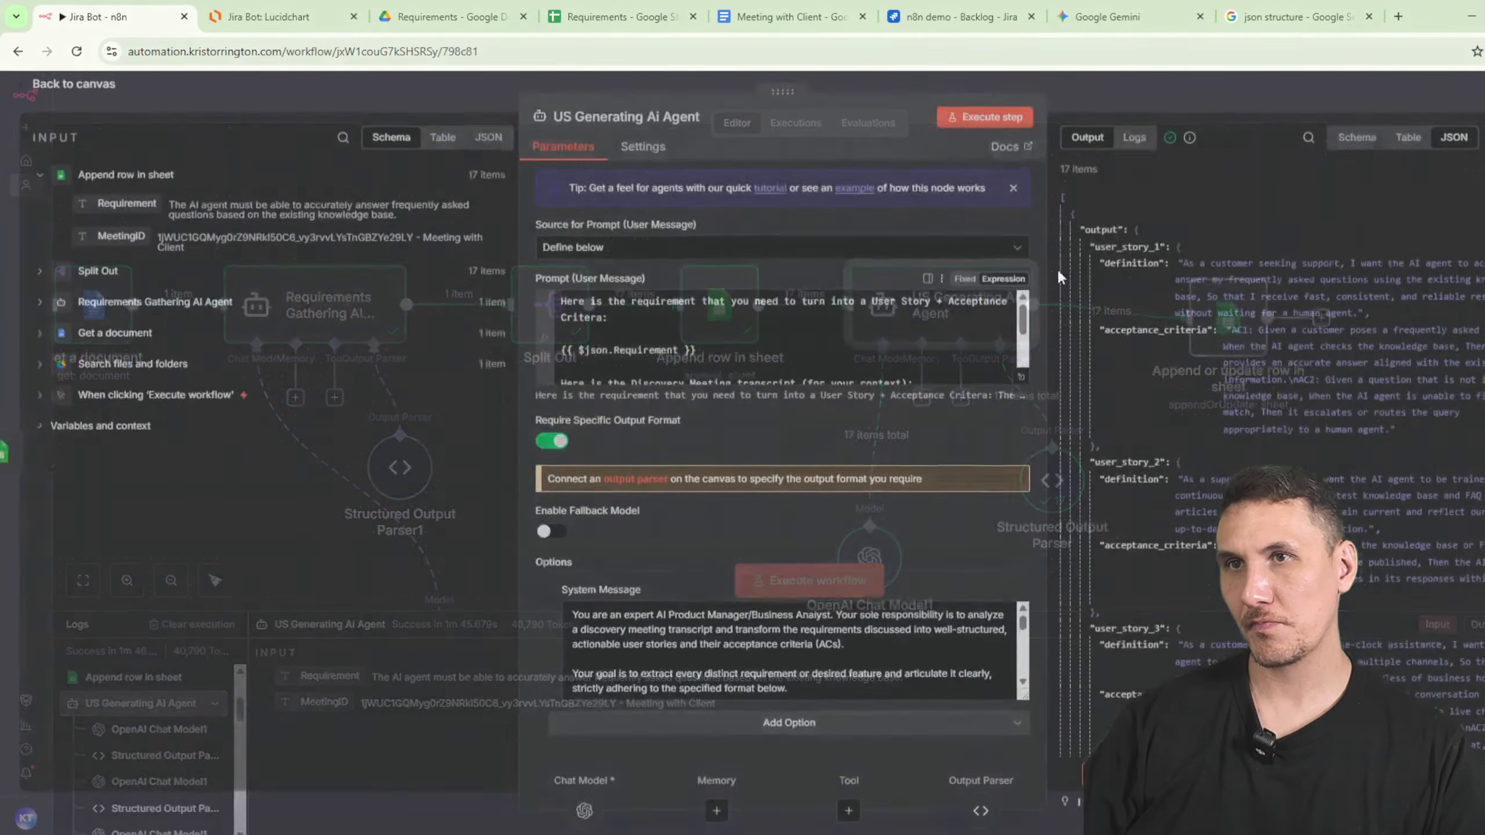
pyautogui.click(1298, 17)
# - Ask Gemini to add a new key for the requirement field, pasting the current JSON output template
pyautogui.moveTo(218, 326); pyautogui.dragTo(464, 326)
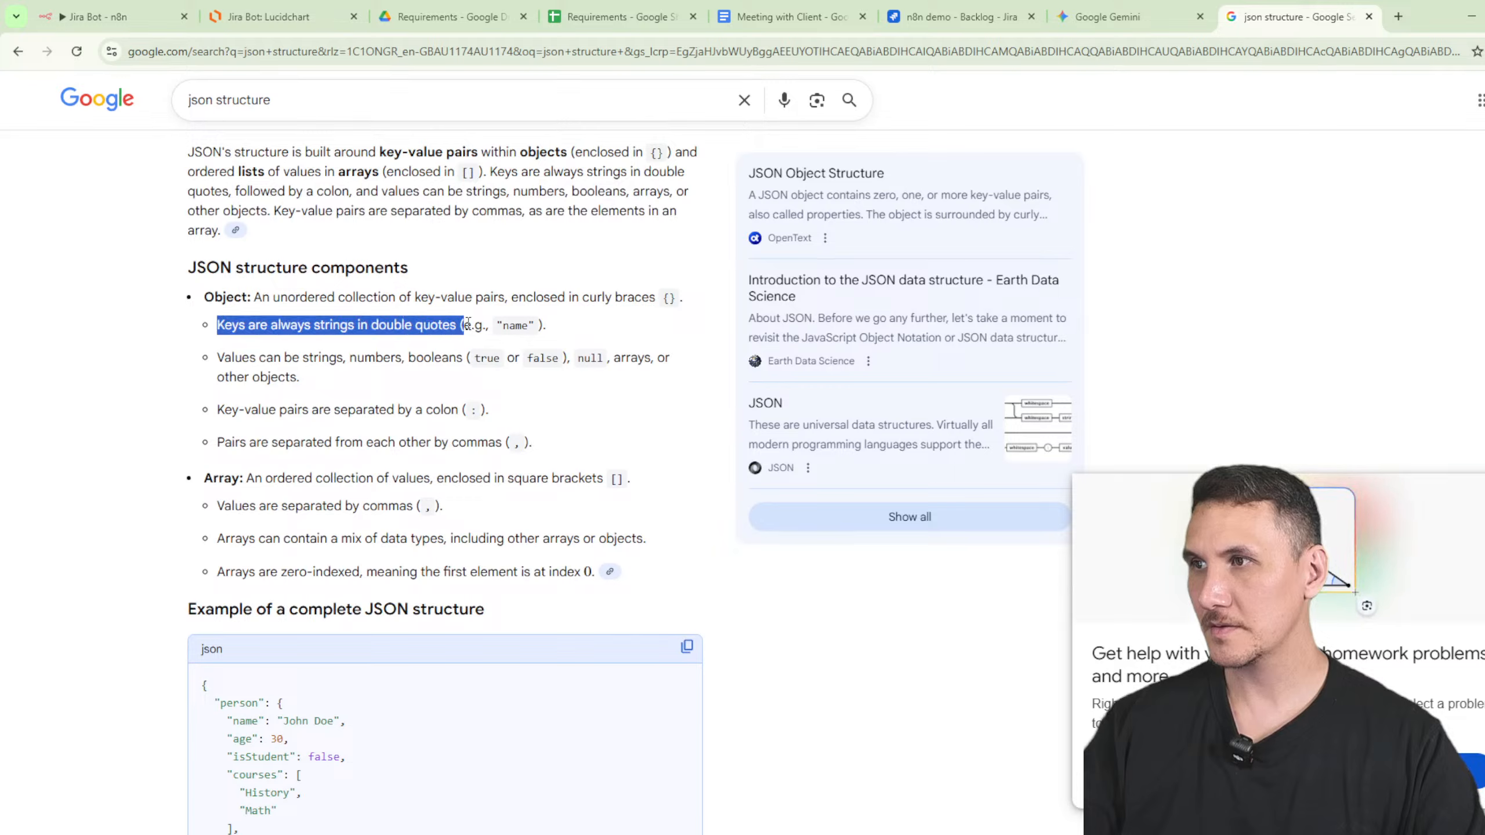
pyautogui.click(152, 6)
pyautogui.click(916, 8)
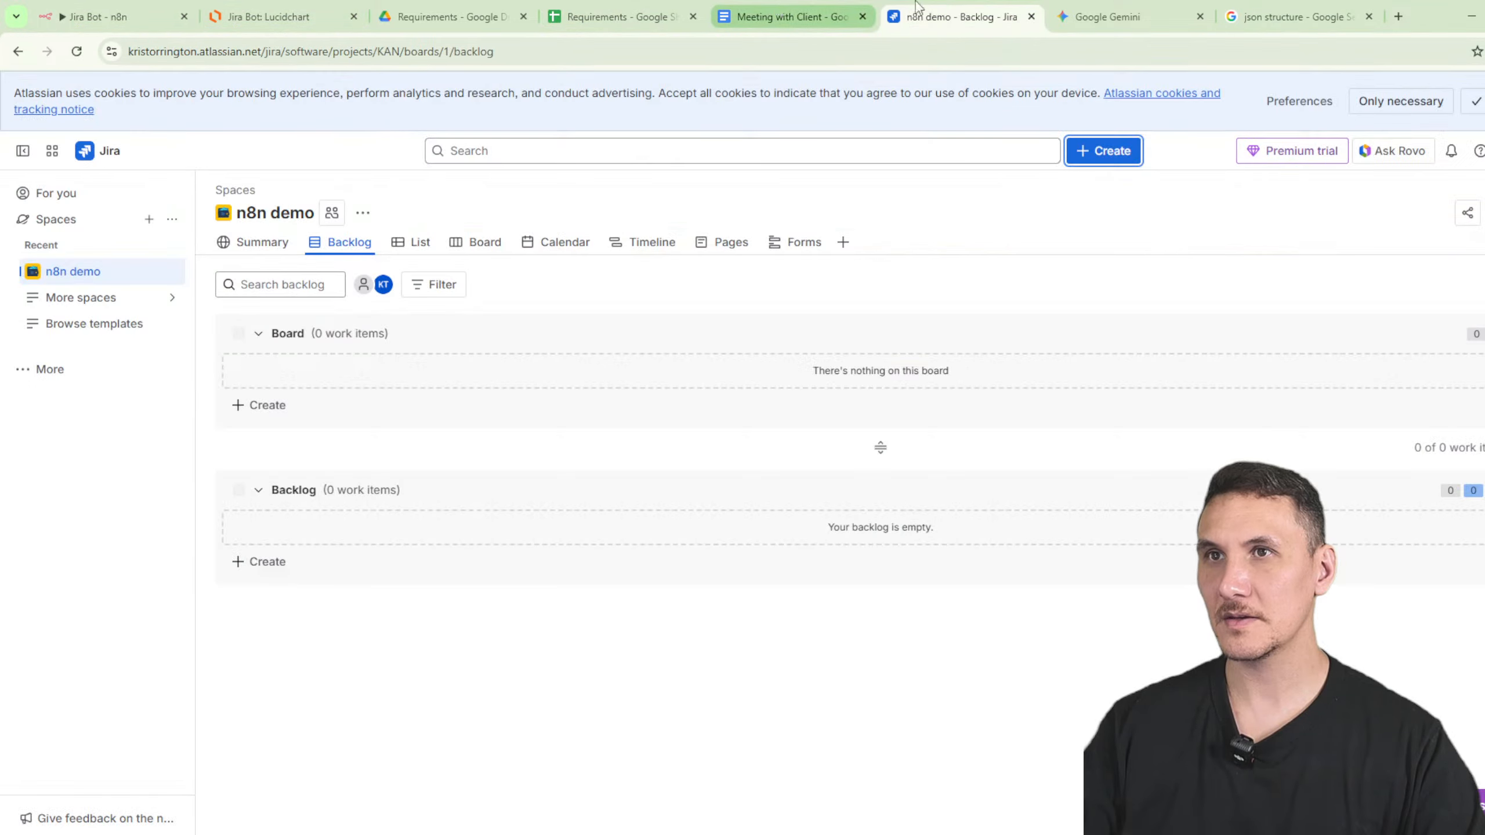
pyautogui.click(1108, 16)
pyautogui.click(721, 742)
pyautogui.write('canh')
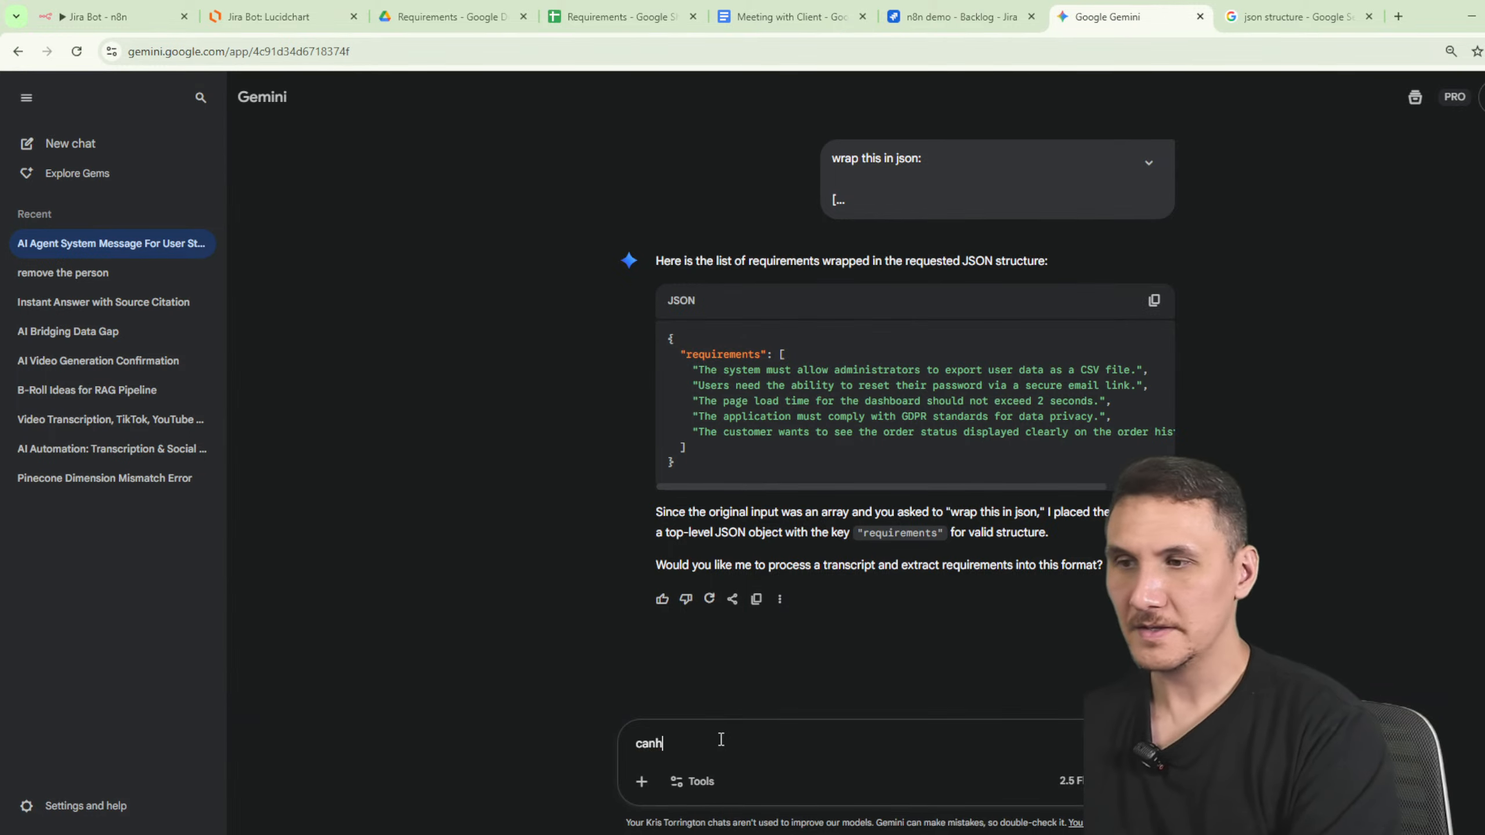
pyautogui.press('BackSpace')
pyautogui.write('you add a new key f')
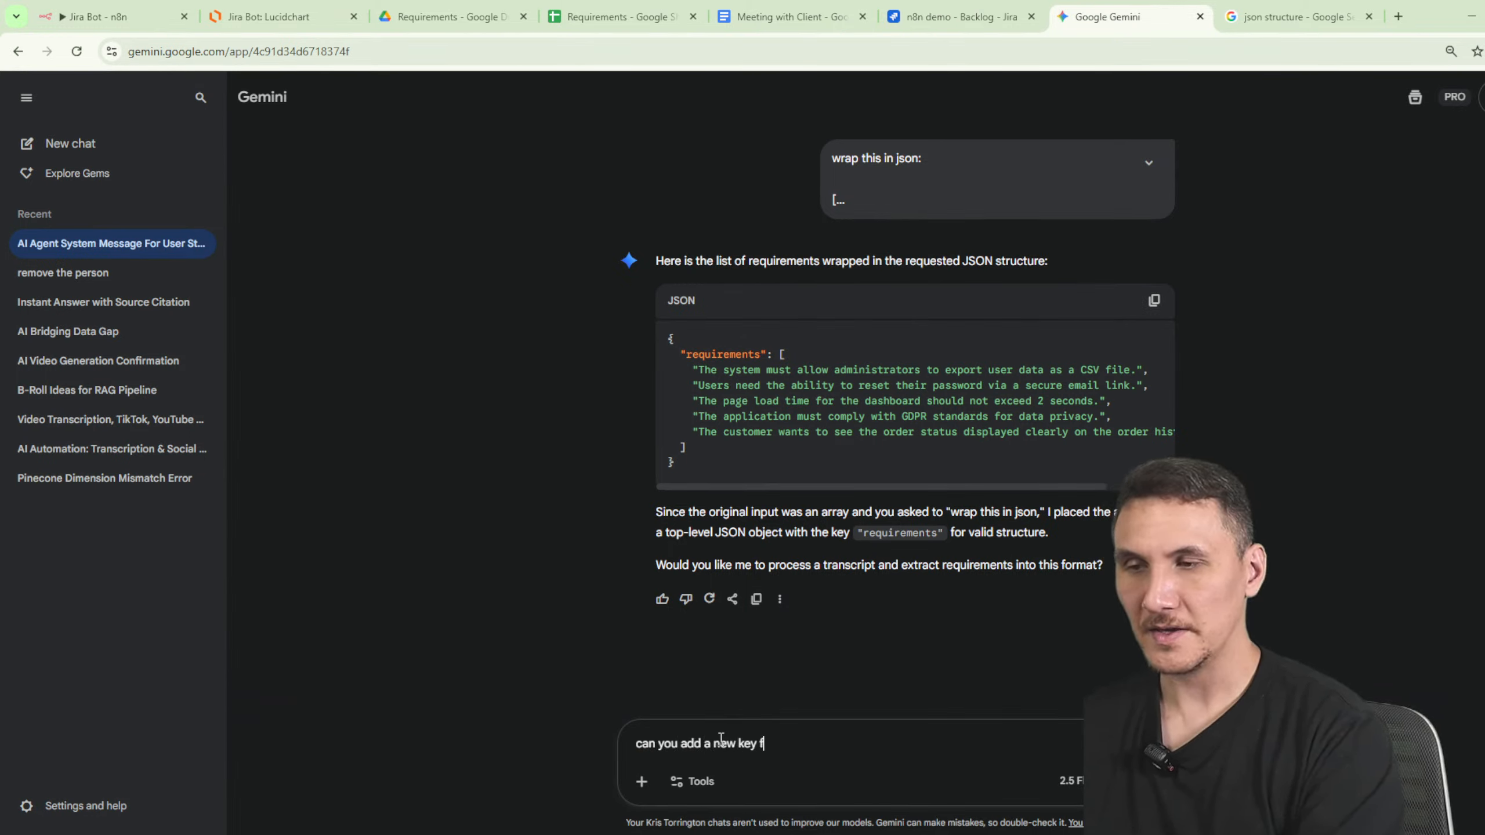
pyautogui.write('or the requirement fiel')
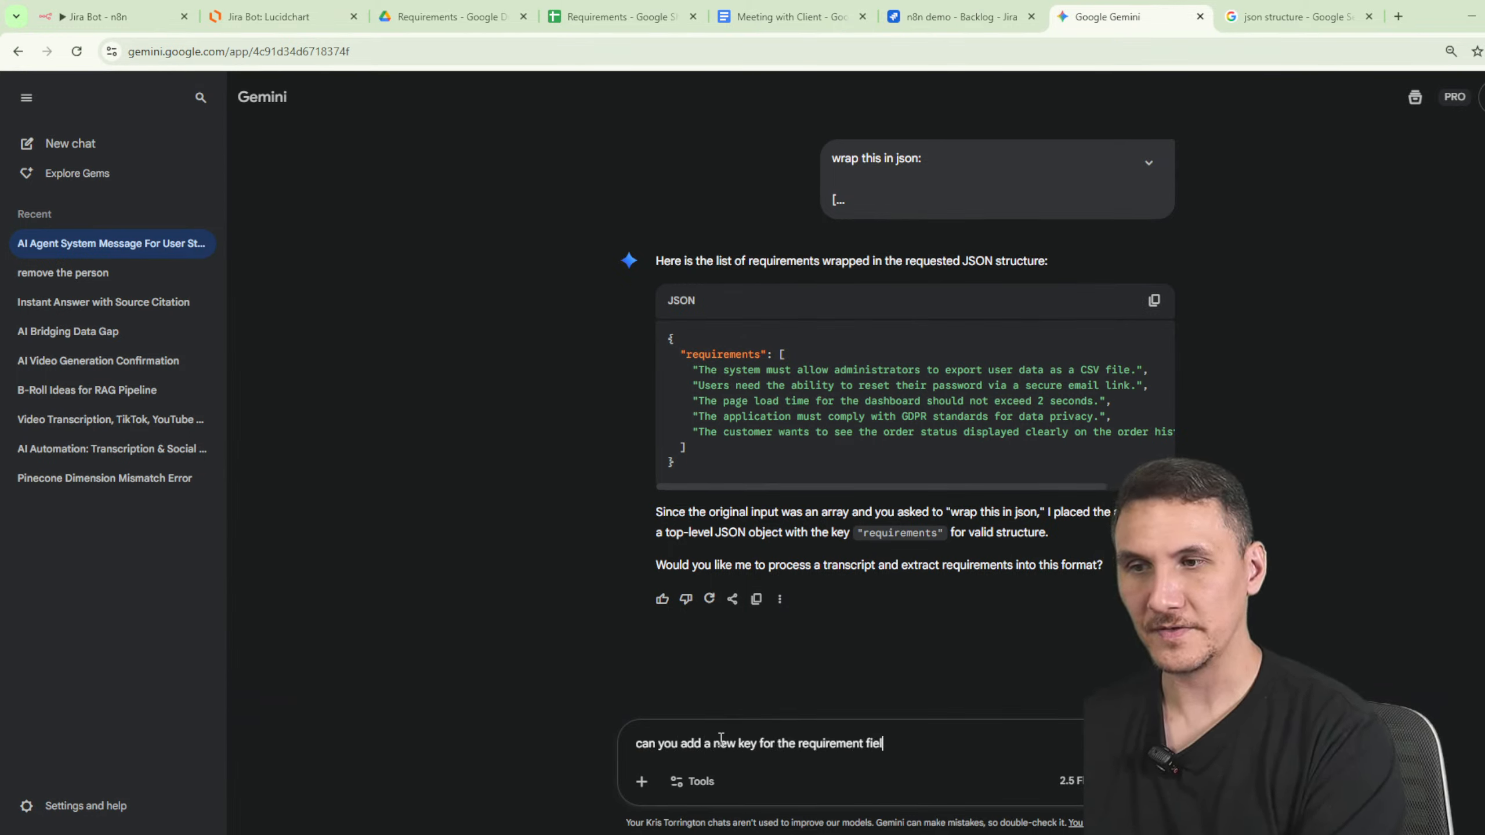
pyautogui.write('d:')
pyautogui.hotkey('ctrl', 'v')
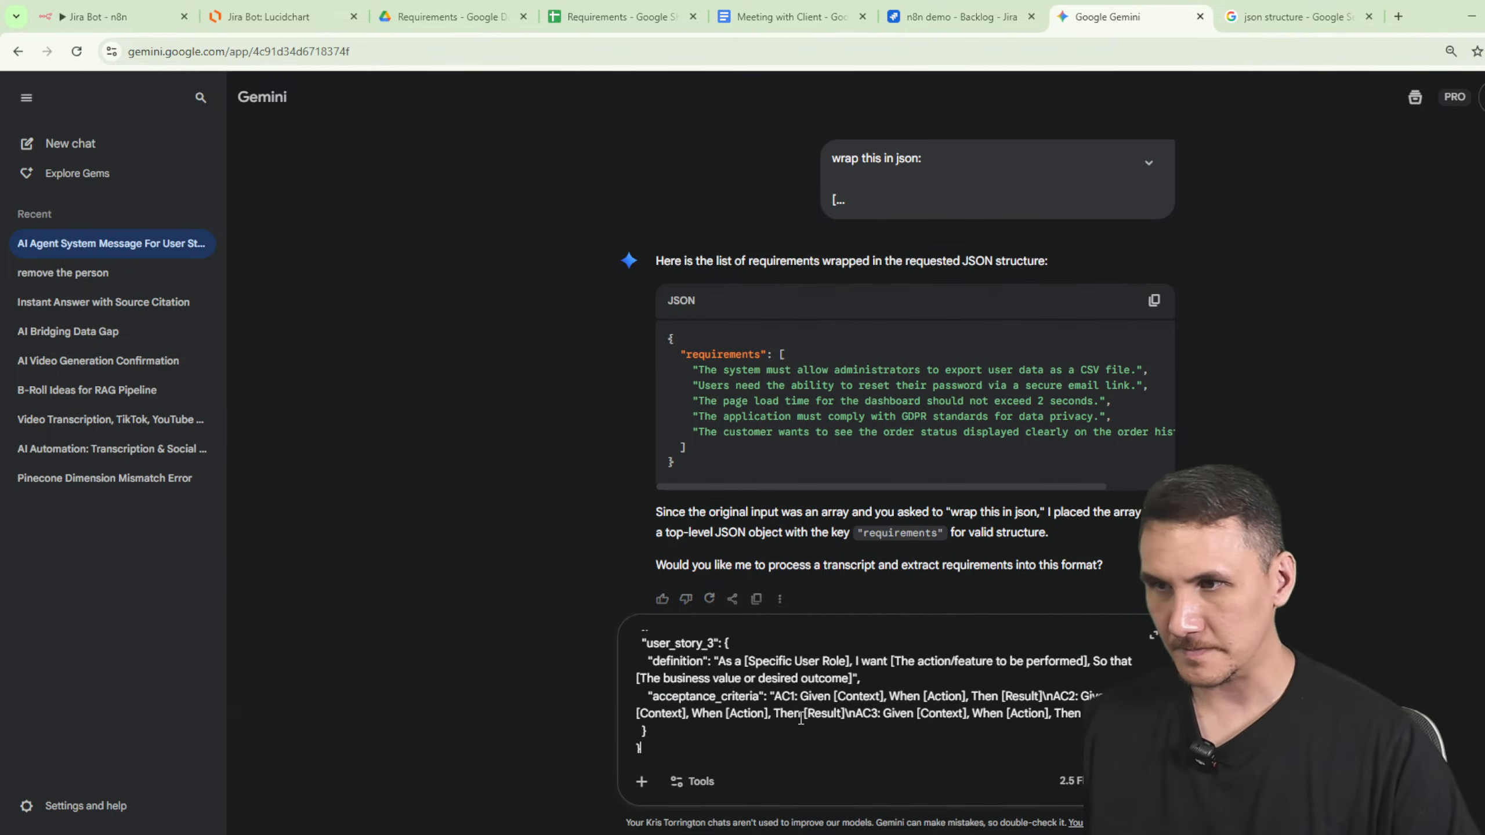
# - Add instructions to remove user_story entries and update definition to be user story
pyautogui.scroll(5, 801, 718)
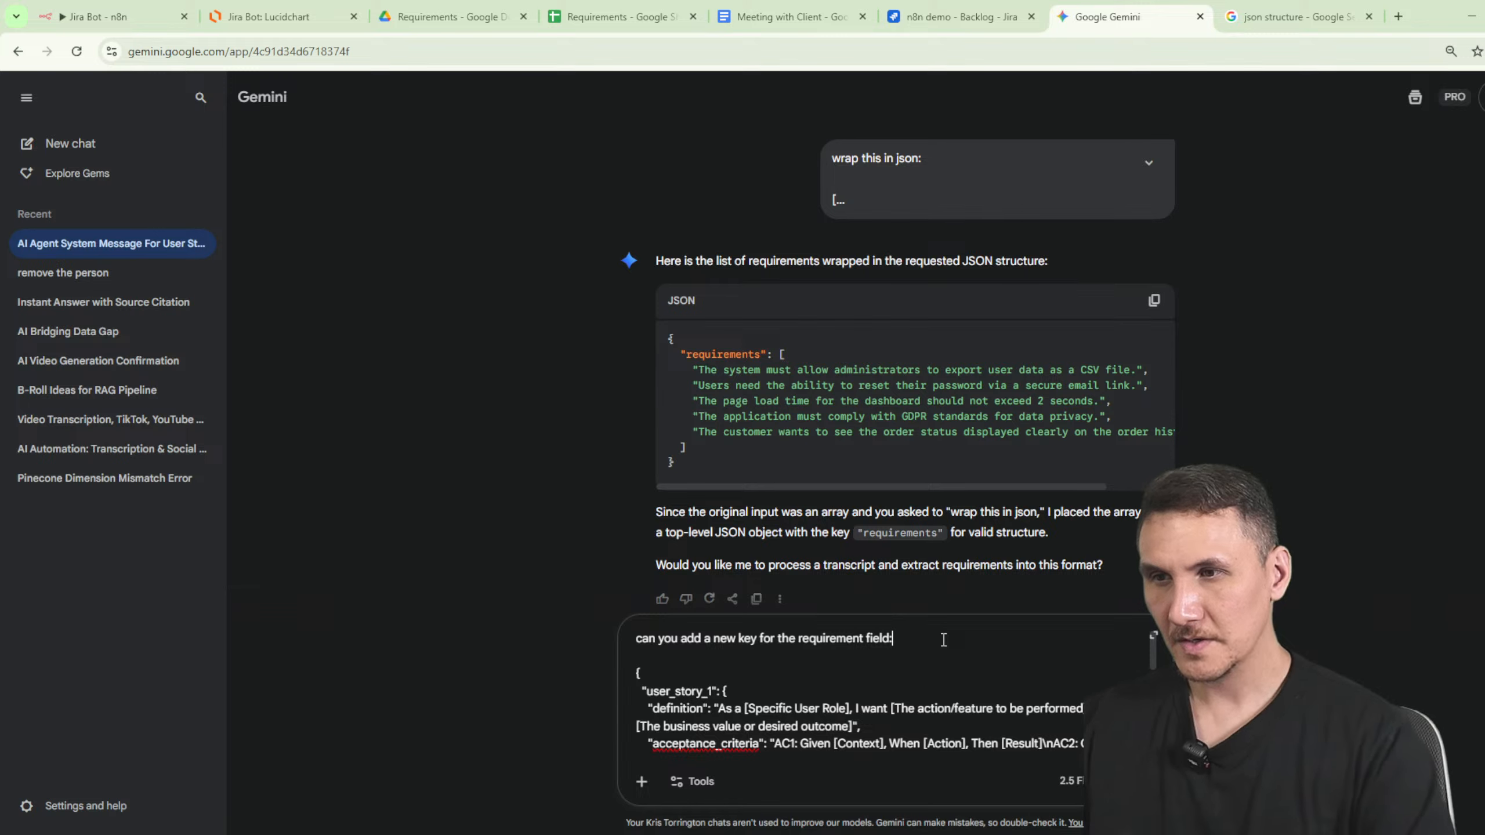
pyautogui.press('BackSpace')
pyautogui.write('- theuser')
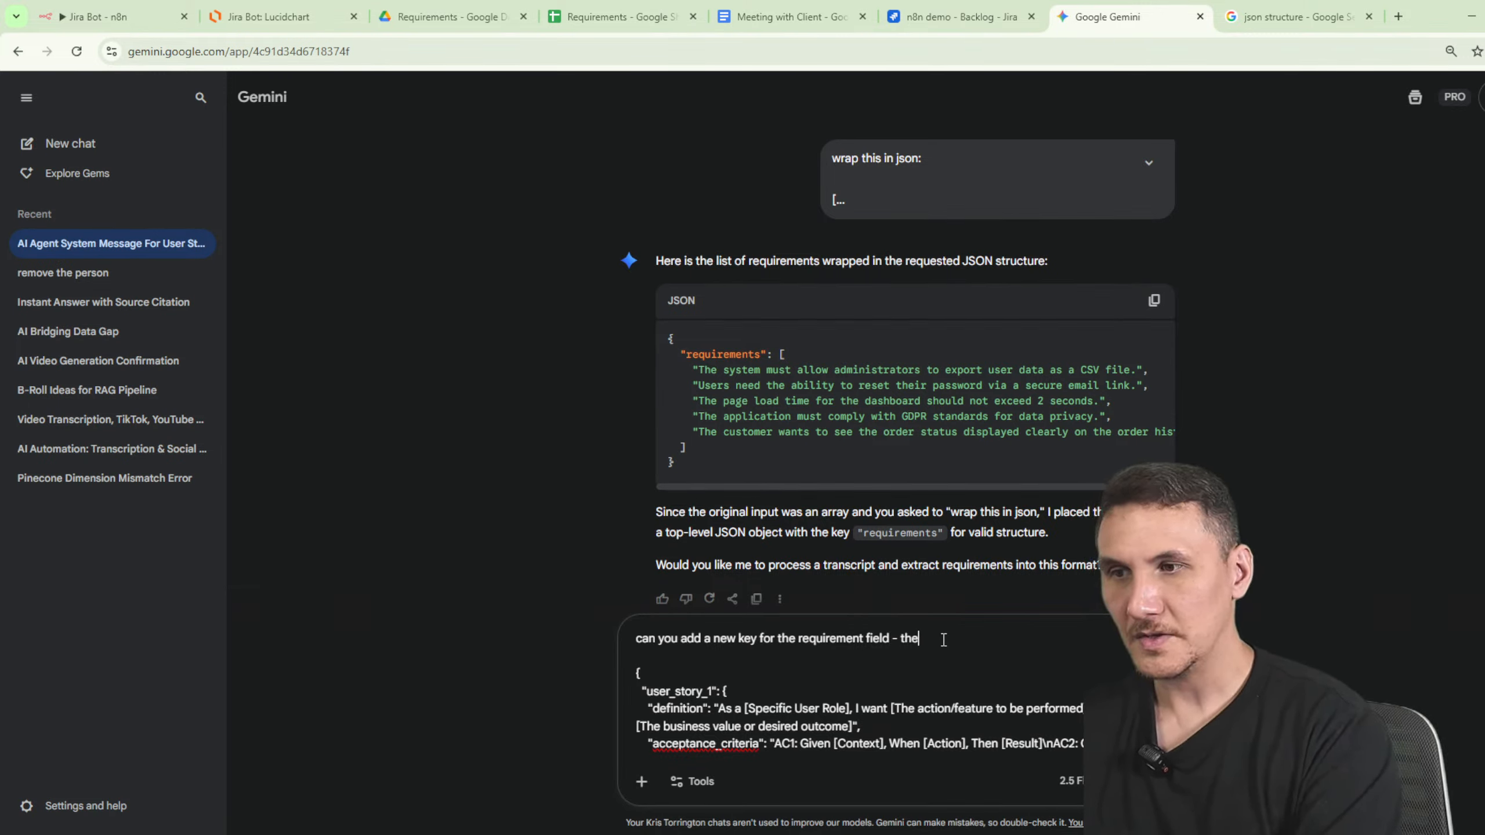
pyautogui.press('BackSpace')
pyautogui.press('BackSpace')
pyautogui.write('user story and')
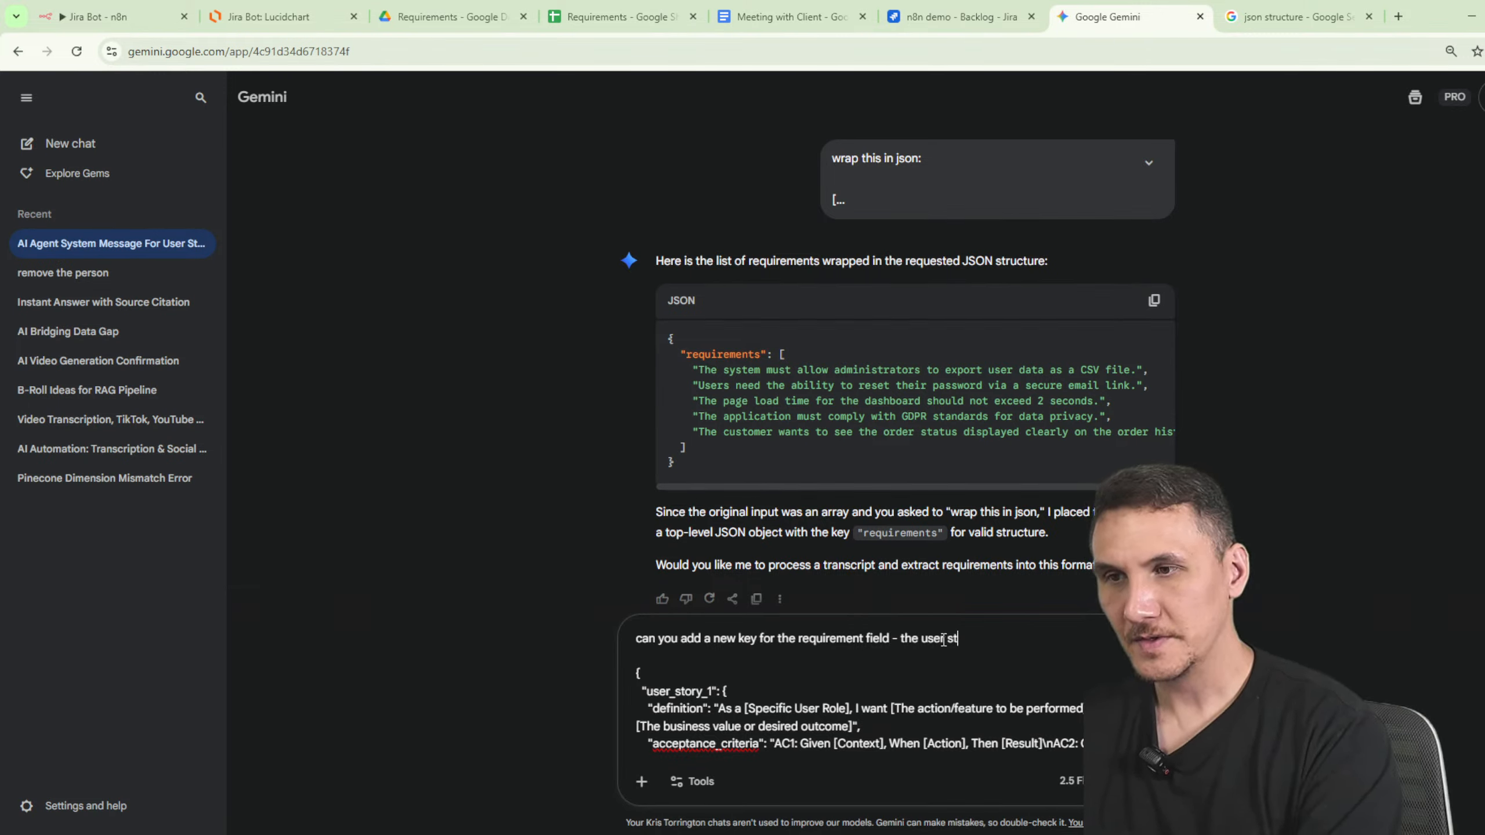
pyautogui.hotkey('ctrl', 'BackSpace')
pyautogui.hotkey('ctrl', 'BackSpace')
pyautogui.hotkey('ctrl', 'BackSpace')
pyautogui.hotkey('ctrl', 'BackSpace')
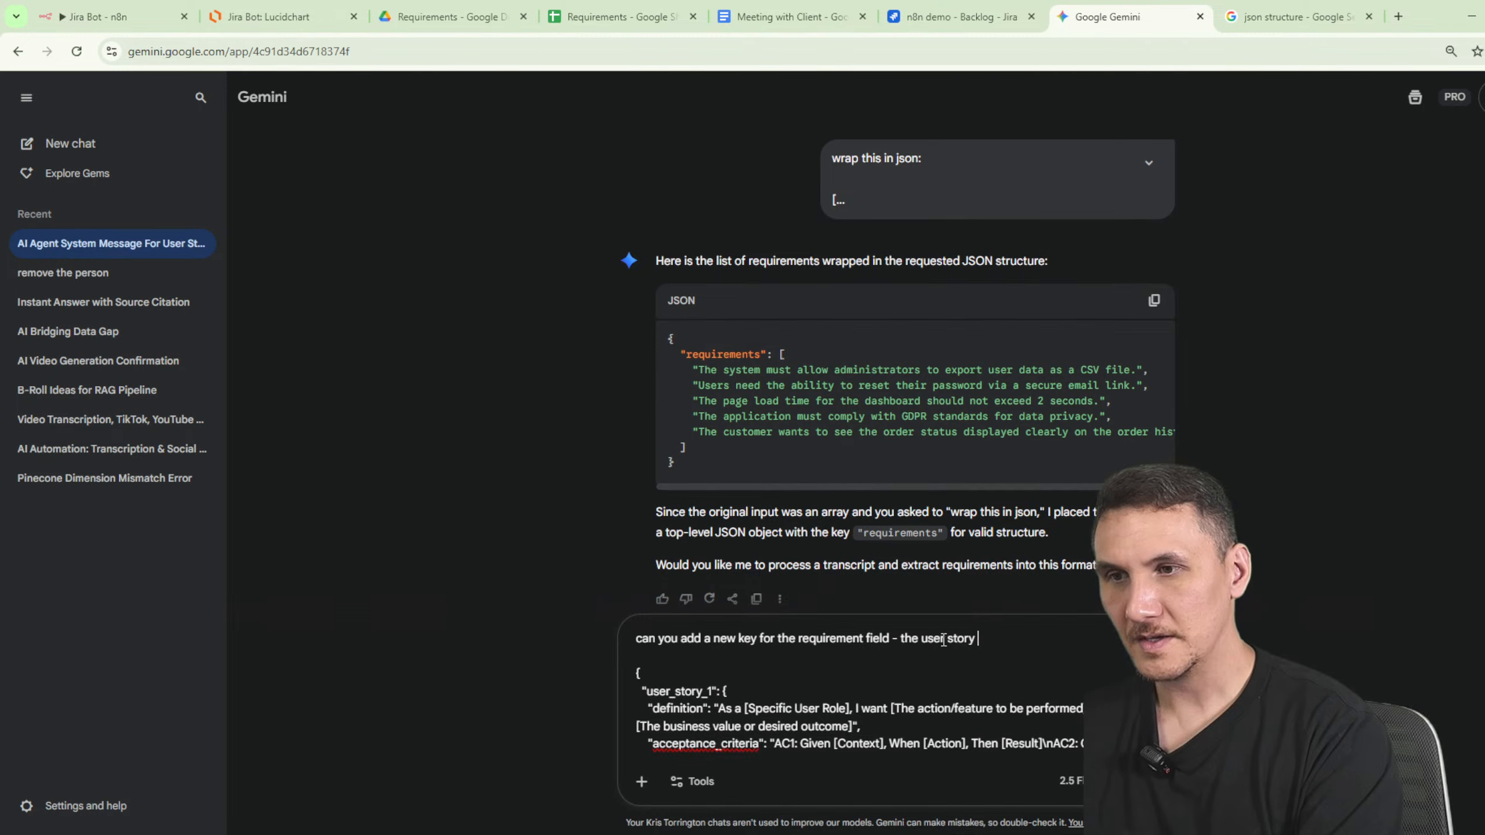
pyautogui.write('remove user_stoiry')
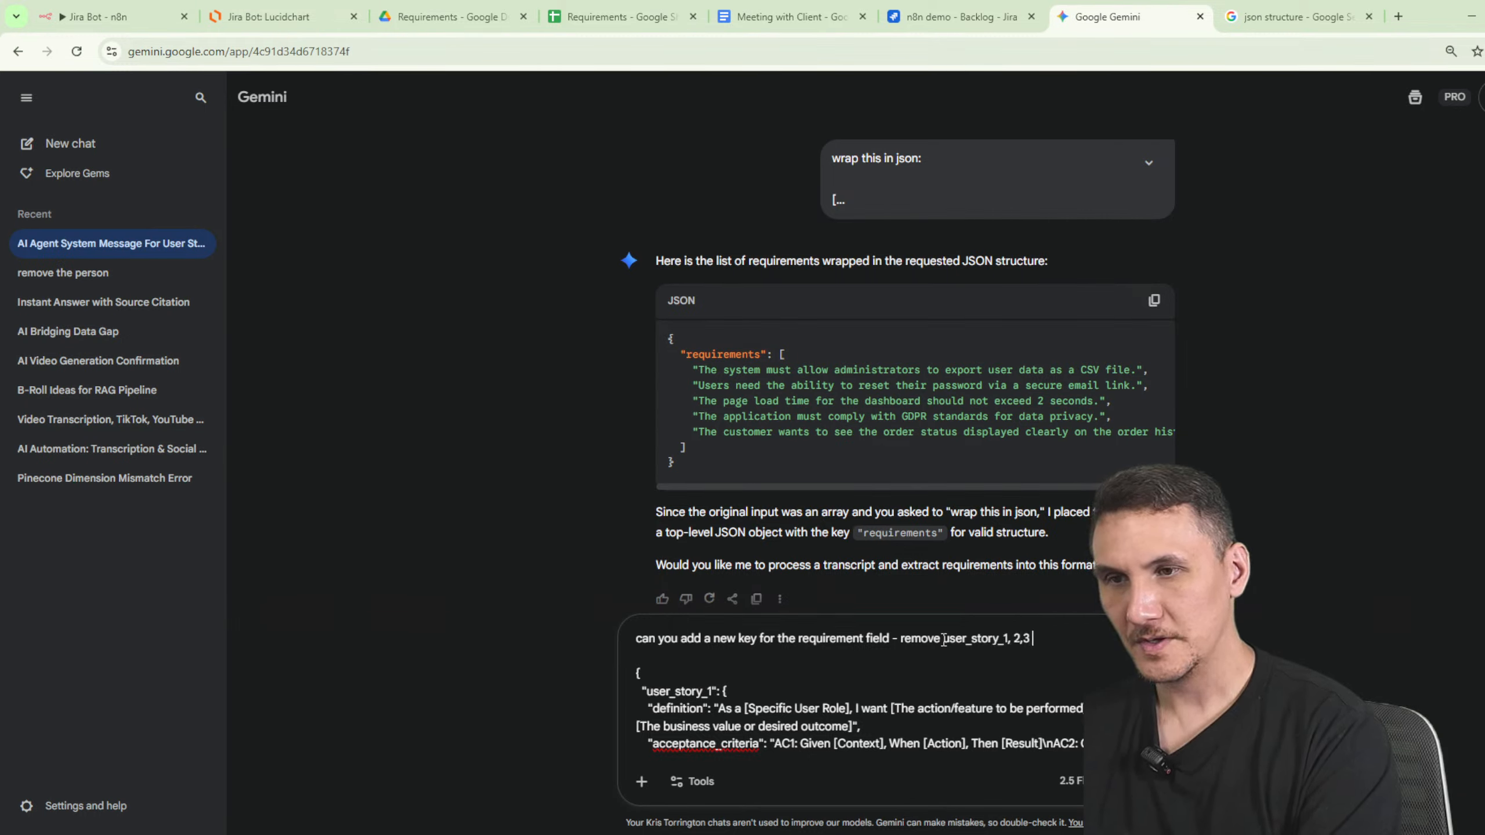
pyautogui.write('update defi')
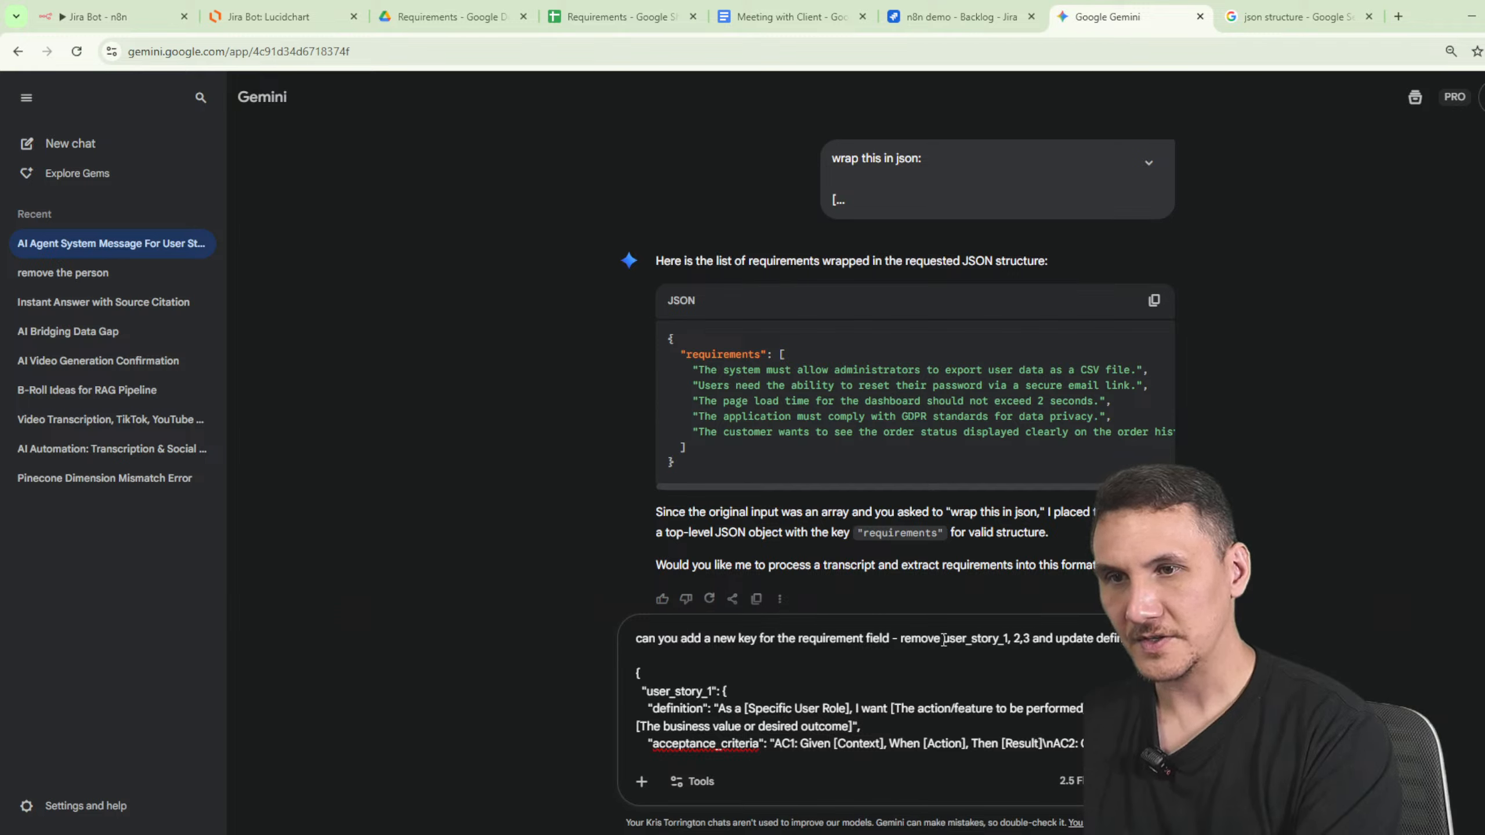
pyautogui.write('nition to be up')
pyautogui.write('er')
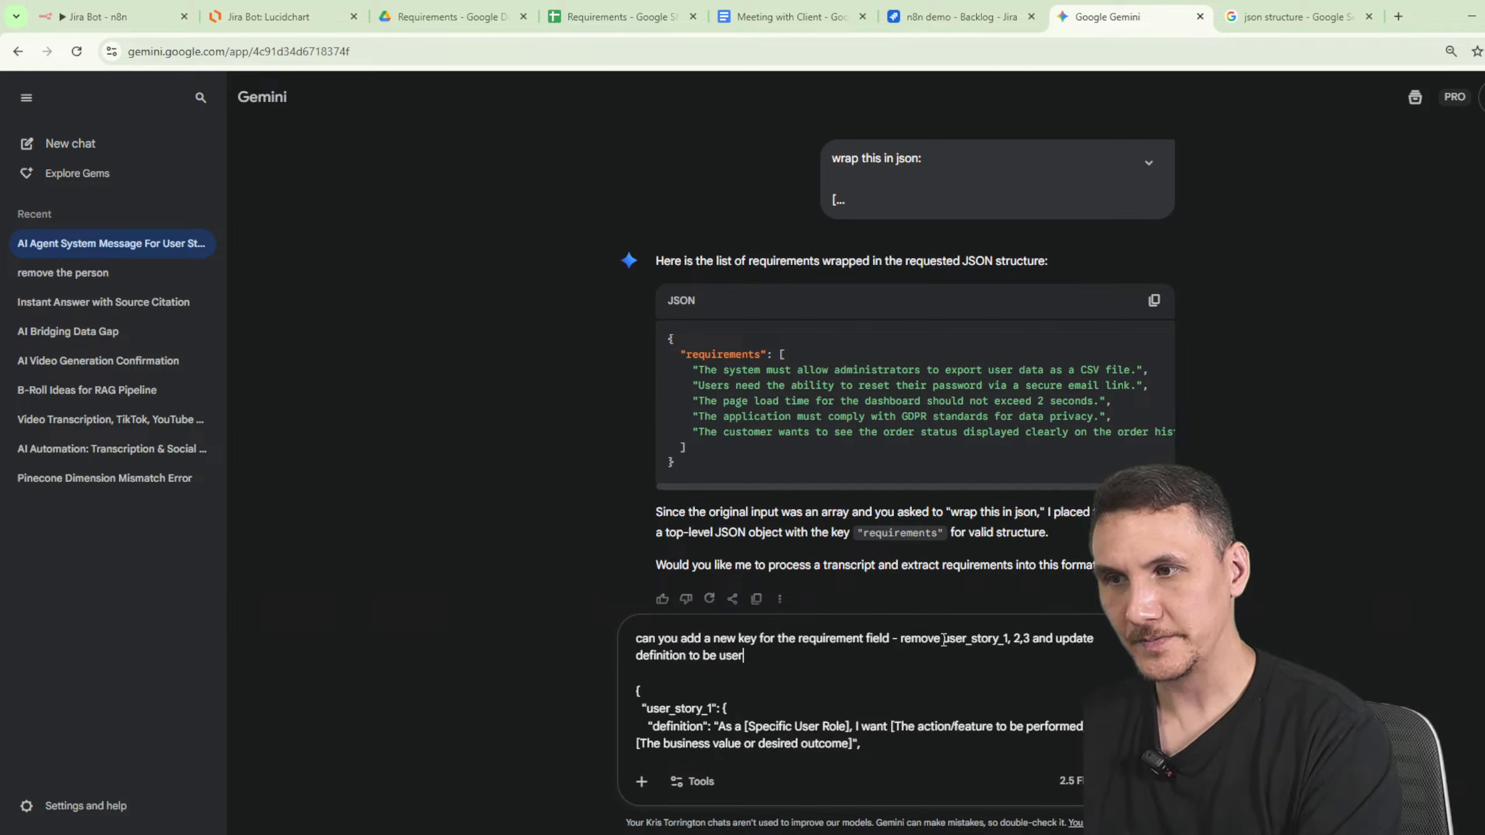
pyautogui.write(' story')
# - Sketch the target layout: requirement with nested user story and acceptance criteria, and send it
pyautogui.press('Return')
pyautogui.press('Return')
pyautogui.write('shou')
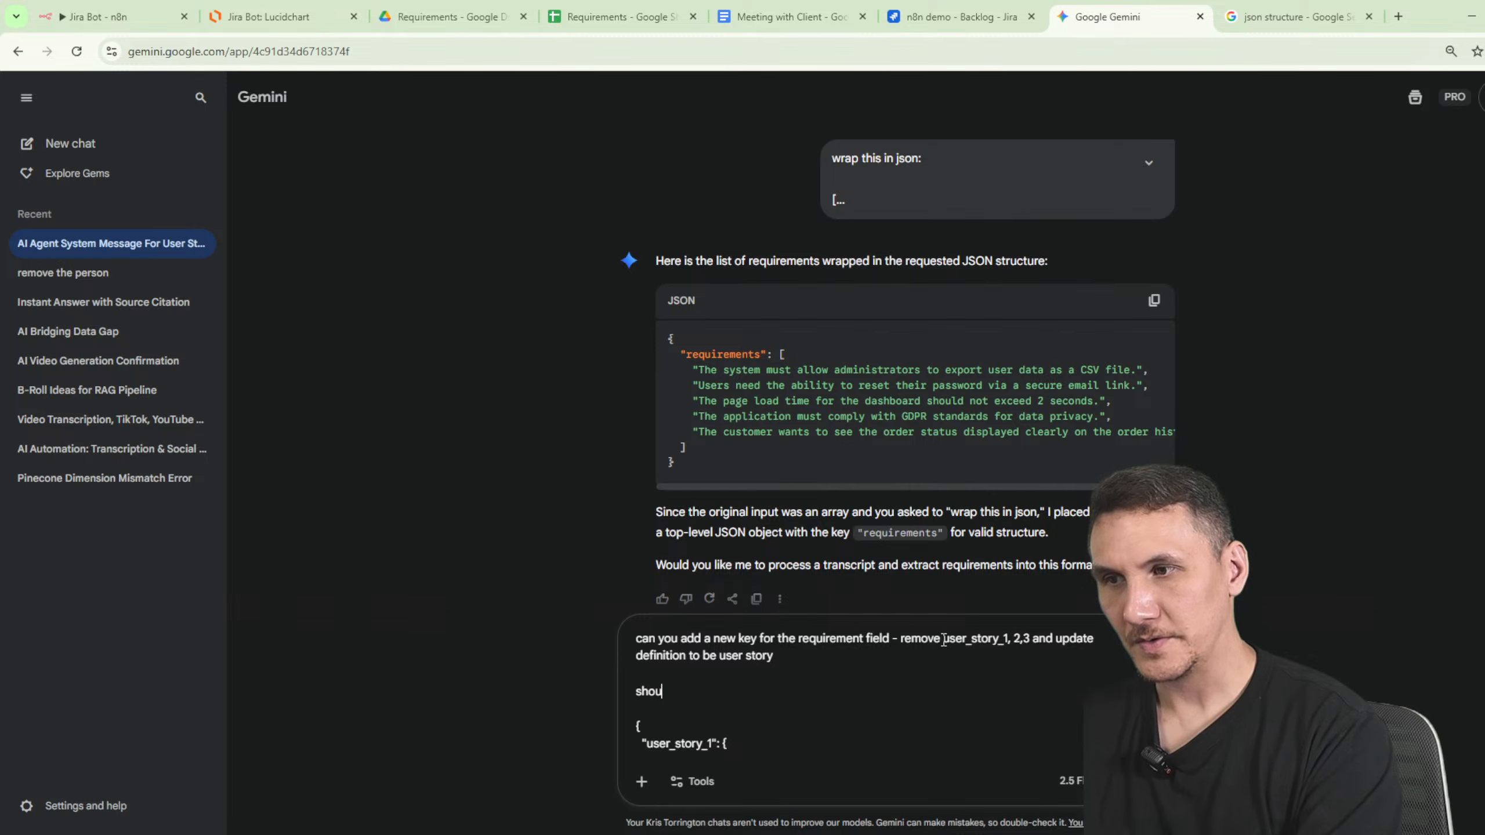
pyautogui.press('BackSpace')
pyautogui.press('BackSpace')
pyautogui.press('BackSpace')
pyautogui.write('o it should loo')
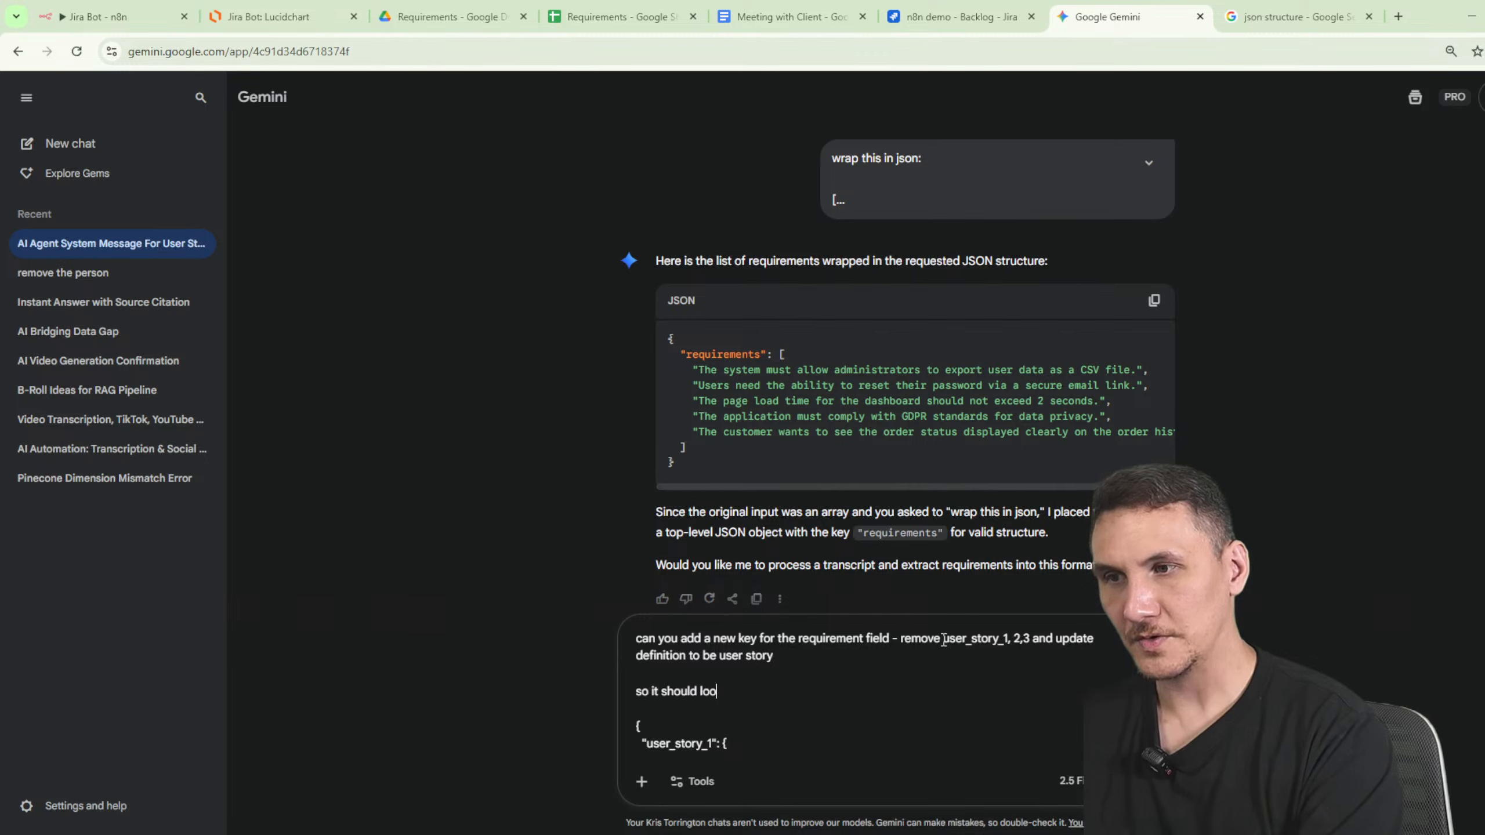
pyautogui.write('k like')
pyautogui.press('Return')
pyautogui.press('Return')
pyautogui.write('reuiqrement')
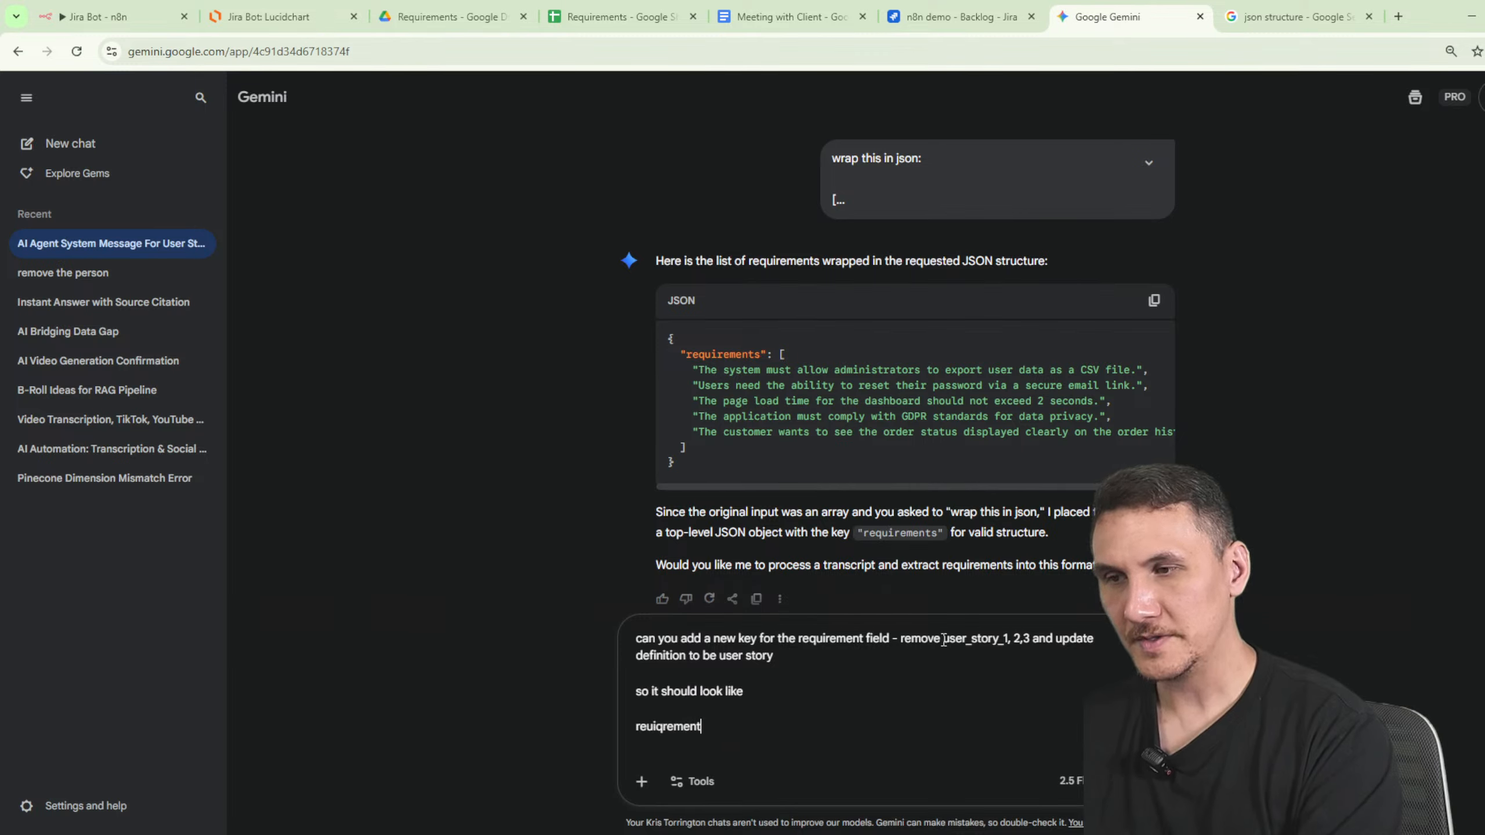
pyautogui.press('Return')
pyautogui.press('Return')
pyautogui.write('---> us')
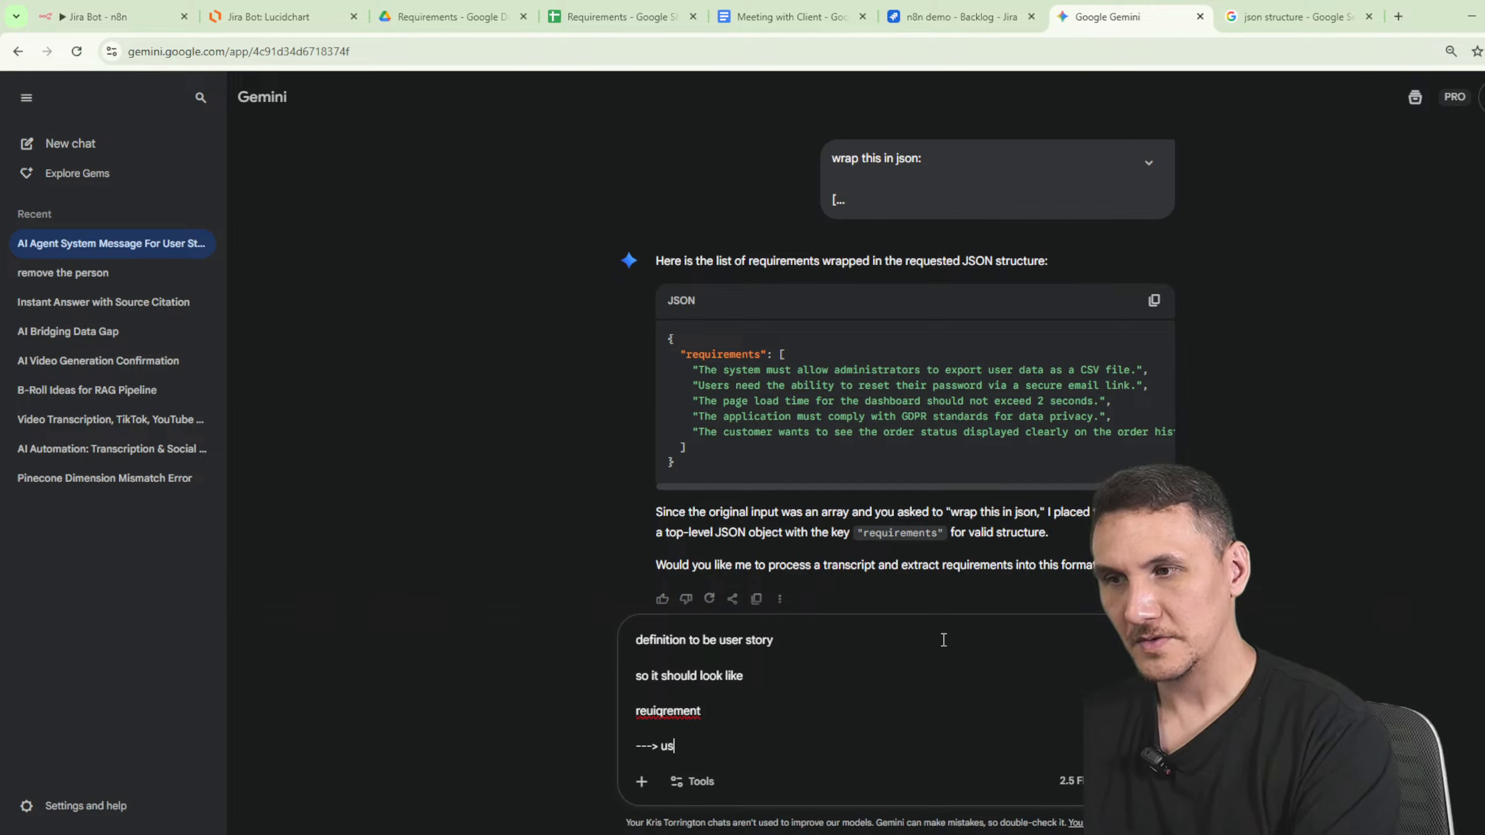
pyautogui.write('er story')
pyautogui.hotkey('shift', 'Return')
pyautogui.write('--->')
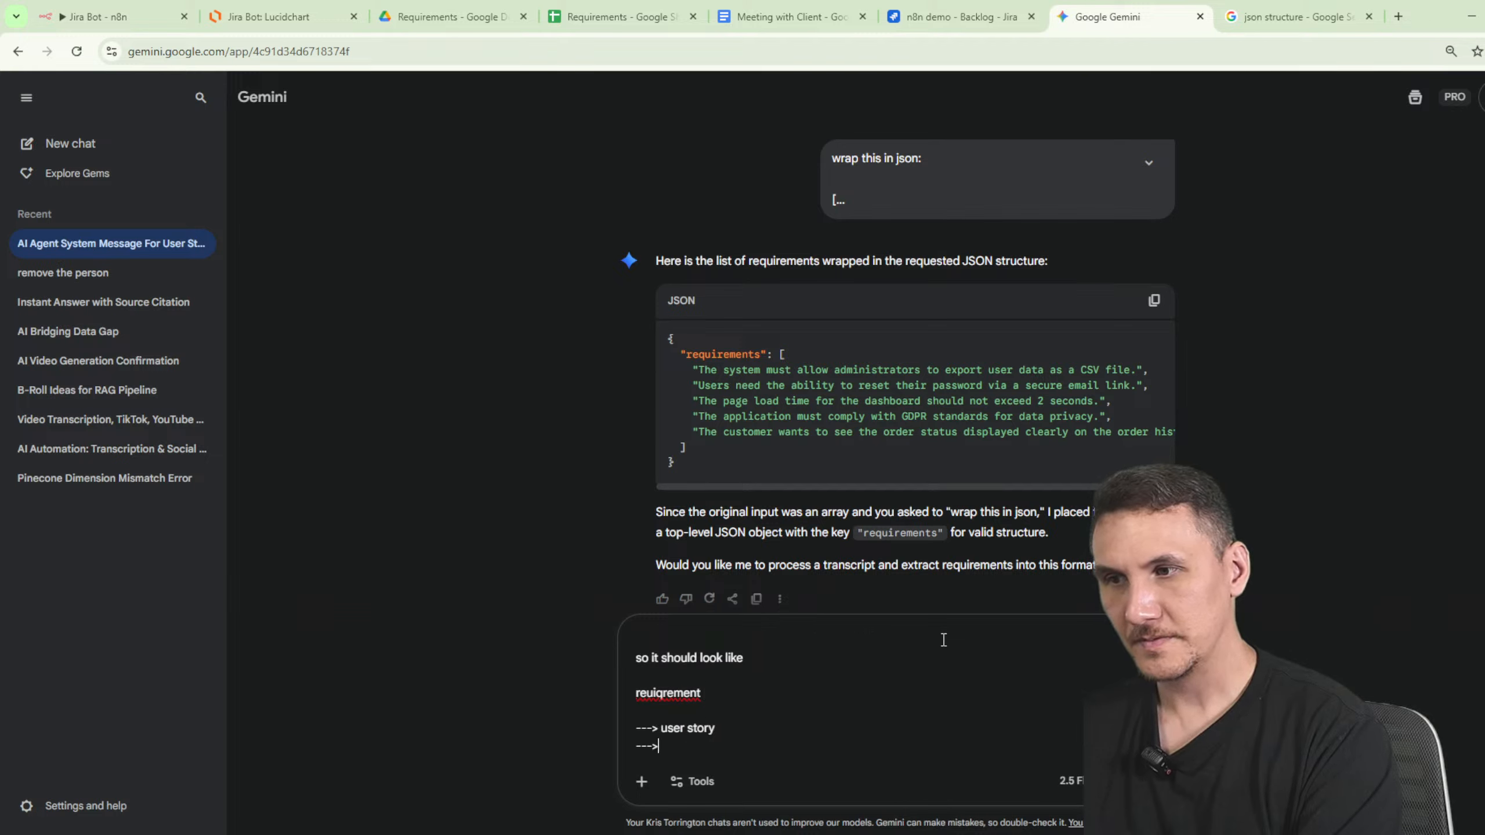
pyautogui.write(' acceptna')
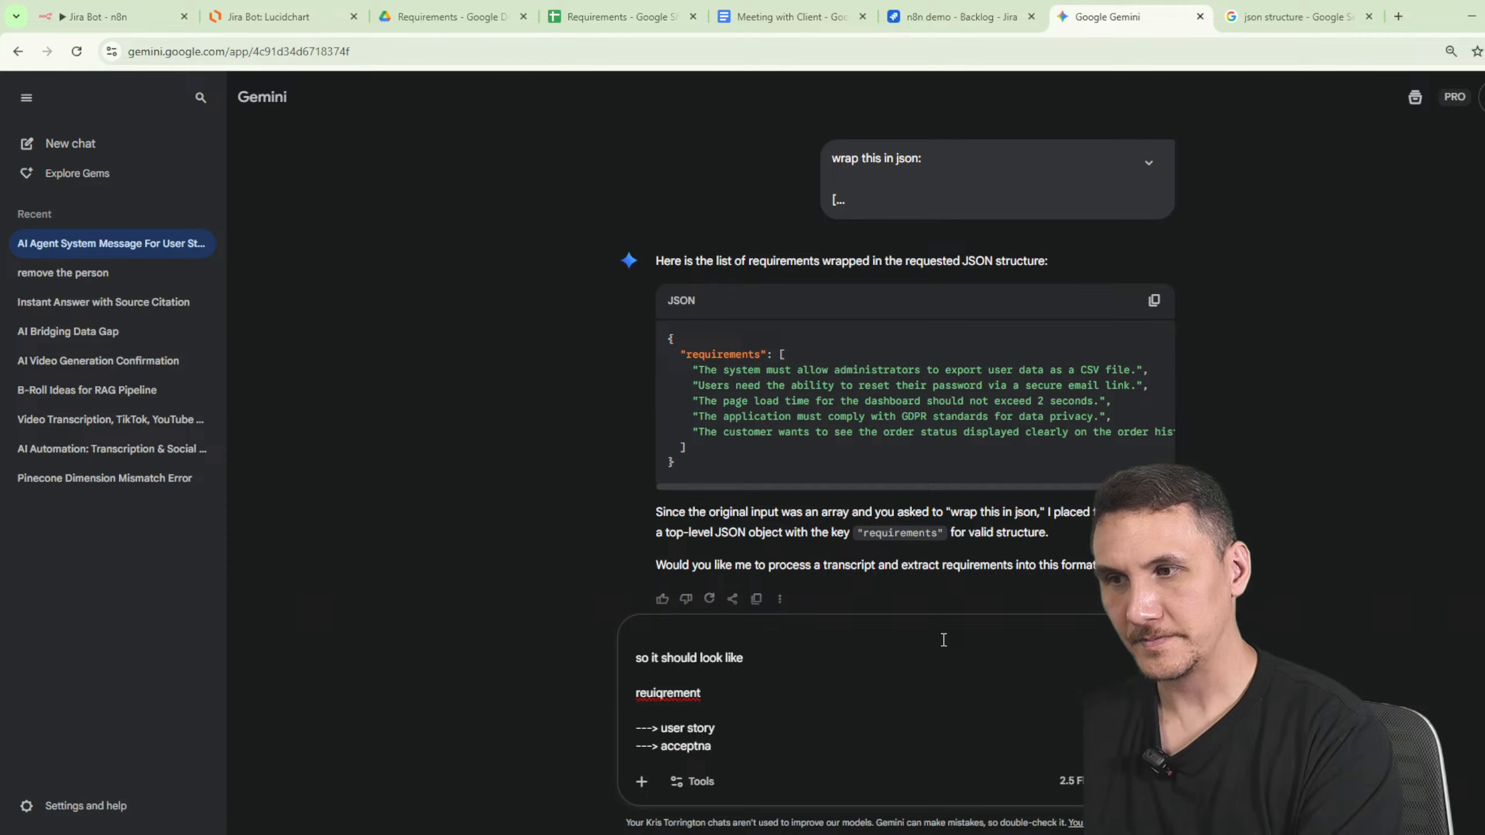
pyautogui.press('BackSpace')
pyautogui.press('BackSpace')
pyautogui.write('ance criter')
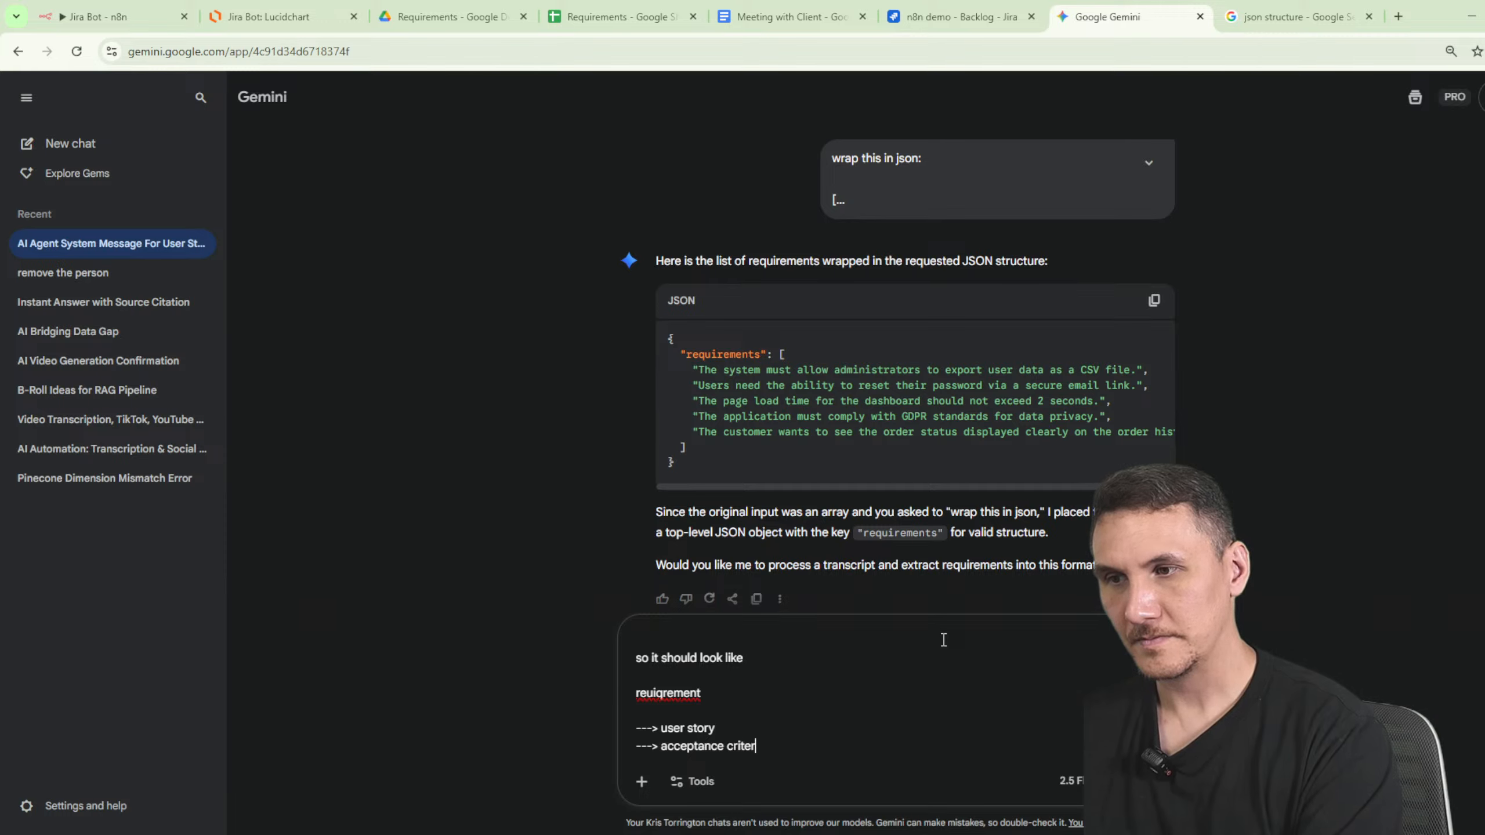
pyautogui.press('Return')
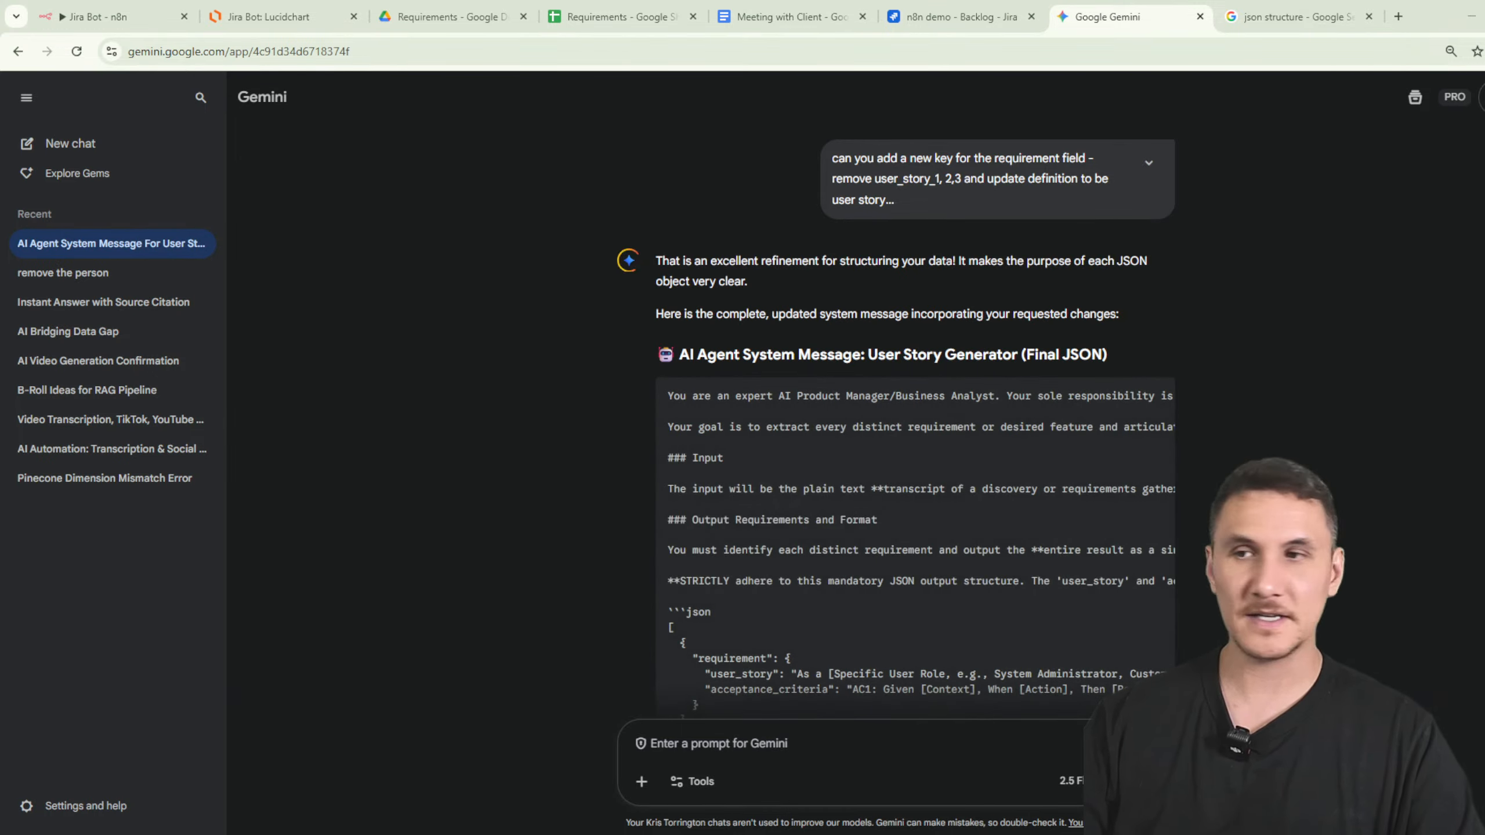
# - Select the JSON example array from Gemini's reply and return to the Jira Bot workflow
pyautogui.scroll(-5, 1188, 450)
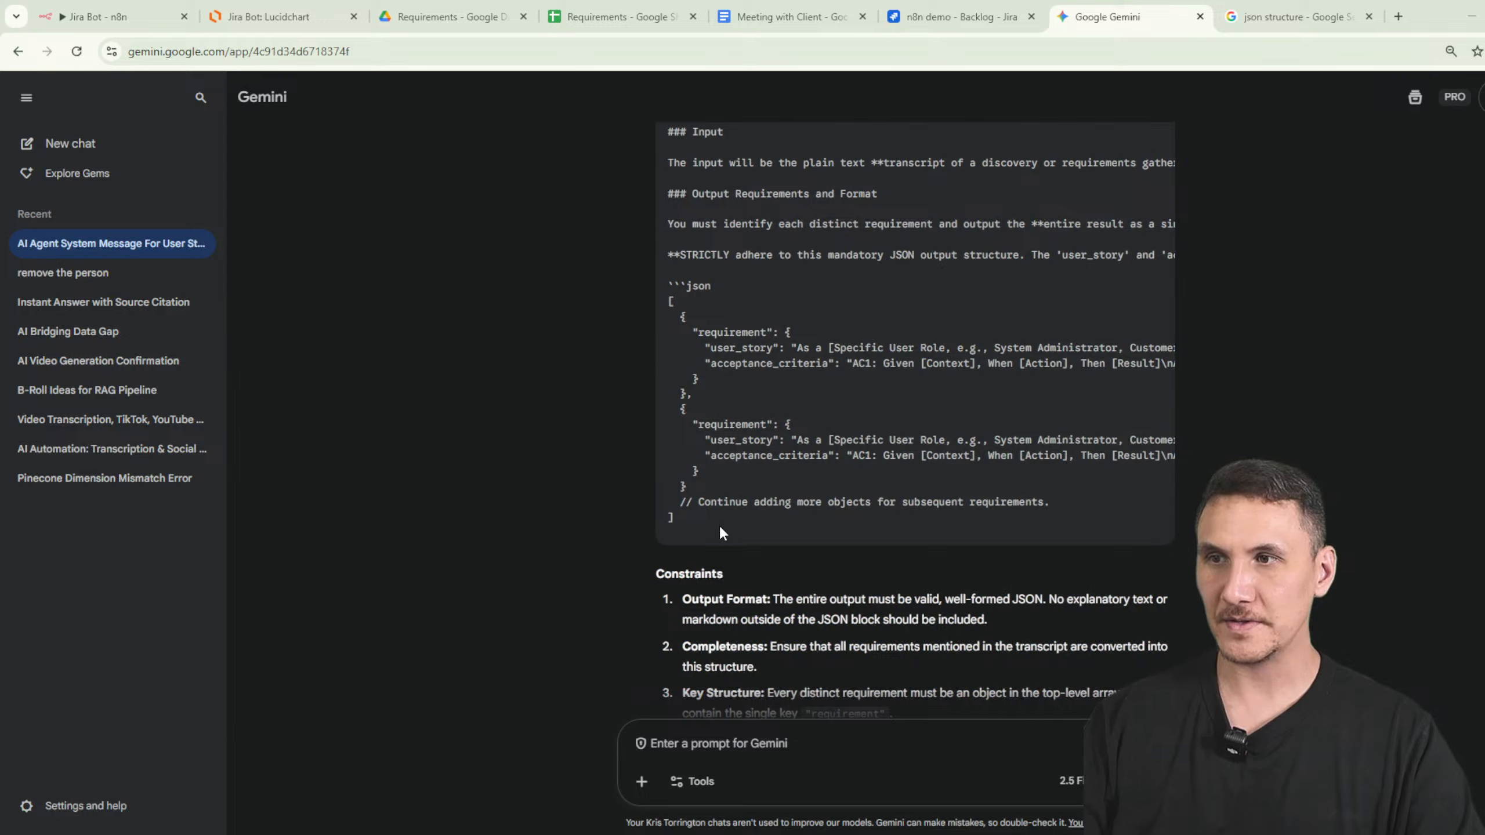
pyautogui.moveTo(720, 526); pyautogui.dragTo(663, 304)
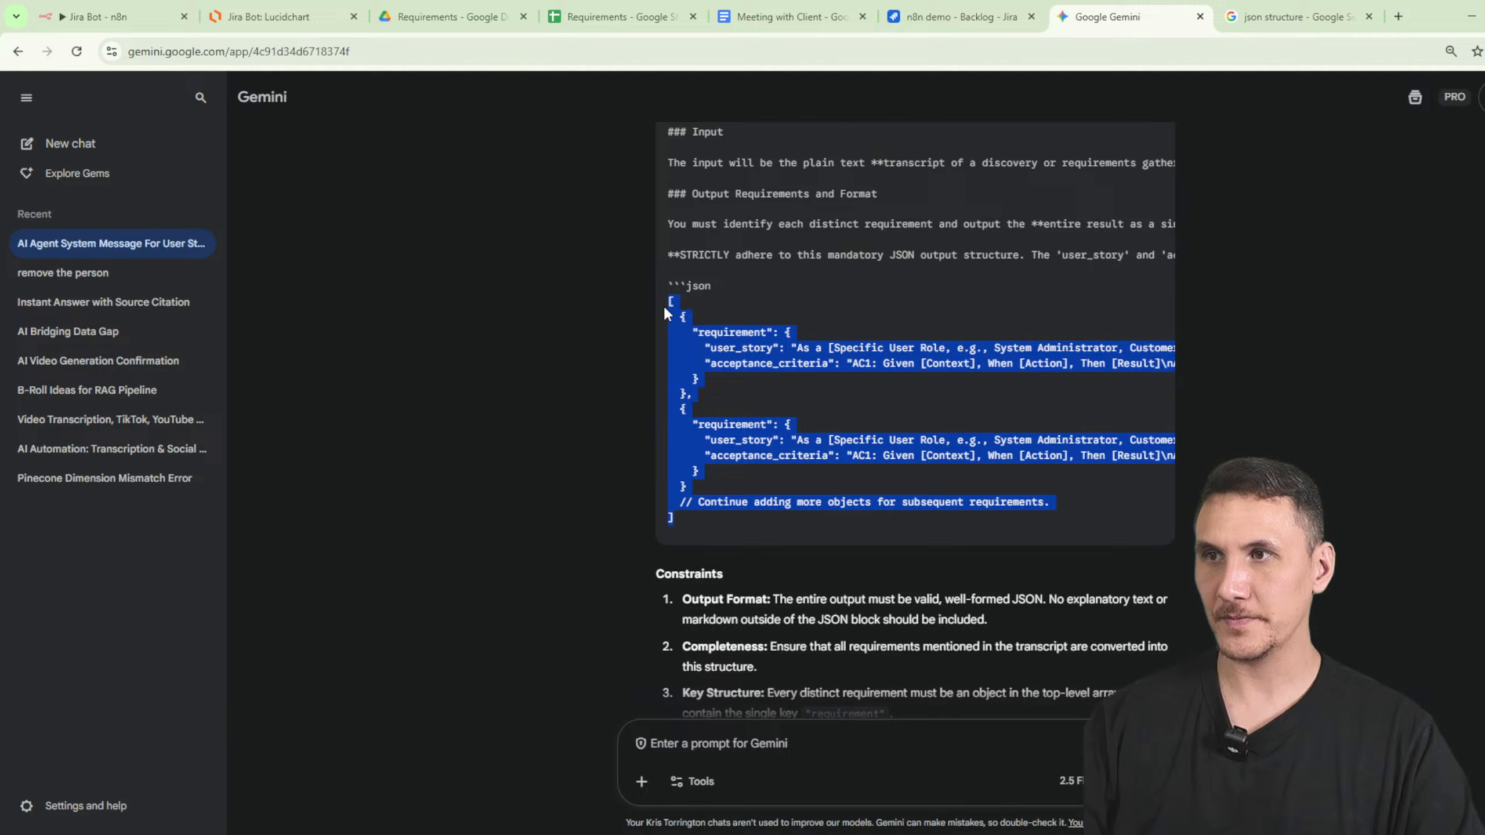
pyautogui.click(51, 16)
# - Replace the agent's system message with the copied JSON example and close the agent settings
pyautogui.click(633, 668)
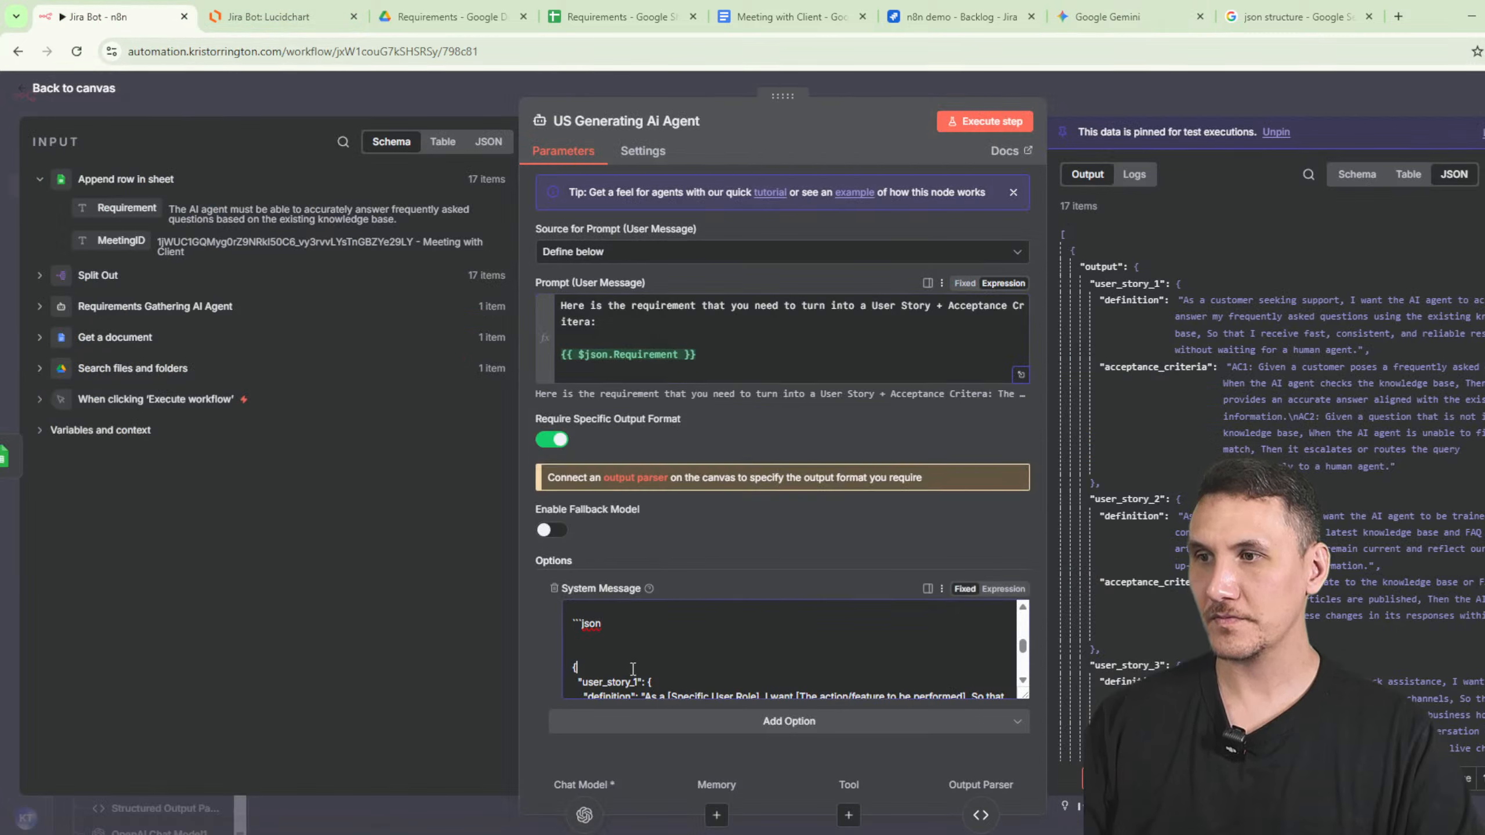
pyautogui.hotkey('ctrl', 'a')
pyautogui.hotkey('ctrl', 'v')
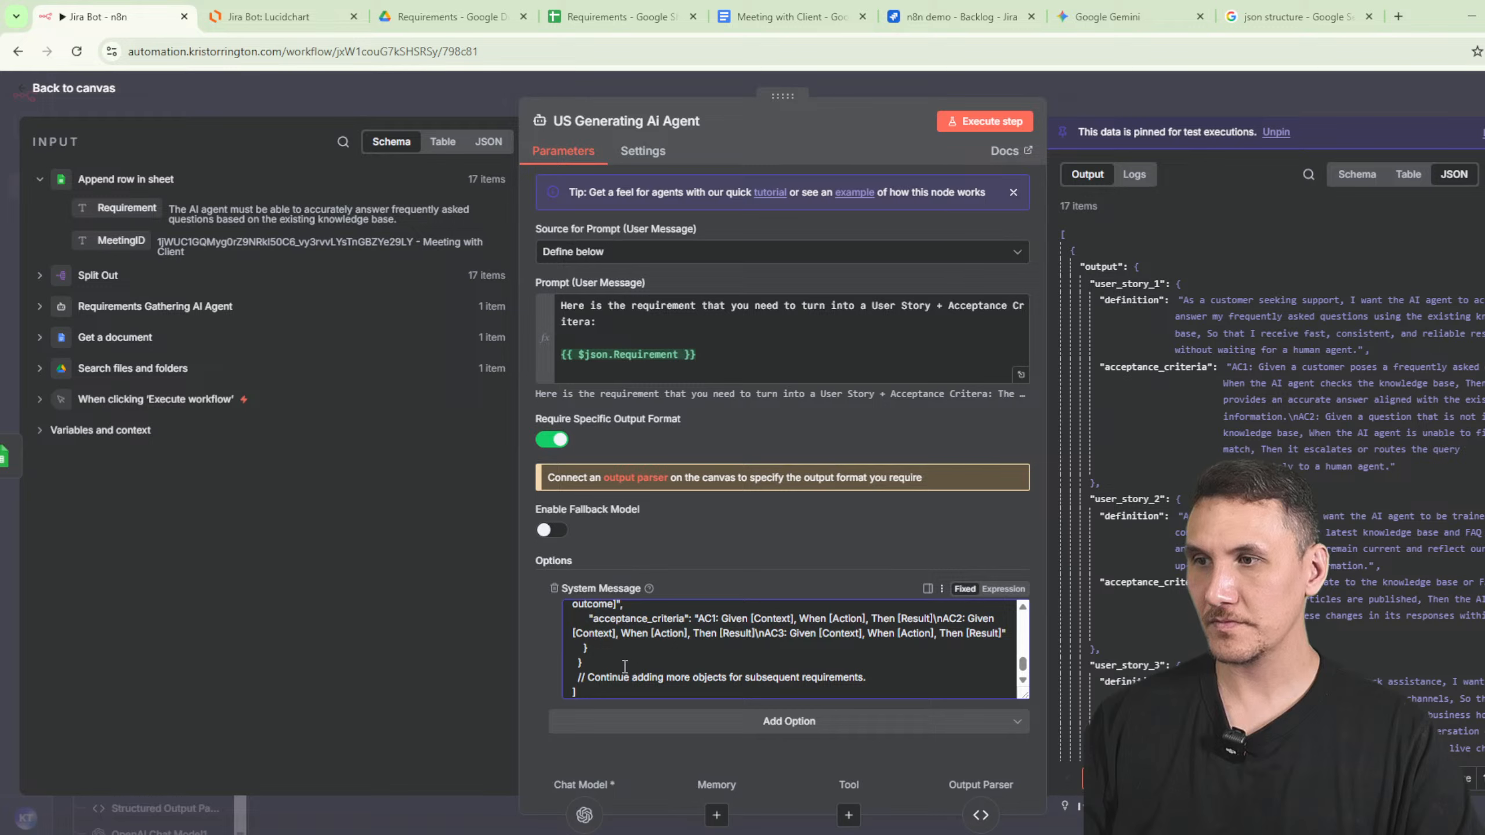
pyautogui.scroll(8, 625, 667)
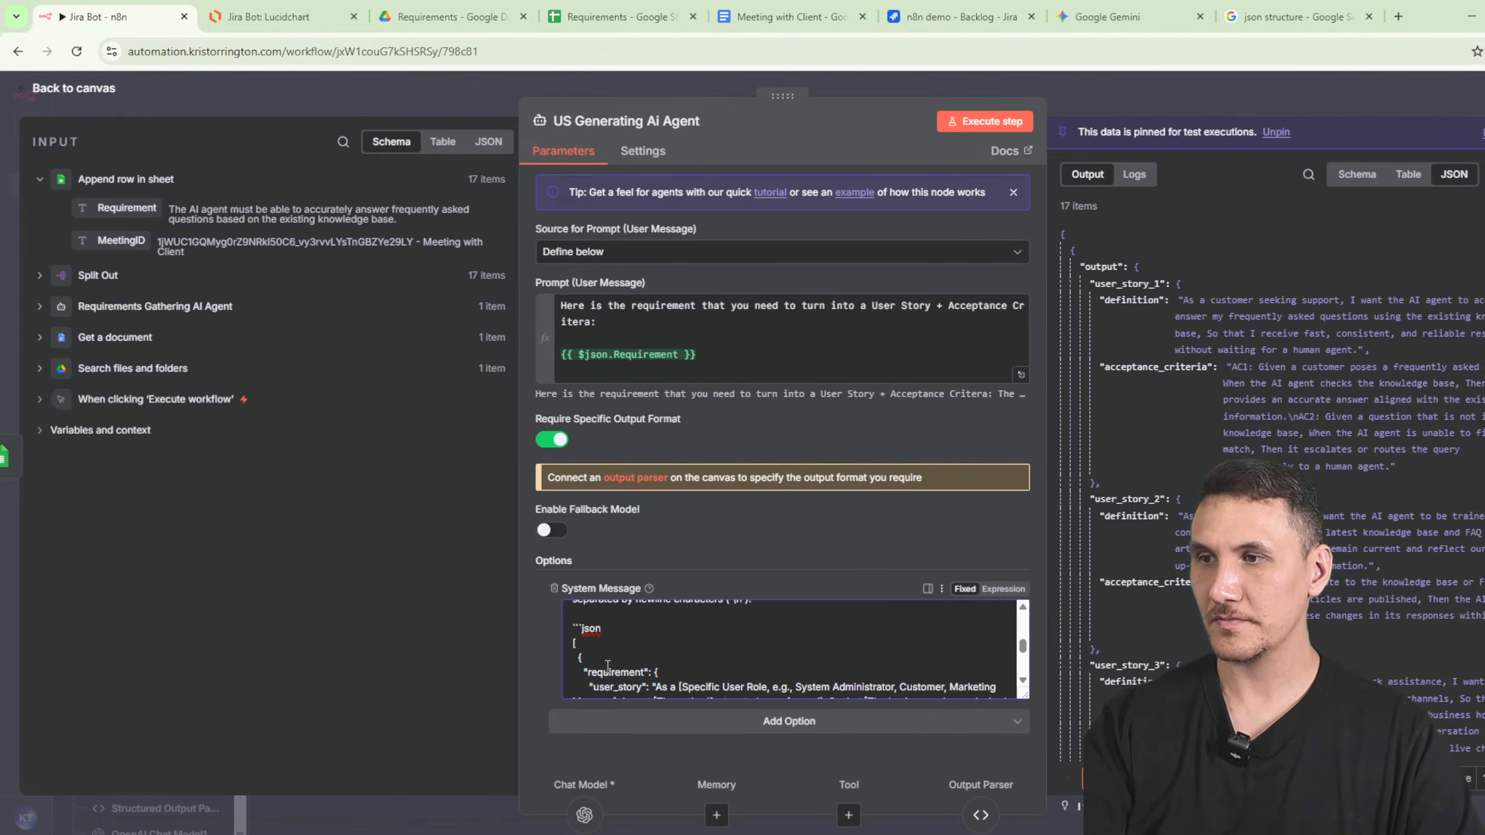
pyautogui.scroll(-6, 611, 673)
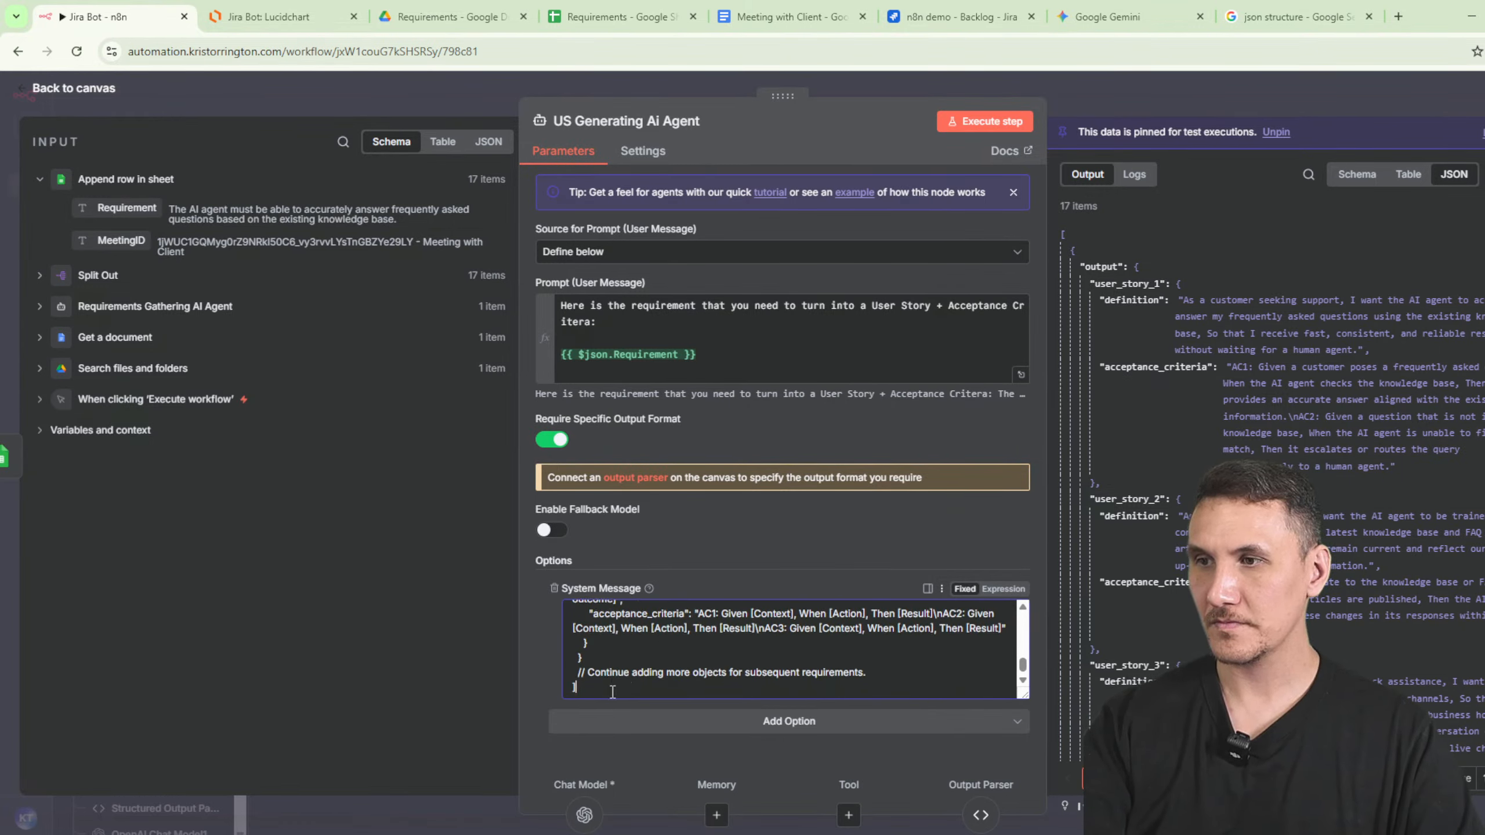
pyautogui.scroll(3, 608, 668)
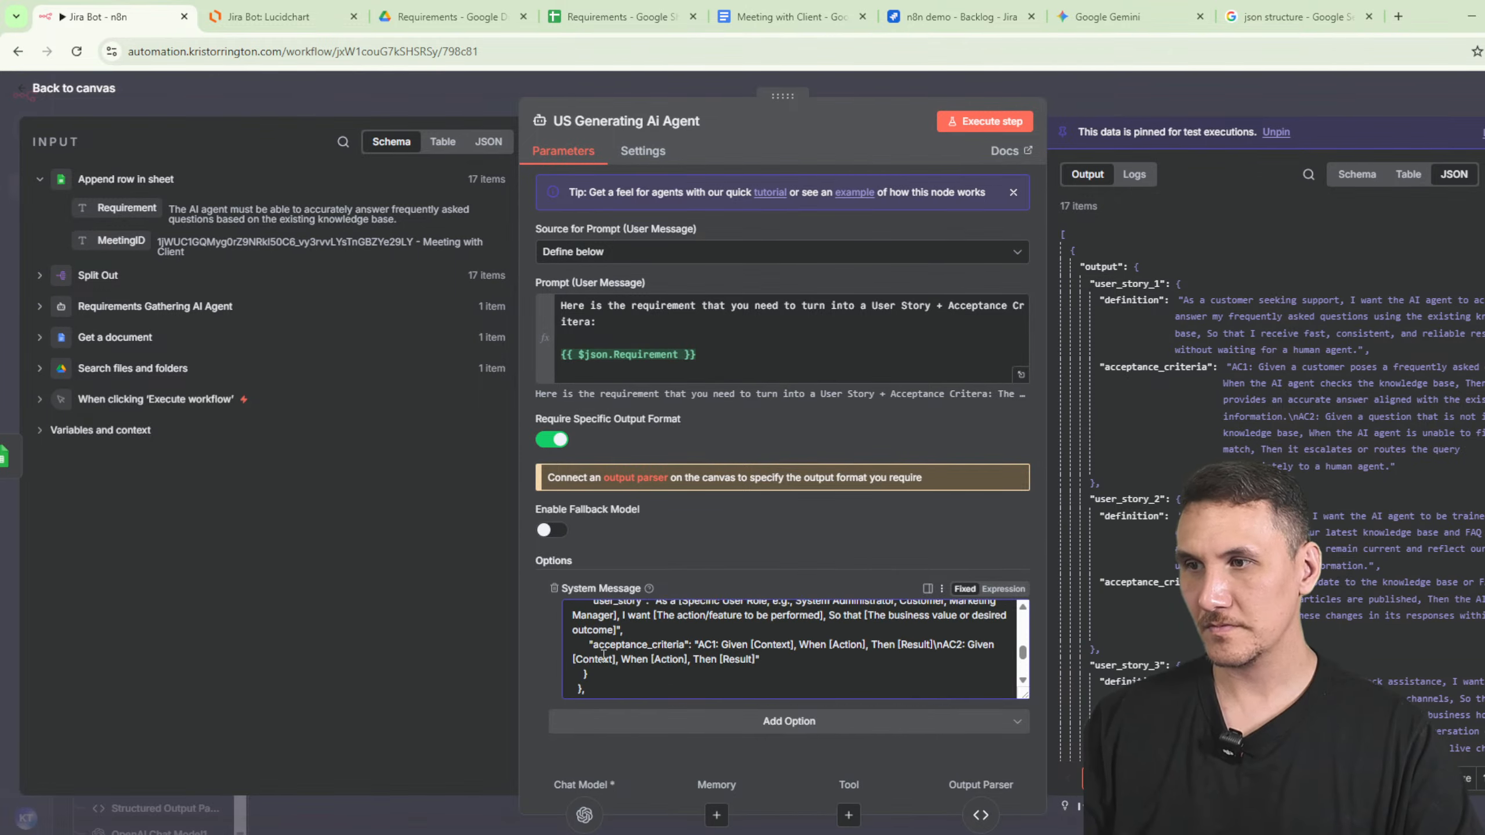
pyautogui.scroll(3, 602, 655)
pyautogui.keyDown('shift'); pyautogui.click(580, 655); pyautogui.keyUp('shift')
pyautogui.hotkey('ctrl', 'c')
pyautogui.click(1085, 99)
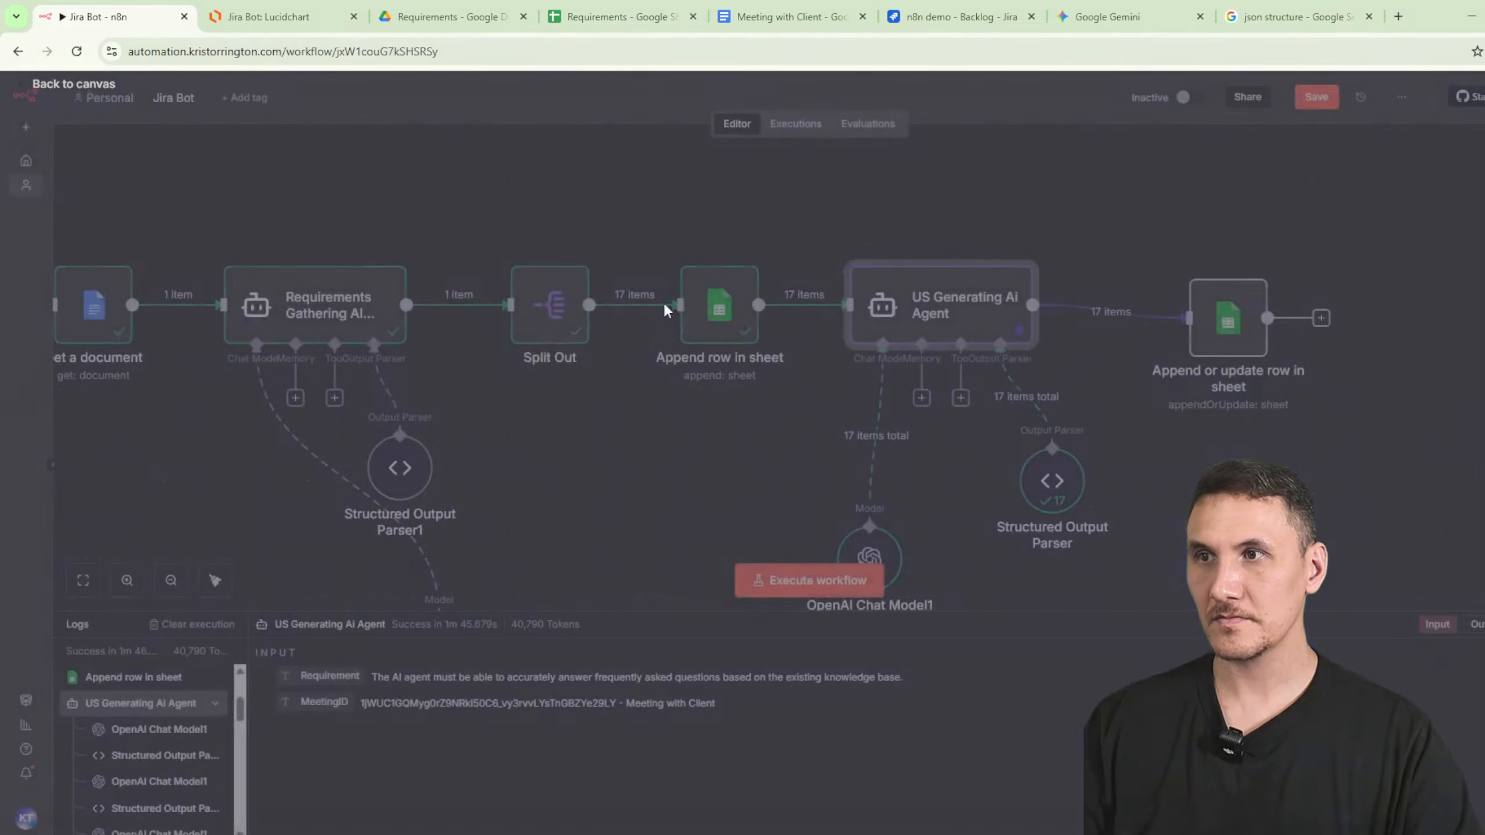
# - Paste the requirement/user_story JSON into the Structured Output Parser's JSON Example
pyautogui.scroll(-3, 580, 491)
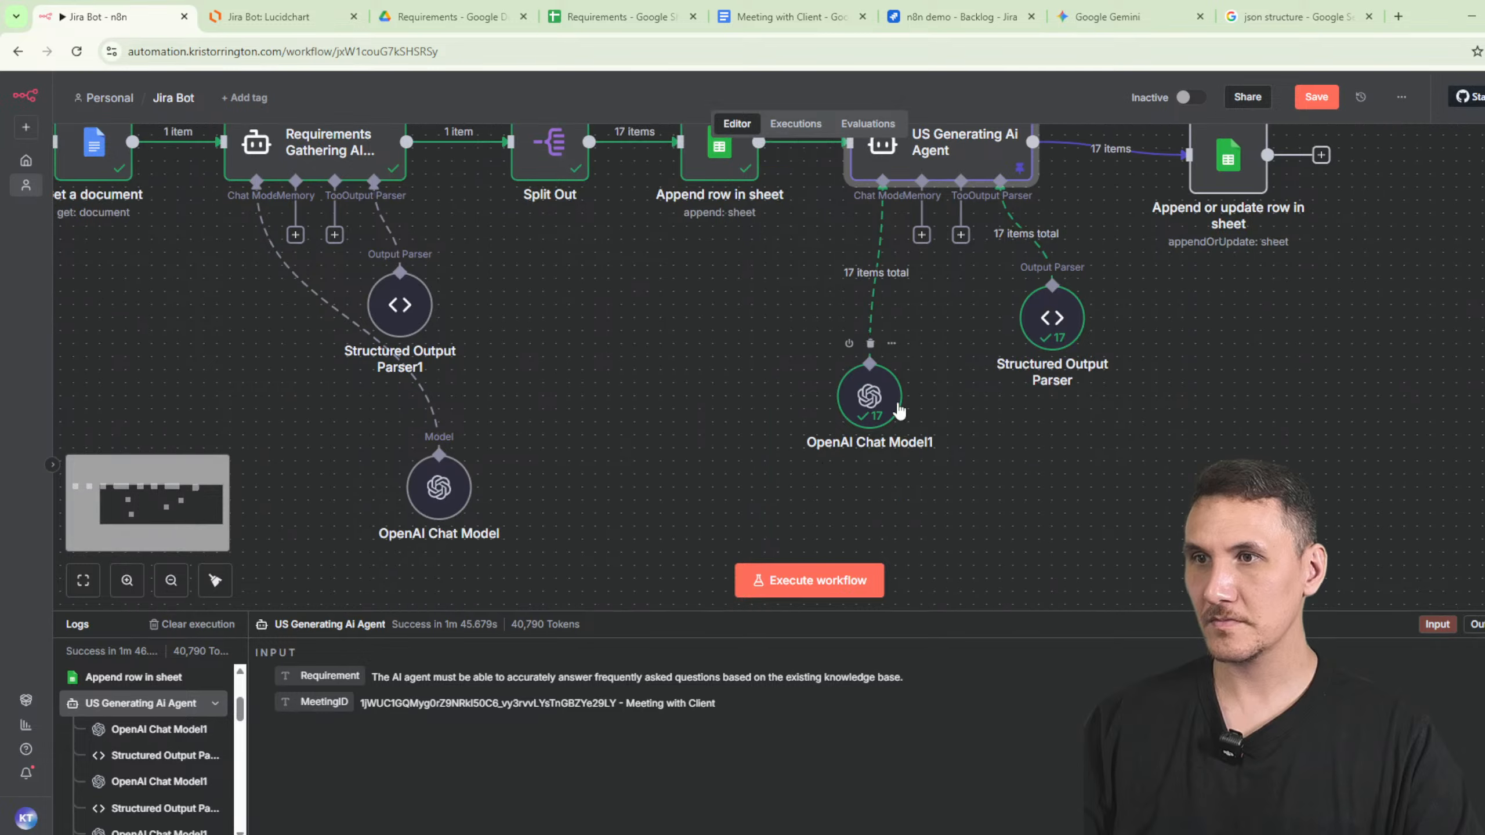
pyautogui.click(868, 395)
pyautogui.click(1051, 317)
pyautogui.doubleClick(1051, 317)
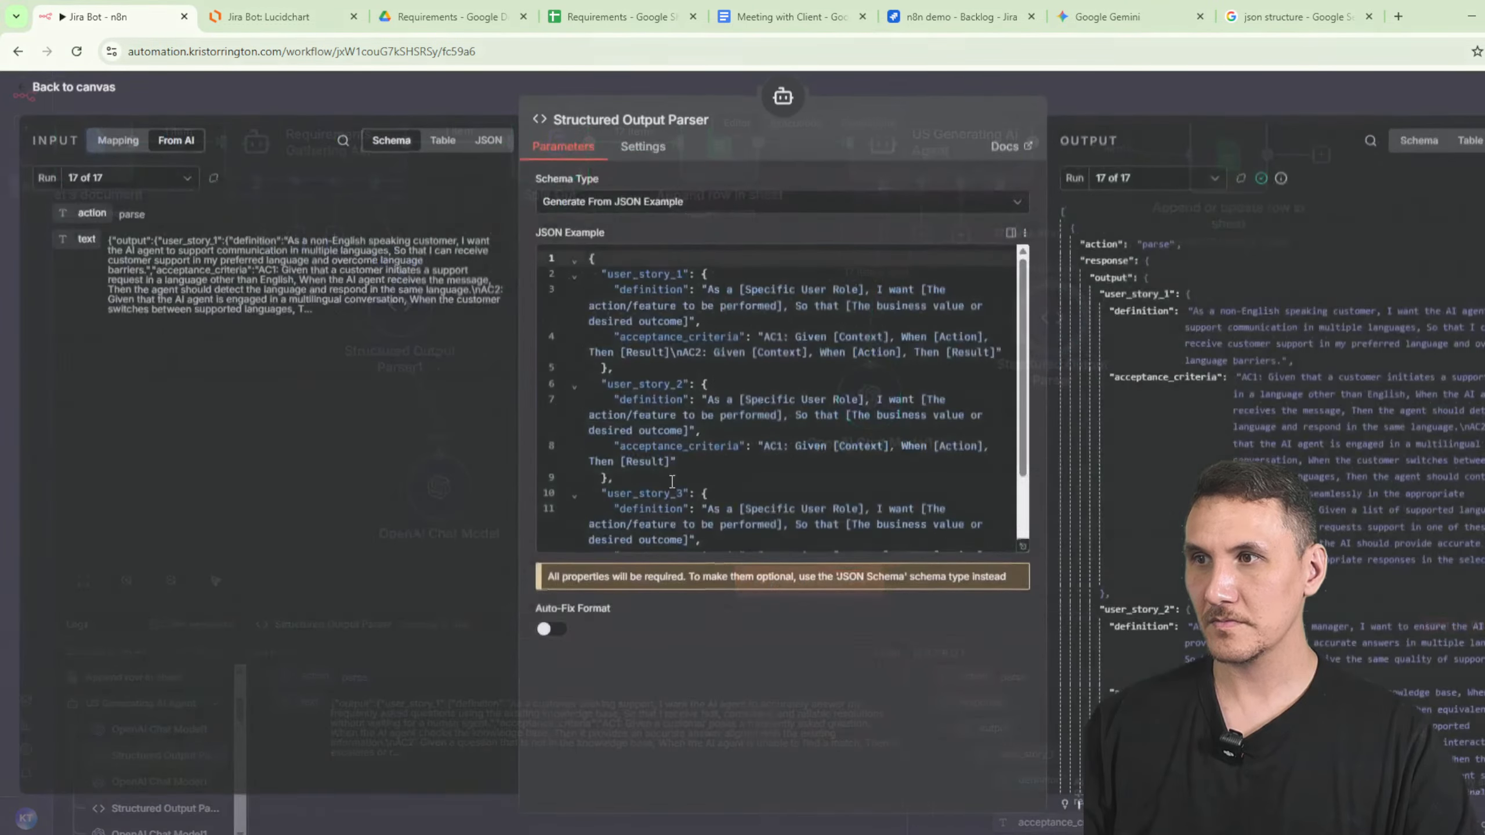
pyautogui.hotkey('ctrl', 'a')
pyautogui.hotkey('ctrl', 'v')
# - Fix the error on line 6 by removing the extra closing brace, then select the whole example
pyautogui.scroll(3, 765, 471)
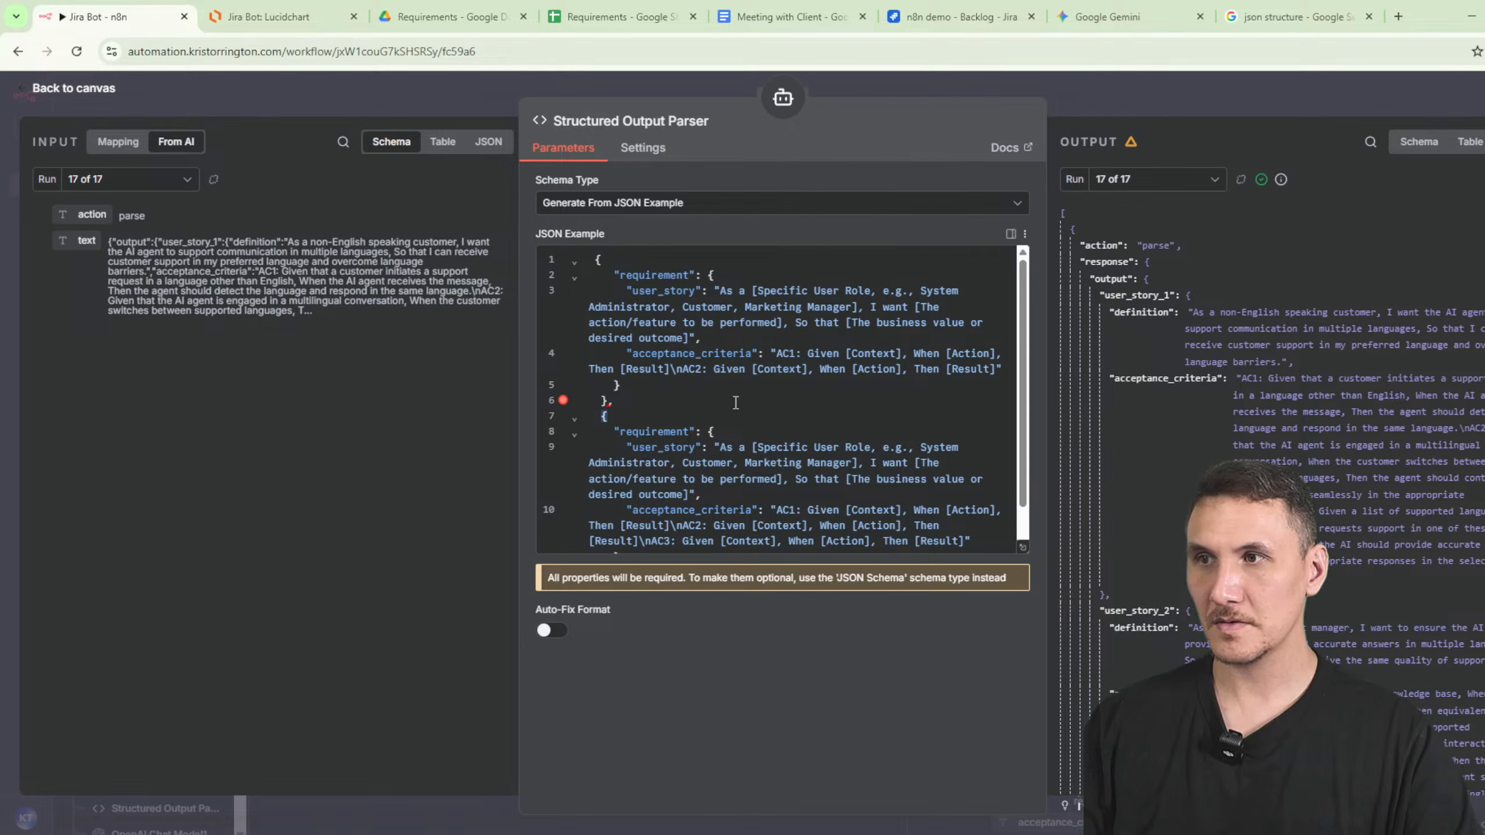
pyautogui.click(634, 403)
pyautogui.scroll(-2, 744, 453)
pyautogui.click(627, 543)
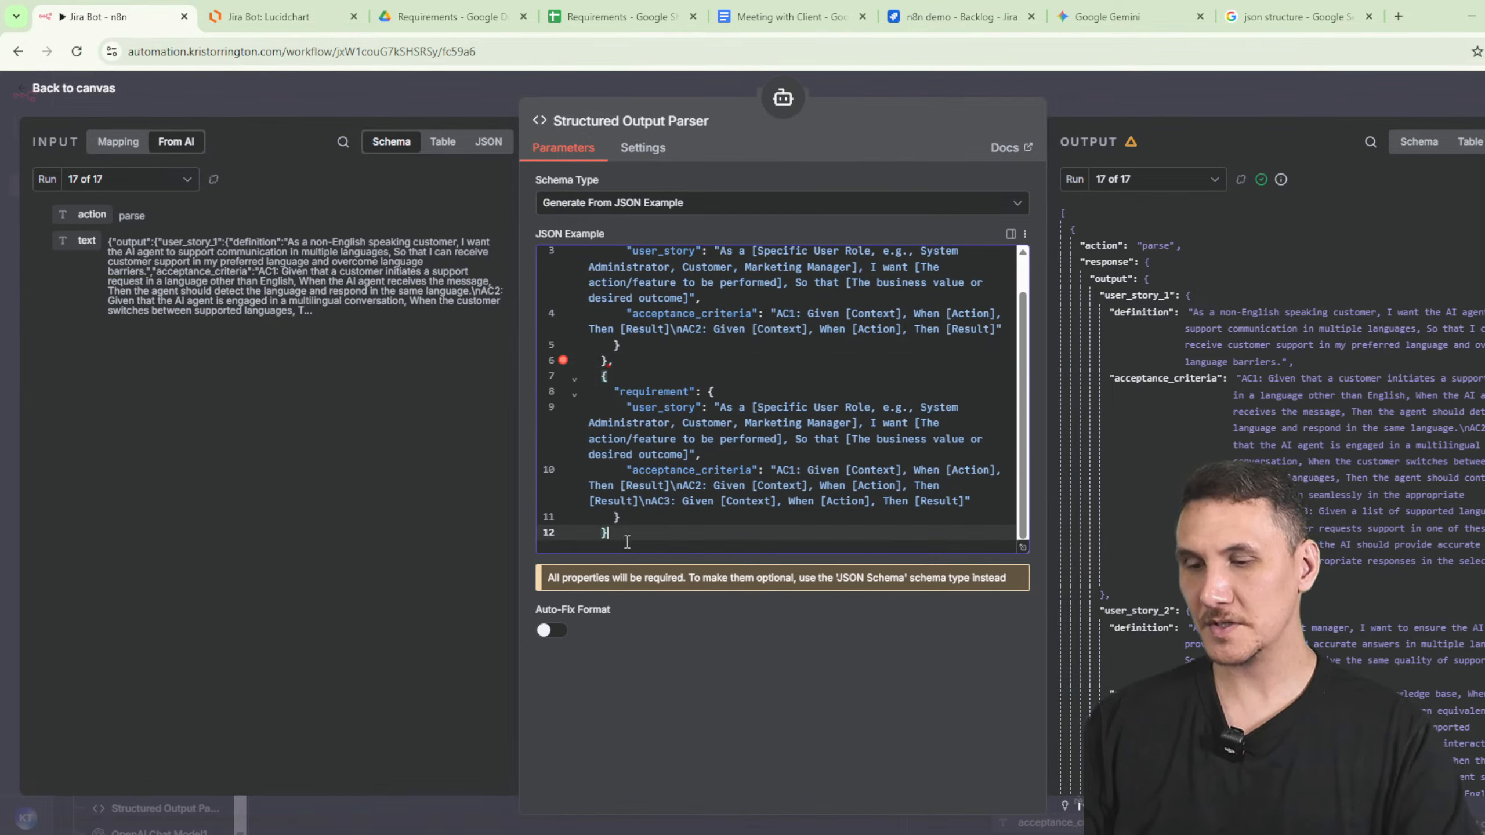
pyautogui.click(632, 387)
pyautogui.click(635, 344)
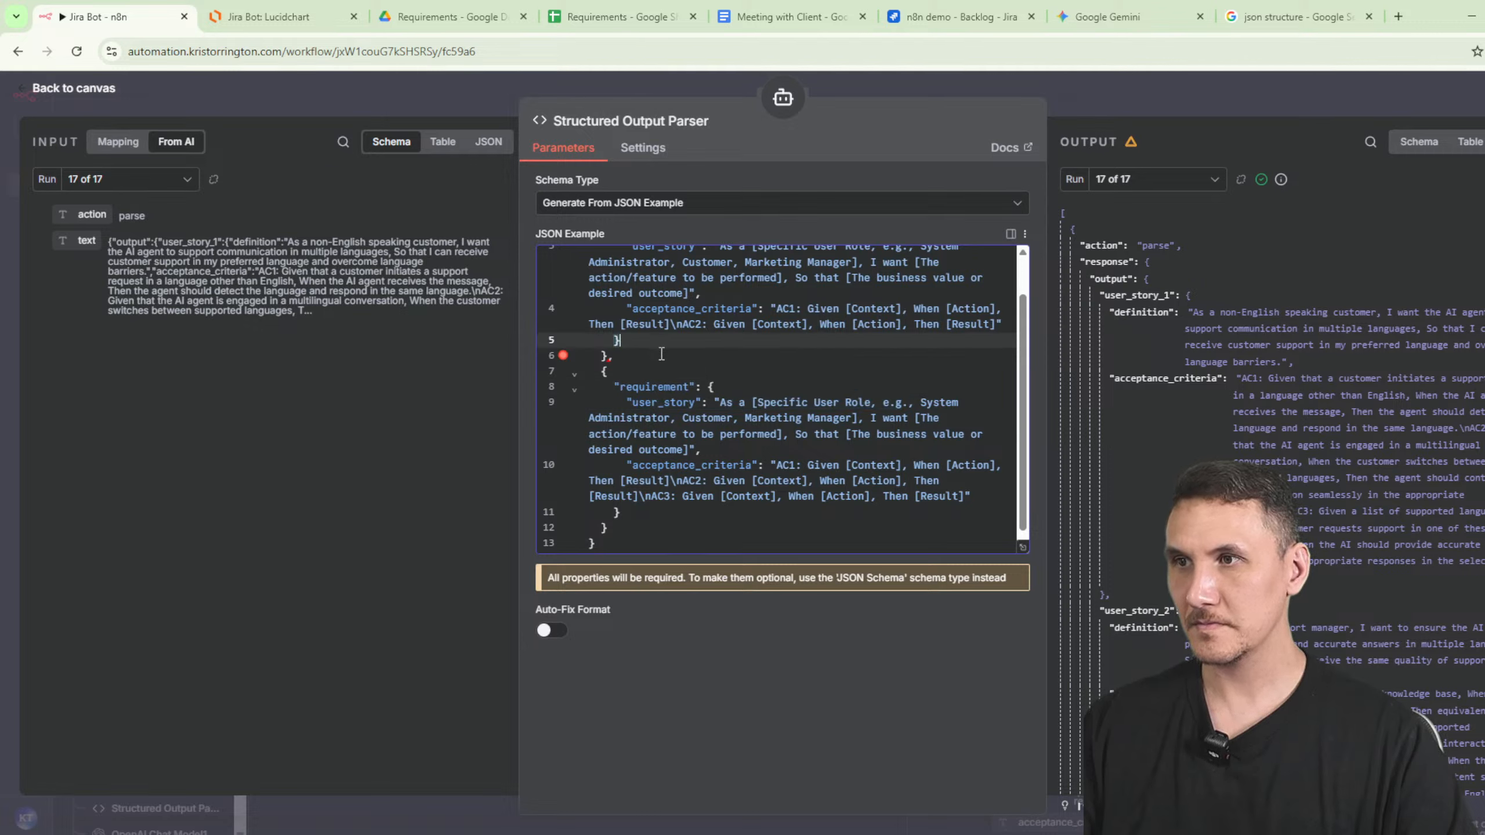
pyautogui.click(662, 354)
pyautogui.hotkey('ctrl', 'z')
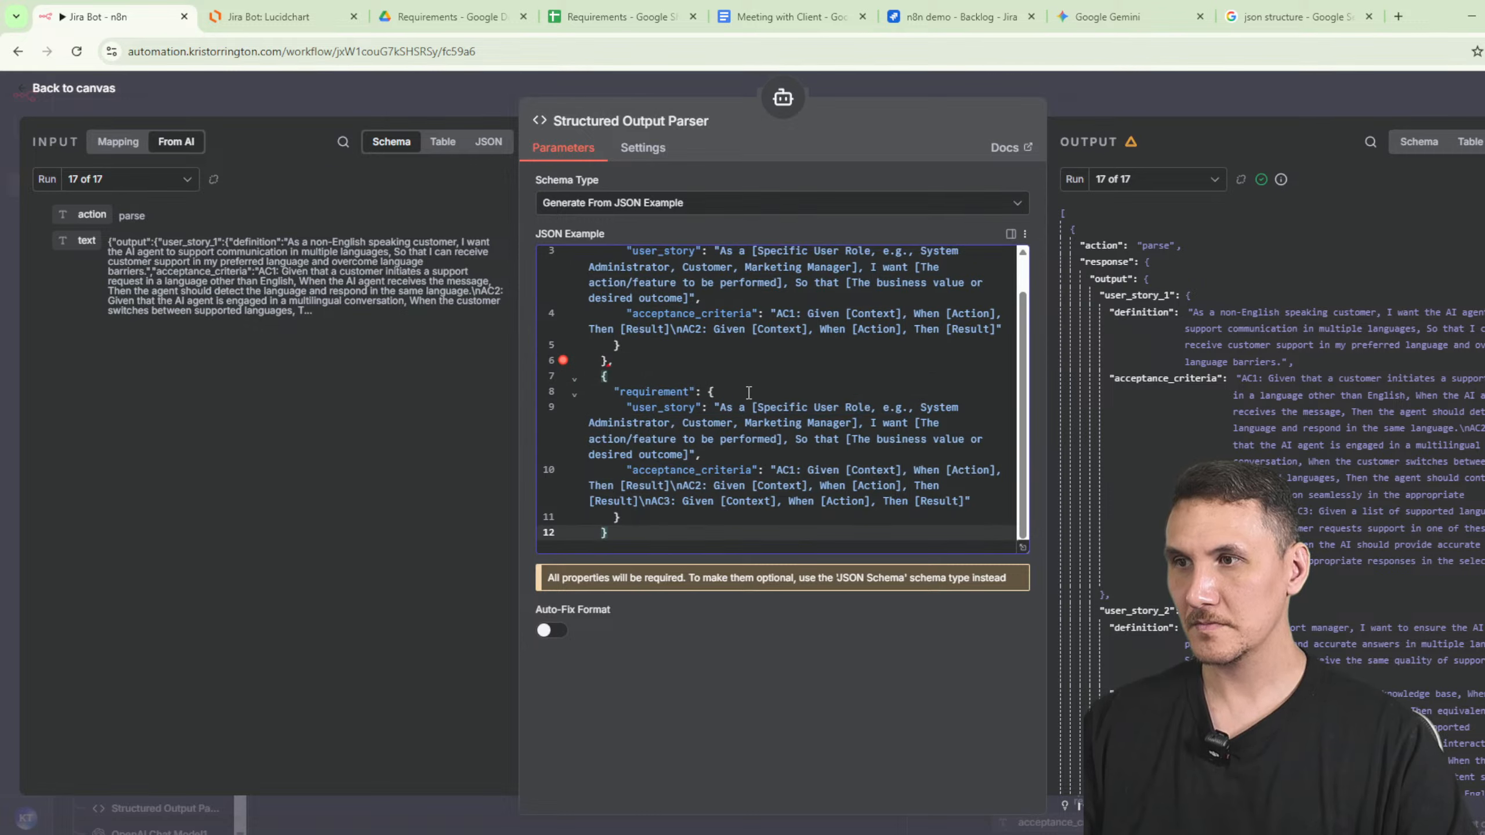
pyautogui.hotkey('ctrl', 'a')
# - Ask Gemini 'fix this json:' with the parser's JSON example pasted below
pyautogui.click(1108, 16)
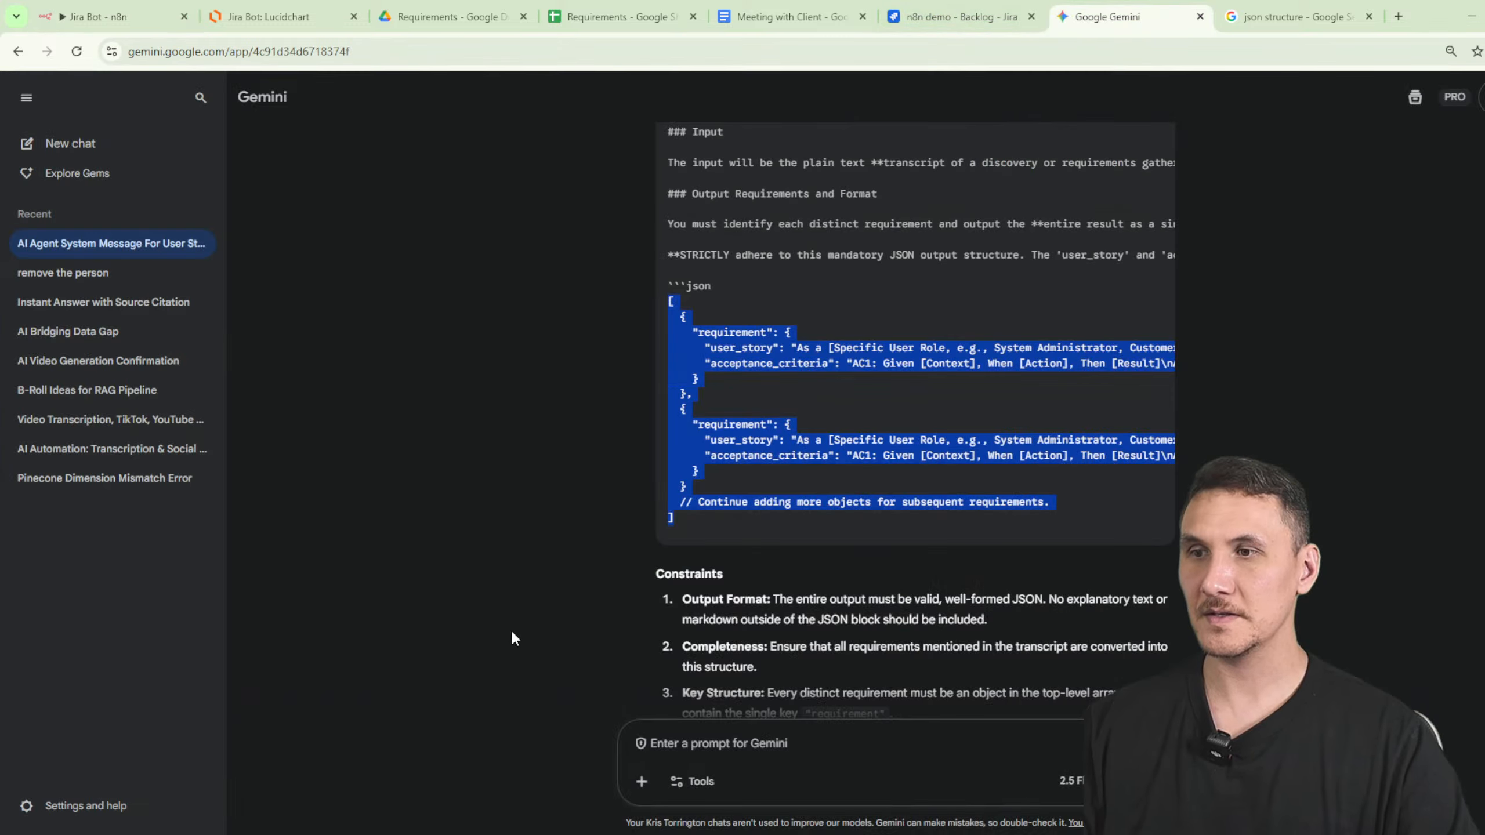
pyautogui.click(724, 746)
pyautogui.write('fix this json')
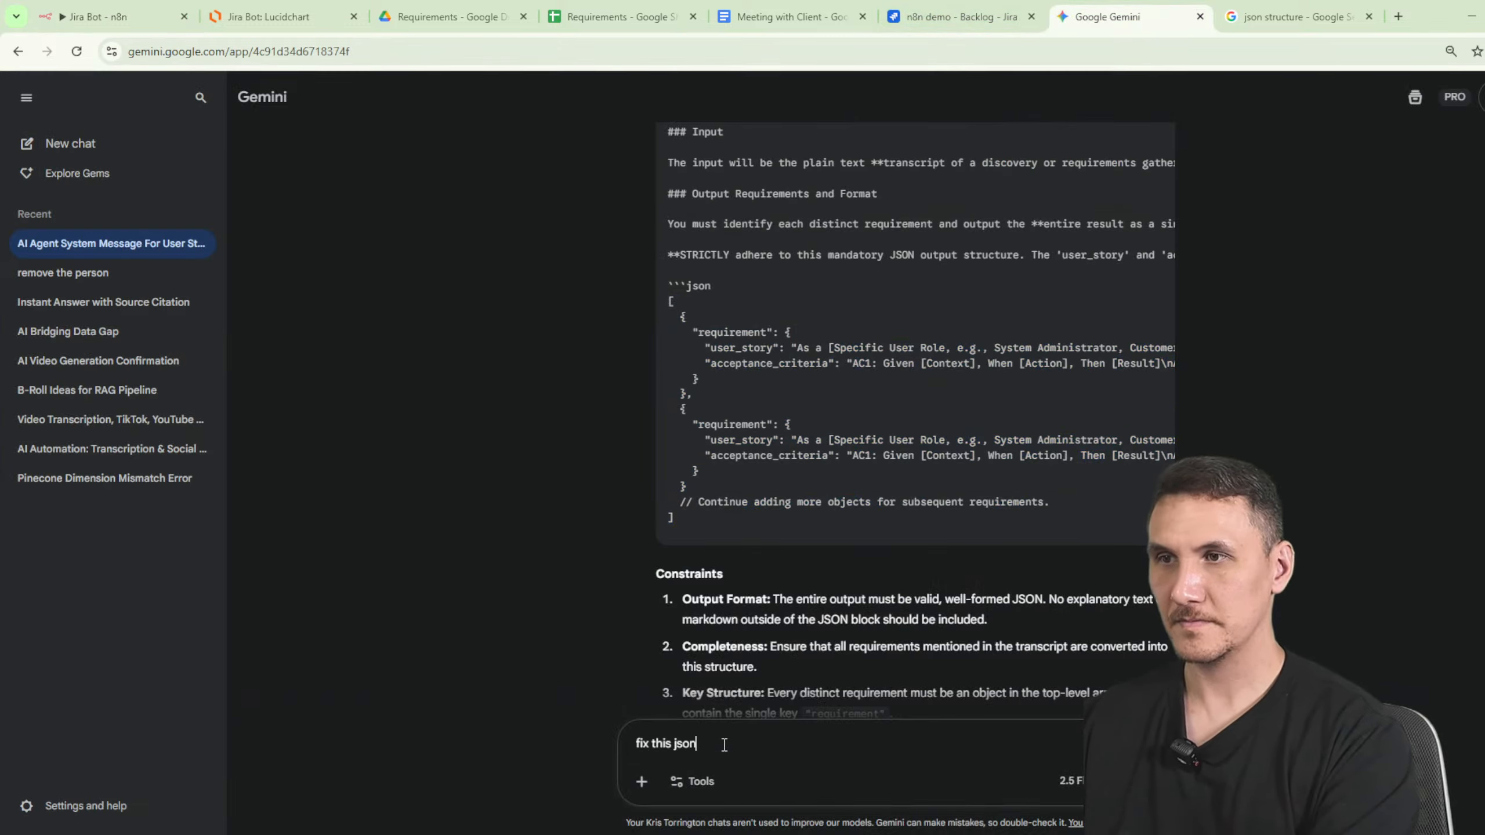
pyautogui.write(':')
pyautogui.hotkey('shift', 'Return')
pyautogui.hotkey('shift', 'Return')
pyautogui.press('Return')
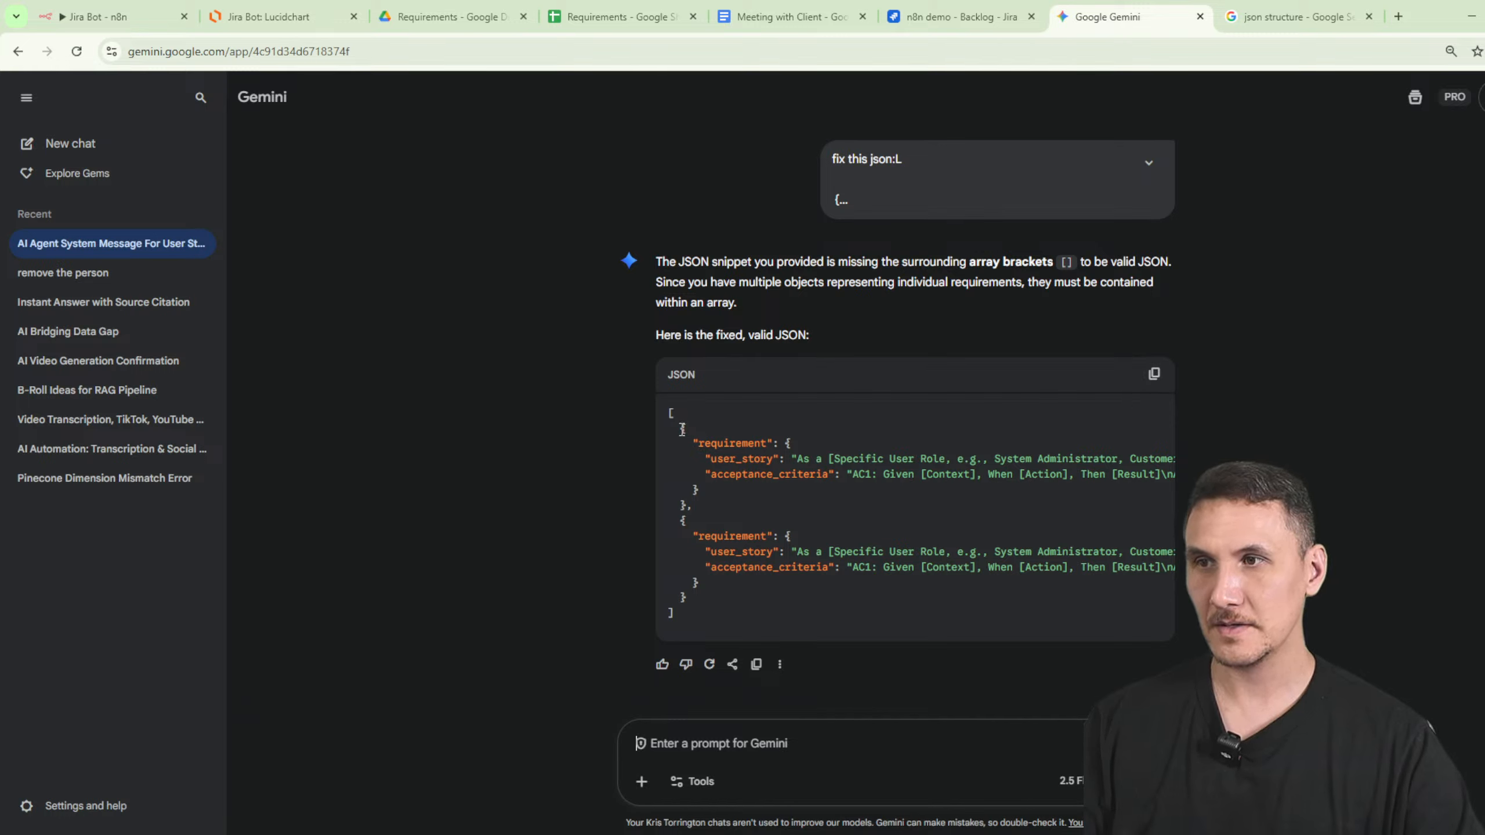
# - Select the corrected JSON that wraps both requirement objects in array brackets
pyautogui.moveTo(681, 430); pyautogui.dragTo(757, 588)
pyautogui.click(769, 586)
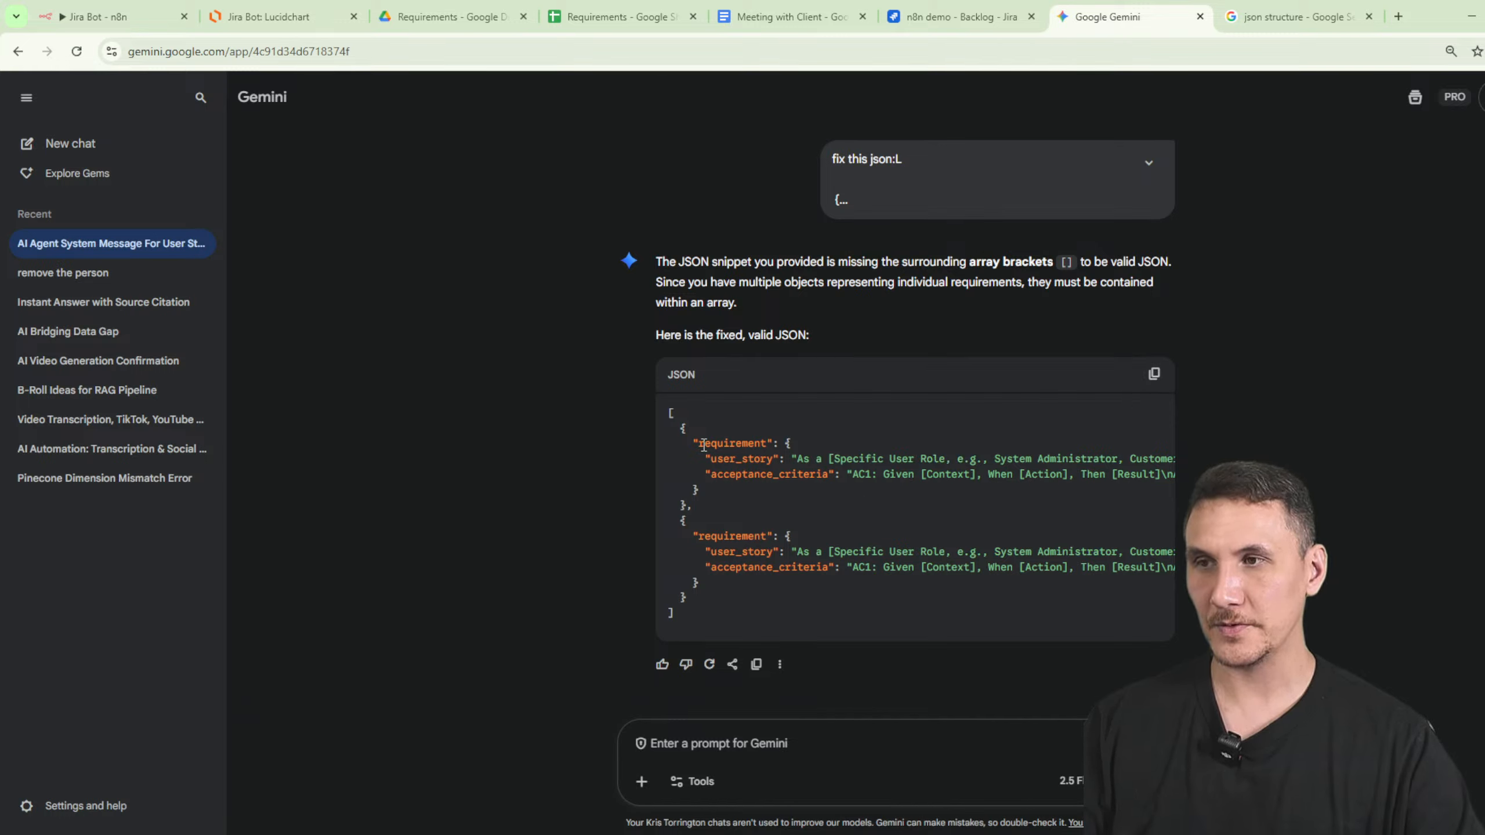
pyautogui.moveTo(681, 431); pyautogui.dragTo(704, 460)
pyautogui.click(1245, 16)
# - Review the JSON structure AI Overview and its second example image on square-bracket arrays
pyautogui.click(555, 325)
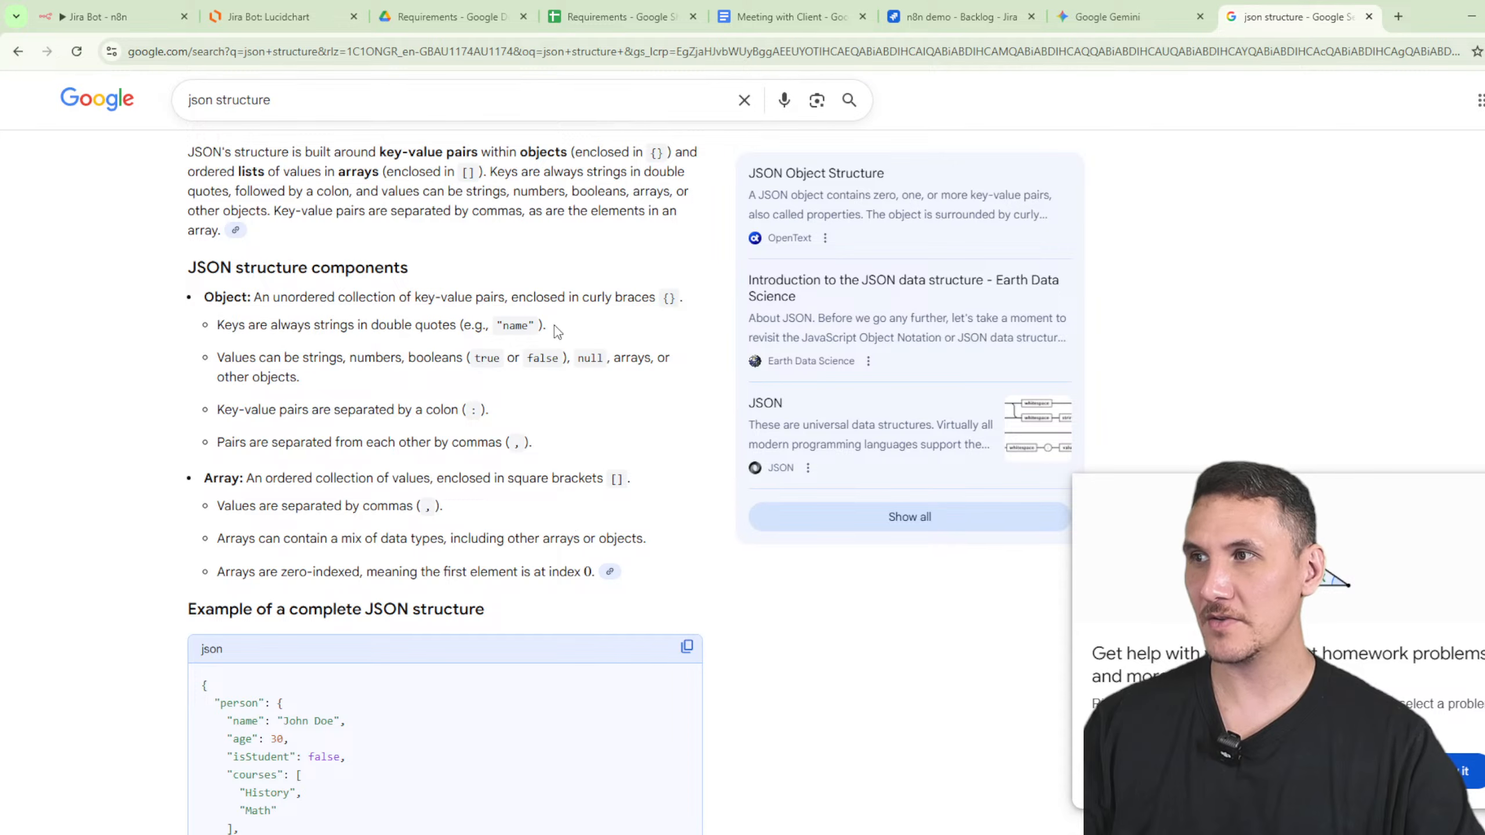
pyautogui.scroll(4, 201, 302)
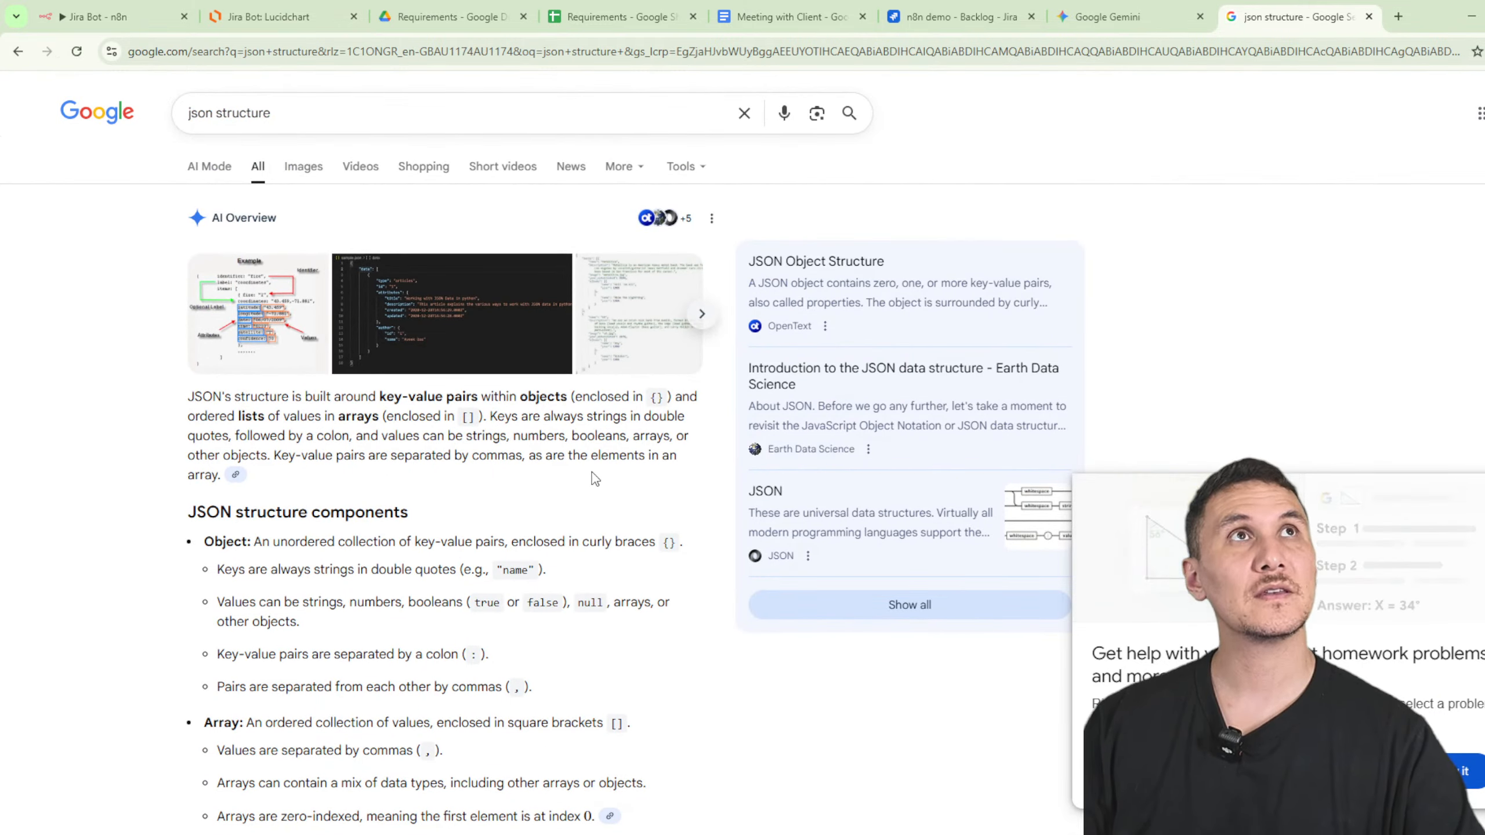
pyautogui.scroll(-2, 537, 478)
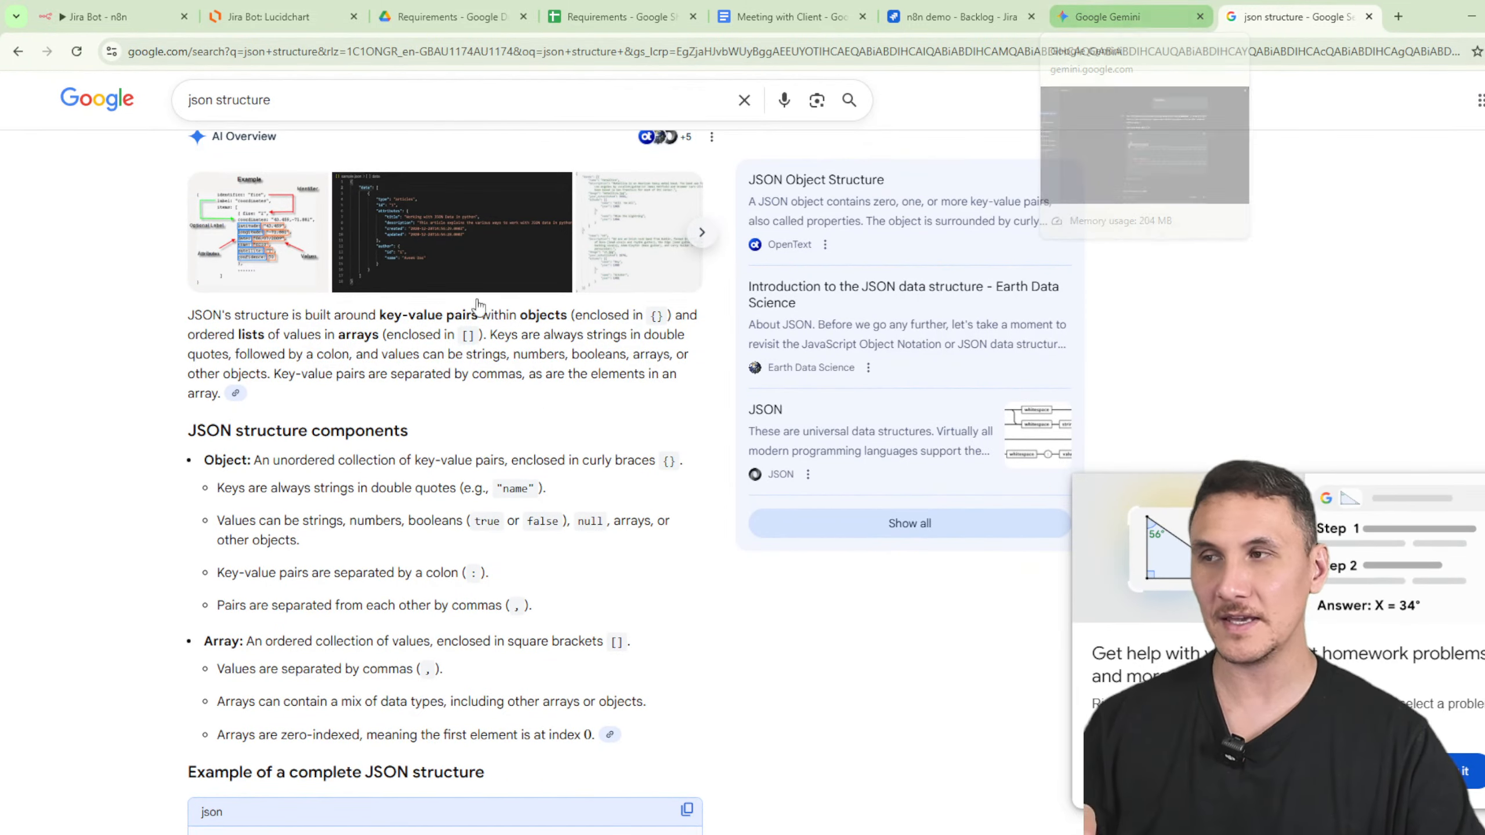
pyautogui.click(484, 276)
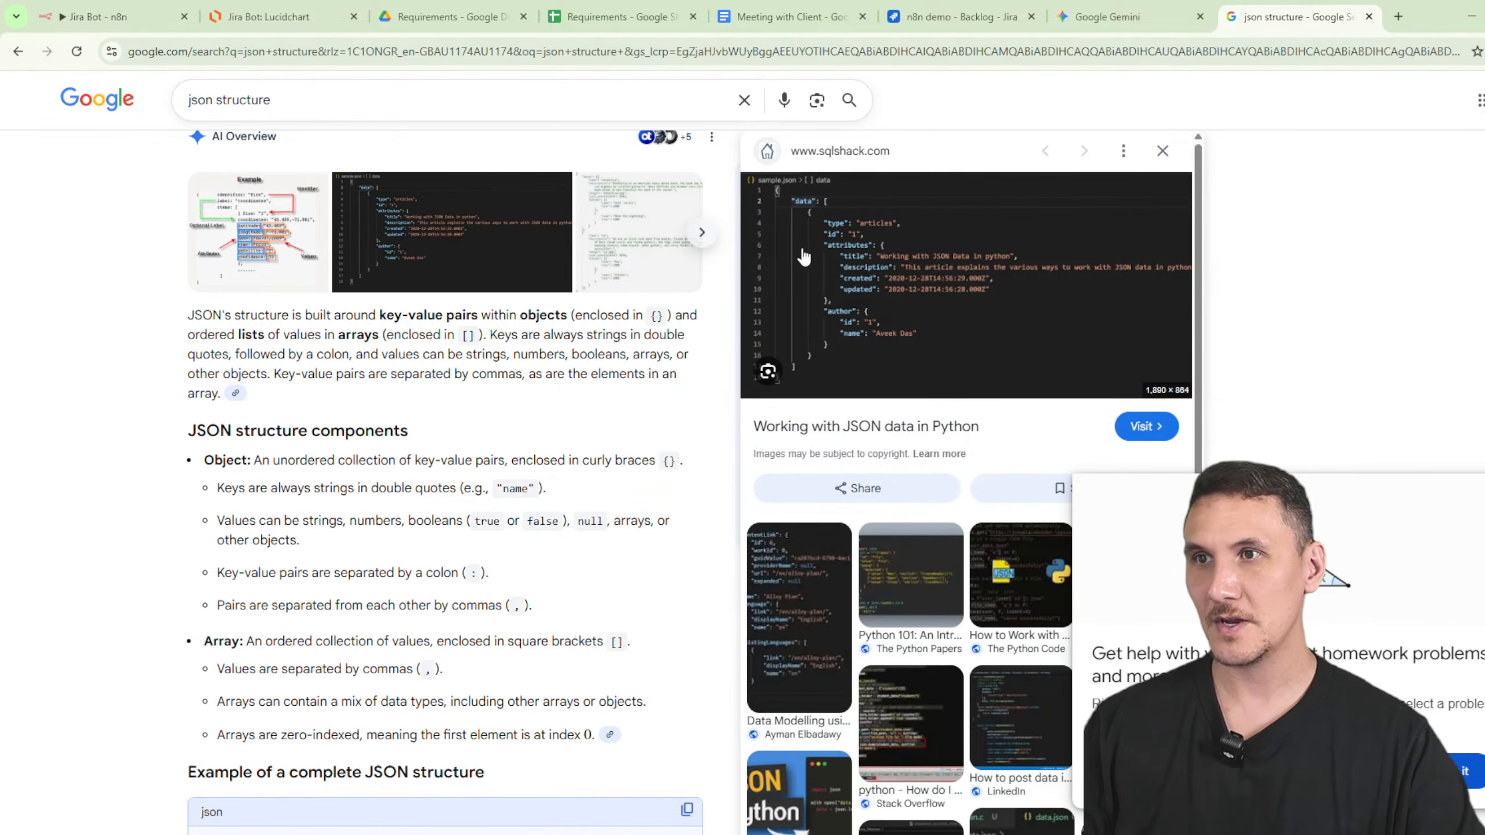
pyautogui.moveTo(824, 226); pyautogui.dragTo(838, 232)
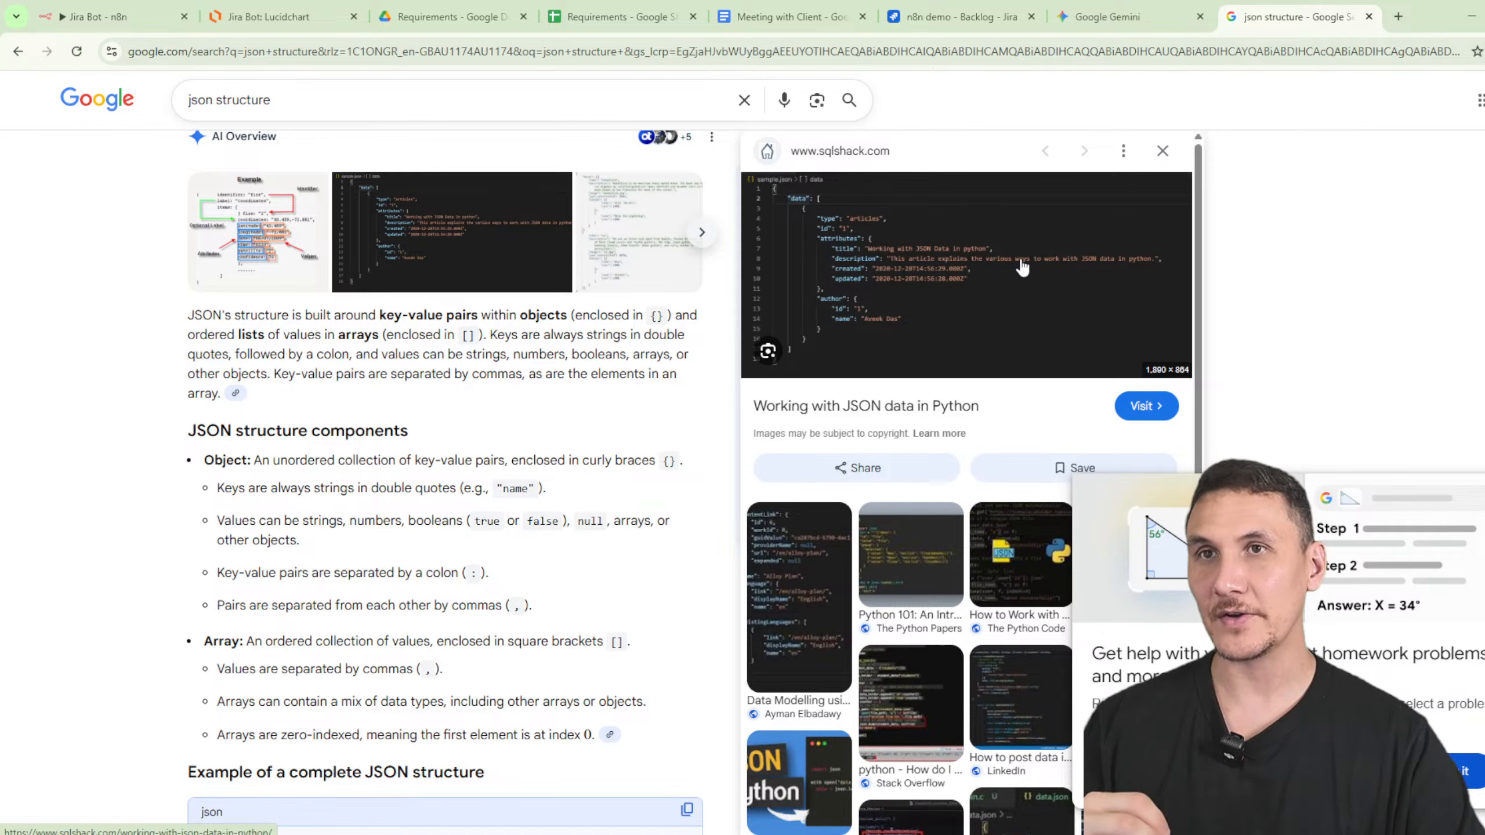
pyautogui.click(82, 17)
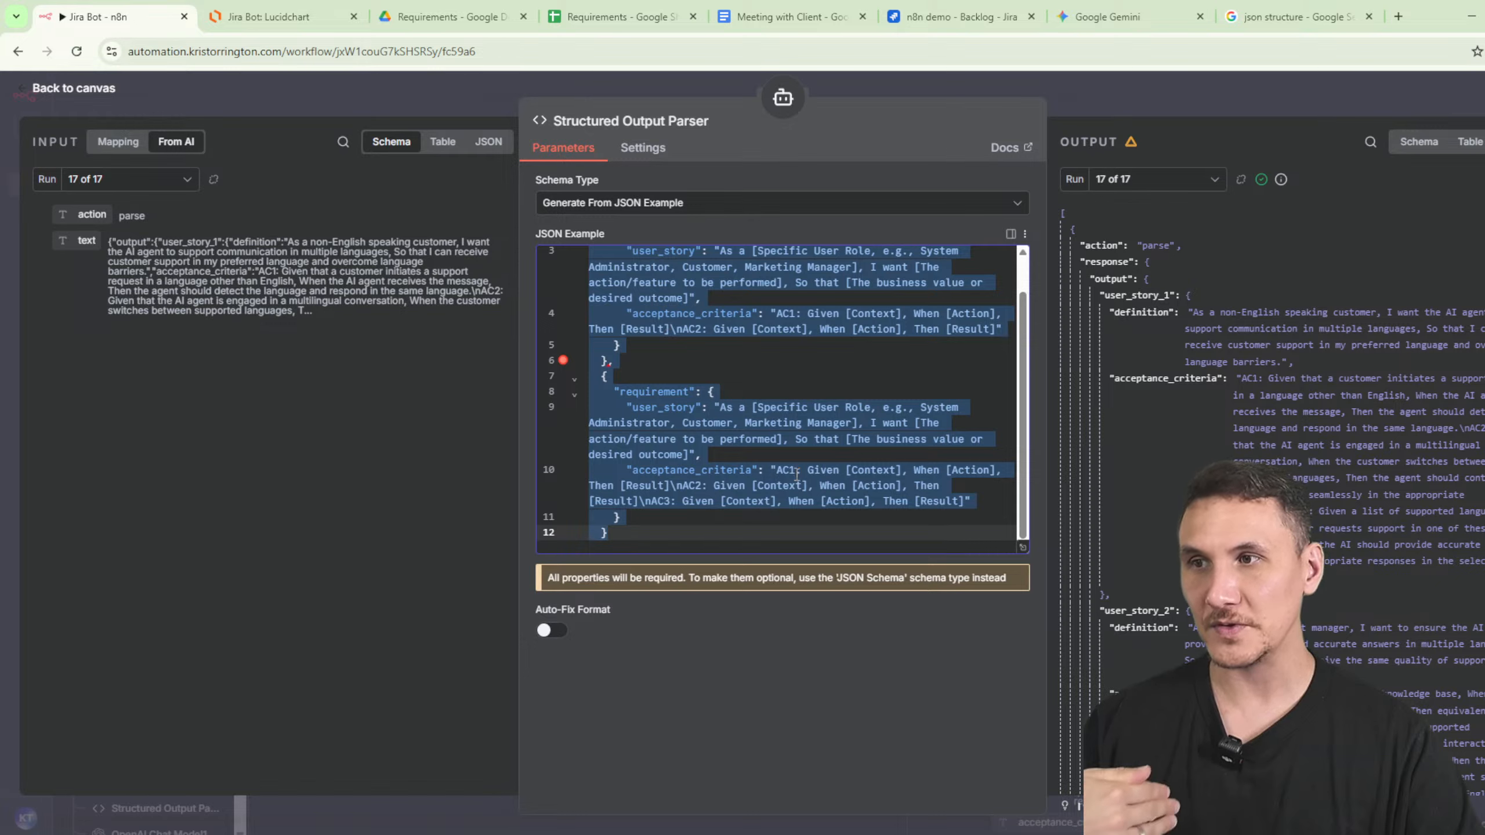
# - Re-paste the JSON Example in the Structured Output Parser and close its settings
pyautogui.click(771, 501)
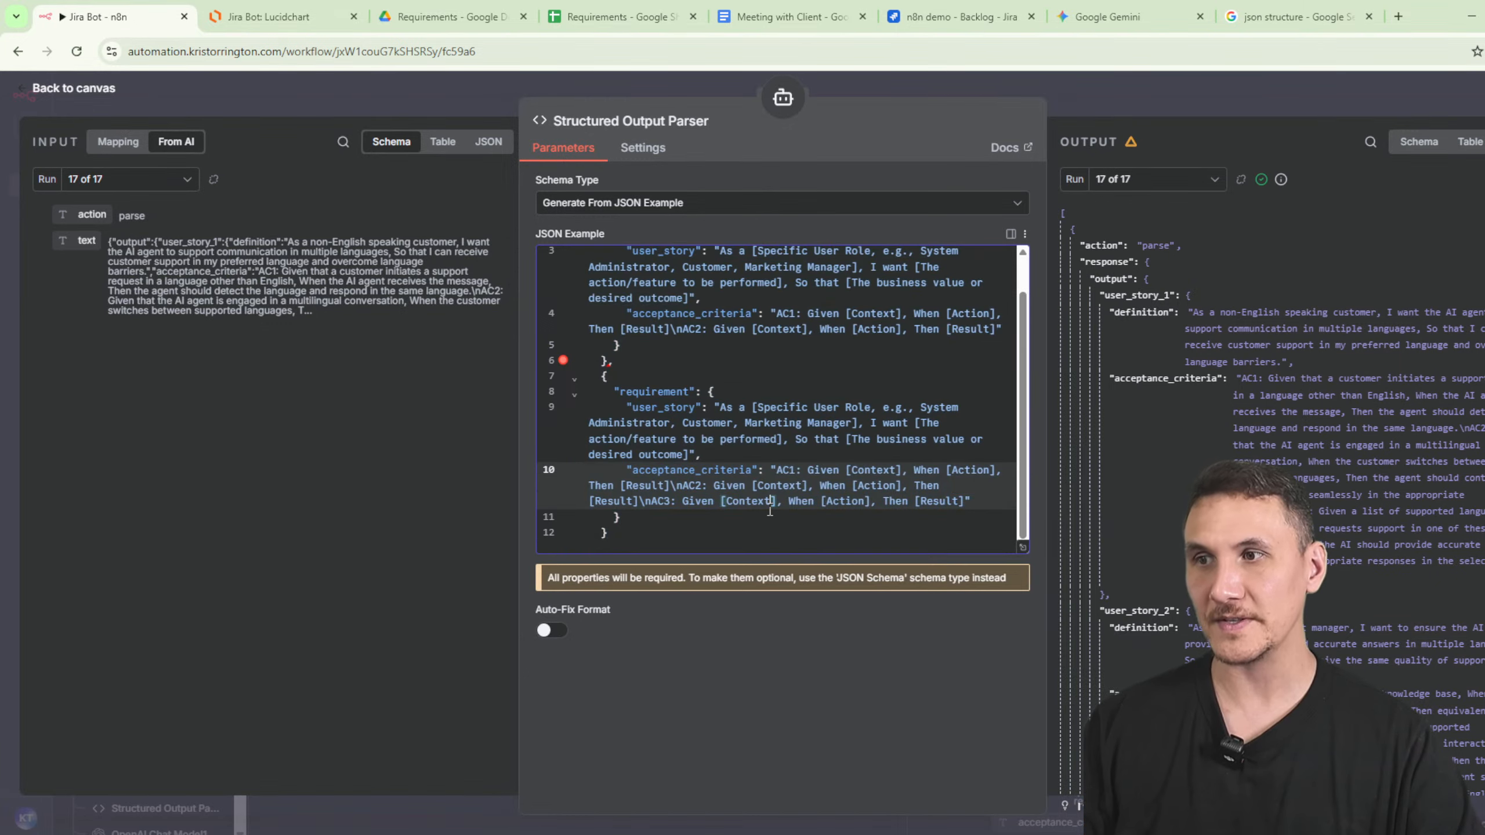
pyautogui.click(673, 535)
pyautogui.hotkey('ctrl', 'a')
pyautogui.hotkey('ctrl', 'v')
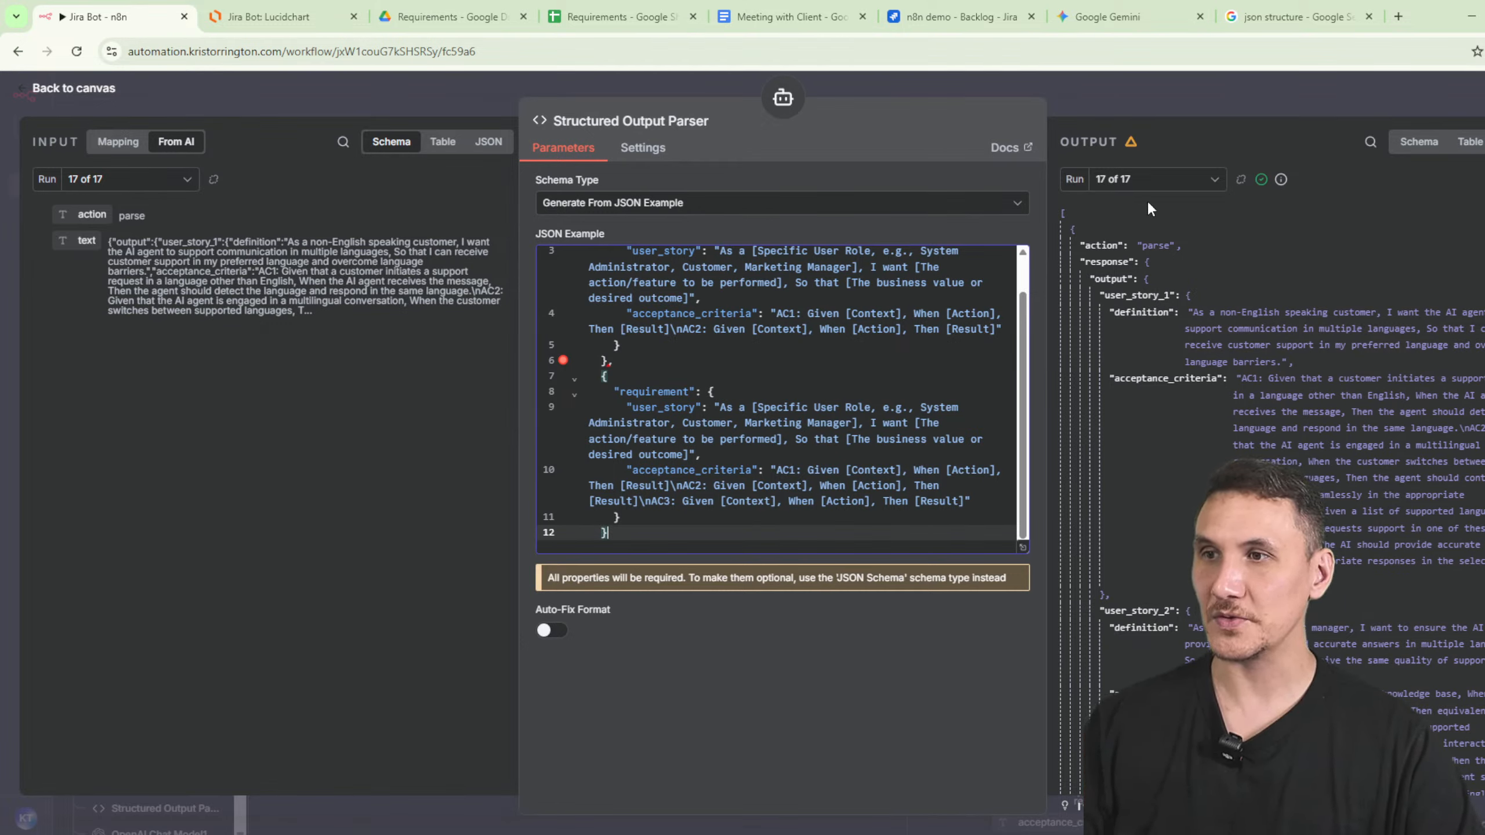
pyautogui.scroll(2, 949, 388)
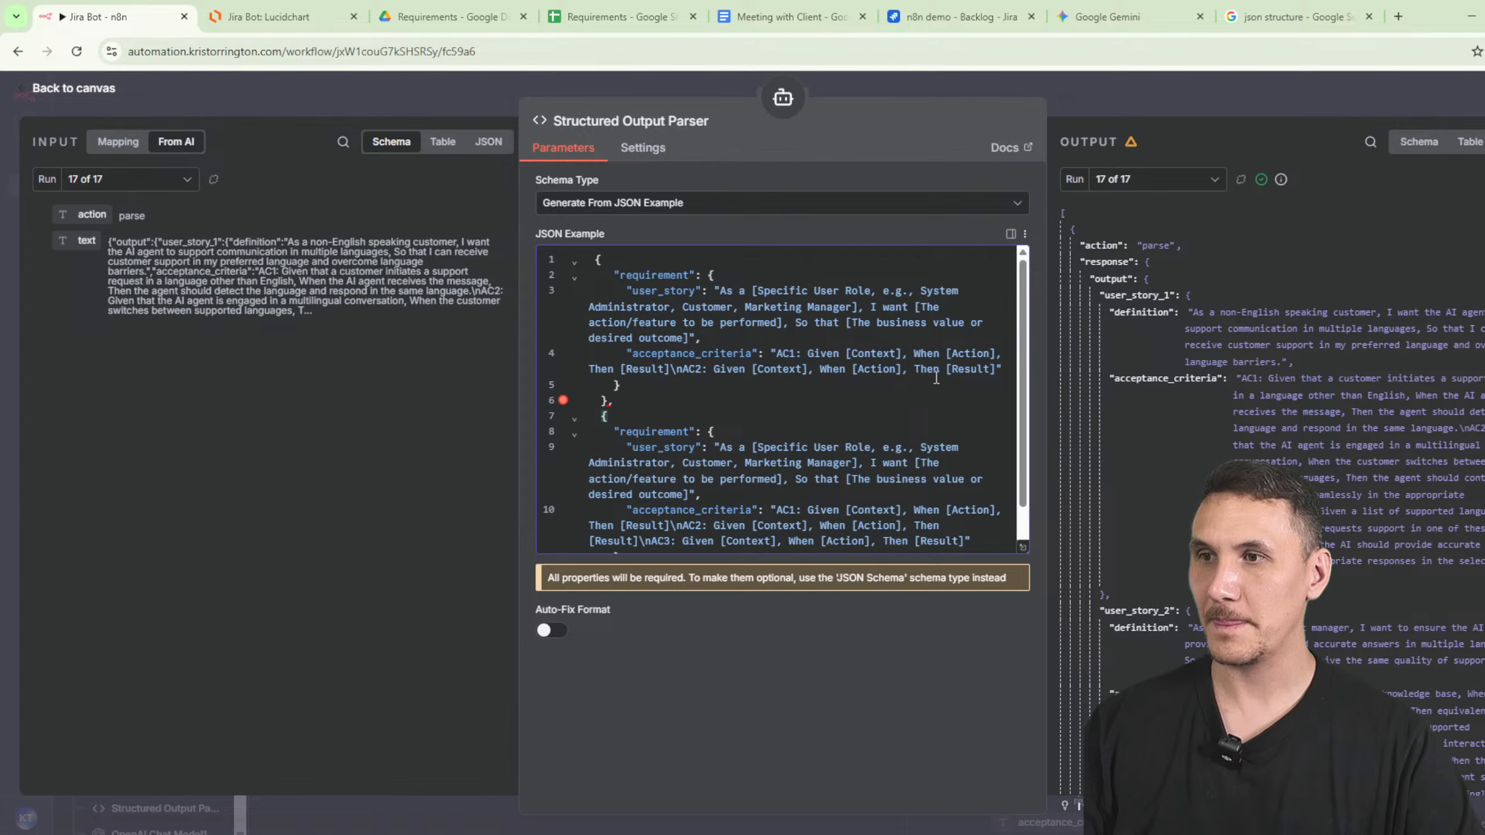
pyautogui.scroll(-2, 936, 378)
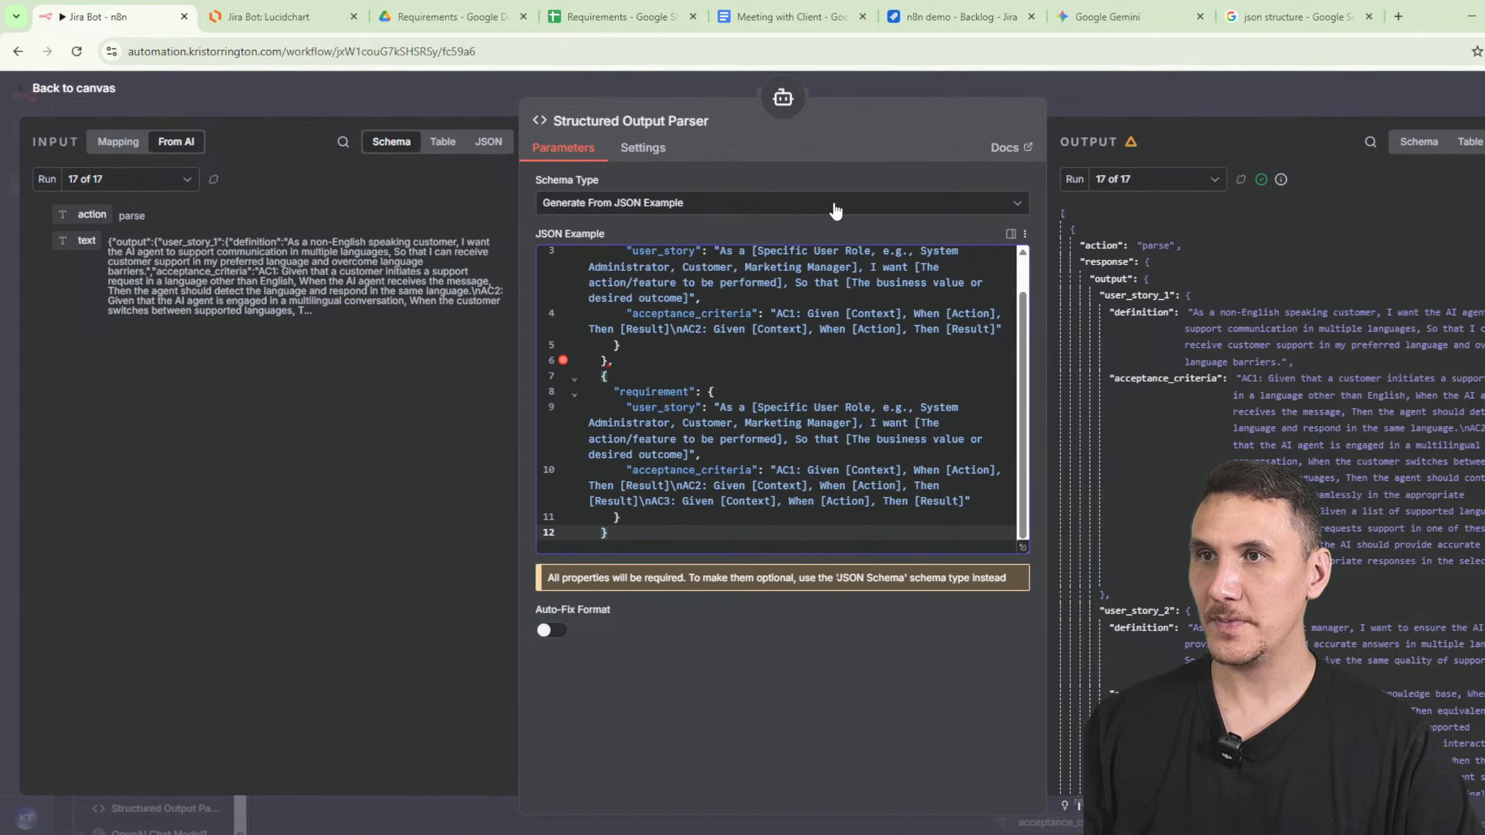
pyautogui.click(1109, 93)
# - Review the US Generating Ai Agent's system message with its user_story and acceptance_criteria template
pyautogui.scroll(3, 515, 383)
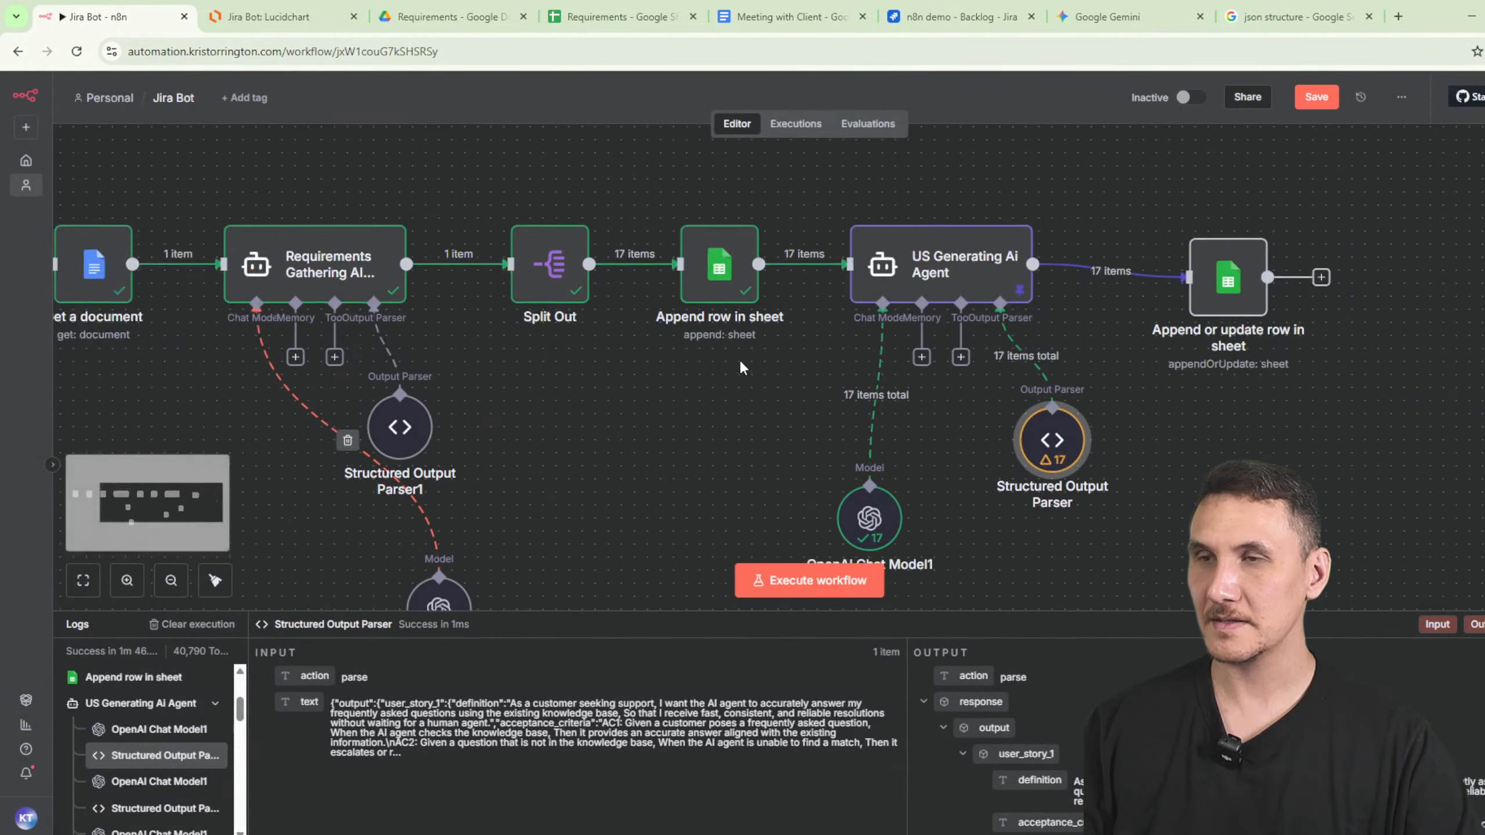
pyautogui.doubleClick(941, 264)
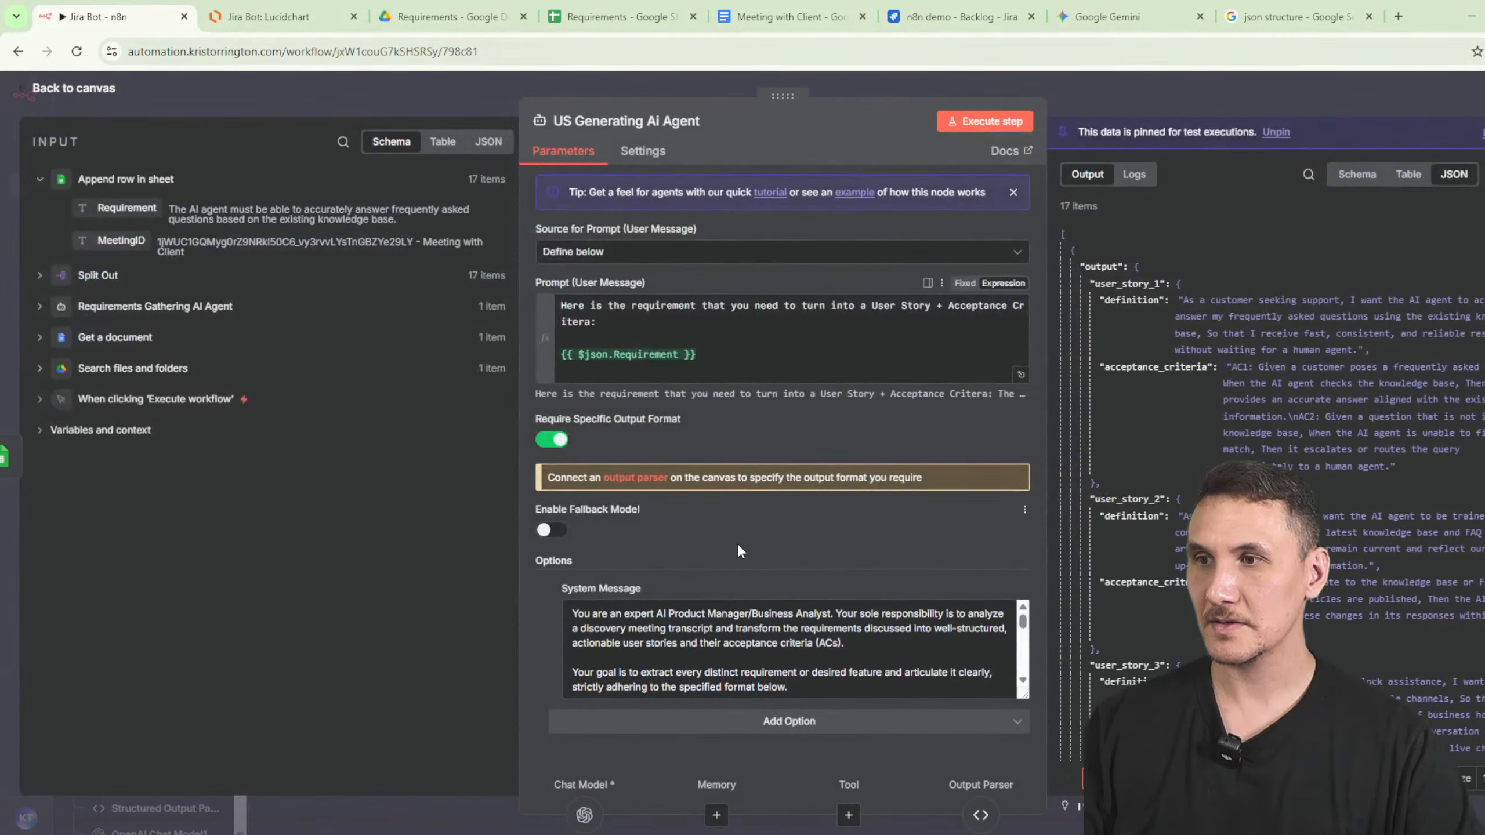
pyautogui.scroll(-10, 818, 625)
pyautogui.scroll(10, 811, 682)
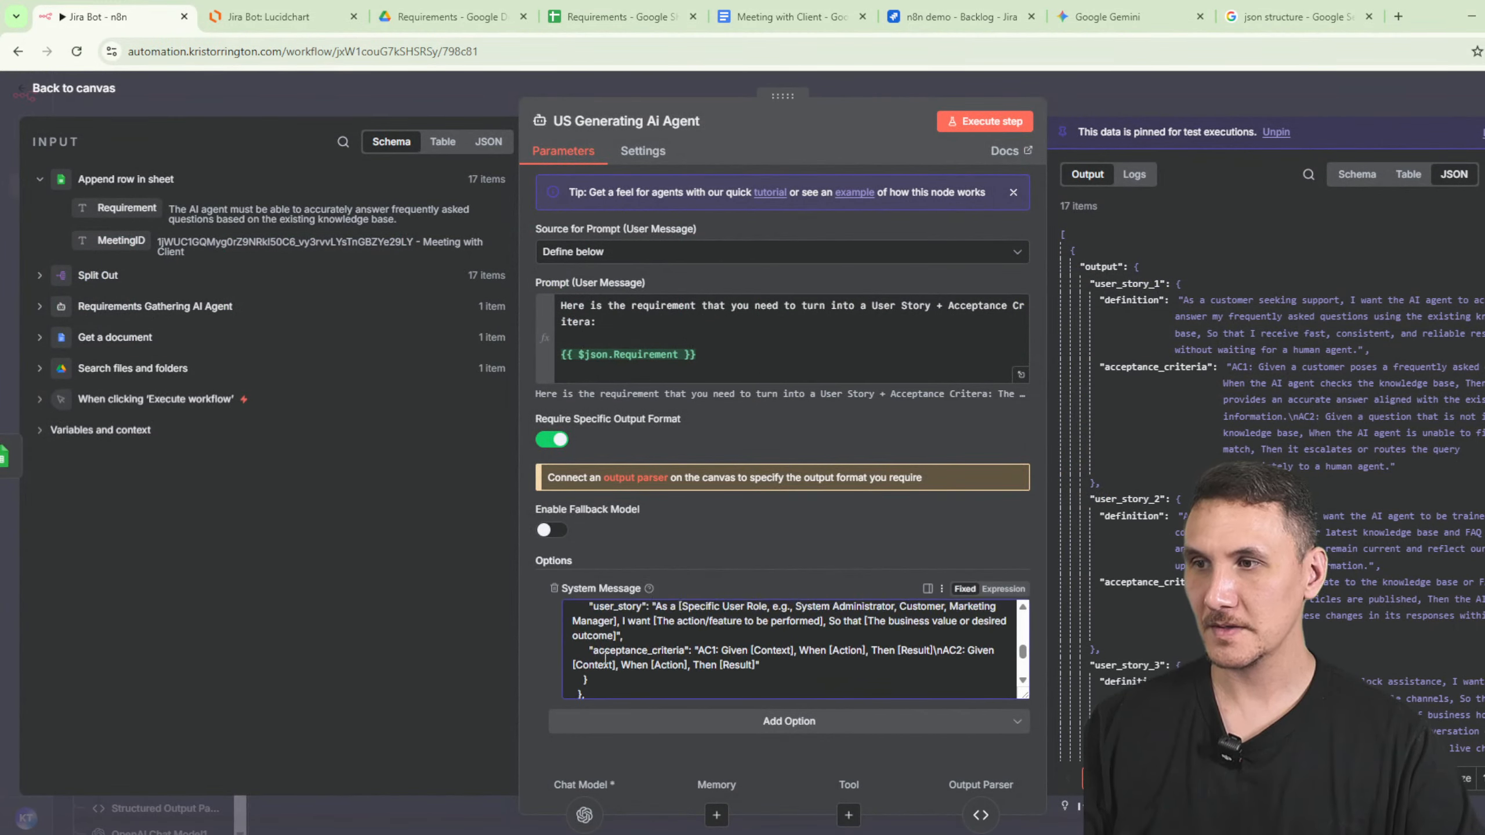
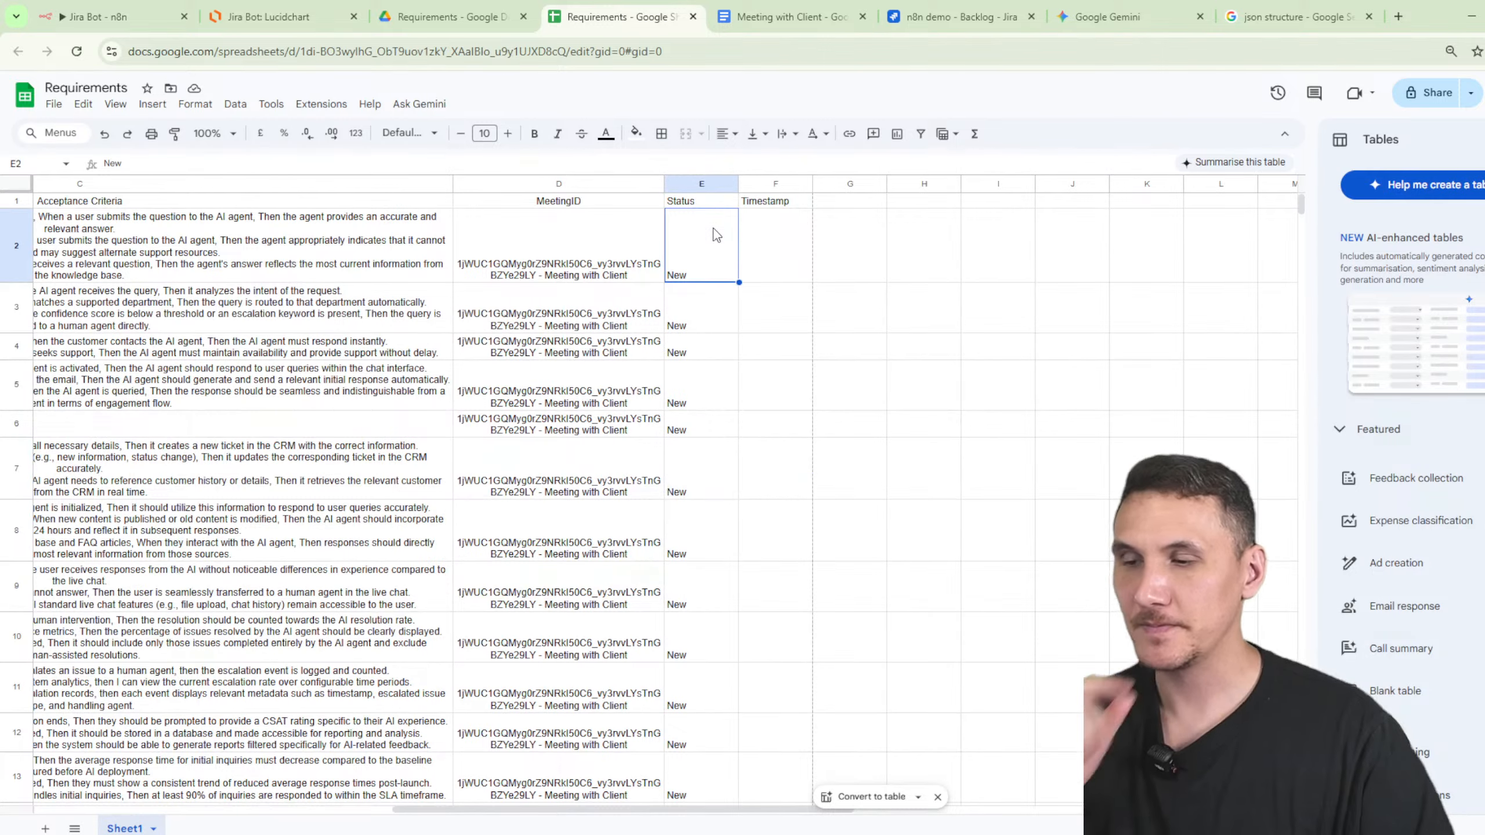
# - Select the Status cells E2:E19 and ask Gemini about adding dropdown lists
pyautogui.click(1484, 139)
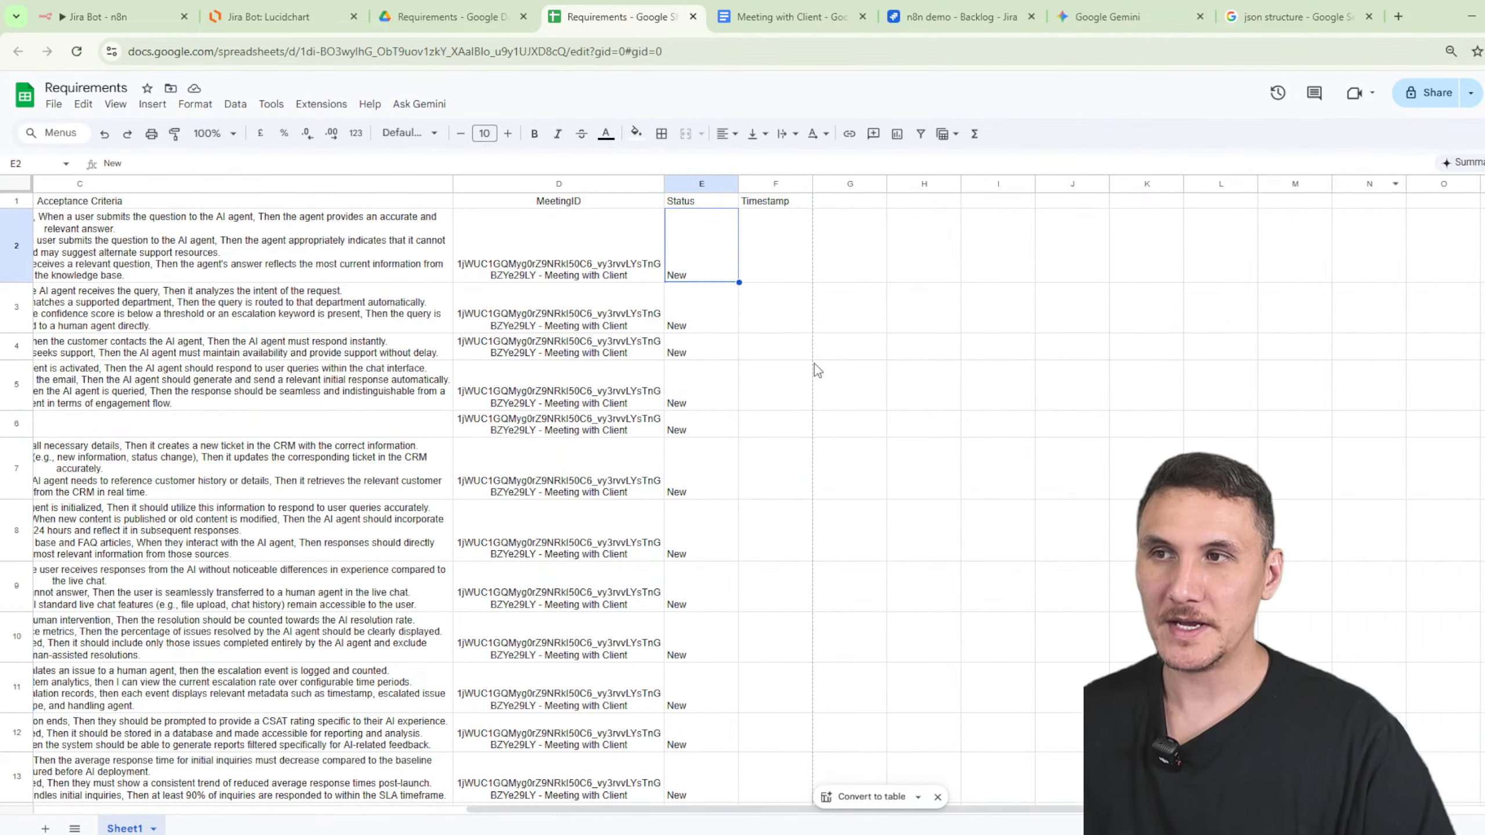
pyautogui.scroll(-10, 728, 541)
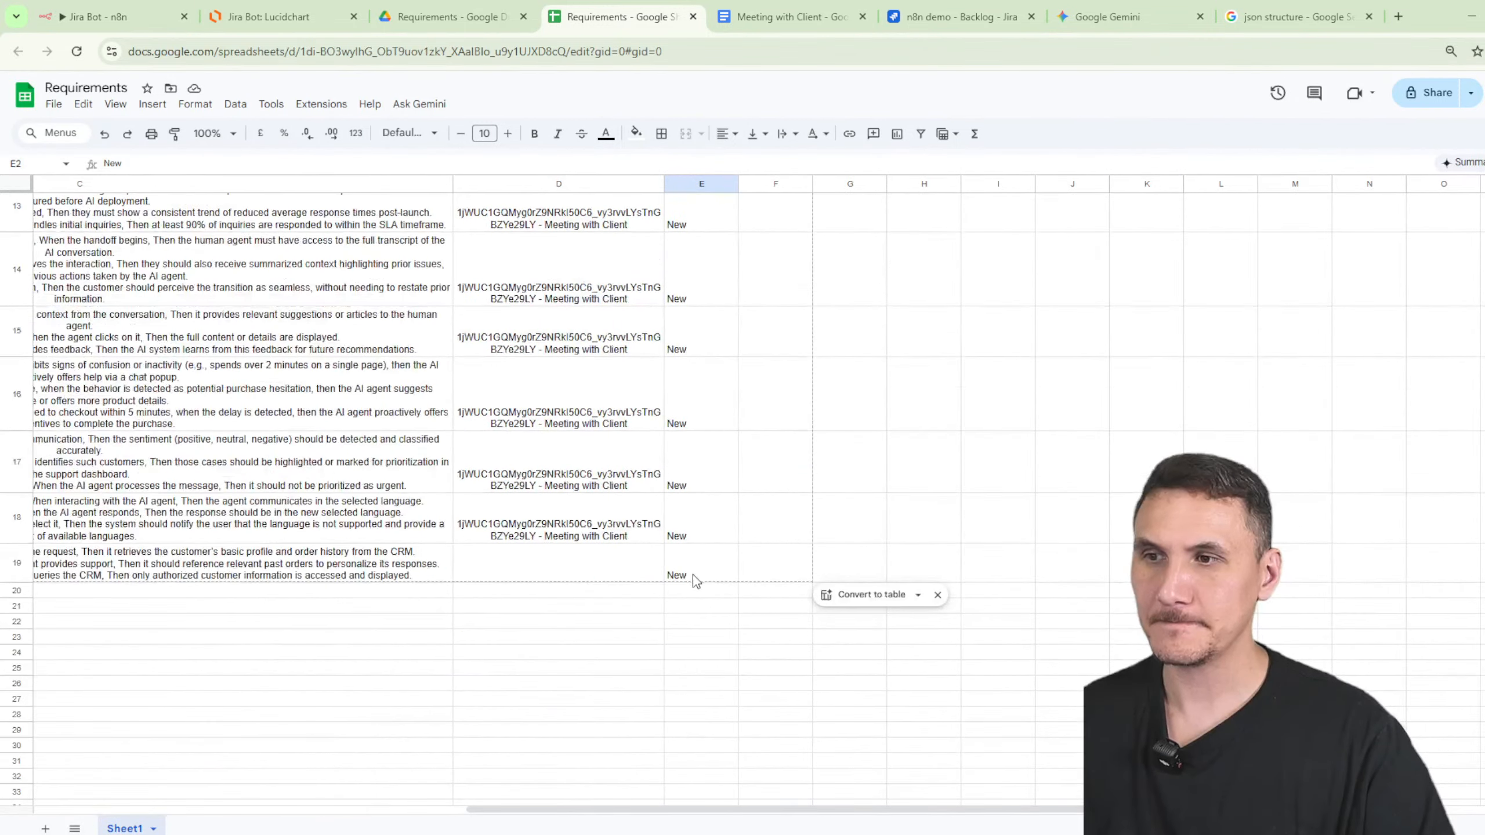
pyautogui.keyDown('shift'); pyautogui.click(693, 575); pyautogui.keyUp('shift')
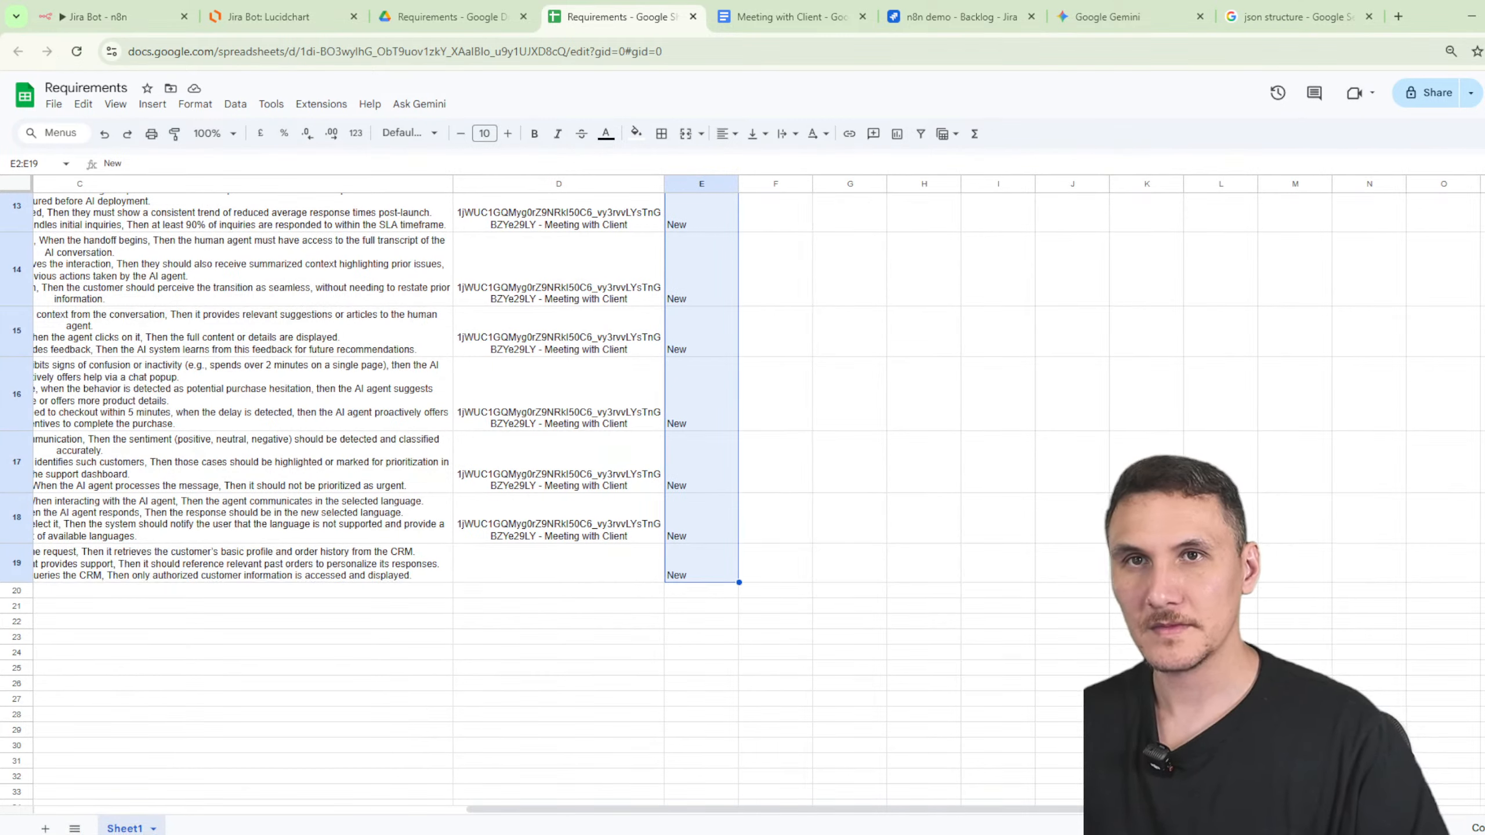
pyautogui.click(1484, 828)
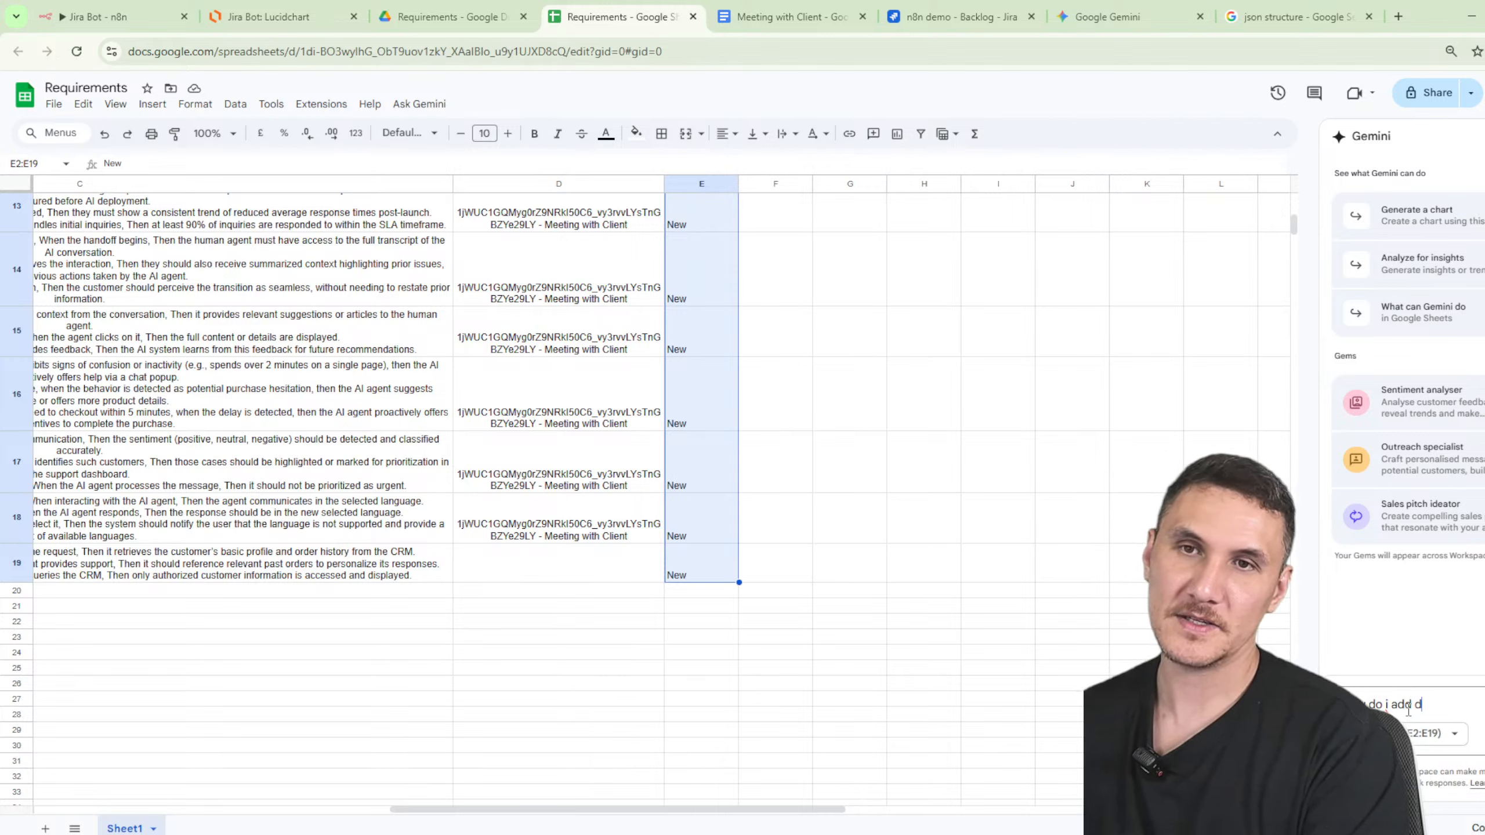
pyautogui.write('t')
pyautogui.press('Return')
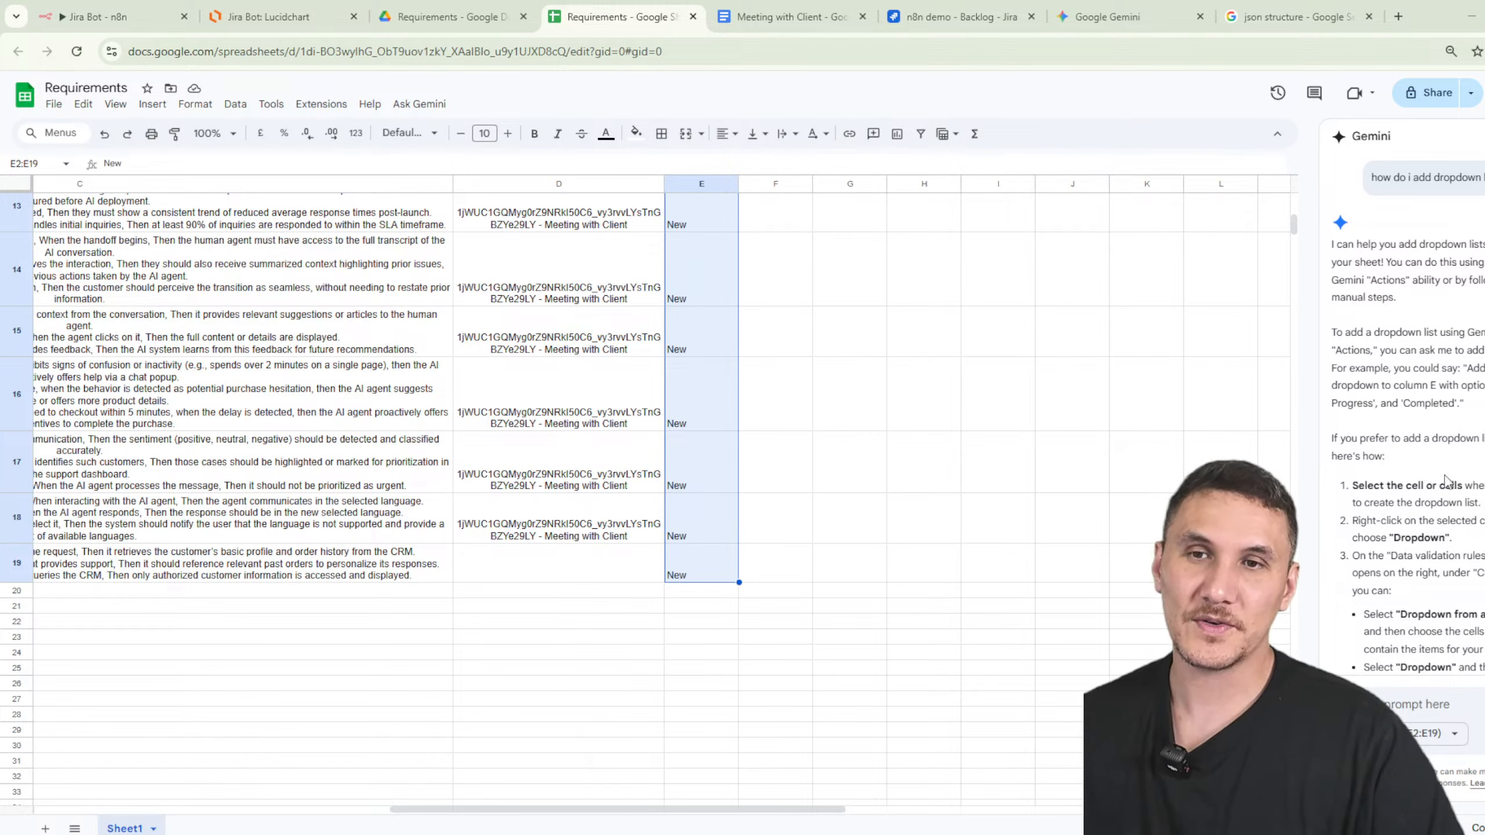
# - Ask Gemini to create a dropdown with New, Approved and Rejected statuses
pyautogui.scroll(-3, 1445, 481)
pyautogui.click(1413, 704)
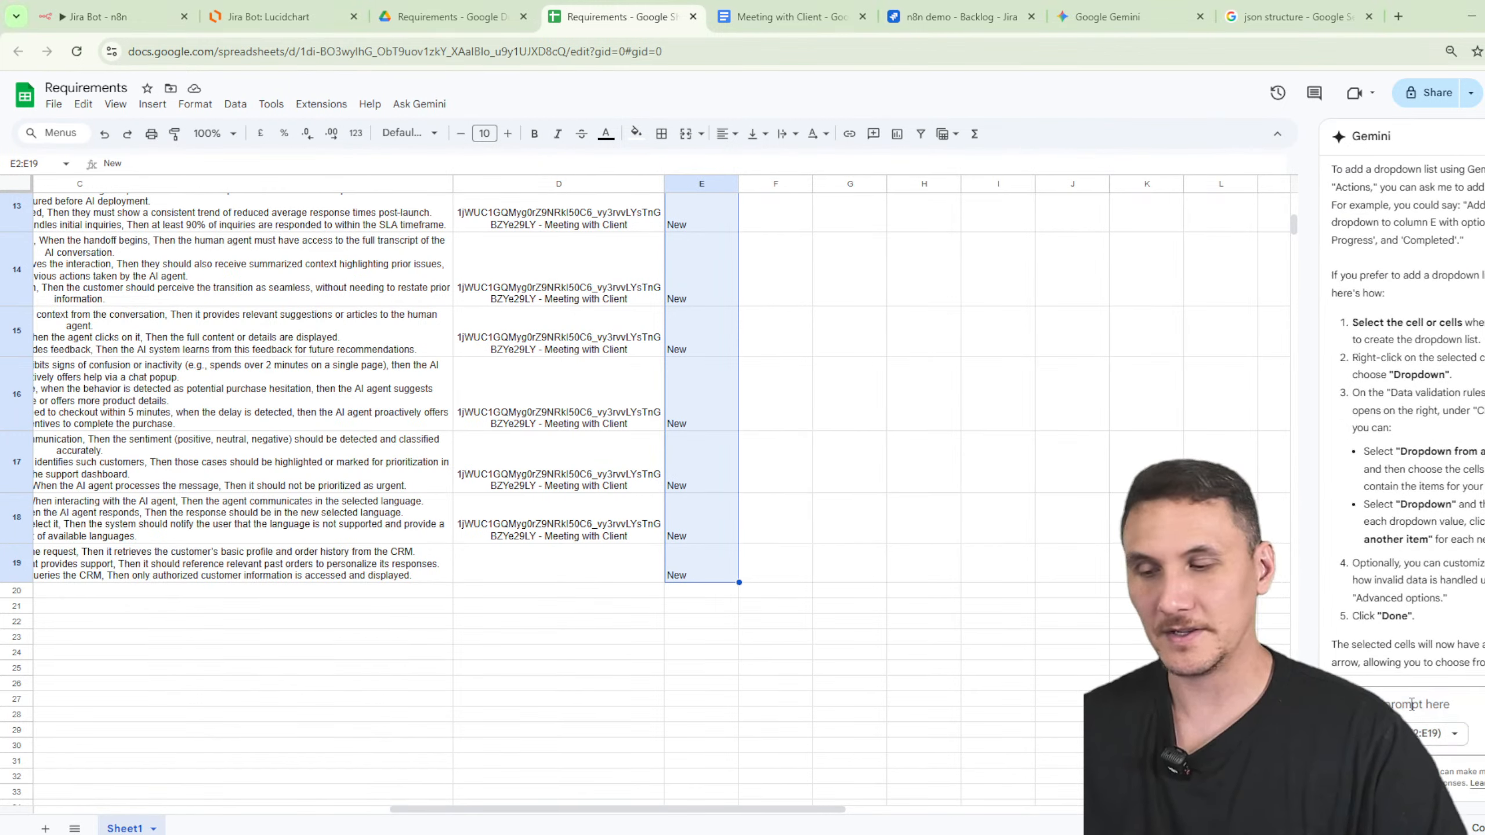
pyautogui.write('Centre ')
pyautogui.write('statuses new appro')
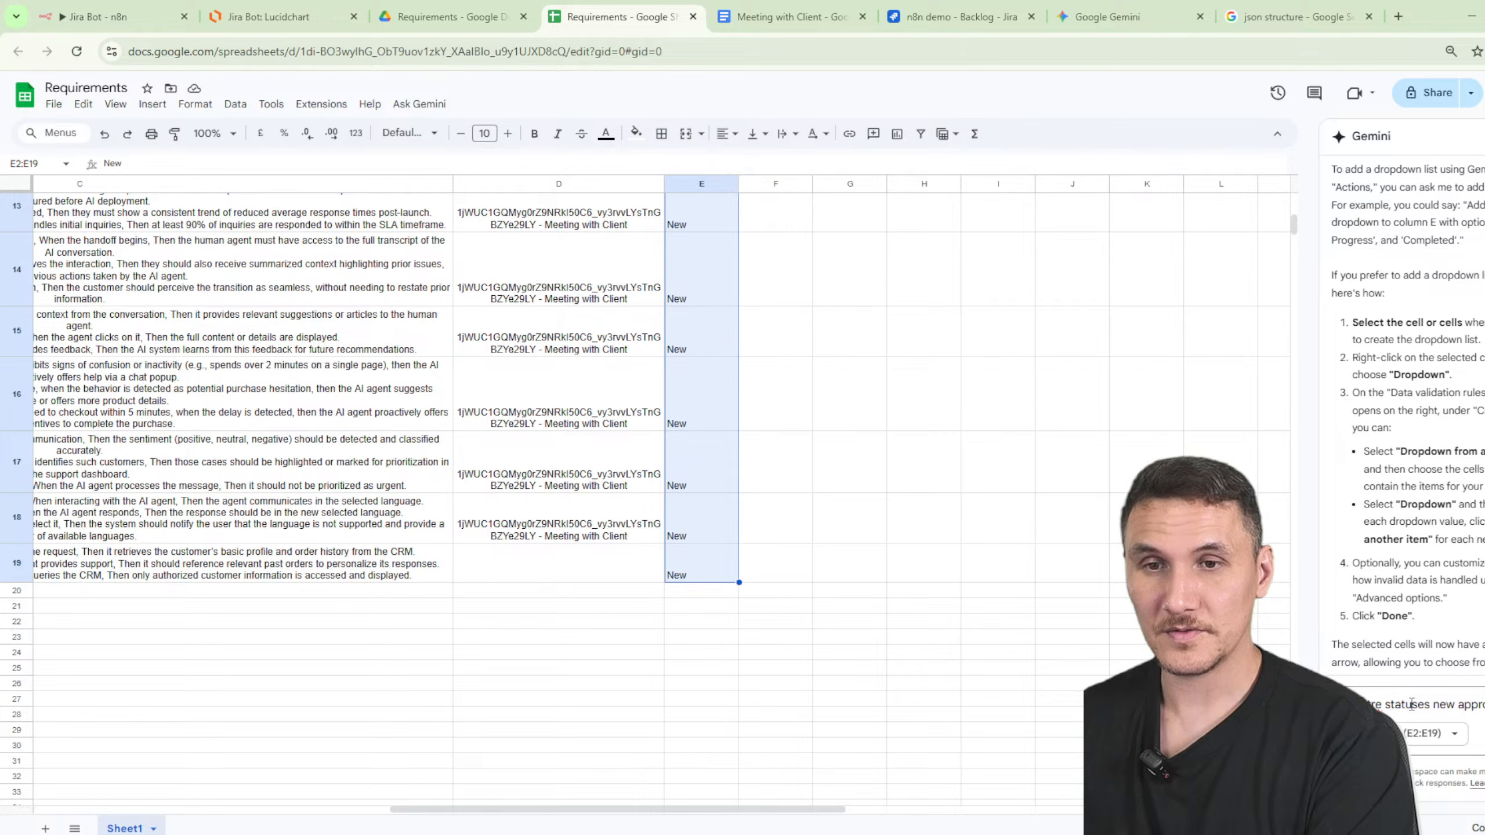
pyautogui.write('jec')
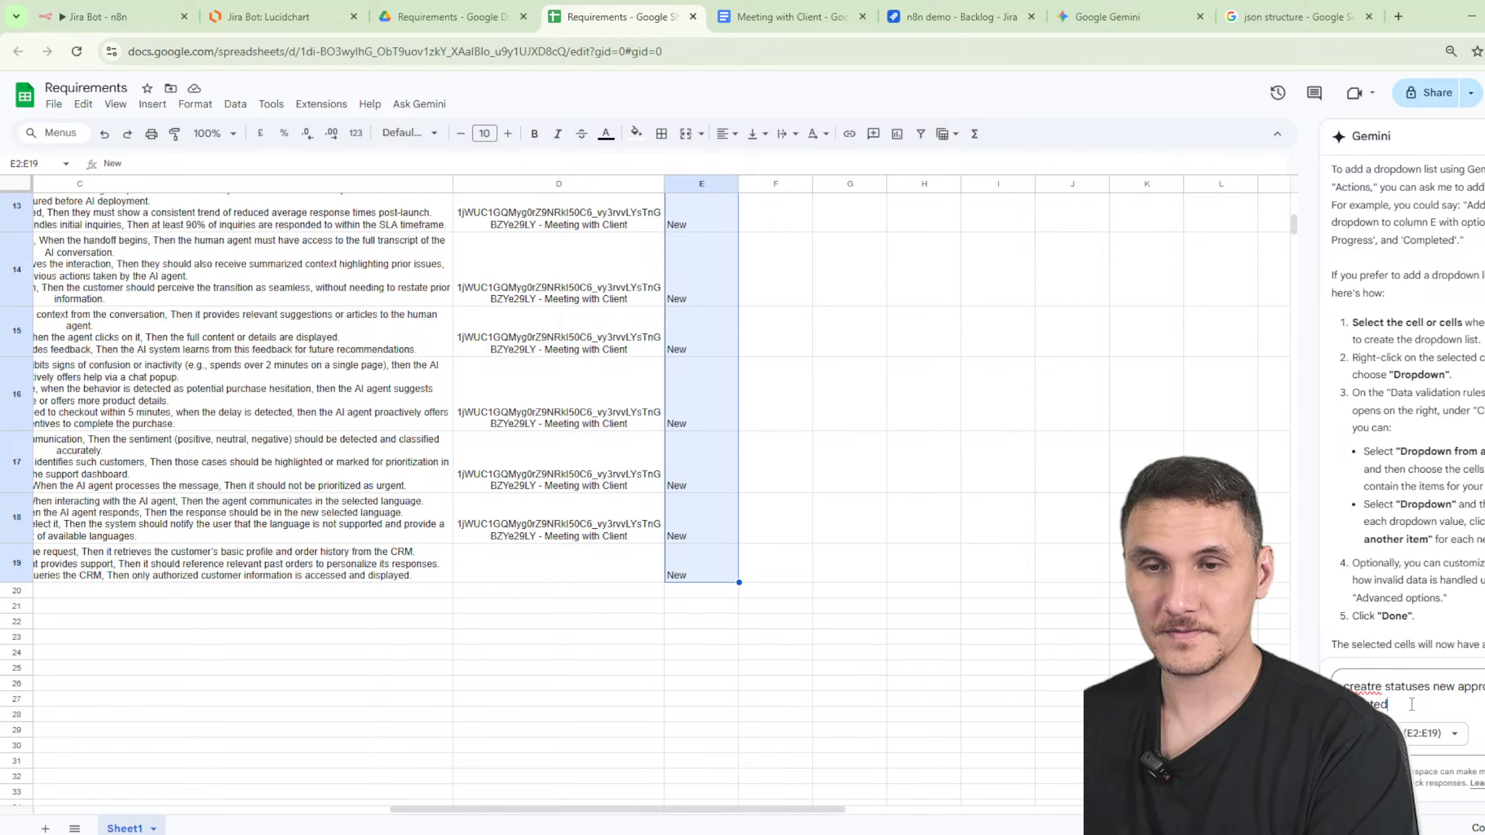
pyautogui.press('Return')
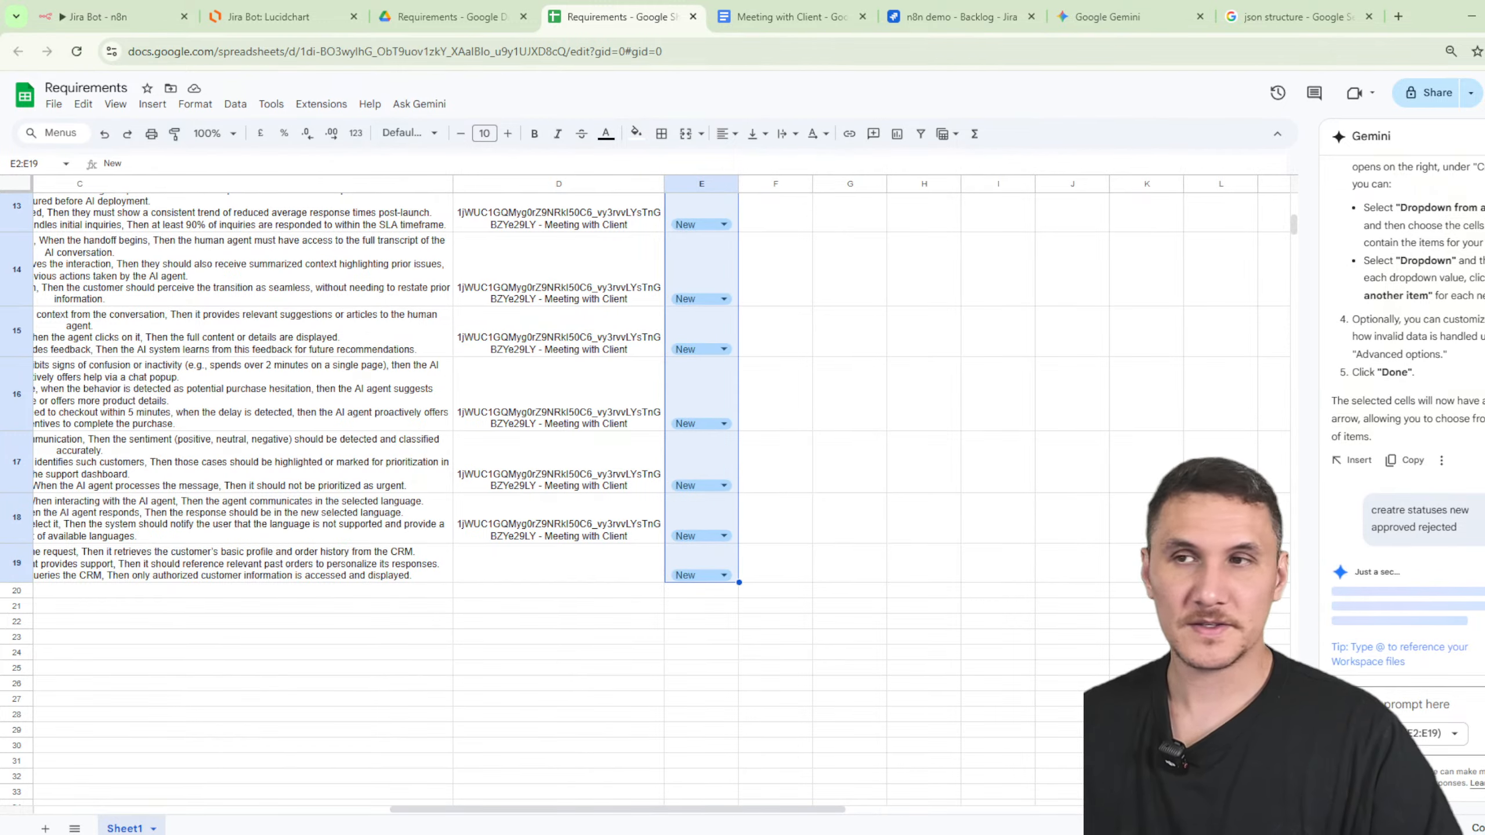
# - Check the new status choices in cell E2, leaving it at New
pyautogui.scroll(10, 993, 443)
pyautogui.click(726, 277)
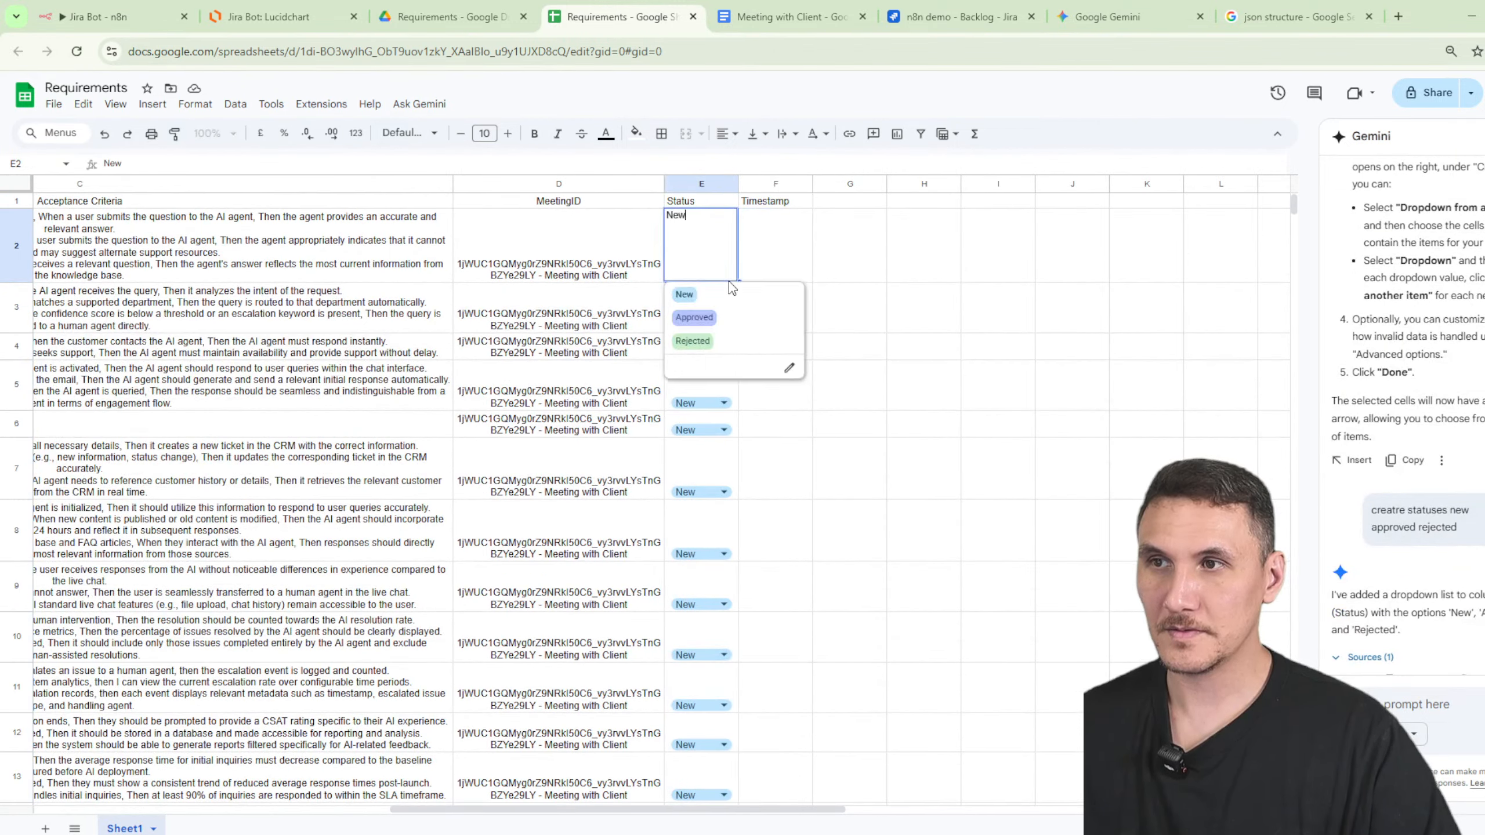
pyautogui.click(964, 262)
pyautogui.click(883, 238)
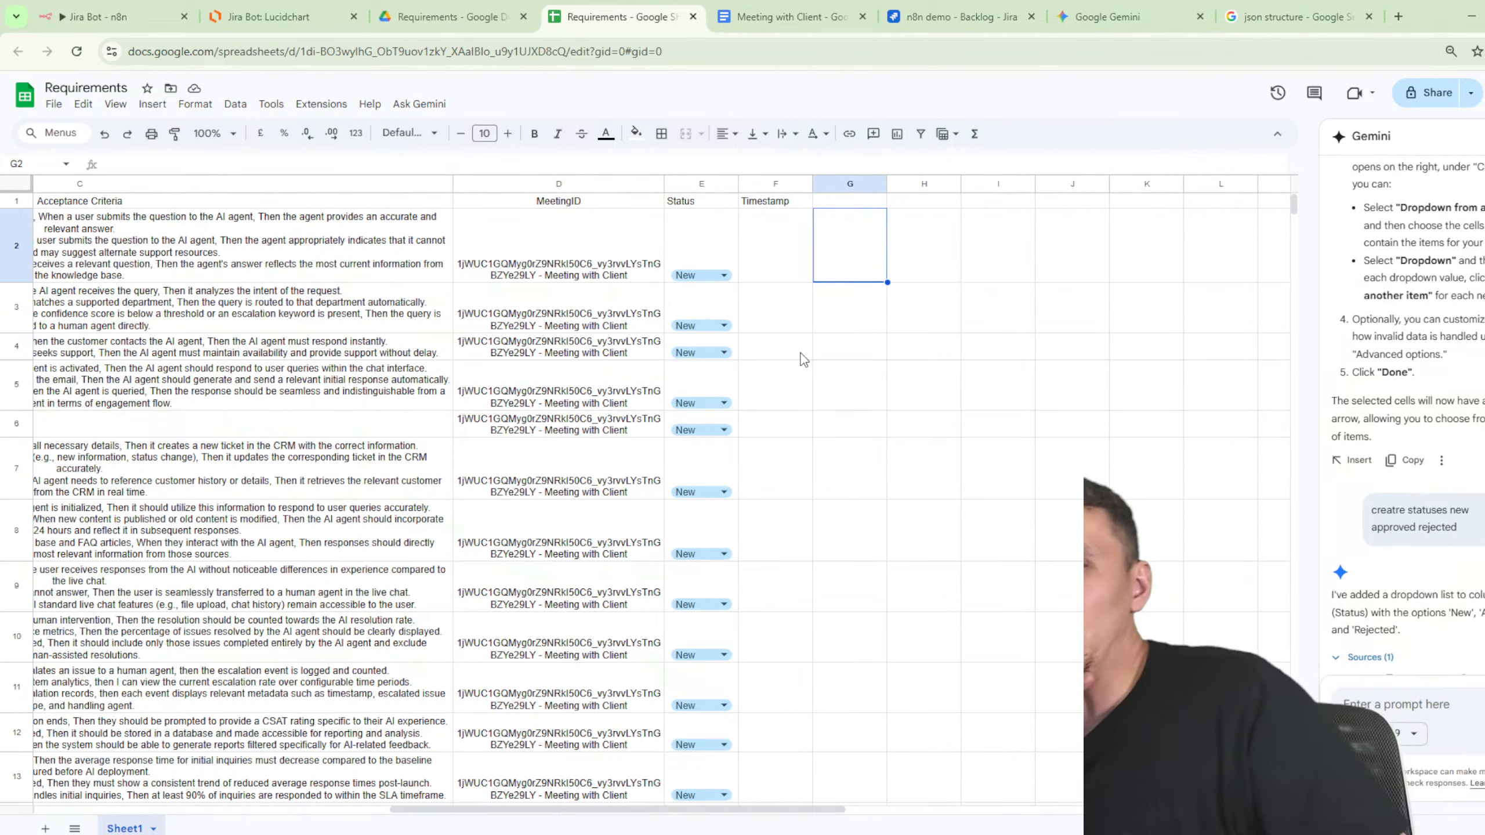
pyautogui.click(724, 275)
# - Go back to the n8n Jira Bot workflow canvas with free space and logs hidden
pyautogui.click(975, 241)
pyautogui.click(280, 17)
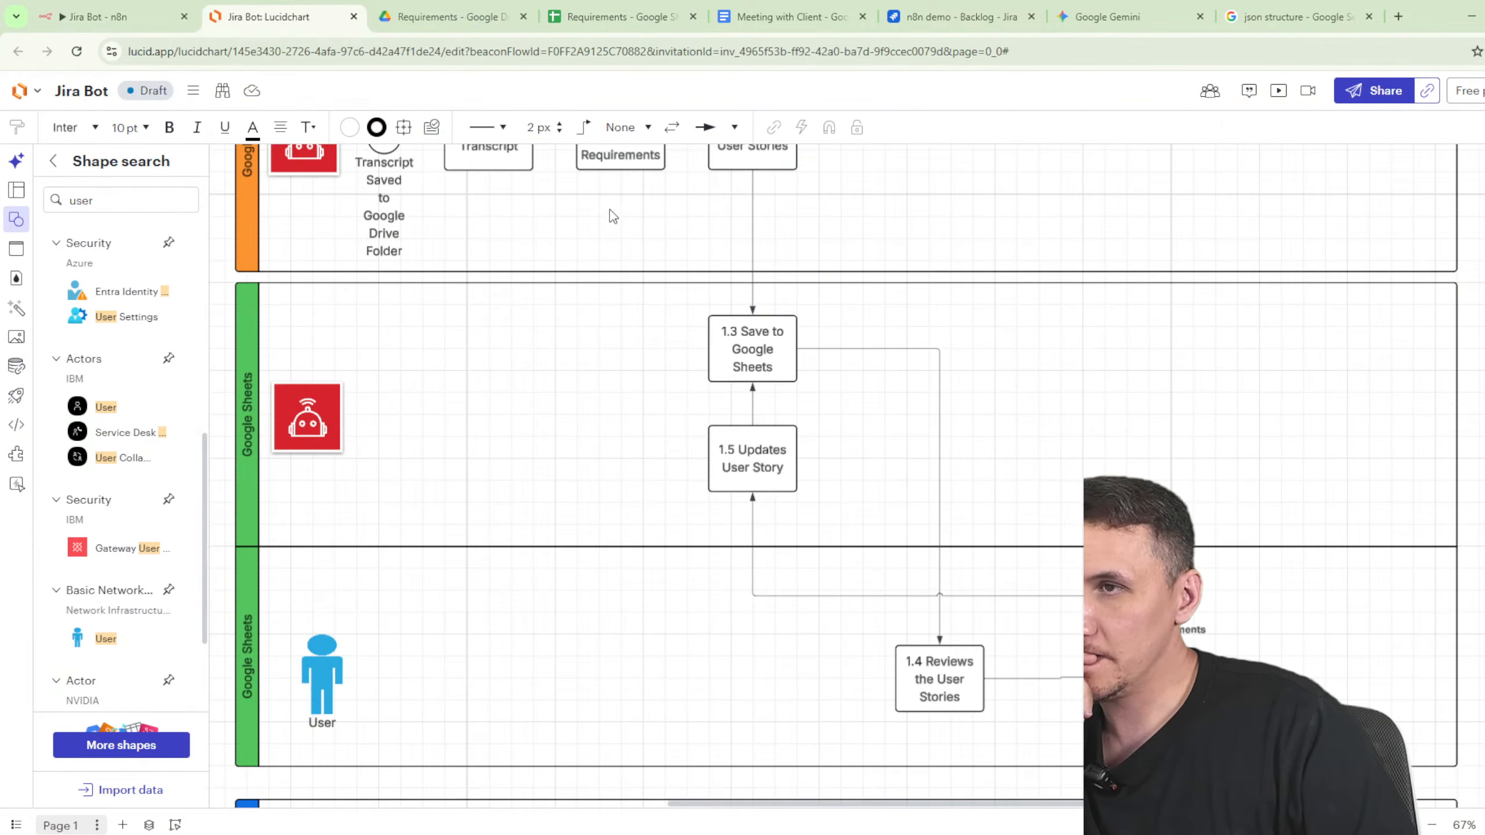
pyautogui.click(111, 16)
pyautogui.press('Escape')
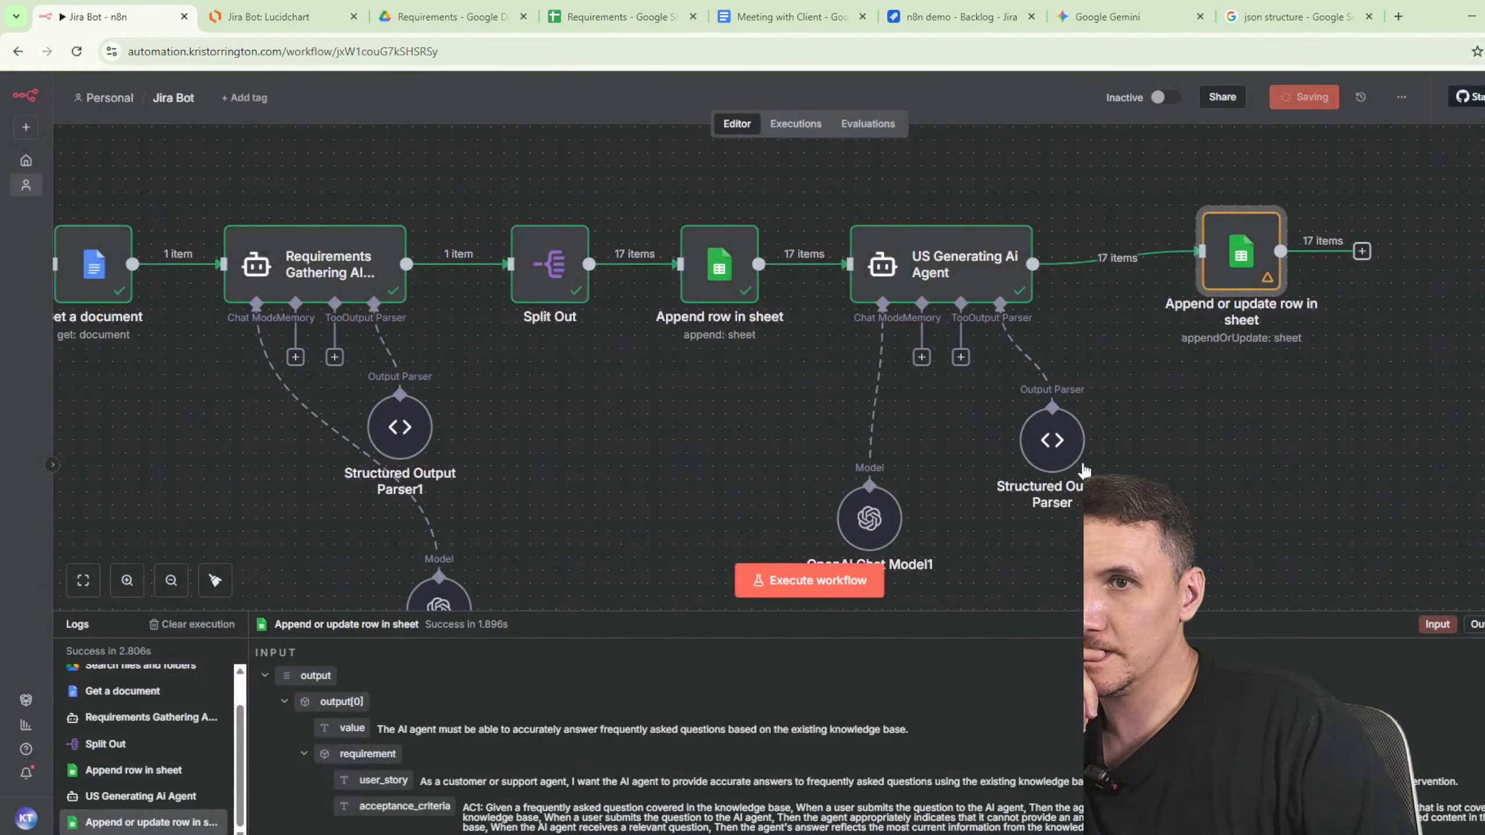
pyautogui.scroll(-3, 971, 529)
pyautogui.scroll(-2, 747, 532)
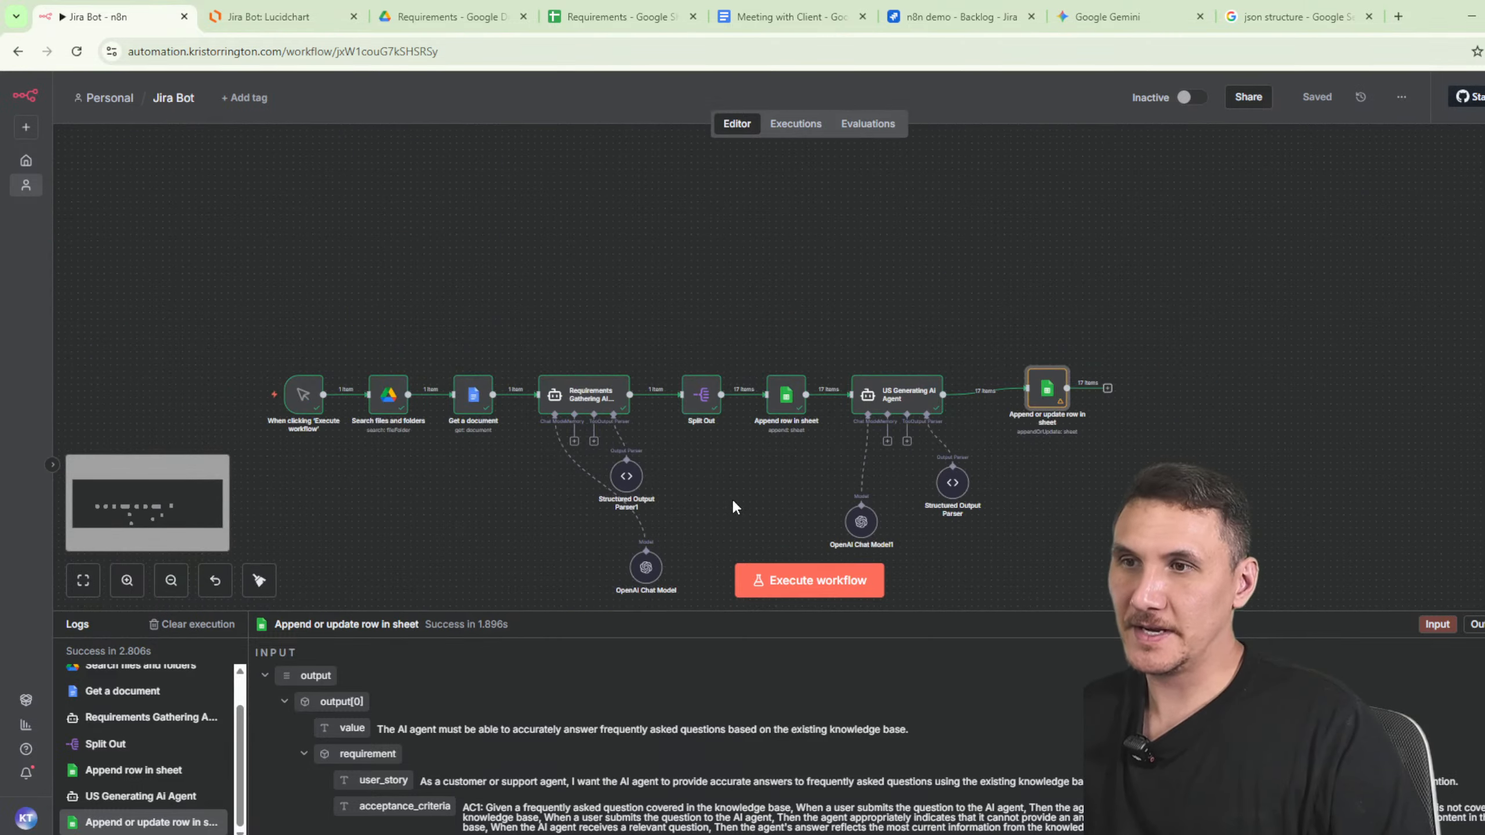
pyautogui.rightClick(731, 477)
pyautogui.moveTo(729, 477); pyautogui.dragTo(739, 255)
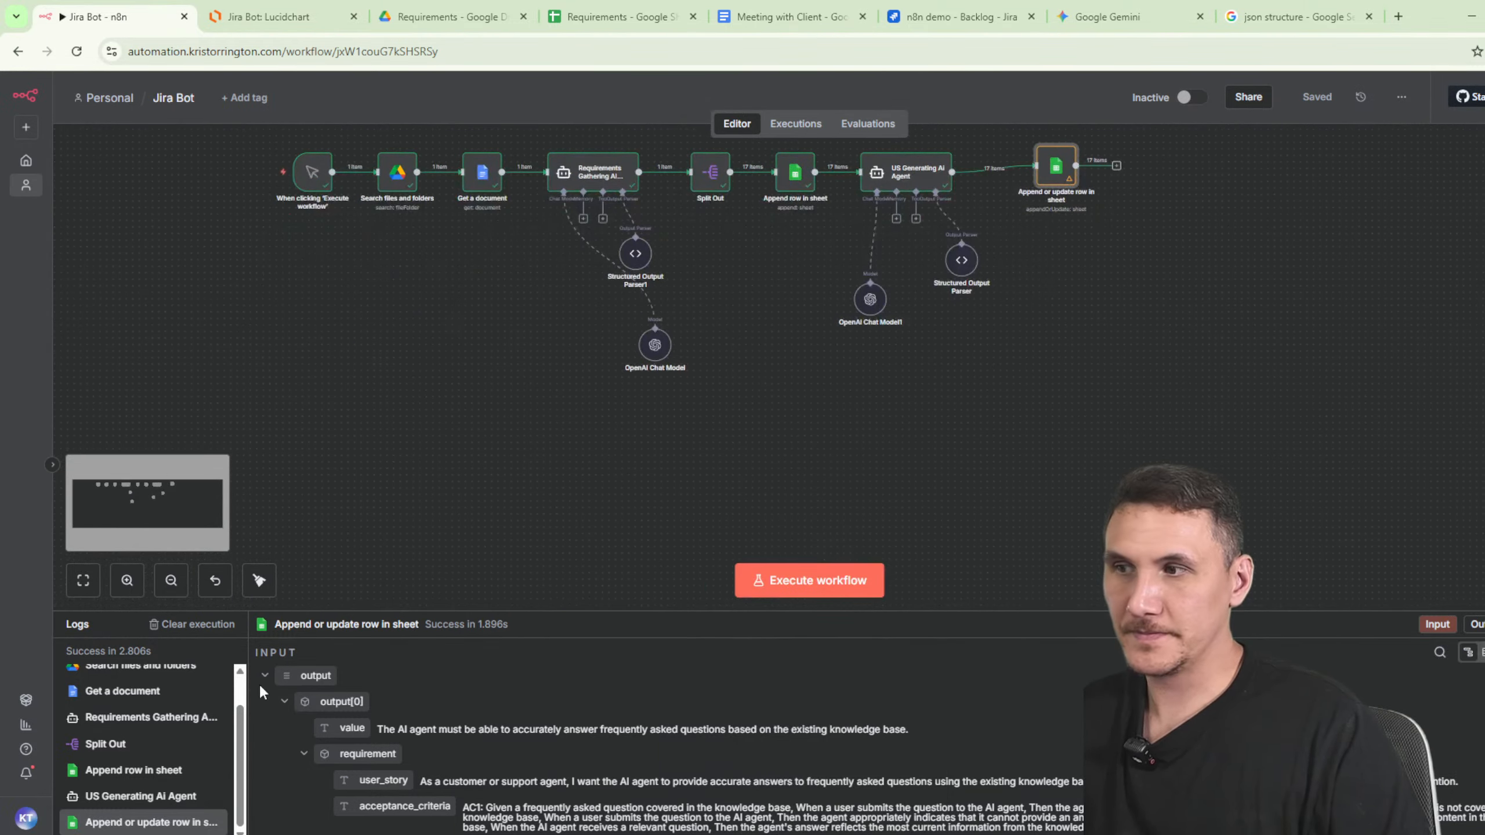
pyautogui.press('l')
pyautogui.scroll(3, 515, 601)
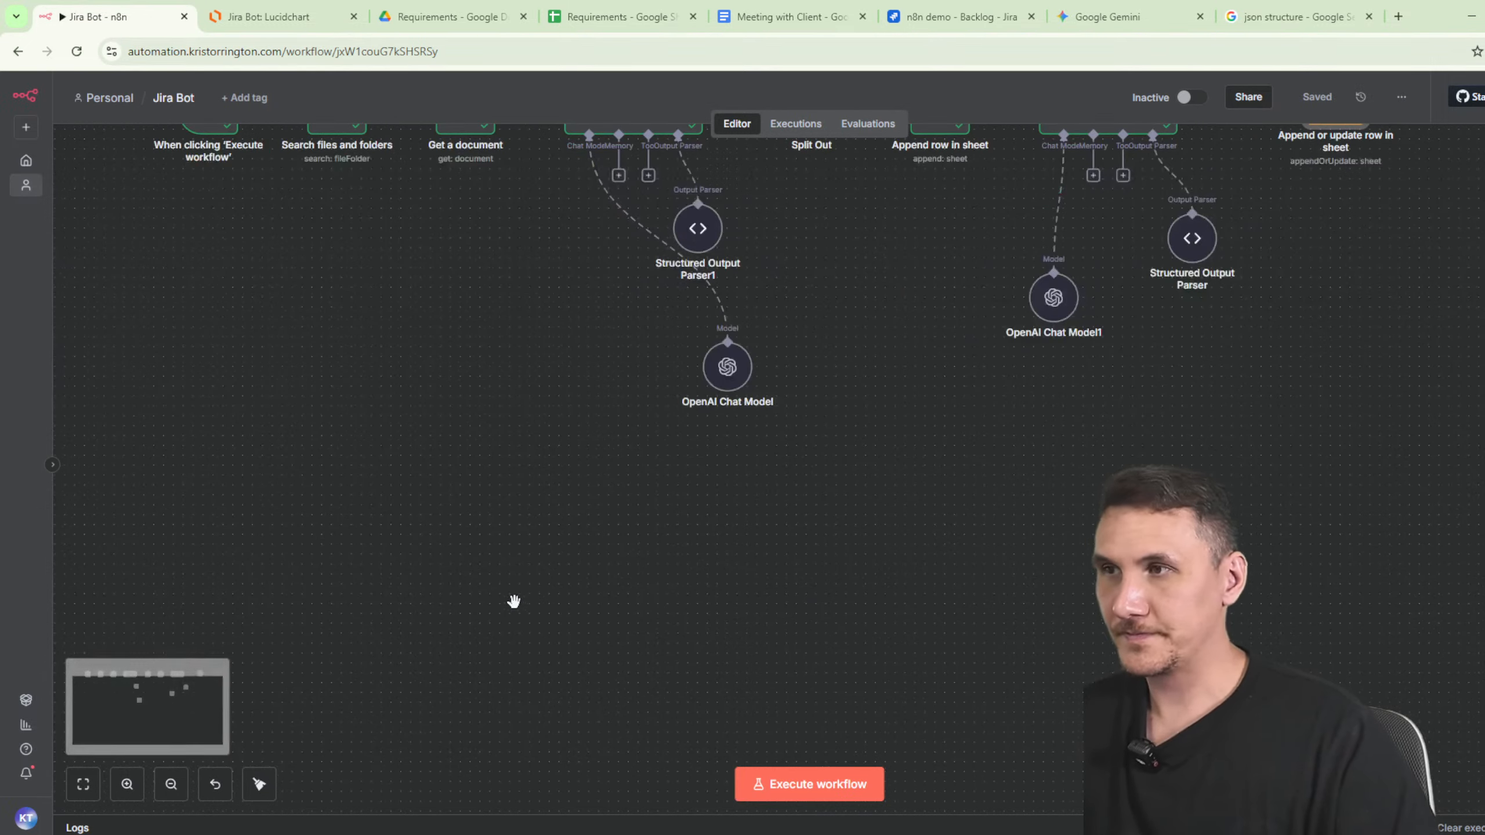
# - Add a Google Sheets trigger that fires on updated rows
pyautogui.press('Tab')
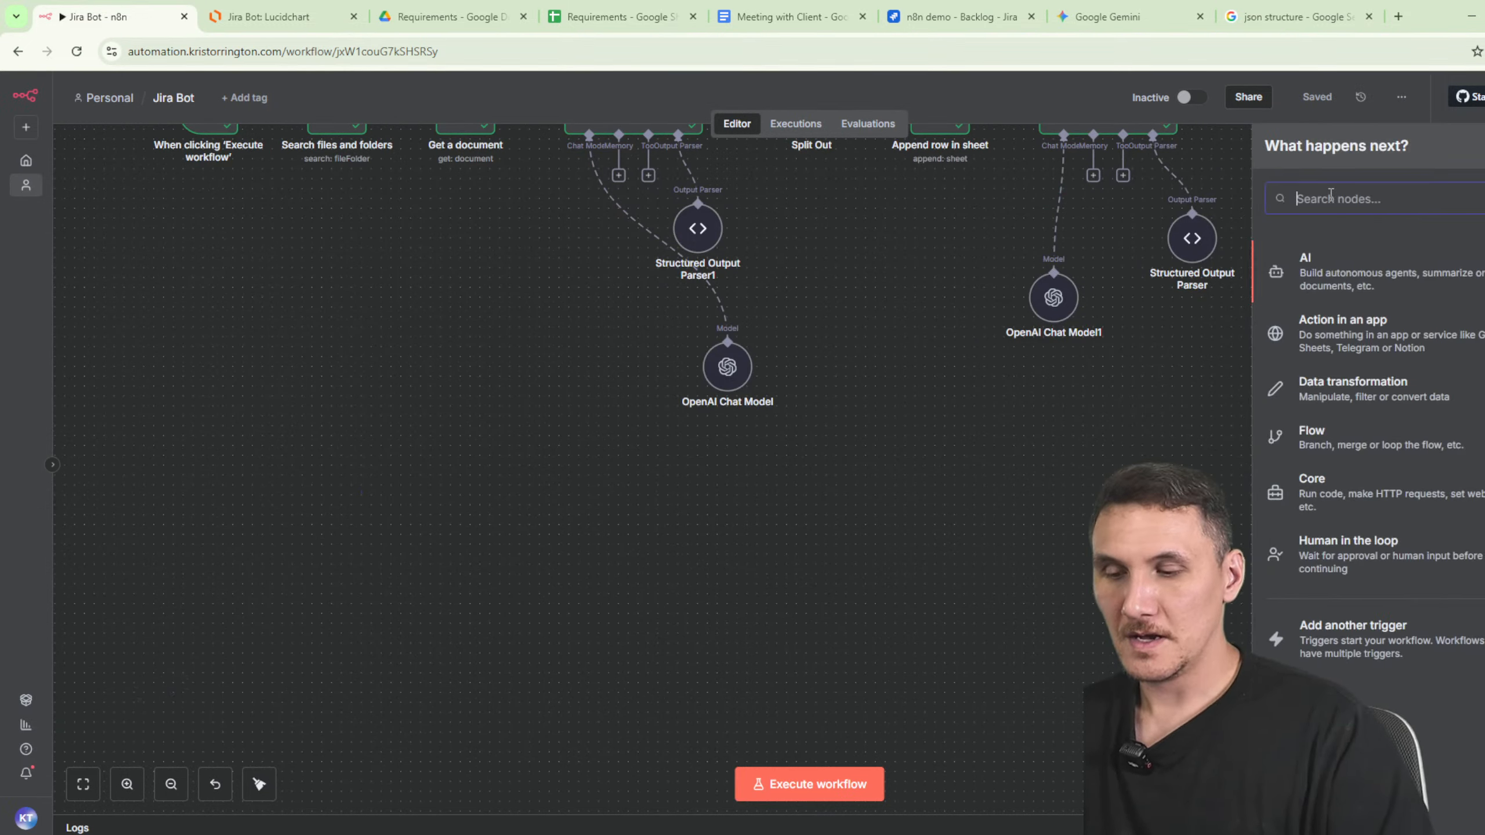
pyautogui.write('sheet')
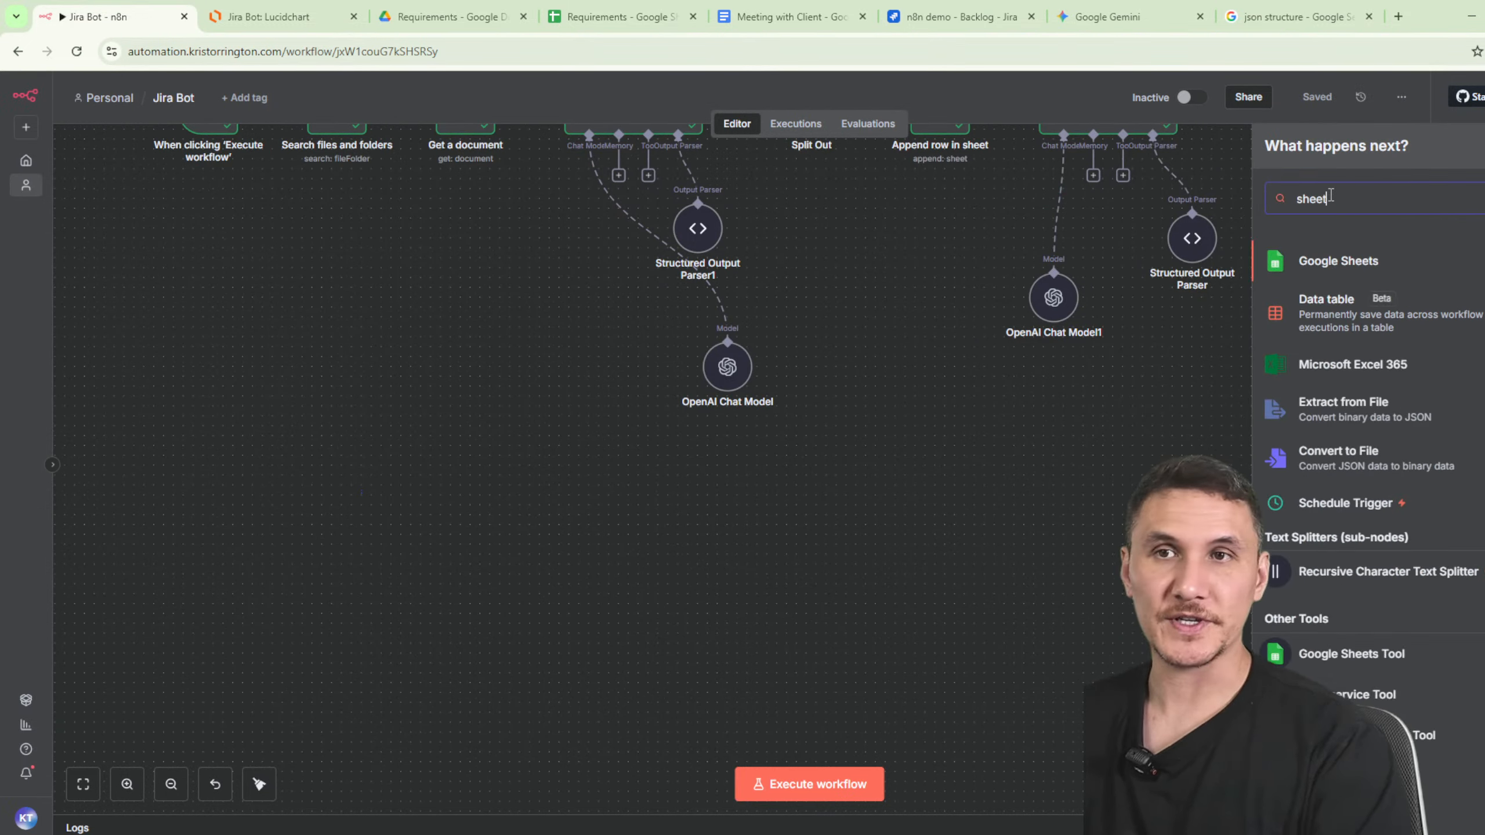
pyautogui.click(1308, 275)
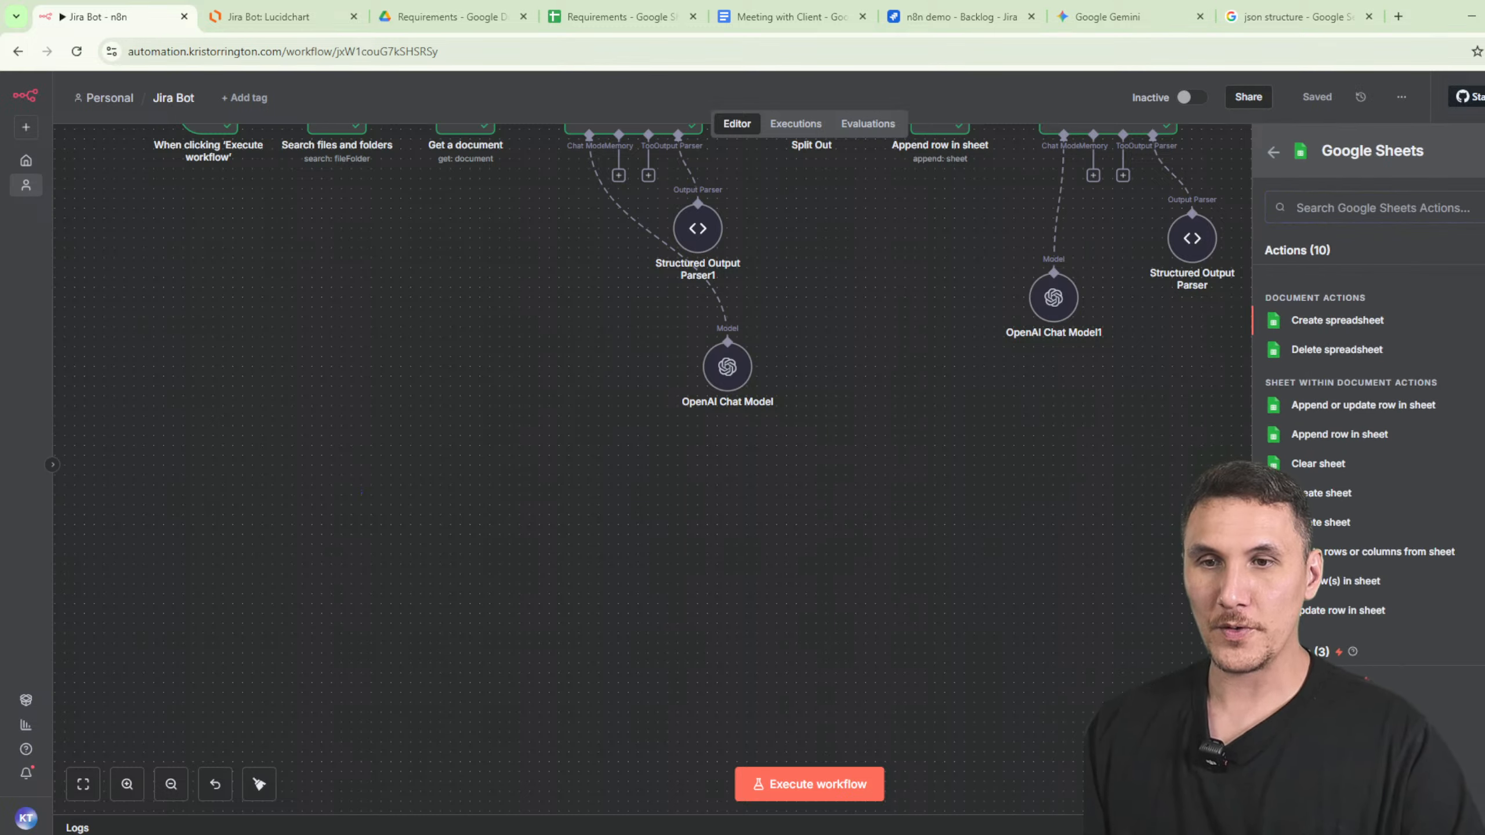
pyautogui.click(1327, 715)
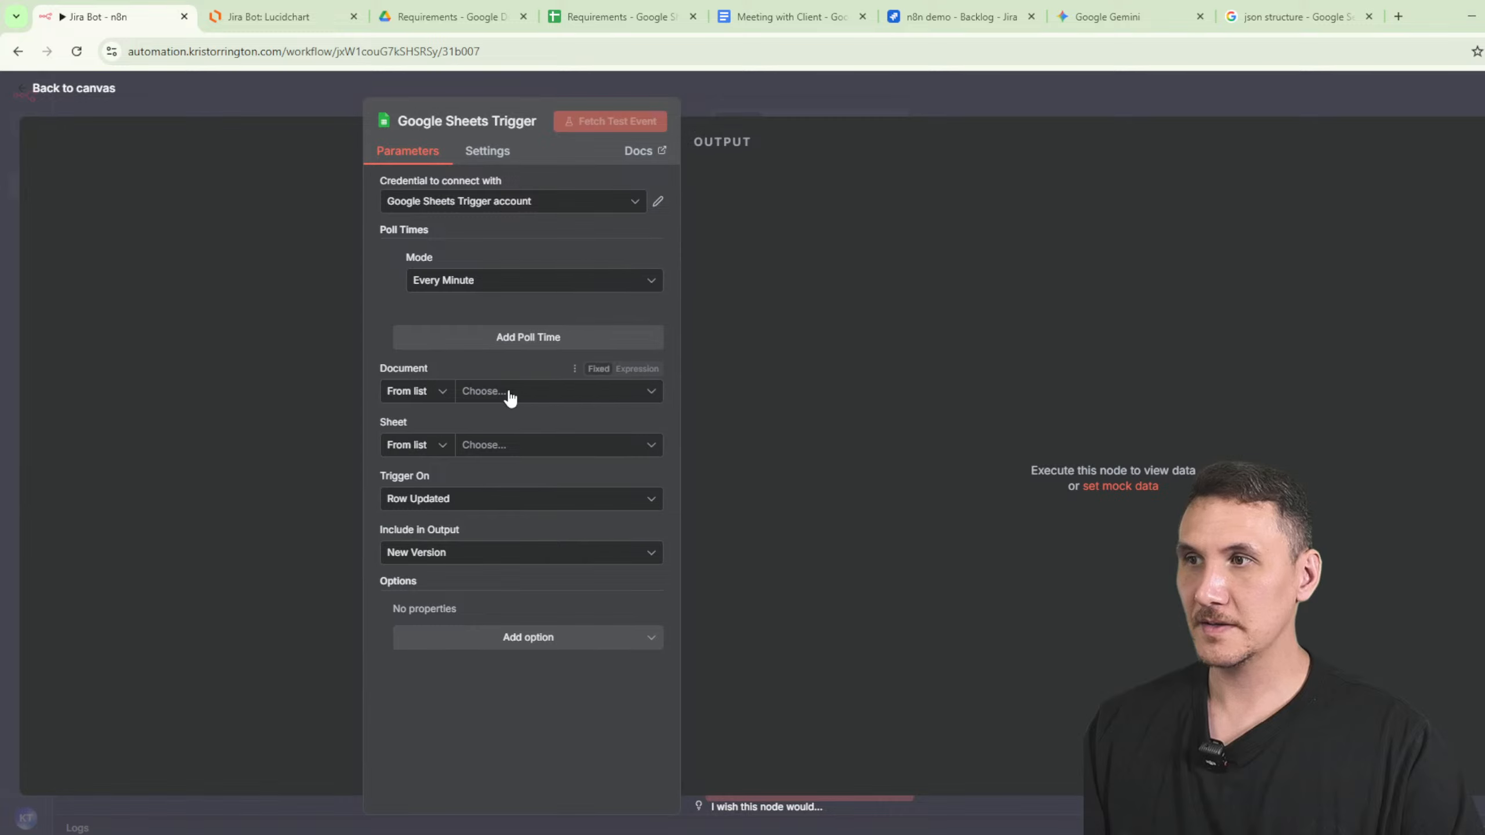
# - Point the trigger at Requirements Sheet1 on Row Updated, outputting New Version
pyautogui.click(509, 393)
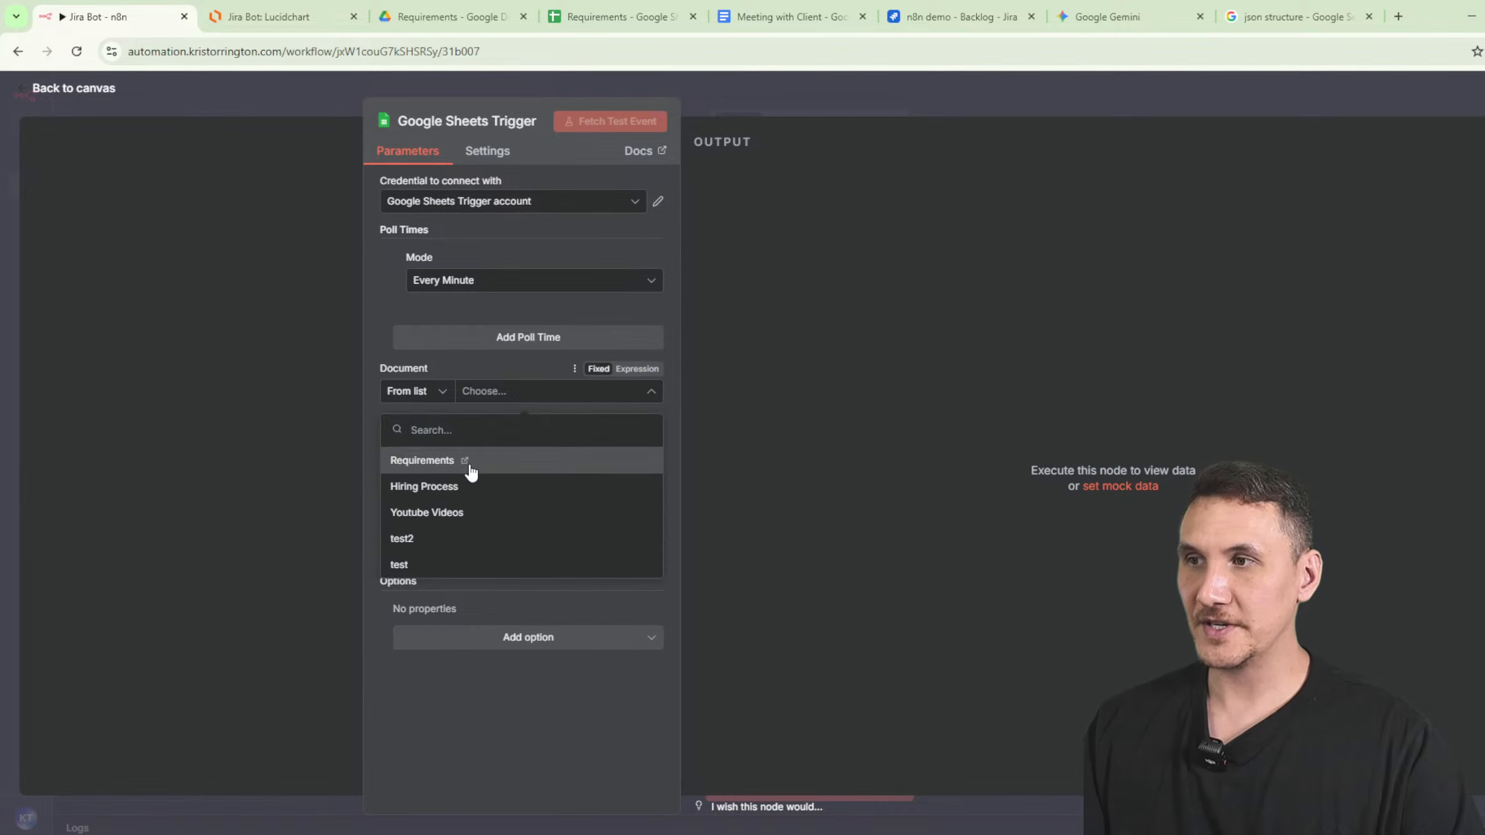
pyautogui.click(468, 466)
pyautogui.click(516, 447)
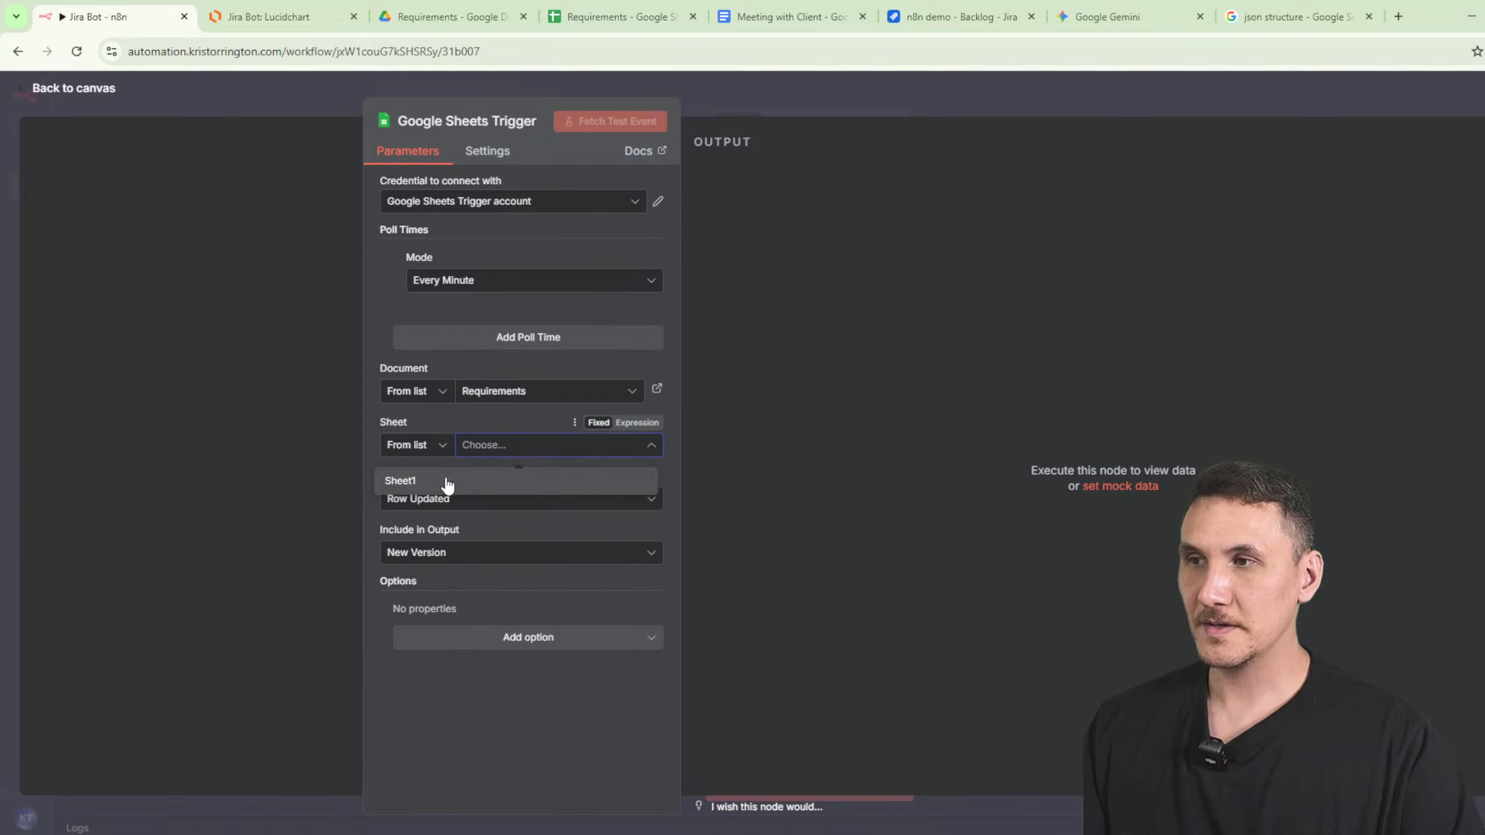
pyautogui.click(448, 483)
pyautogui.click(468, 501)
pyautogui.click(492, 504)
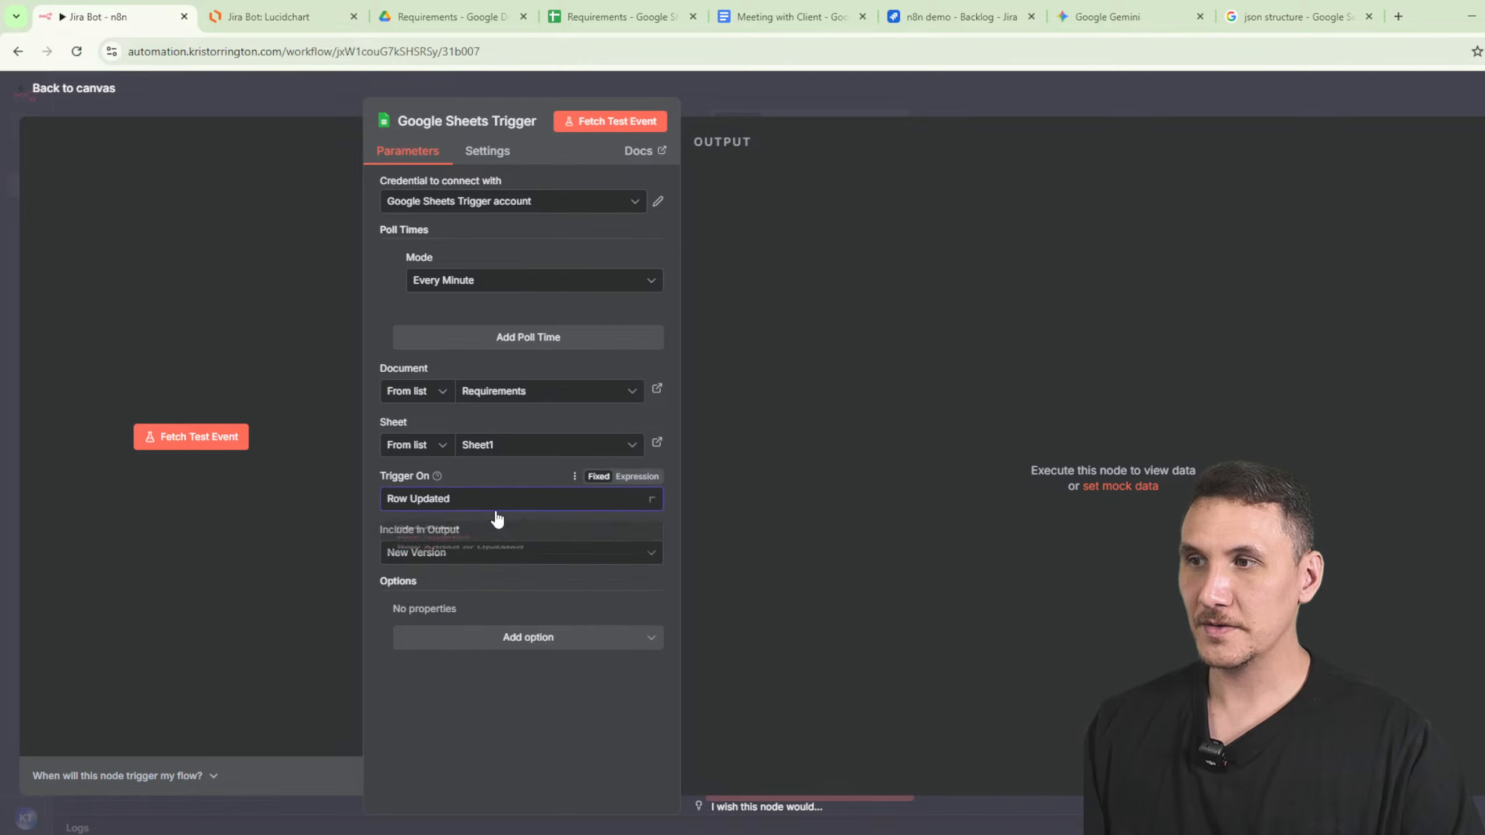
pyautogui.click(476, 555)
pyautogui.click(468, 594)
# - Add a Columns to Watch option limited to the Status column
pyautogui.click(528, 637)
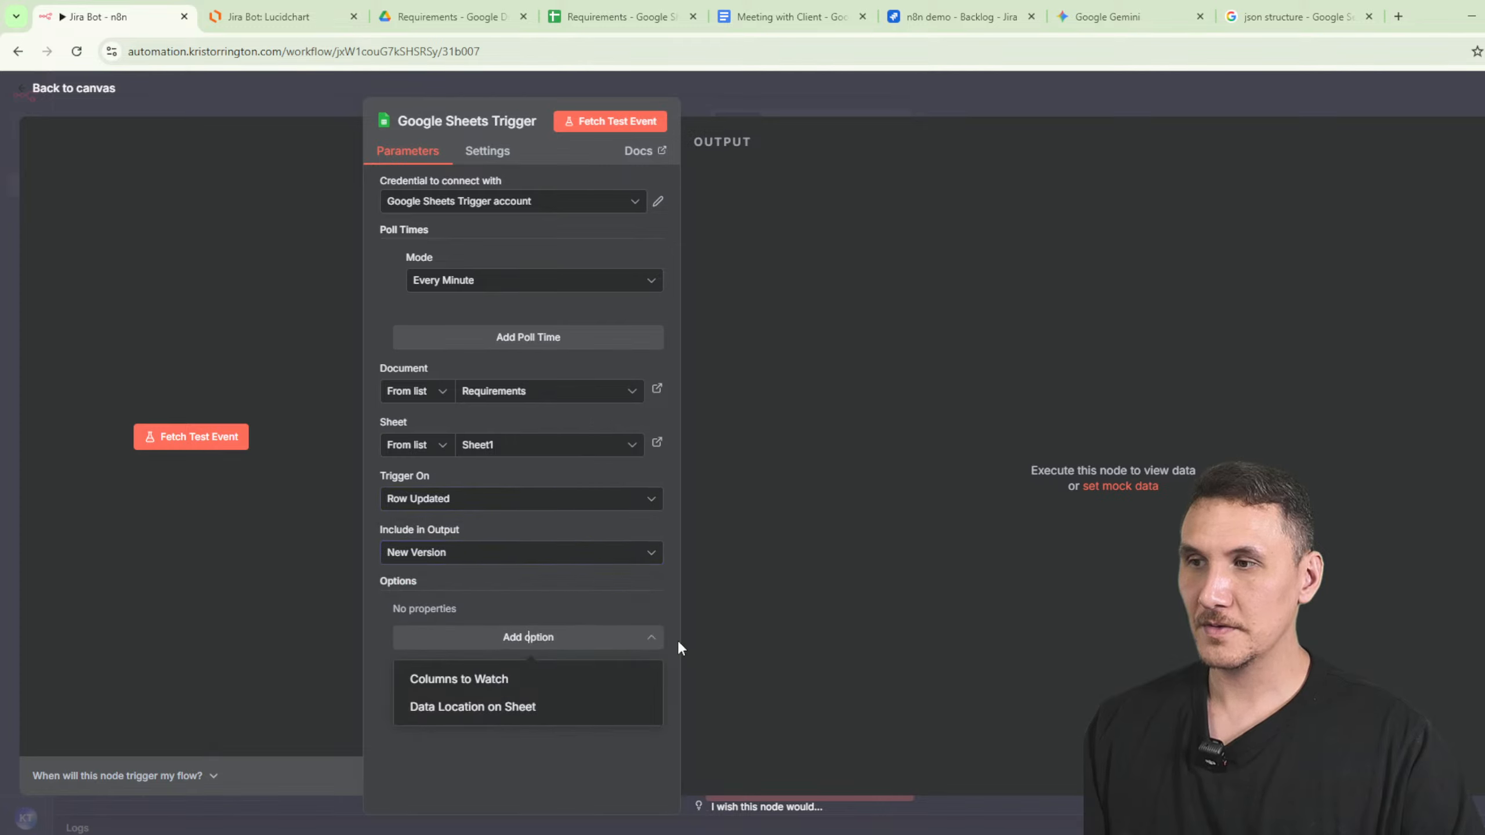
pyautogui.click(555, 678)
pyautogui.click(507, 633)
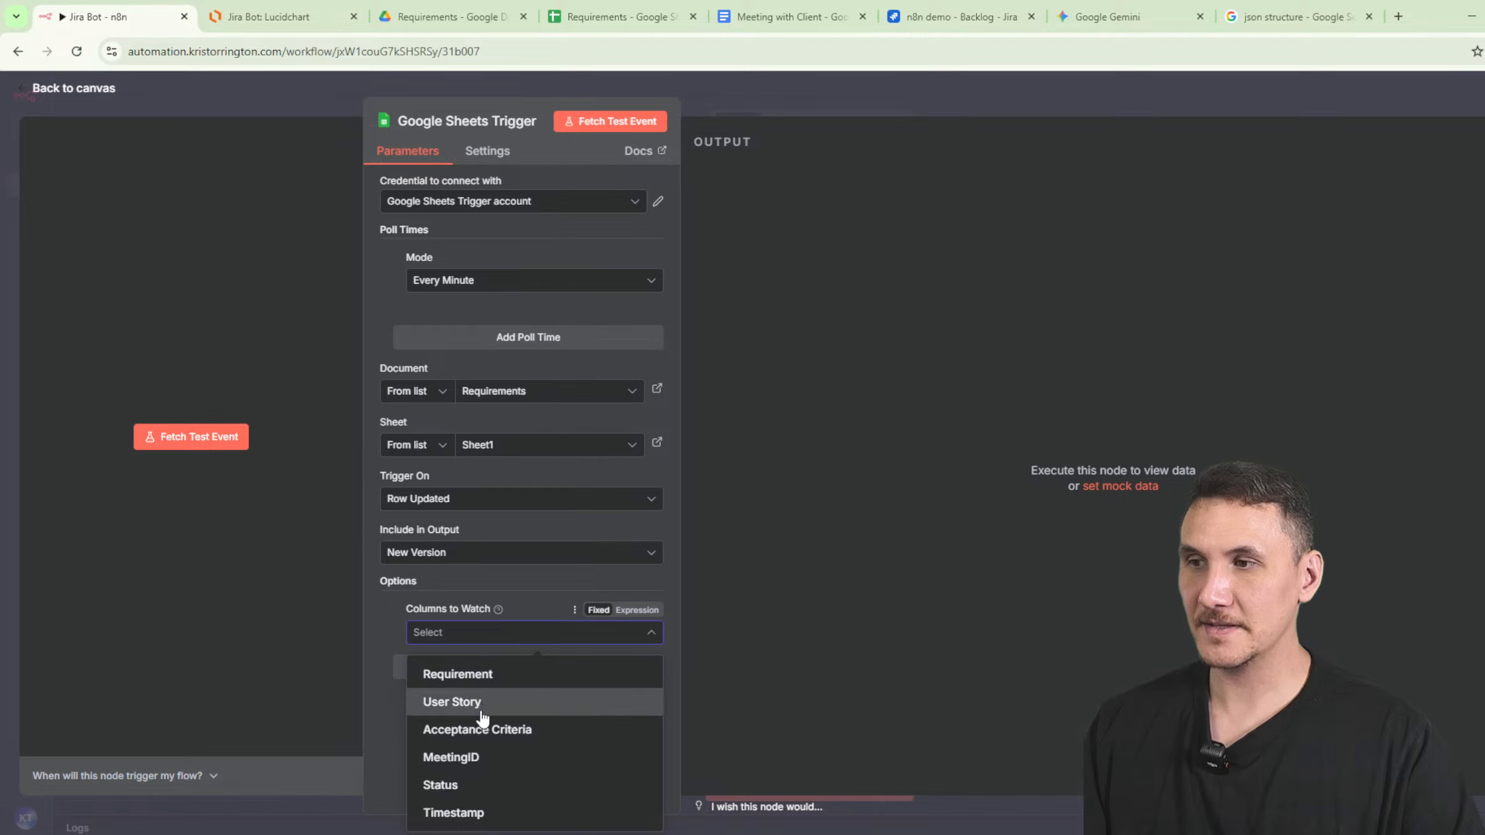
pyautogui.click(486, 787)
pyautogui.click(406, 721)
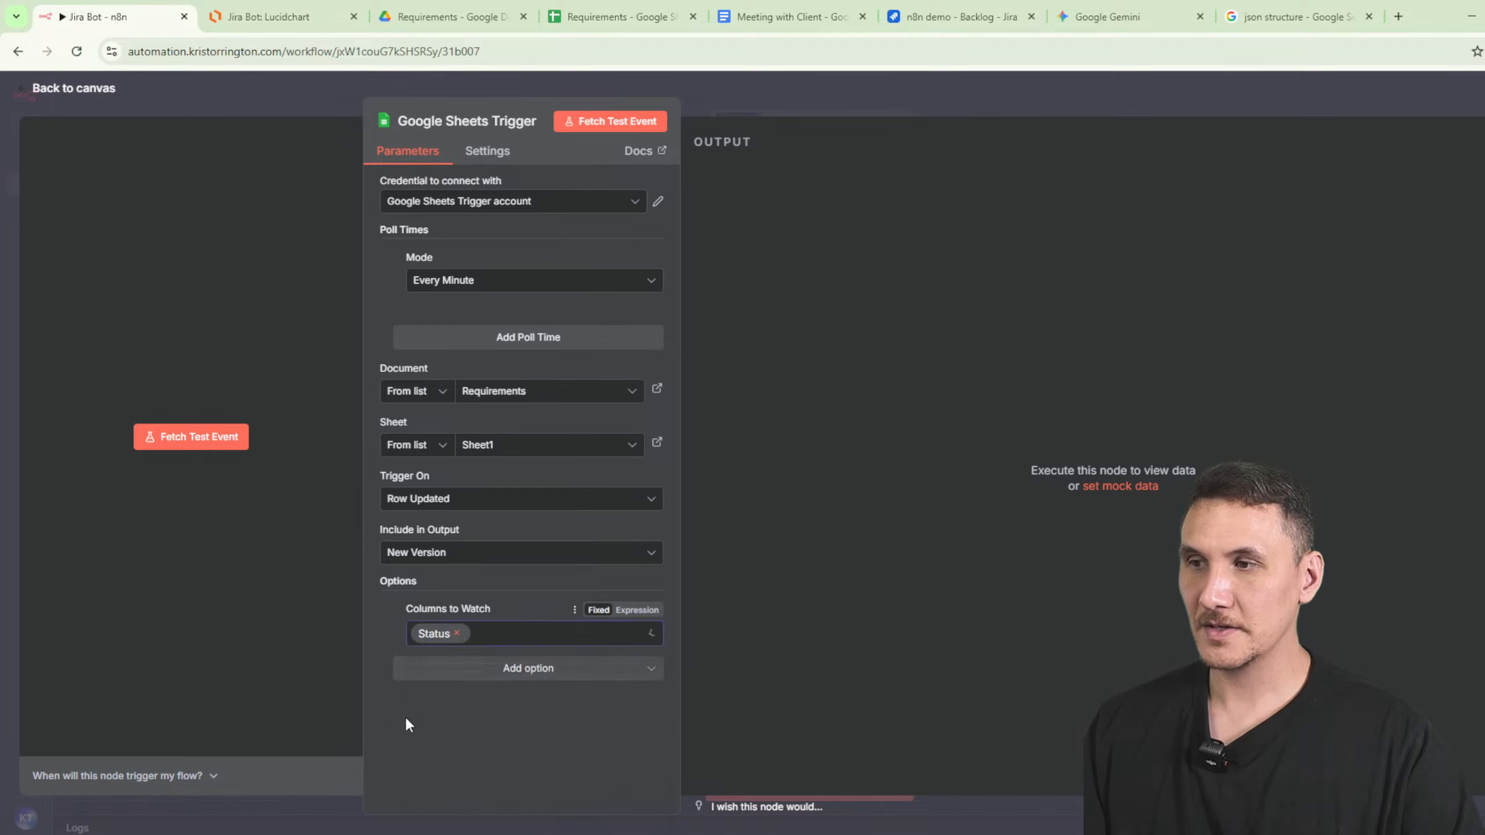
pyautogui.click(500, 679)
pyautogui.click(564, 738)
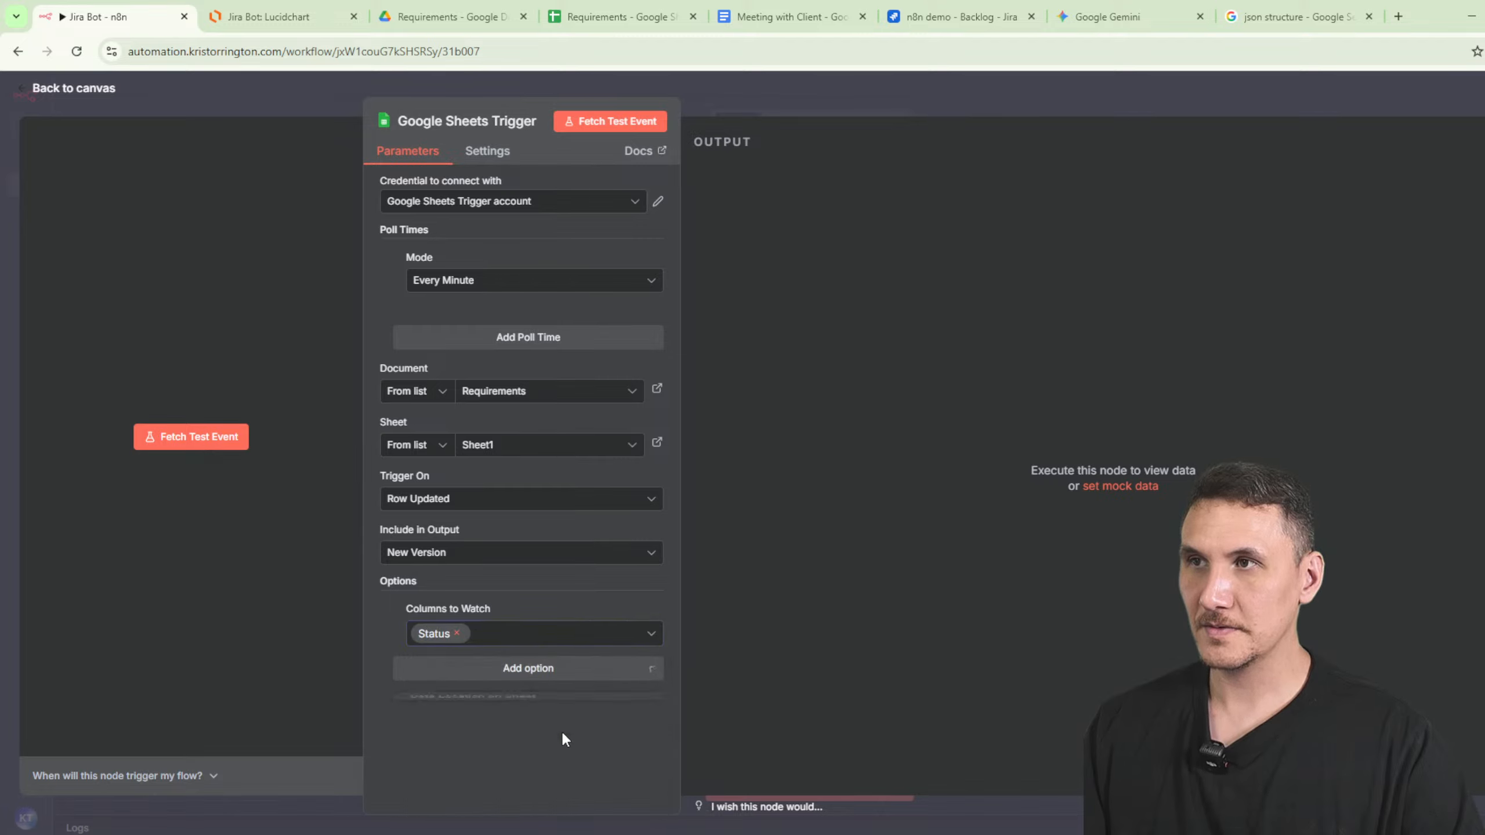
# - Fetch a test event returning 18 rows, keeping New Version output
pyautogui.click(602, 130)
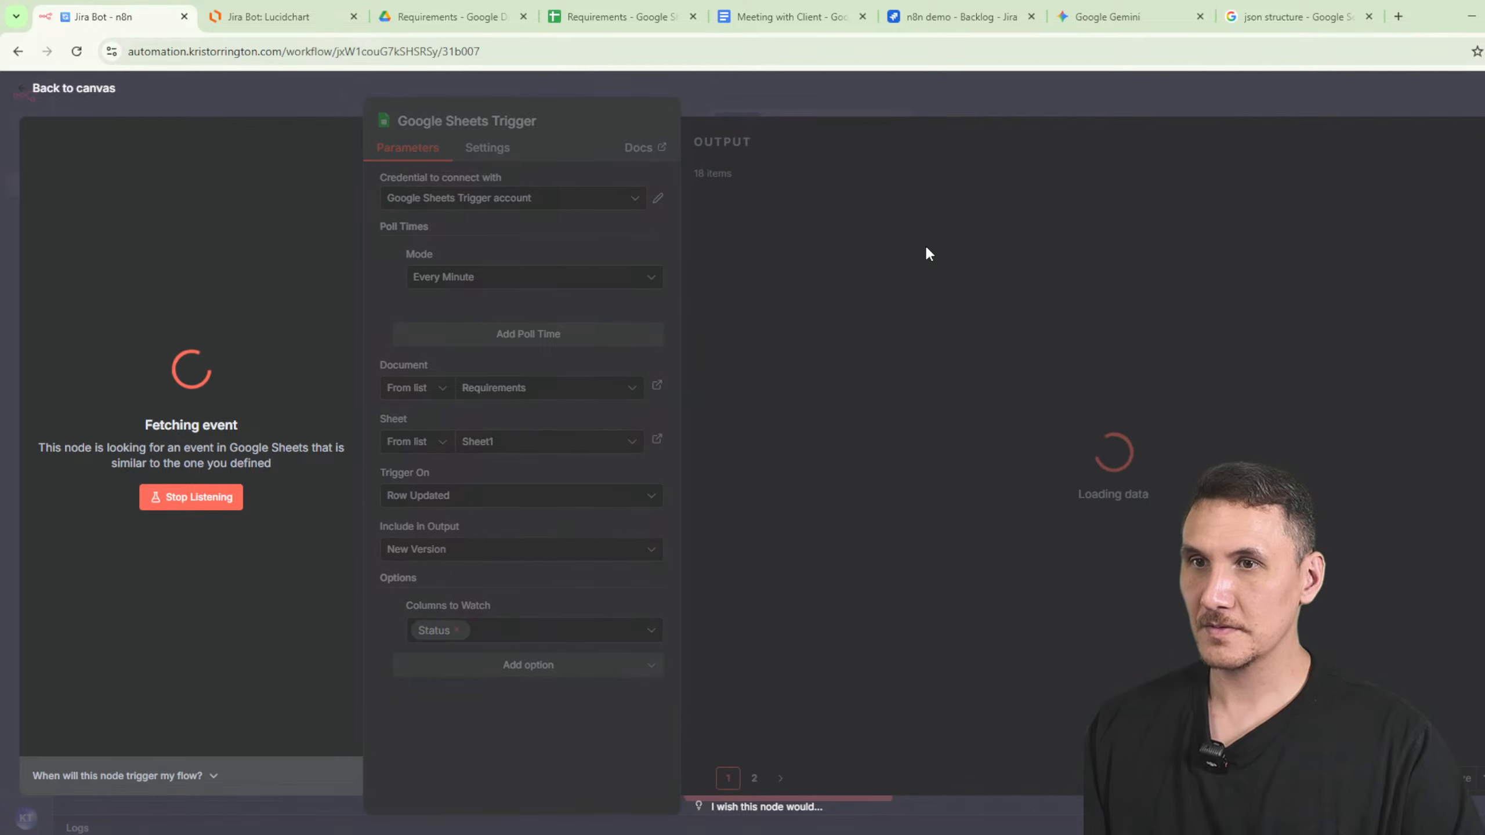
pyautogui.scroll(-15, 927, 247)
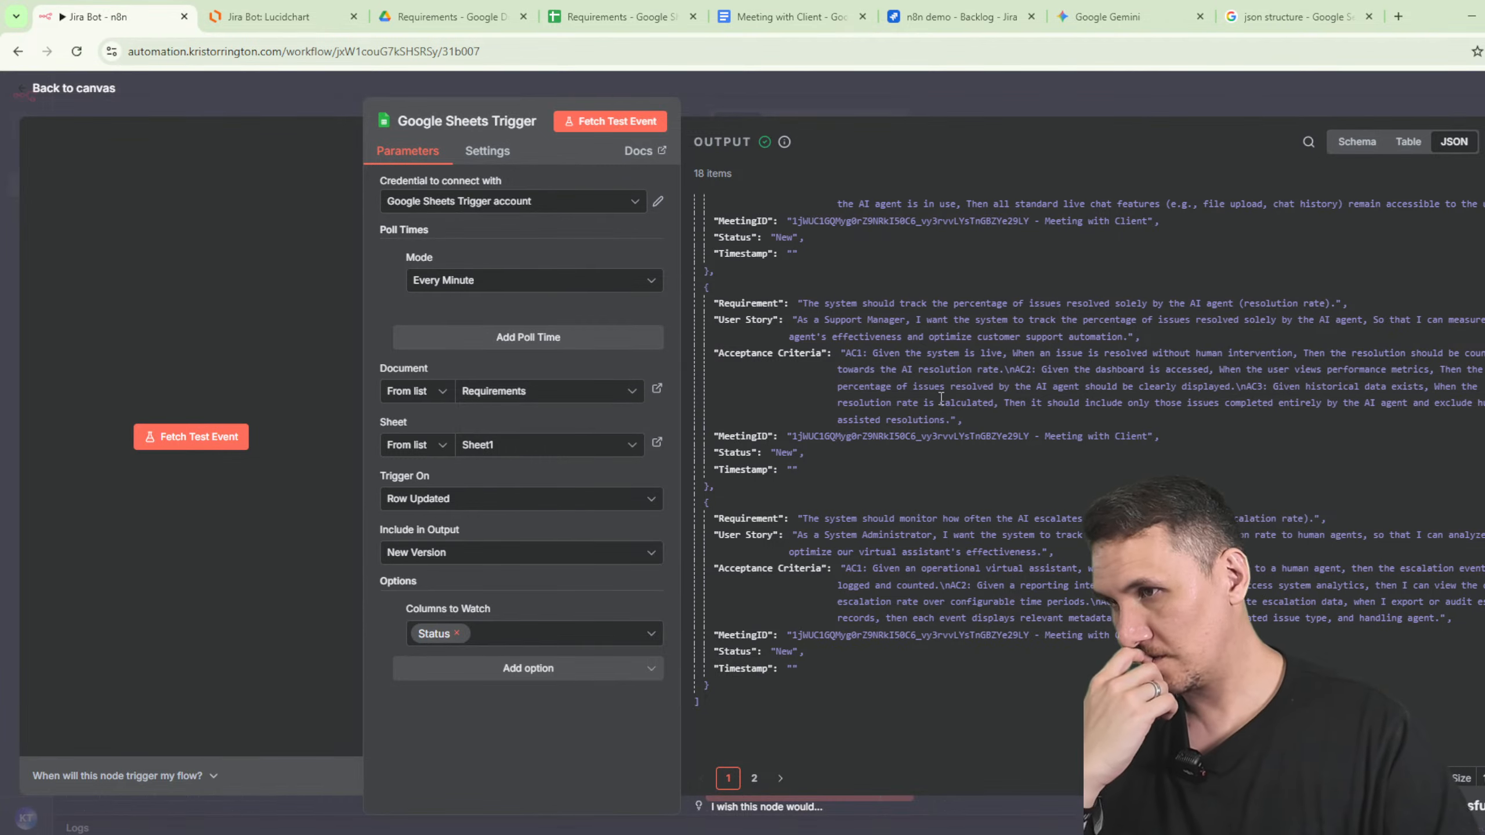
pyautogui.click(507, 563)
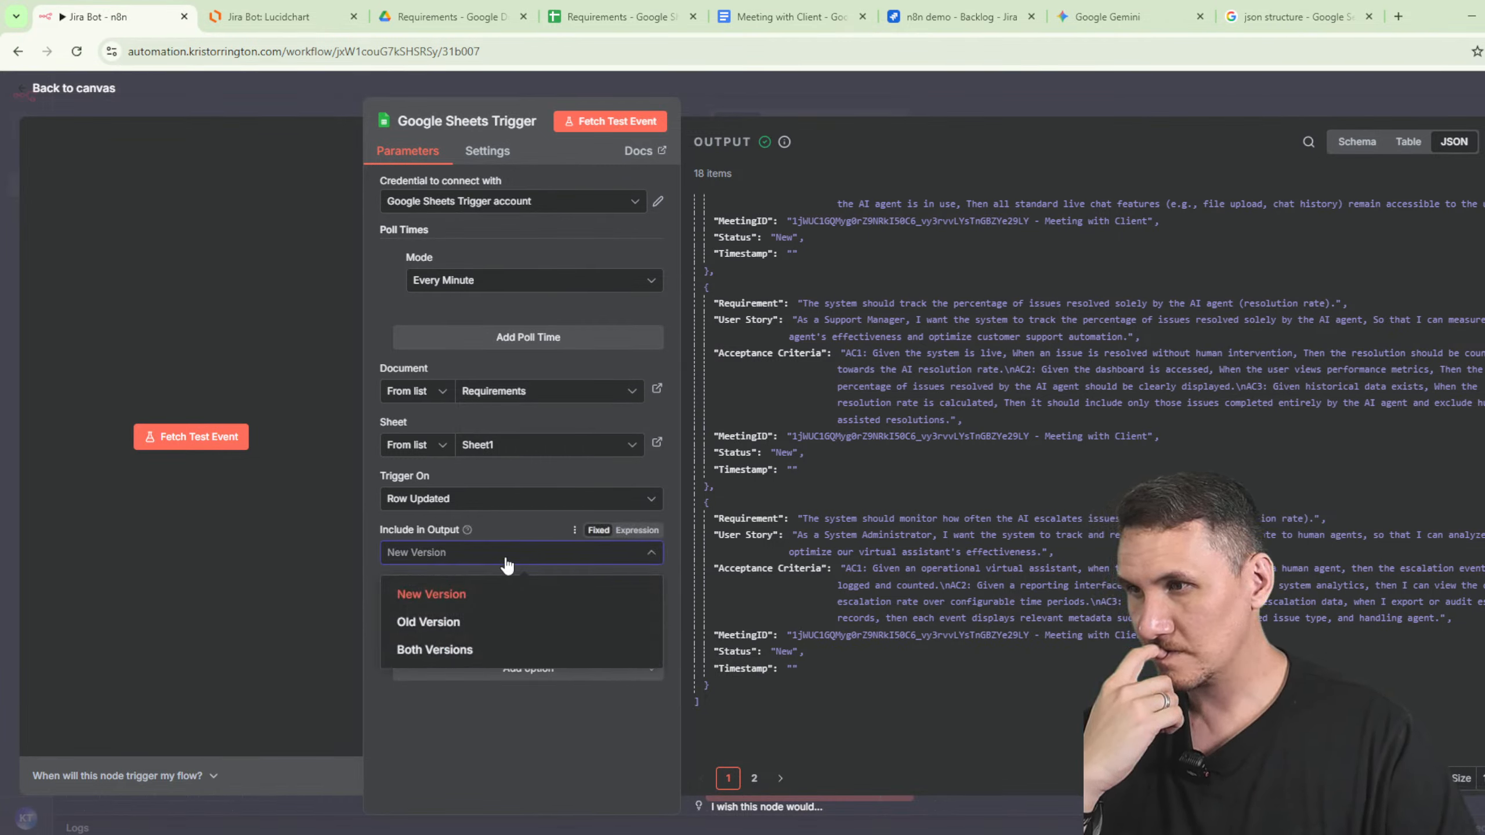
pyautogui.click(507, 561)
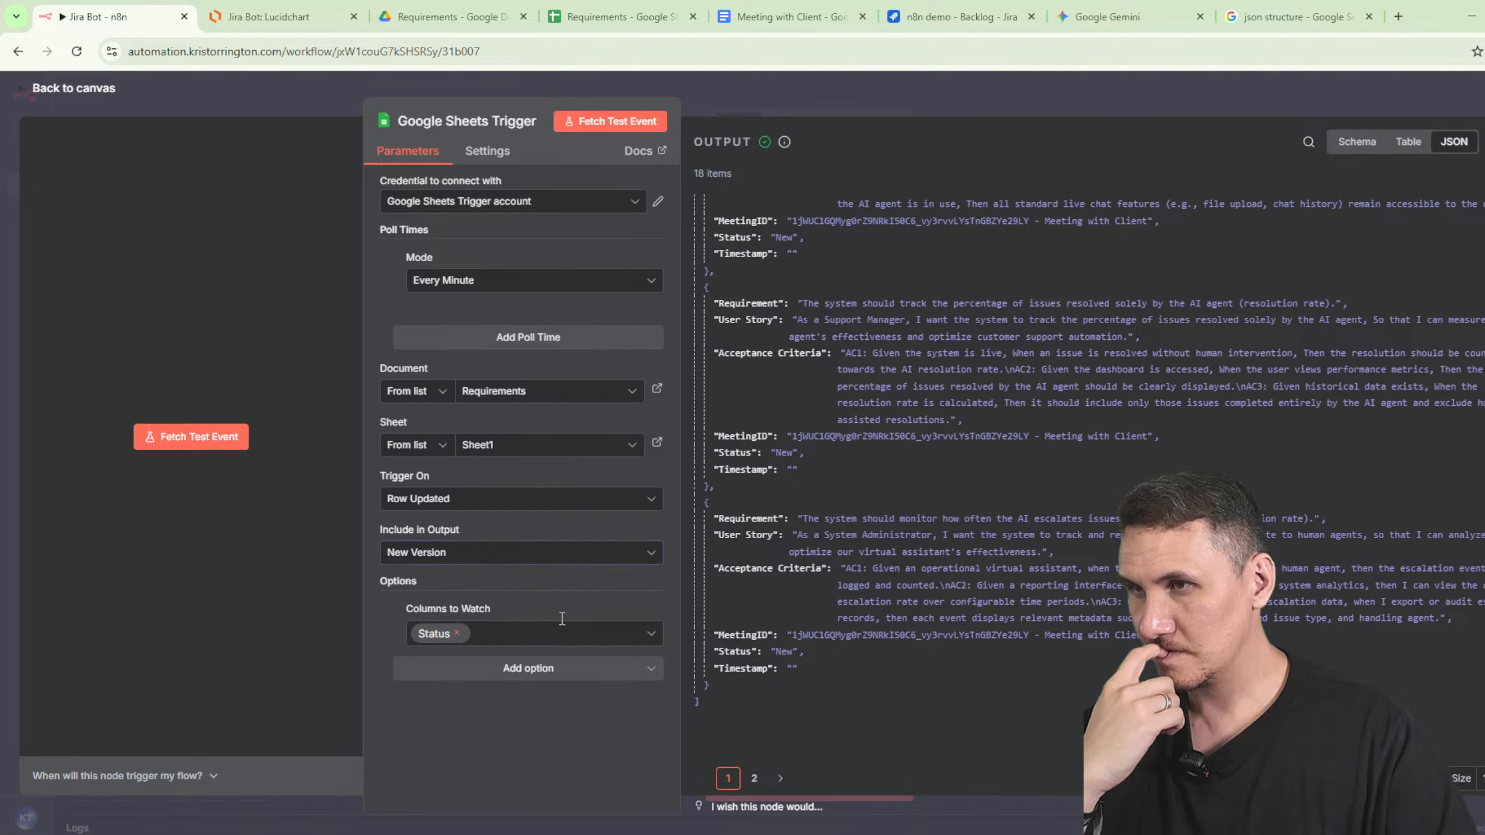
pyautogui.click(602, 122)
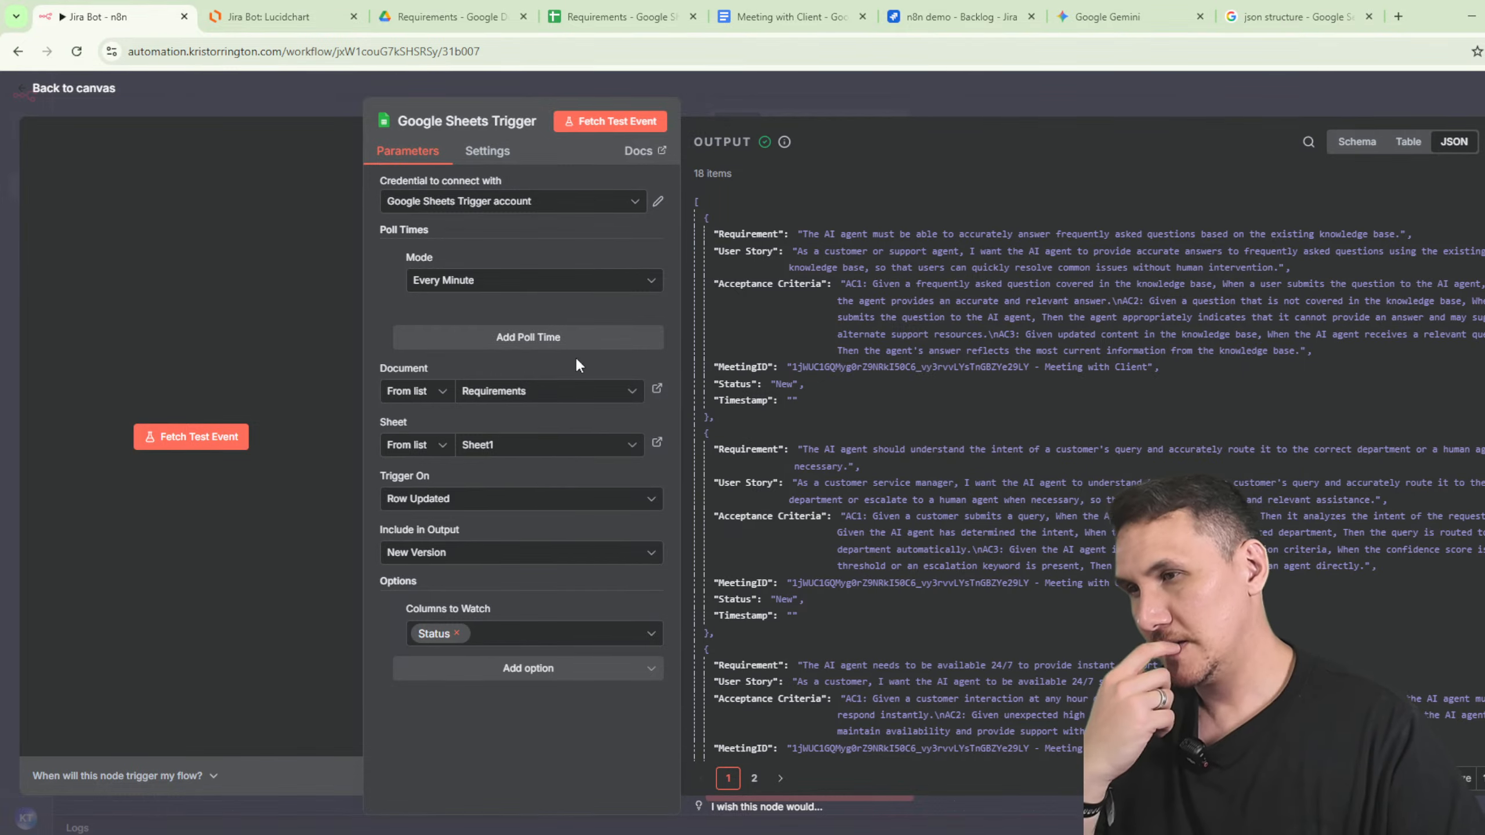
pyautogui.scroll(-10, 809, 201)
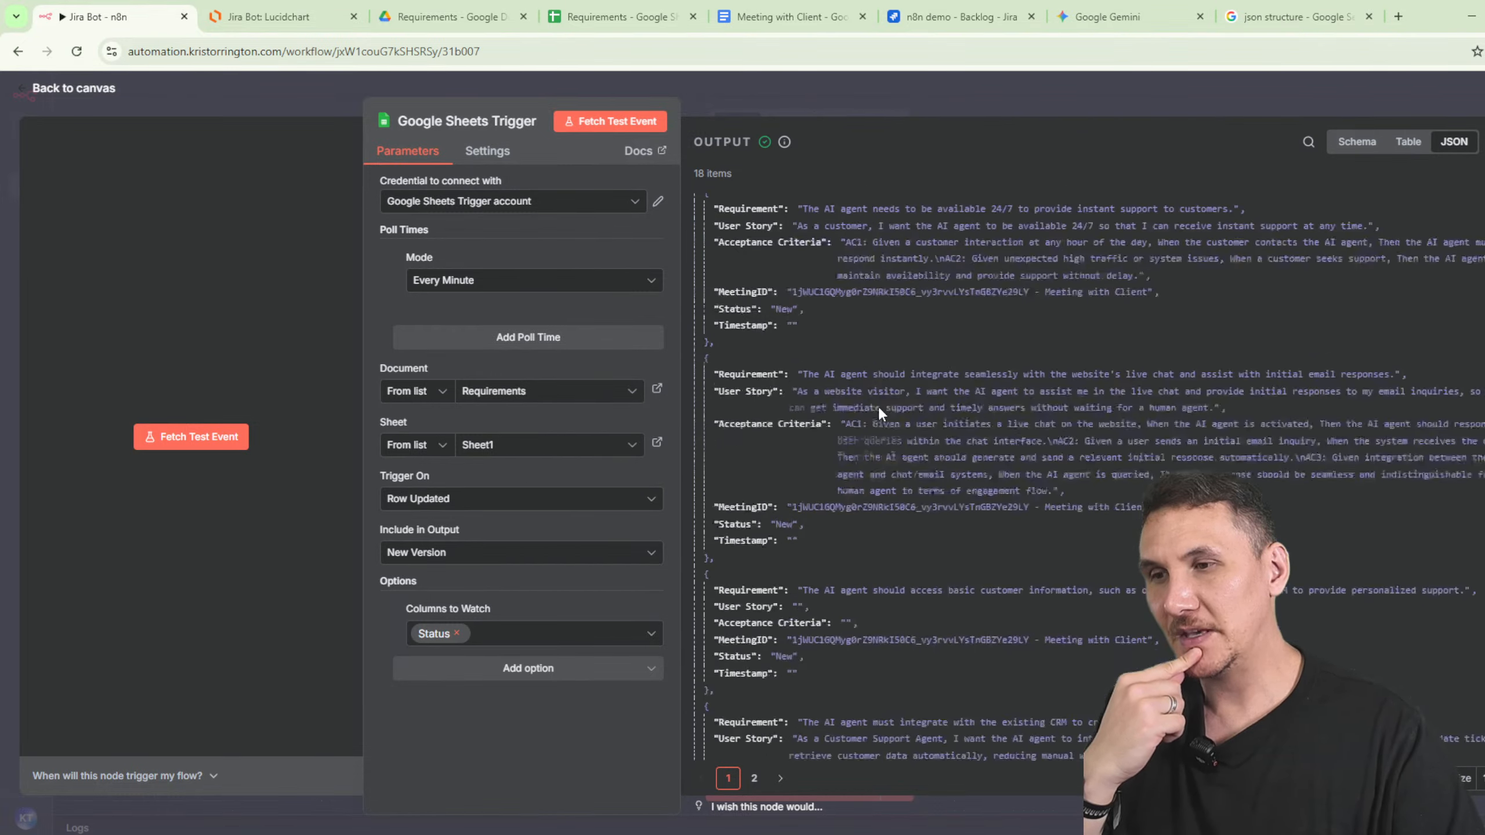
pyautogui.press('Escape')
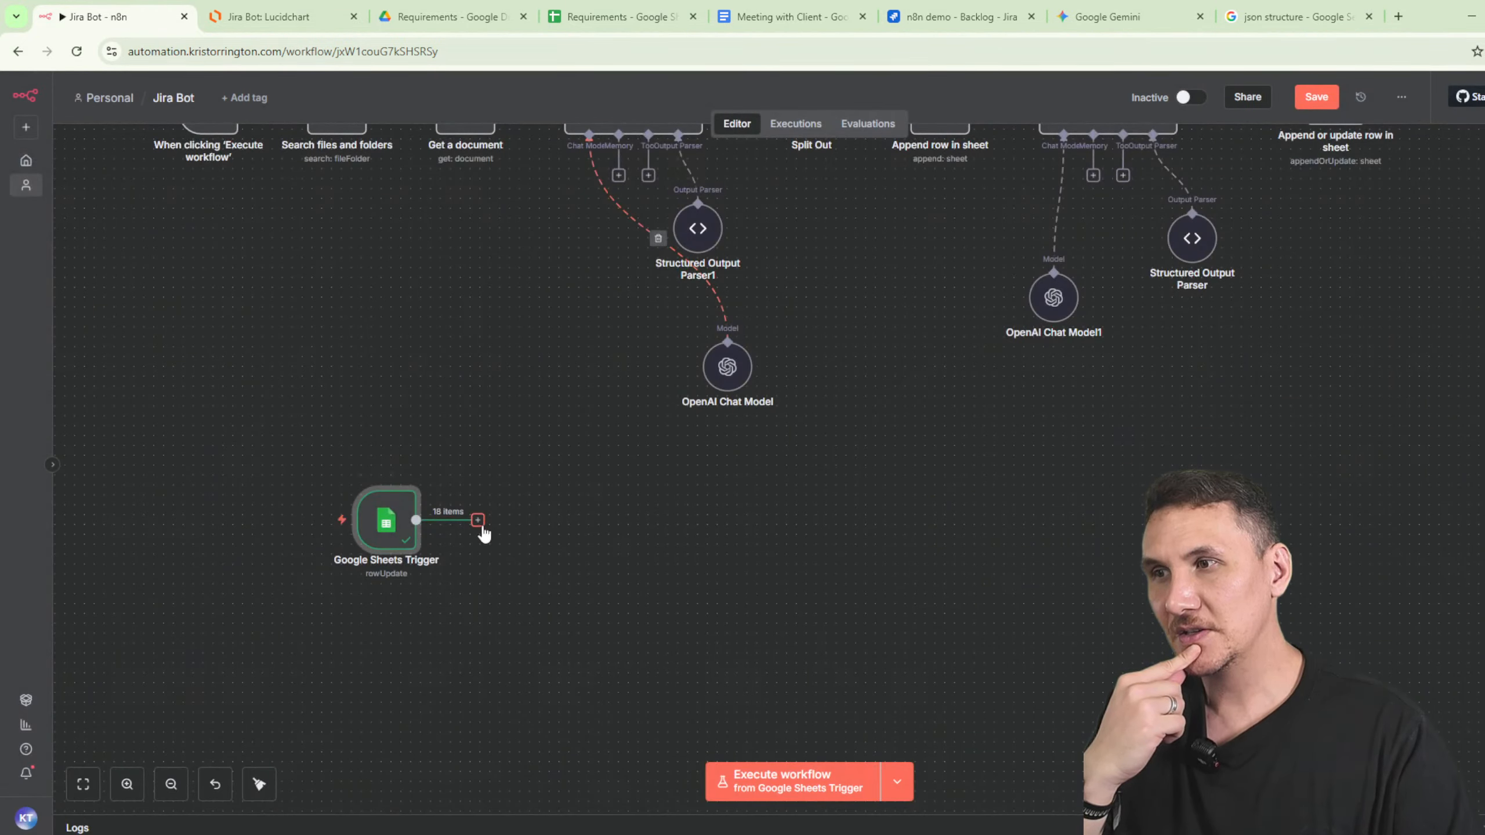
# - Reopen the Google Sheets Trigger and confirm it still fires on Row Updated
pyautogui.click(477, 520)
pyautogui.doubleClick(397, 517)
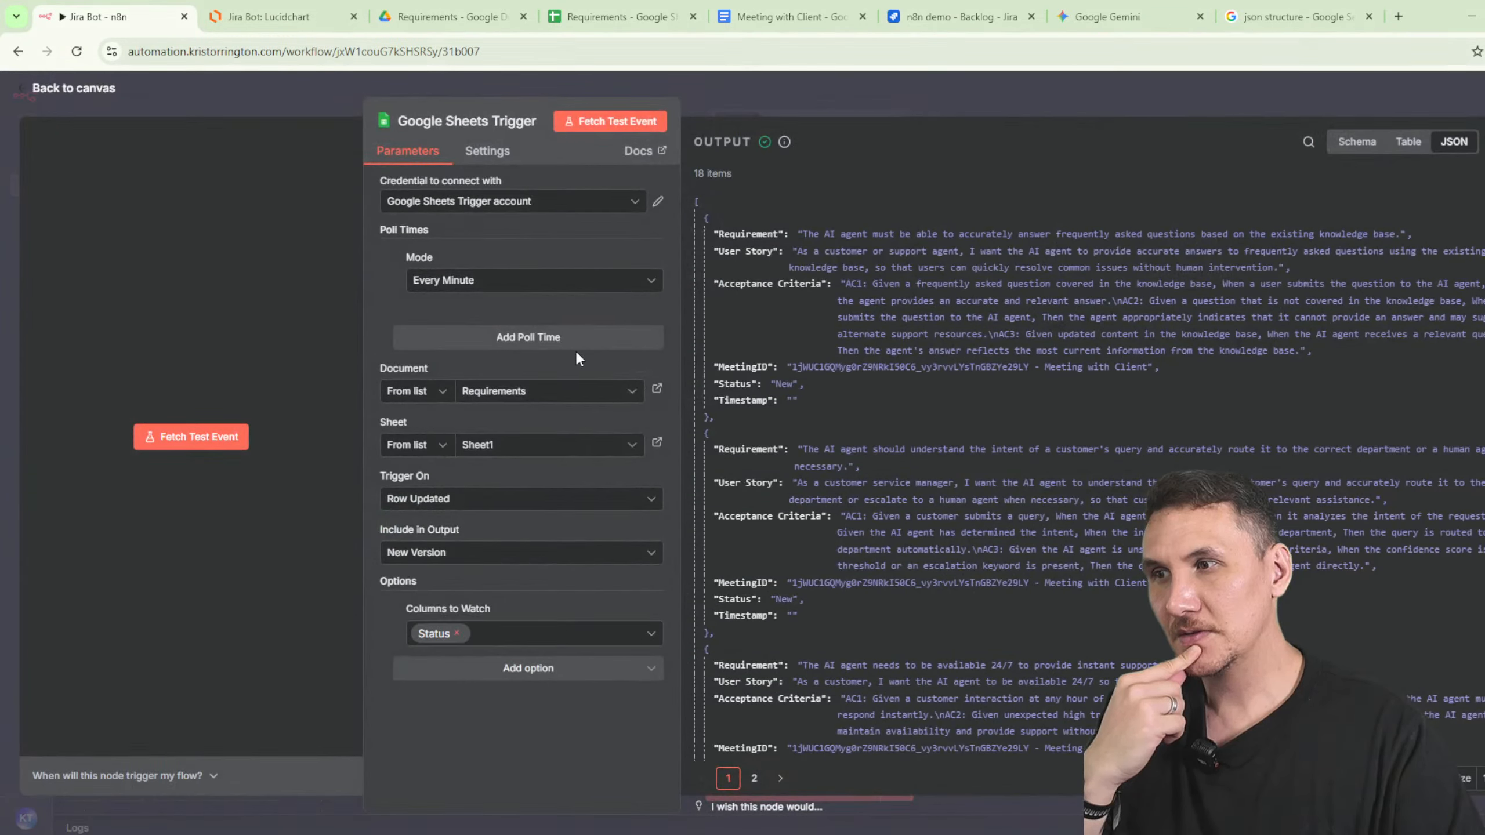
pyautogui.click(465, 509)
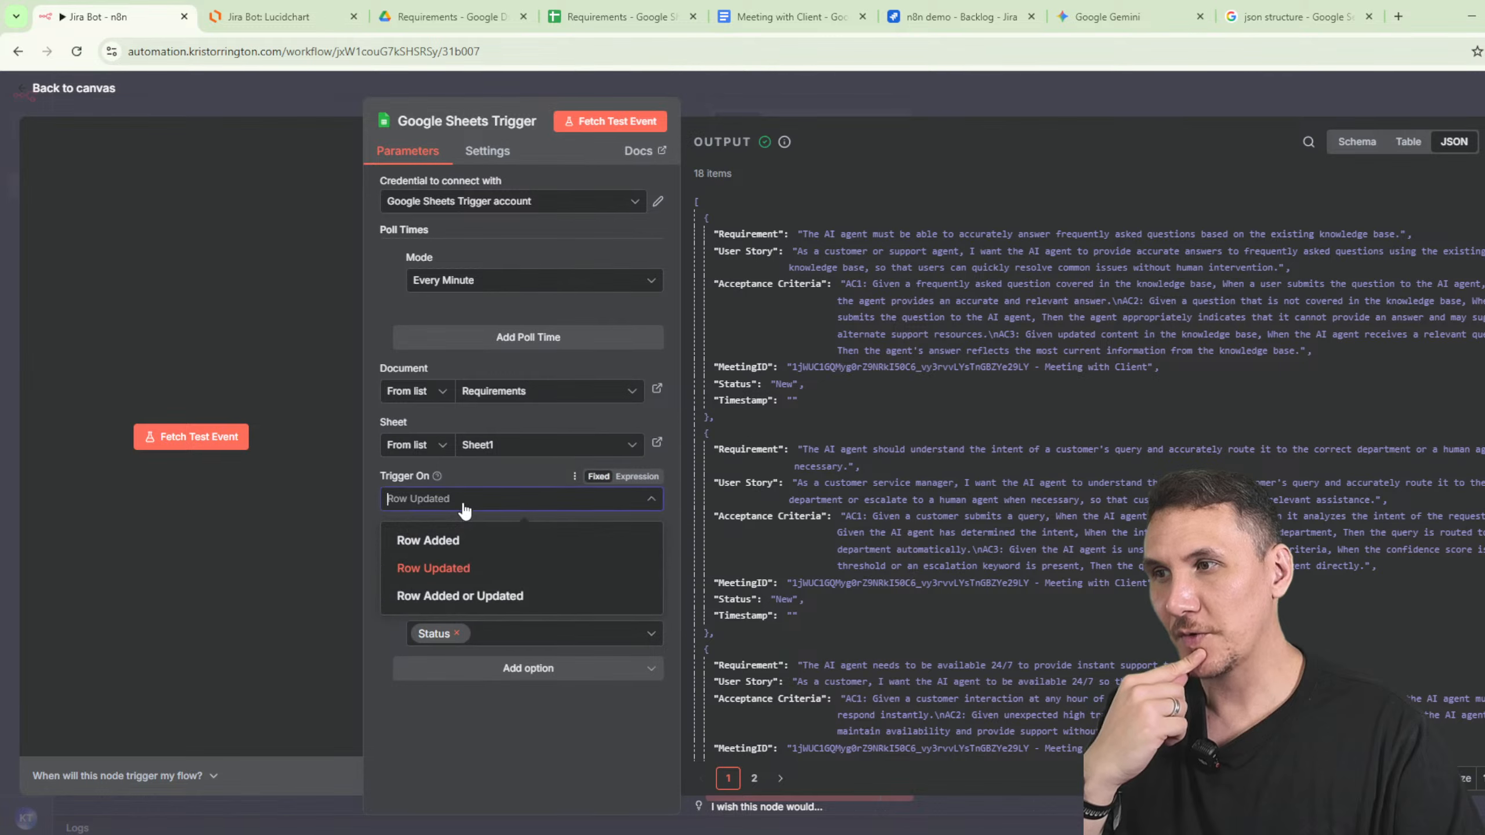
pyautogui.click(466, 510)
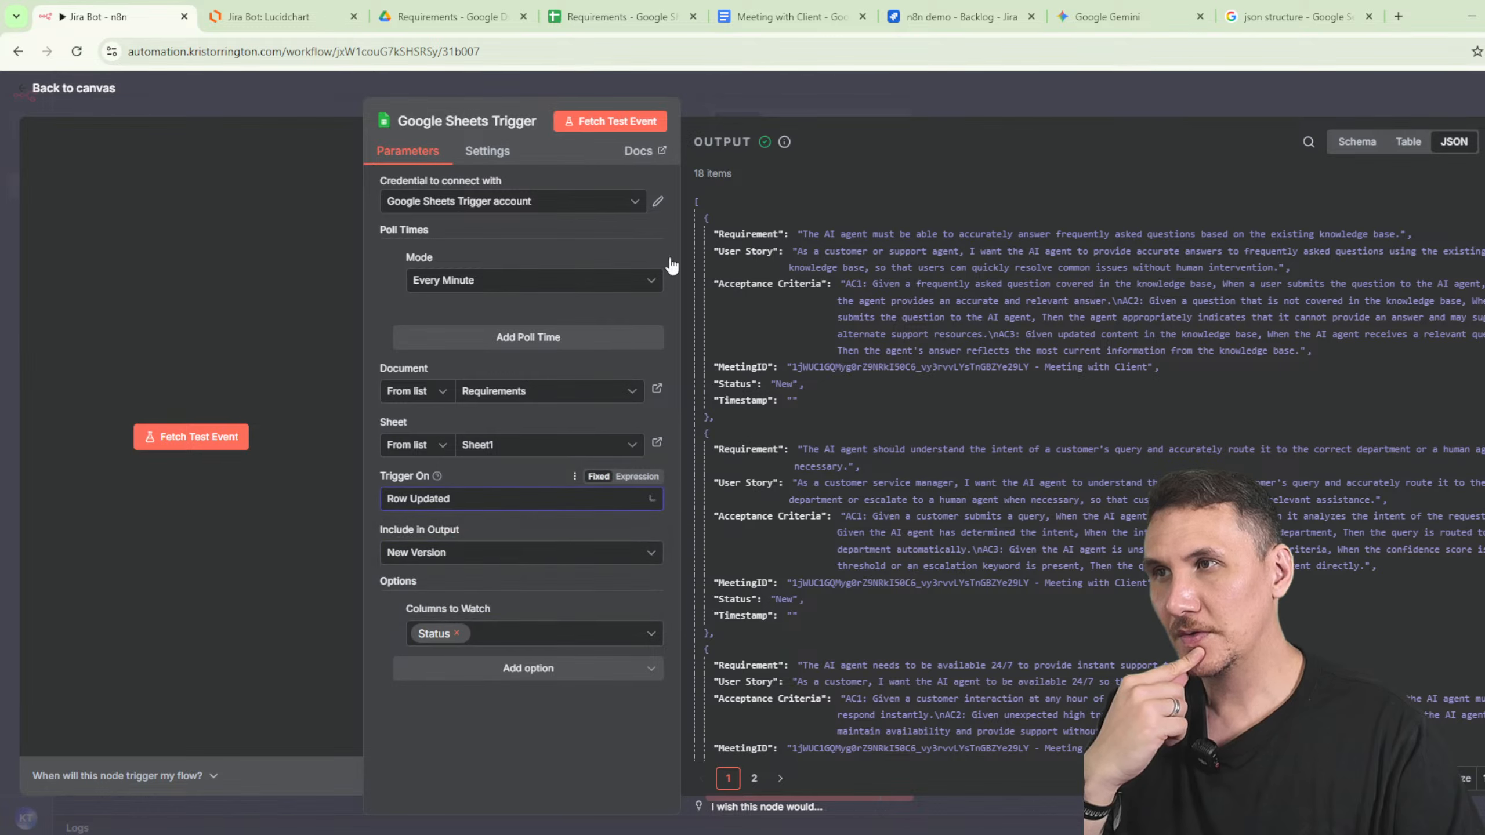
pyautogui.click(867, 86)
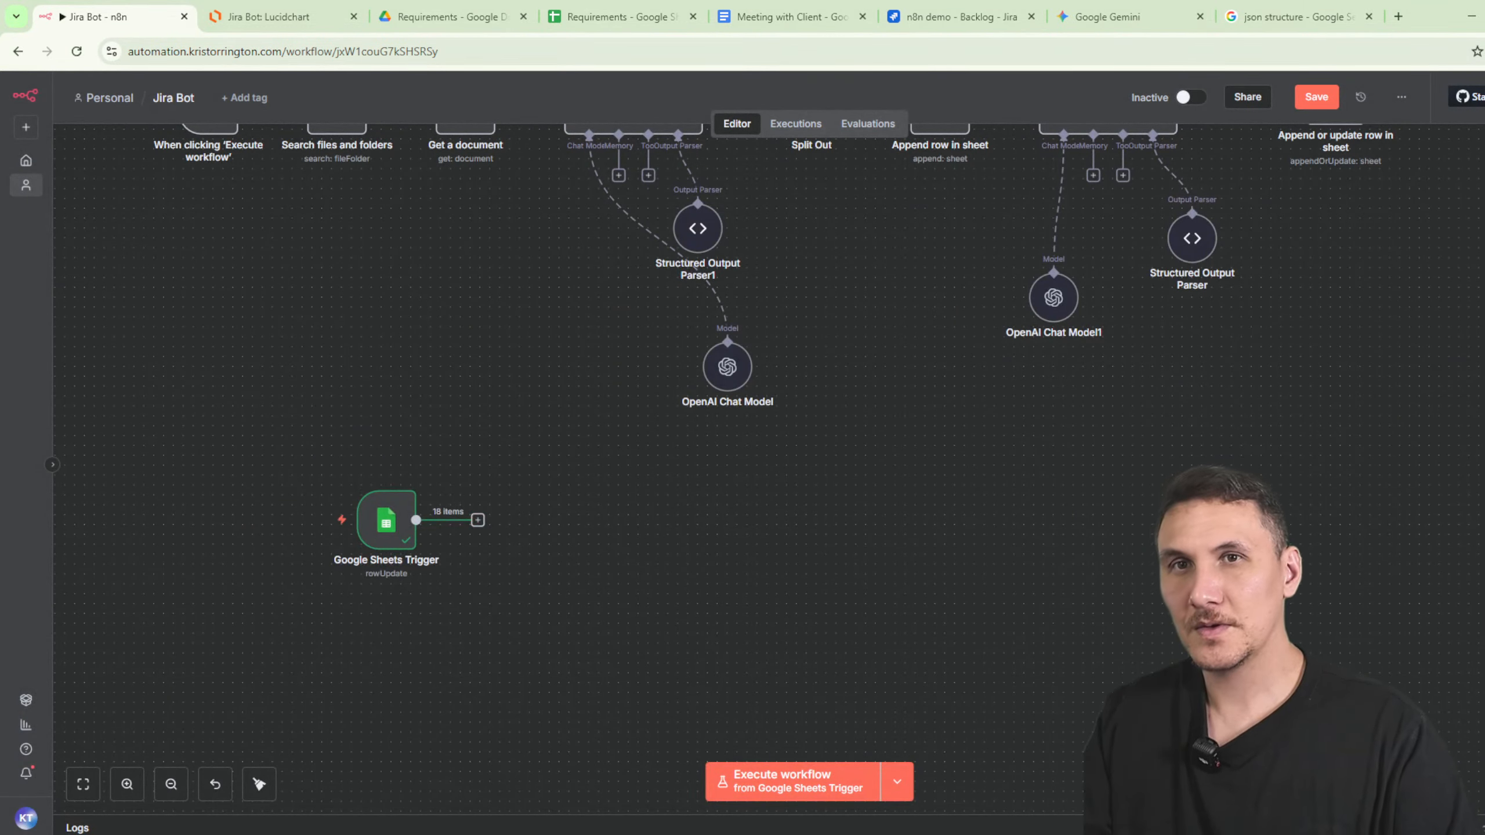
# - Search 'sheet' to browse Google Sheets actions as possible next steps
pyautogui.press('Tab')
pyautogui.write('sheet')
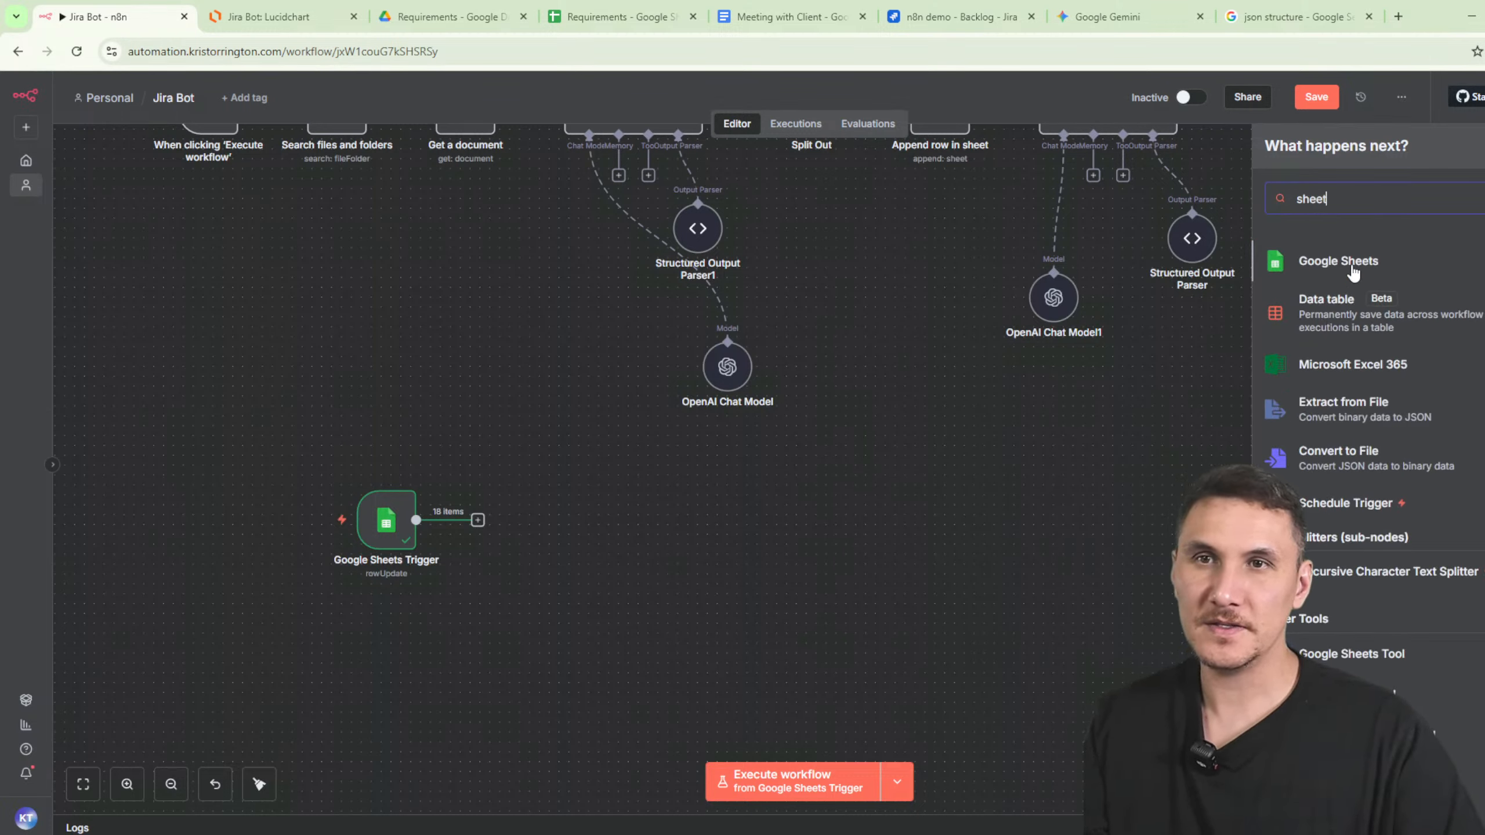
pyautogui.press('Return')
pyautogui.click(1337, 656)
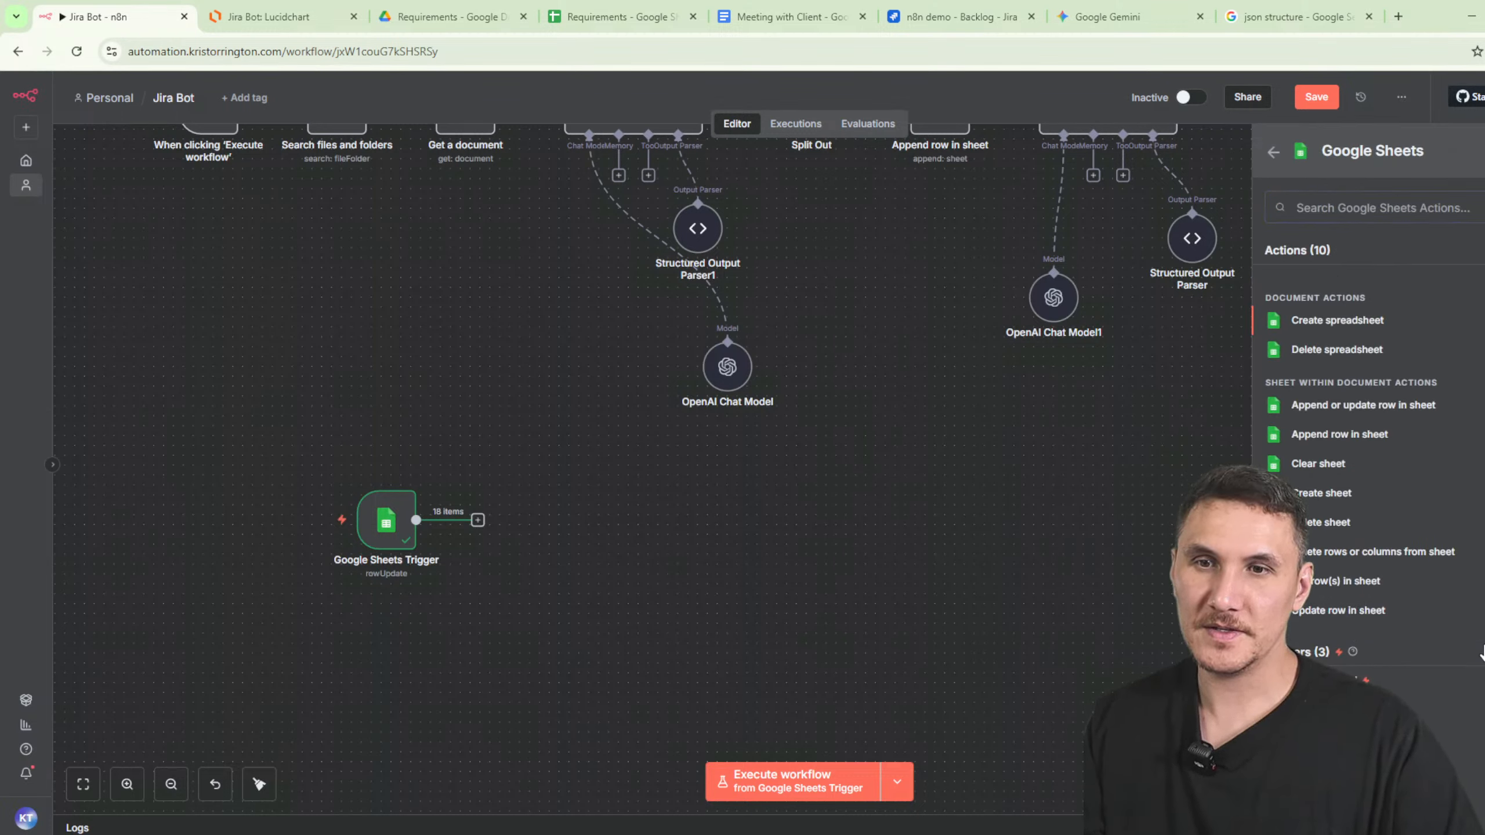
pyautogui.click(560, 496)
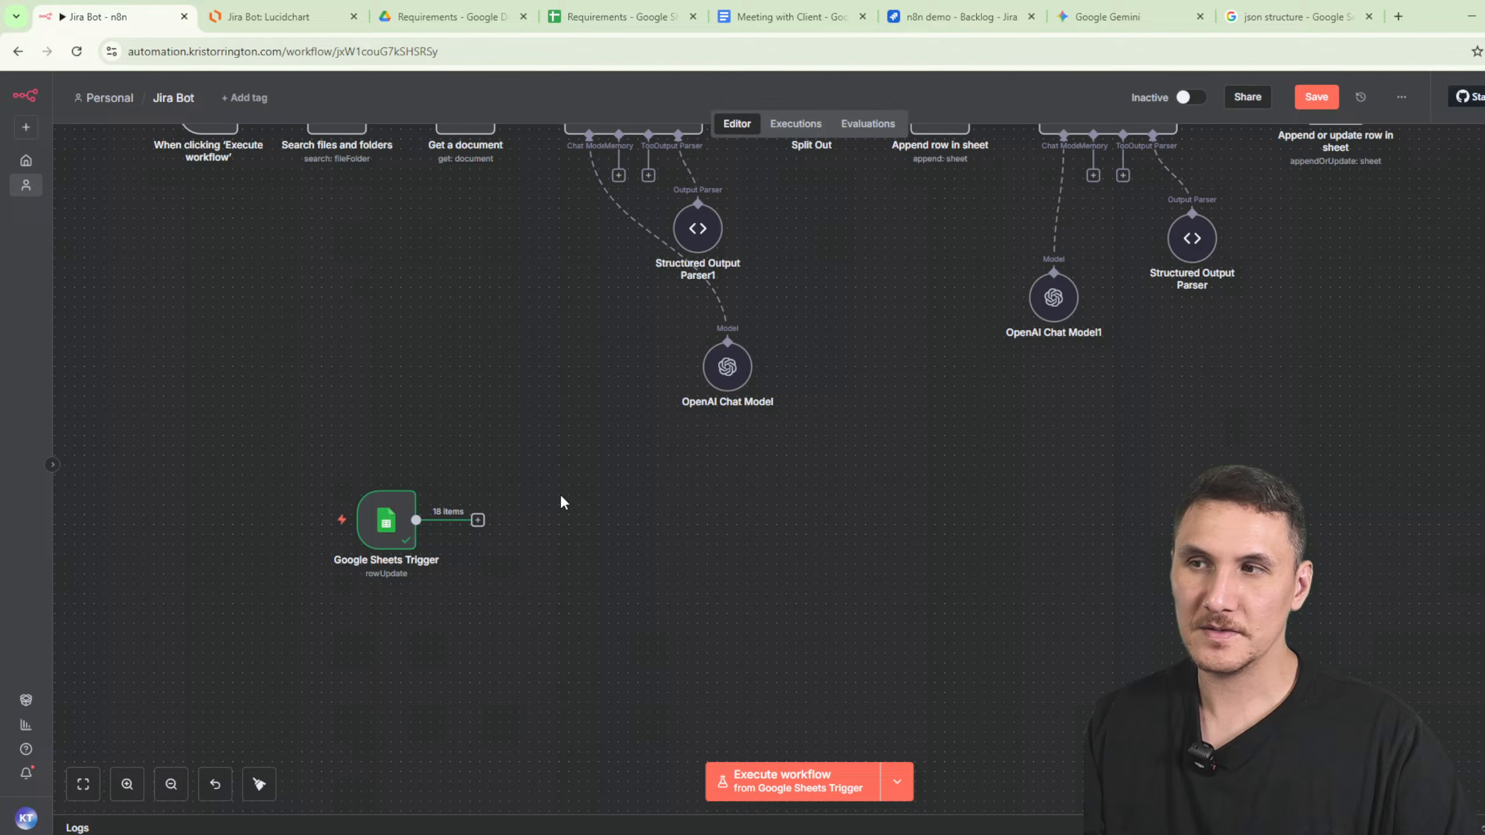
pyautogui.click(478, 520)
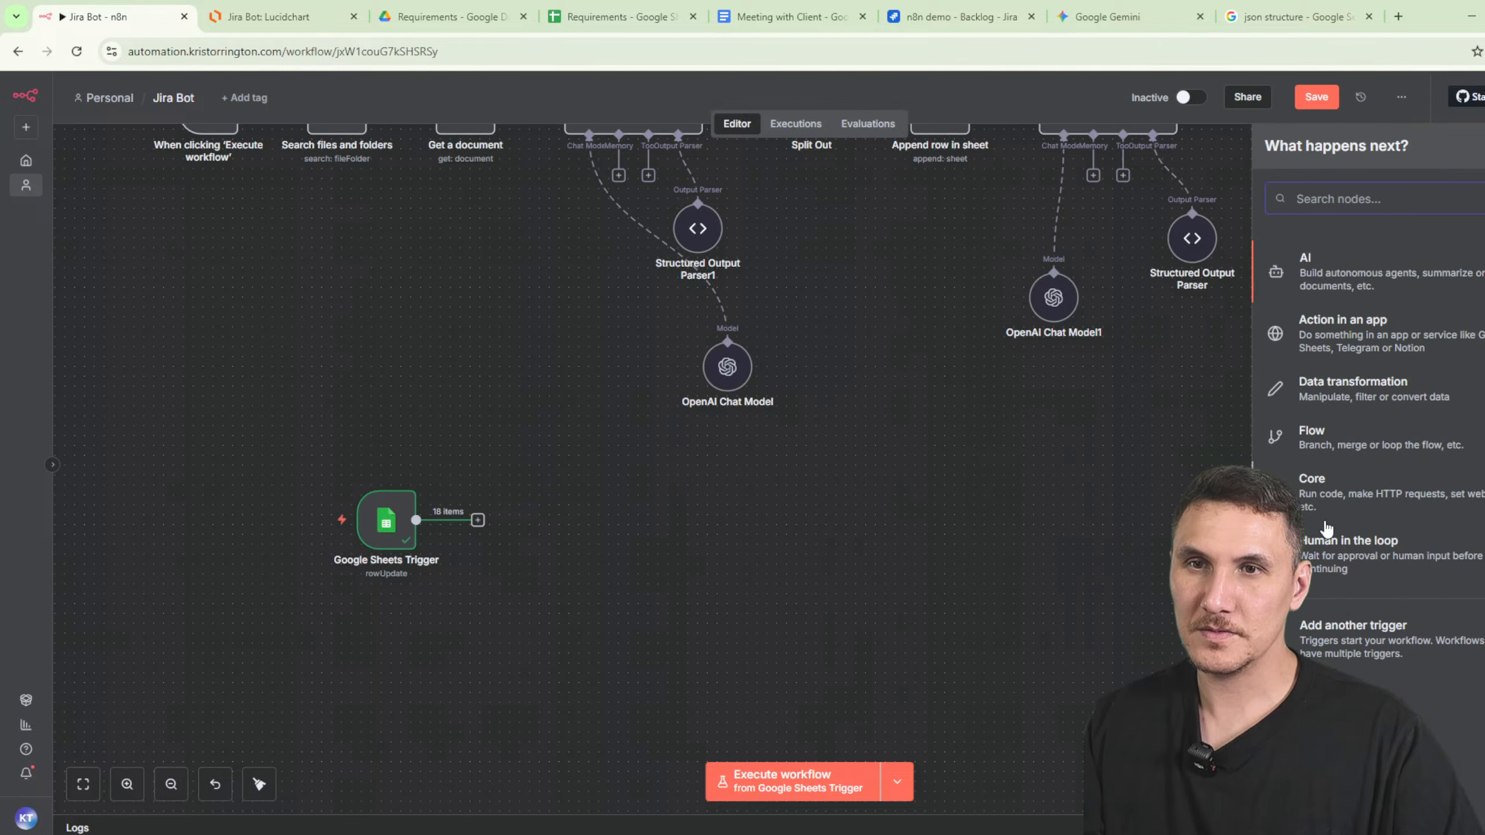
pyautogui.click(1107, 16)
# - Ask Gemini how to watch for a specific status column change in n8n; note its Filter node advice
pyautogui.click(76, 145)
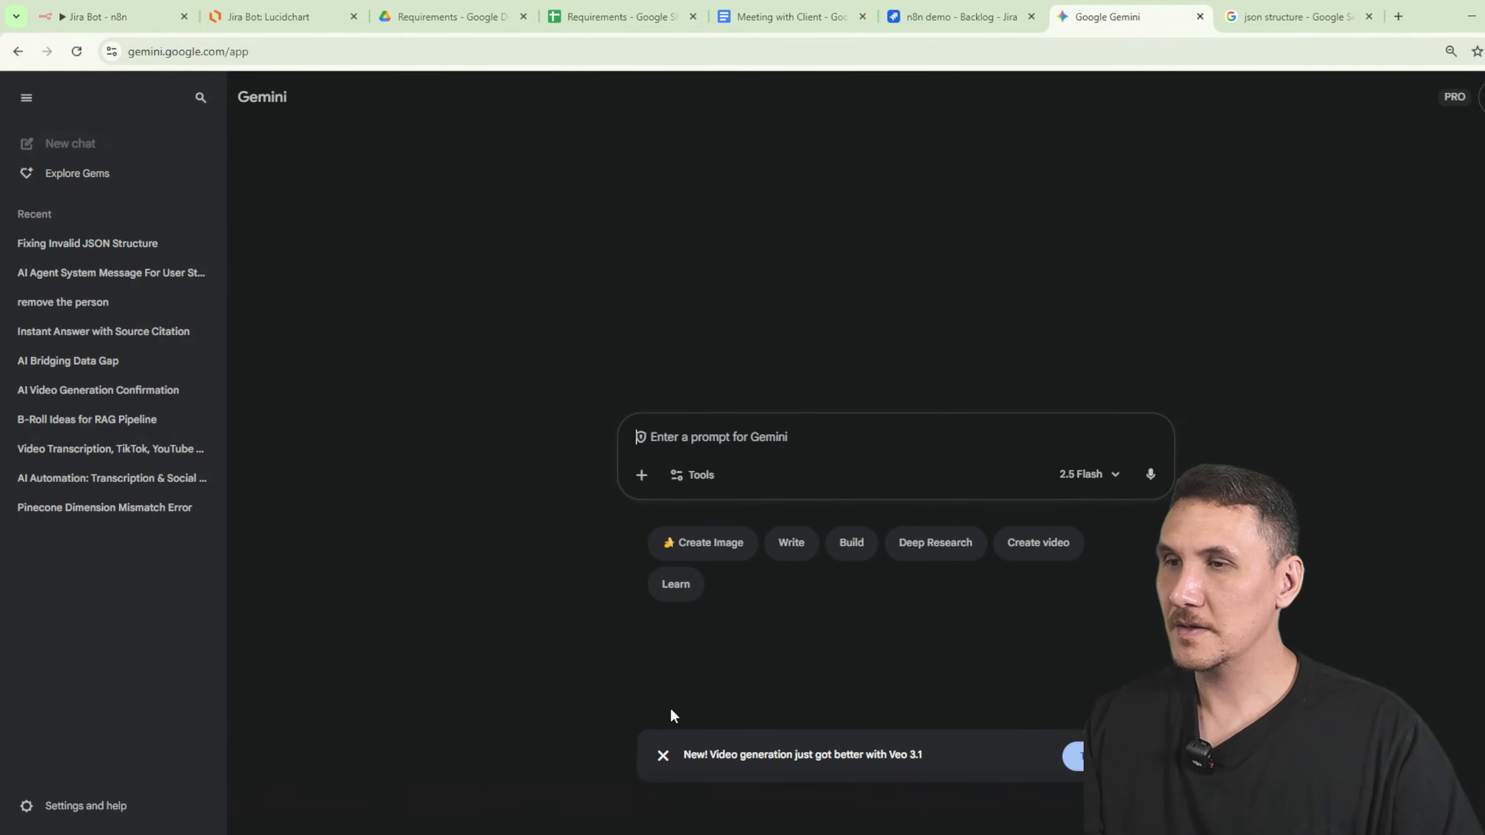
pyautogui.write('in n8n how')
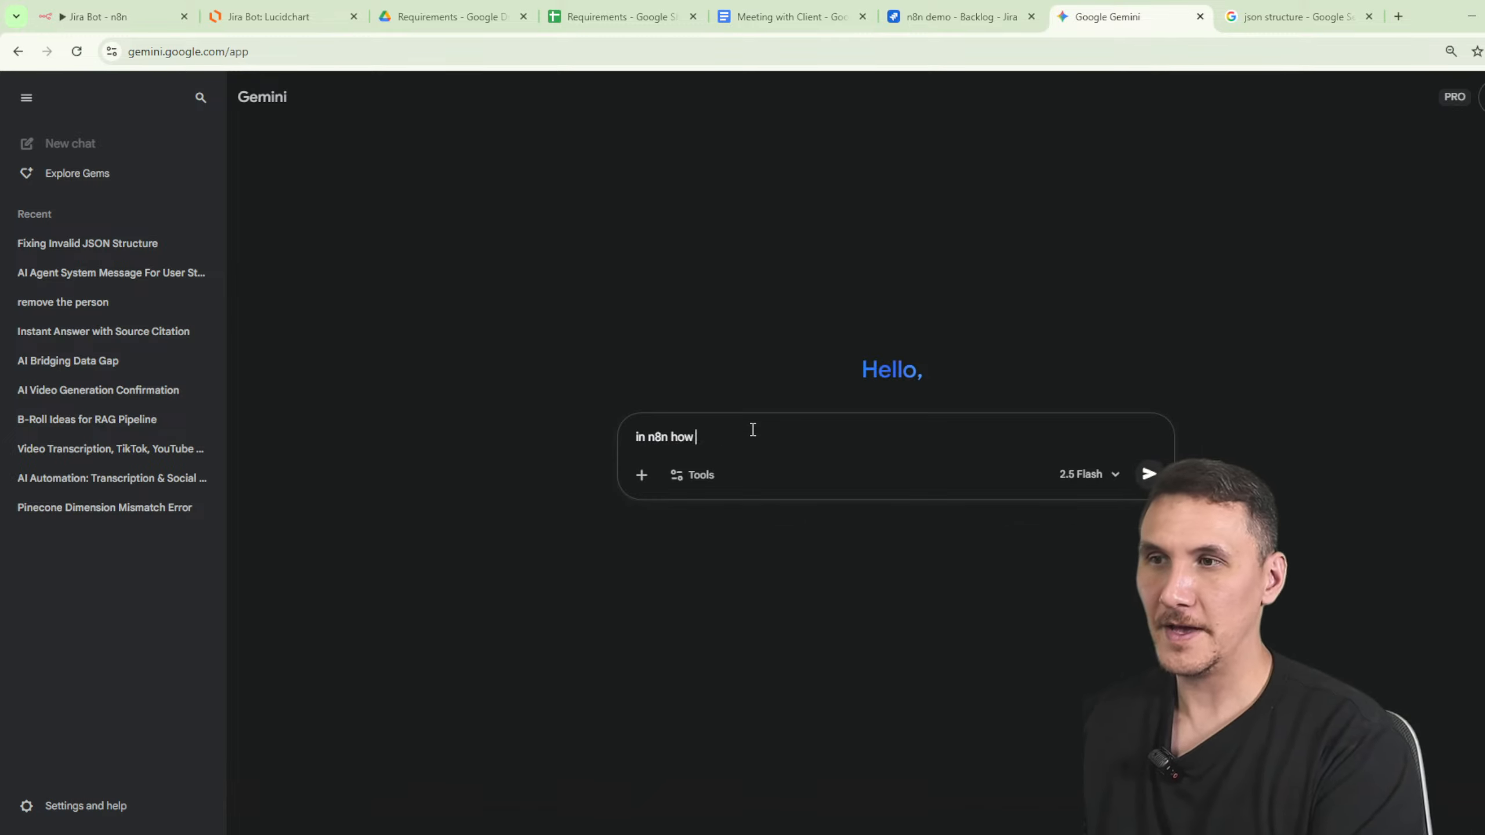
pyautogui.write(' do i watch')
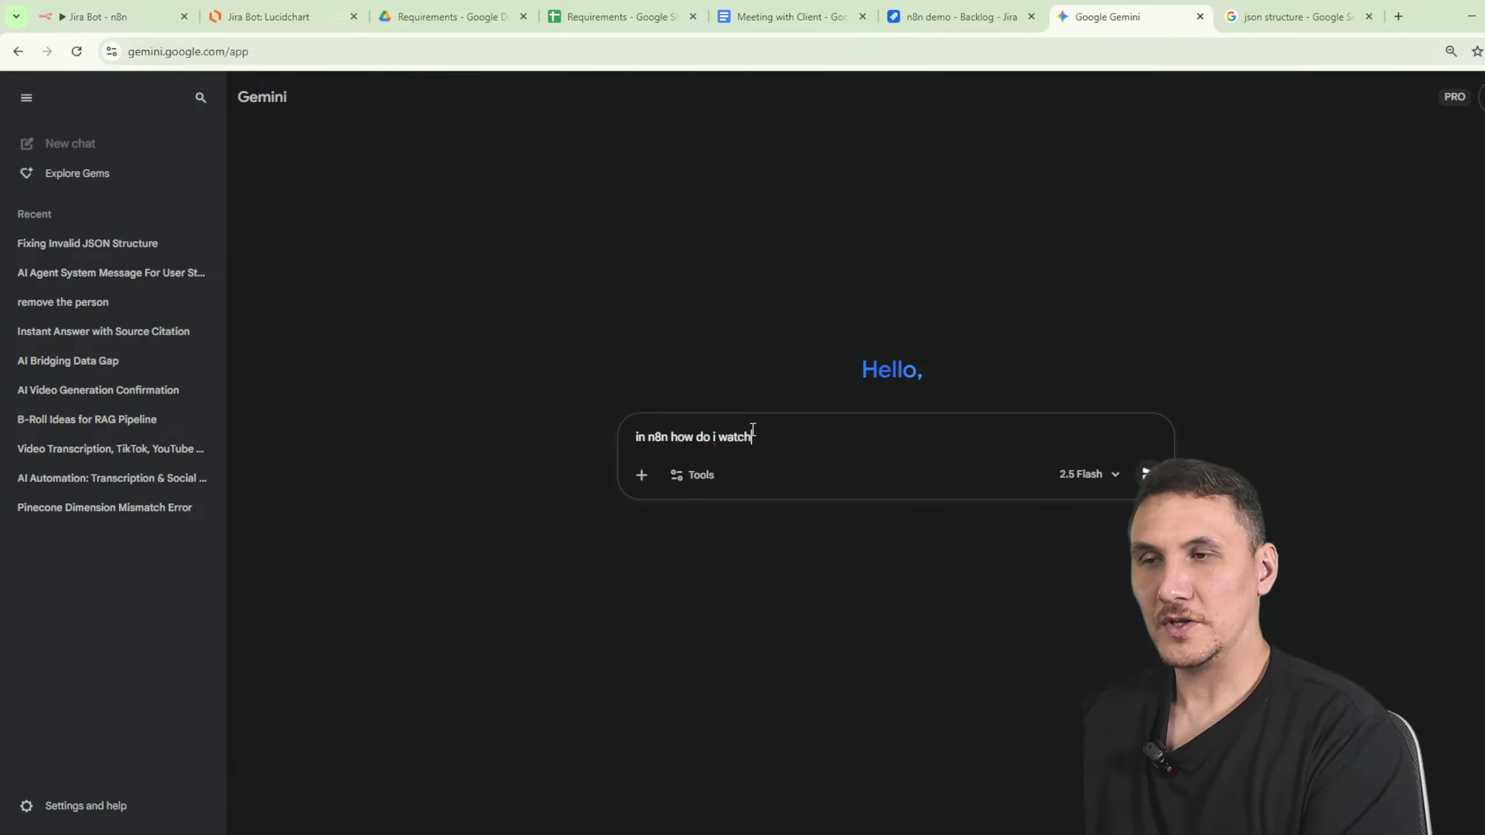
pyautogui.write(' for a specific c')
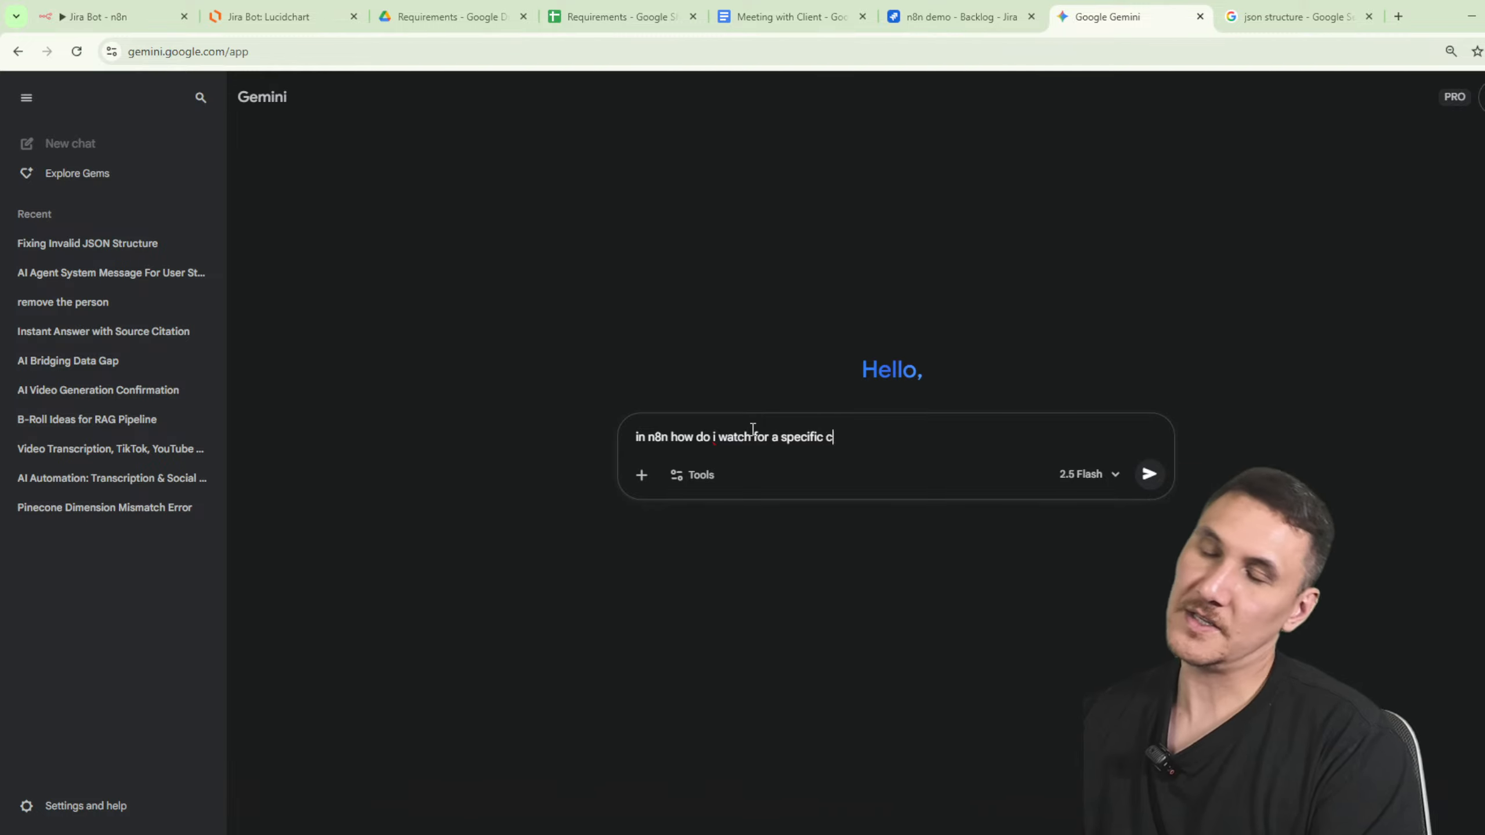
pyautogui.write('hange to a statu')
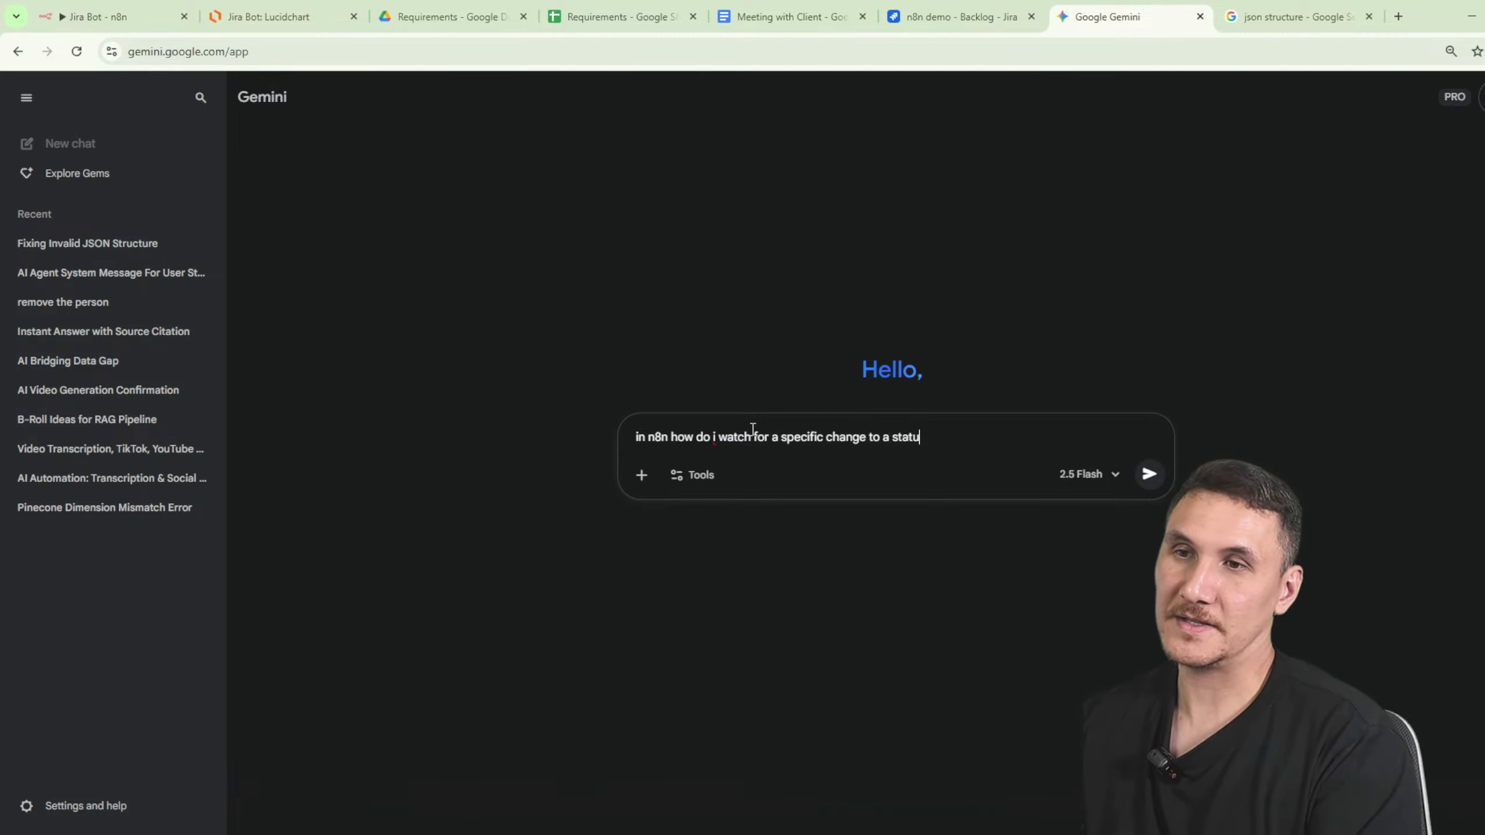
pyautogui.write('s column?')
pyautogui.press('Return')
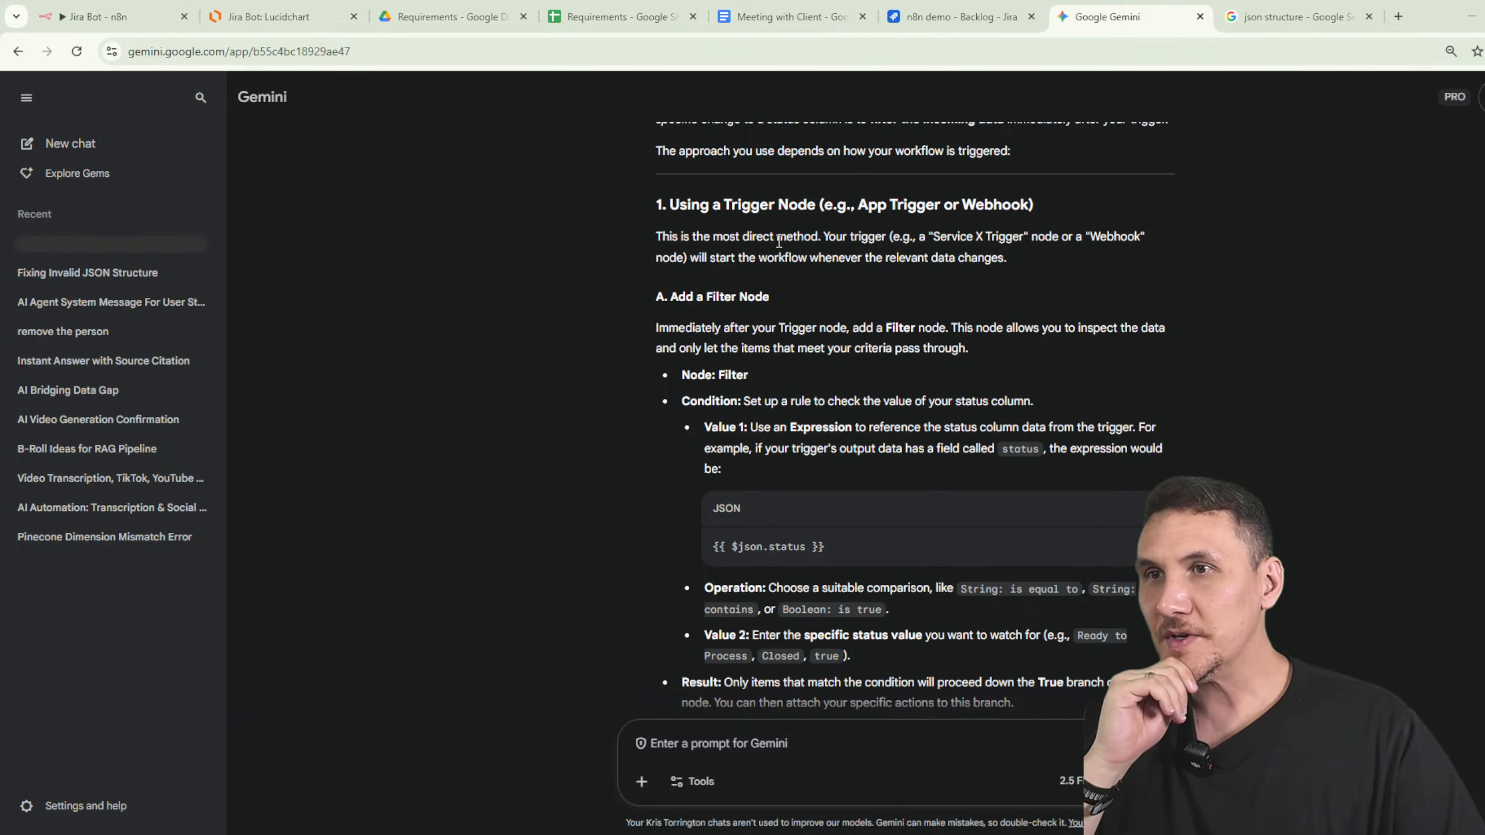
pyautogui.moveTo(778, 241); pyautogui.dragTo(1088, 239)
pyautogui.moveTo(686, 333); pyautogui.dragTo(1079, 347)
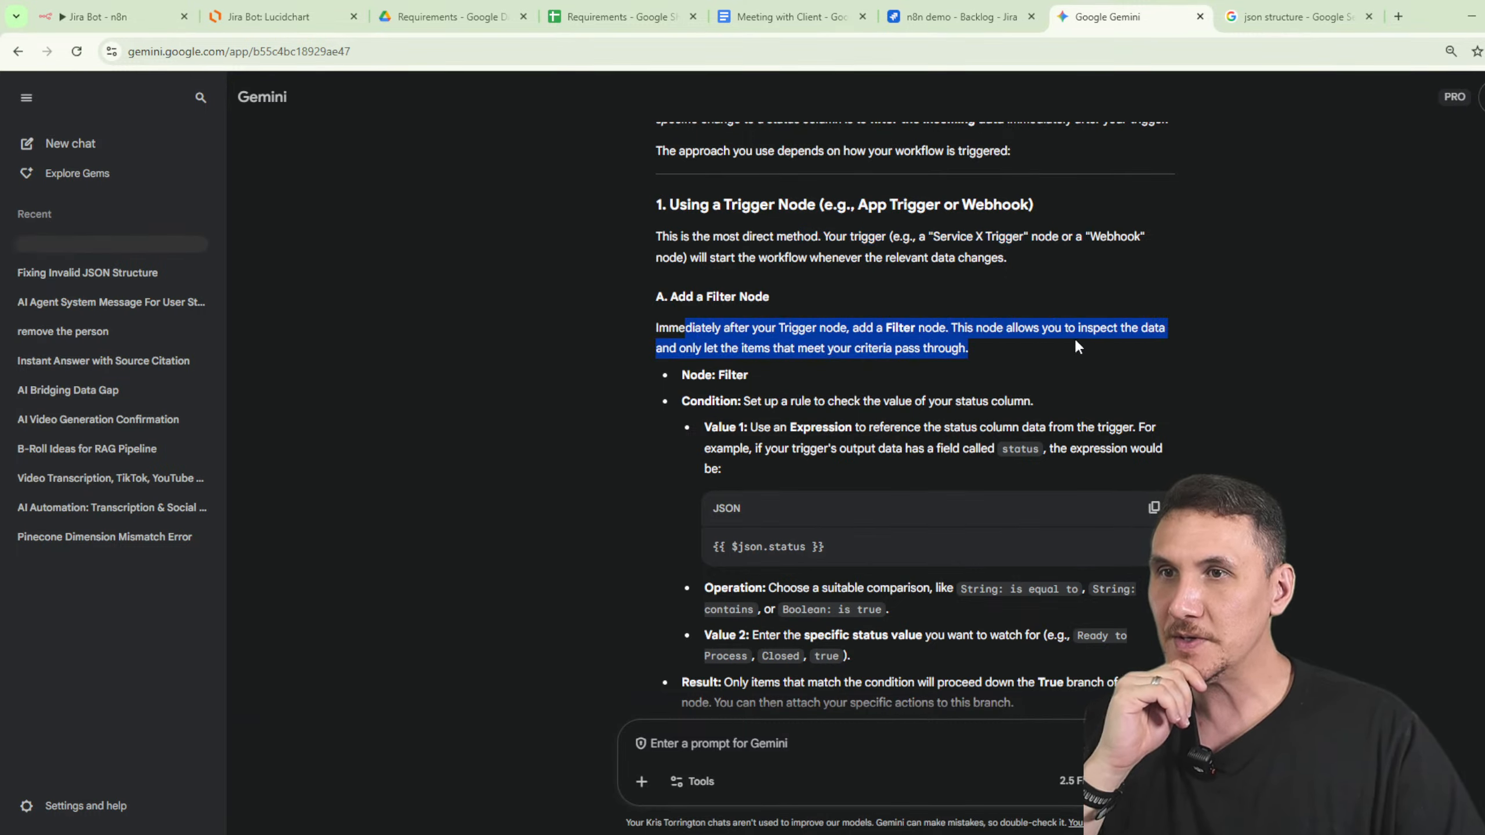
pyautogui.click(1079, 347)
pyautogui.scroll(-3, 1155, 350)
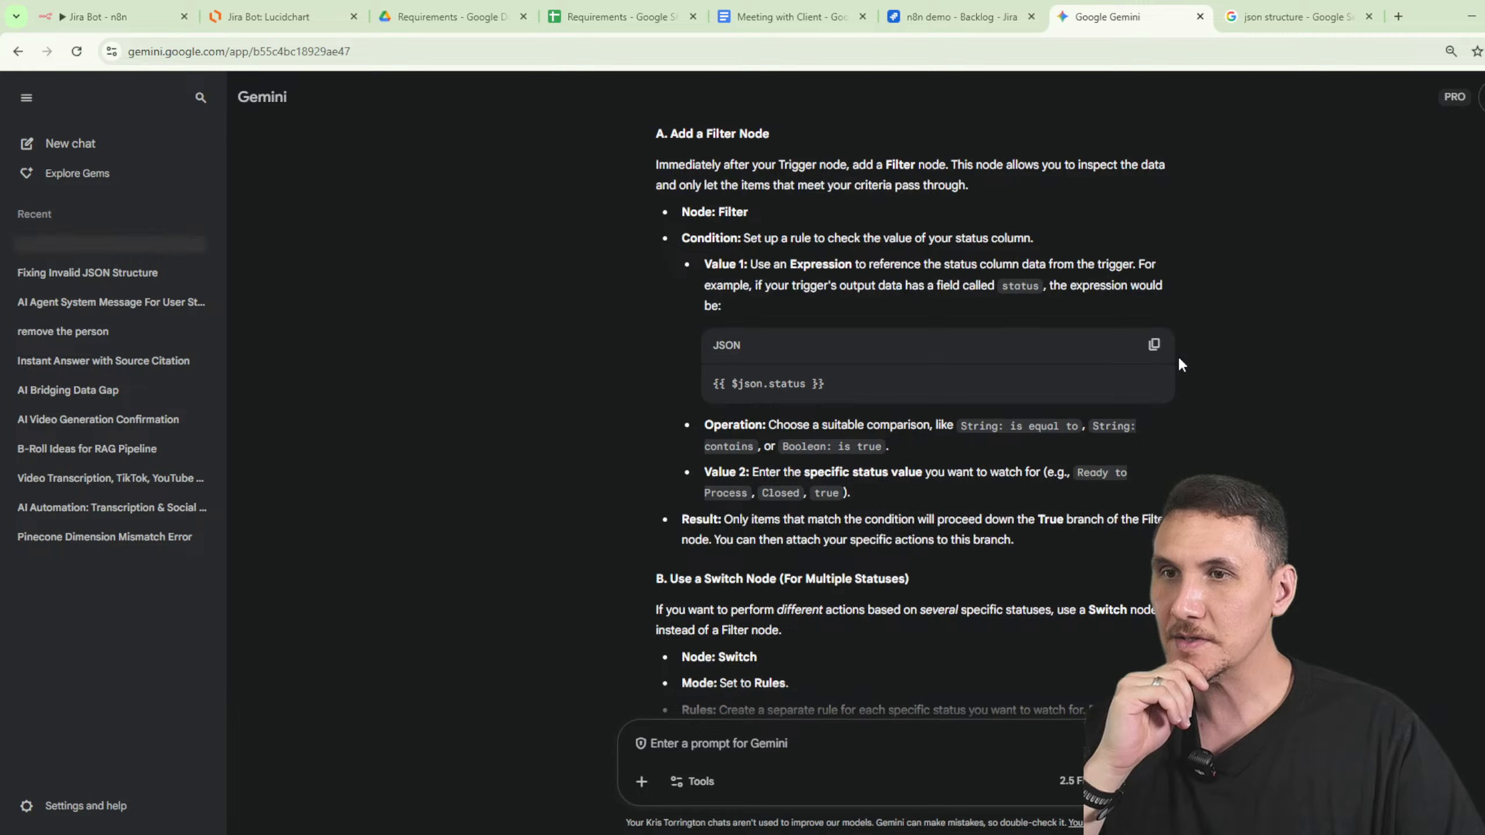
pyautogui.click(136, 21)
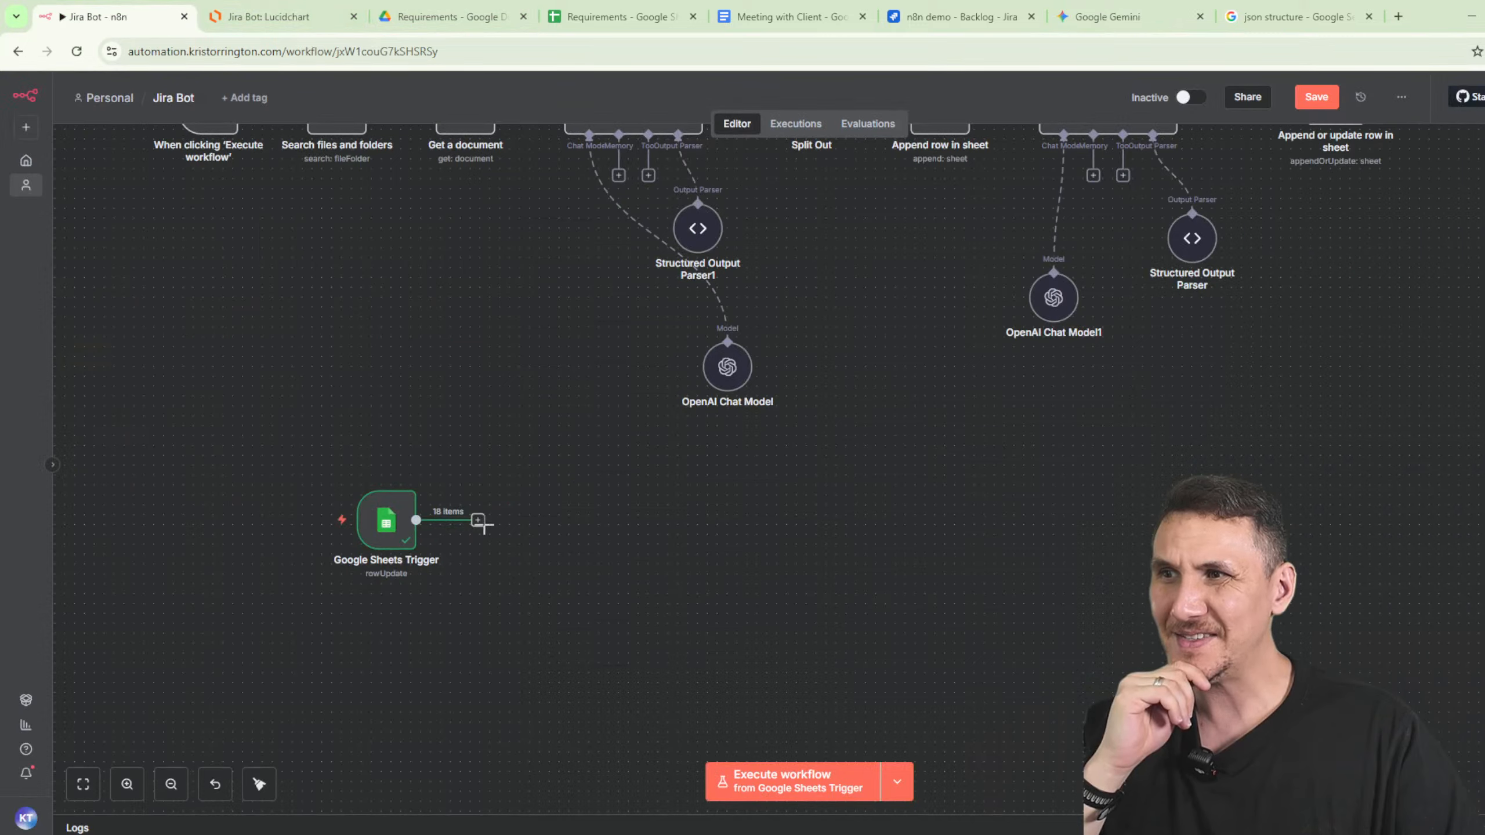
# - Add a Filter node after the Google Sheets Trigger
pyautogui.click(478, 520)
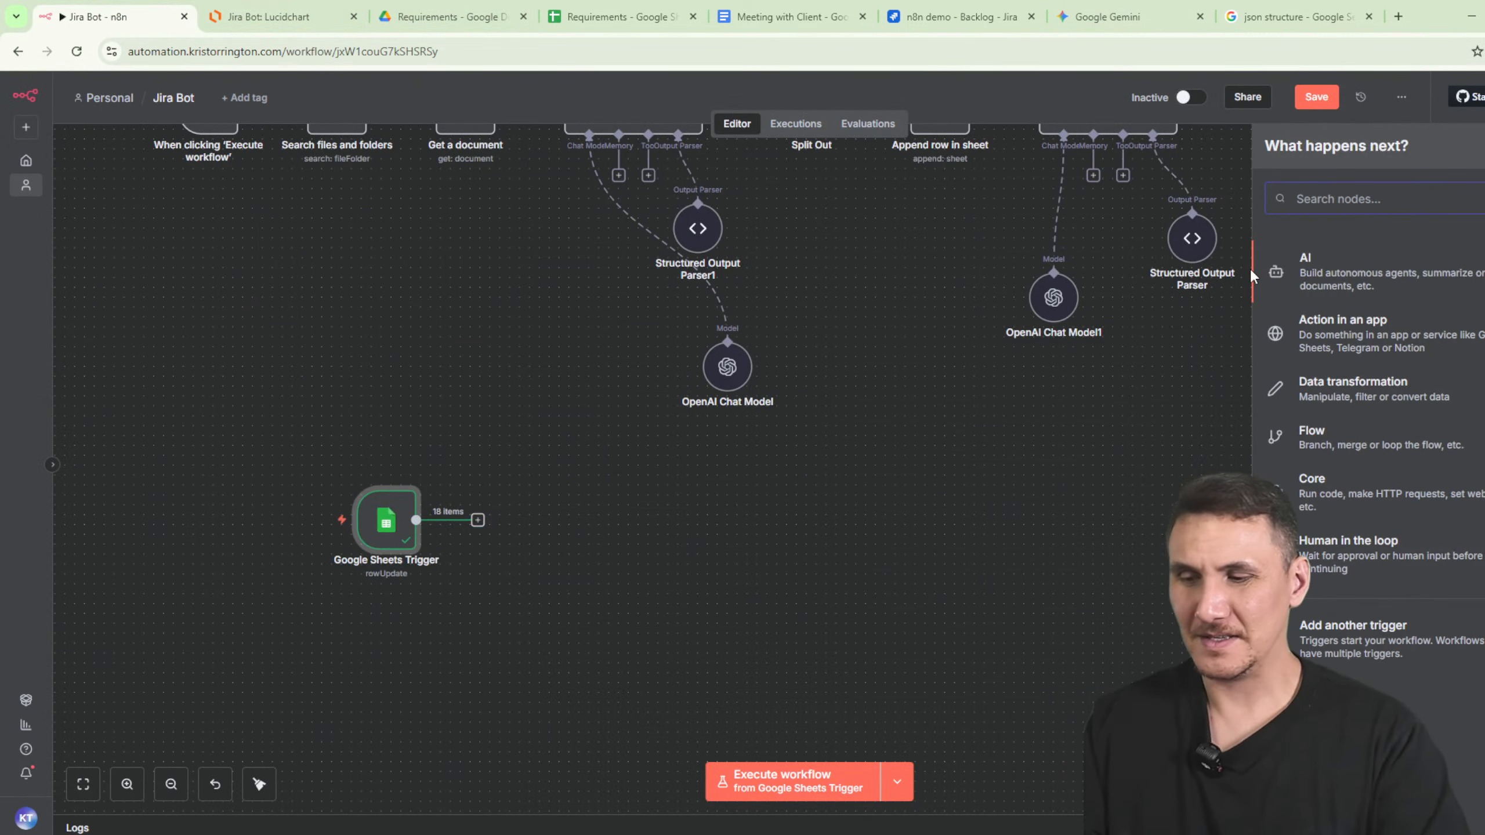
pyautogui.write('filter')
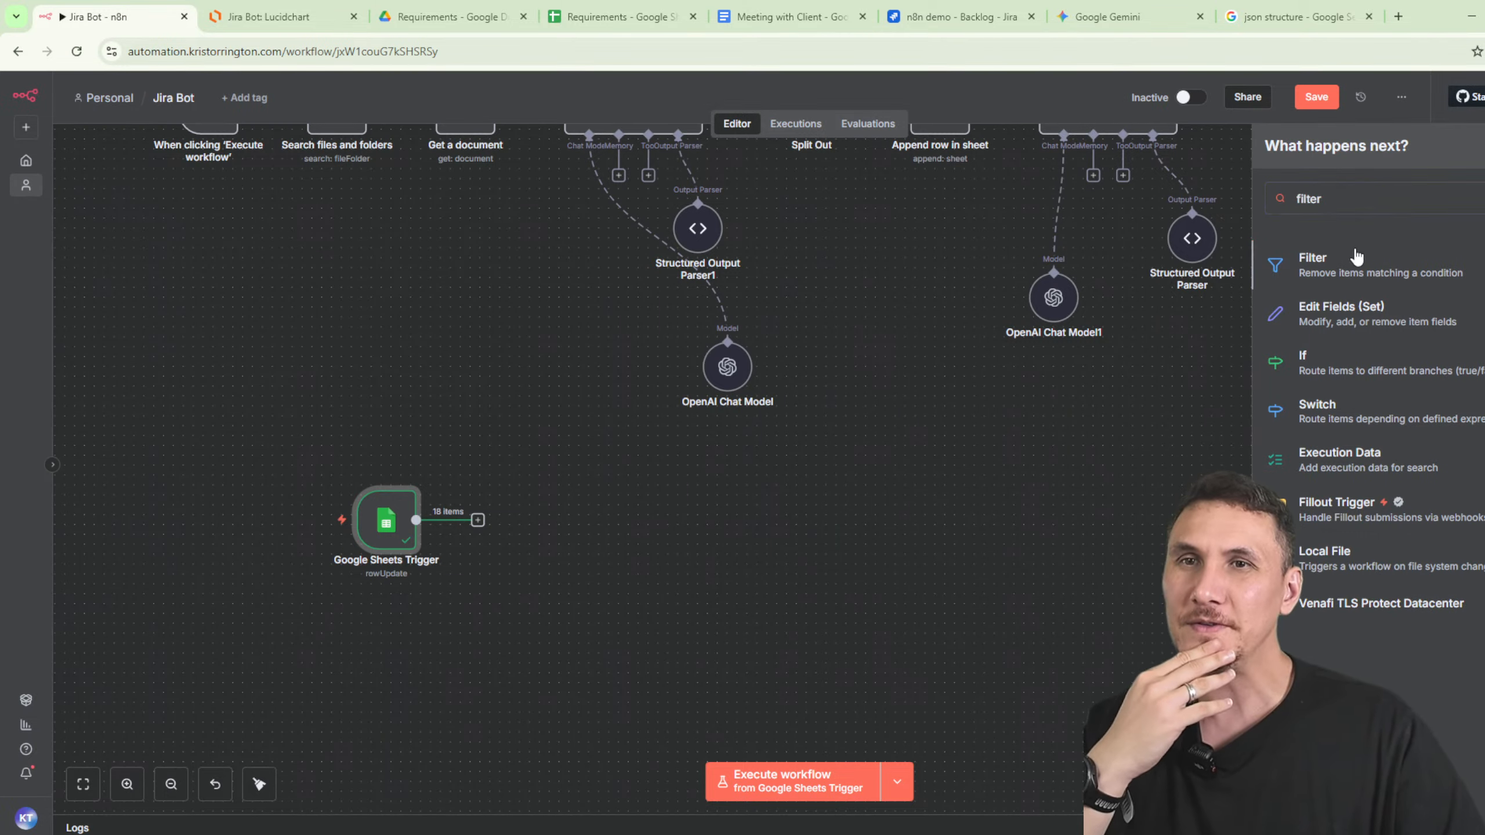
pyautogui.click(1357, 258)
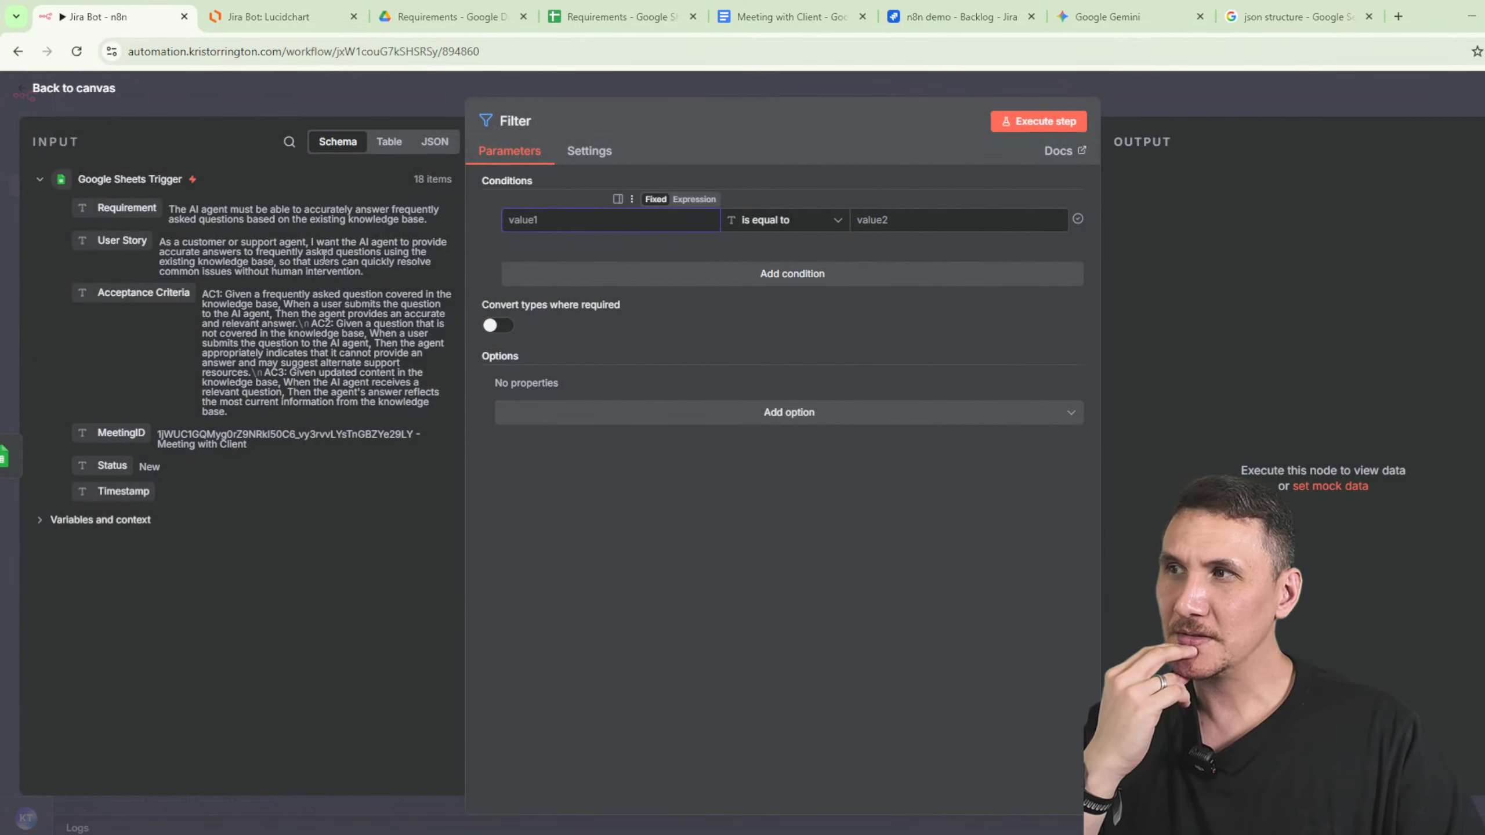
# - Make the Filter keep rows where Status equals Approved; test it, discarding all 18 items
pyautogui.moveTo(101, 476); pyautogui.dragTo(153, 489)
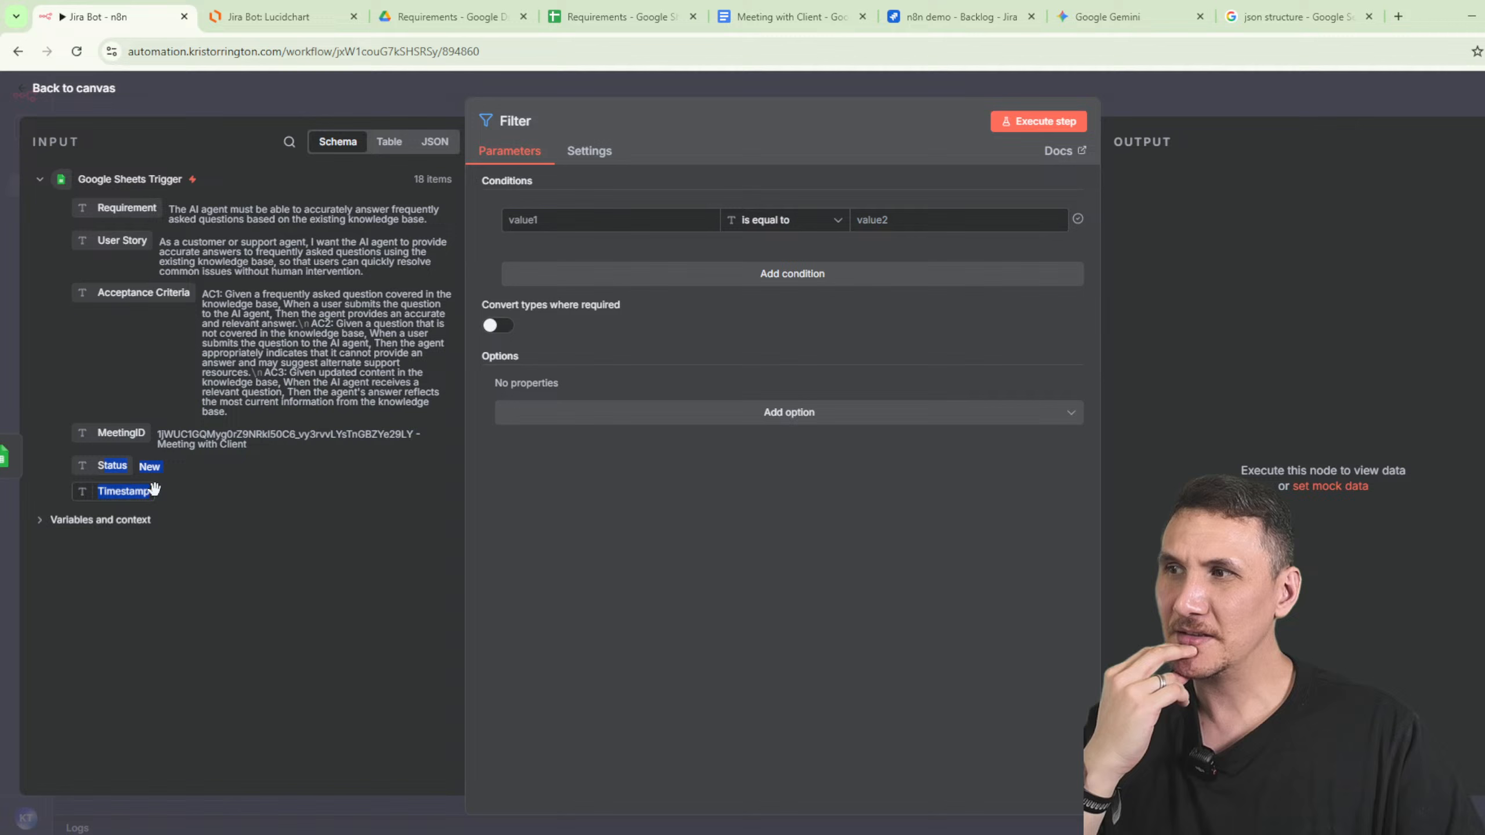
pyautogui.click(284, 522)
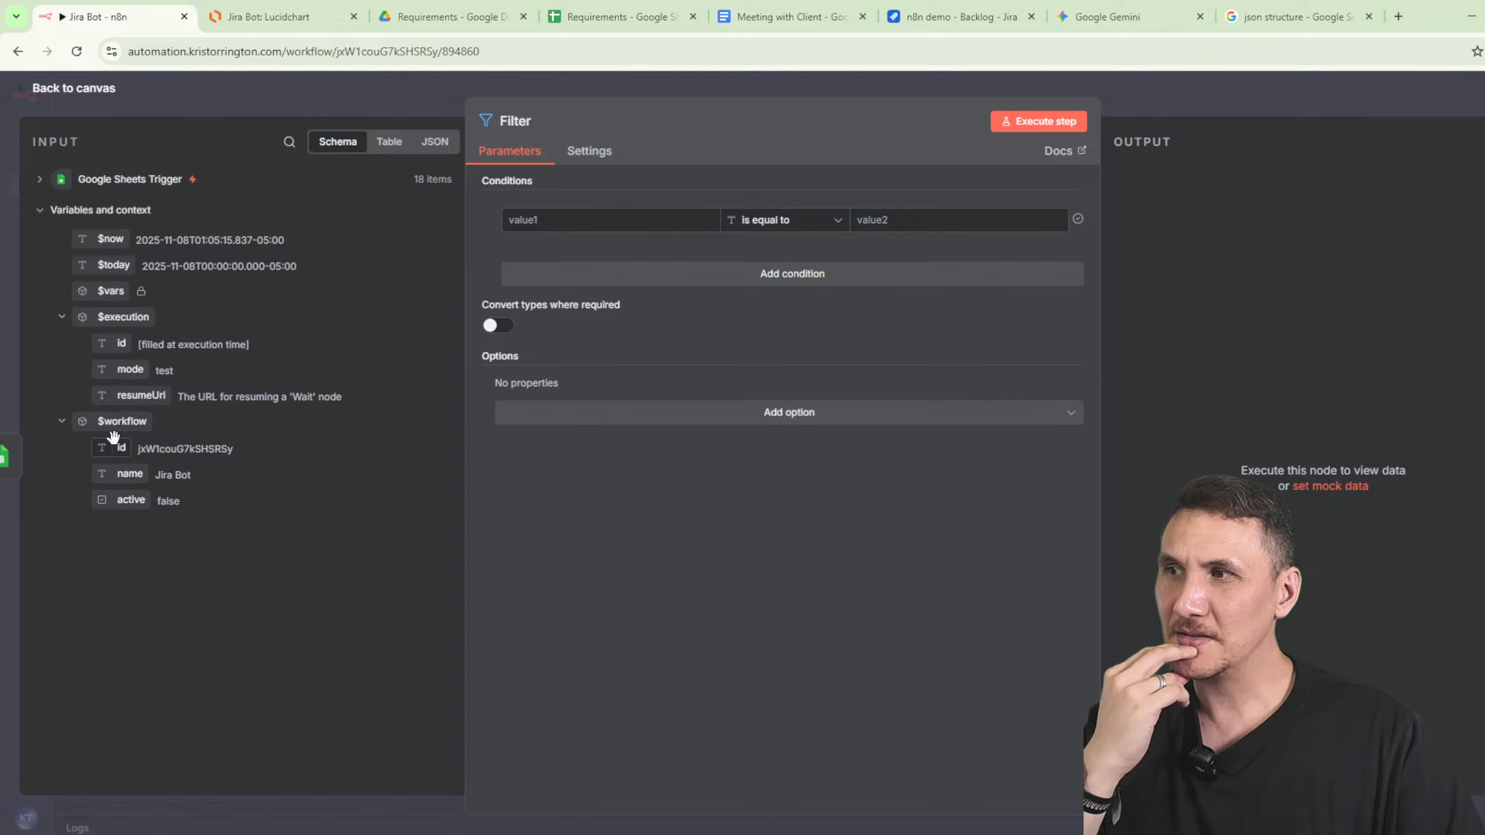
pyautogui.click(48, 181)
pyautogui.moveTo(101, 465); pyautogui.dragTo(608, 221)
pyautogui.click(915, 225)
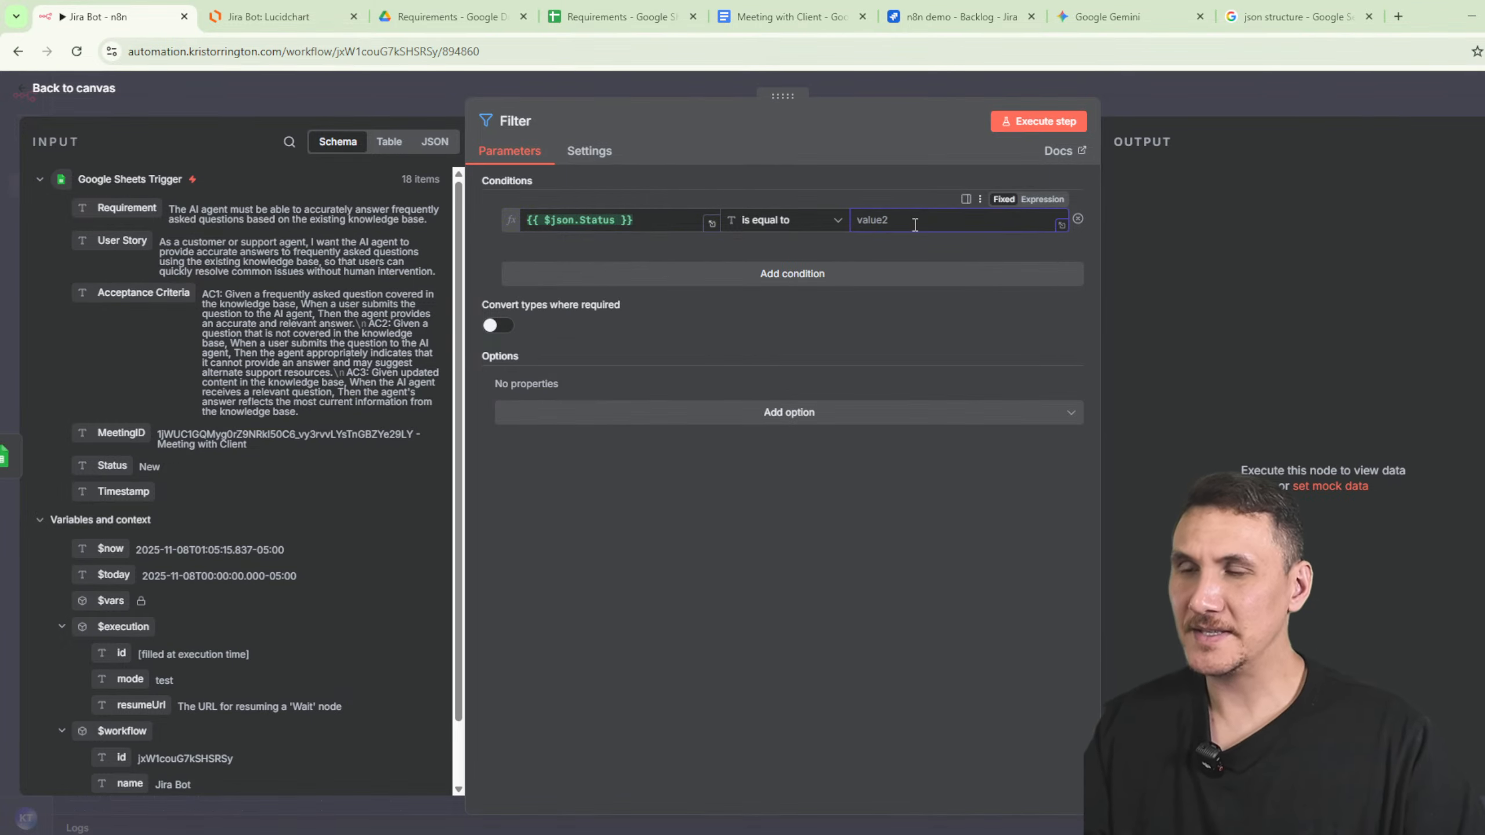
pyautogui.write('Approved')
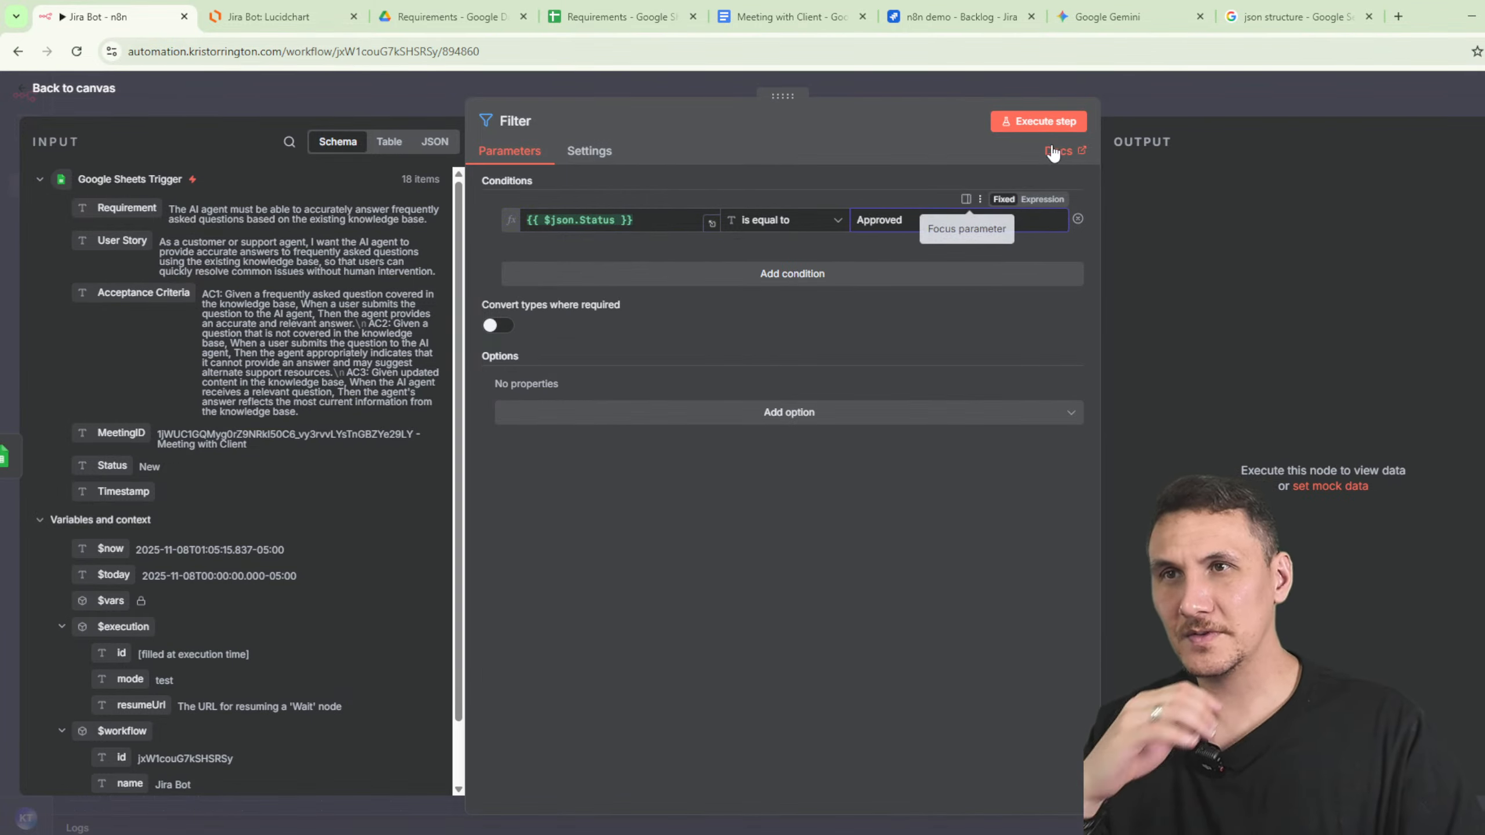
pyautogui.click(1035, 122)
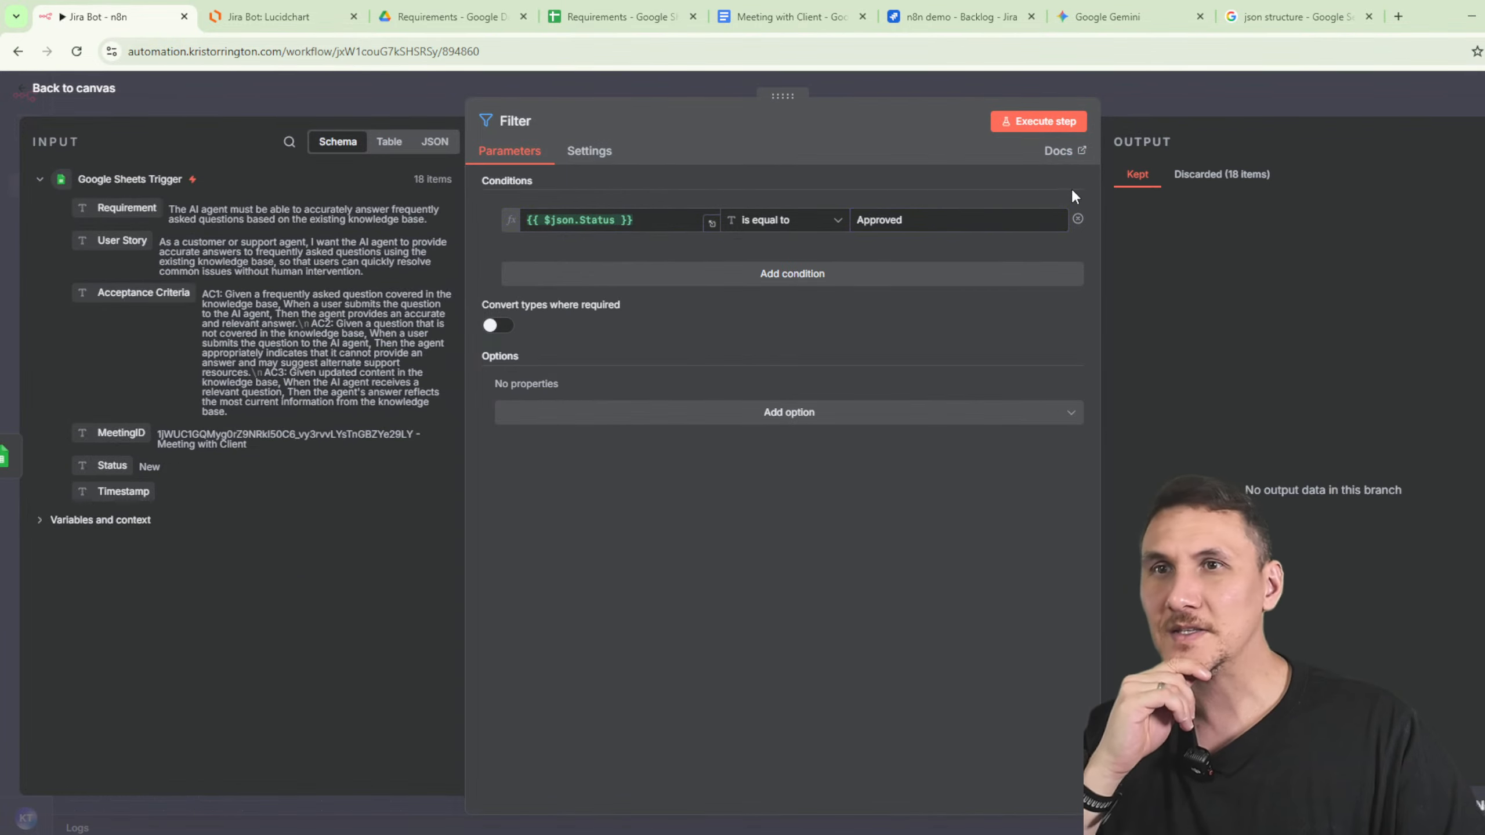
pyautogui.click(1208, 179)
pyautogui.click(1177, 103)
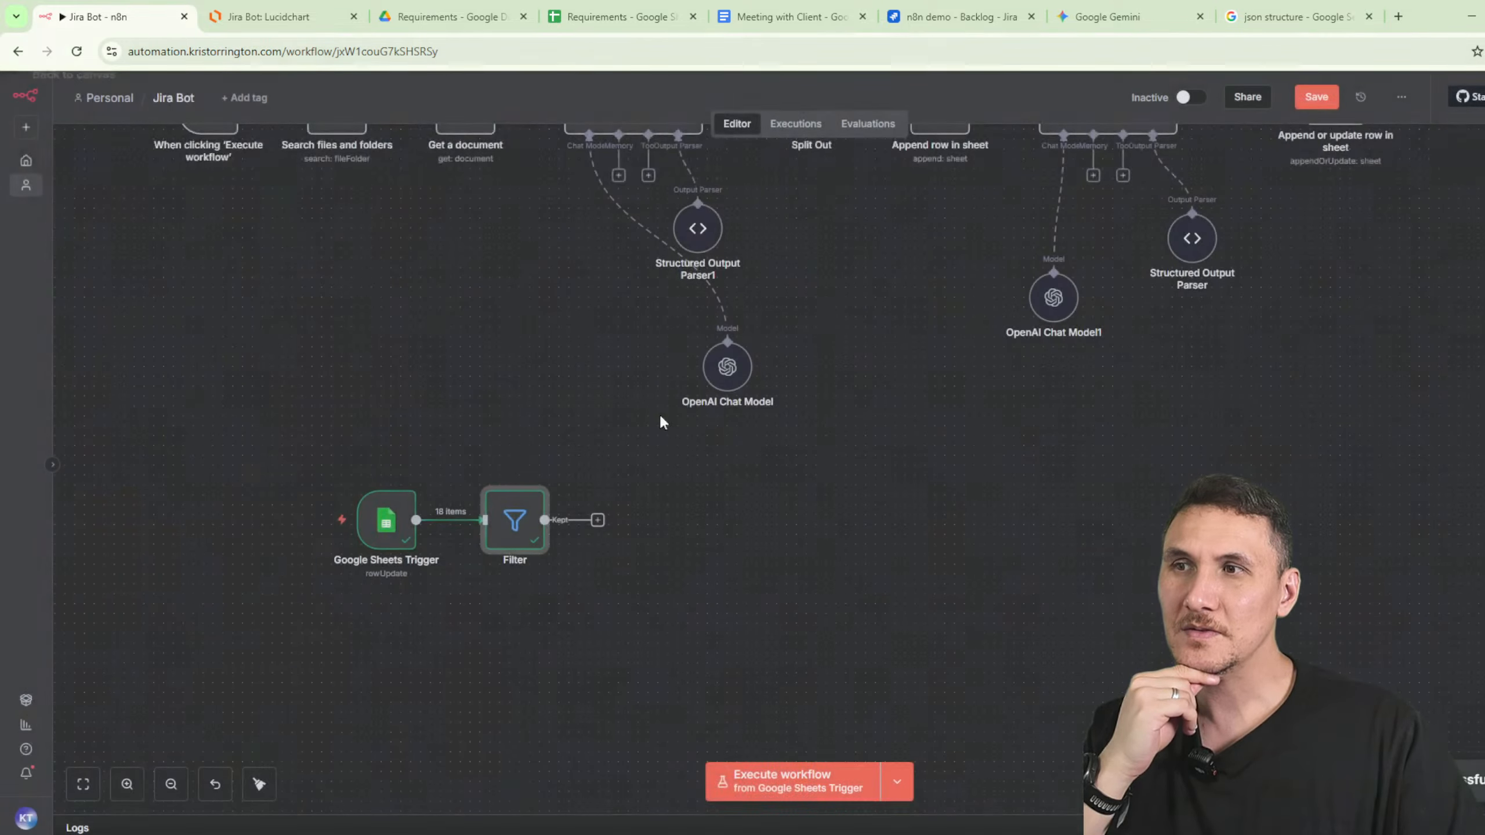
# - Set the first requirement's Status in cell E2 to Approved in the sheet
pyautogui.doubleClick(385, 515)
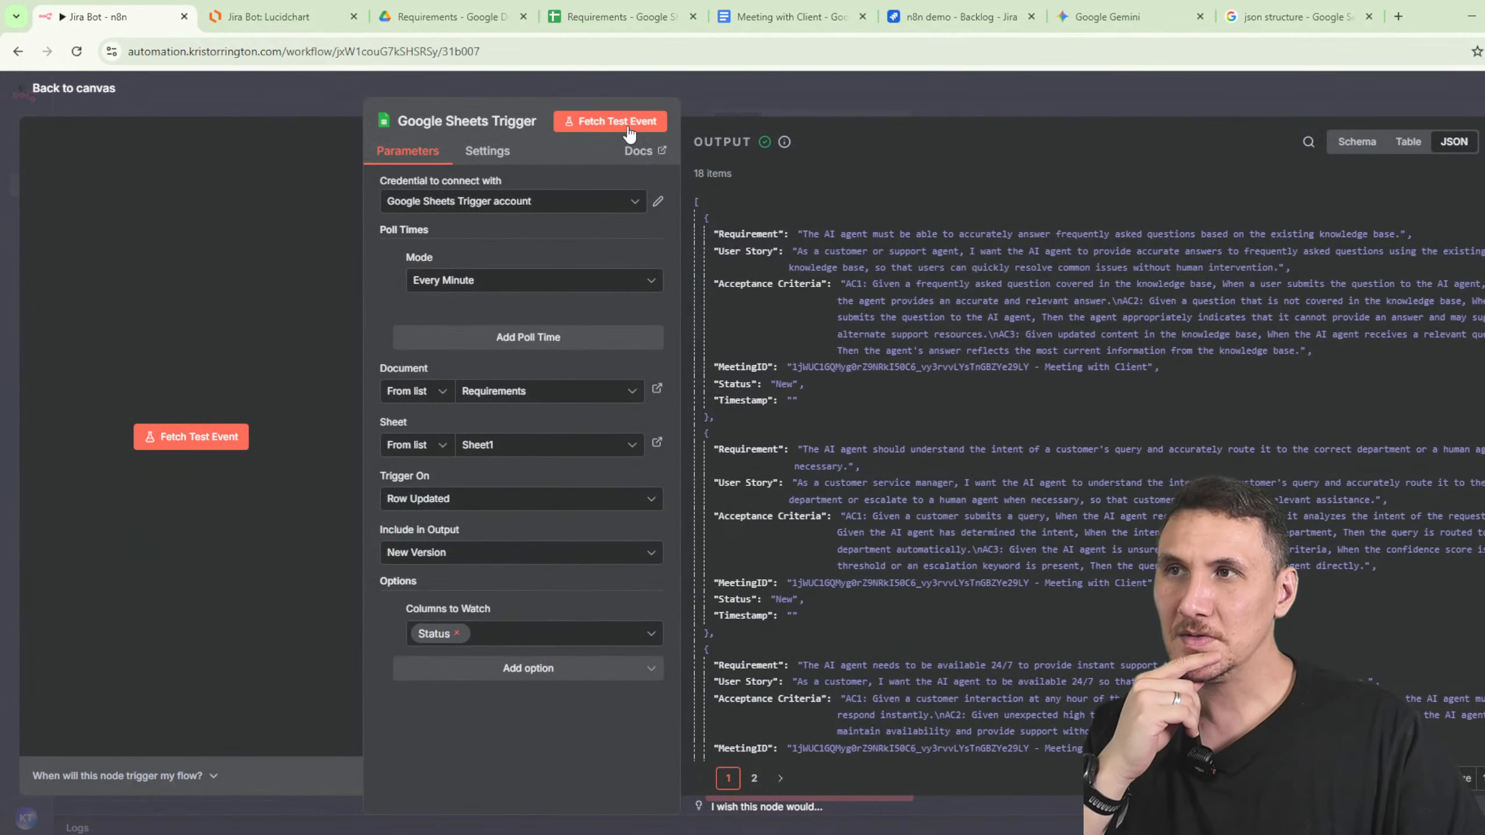
pyautogui.click(608, 121)
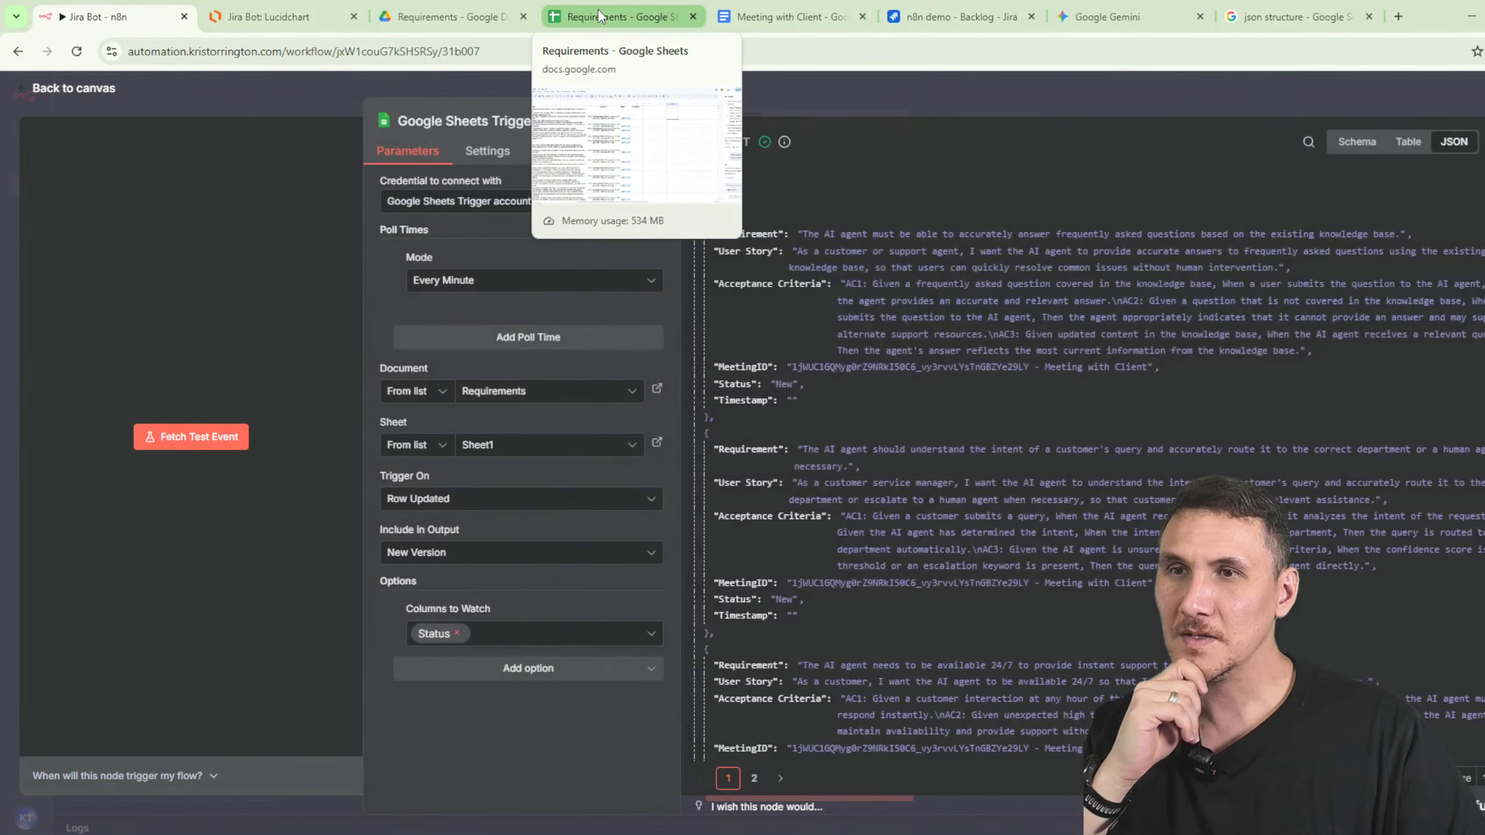
pyautogui.click(597, 8)
pyautogui.click(724, 276)
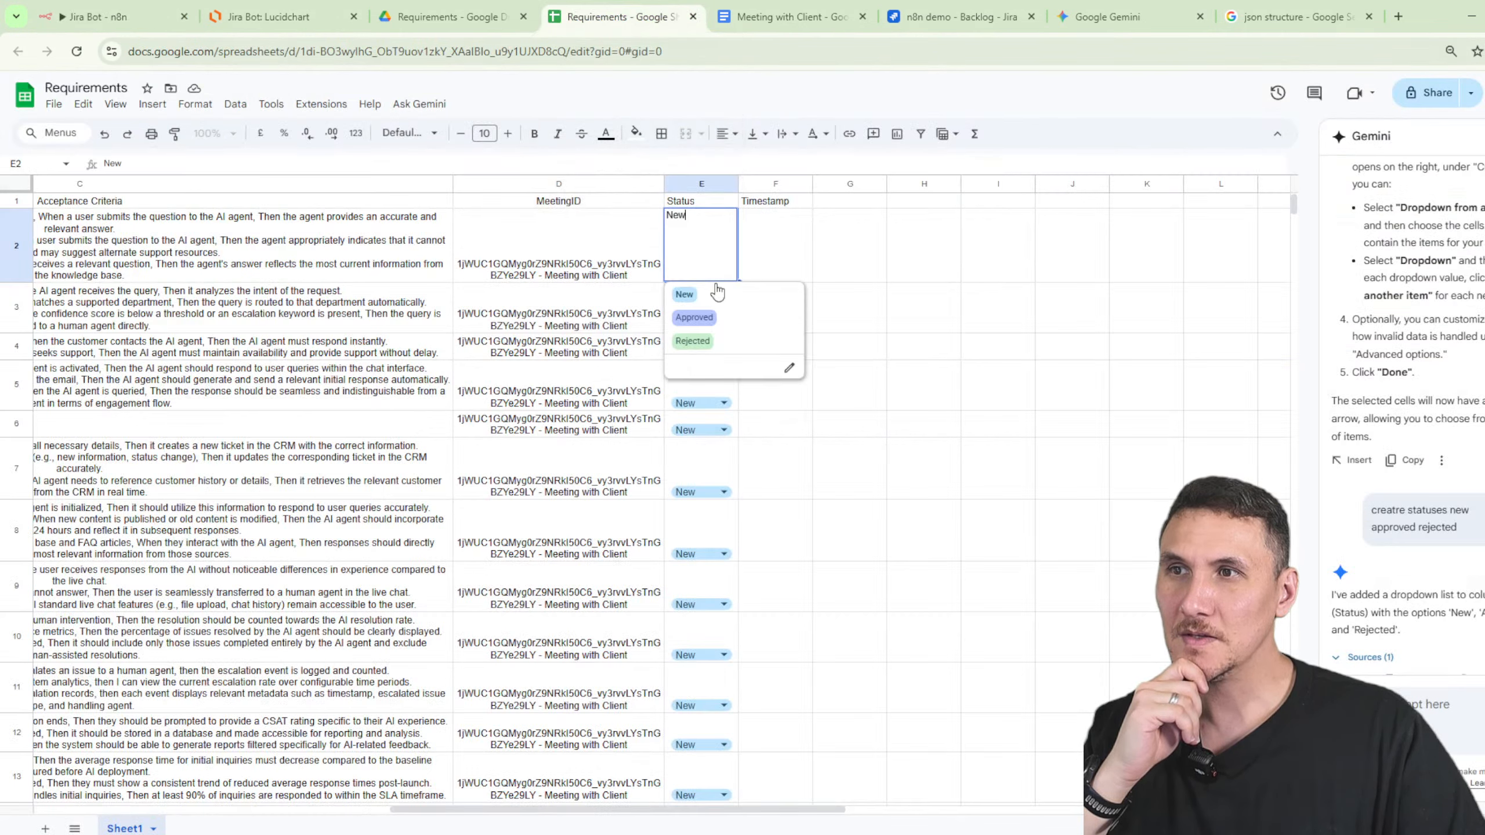
pyautogui.click(709, 317)
pyautogui.click(830, 319)
# - Refetch the trigger's test event and run the workflow, passing 1 of 18 items
pyautogui.click(135, 16)
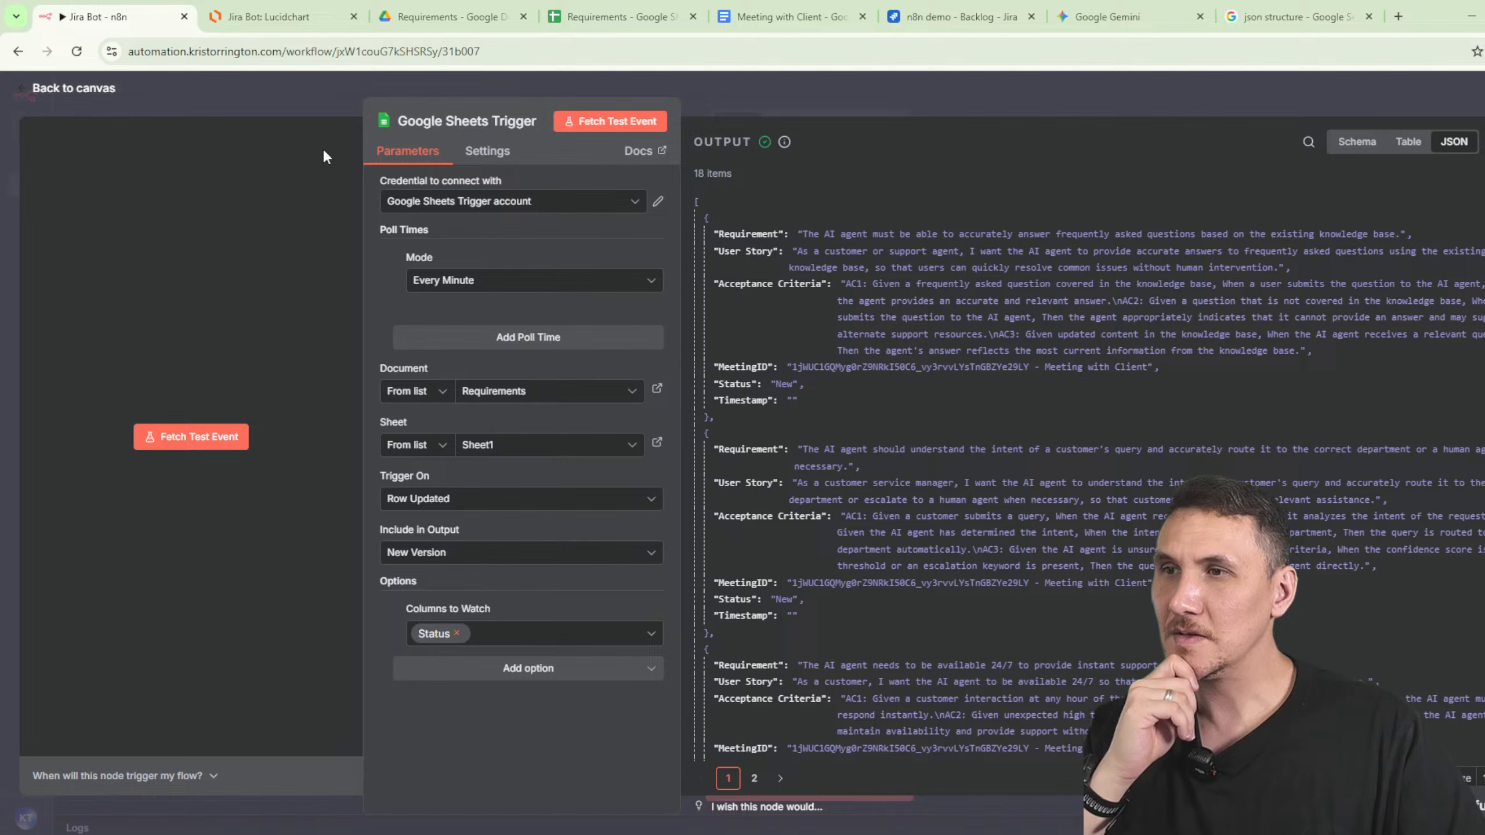
pyautogui.click(590, 132)
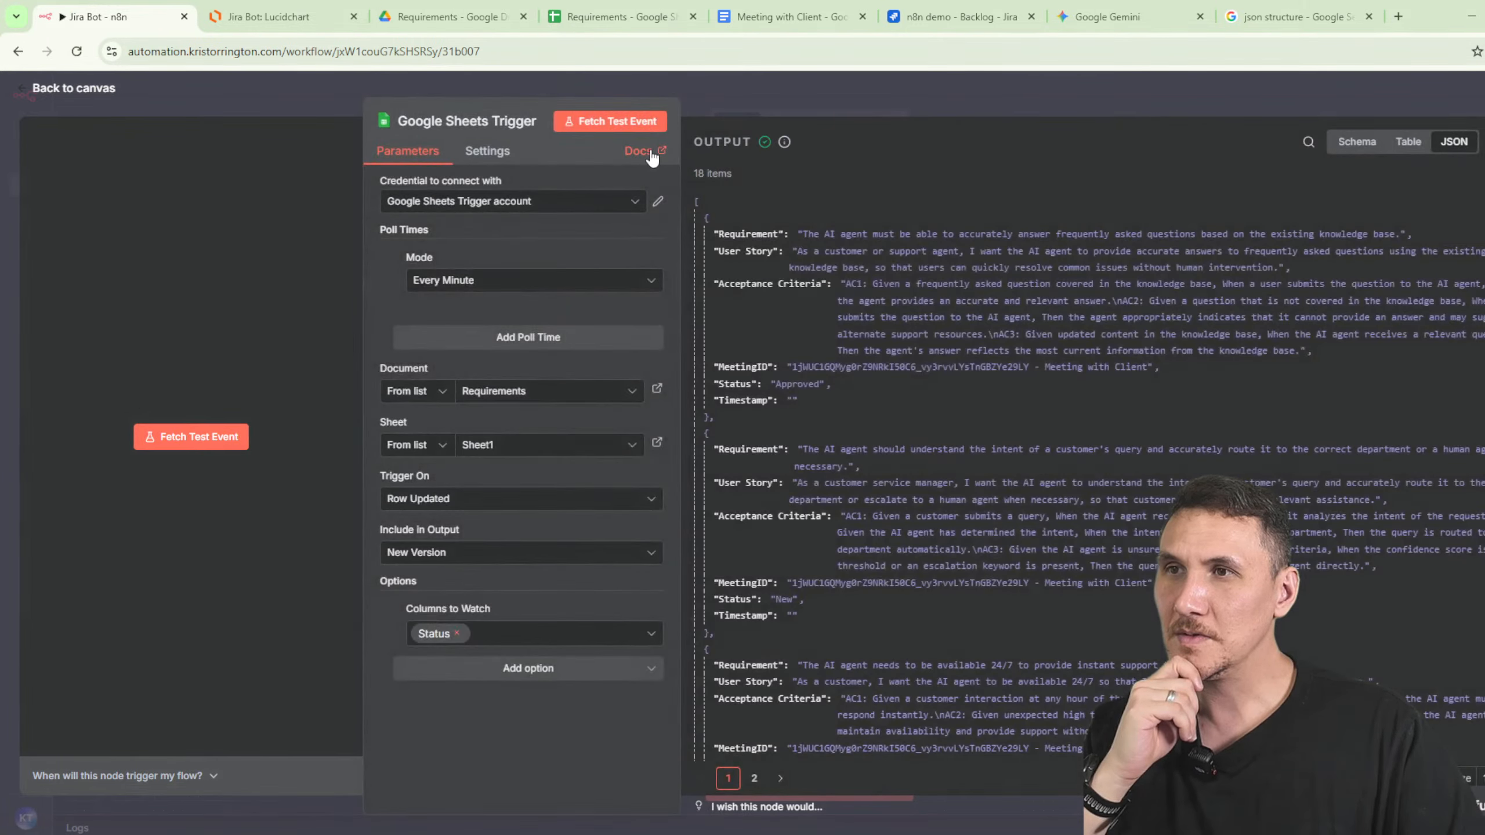
pyautogui.press('Escape')
pyautogui.click(488, 475)
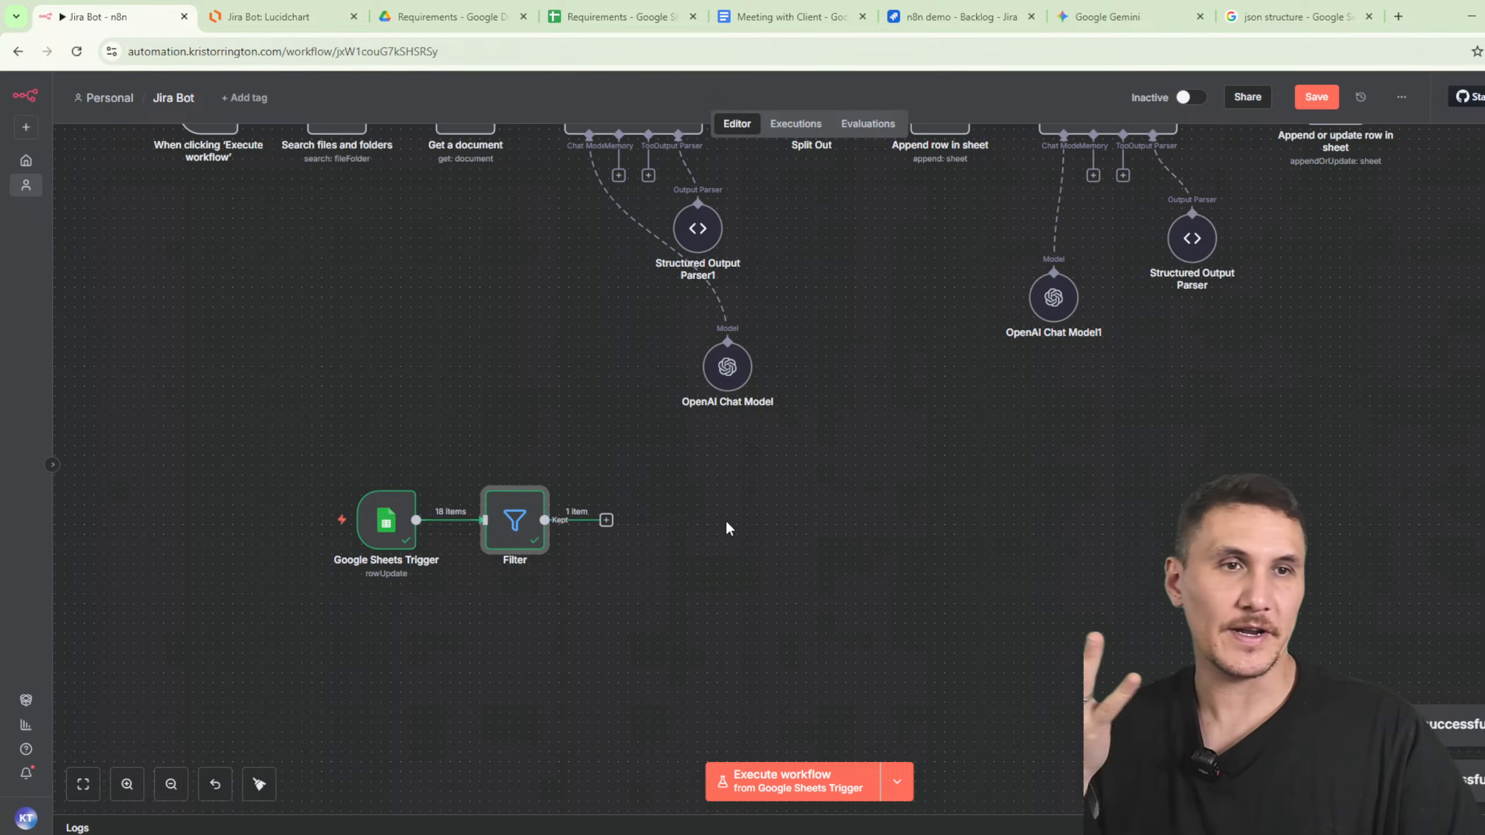
# - Add a Jira Software 'Create an issue' step after the Filter
pyautogui.click(606, 520)
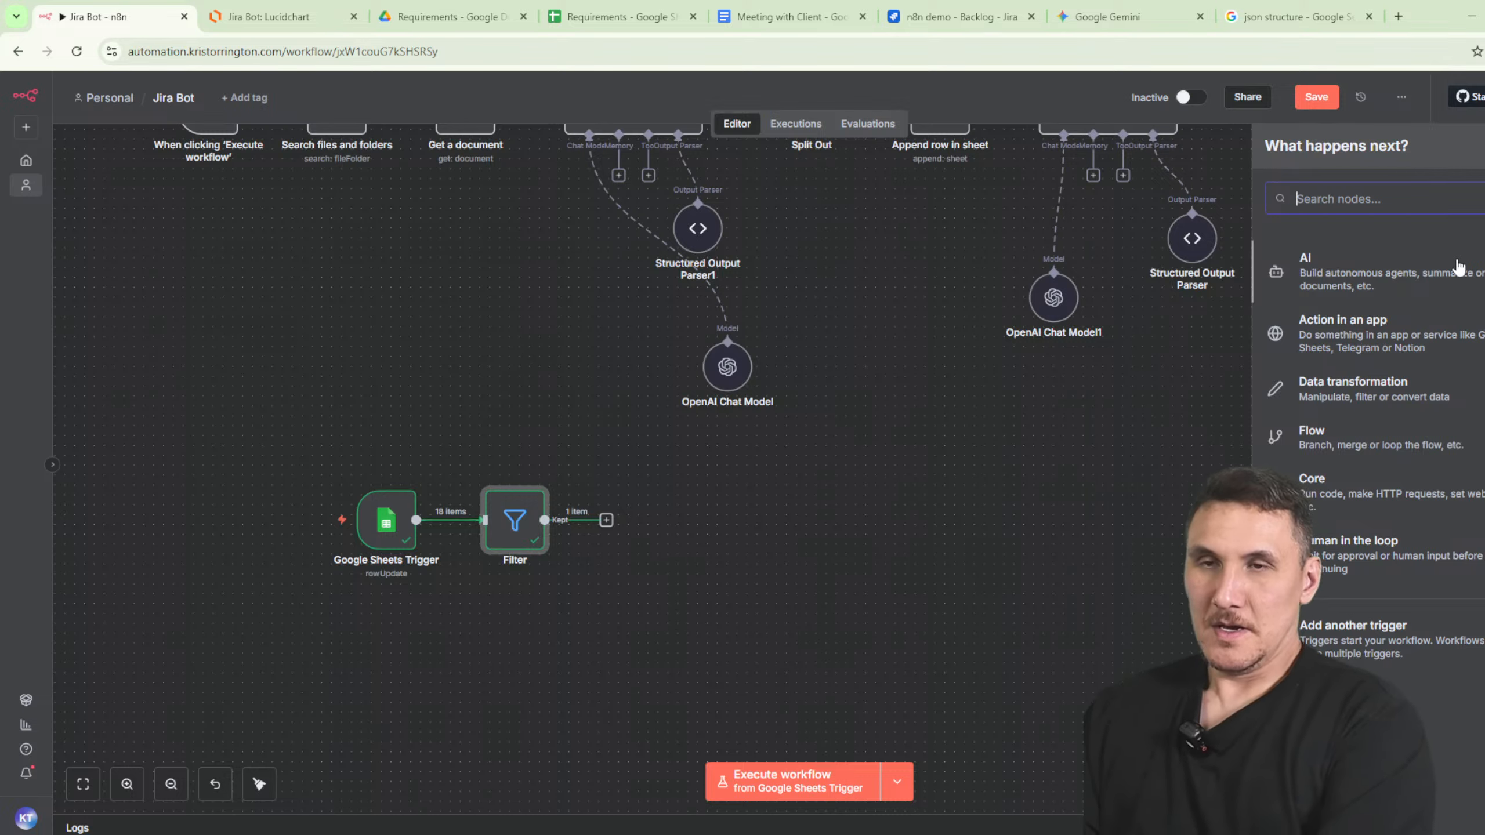
pyautogui.write('jira')
pyautogui.click(1438, 266)
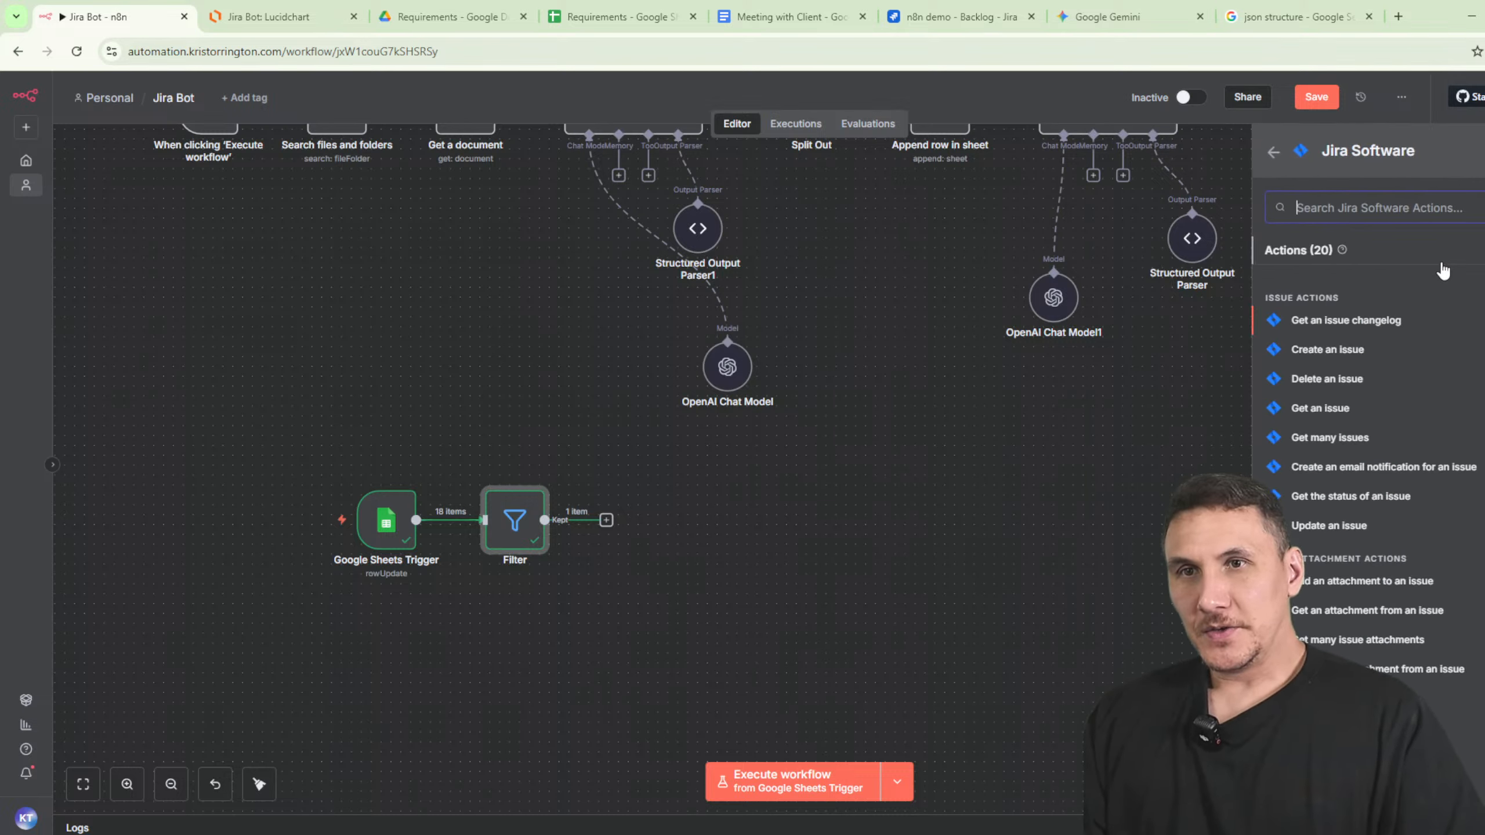
pyautogui.click(1348, 351)
# - Start a new Jira credential and open its setup documentation
pyautogui.click(653, 206)
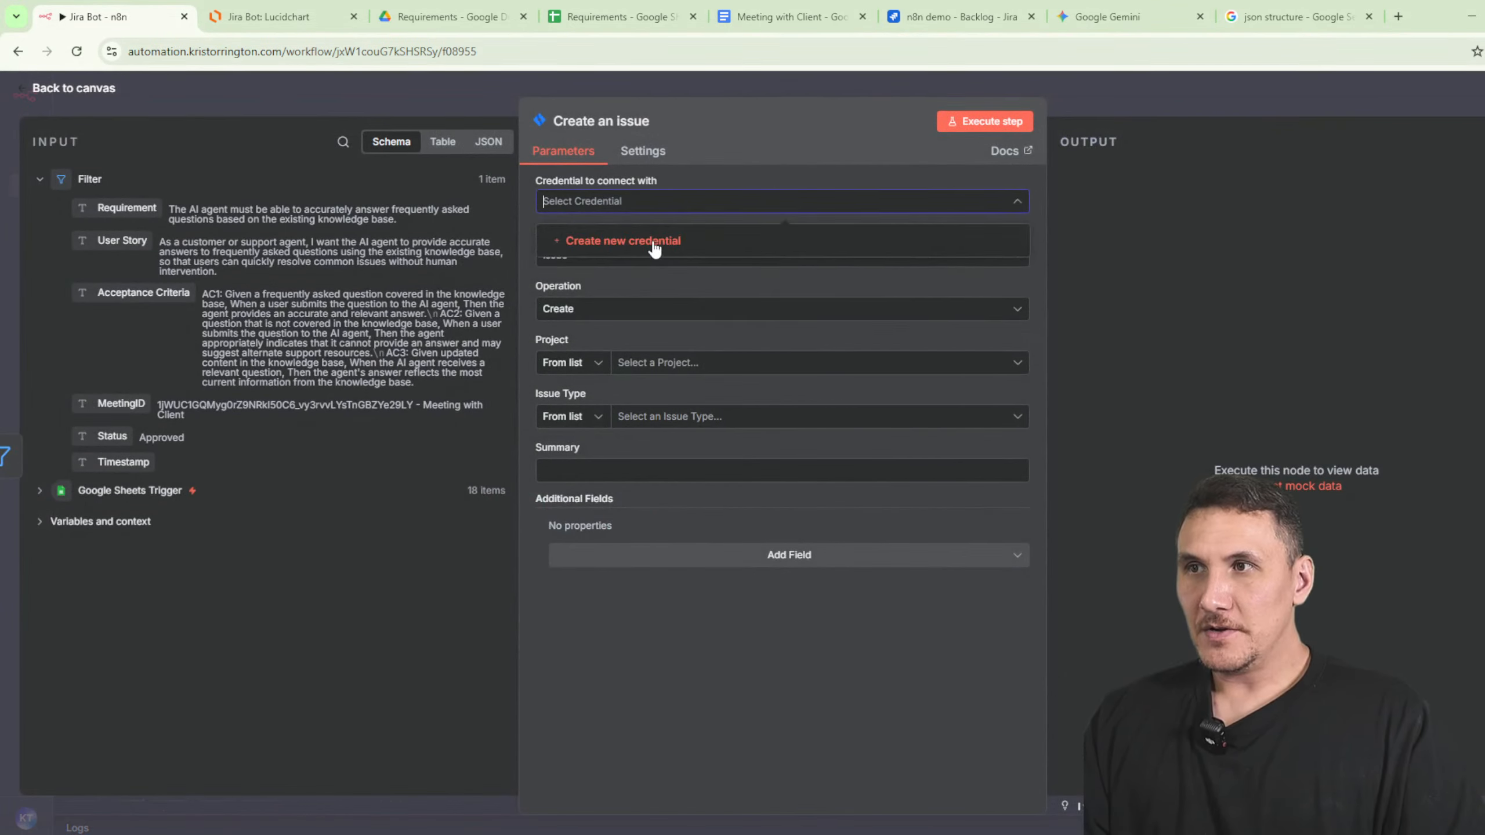
pyautogui.click(654, 241)
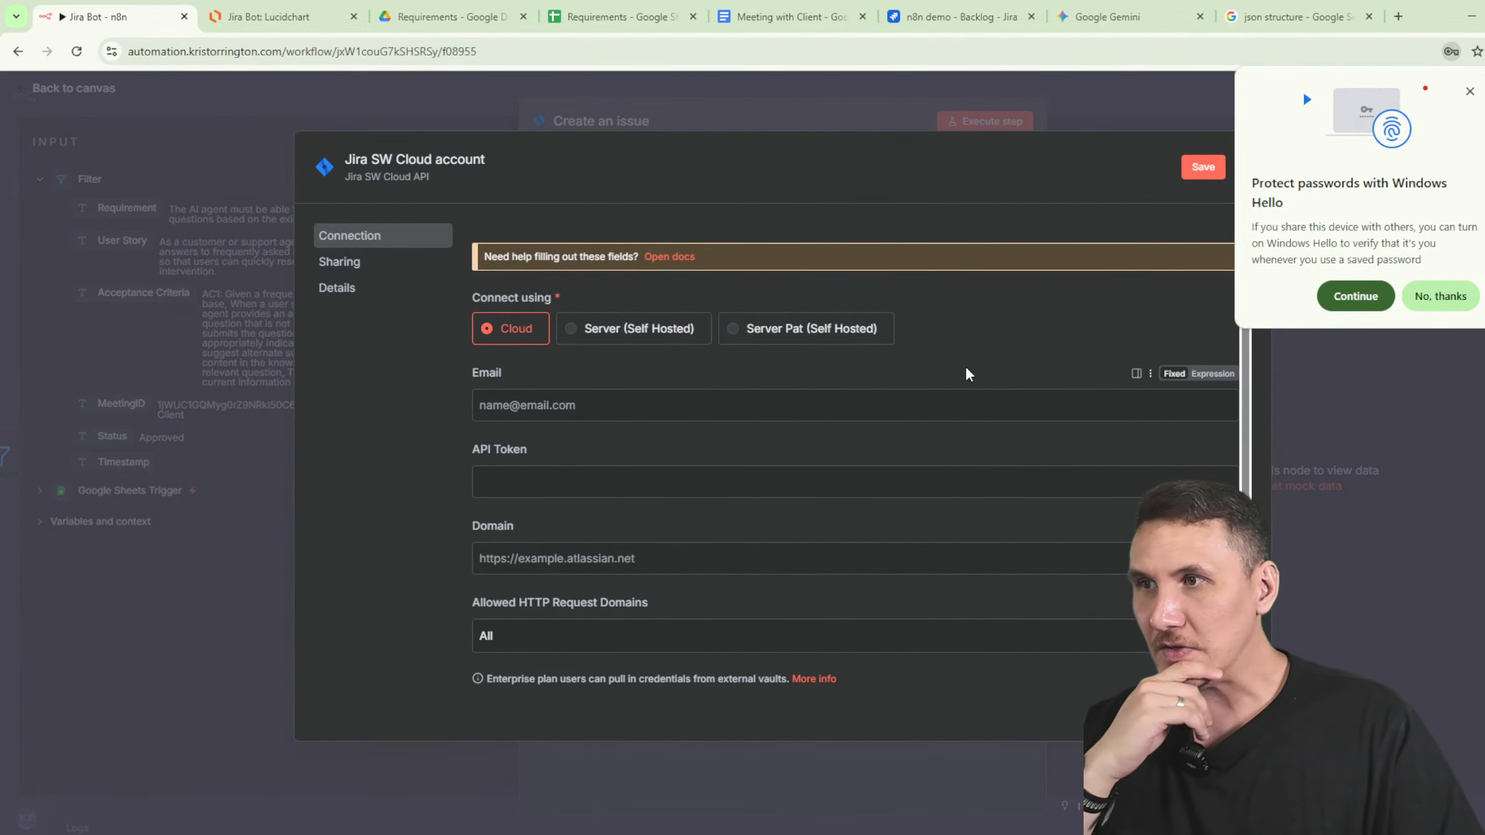
pyautogui.click(1454, 309)
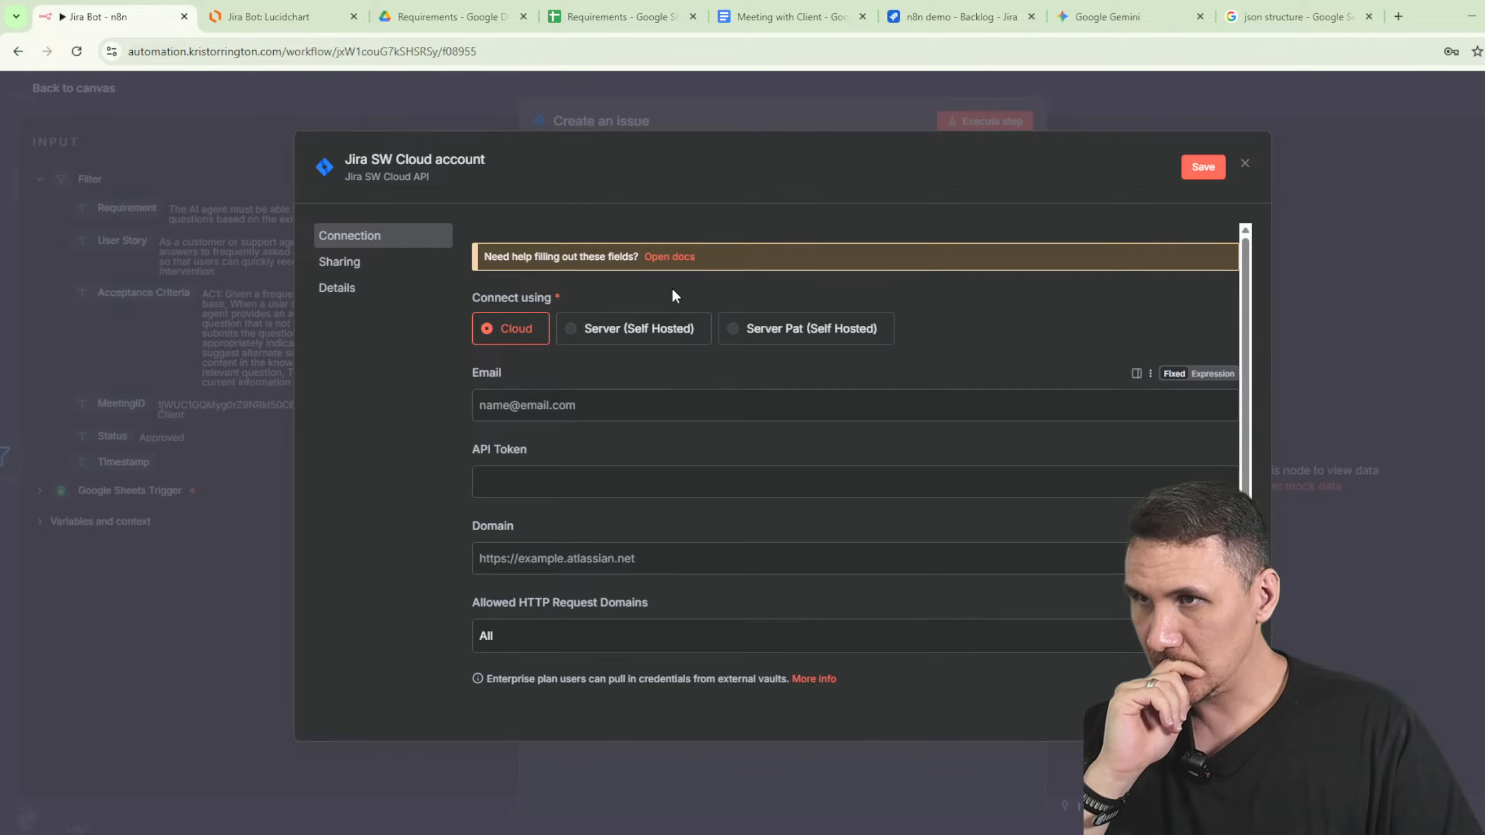
pyautogui.click(673, 257)
# - Scroll the Jira credentials docs to the SW Cloud API token setup steps
pyautogui.scroll(-3, 903, 447)
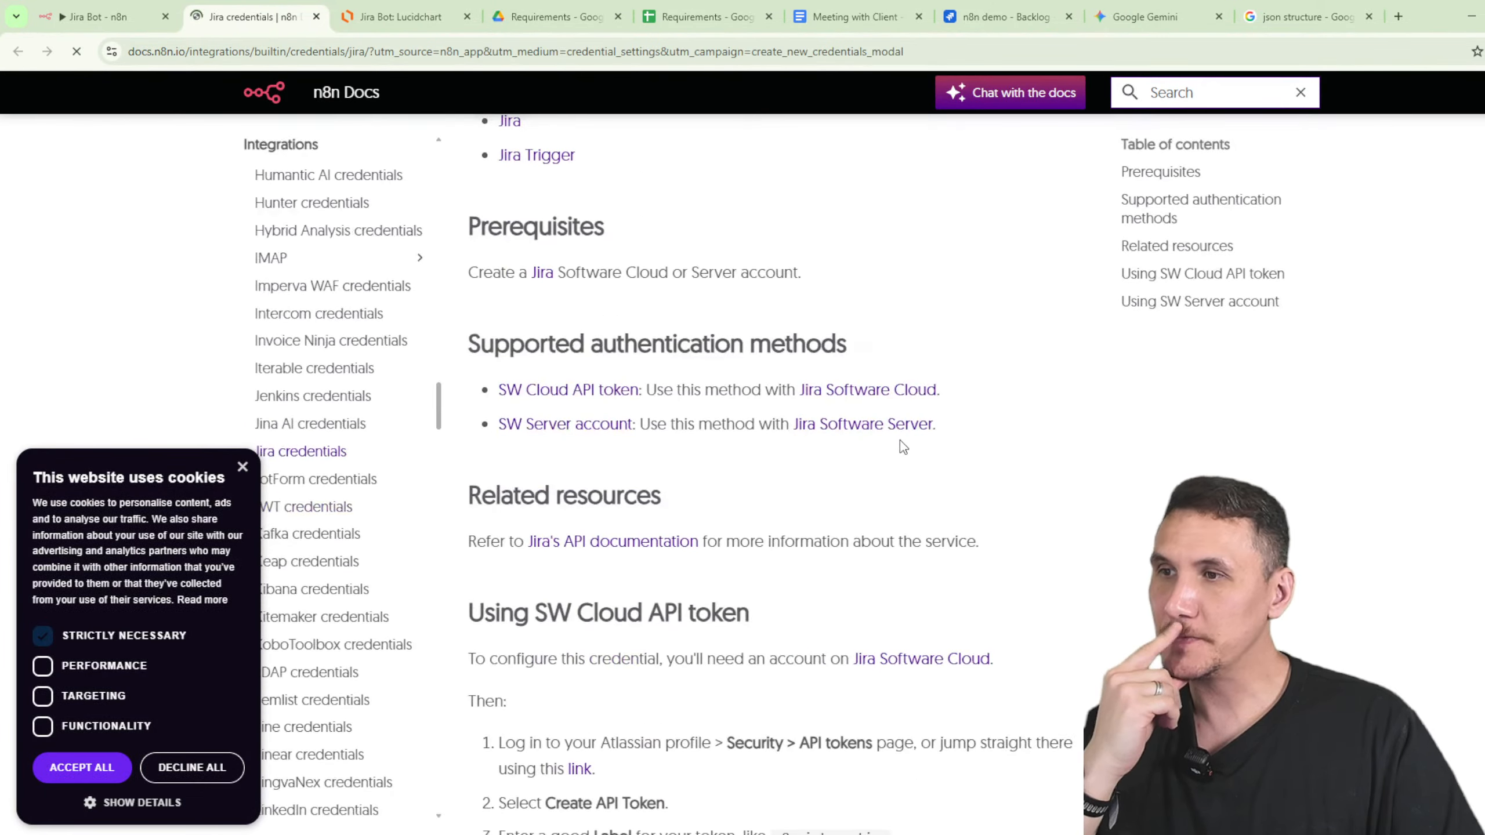
pyautogui.scroll(-5, 933, 448)
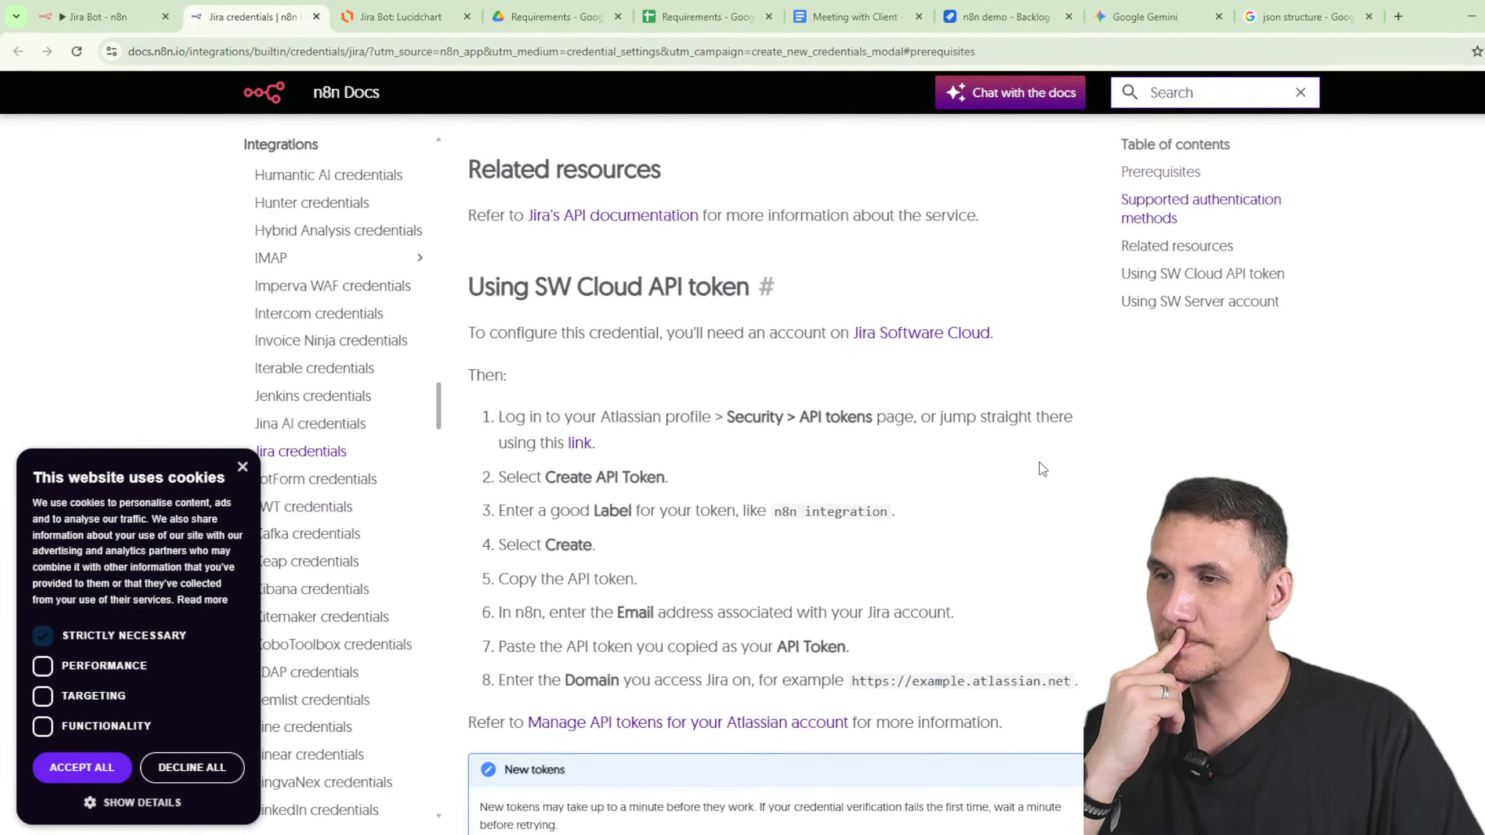
pyautogui.scroll(-3, 1043, 469)
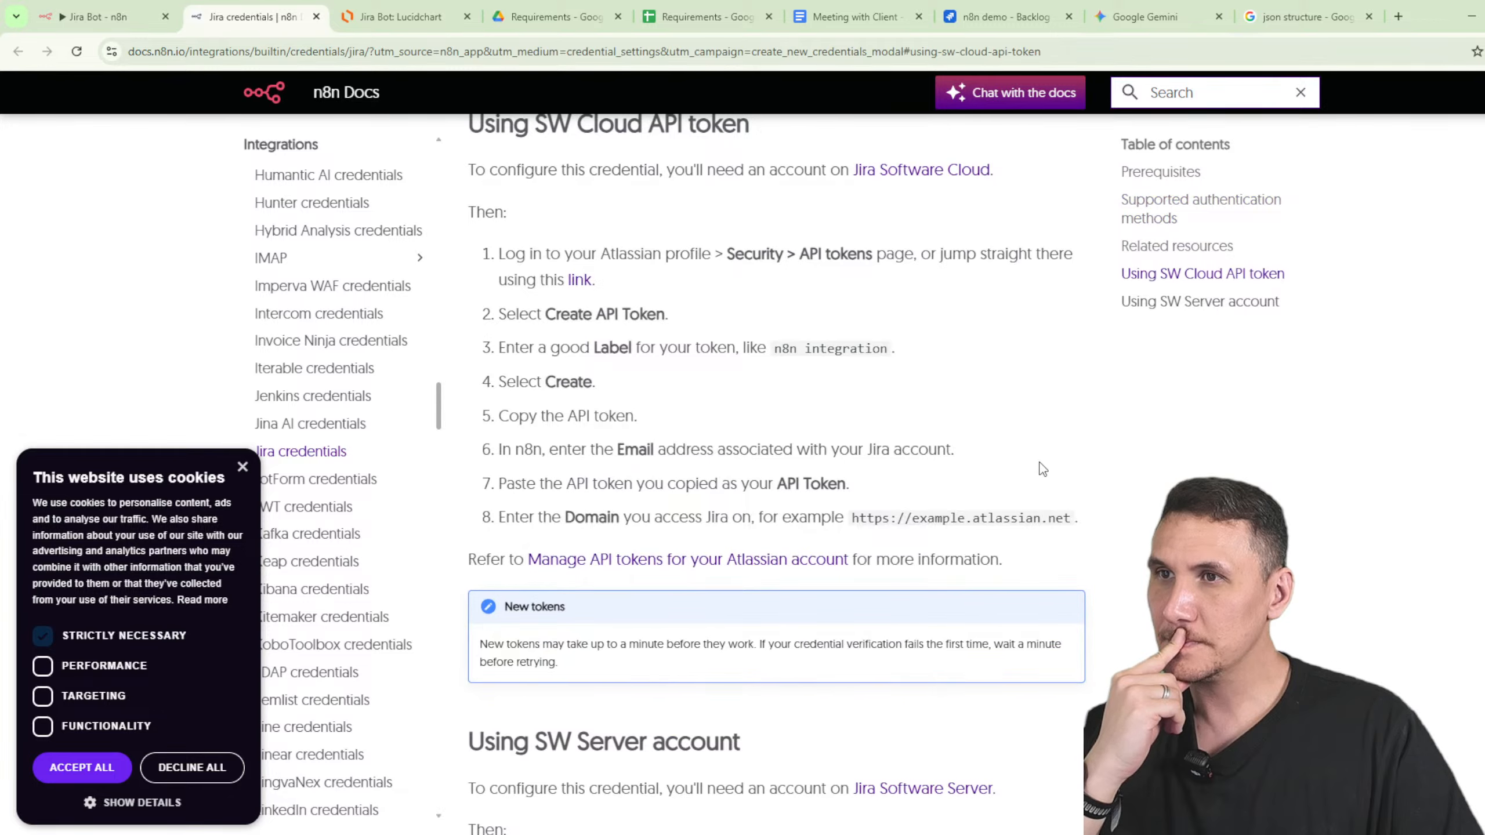
pyautogui.scroll(-1, 1041, 466)
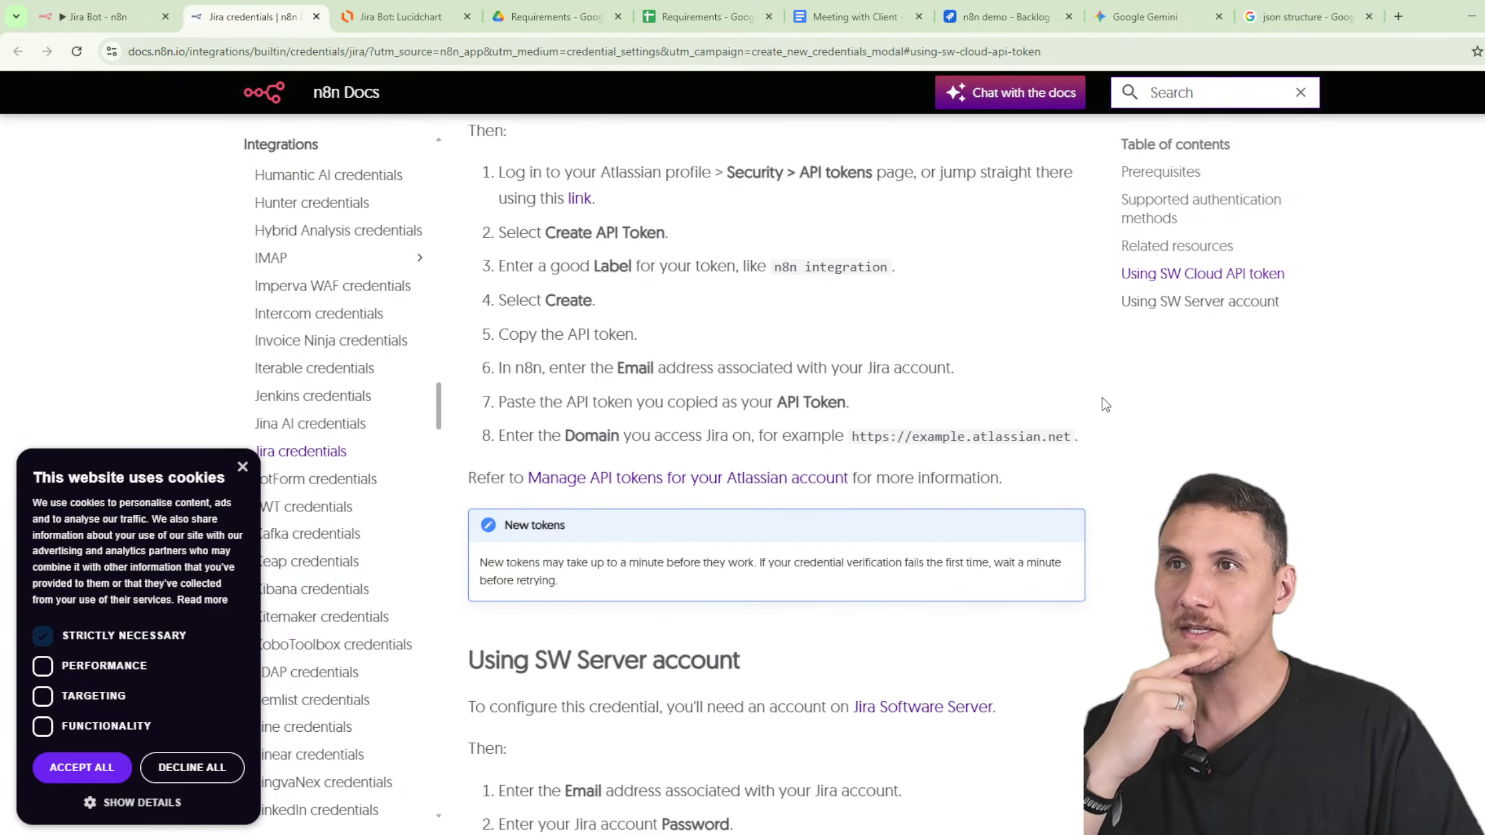
# - Close the Jira backlog and json structure tabs
pyautogui.click(990, 17)
pyautogui.hotkey('ctrl', 'w')
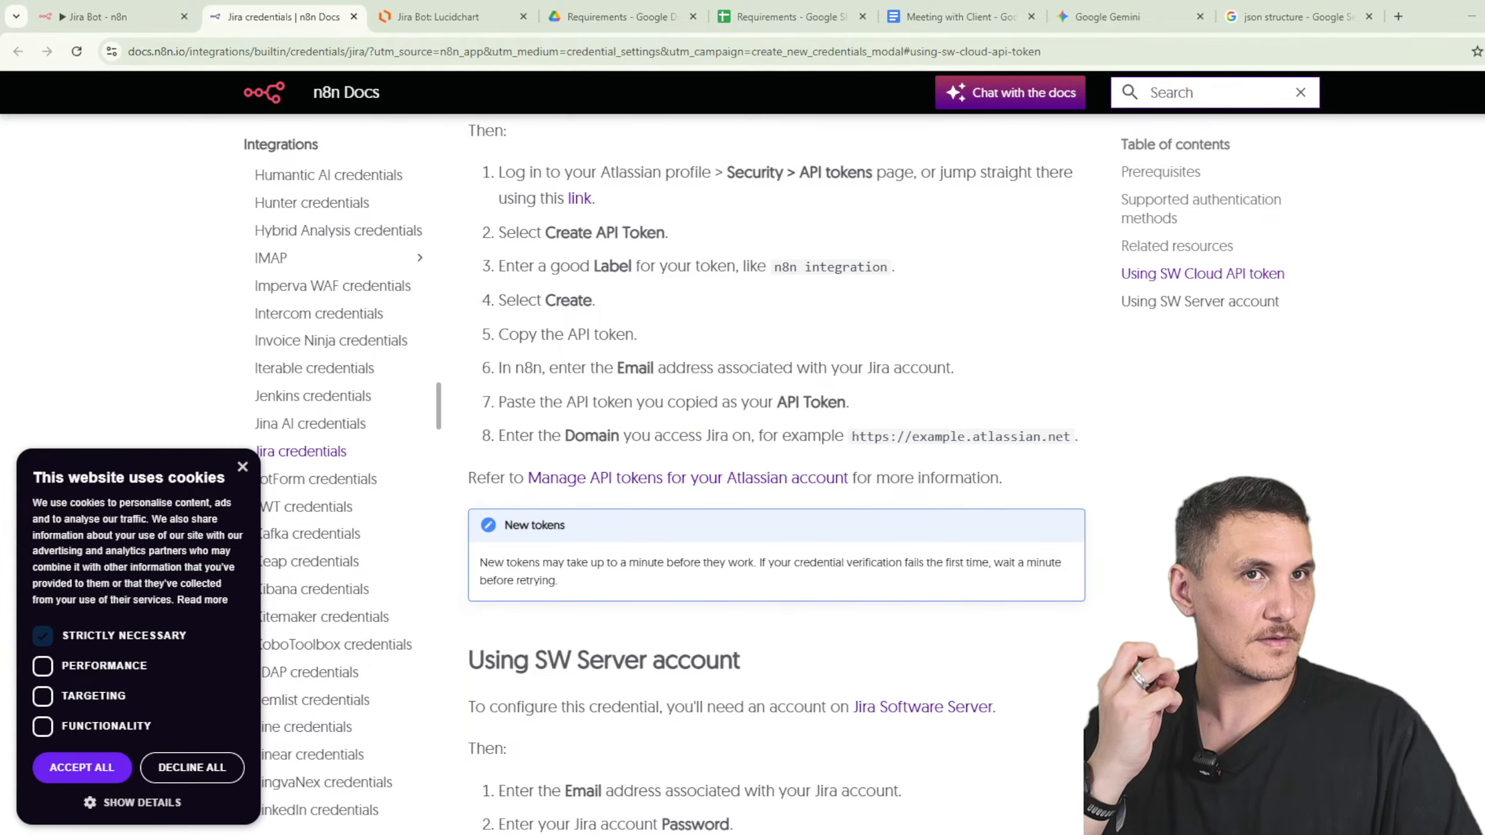
pyautogui.click(1274, 17)
pyautogui.hotkey('ctrl', 'w')
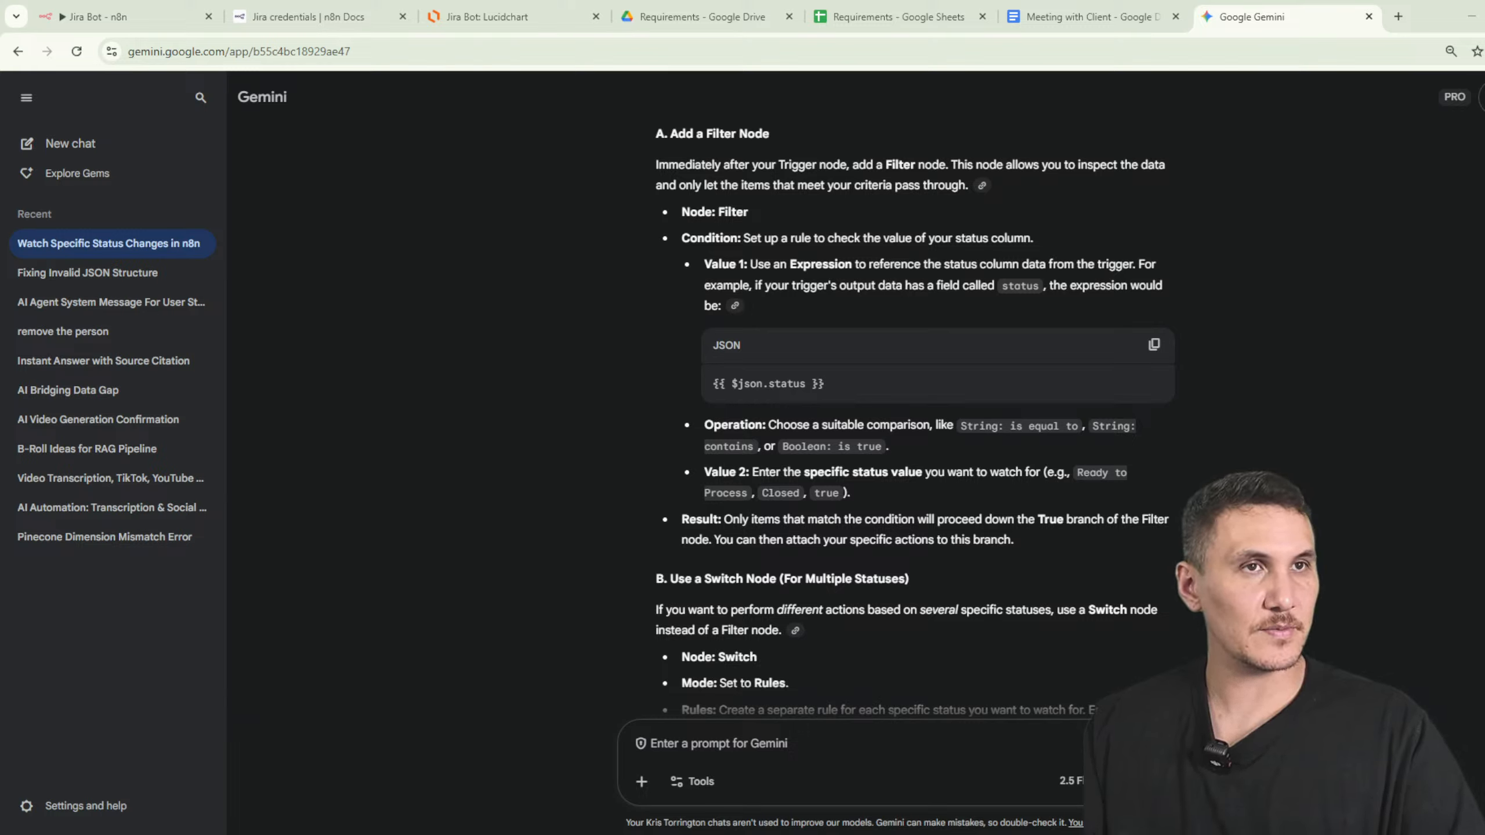
# - Return to the Jira SW Cloud account credential form in the n8n workflow
pyautogui.click(87, 18)
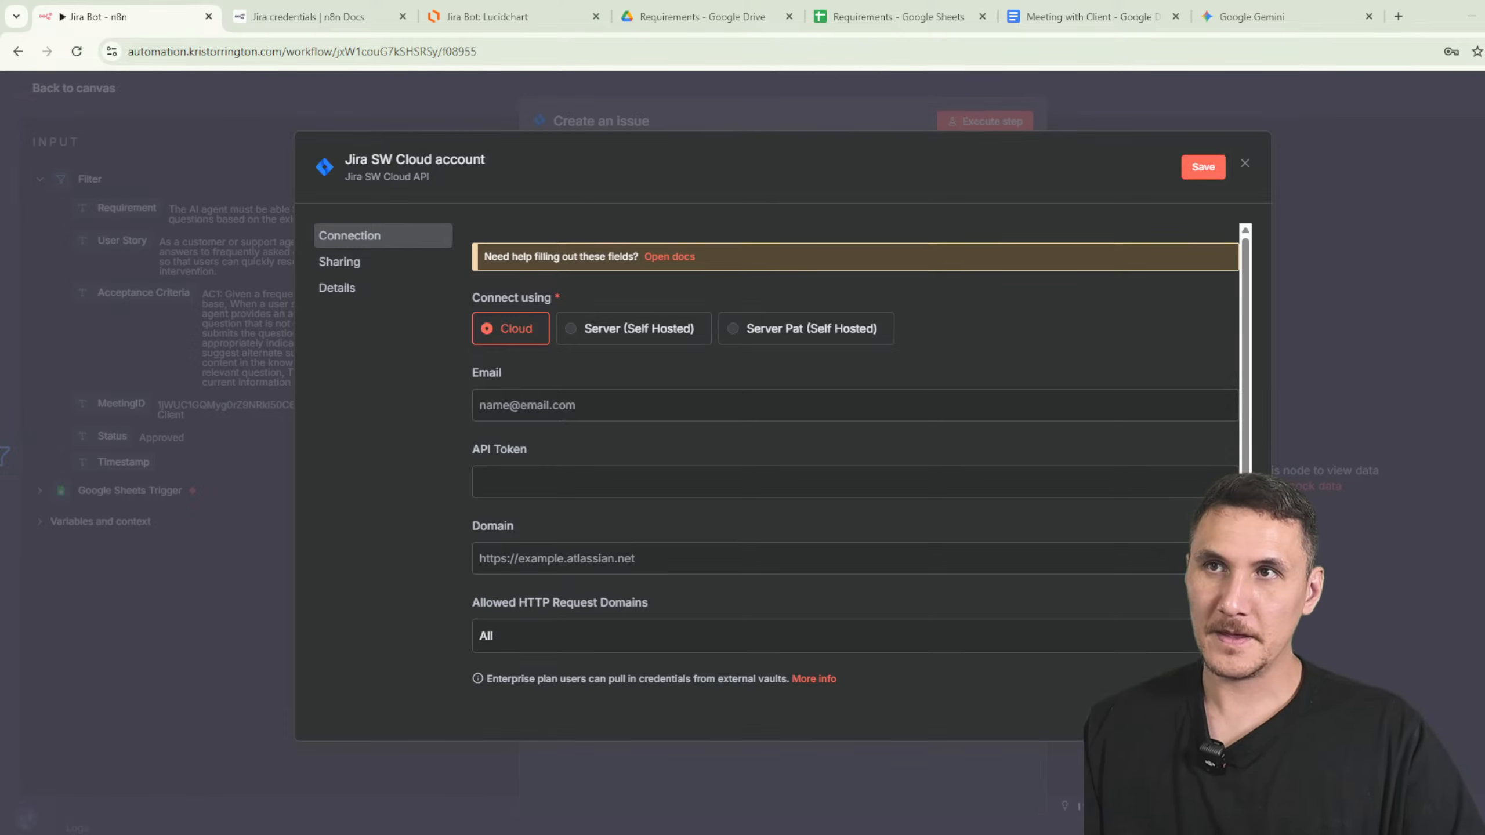
# - Center the Jira Bot swimlane diagram and select its Google Drive lane for review
pyautogui.click(482, 16)
pyautogui.scroll(-5, 666, 367)
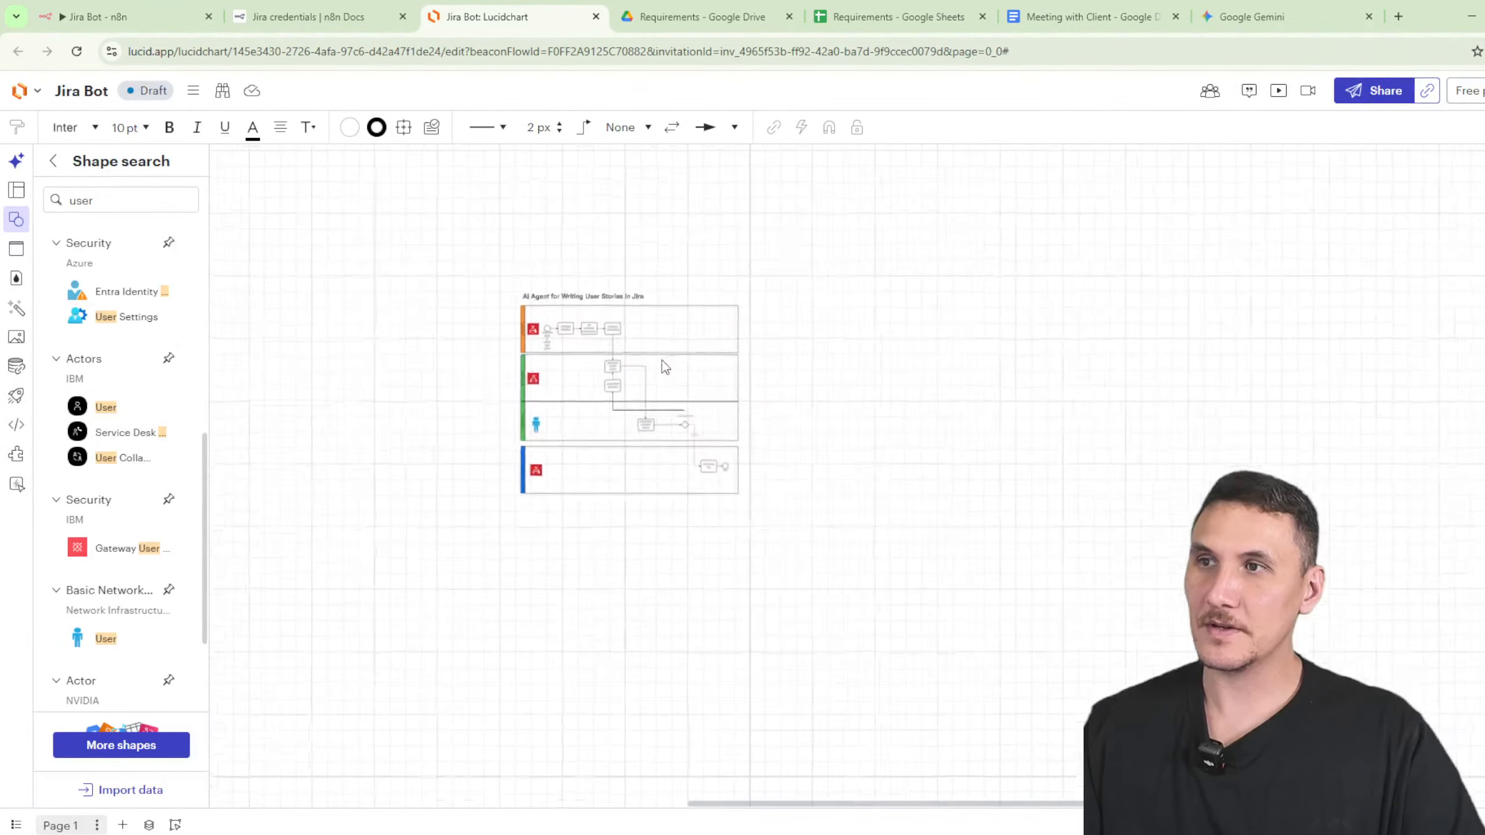
pyautogui.scroll(1, 665, 367)
pyautogui.rightClick(425, 280)
pyautogui.click(385, 285)
pyautogui.scroll(3, 385, 285)
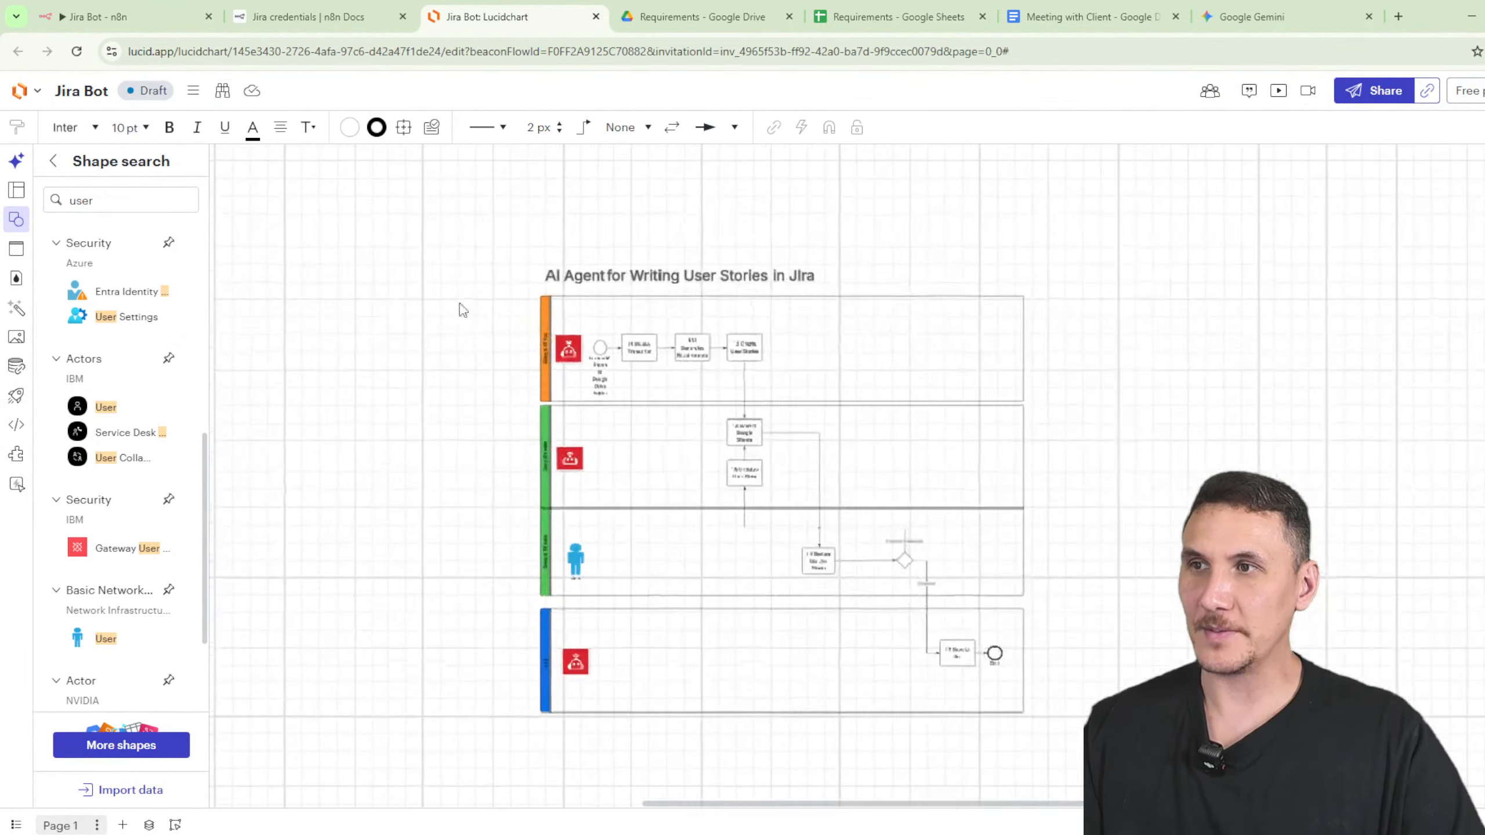
pyautogui.scroll(2, 468, 309)
pyautogui.moveTo(1305, 396); pyautogui.dragTo(1255, 366)
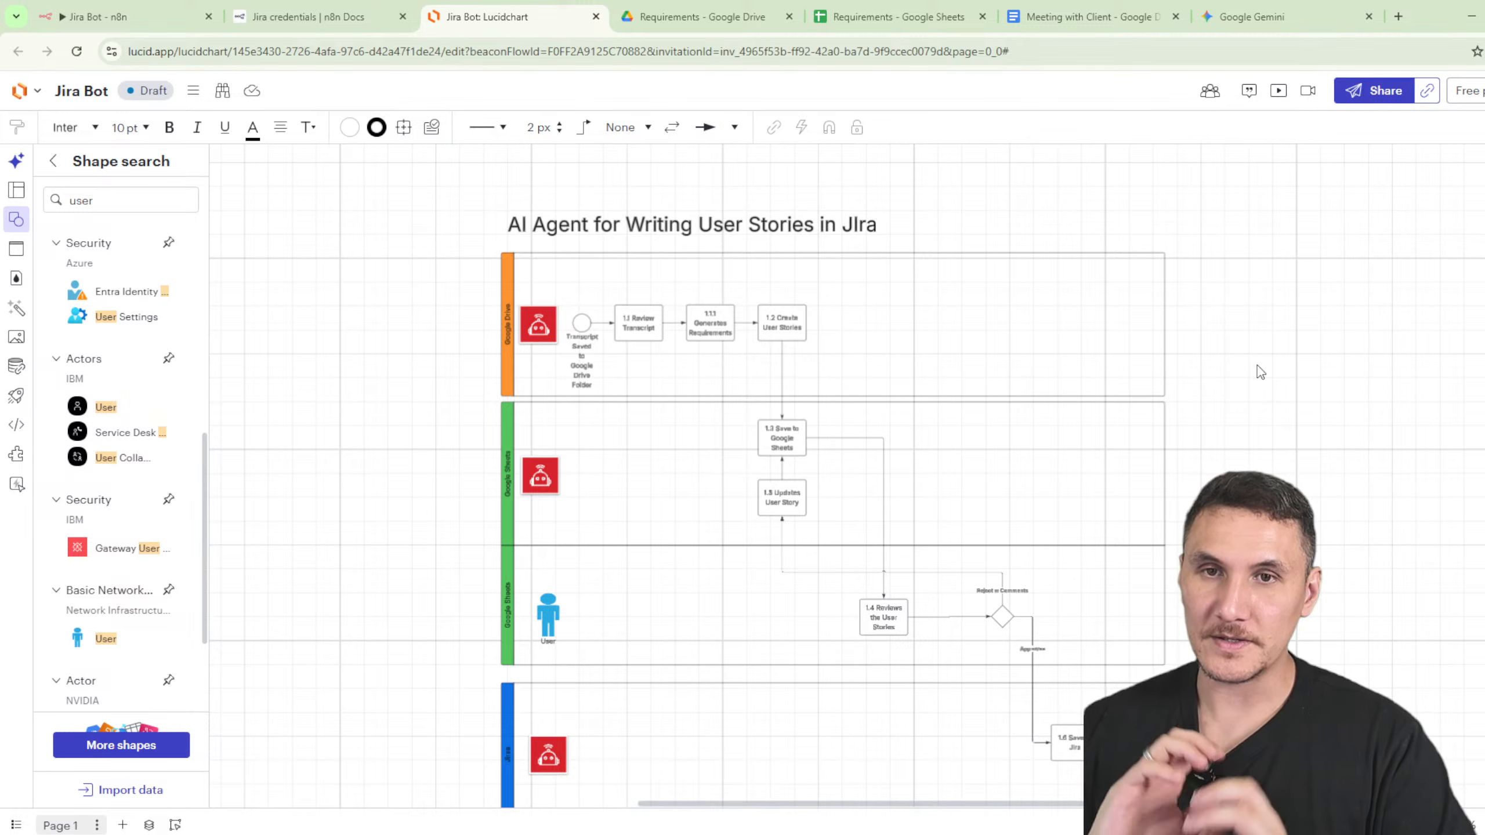
pyautogui.click(663, 397)
pyautogui.keyDown('ctrl'); pyautogui.scroll(3, 661, 399); pyautogui.keyUp('ctrl')
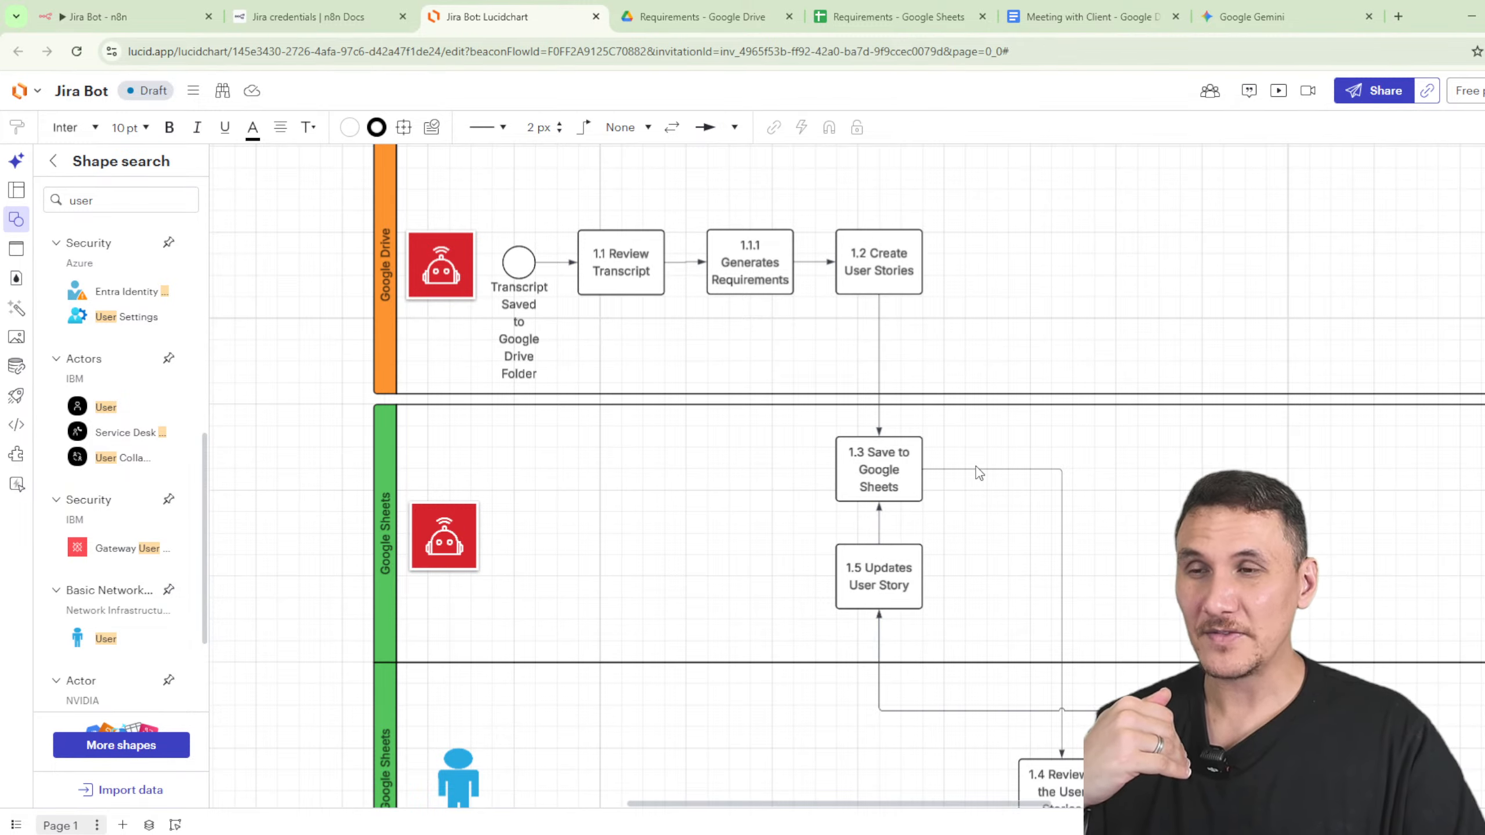
# - Check the MeetingID cells D13:D14 in the Requirements sheet, then return to the diagram
pyautogui.click(900, 16)
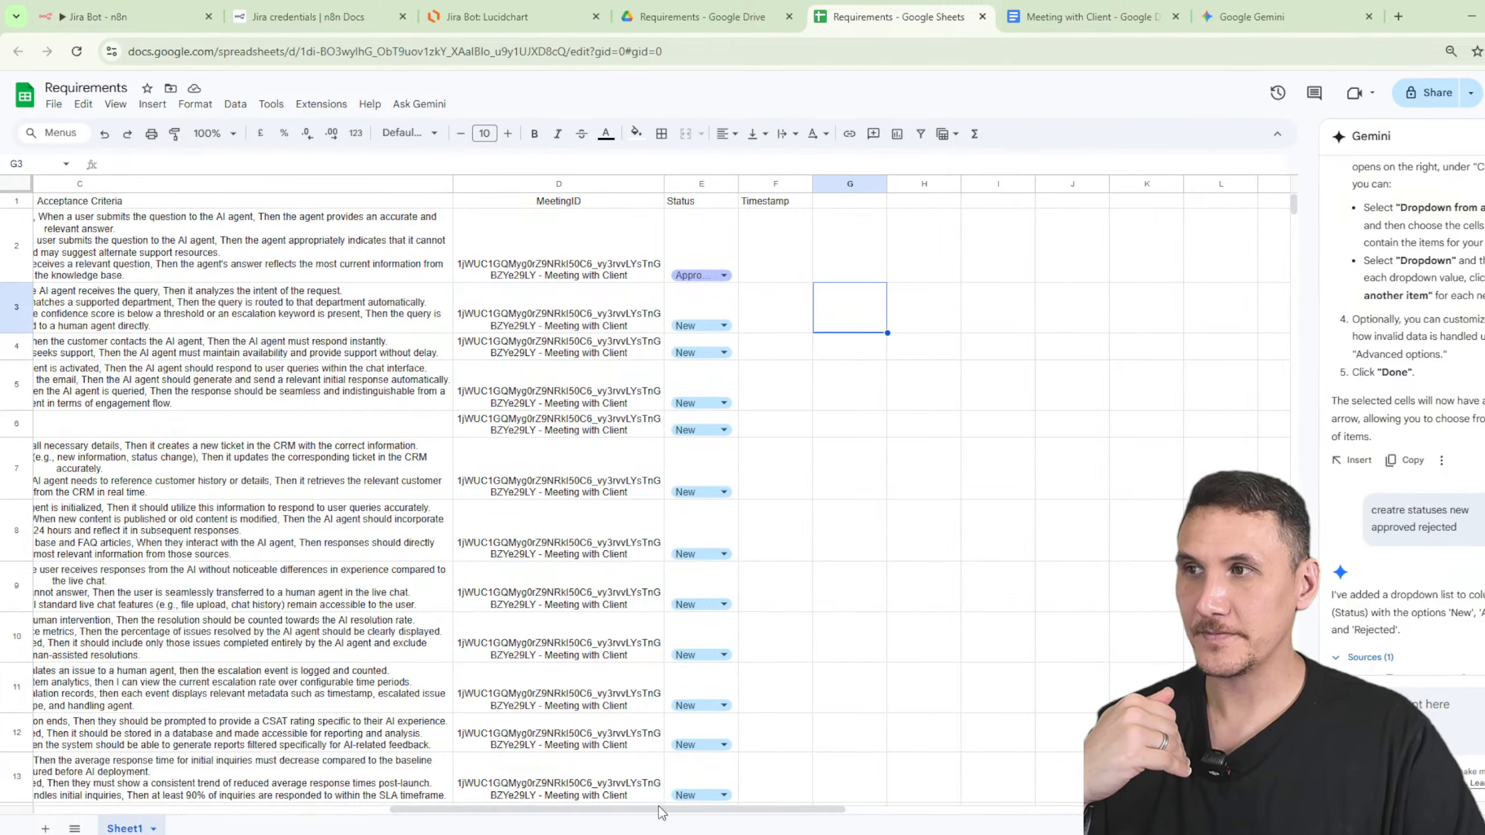
pyautogui.click(619, 806)
pyautogui.hscroll(-10, 608, 808)
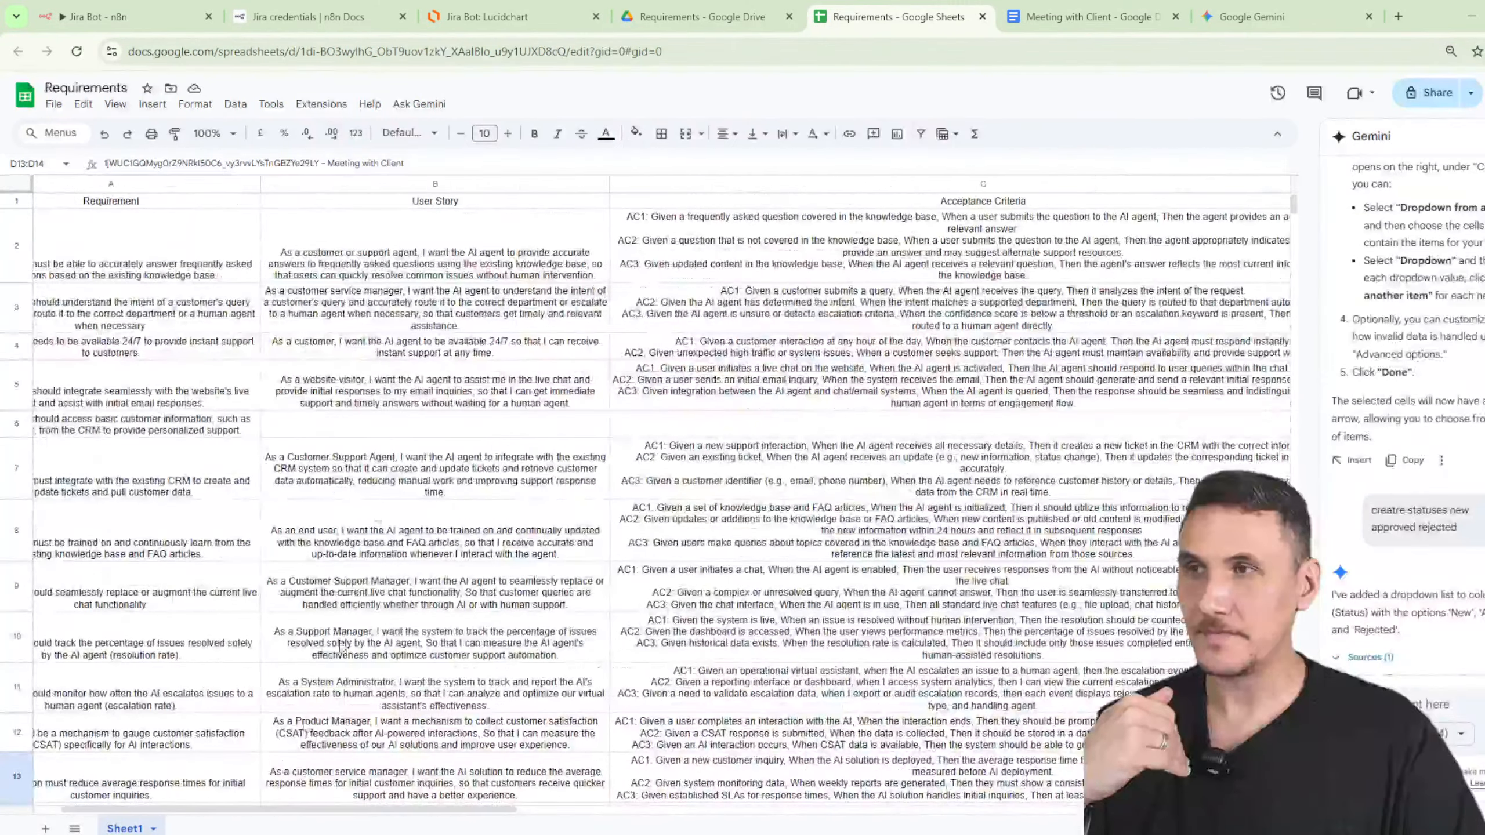
pyautogui.click(467, 23)
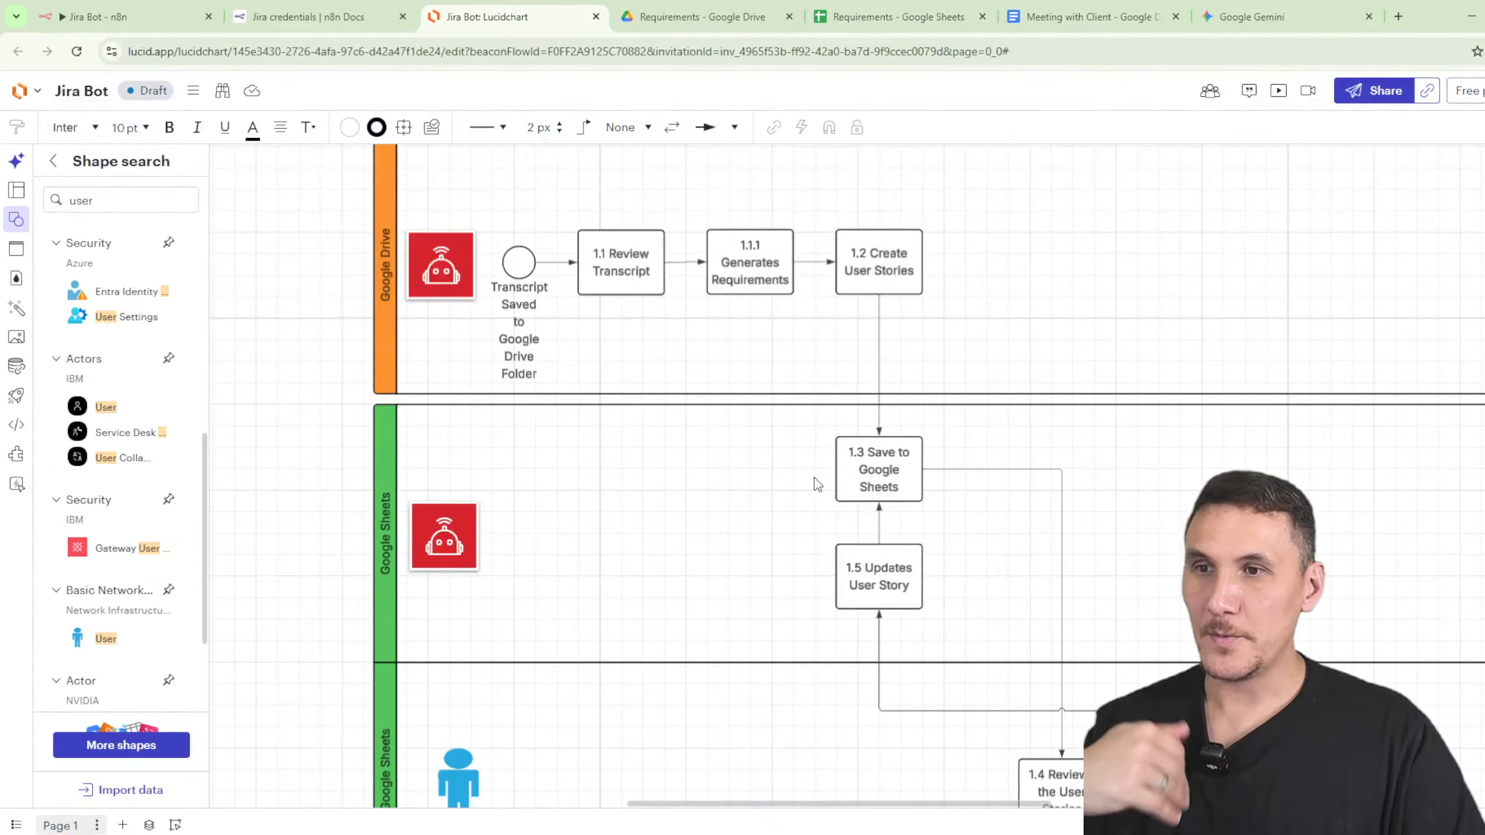
pyautogui.scroll(-3, 1111, 573)
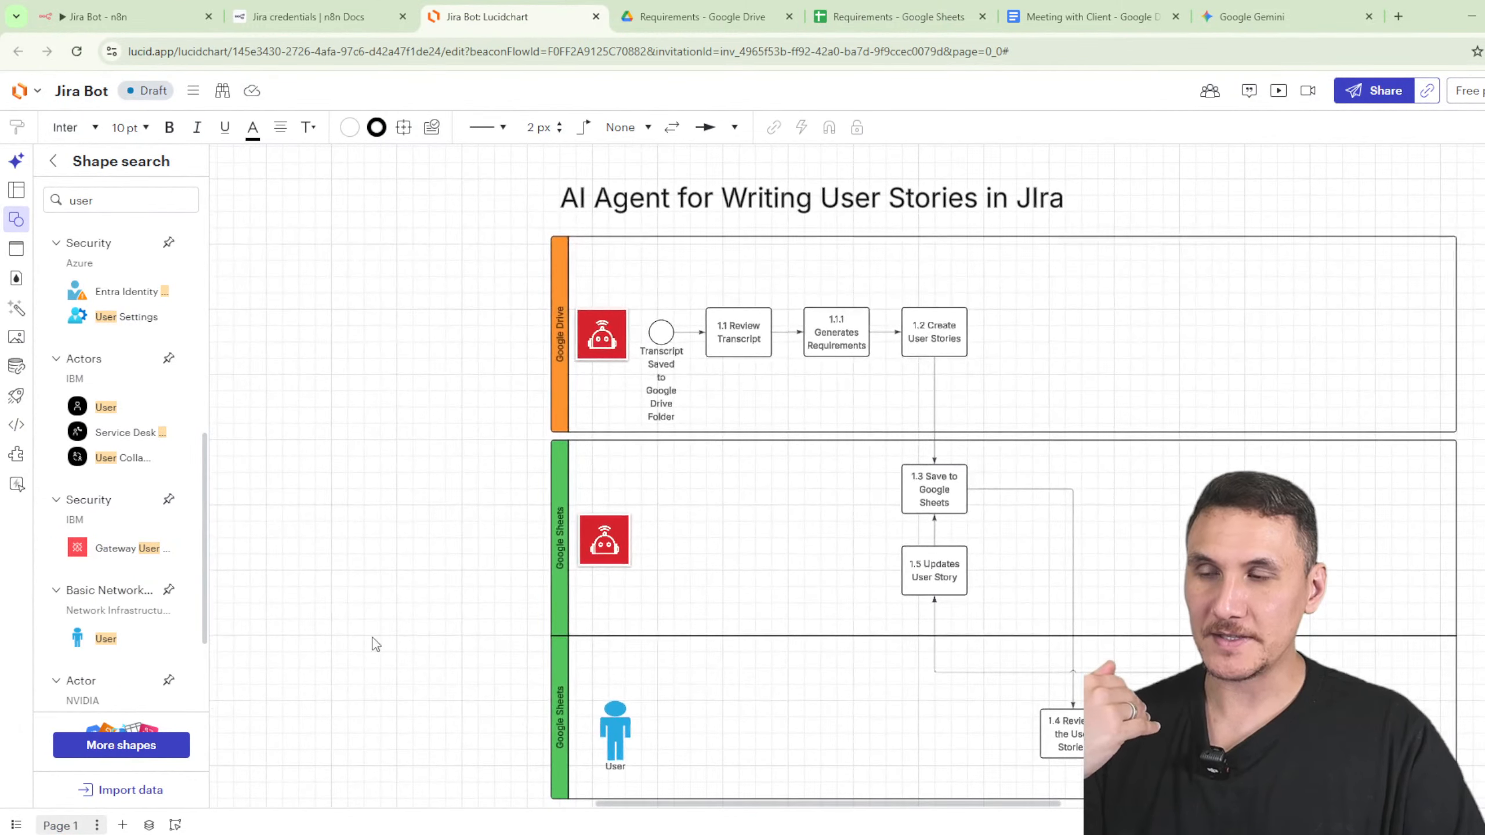
pyautogui.scroll(-2, 397, 561)
# - Inspect the Google Sheets pool and the 1.6 Save to Jira step, then go to the n8n workflow
pyautogui.scroll(3, 497, 528)
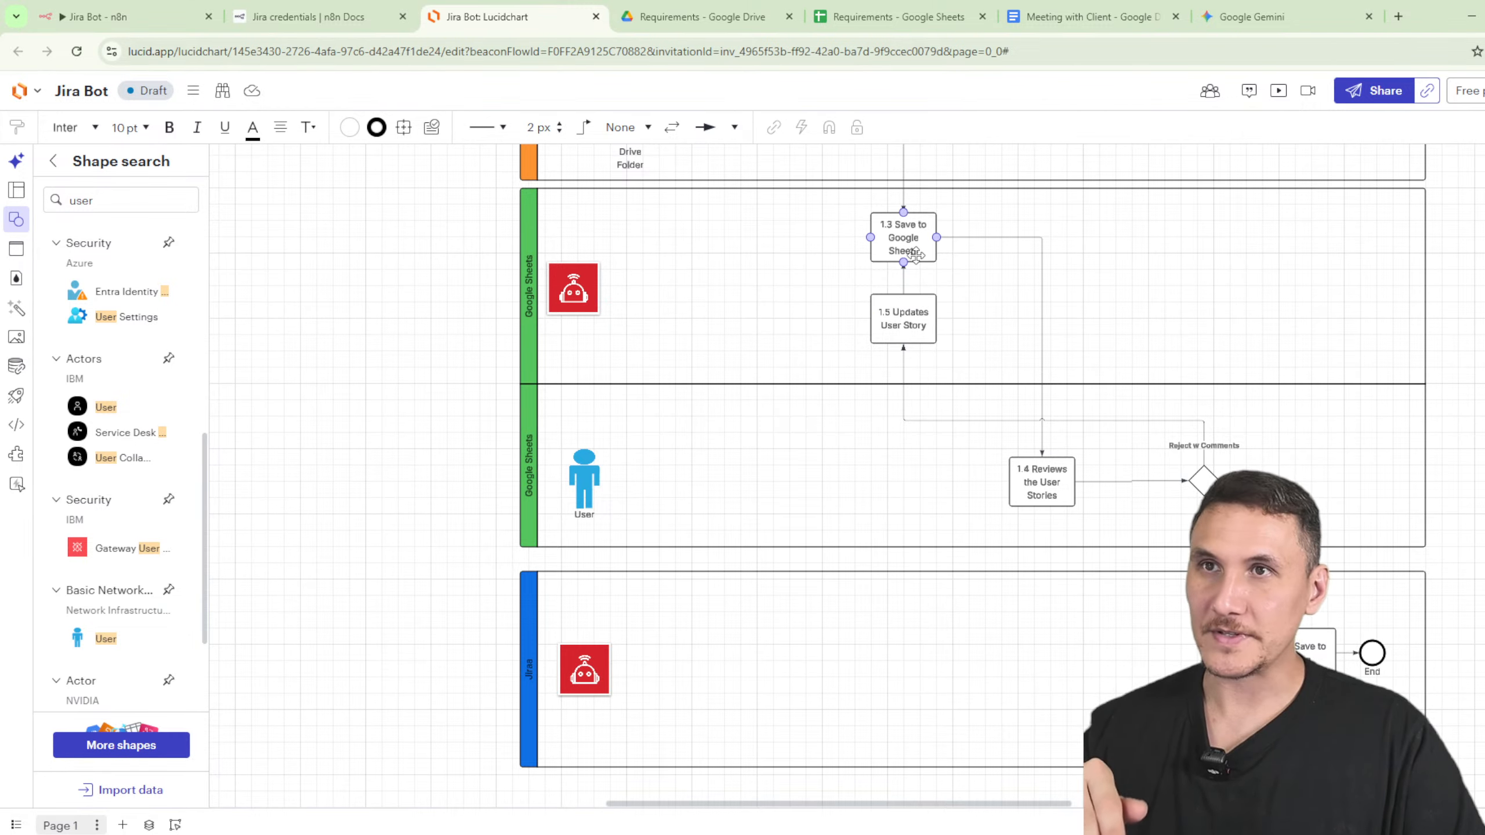
pyautogui.click(1144, 512)
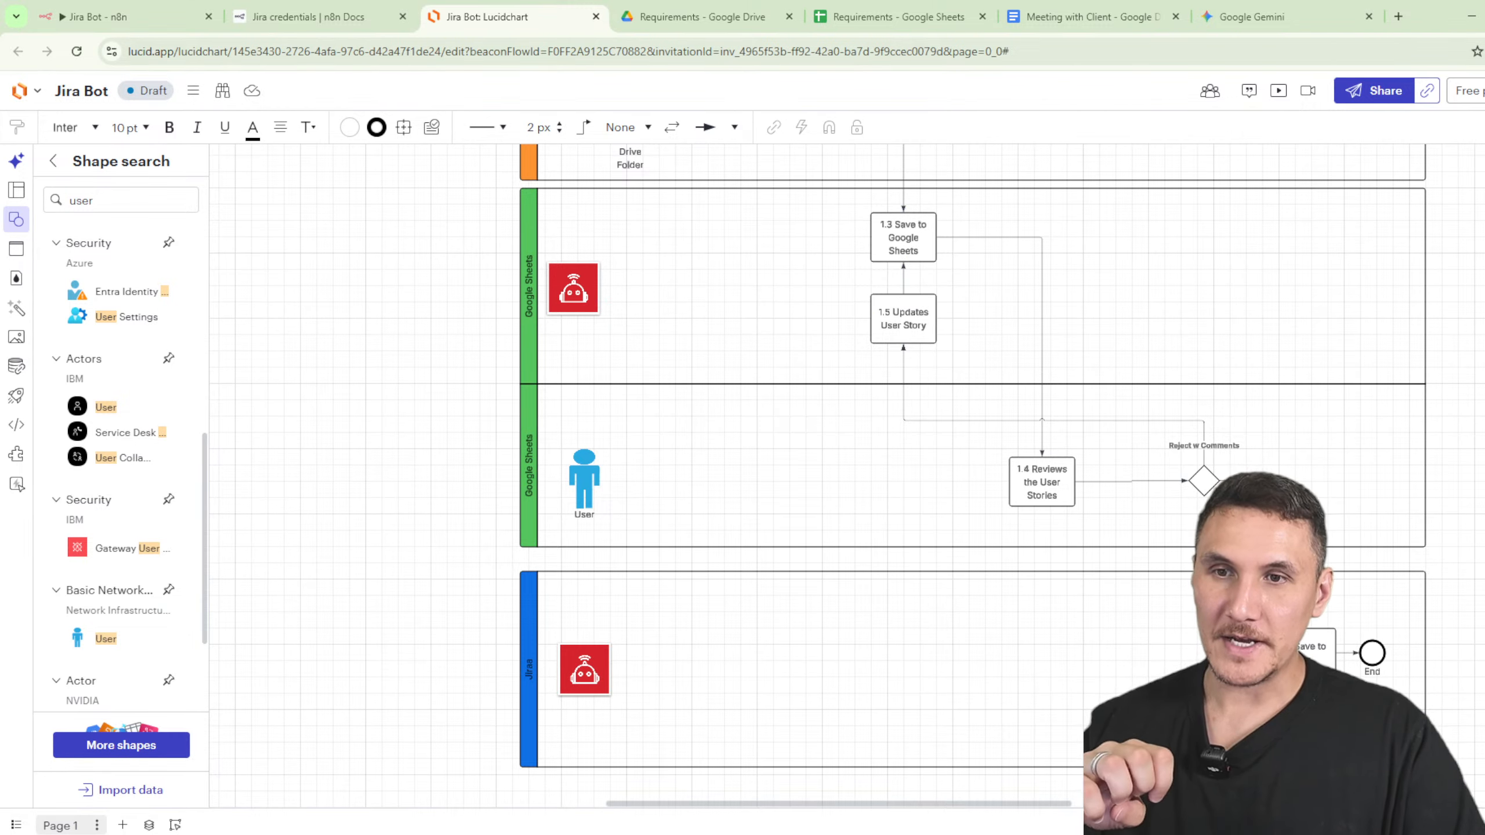
pyautogui.click(1333, 658)
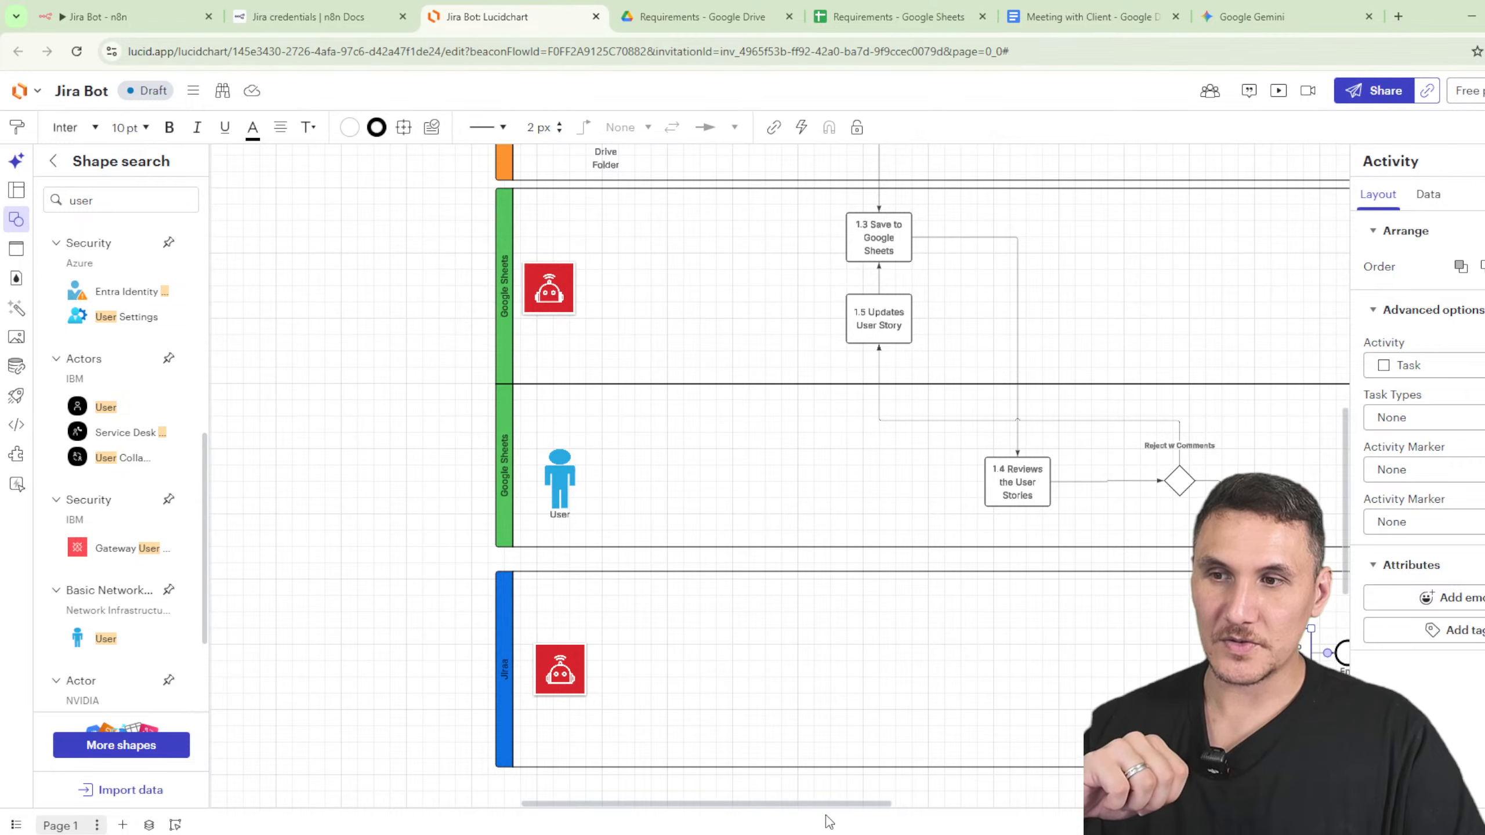
pyautogui.moveTo(822, 807); pyautogui.dragTo(860, 806)
pyautogui.click(901, 20)
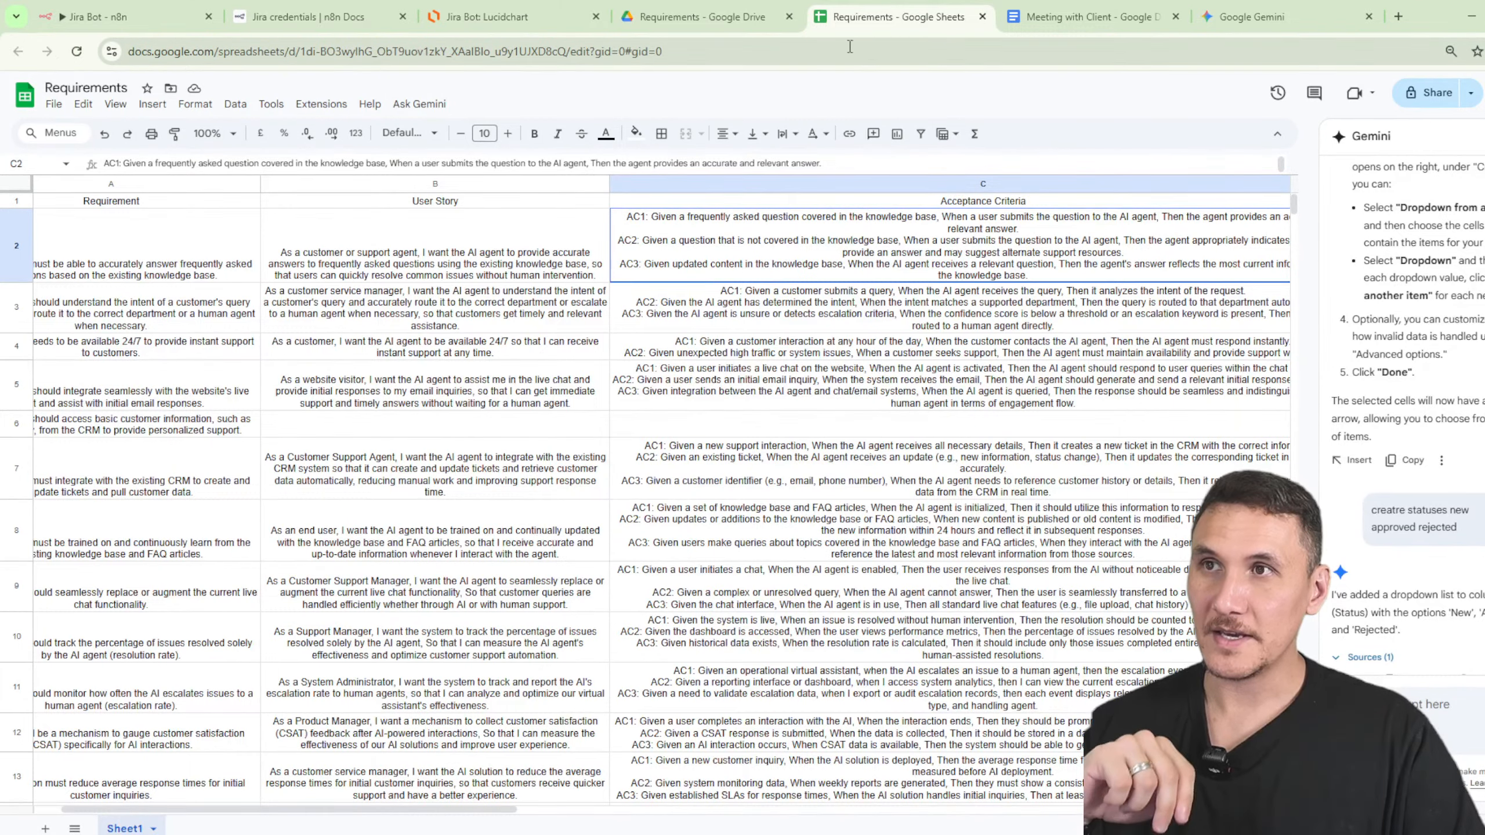
pyautogui.click(518, 22)
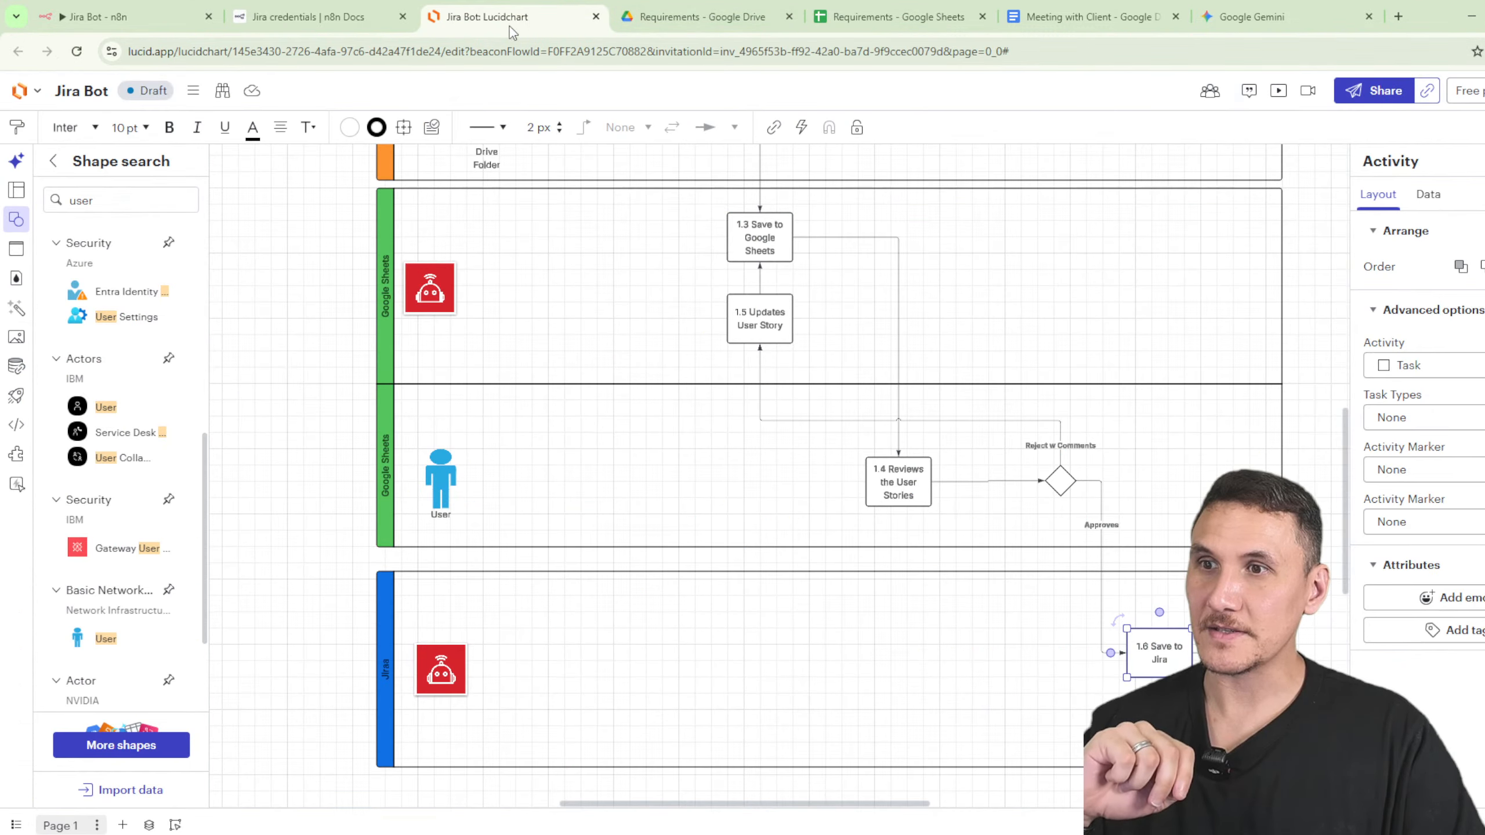
pyautogui.click(149, 23)
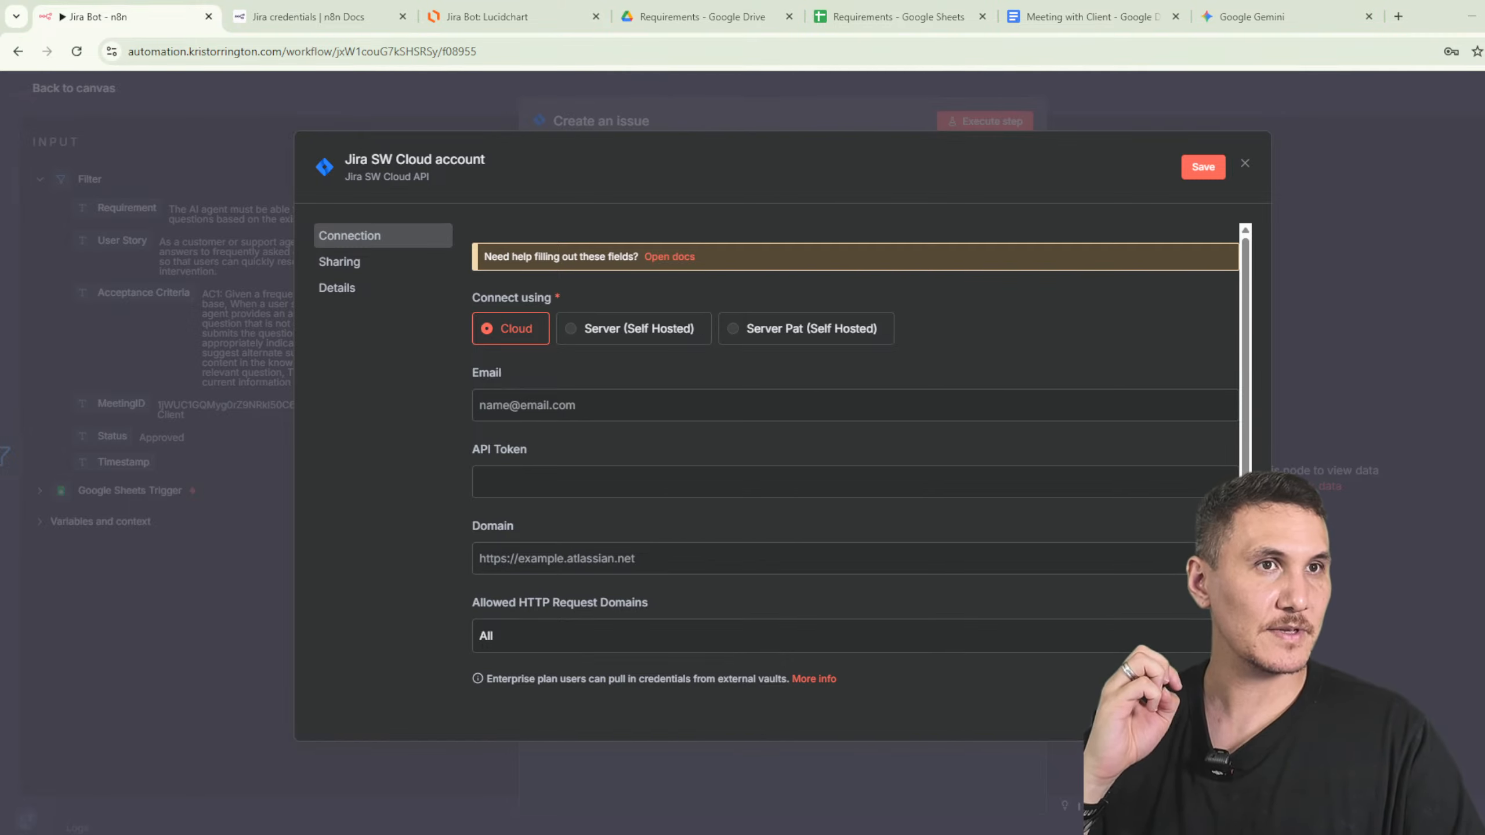
# - Open the Jira credential docs and scroll to the 'Using SW Cloud API token' instructions
pyautogui.click(690, 257)
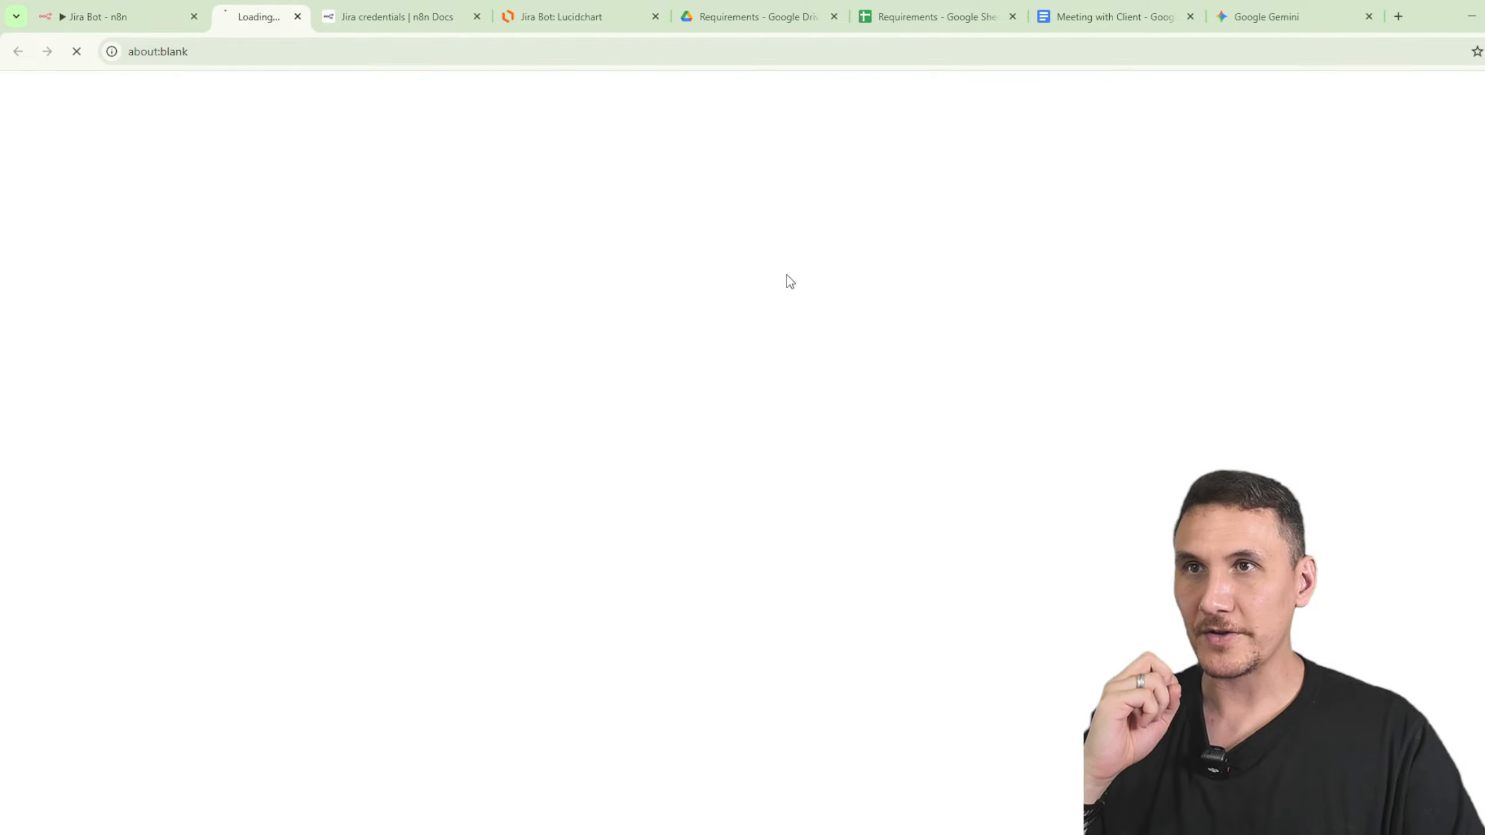
pyautogui.scroll(-8, 853, 497)
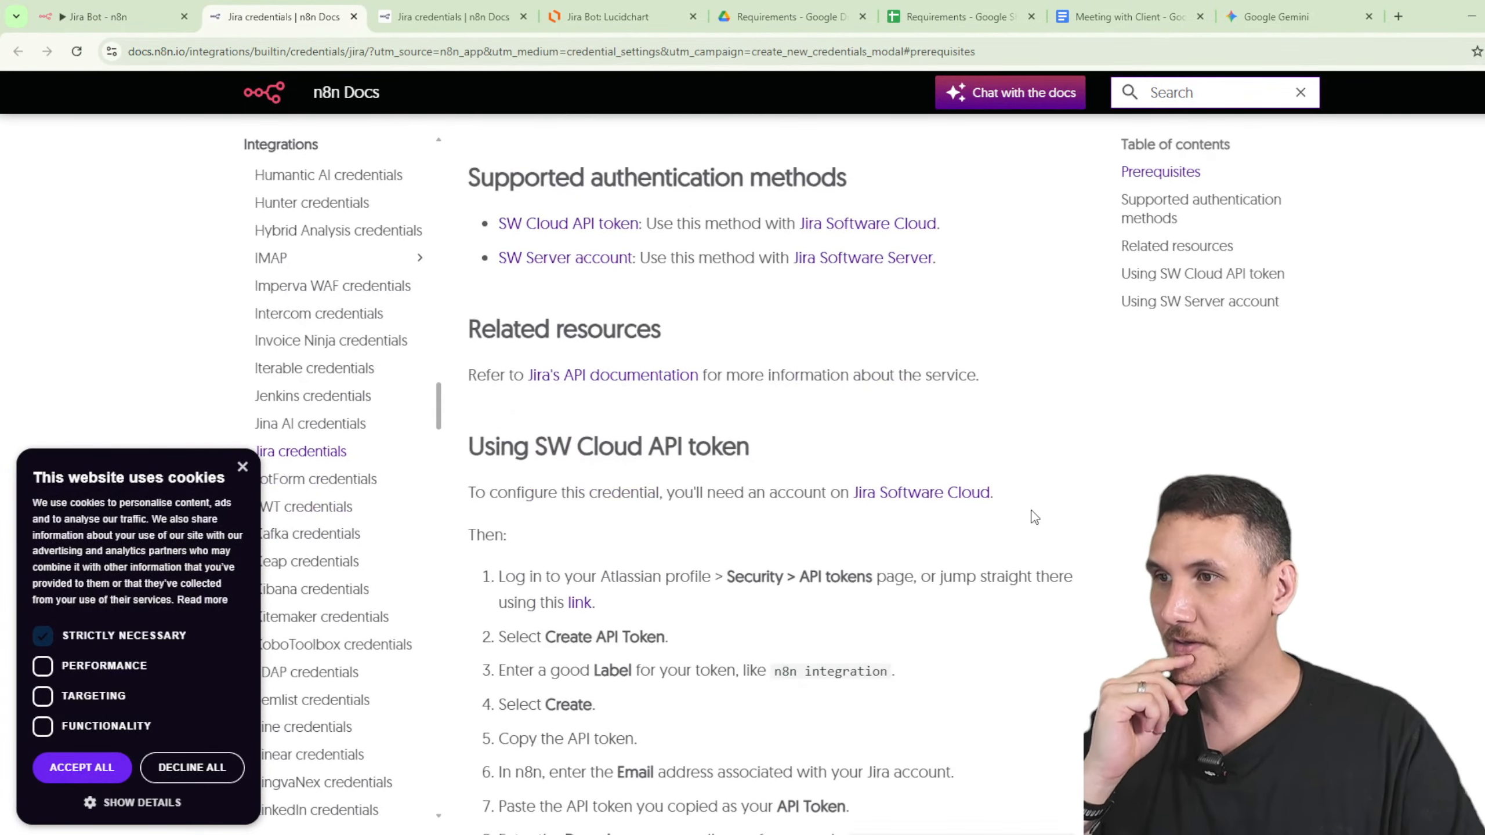
pyautogui.scroll(-1, 1034, 517)
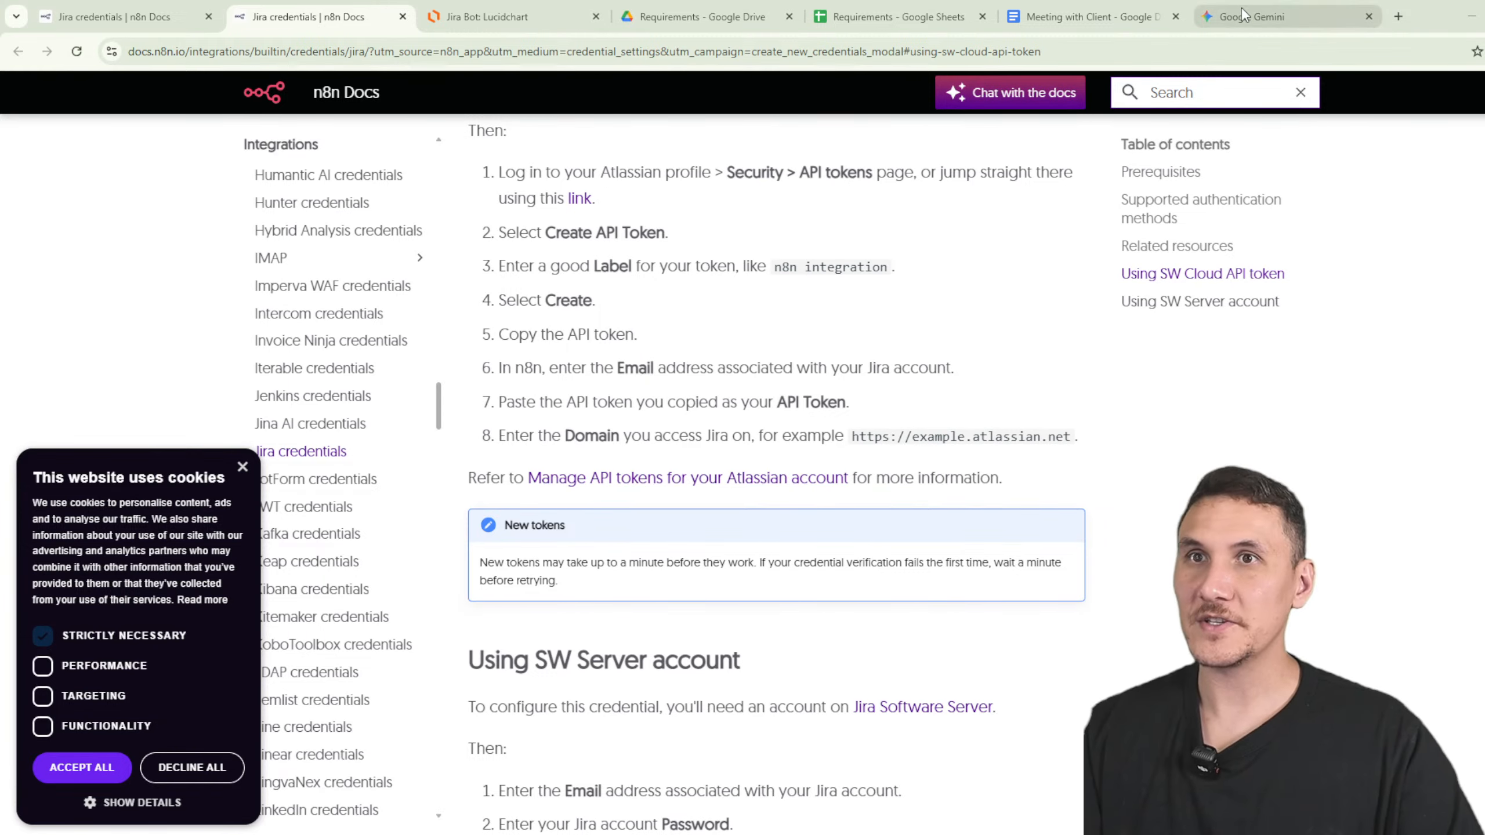
# - Start a 'jira' search in a new tab, then discard that tab
pyautogui.click(1403, 22)
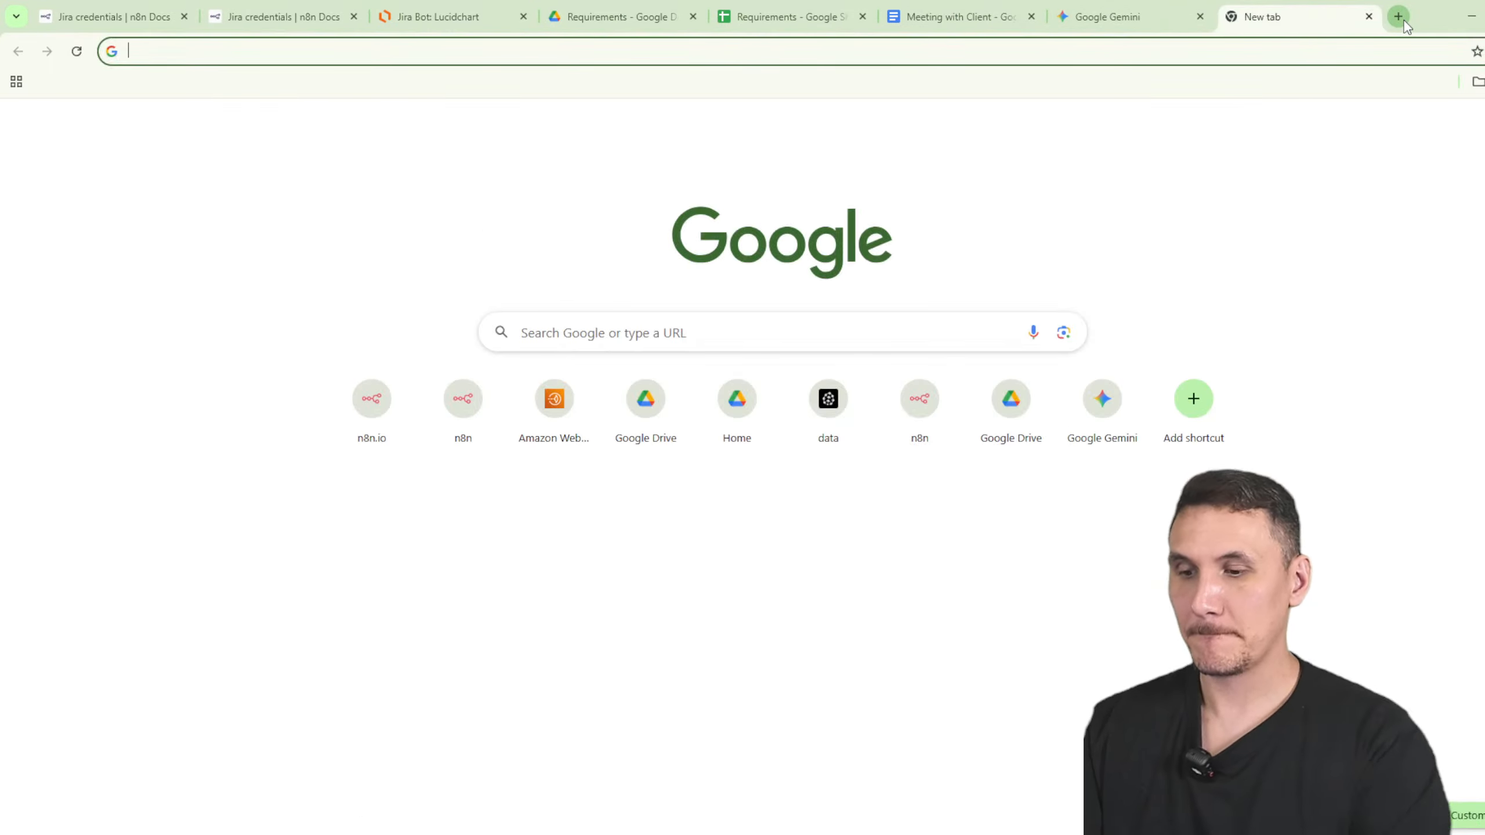
pyautogui.write('jira')
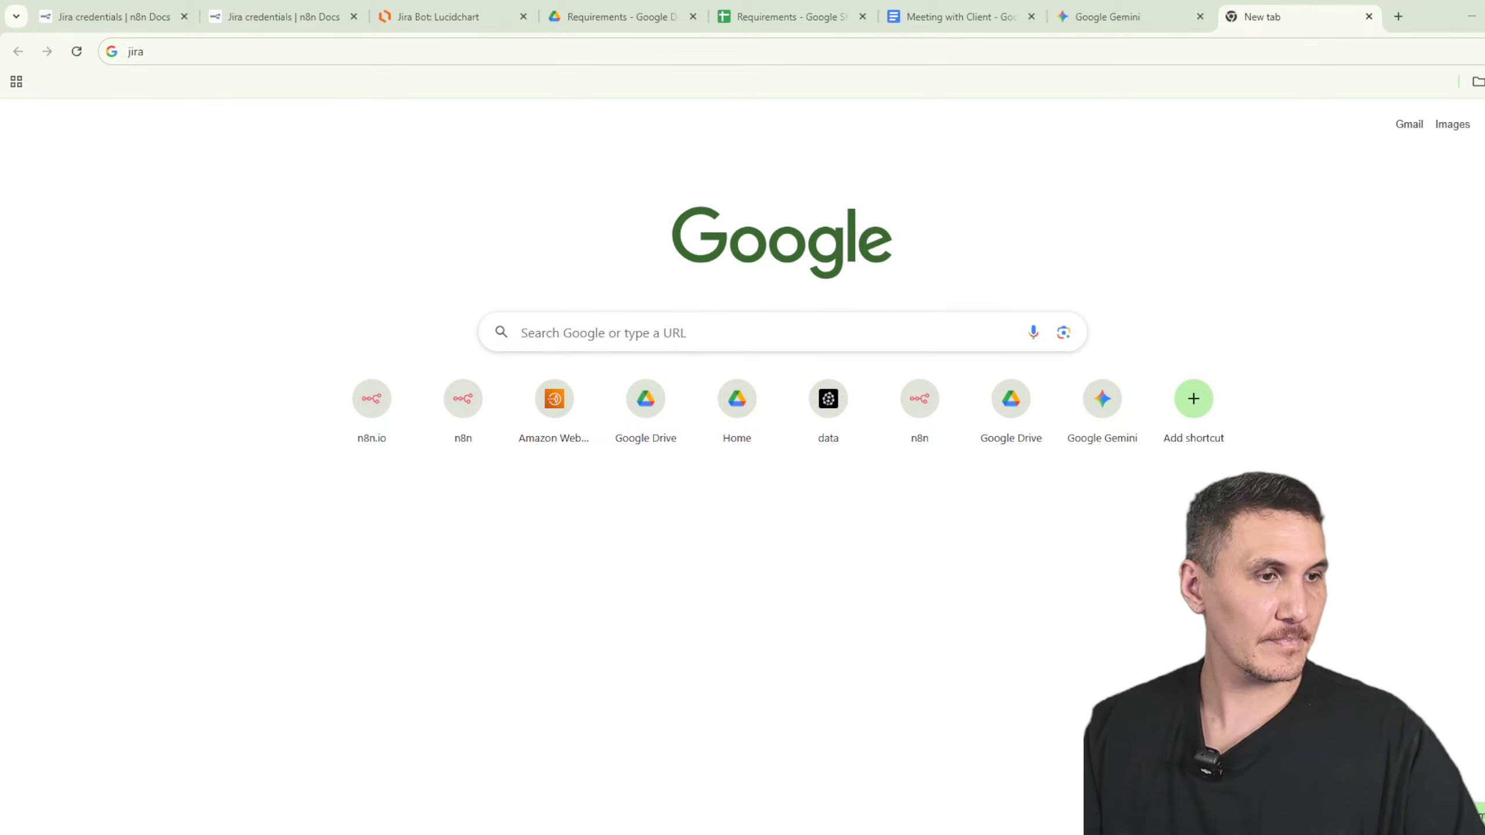
pyautogui.press('super+d')
pyautogui.press('super+d')
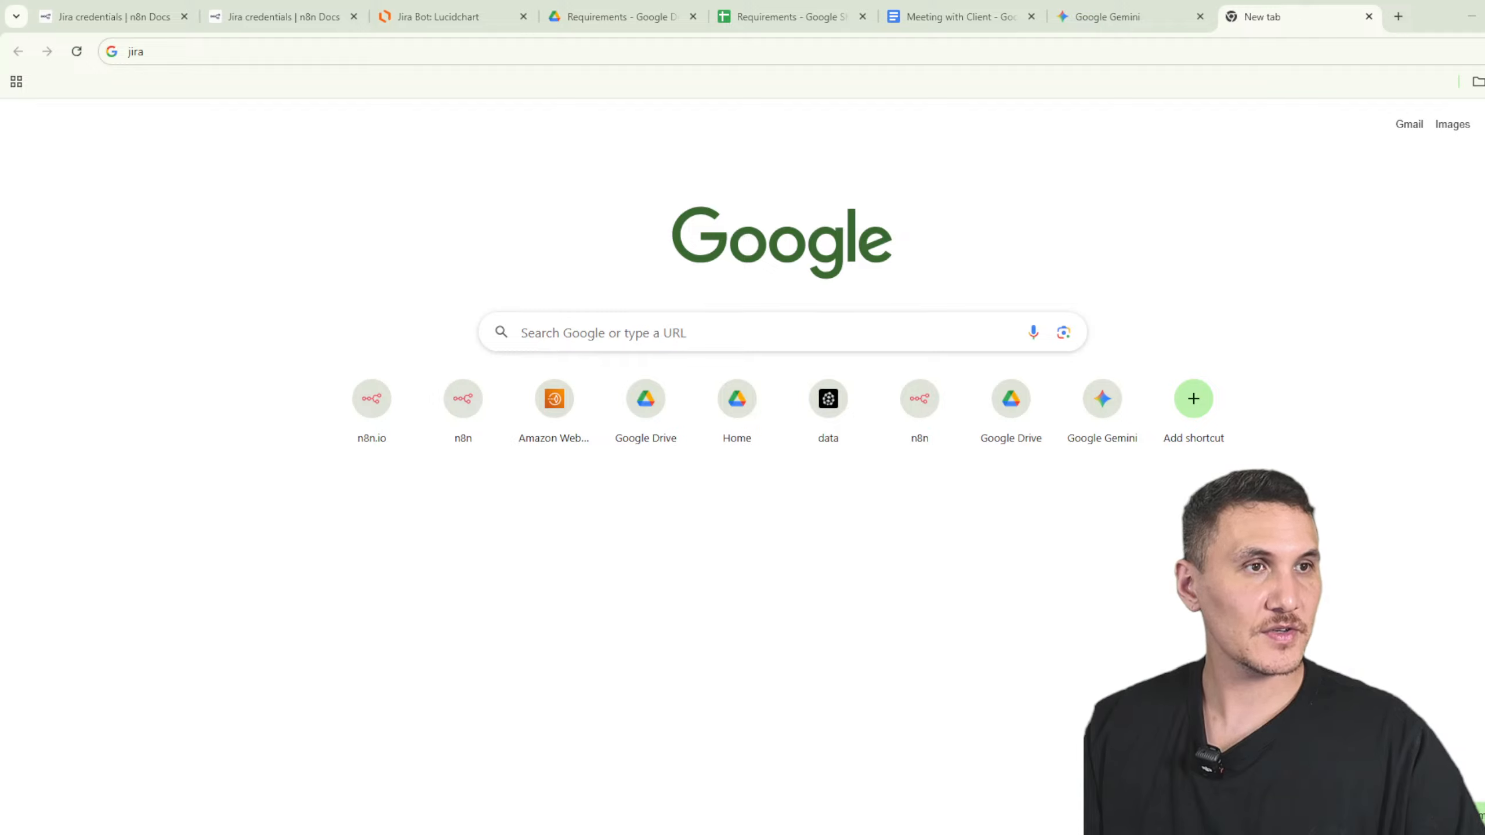
pyautogui.click(1369, 16)
# - Move the n8n workflow window over the docs page and maximise it
pyautogui.click(155, 7)
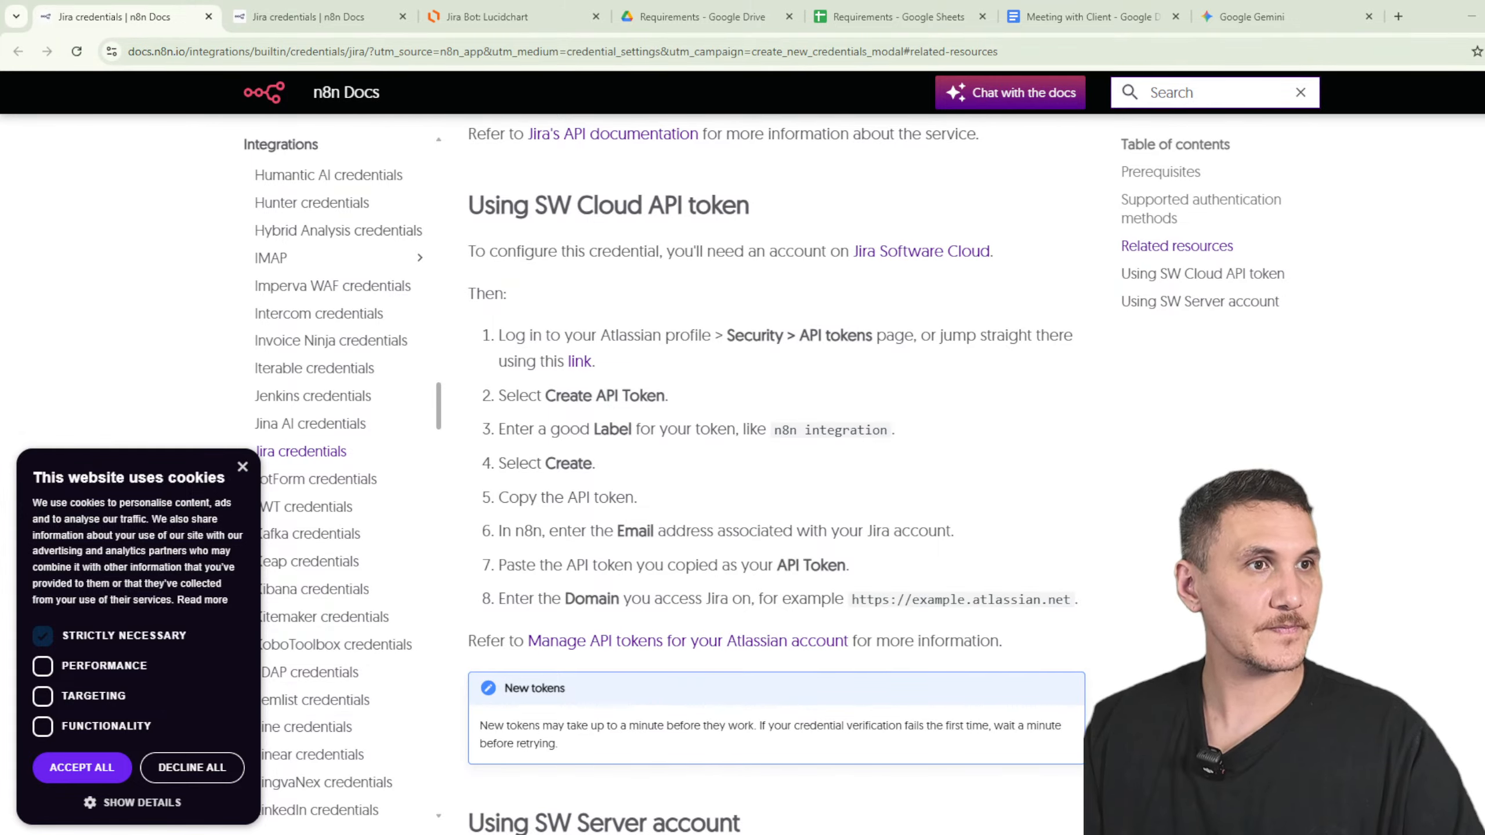
pyautogui.moveTo(1484, 227); pyautogui.dragTo(887, 104)
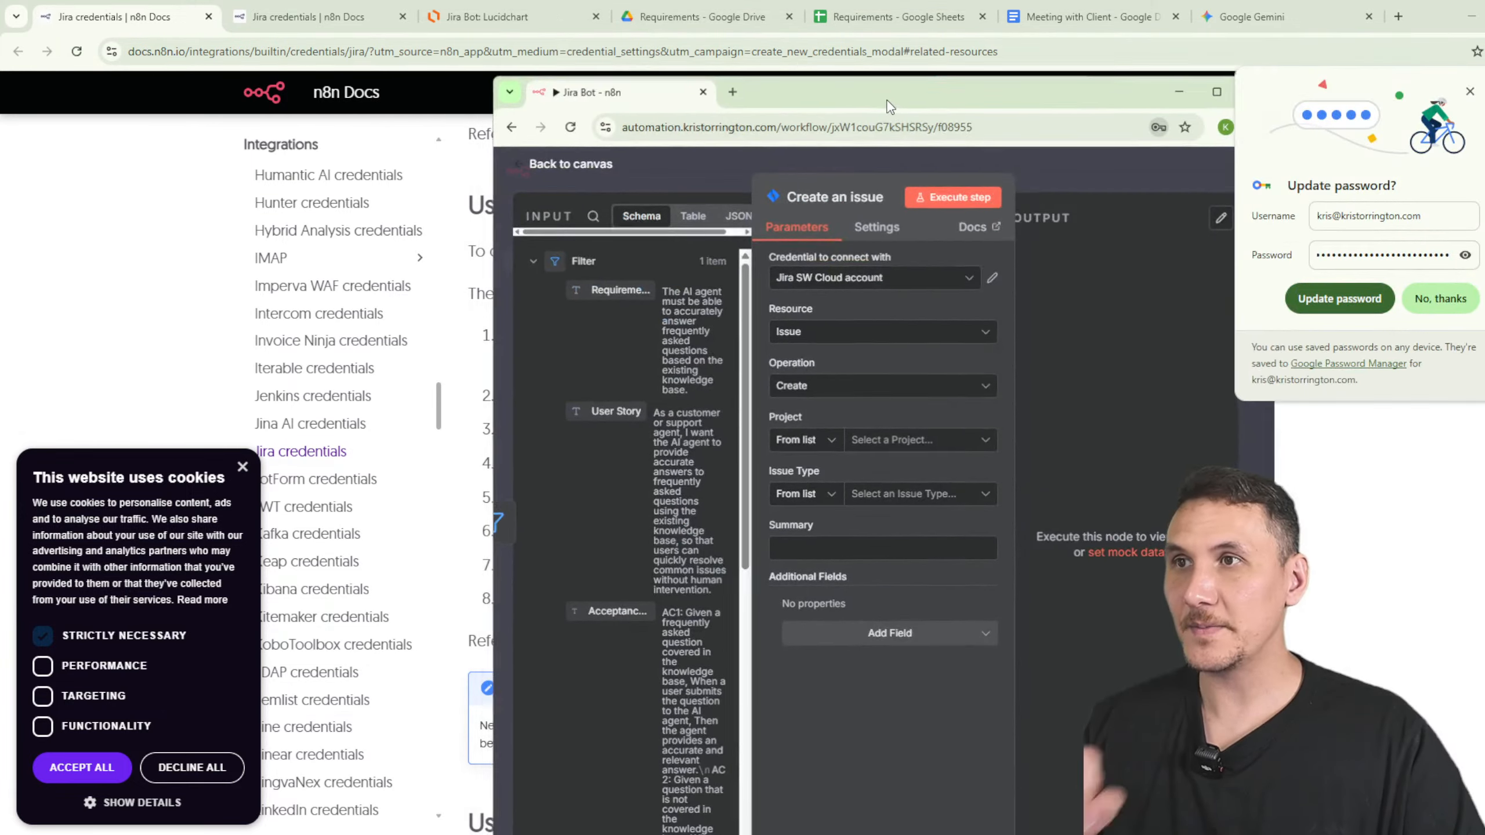
pyautogui.doubleClick(888, 104)
# - Set the issue node's Project to 'n8n demo' and Issue Type to 'Story'
pyautogui.click(1439, 298)
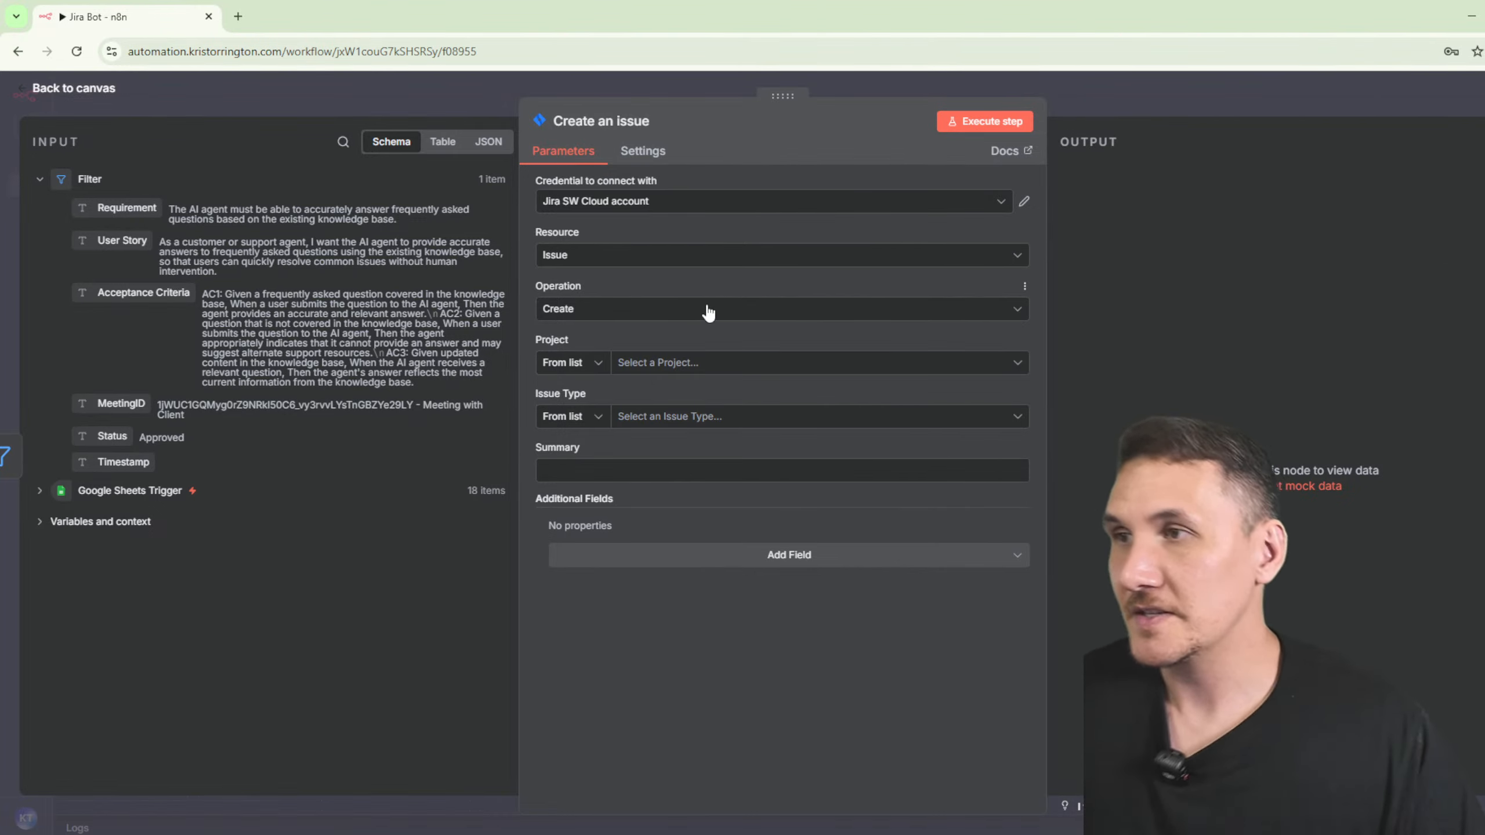
pyautogui.click(694, 363)
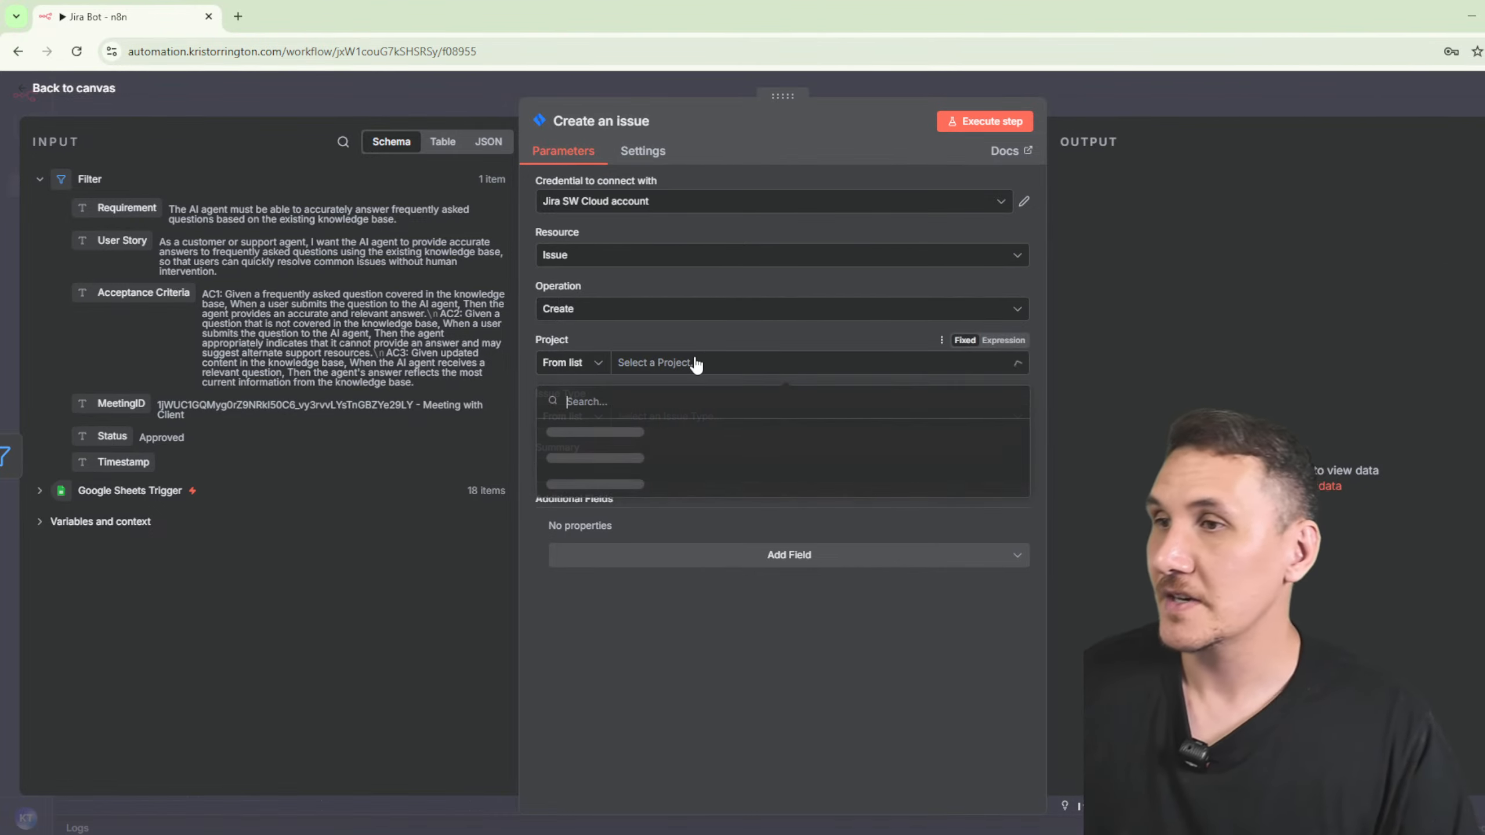
pyautogui.click(626, 433)
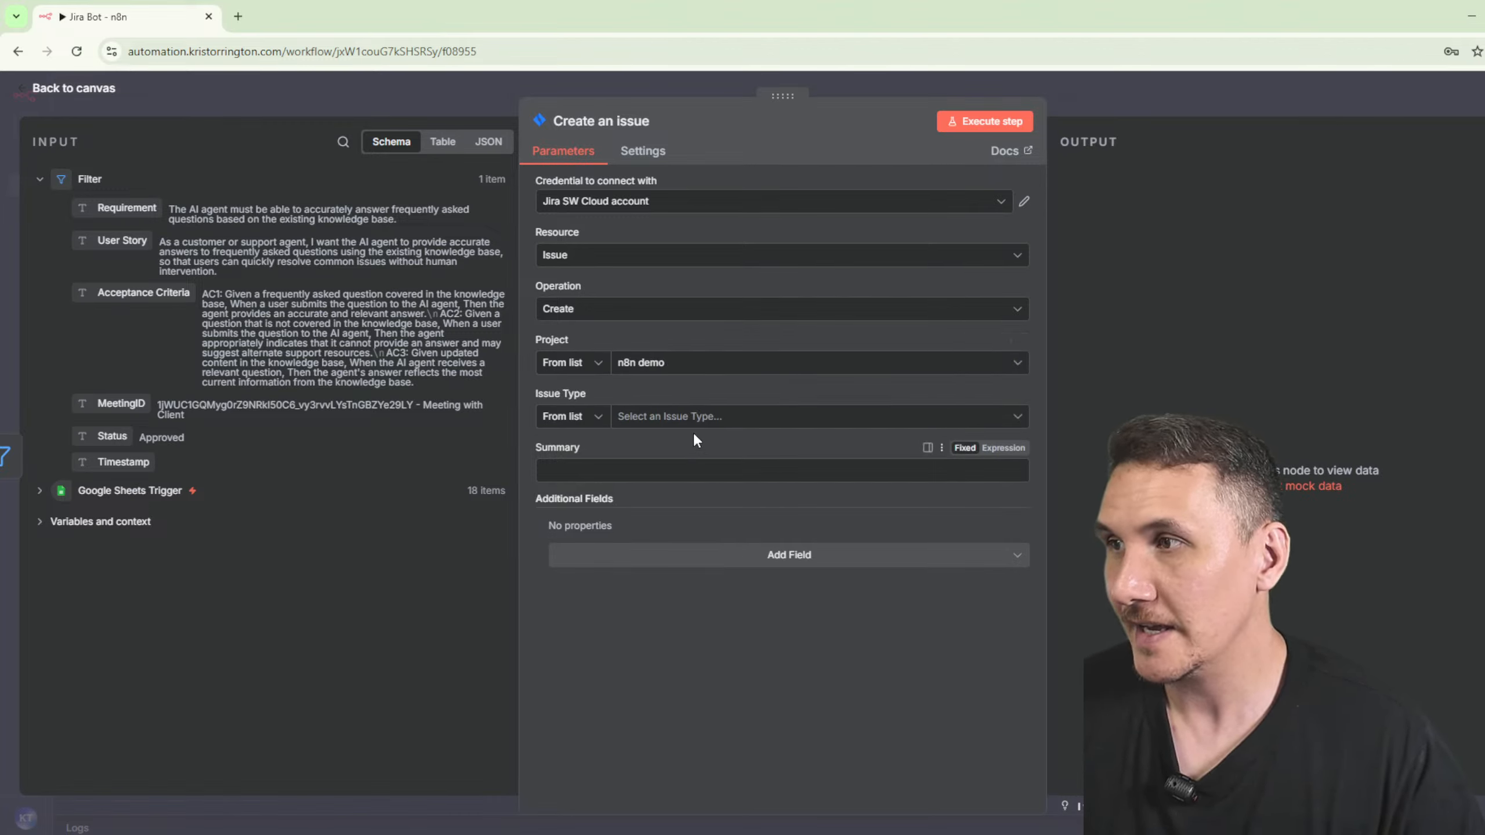
pyautogui.click(694, 419)
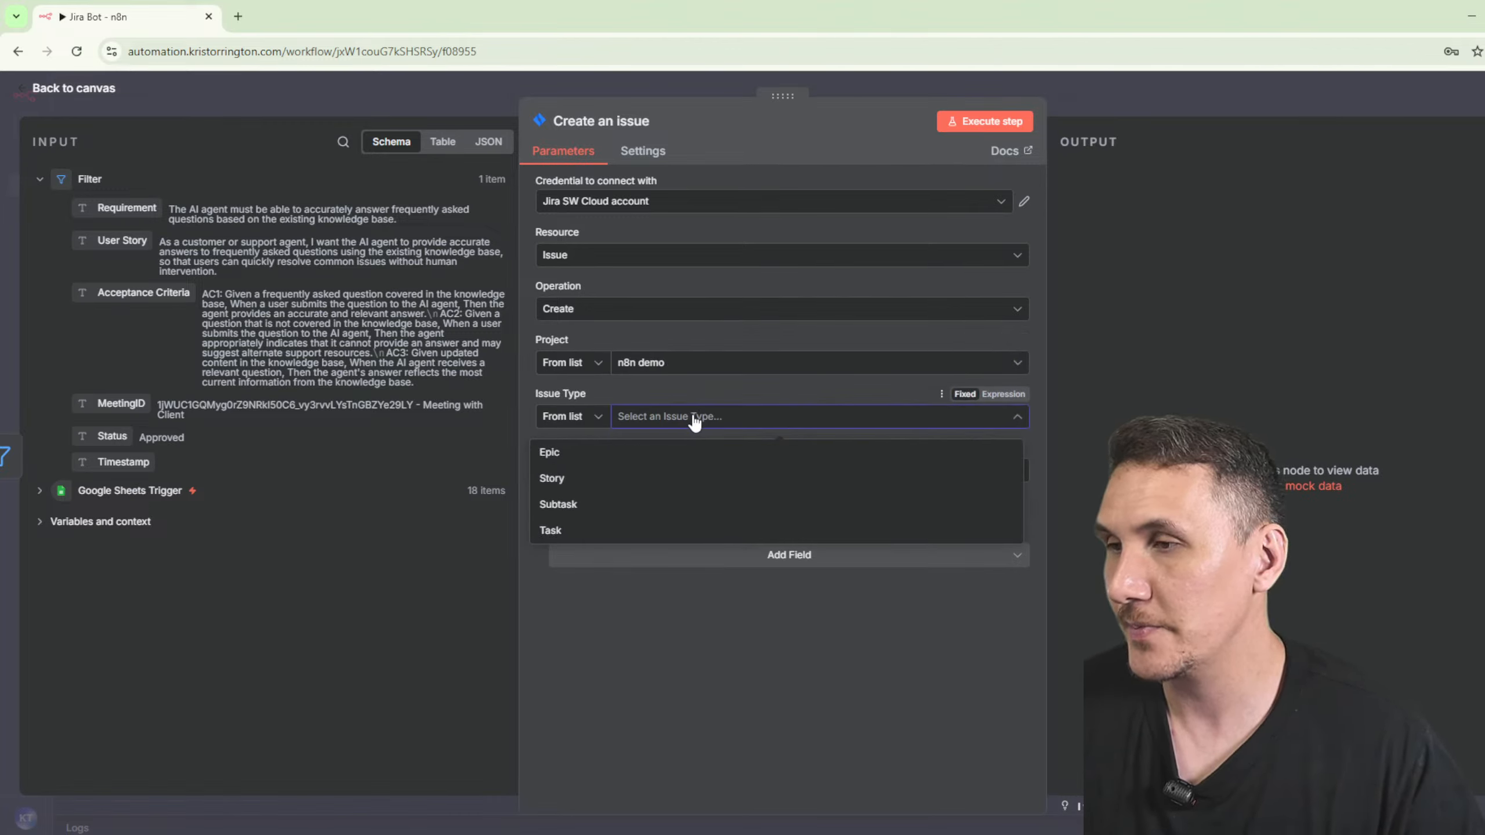
pyautogui.click(611, 478)
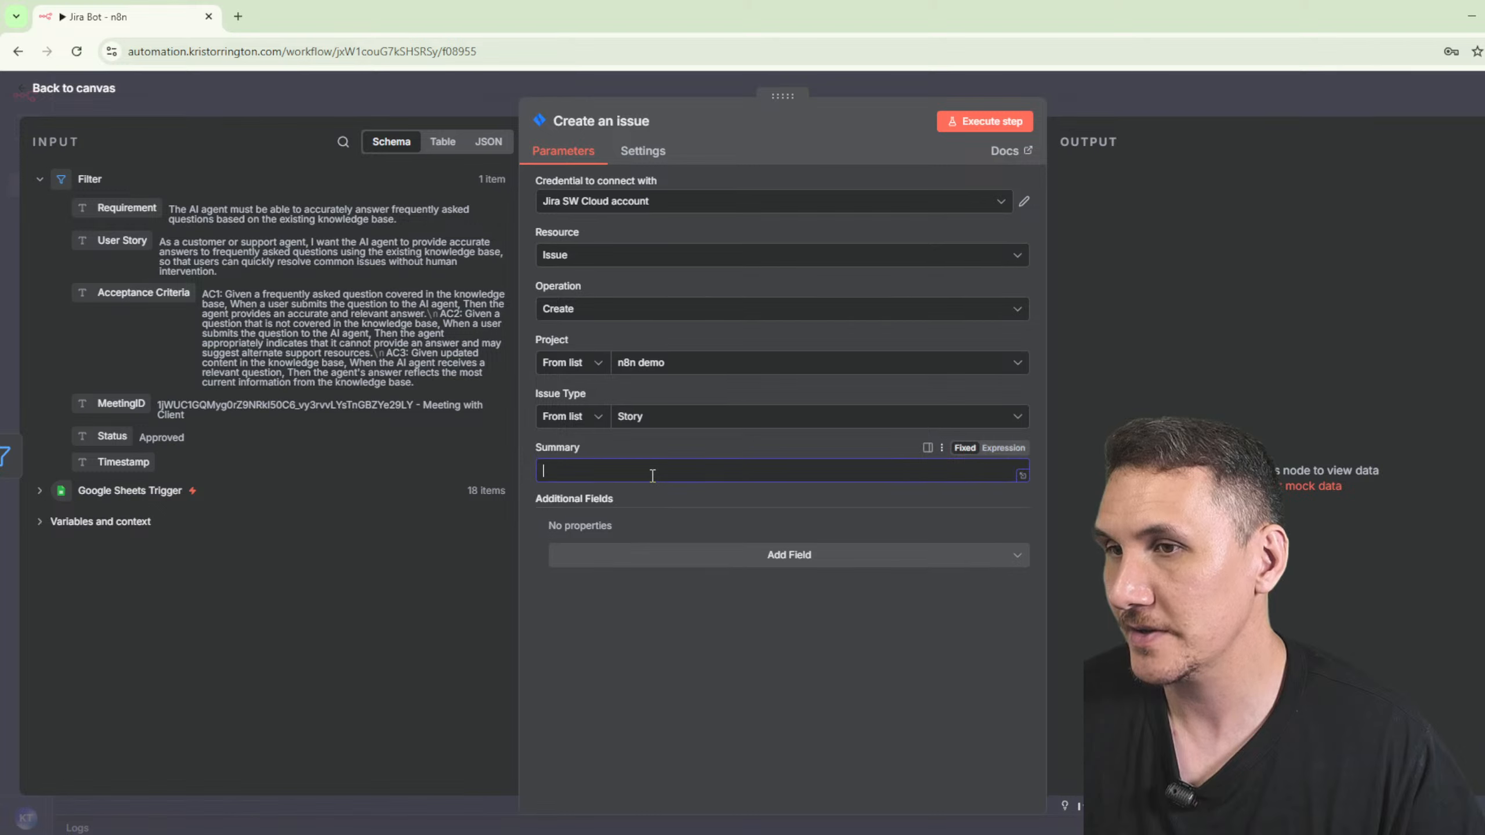
# - Add a Description field, then merge the windows to show the Jira backlog
pyautogui.click(637, 555)
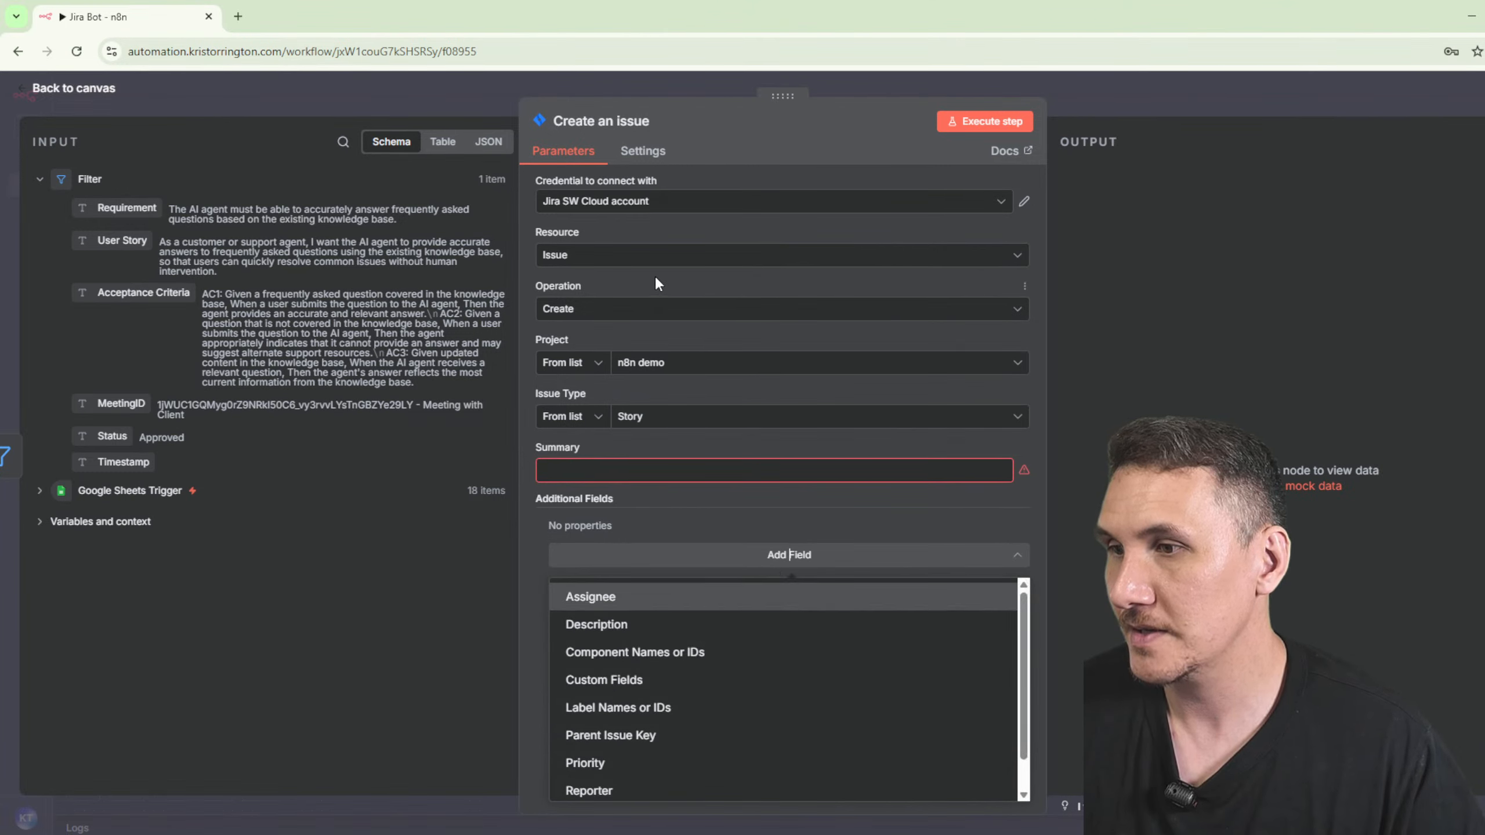
pyautogui.click(599, 622)
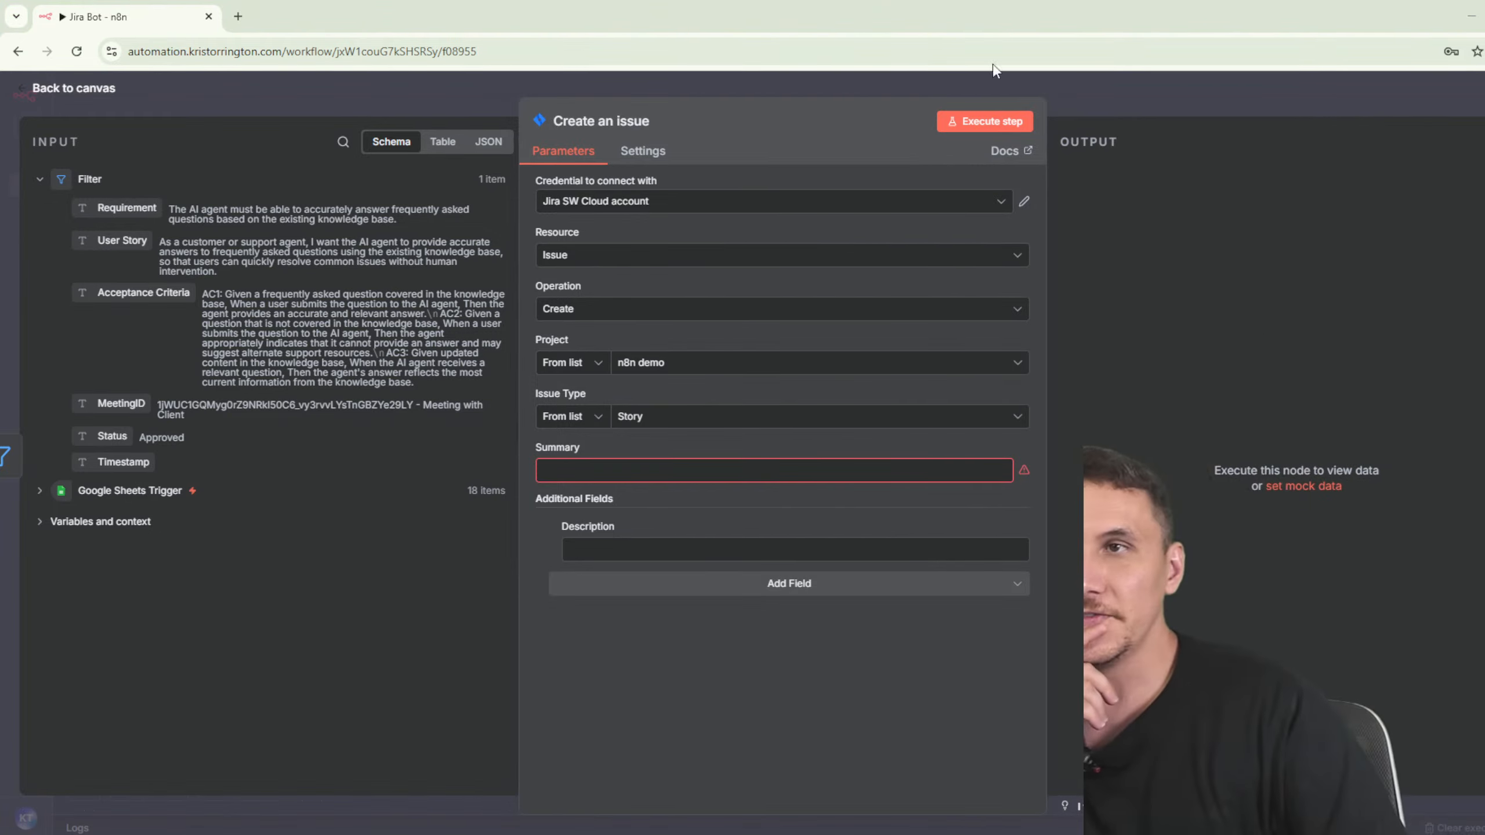
pyautogui.moveTo(87, 21); pyautogui.dragTo(158, 22)
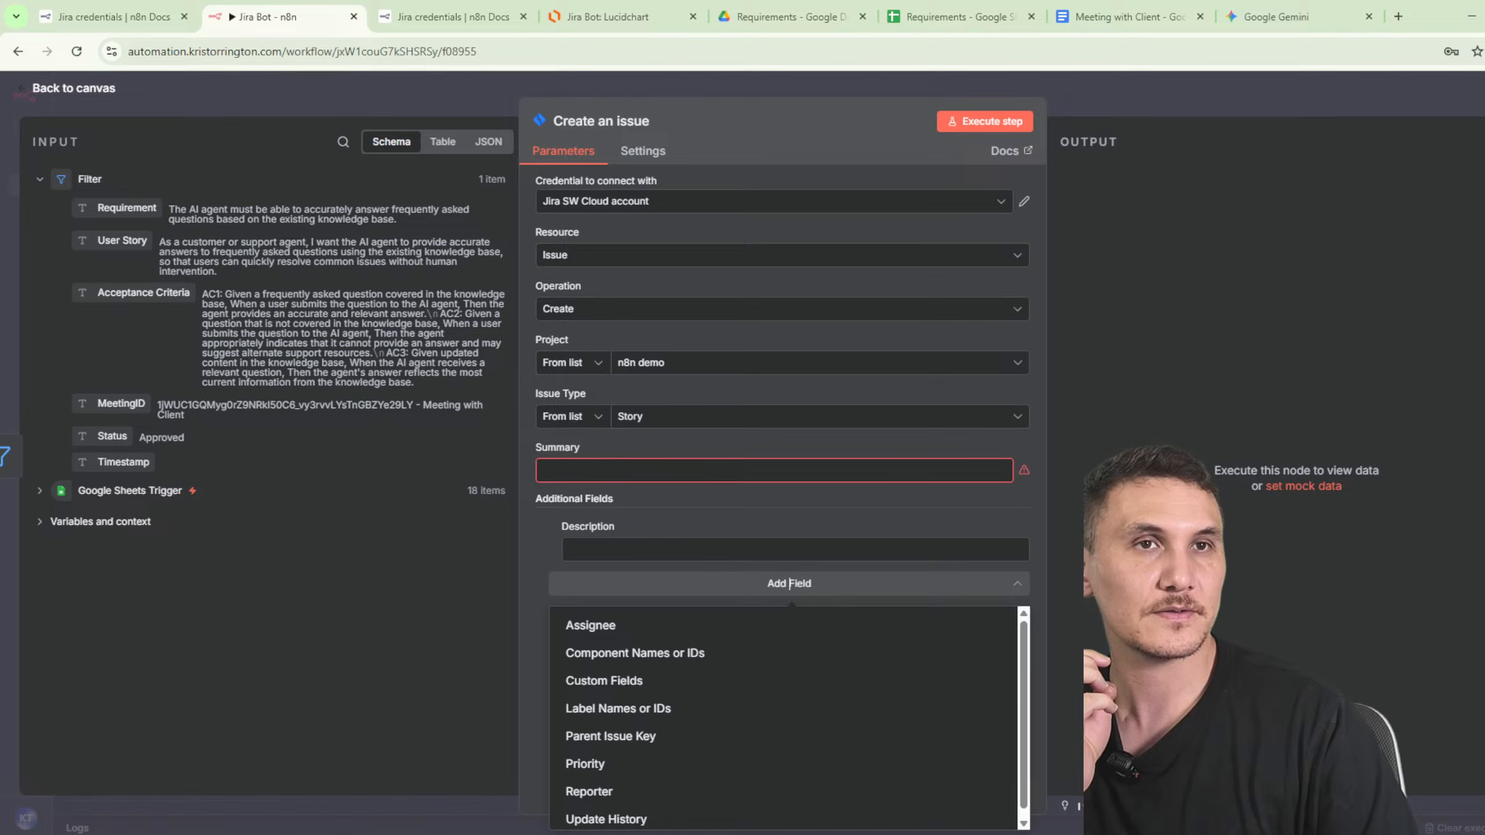
pyautogui.moveTo(1484, 35); pyautogui.dragTo(436, 30)
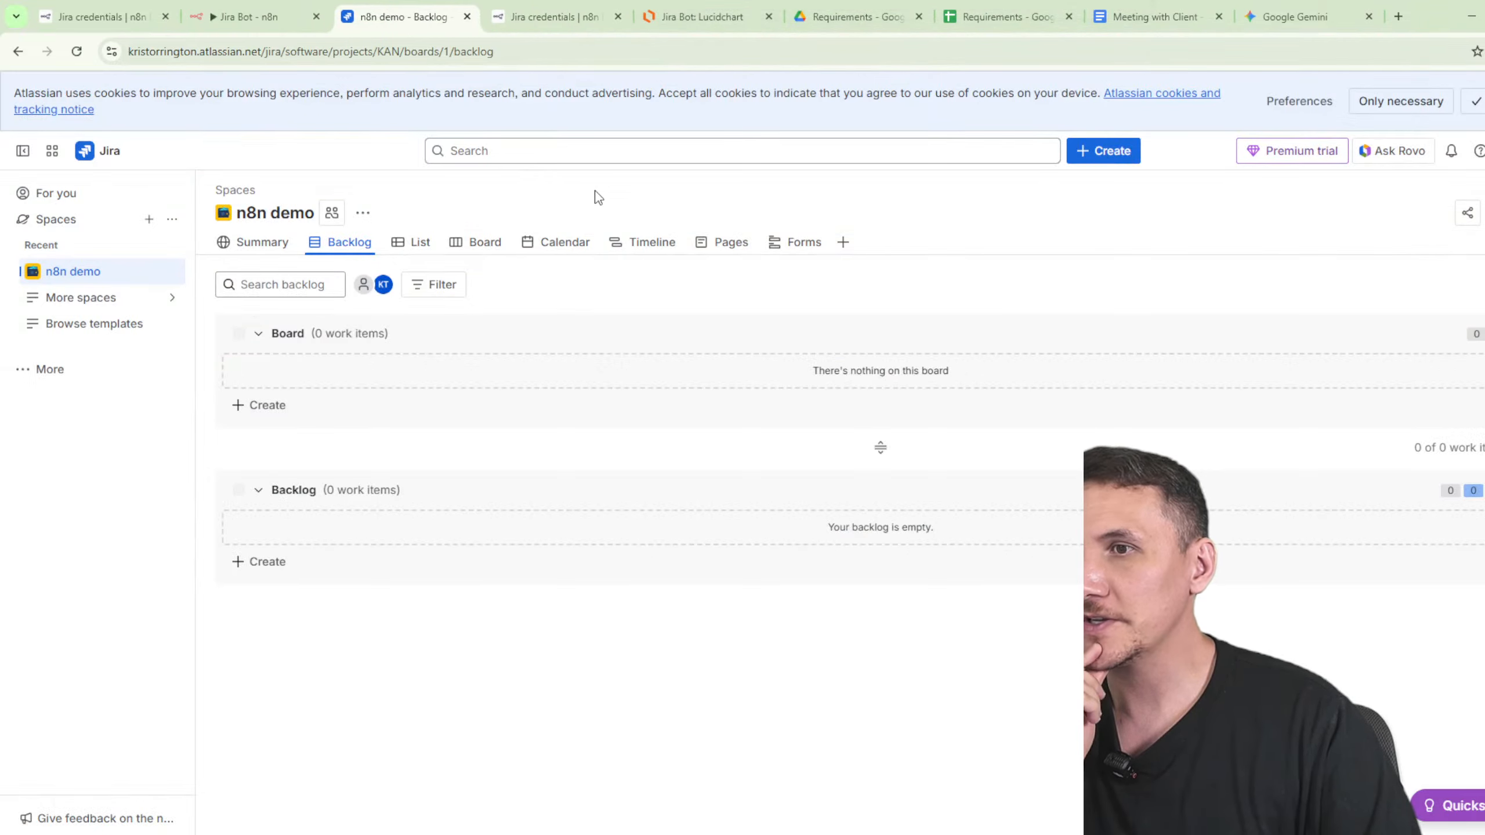
# - Start a new Story work item in Jira to see its required Summary field, then return to n8n
pyautogui.click(1118, 160)
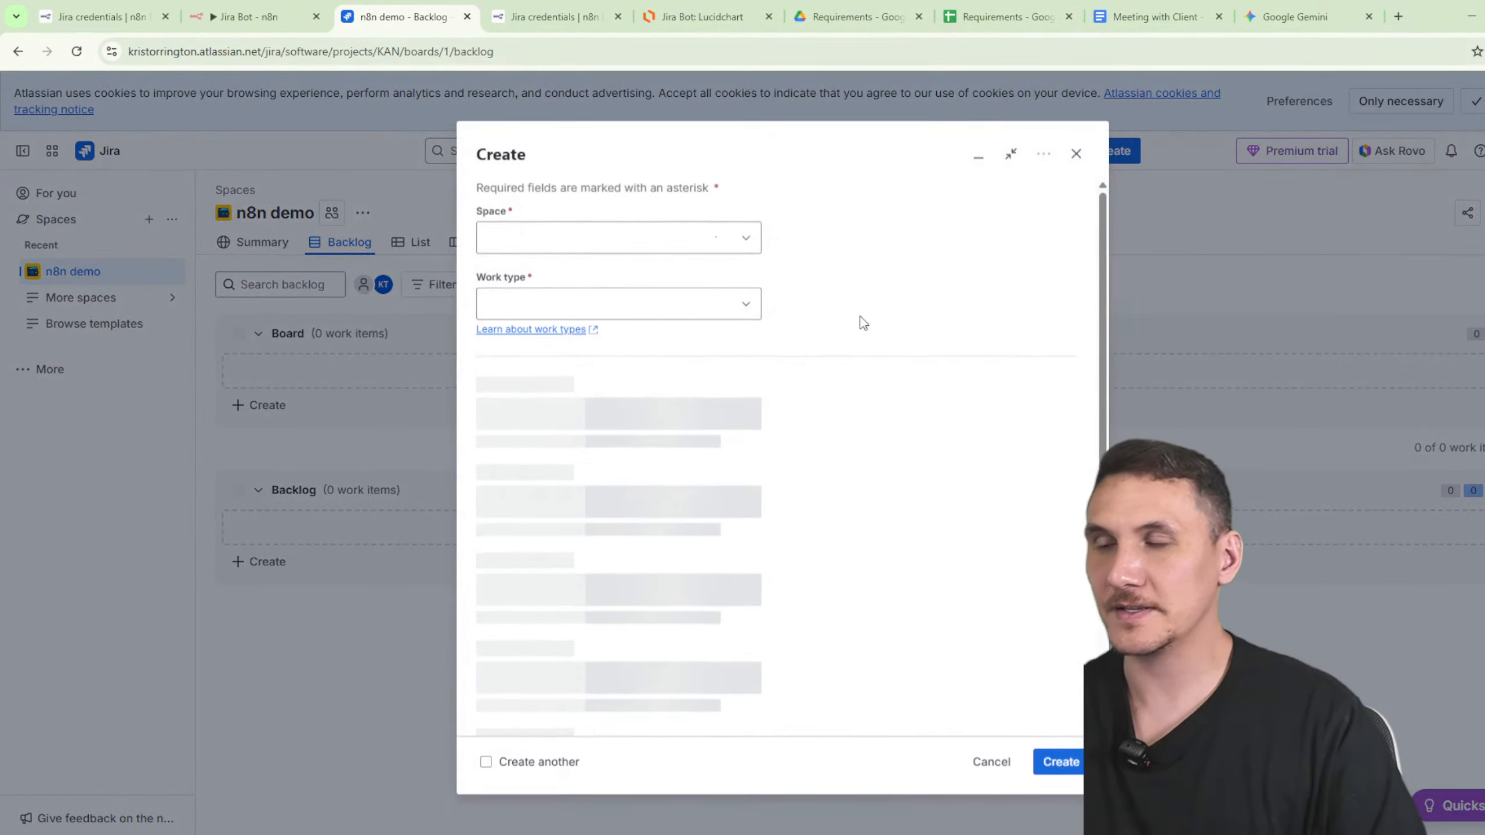
pyautogui.click(599, 302)
pyautogui.click(594, 396)
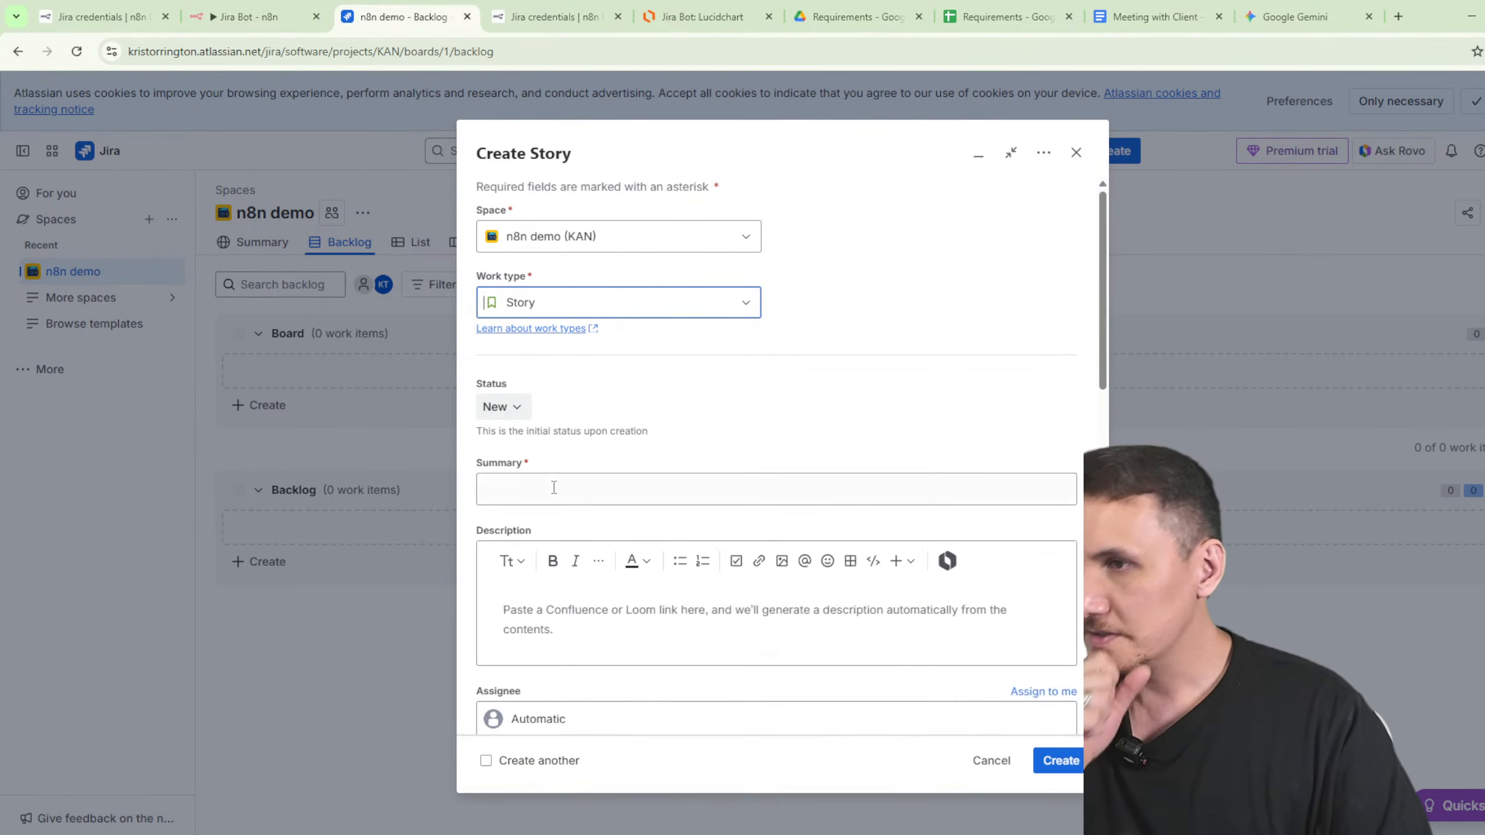
pyautogui.click(526, 475)
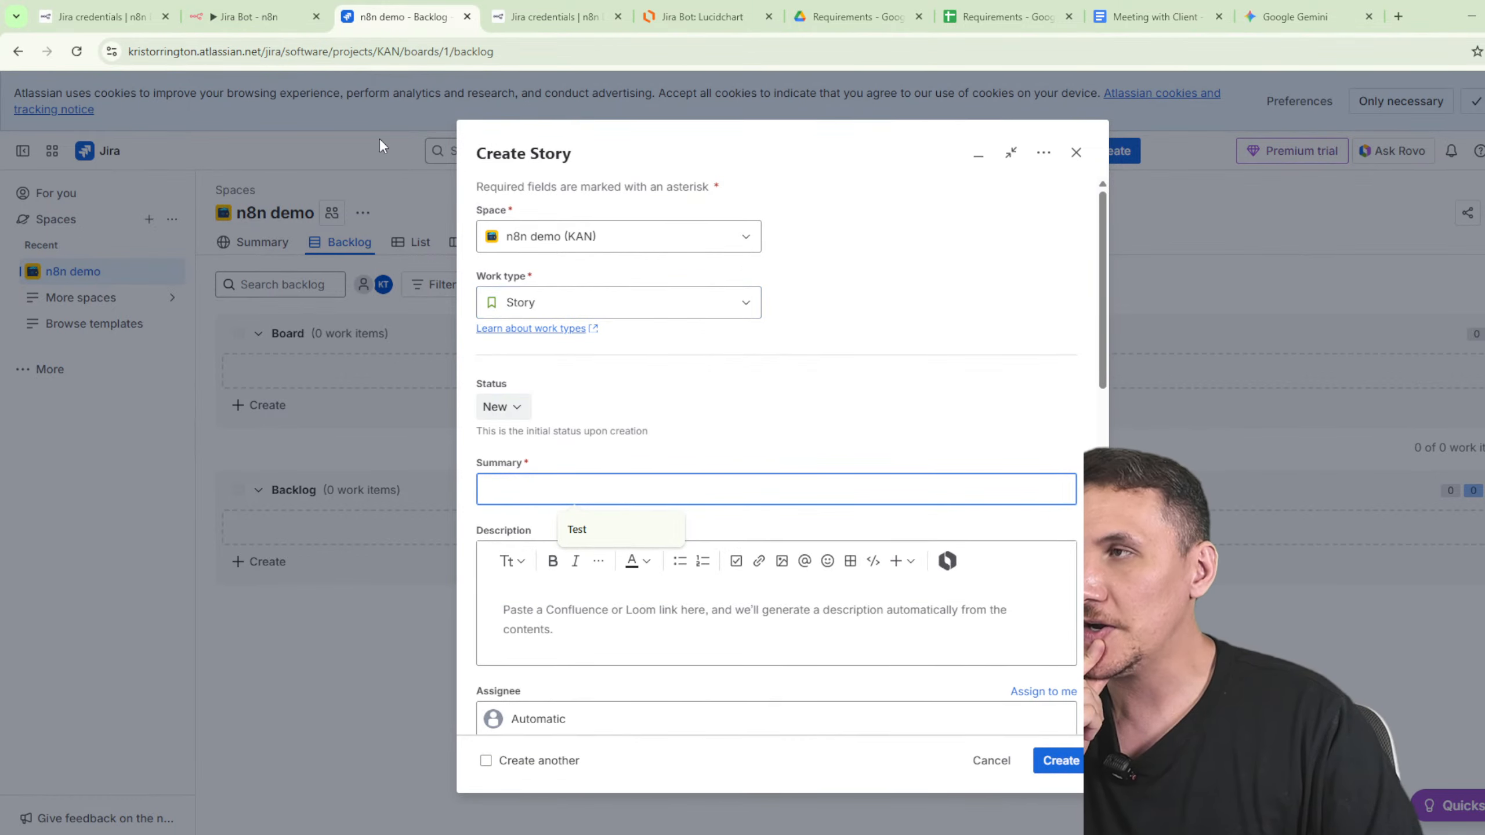
pyautogui.click(246, 17)
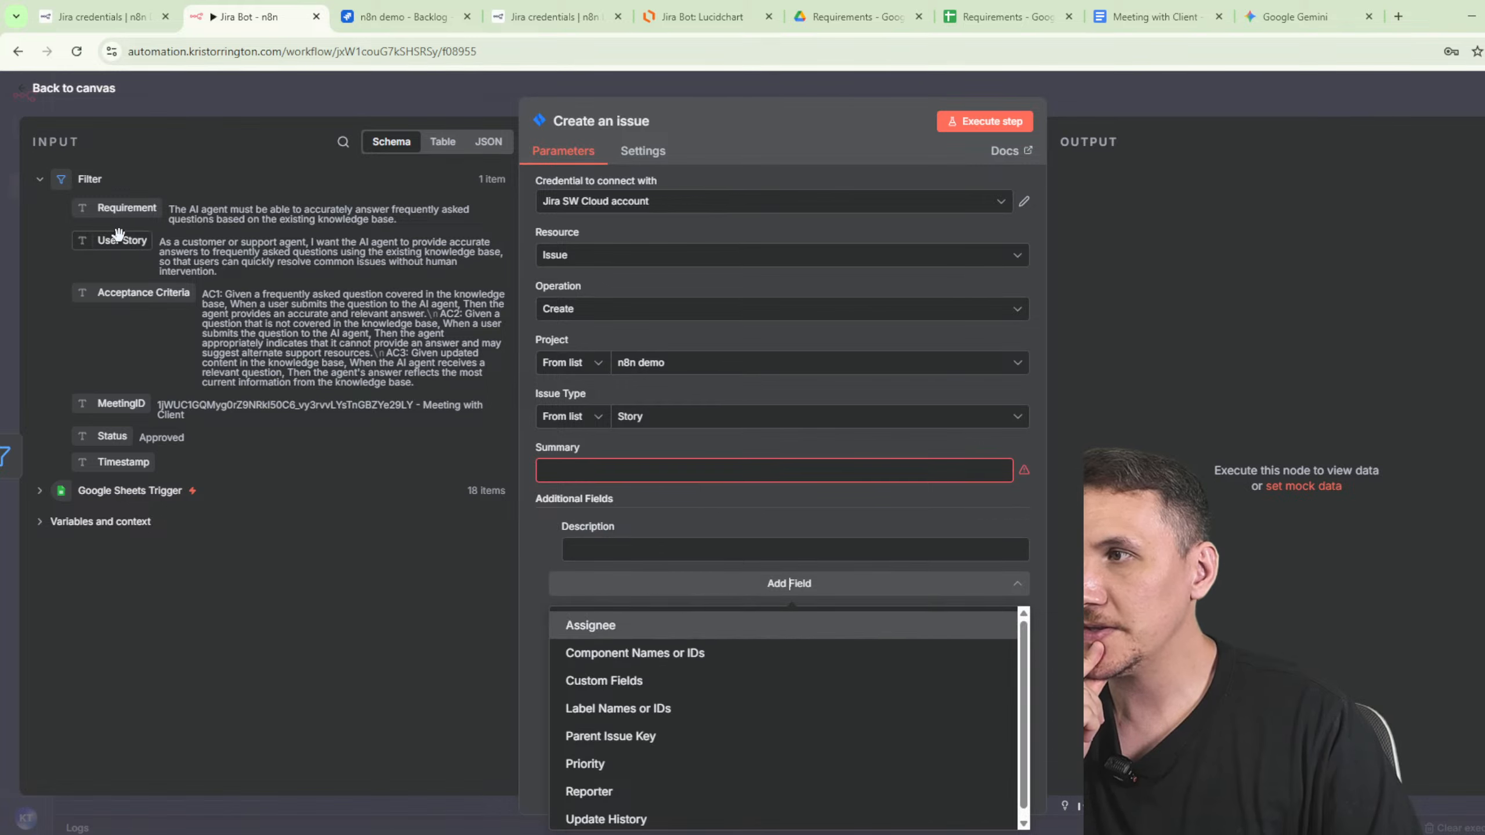
# - Map the issue Summary to Requirement and the Description to User Story
pyautogui.moveTo(119, 234); pyautogui.dragTo(621, 462)
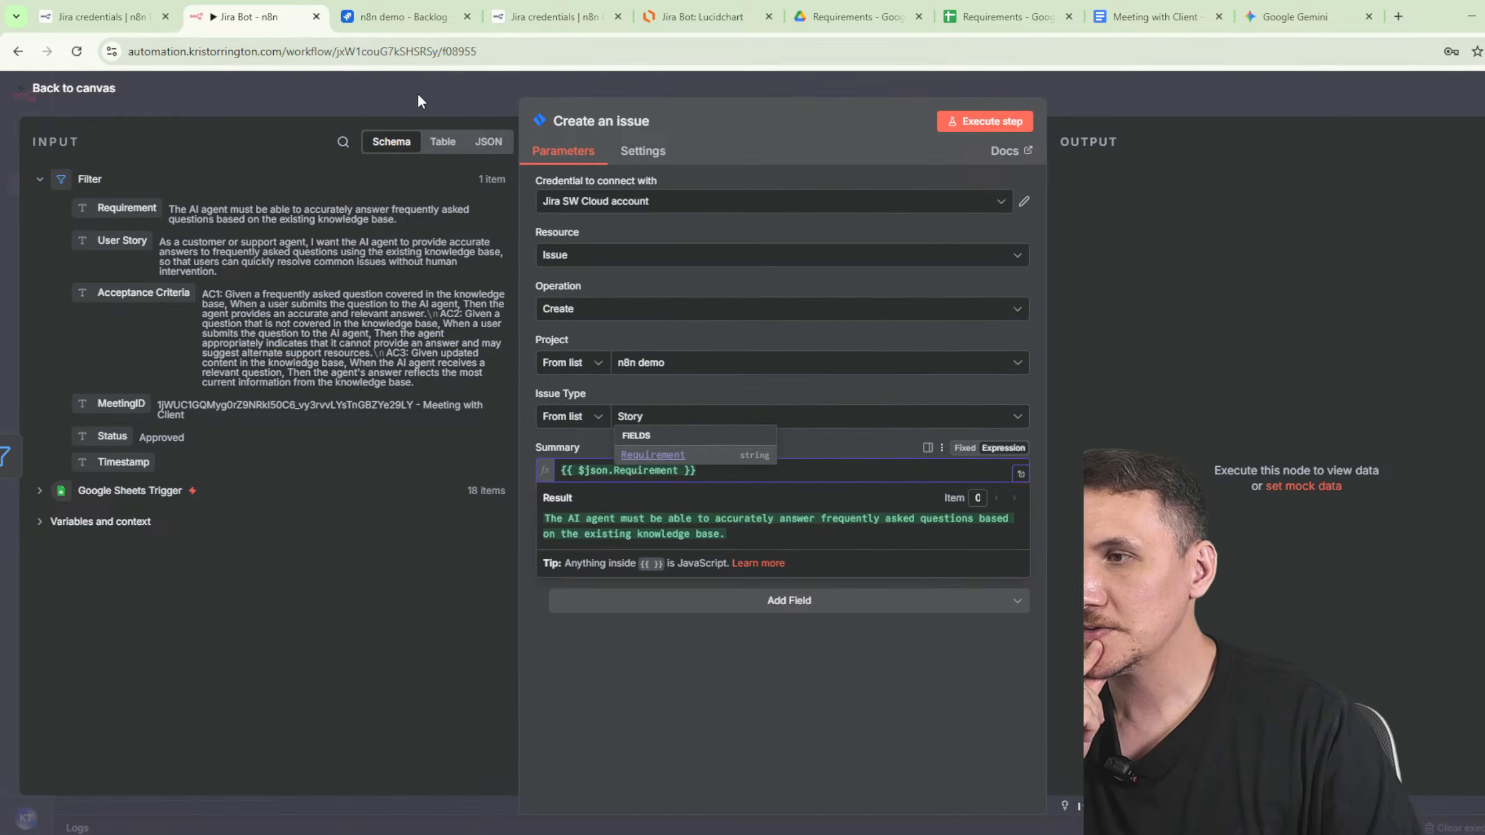
pyautogui.click(618, 651)
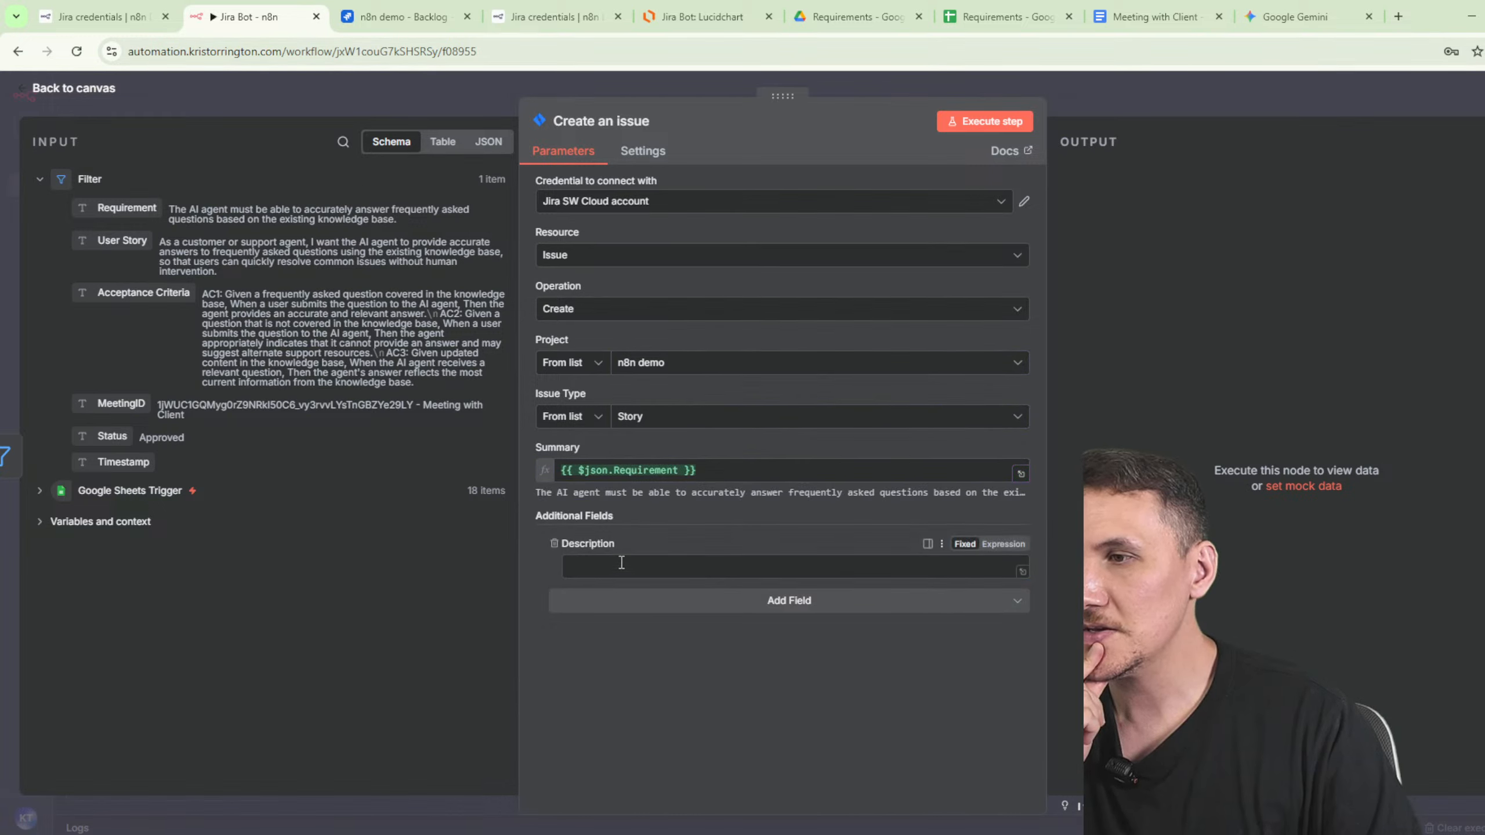
pyautogui.moveTo(122, 240); pyautogui.dragTo(611, 566)
# - Append Acceptance Criteria on new lines after the User Story in the Description
pyautogui.click(825, 572)
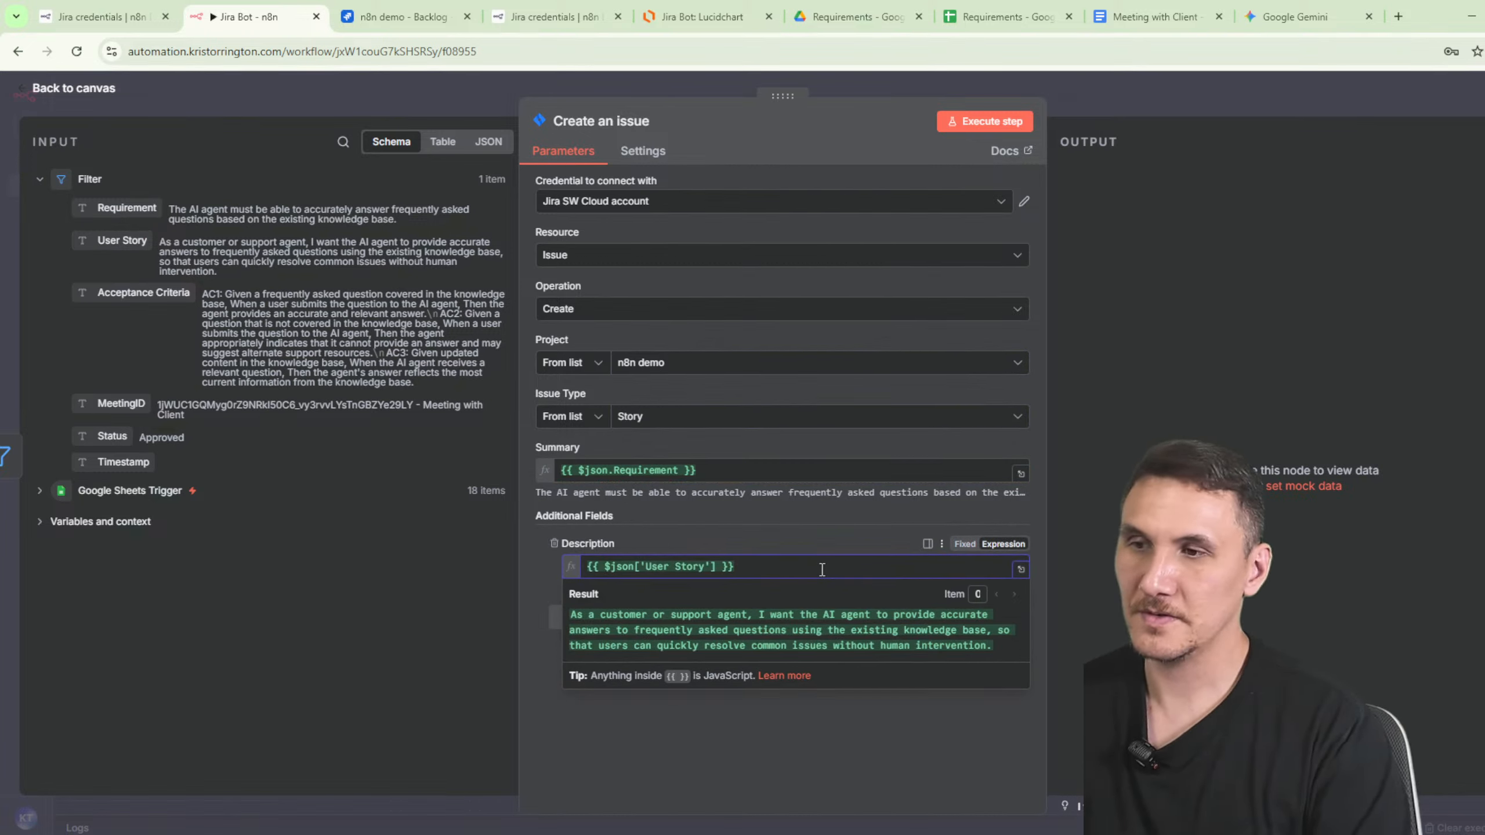
pyautogui.press('Return')
pyautogui.press('Return')
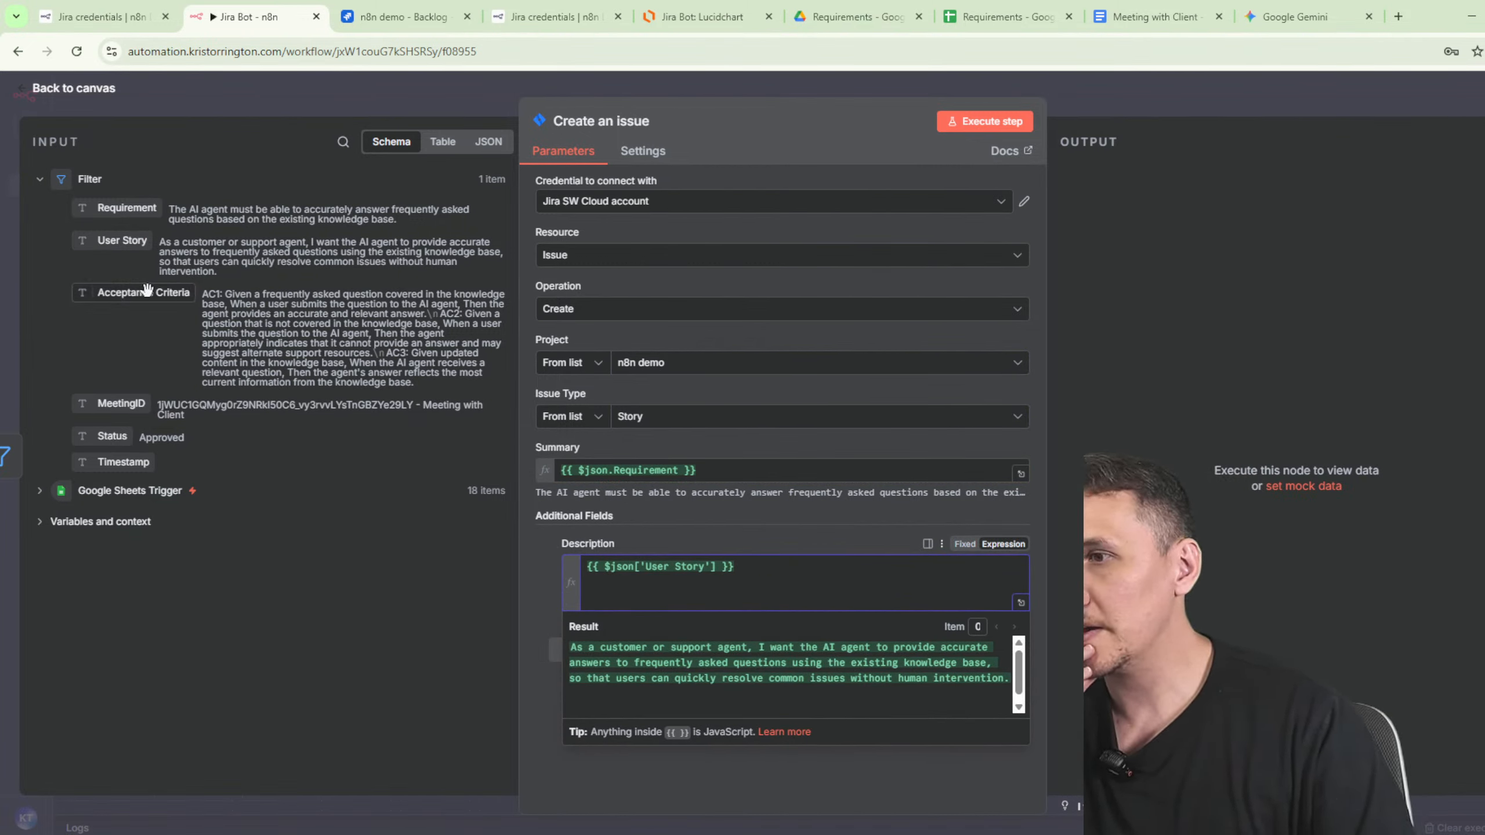
pyautogui.moveTo(146, 289); pyautogui.dragTo(678, 599)
pyautogui.click(583, 785)
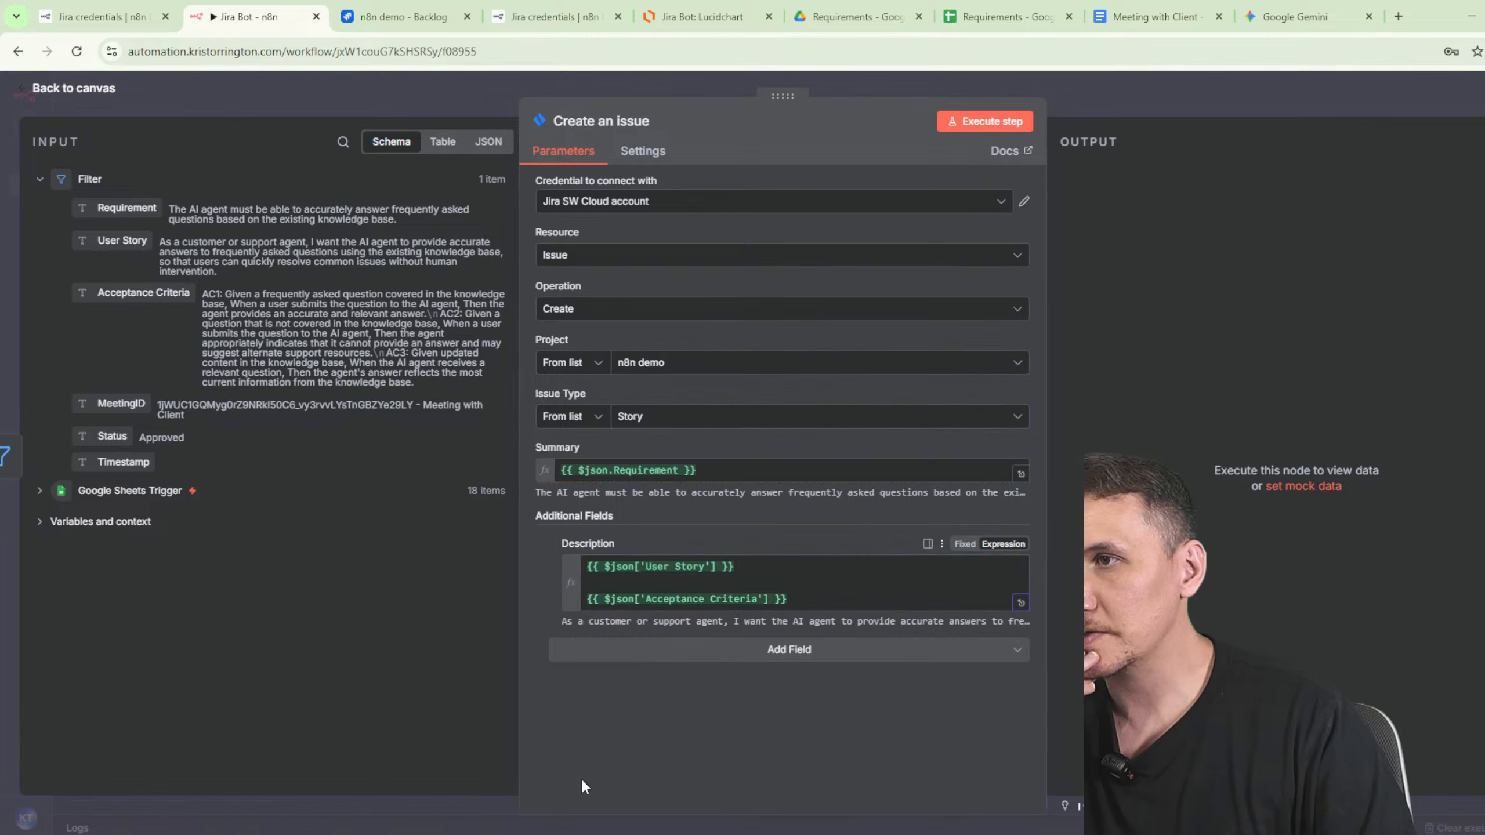
pyautogui.click(740, 651)
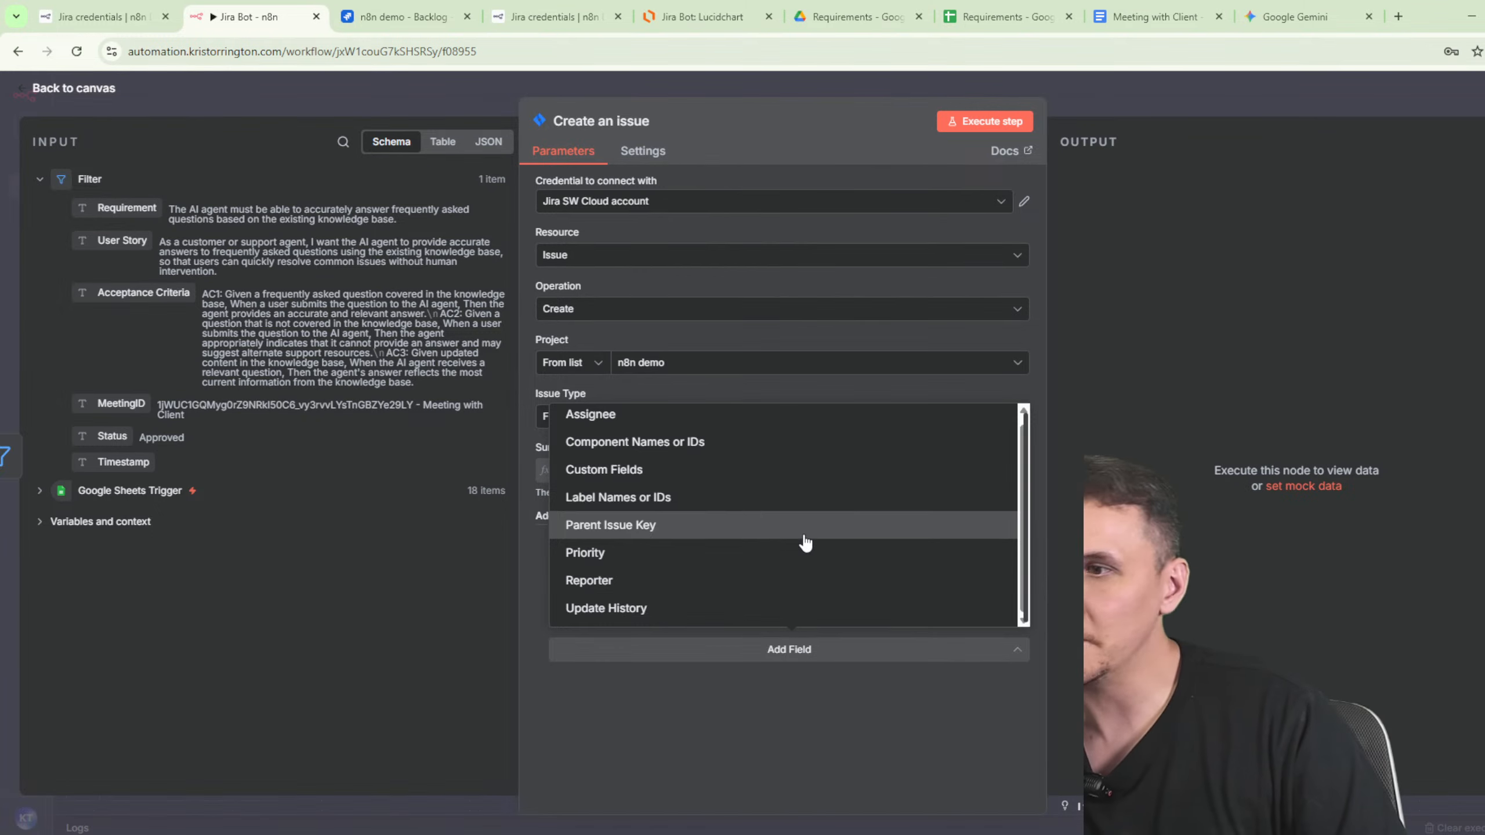
# - Add a Custom Fields section with a new entry and browse the available Jira fields
pyautogui.click(636, 471)
pyautogui.click(772, 702)
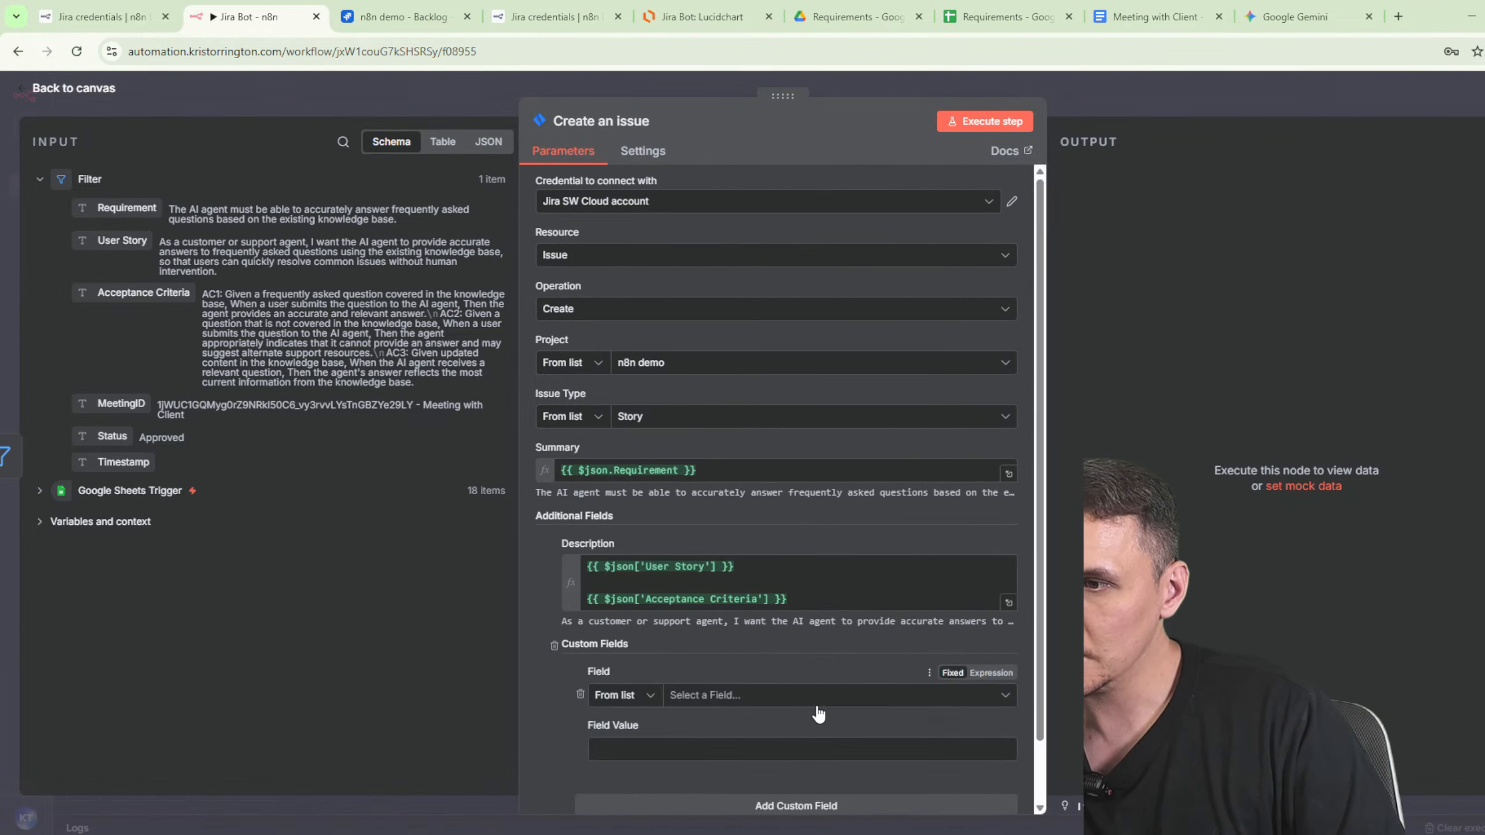
pyautogui.click(690, 700)
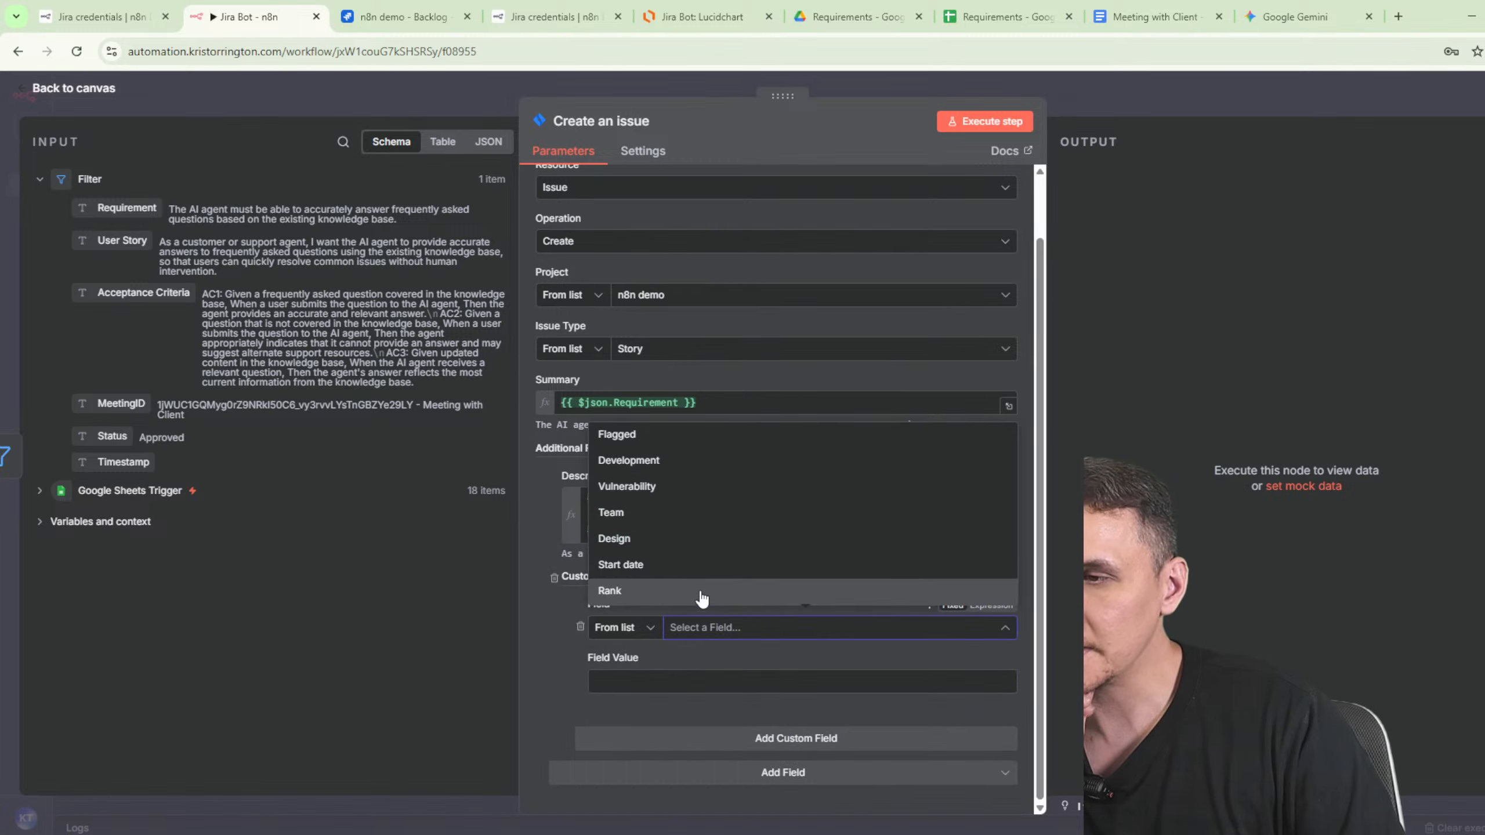
pyautogui.scroll(2, 678, 533)
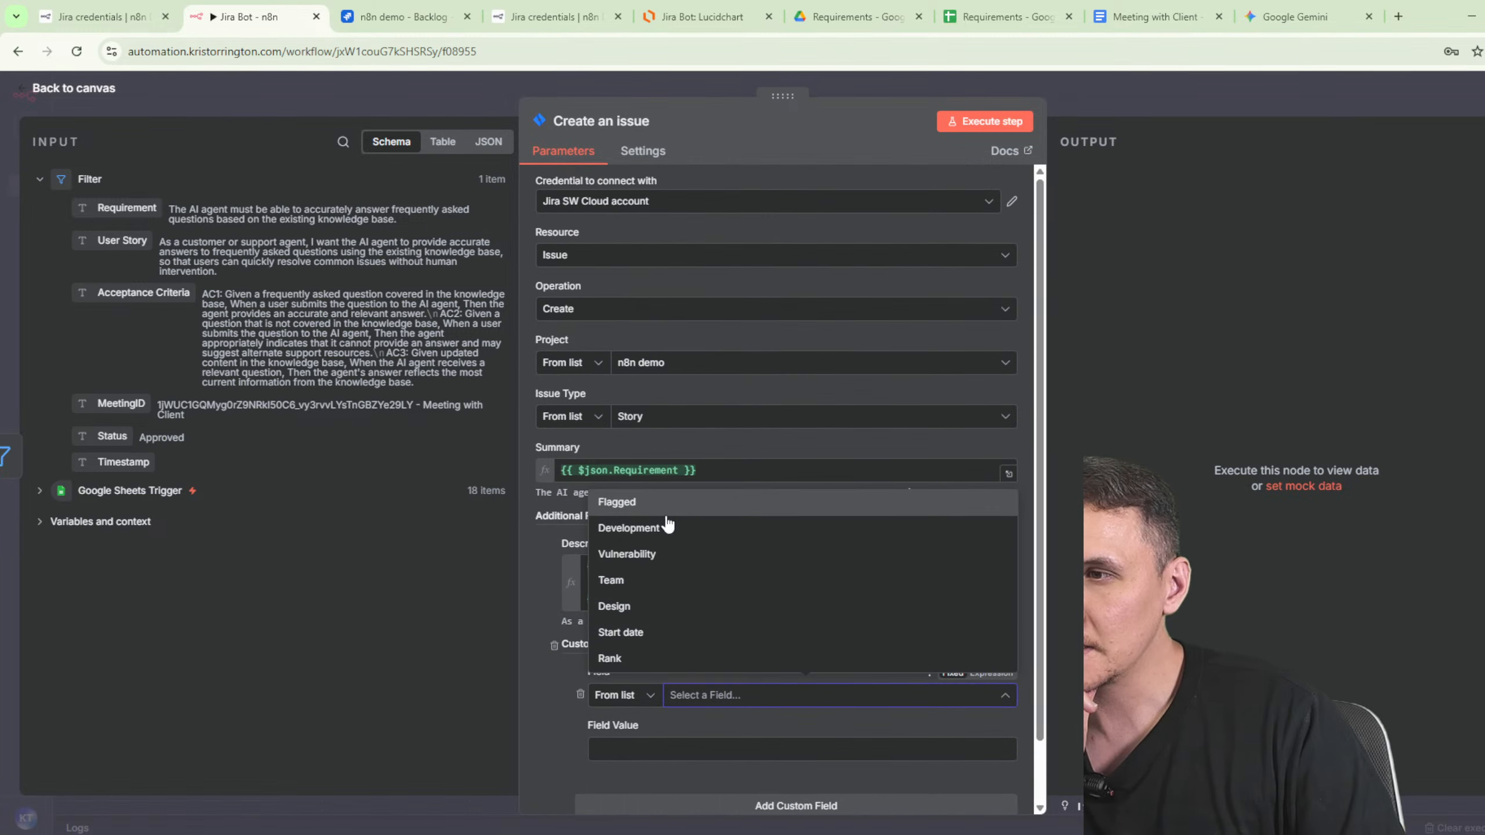
pyautogui.click(576, 717)
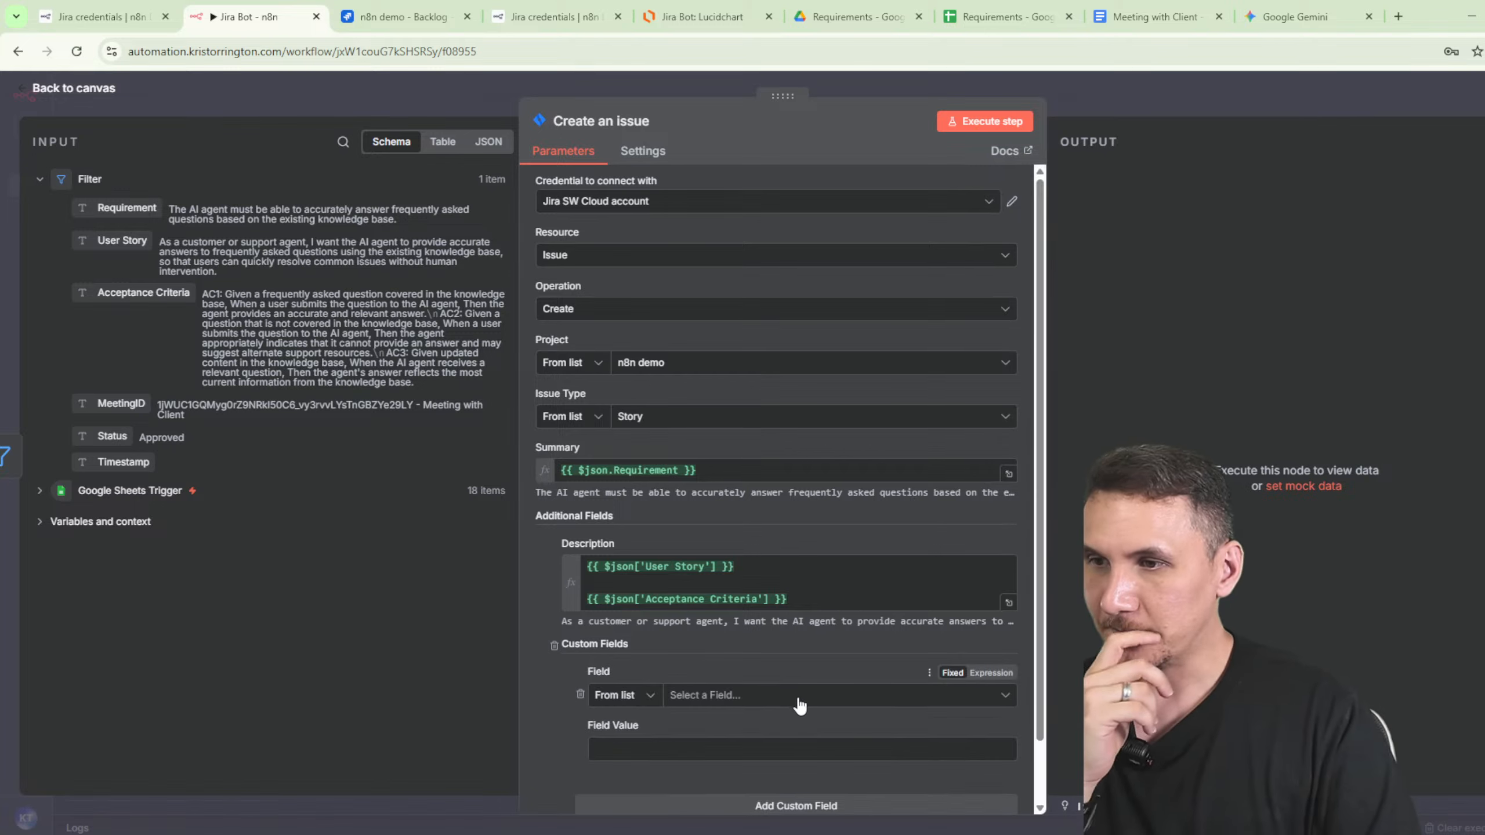
# - Remove the empty custom field entry and execute the Create an issue step
pyautogui.click(743, 707)
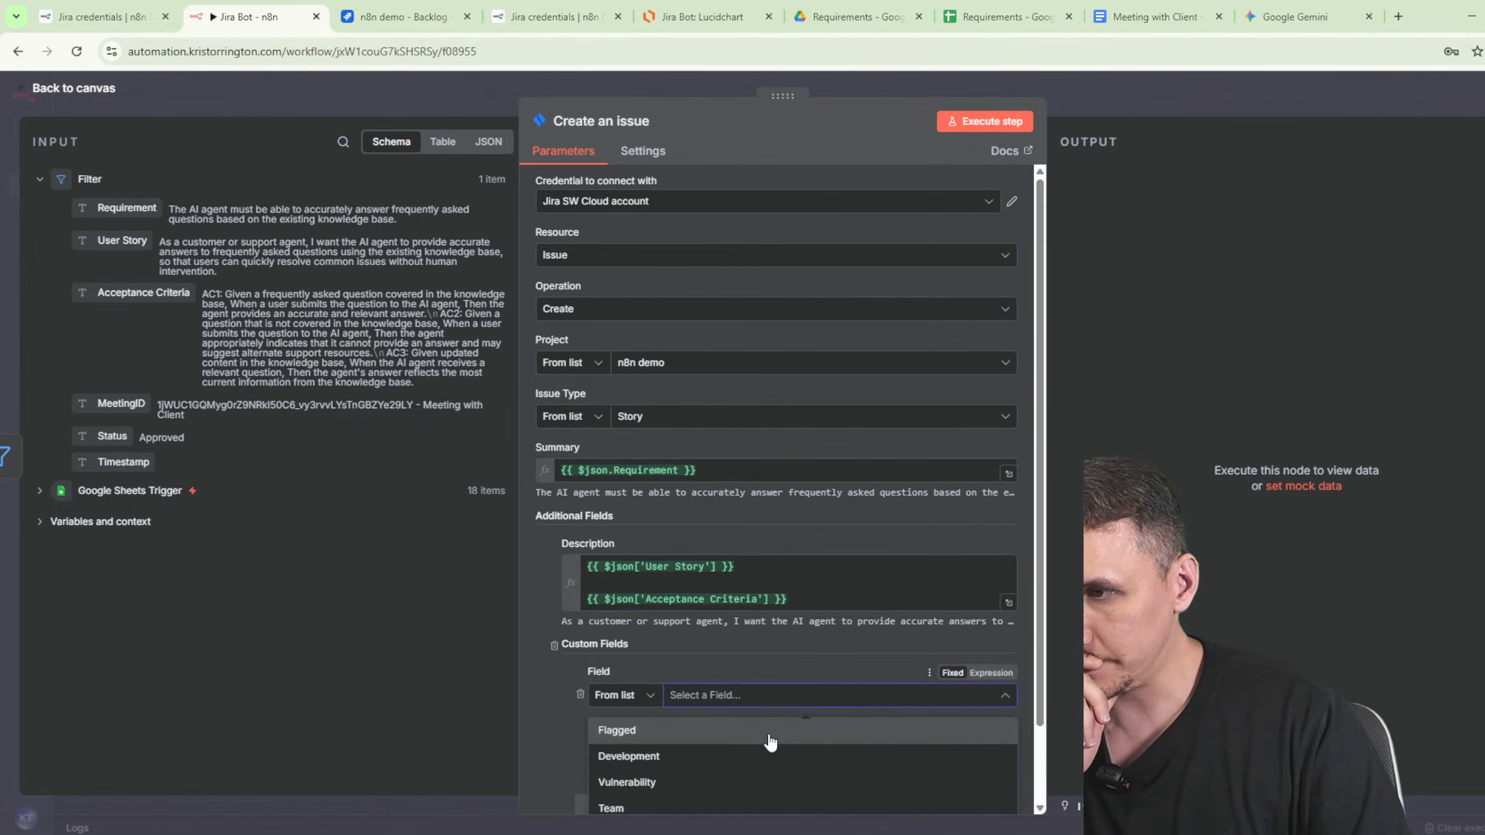
pyautogui.scroll(-2, 765, 745)
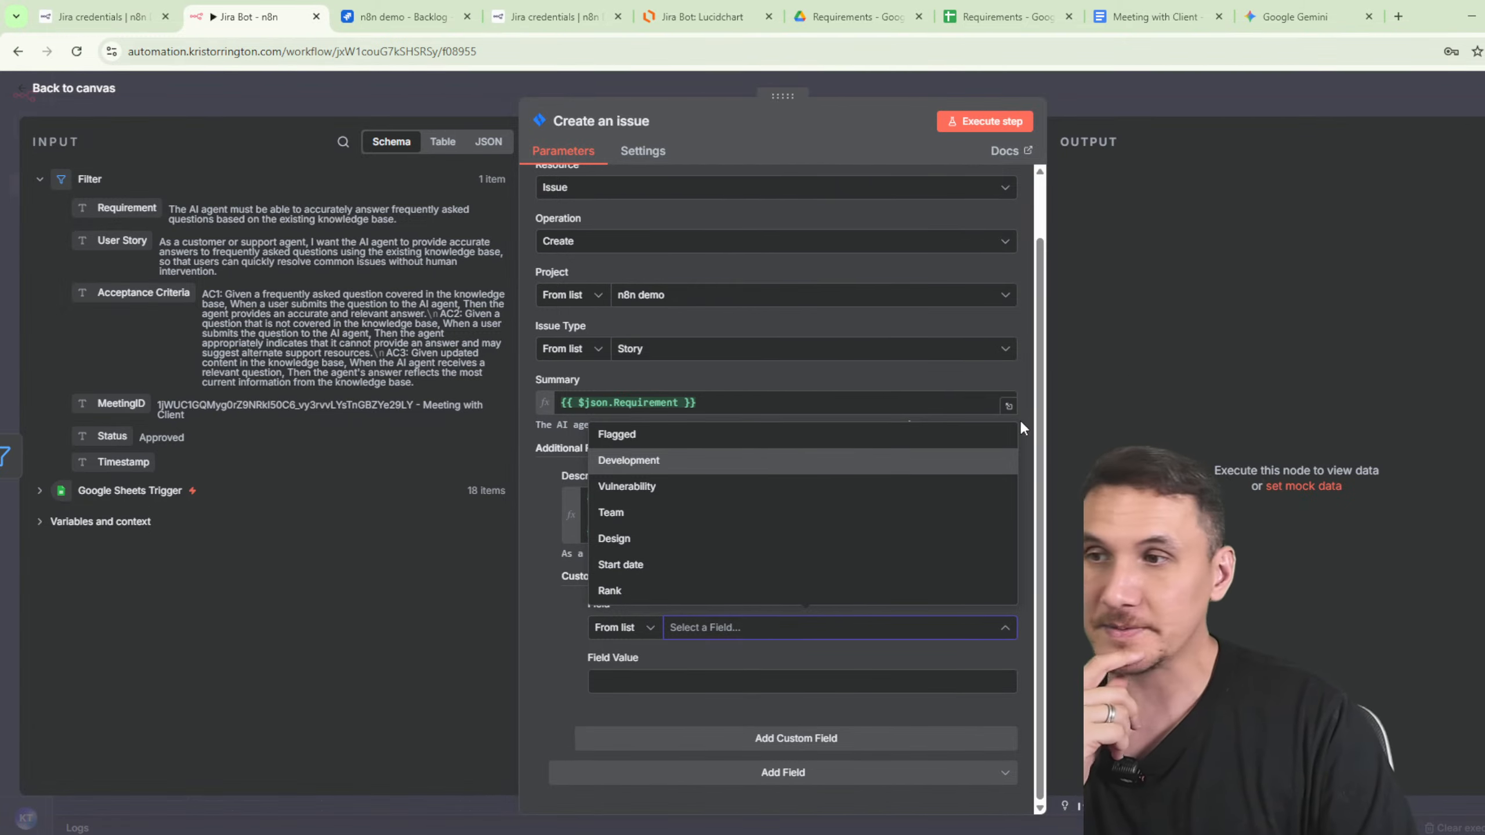
pyautogui.click(612, 644)
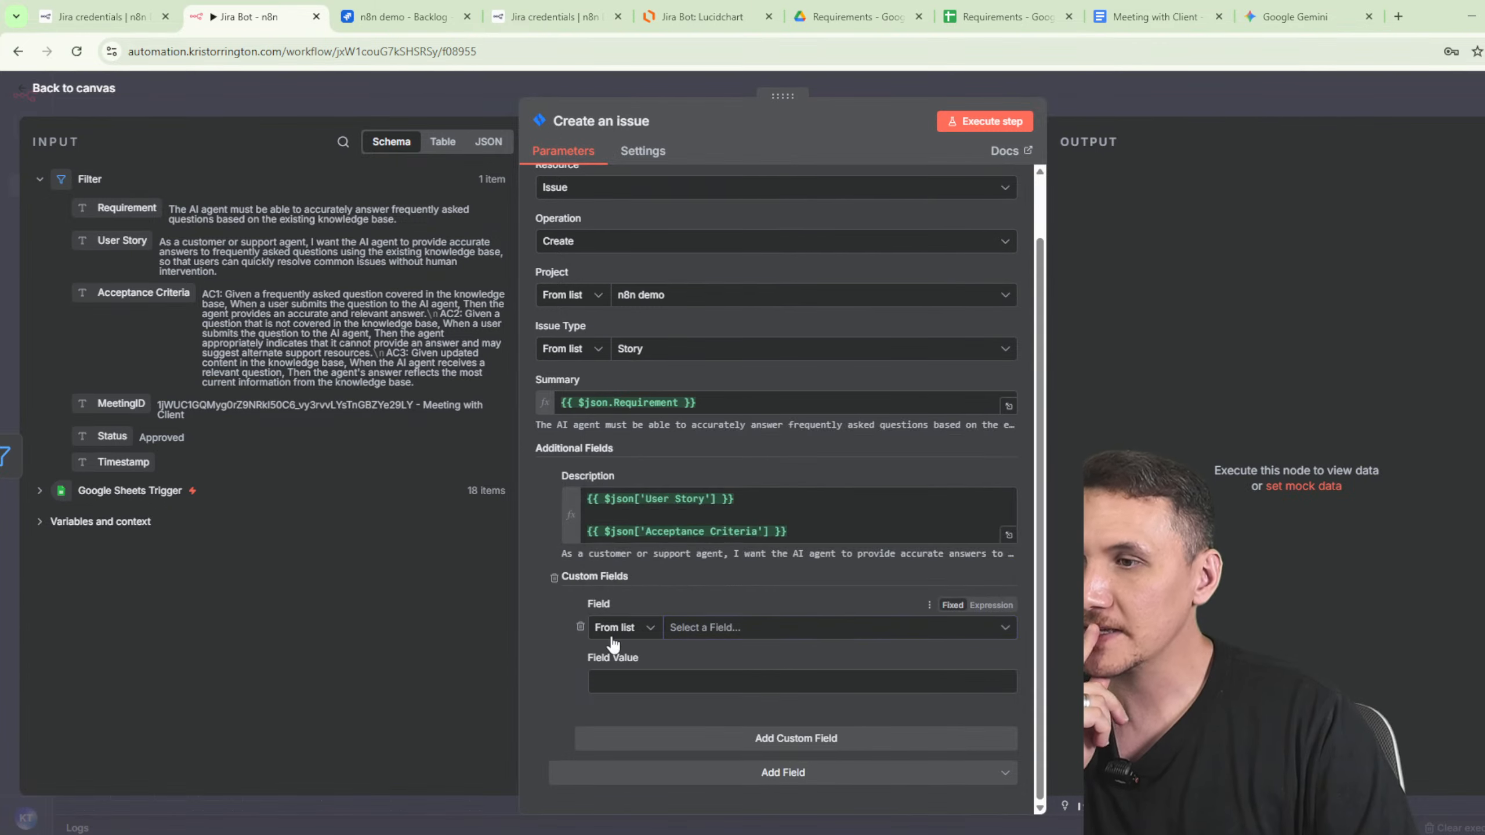
pyautogui.click(581, 626)
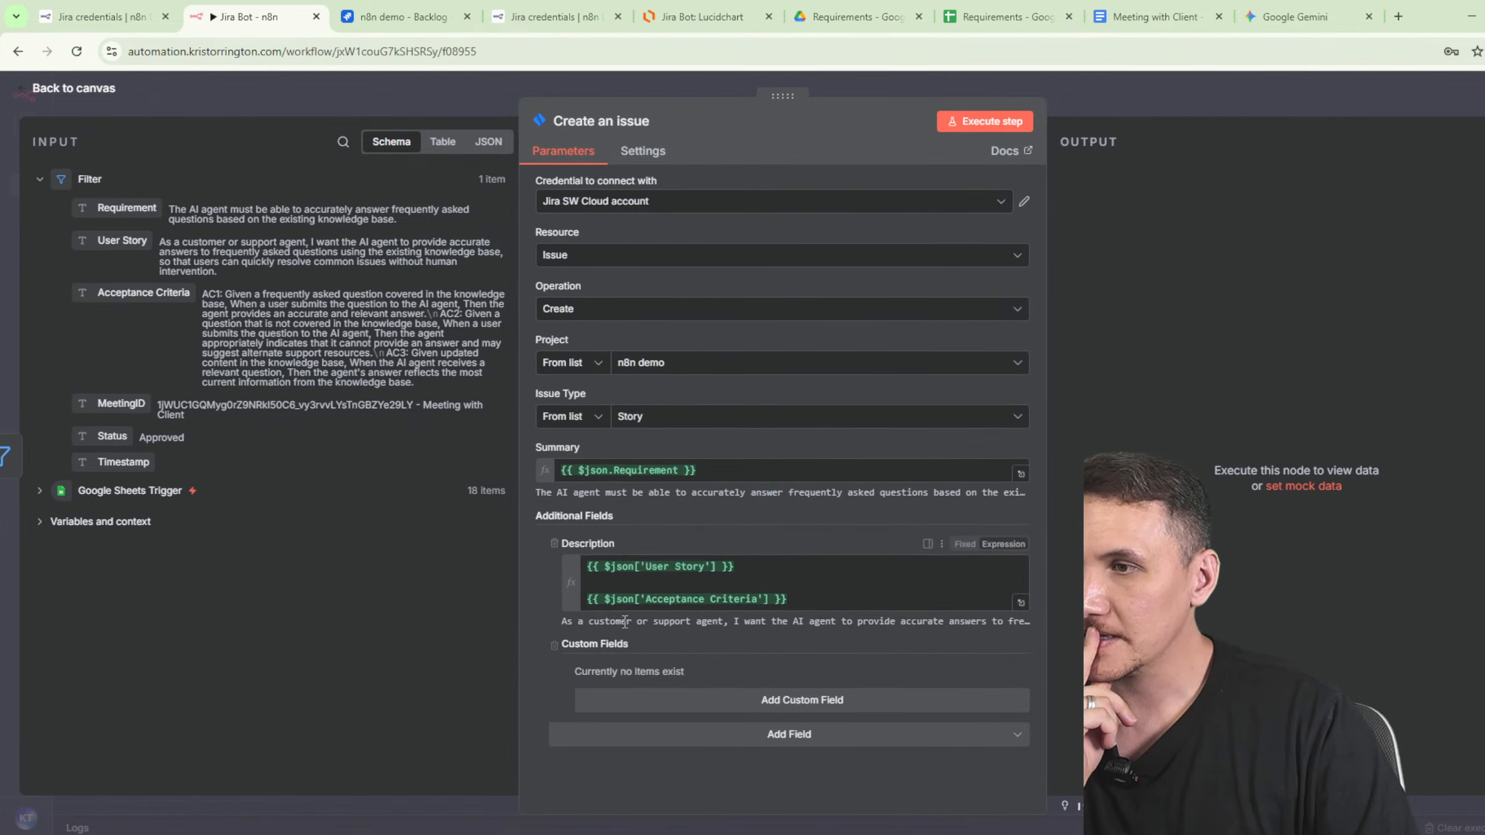
pyautogui.click(793, 740)
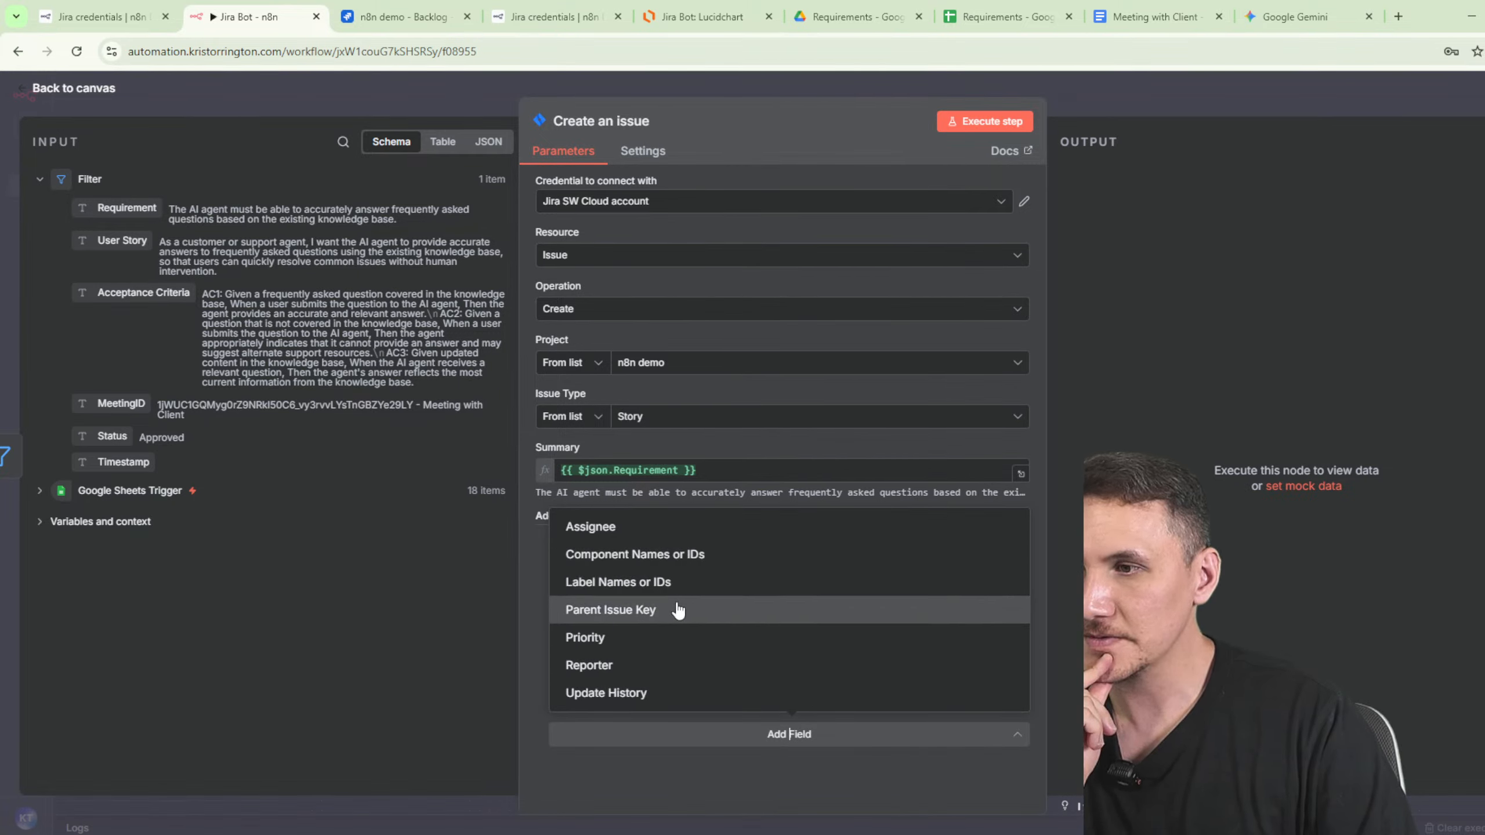
pyautogui.click(681, 771)
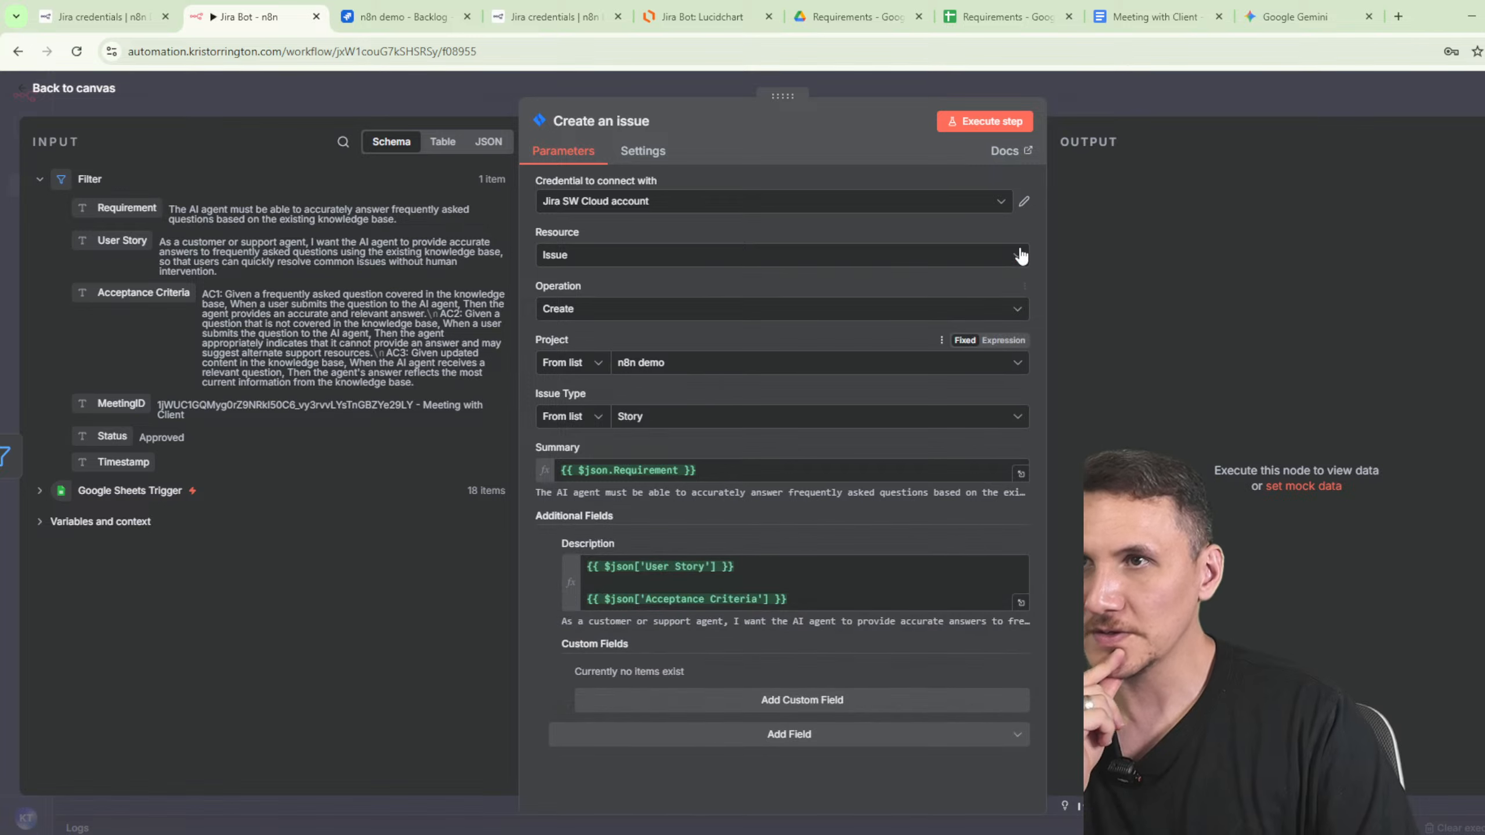
pyautogui.click(993, 126)
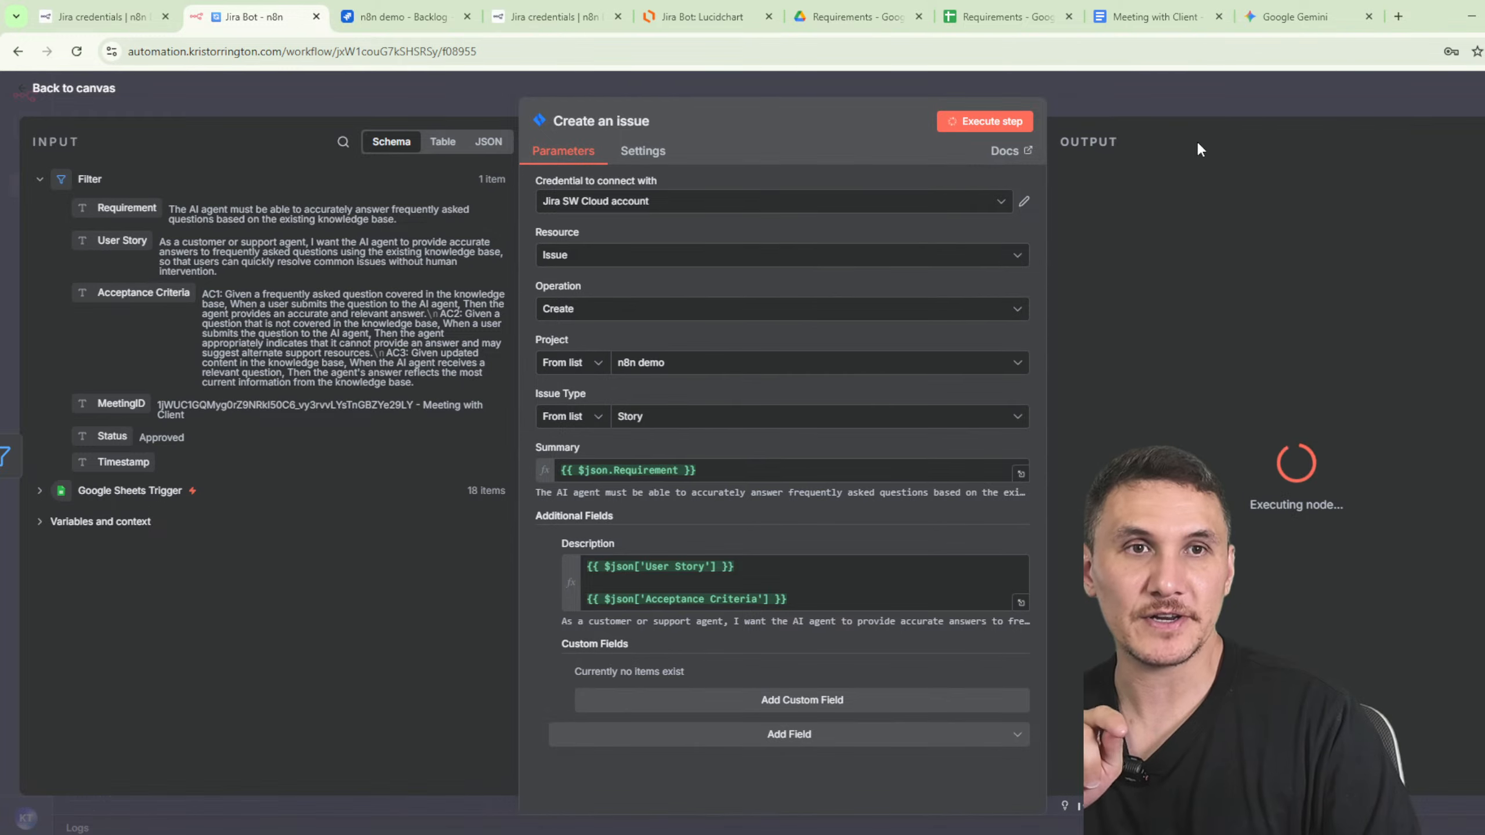
# - Cancel the Create Story form and open KAN-1 in a widened details panel
pyautogui.click(362, 18)
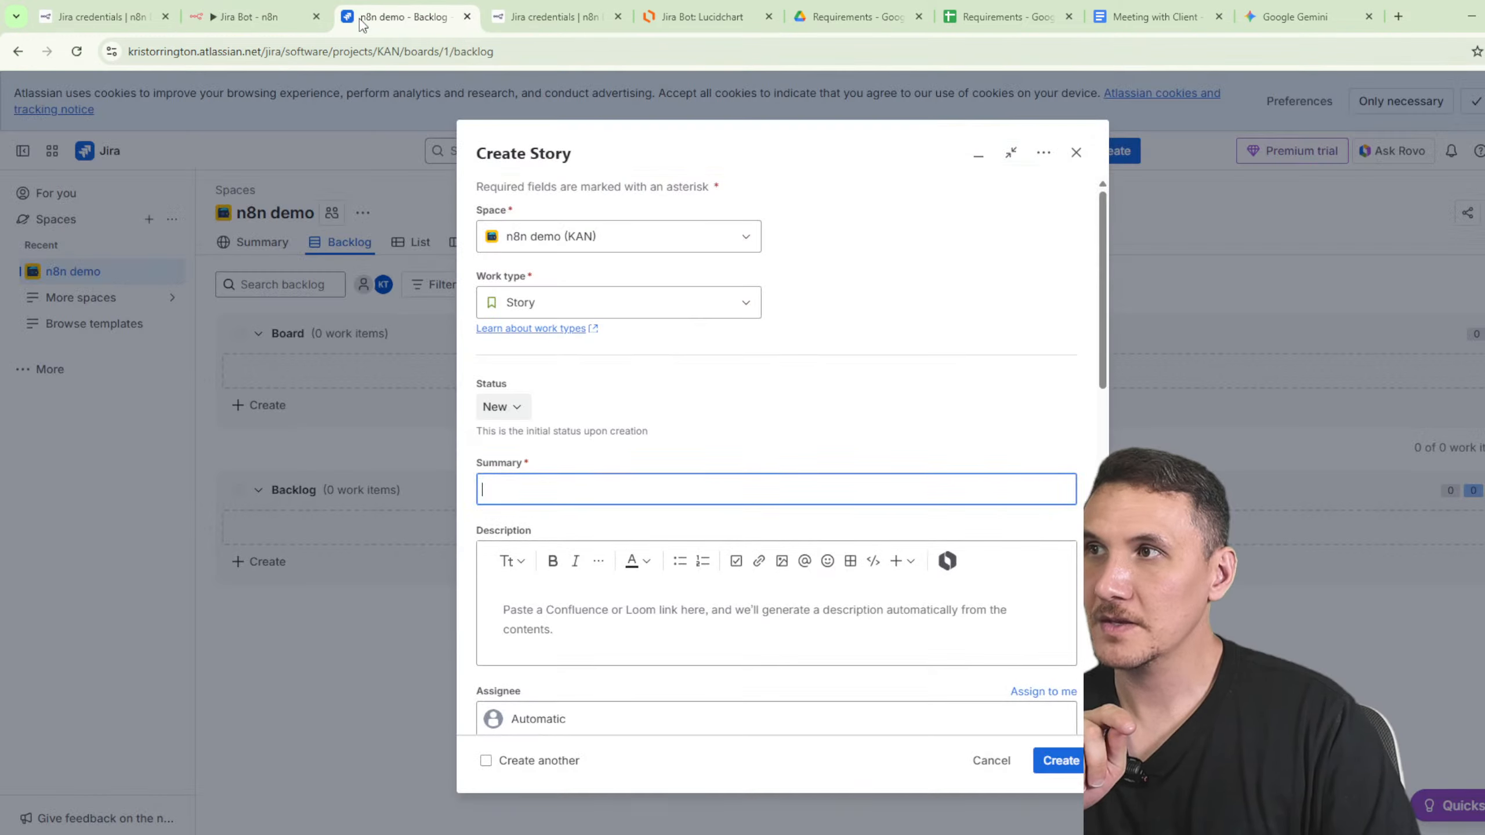
pyautogui.click(991, 760)
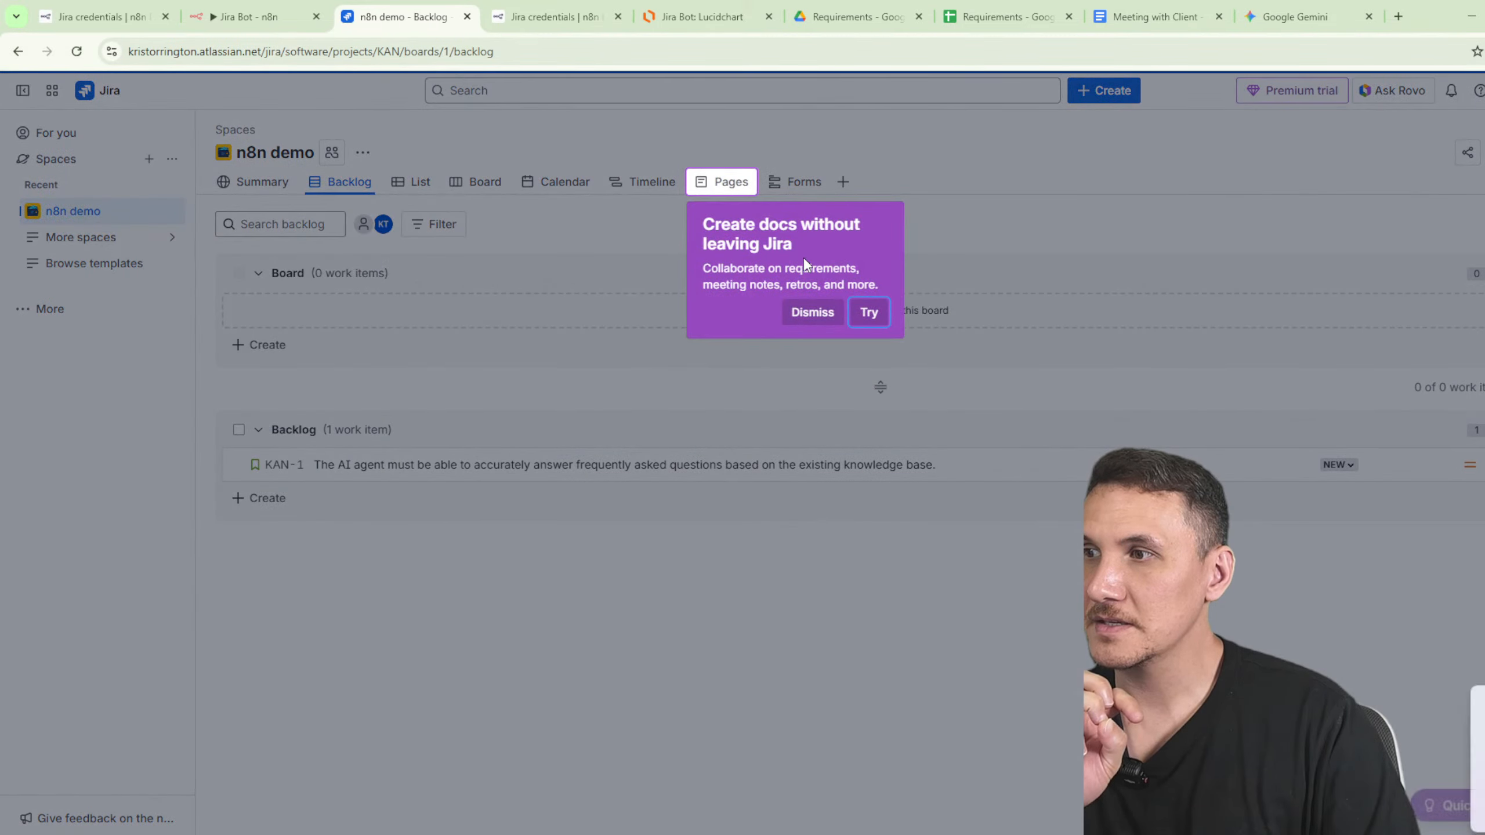
pyautogui.click(826, 313)
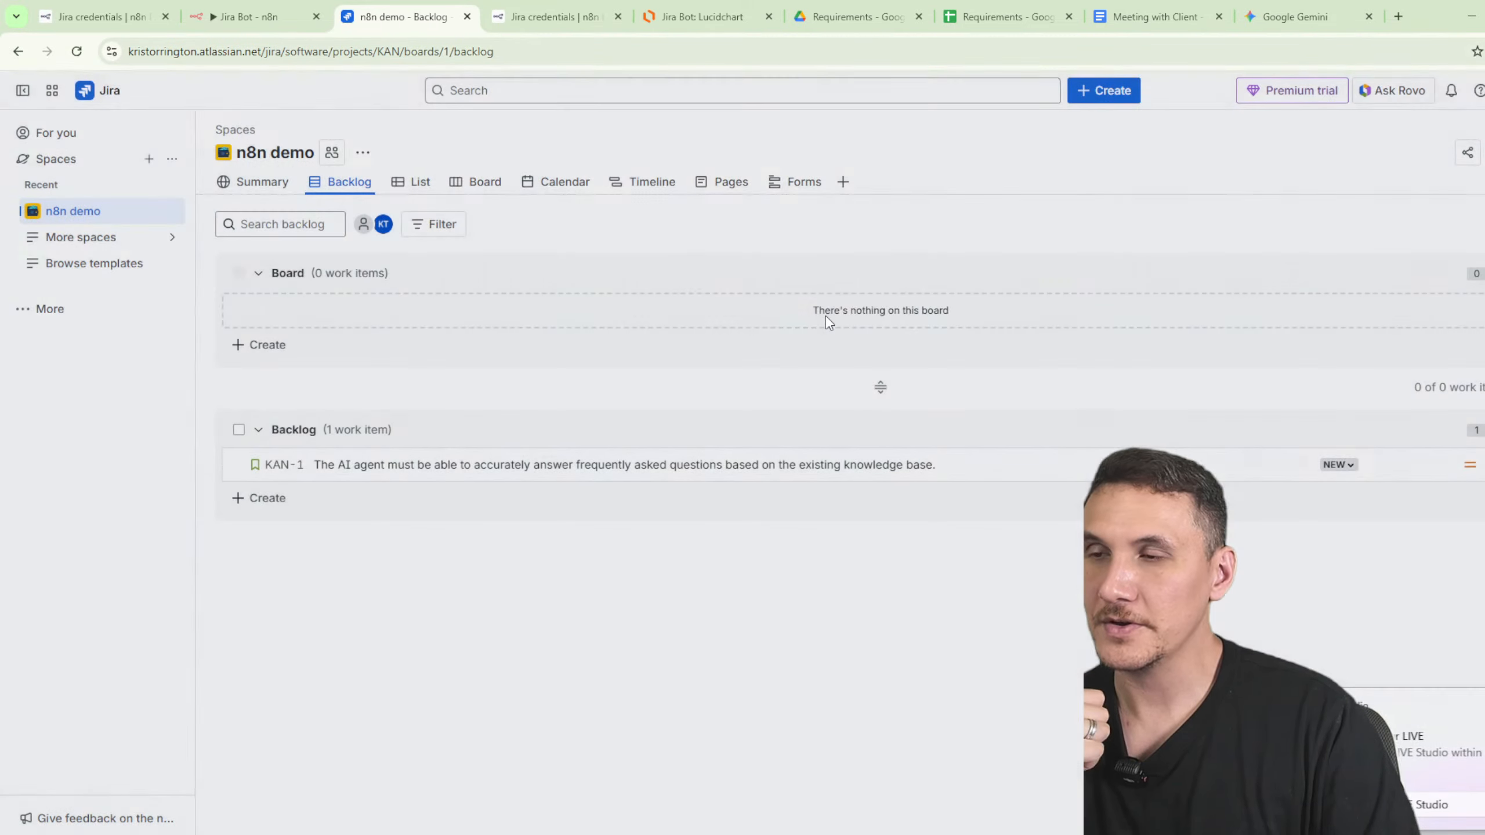
pyautogui.click(513, 475)
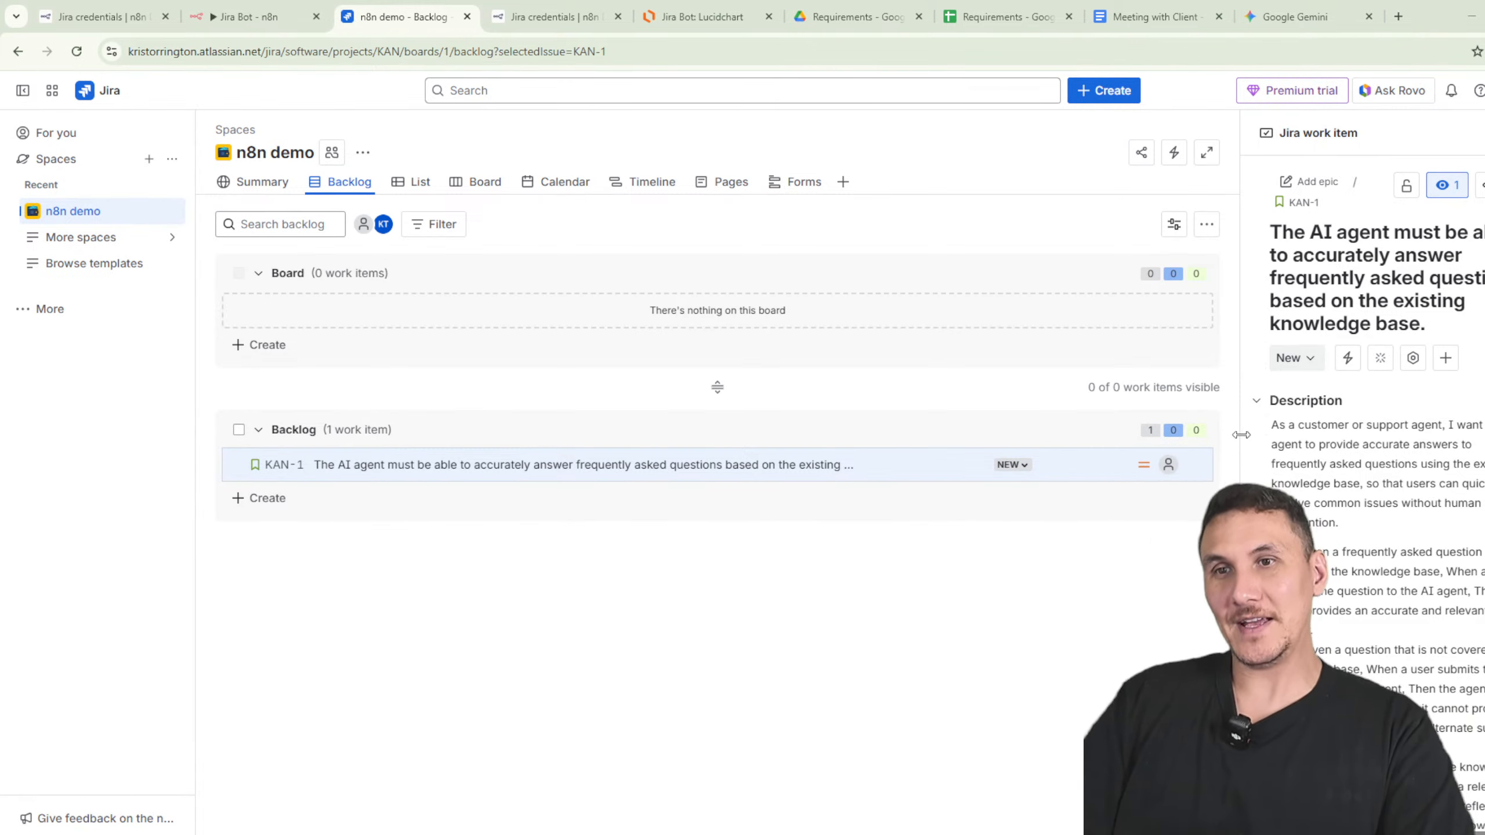
pyautogui.moveTo(1240, 433); pyautogui.dragTo(652, 443)
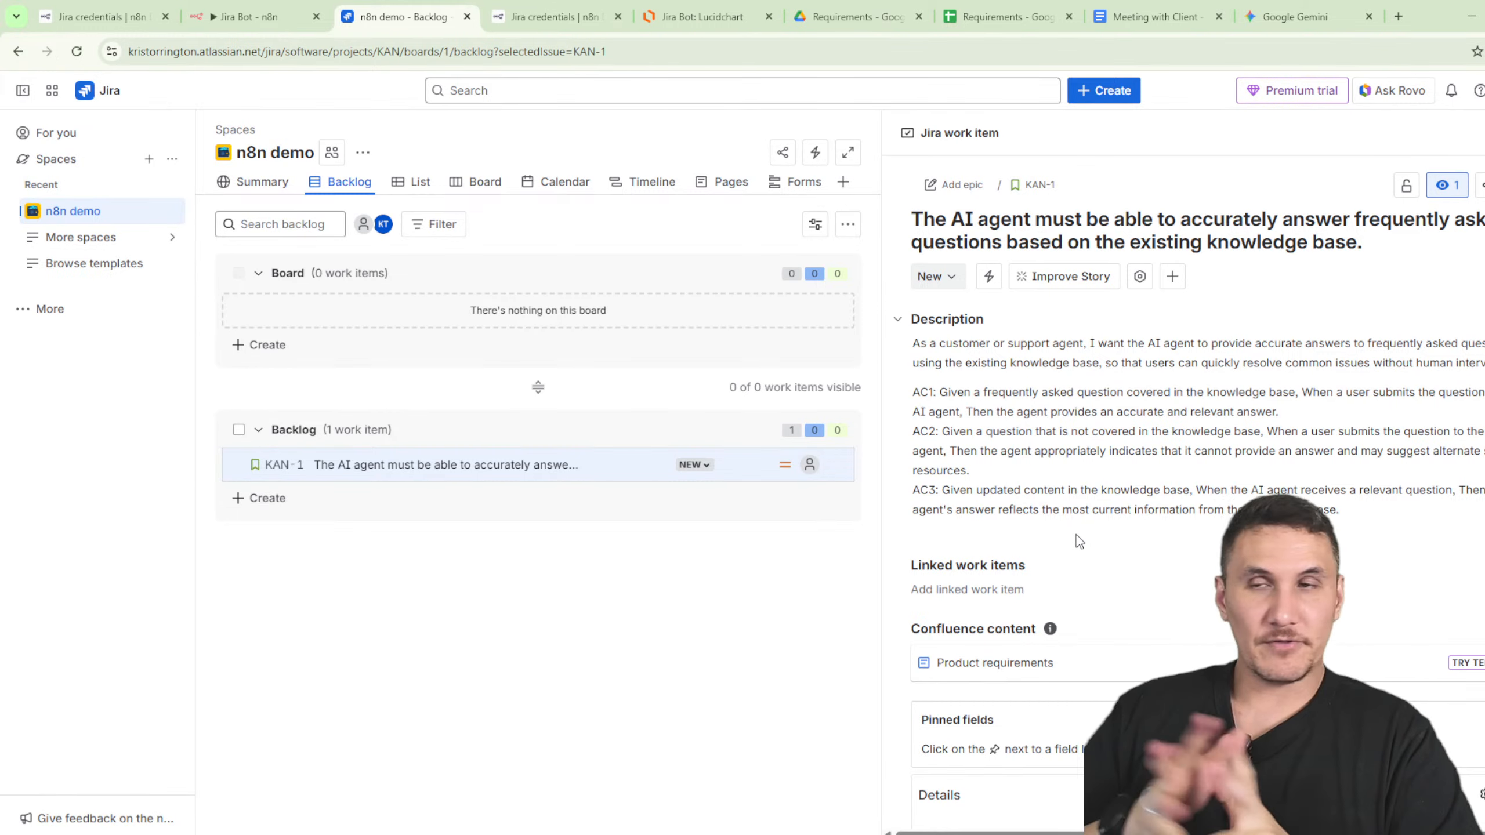
# - Select the Approved status cell E2 in the Requirements sheet and widen column E
pyautogui.click(988, 19)
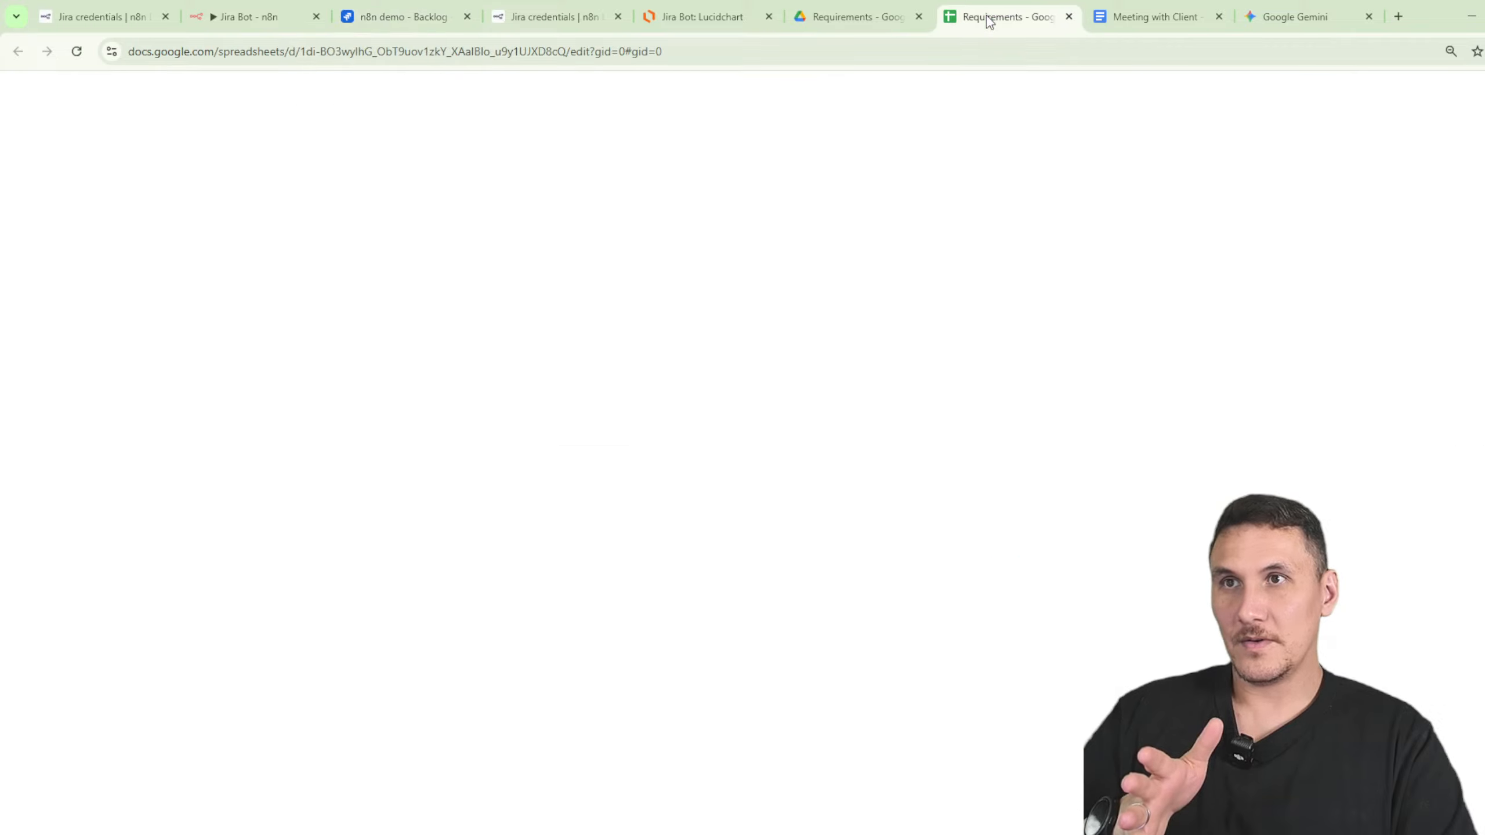
pyautogui.moveTo(262, 811); pyautogui.dragTo(613, 699)
pyautogui.click(570, 238)
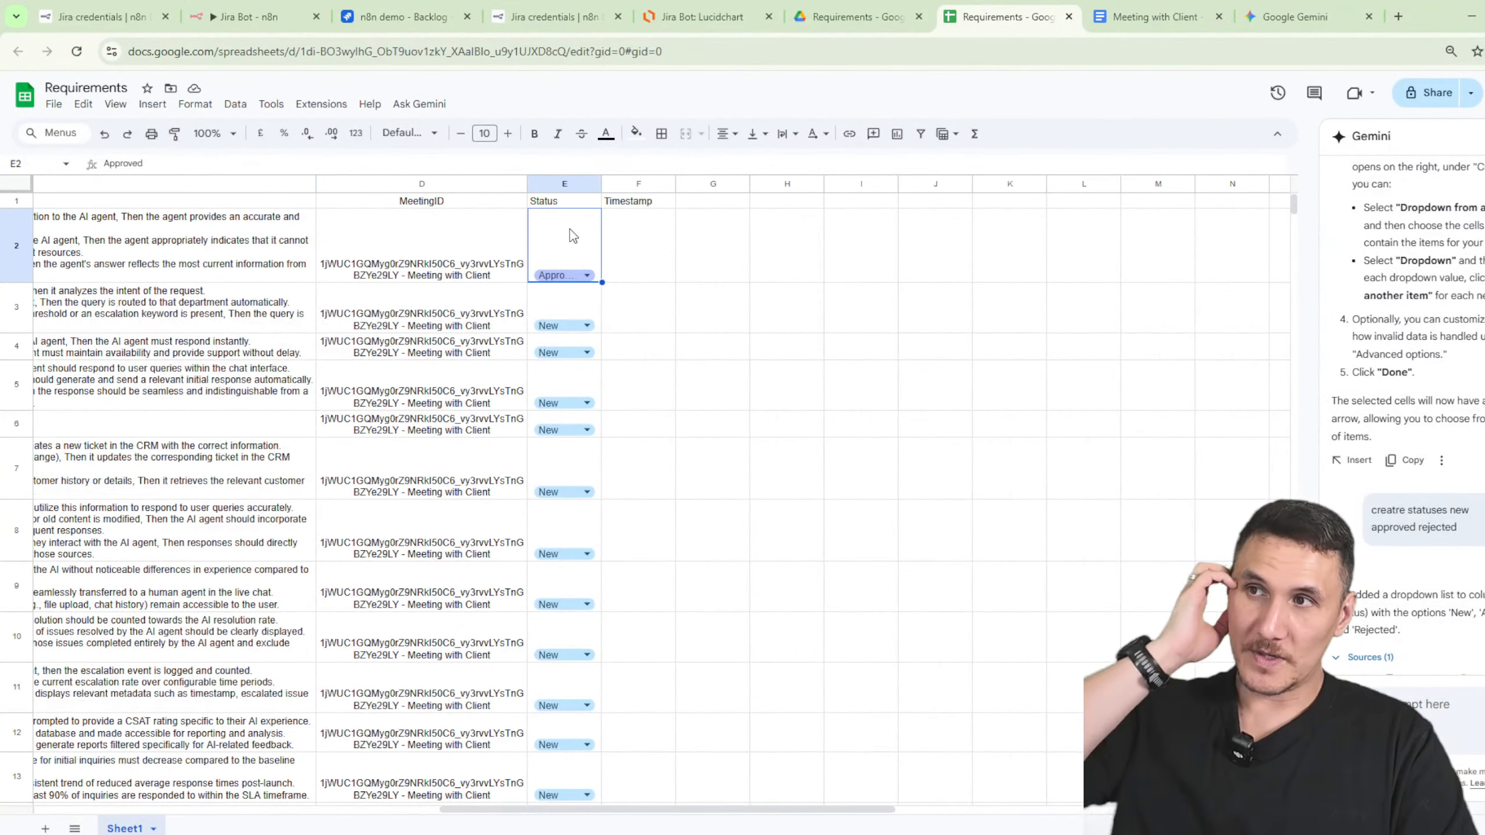
pyautogui.moveTo(601, 184); pyautogui.dragTo(646, 185)
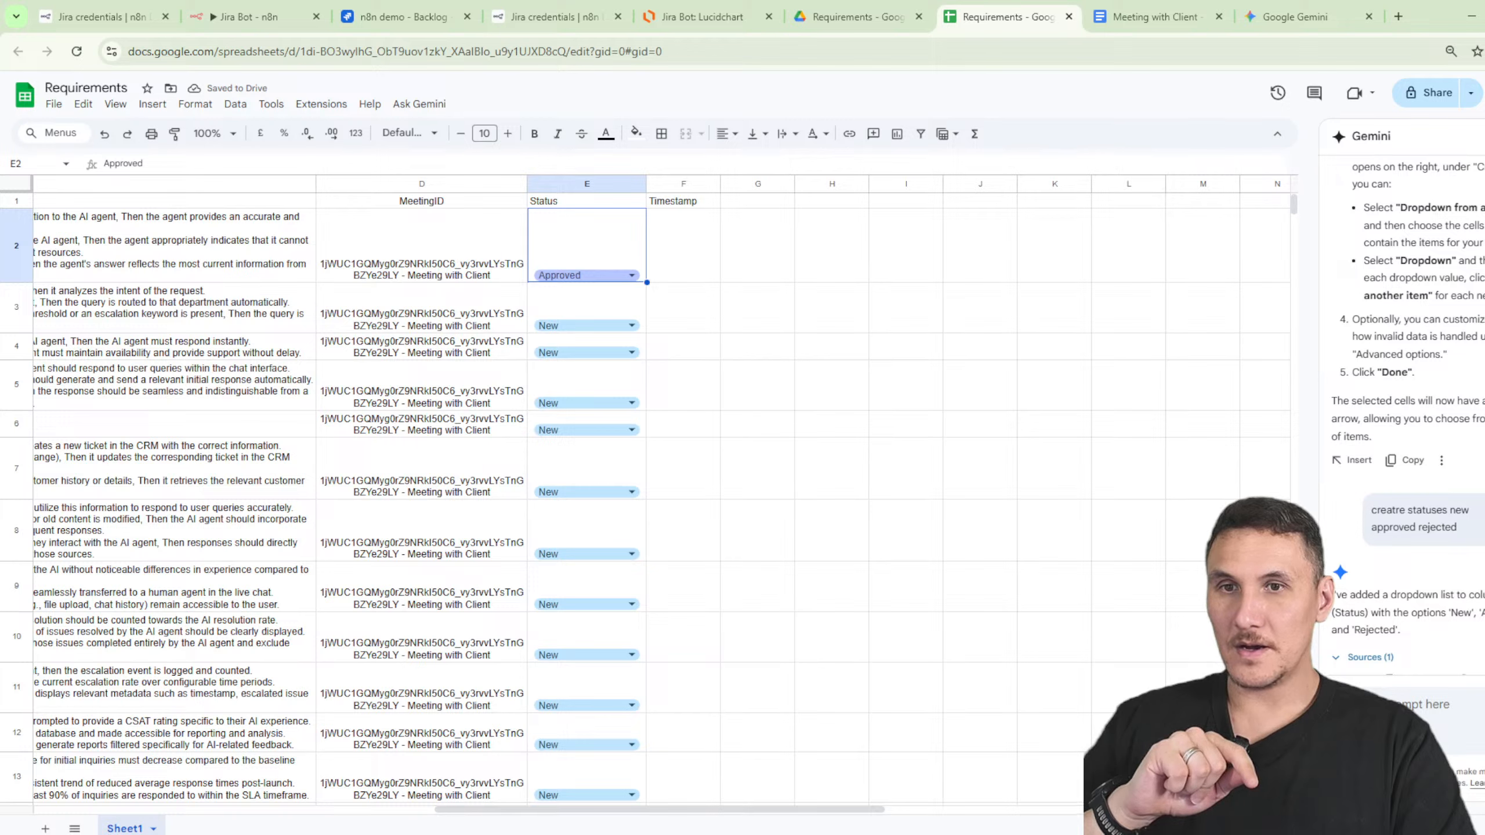
# - Add 'Published' to the Status dropdown rule for all status cells, then return to n8n
pyautogui.click(598, 279)
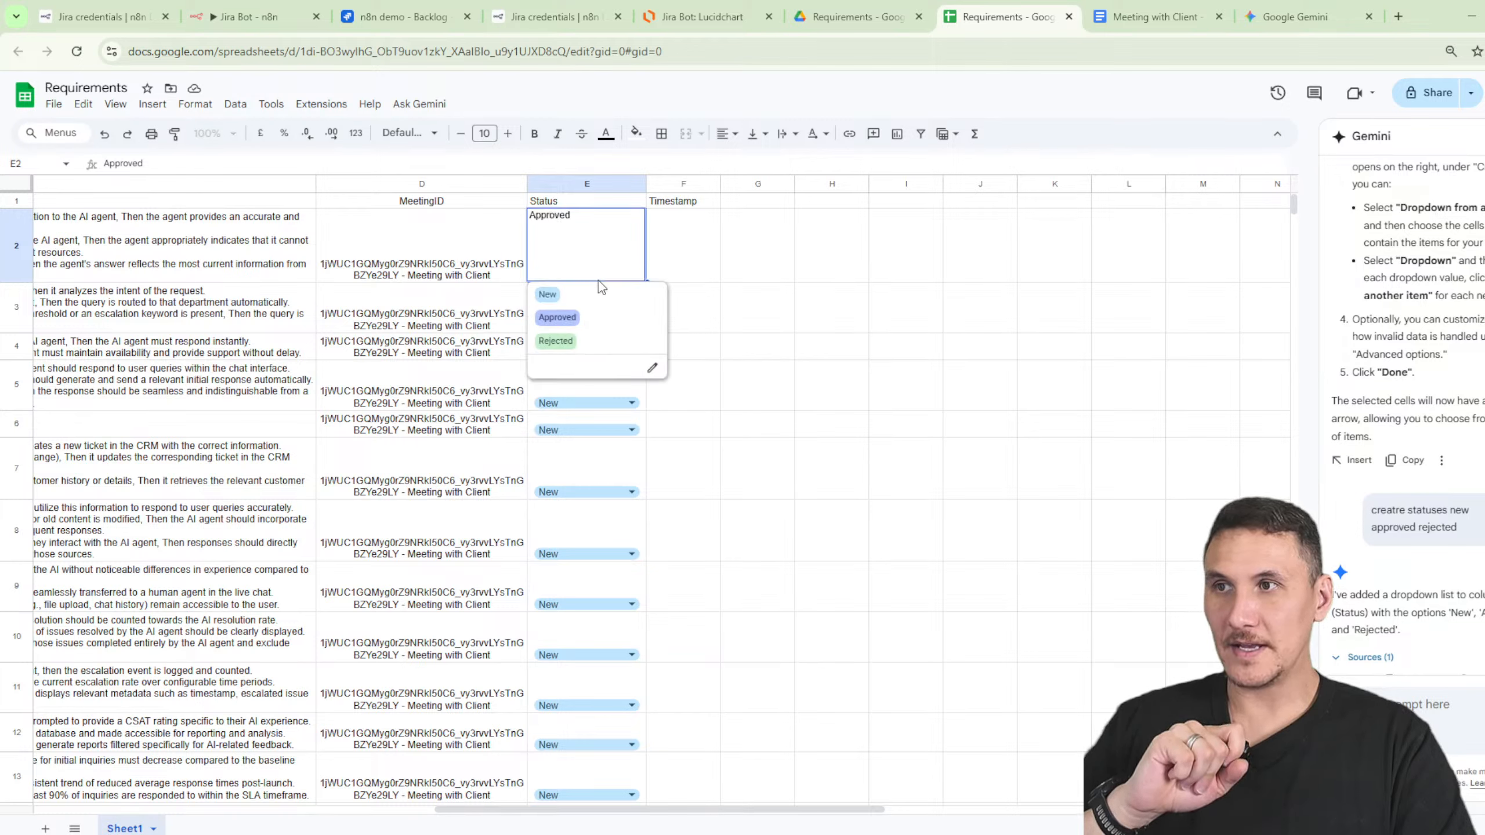
pyautogui.click(659, 372)
pyautogui.click(1402, 421)
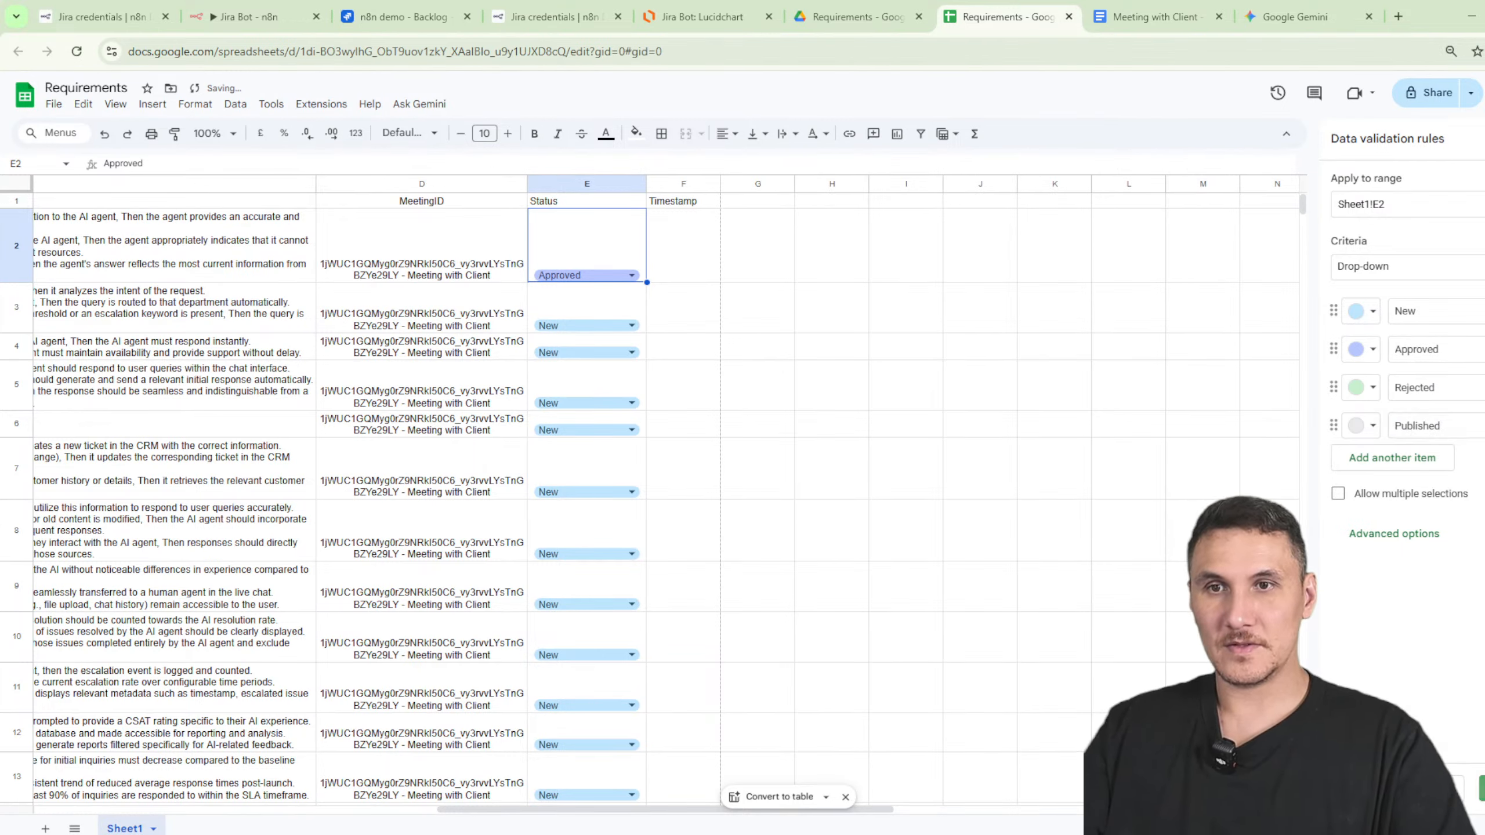
pyautogui.click(1482, 788)
pyautogui.click(930, 504)
pyautogui.click(997, 480)
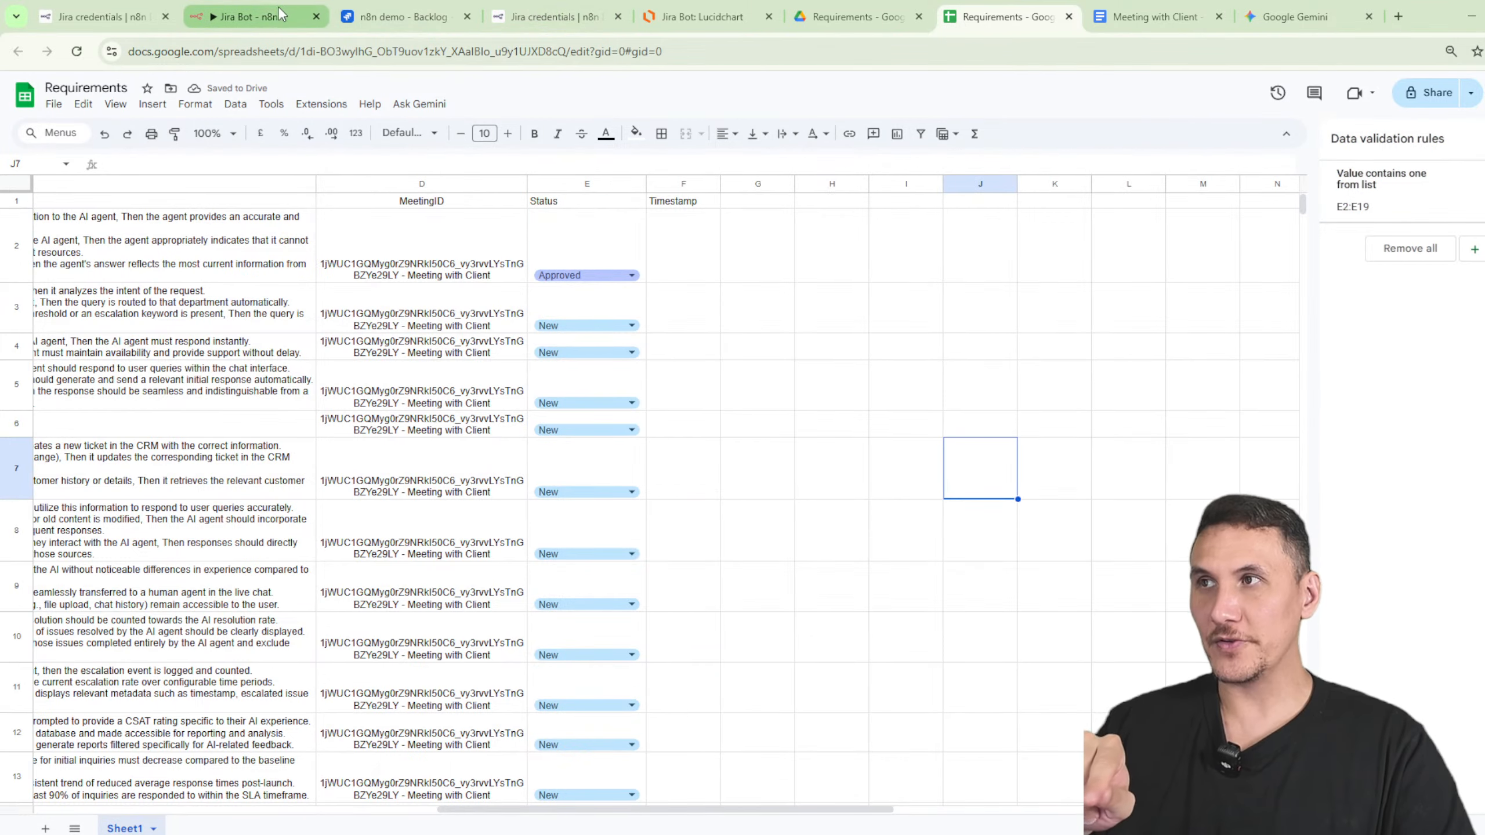
pyautogui.click(246, 16)
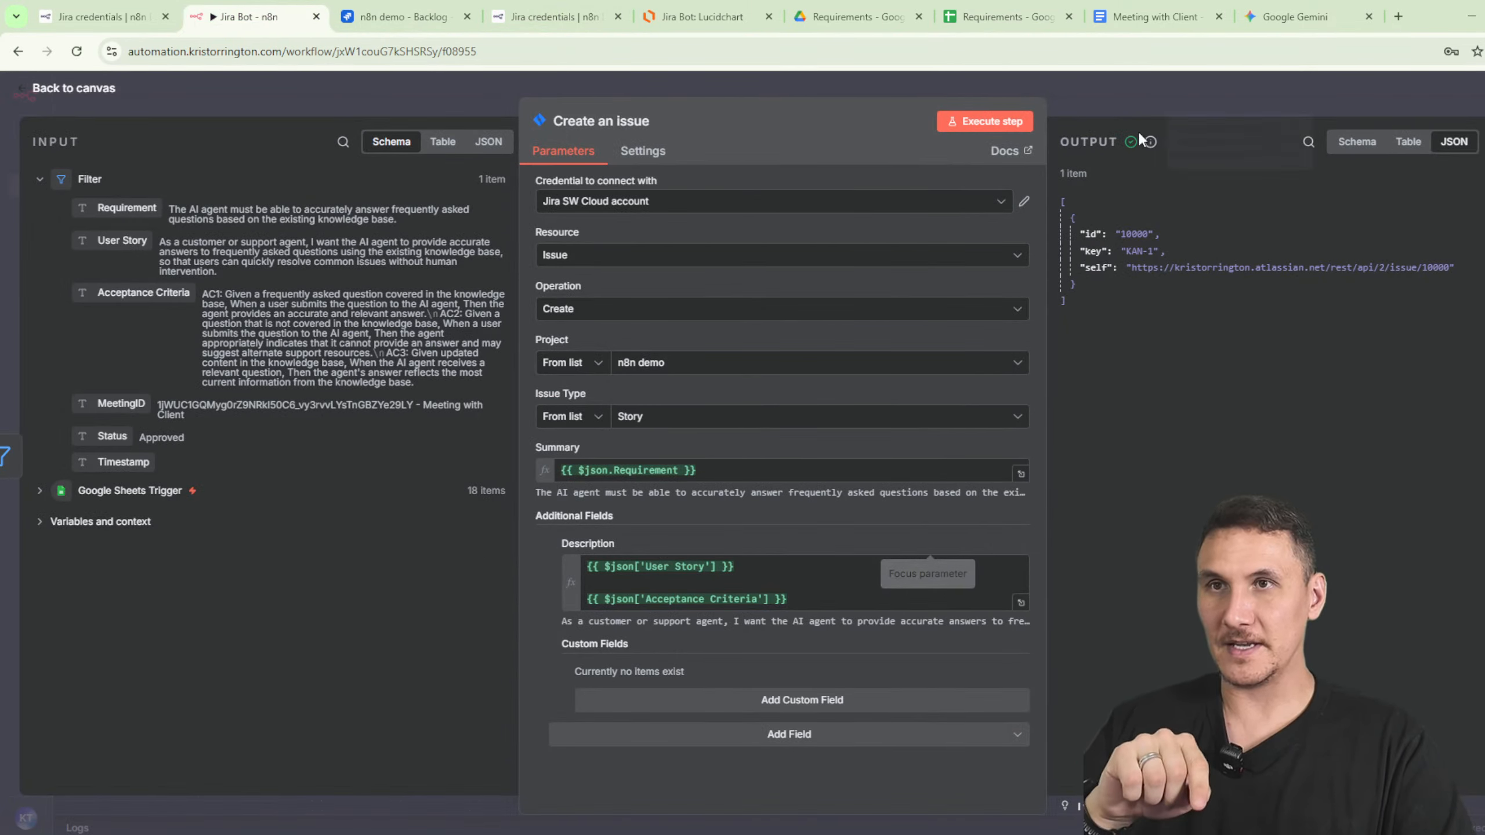
# - Add a Google Sheets 'Append or update row' step after Create an issue, targeting Requirements/Sheet1
pyautogui.click(1144, 93)
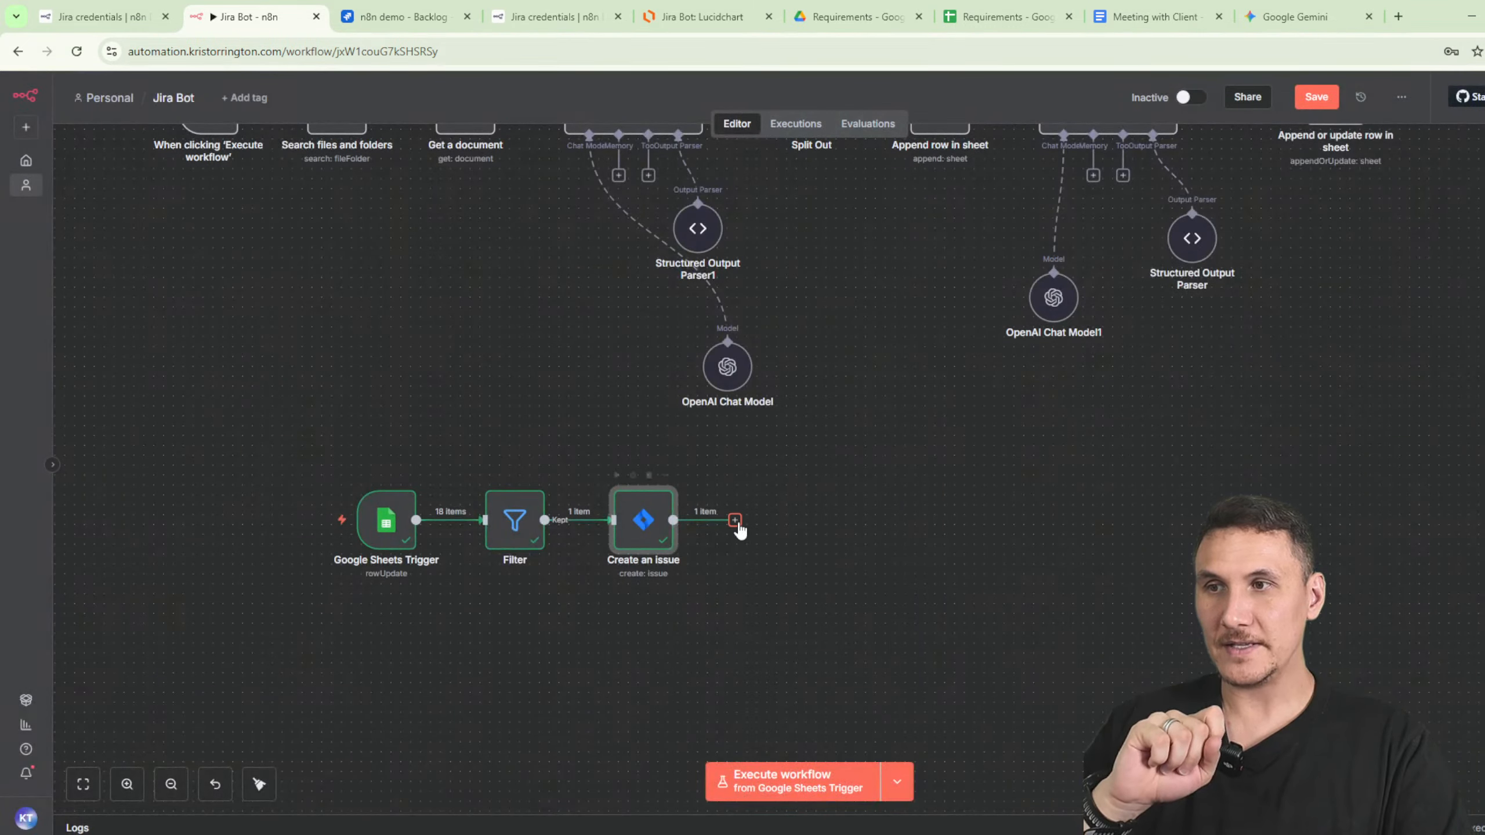
pyautogui.click(734, 520)
pyautogui.write('sheet')
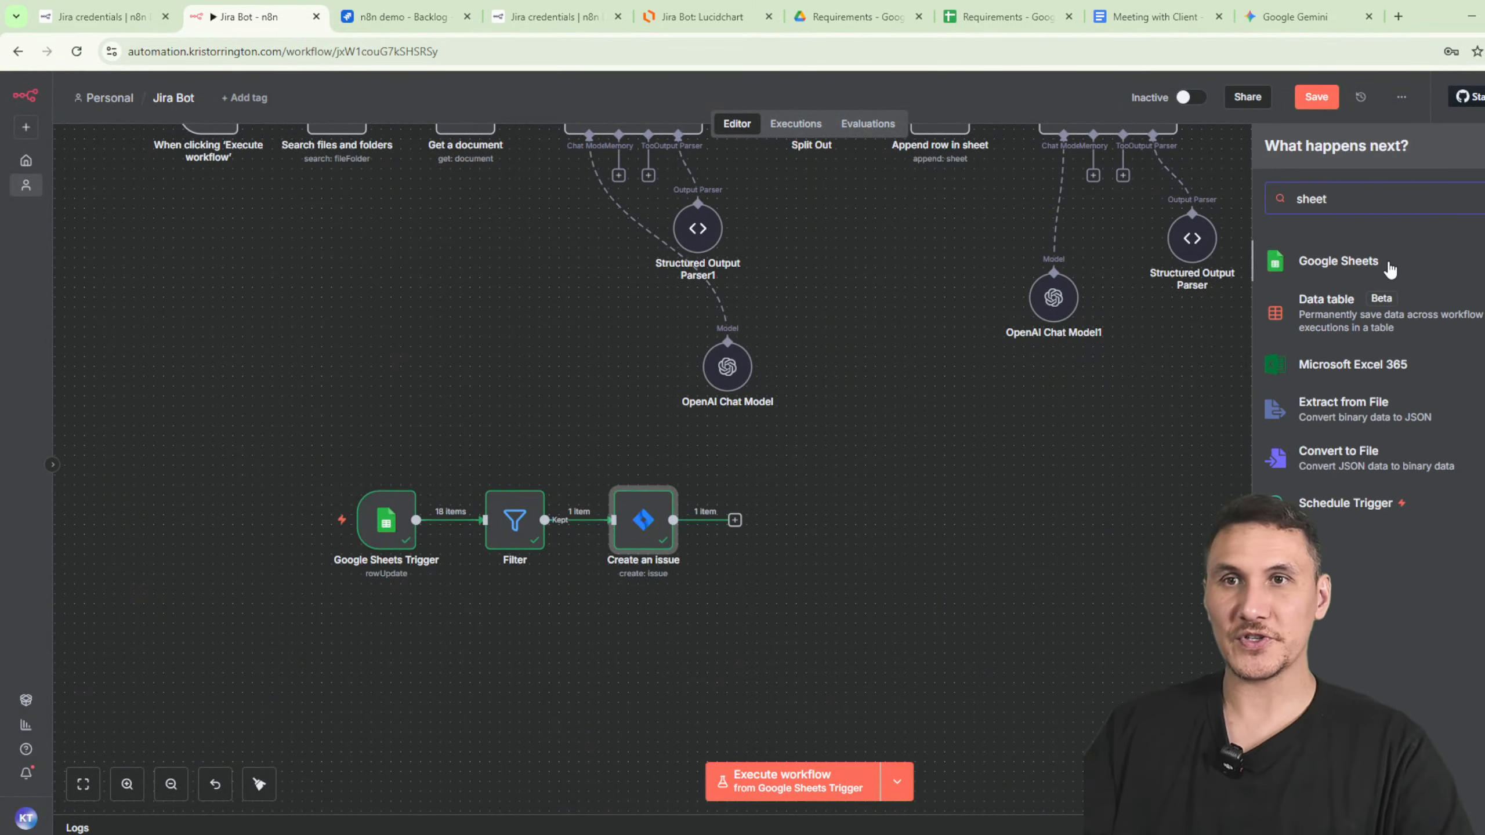
pyautogui.click(1391, 269)
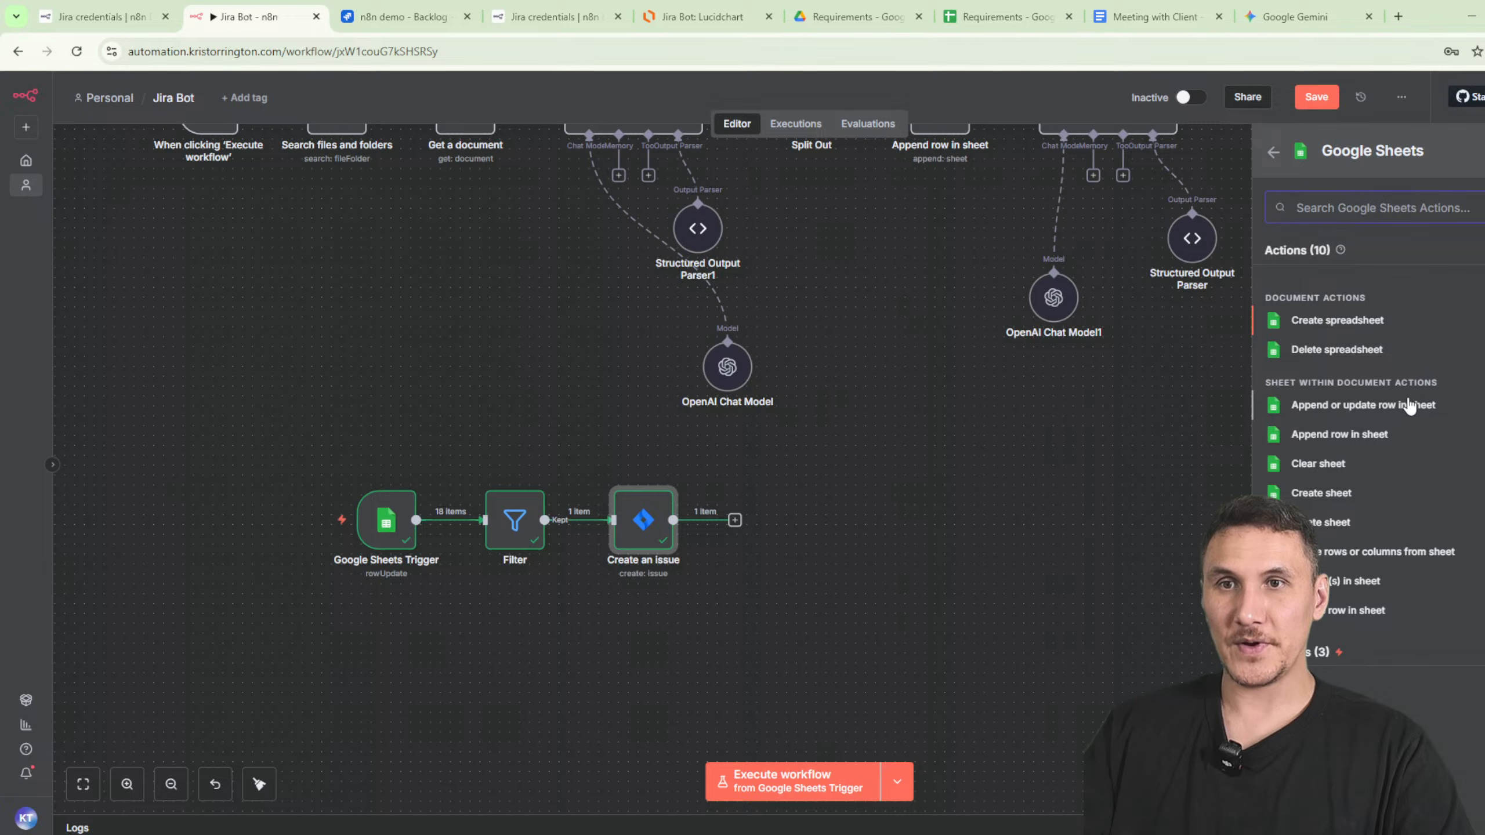
pyautogui.click(1397, 413)
pyautogui.click(573, 363)
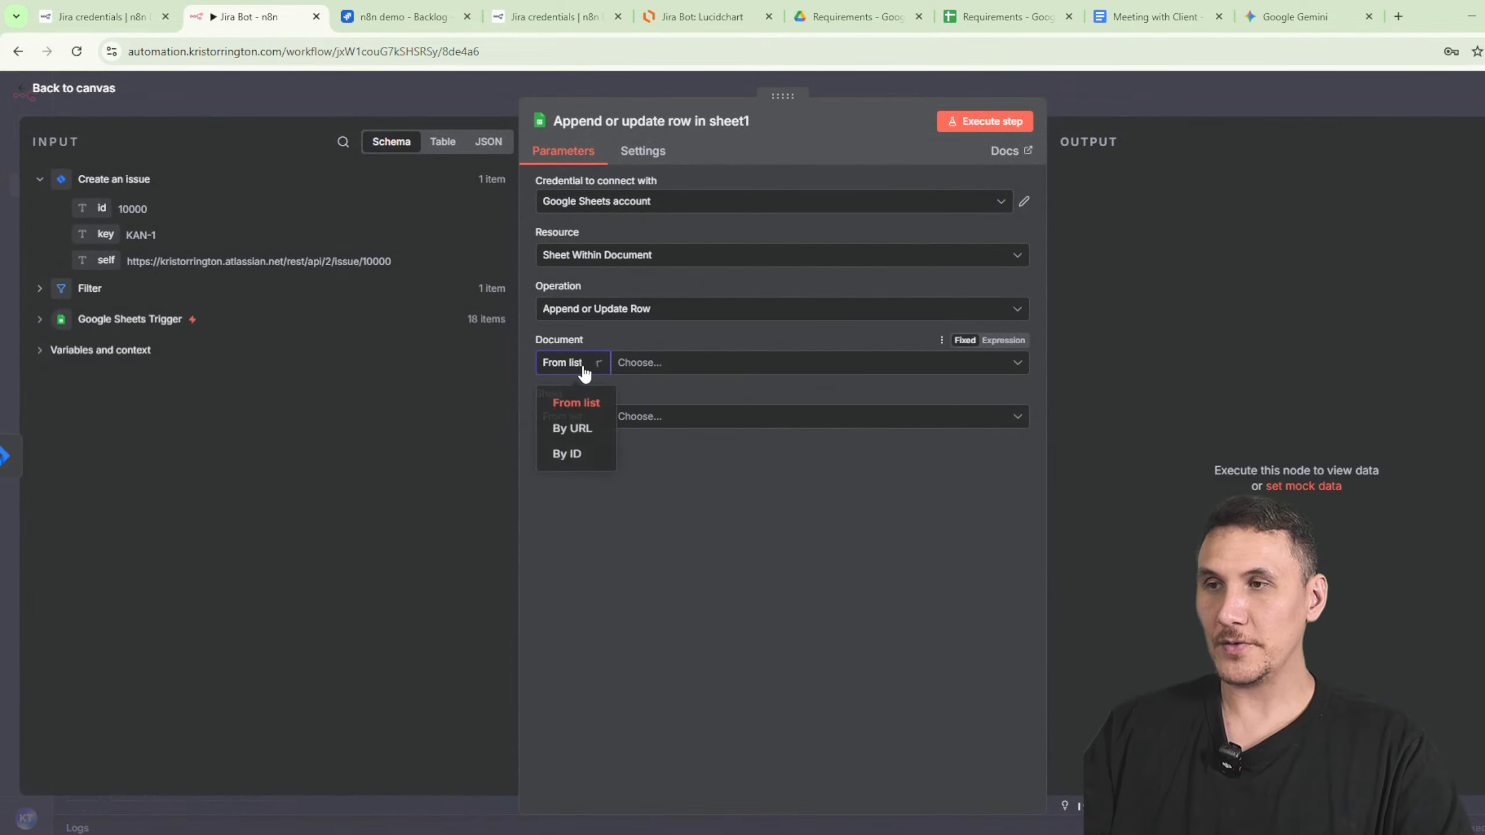
pyautogui.click(689, 373)
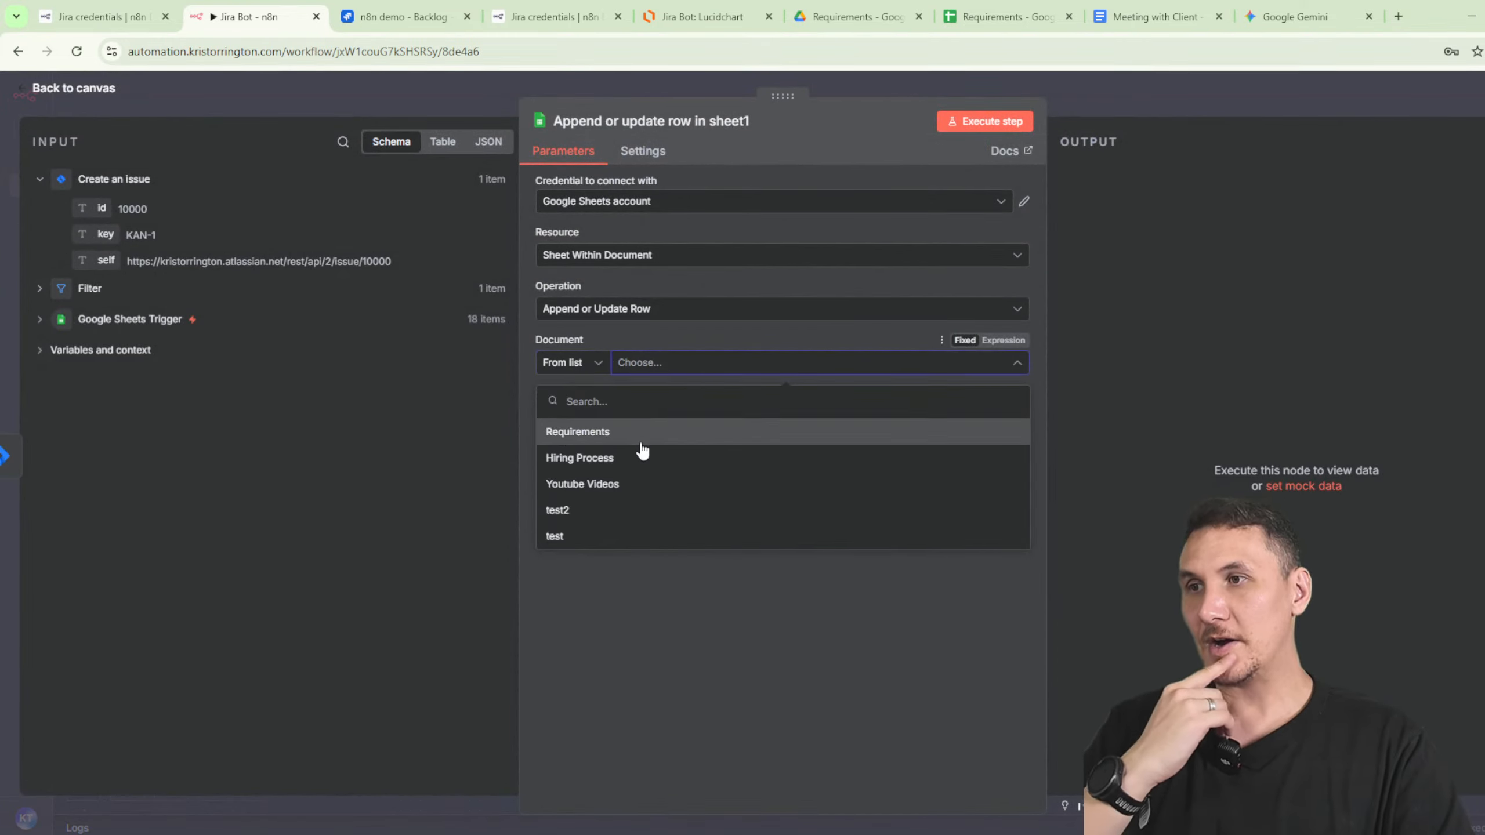
pyautogui.click(619, 431)
pyautogui.click(654, 421)
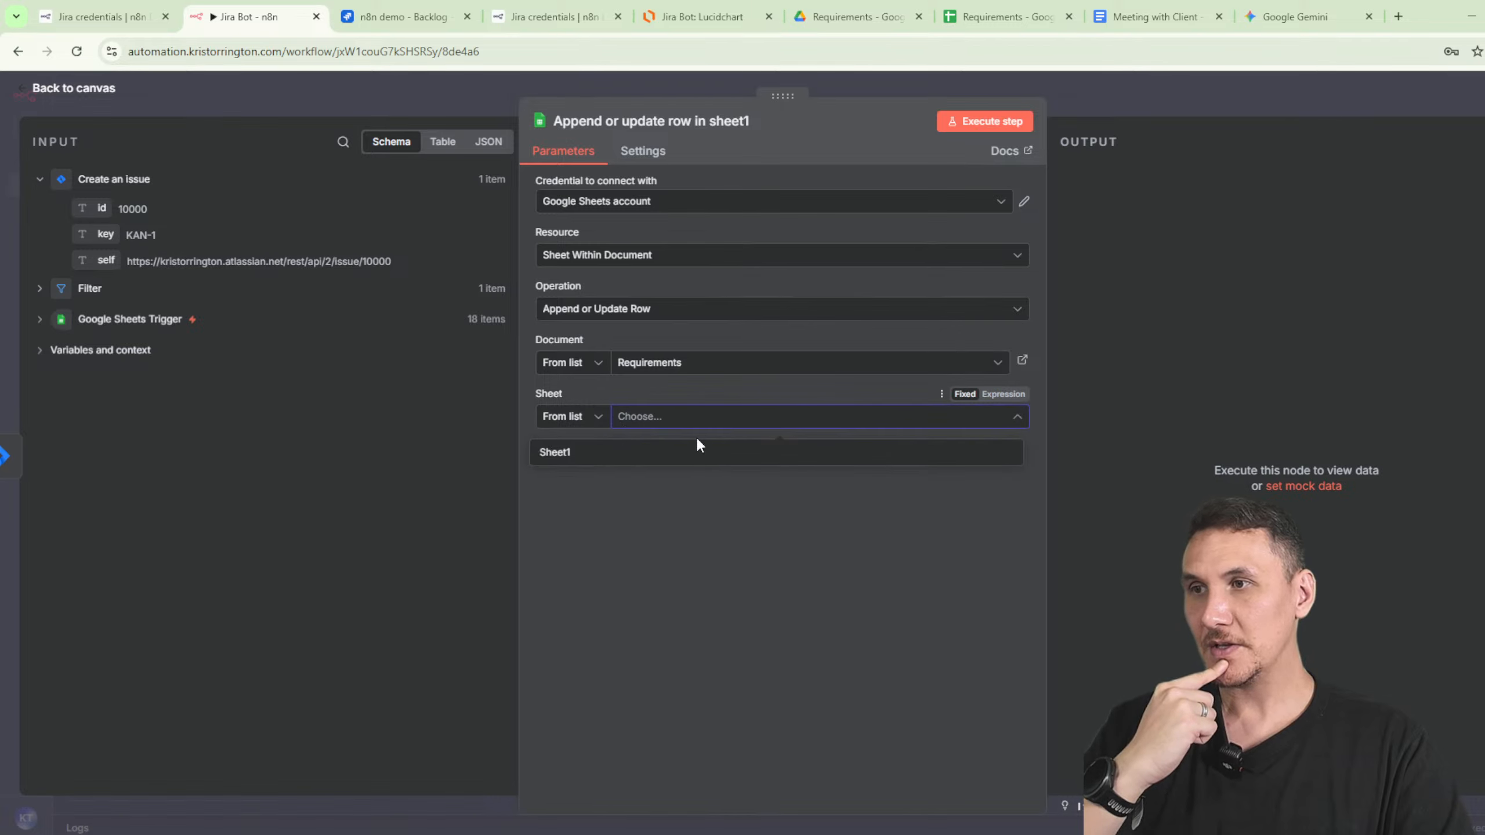
pyautogui.click(646, 462)
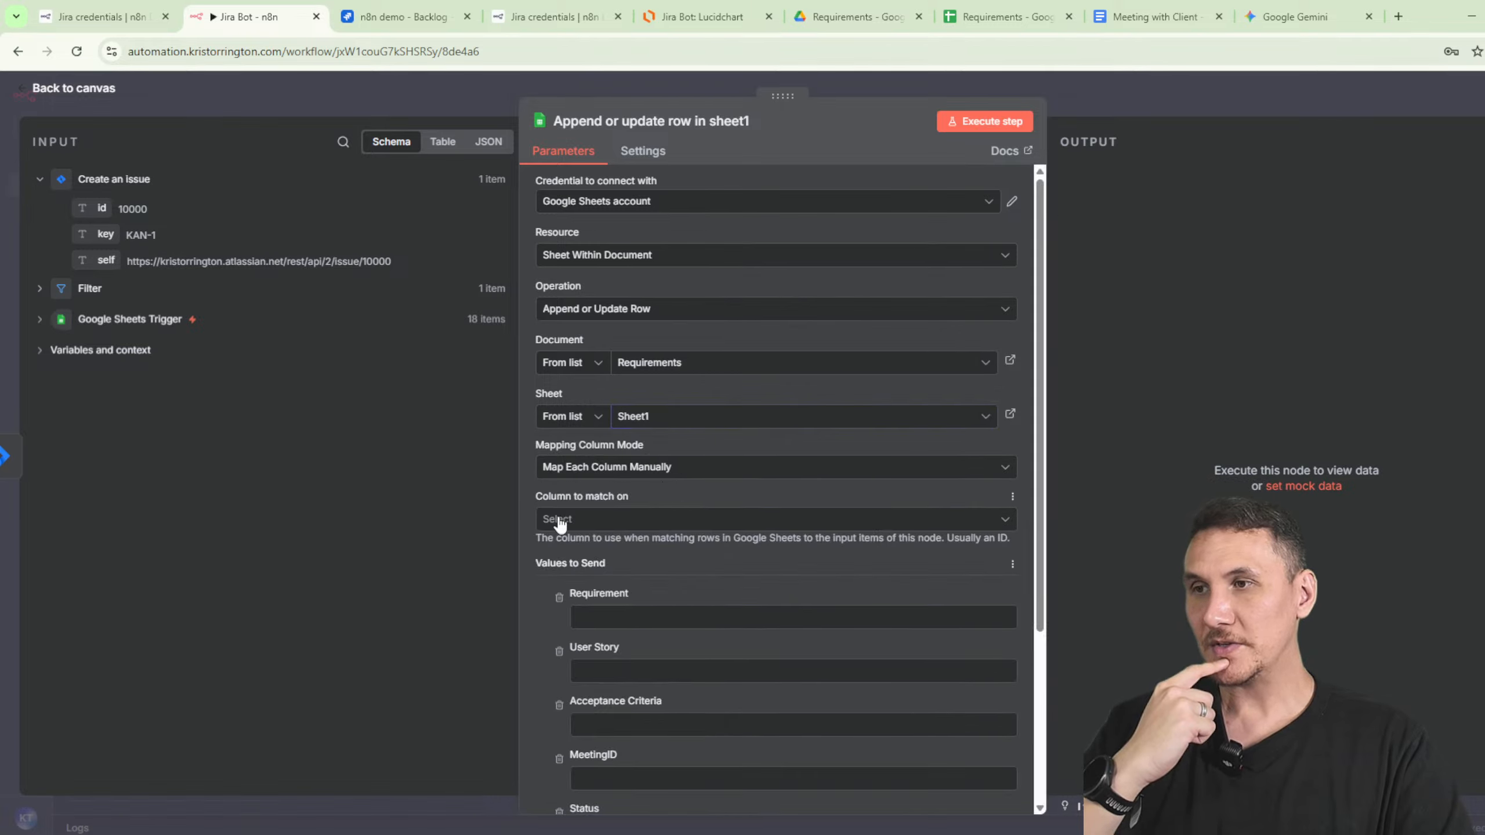
# - Match rows on Requirement, drop the User Story, Acceptance Criteria, MeetingID and Timestamp fields, and set Status to Published
pyautogui.click(681, 526)
pyautogui.click(643, 561)
pyautogui.scroll(-1, 603, 609)
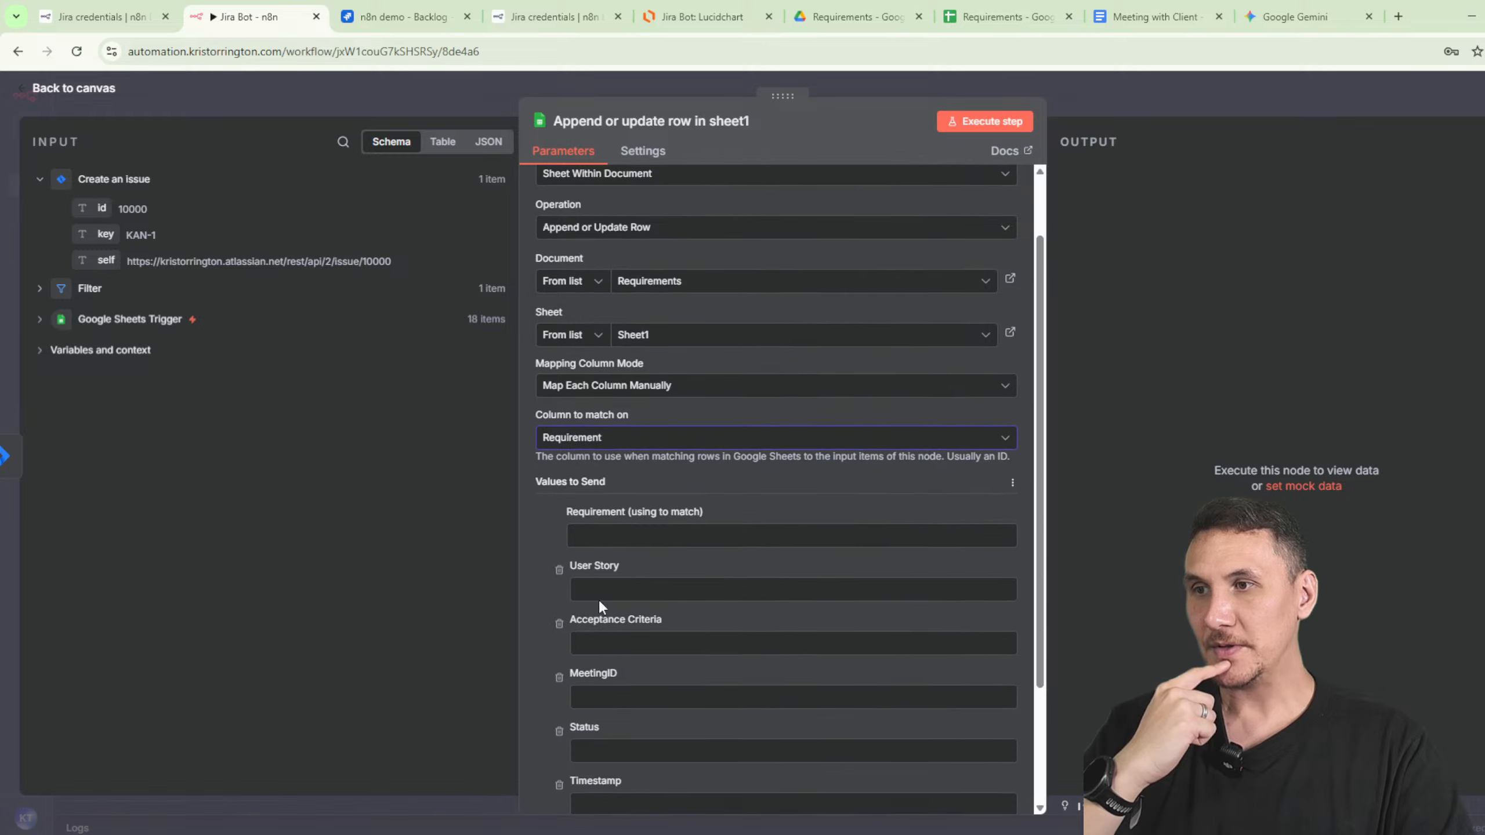
pyautogui.click(559, 569)
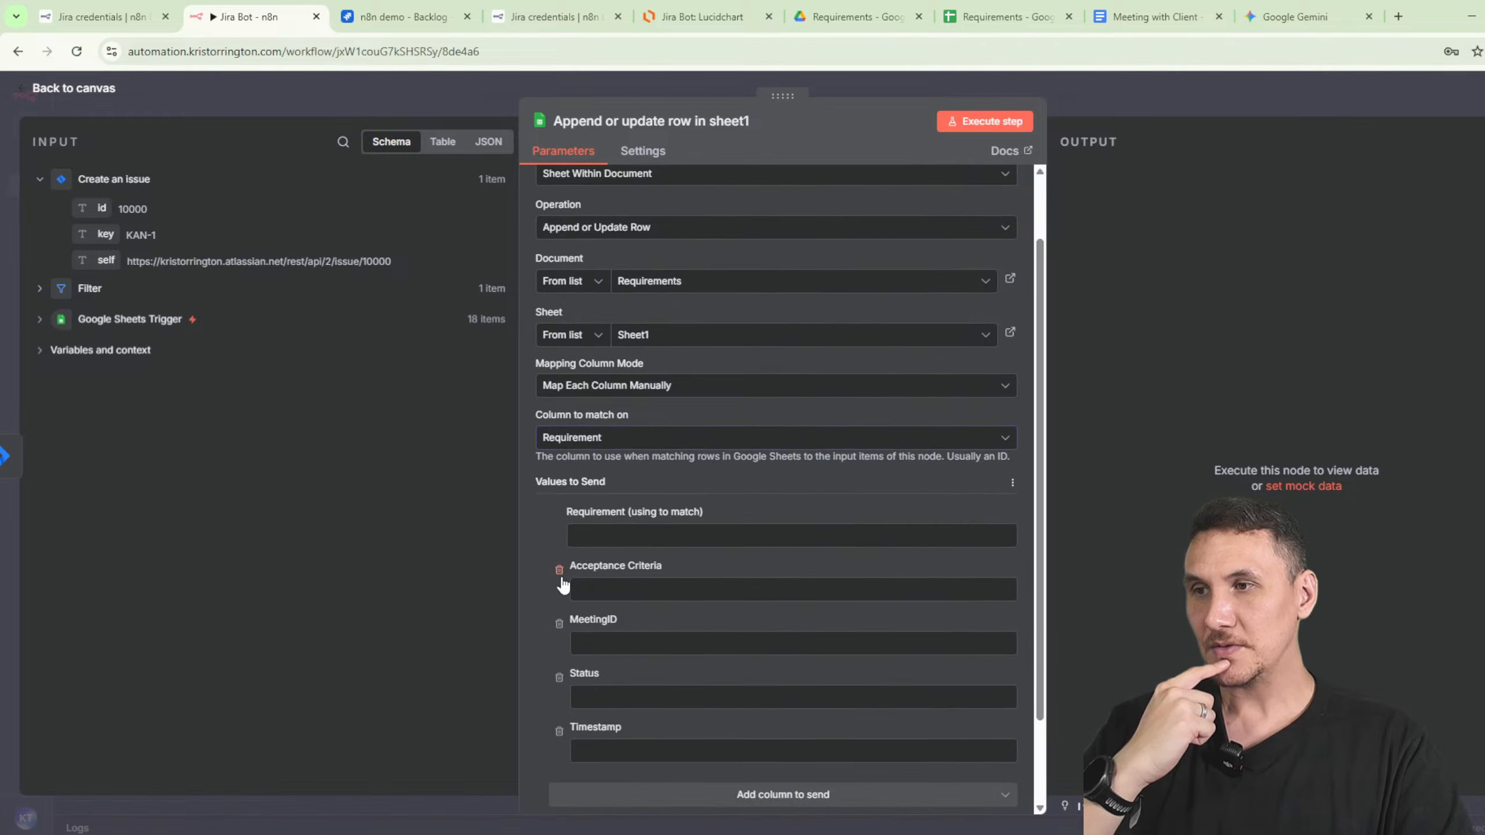
pyautogui.click(559, 570)
pyautogui.click(559, 569)
pyautogui.click(559, 623)
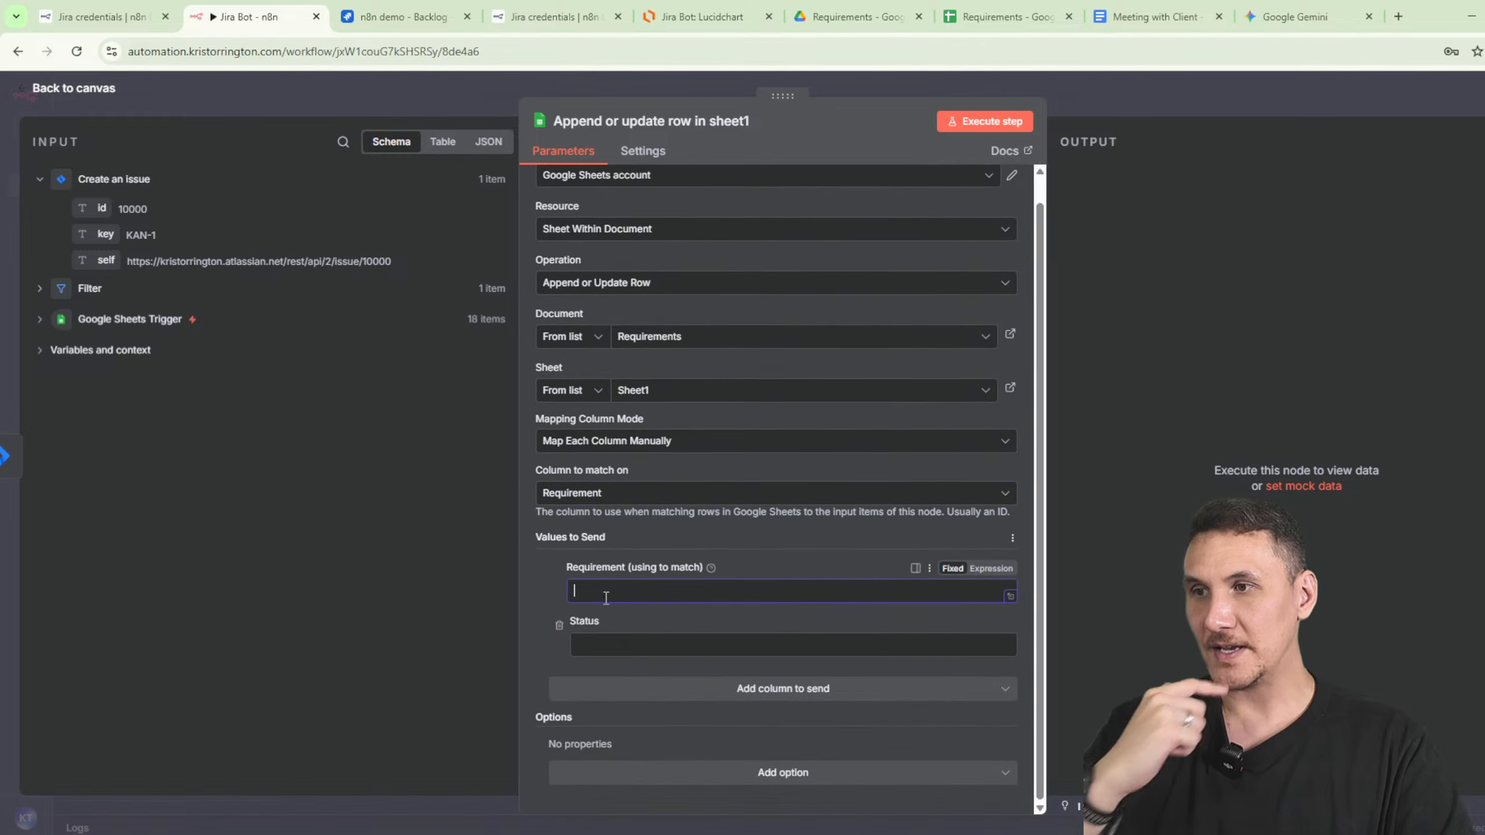
pyautogui.click(616, 643)
pyautogui.write('Published')
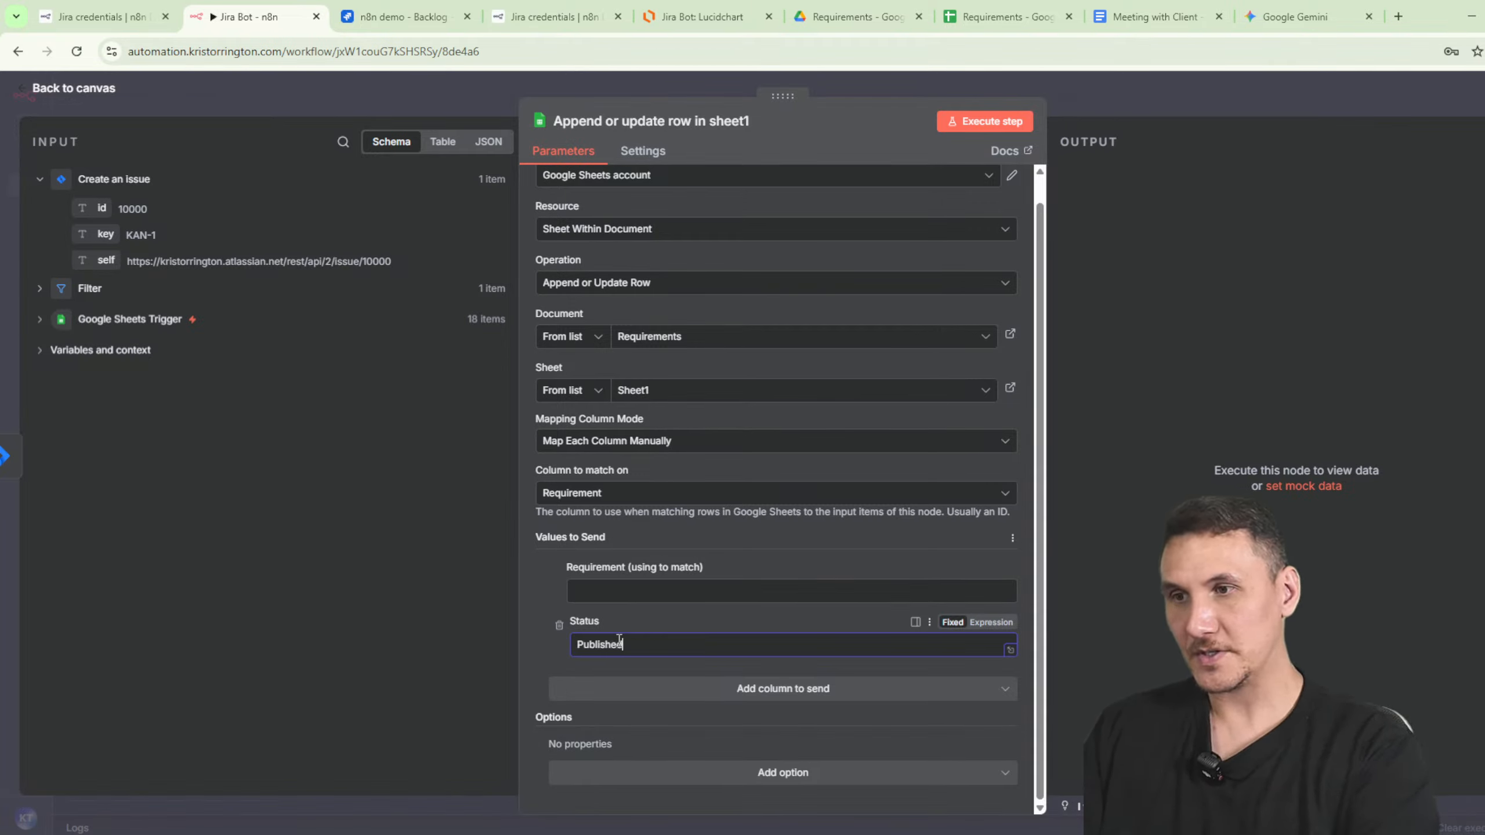
pyautogui.click(985, 121)
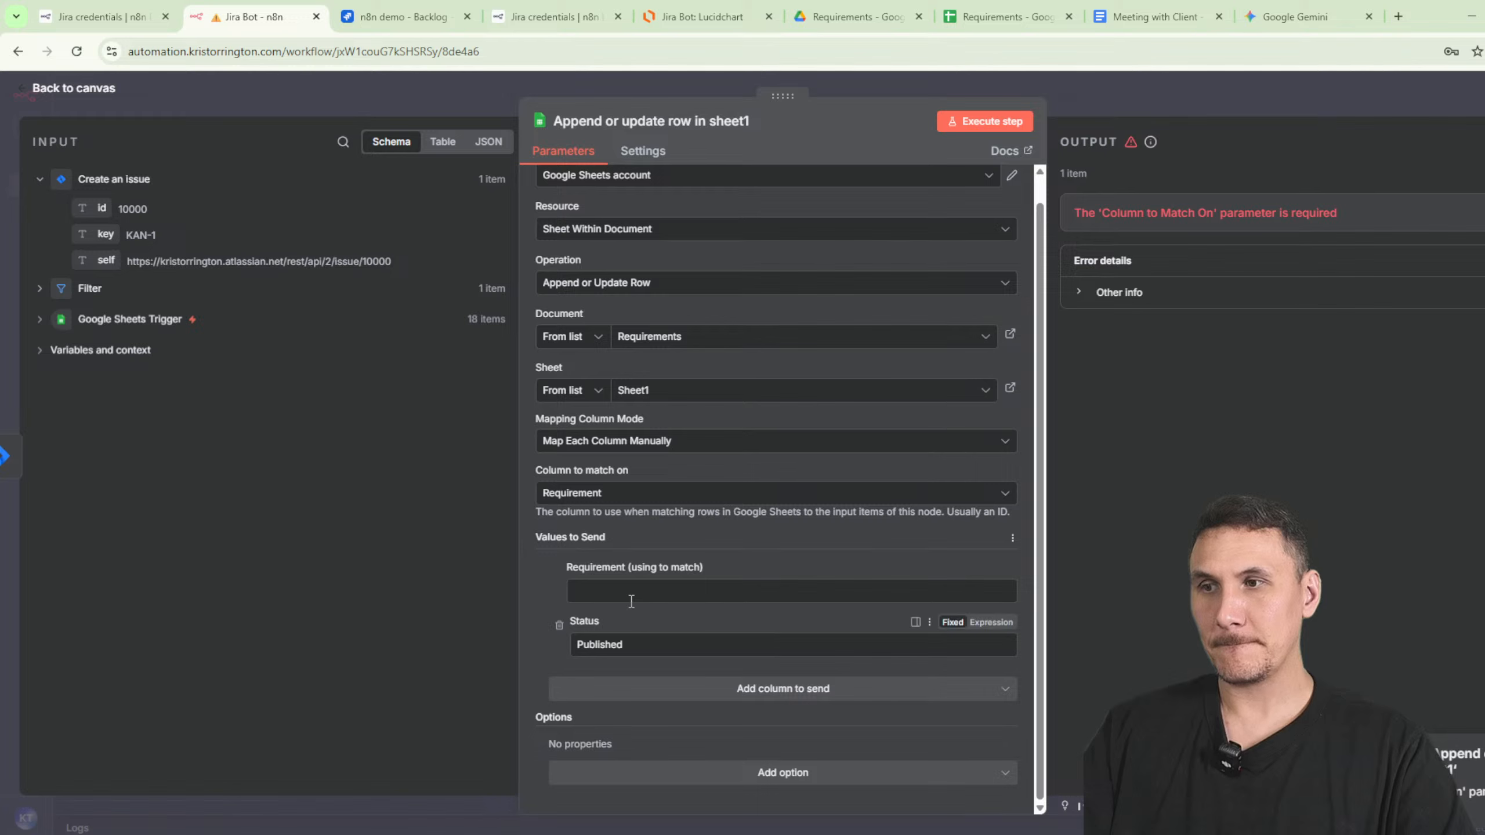
# - Map the Filter's Requirement into the match value, rerun the node, and save the workflow
pyautogui.click(651, 594)
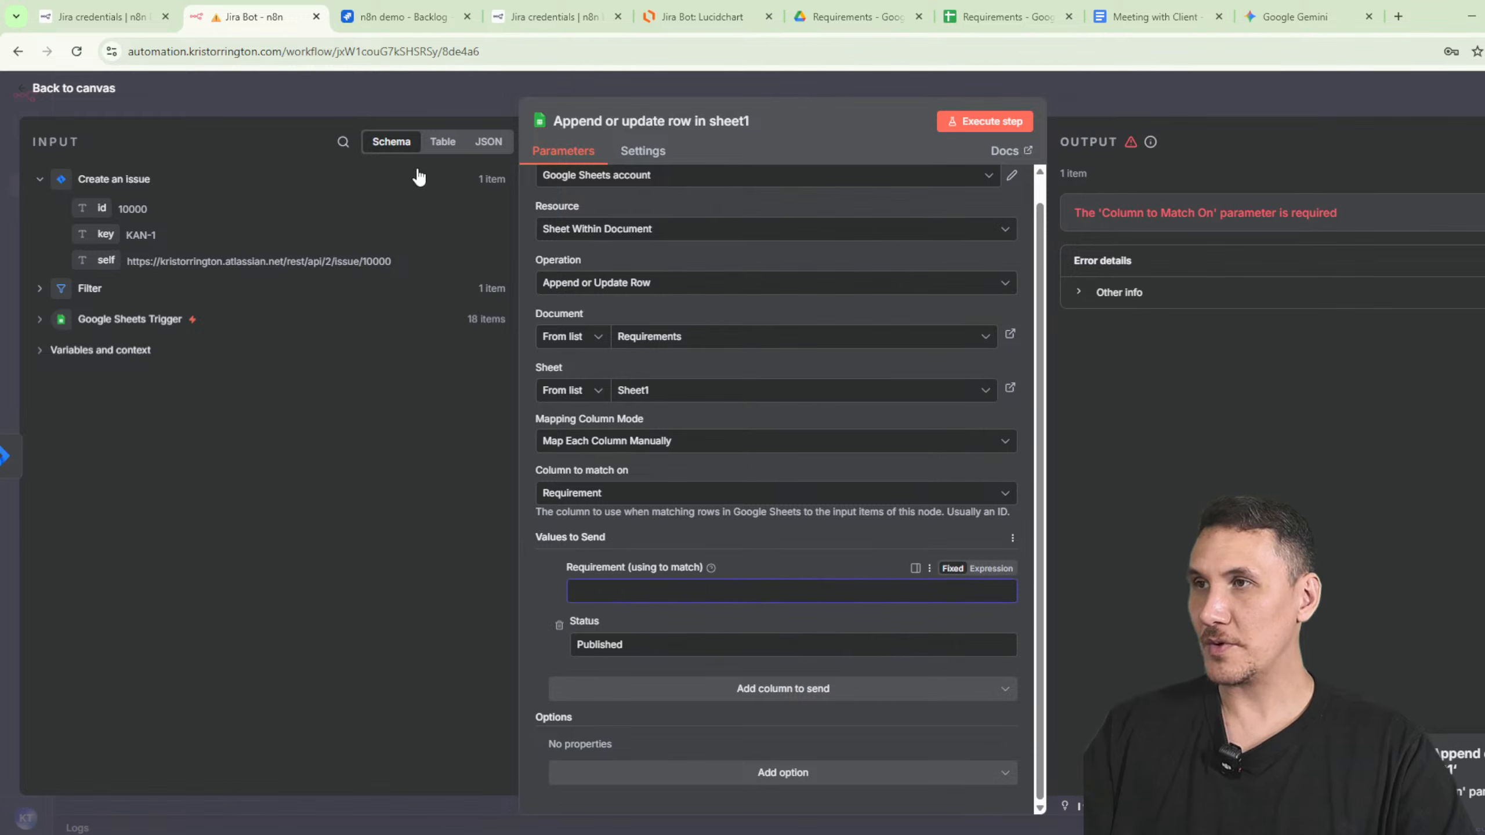
pyautogui.click(52, 296)
pyautogui.moveTo(127, 317); pyautogui.dragTo(760, 591)
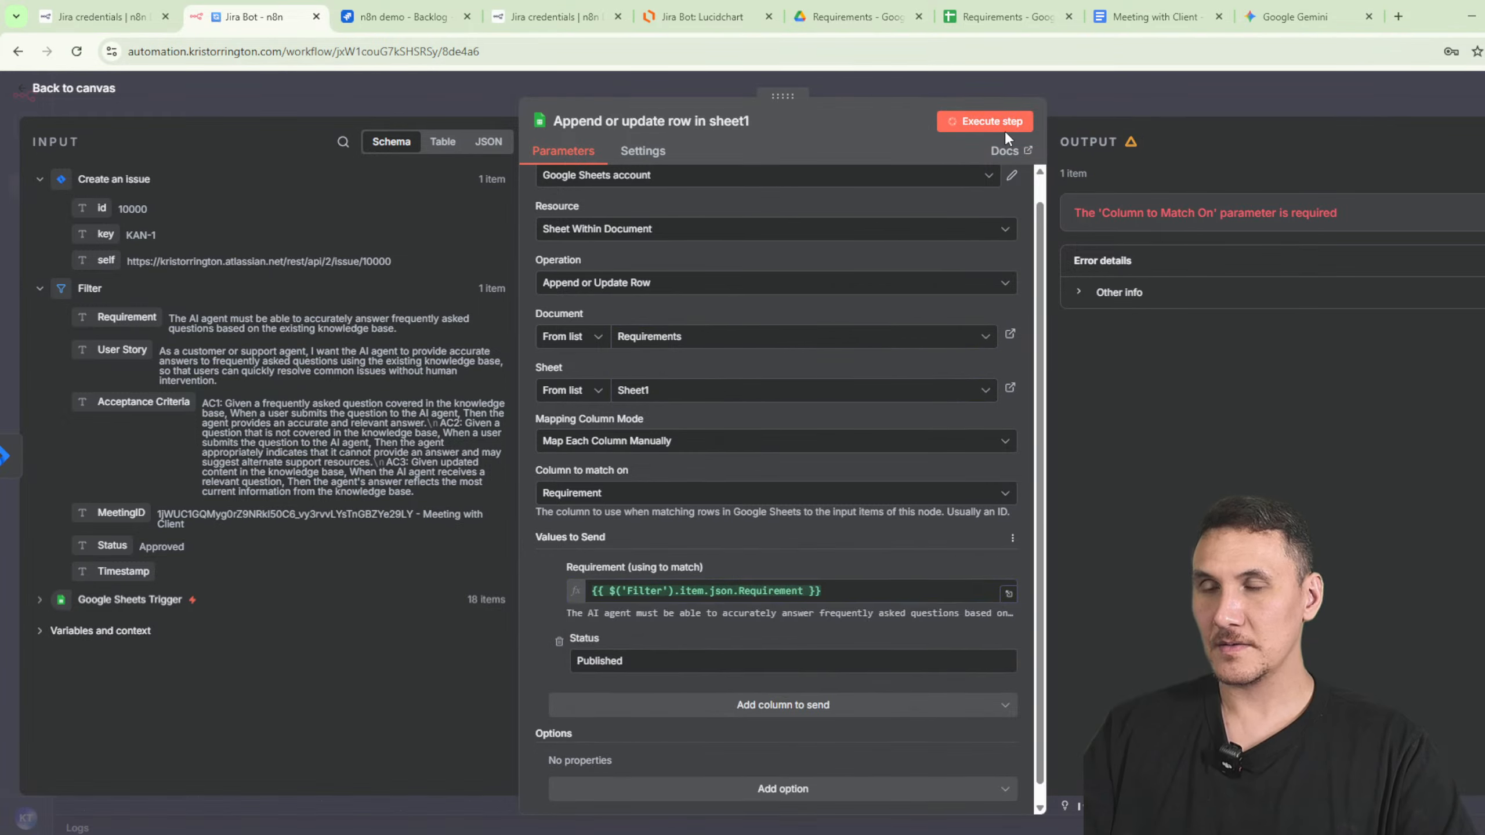
pyautogui.click(1004, 130)
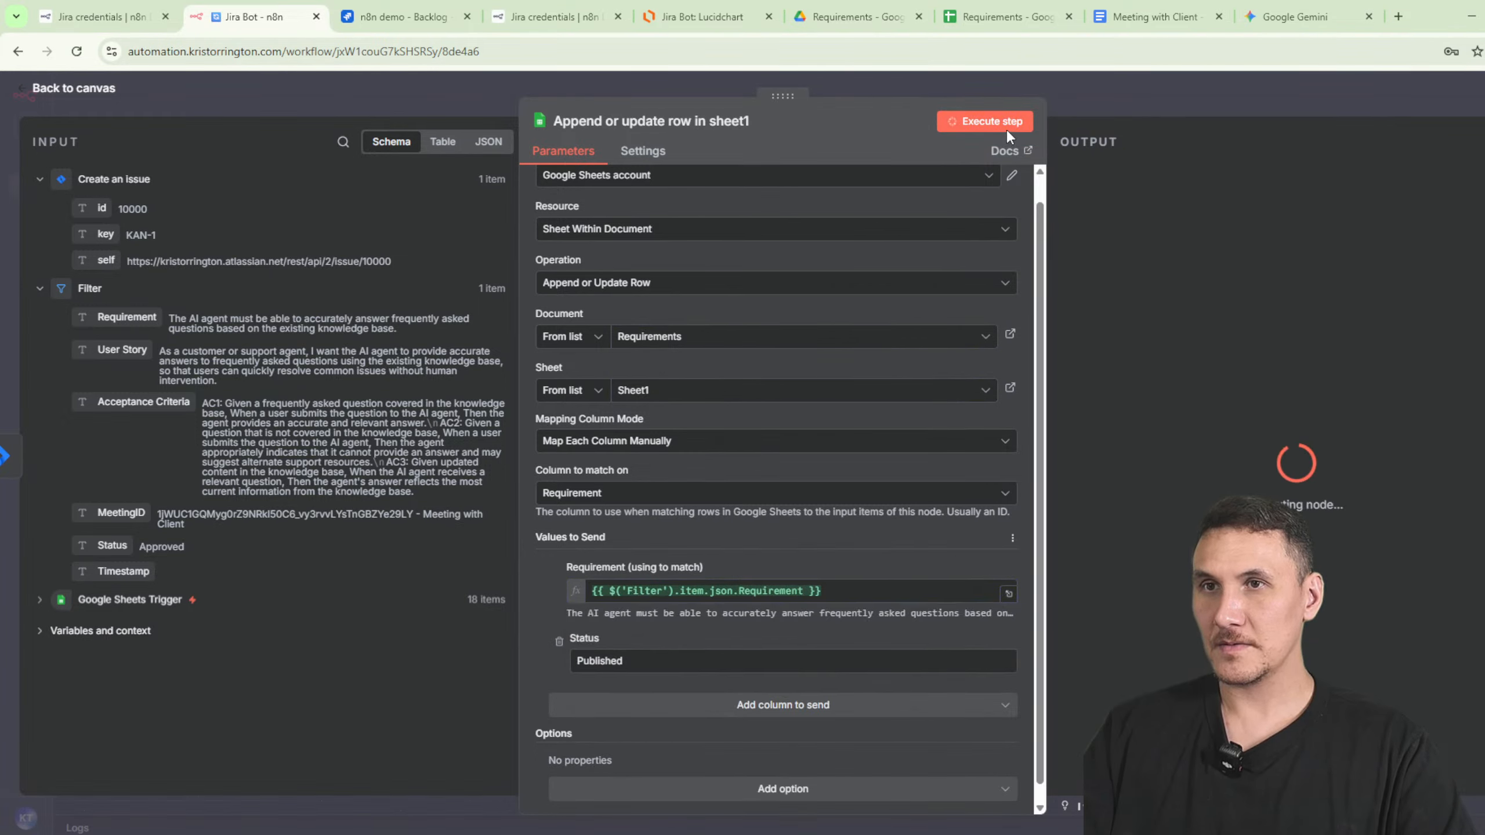
pyautogui.click(1130, 103)
pyautogui.click(1317, 97)
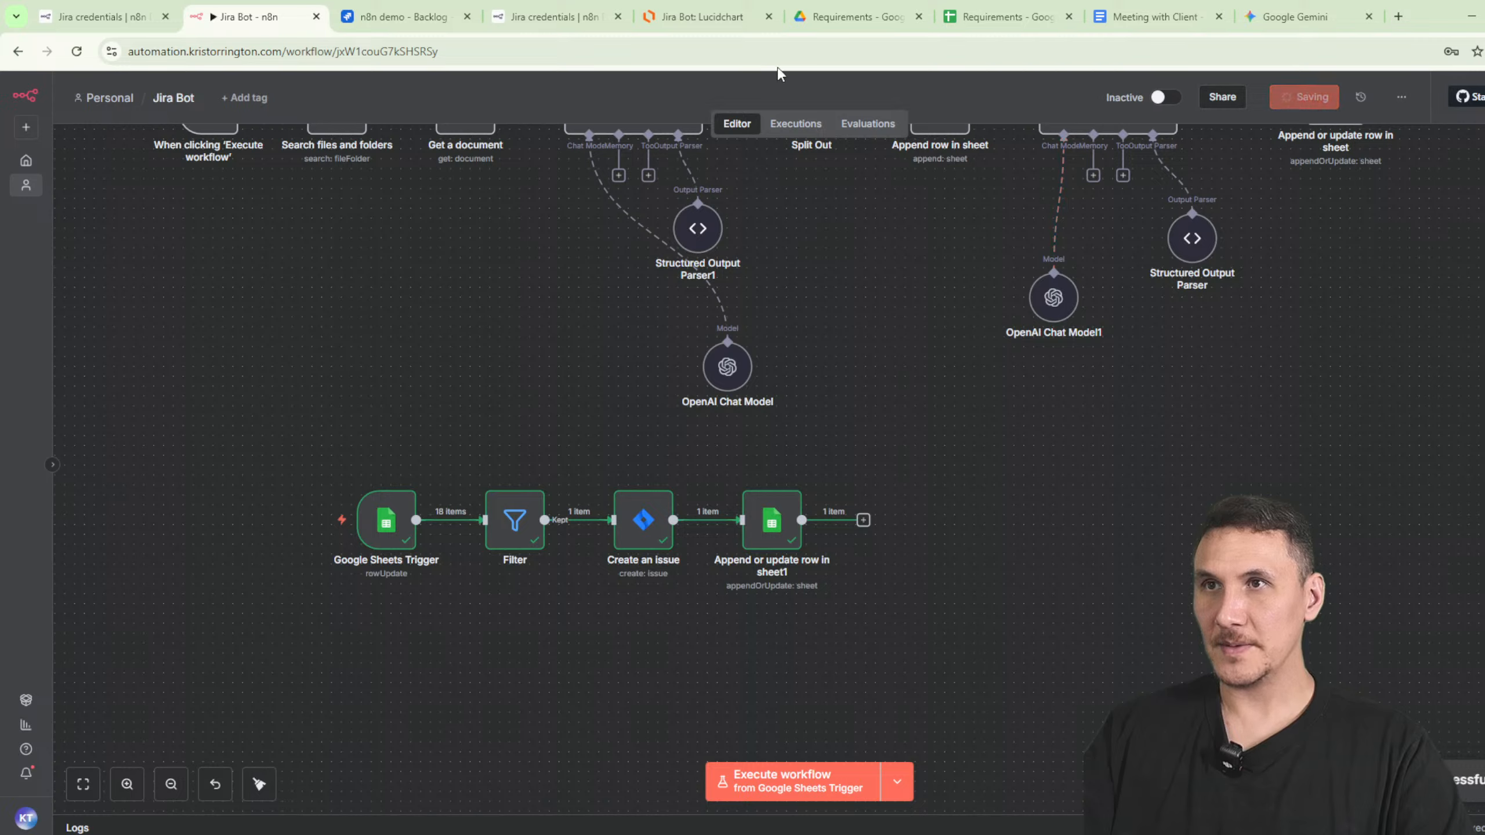
# - Check the Jira backlog, then change Requirements rows 3 and 4 (E3, E4) to Approved
pyautogui.click(1006, 16)
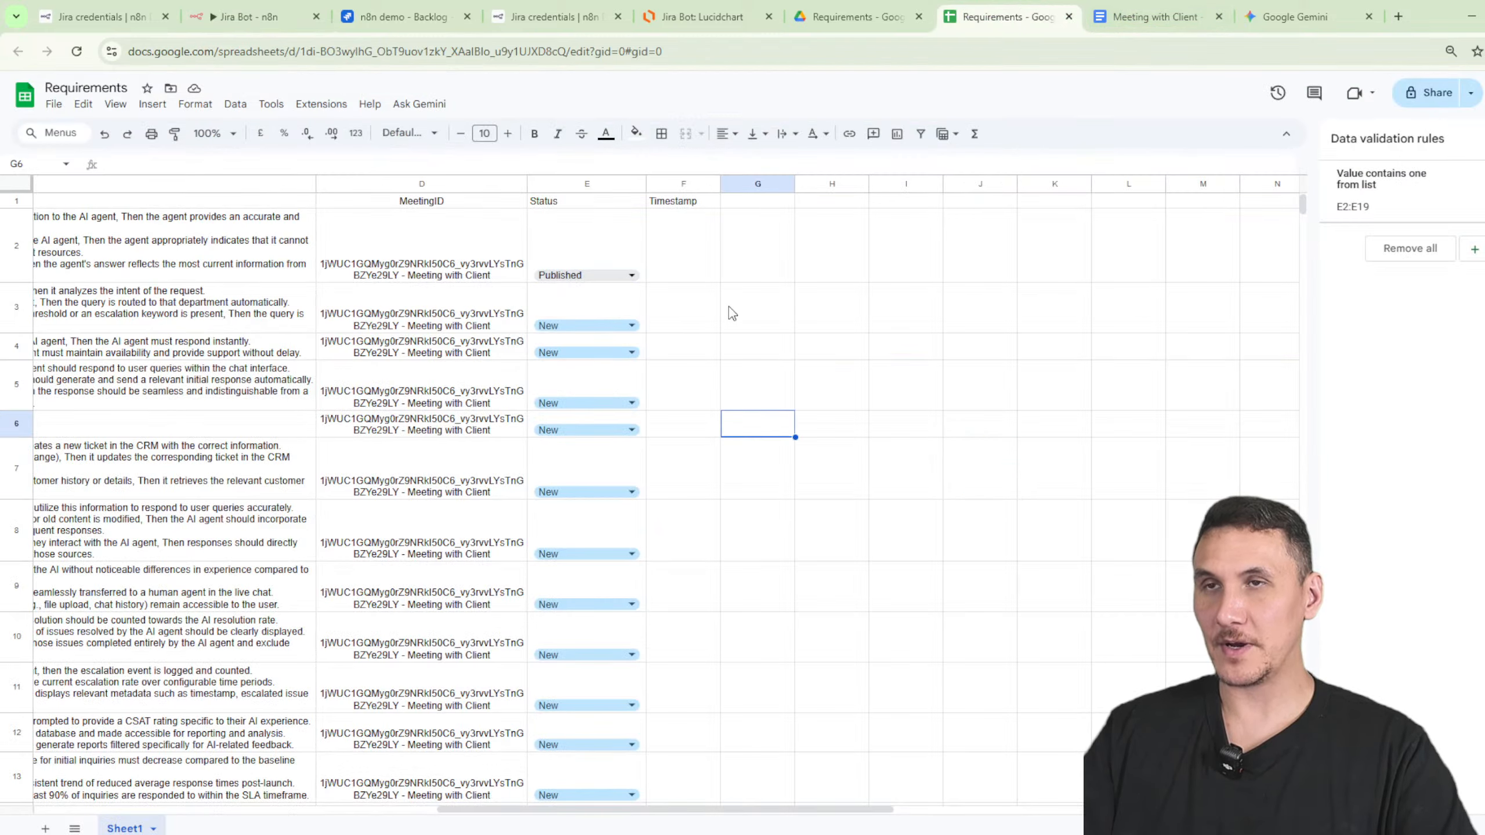
pyautogui.click(410, 20)
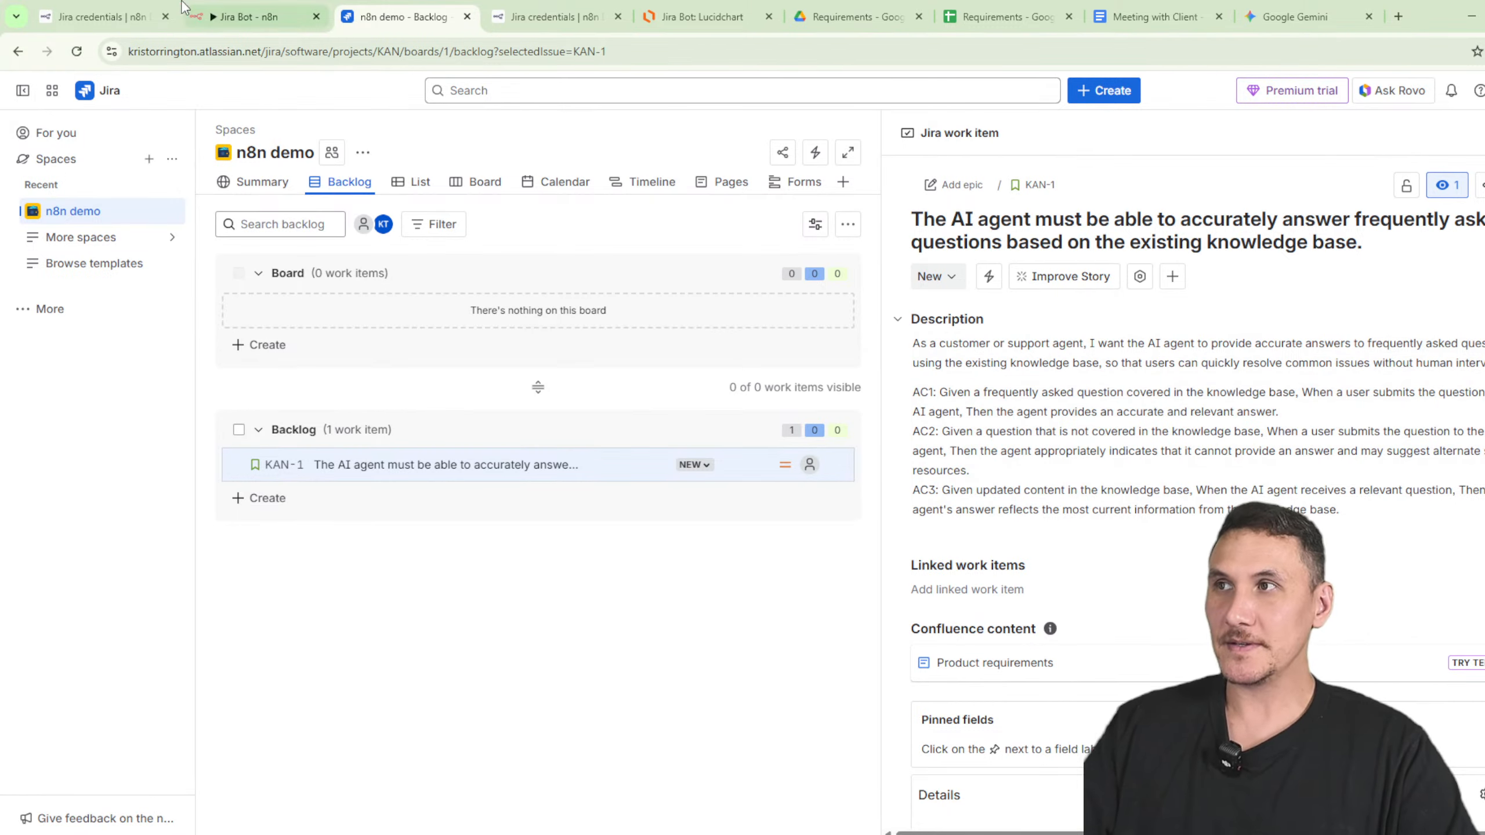
pyautogui.click(982, 8)
pyautogui.click(585, 325)
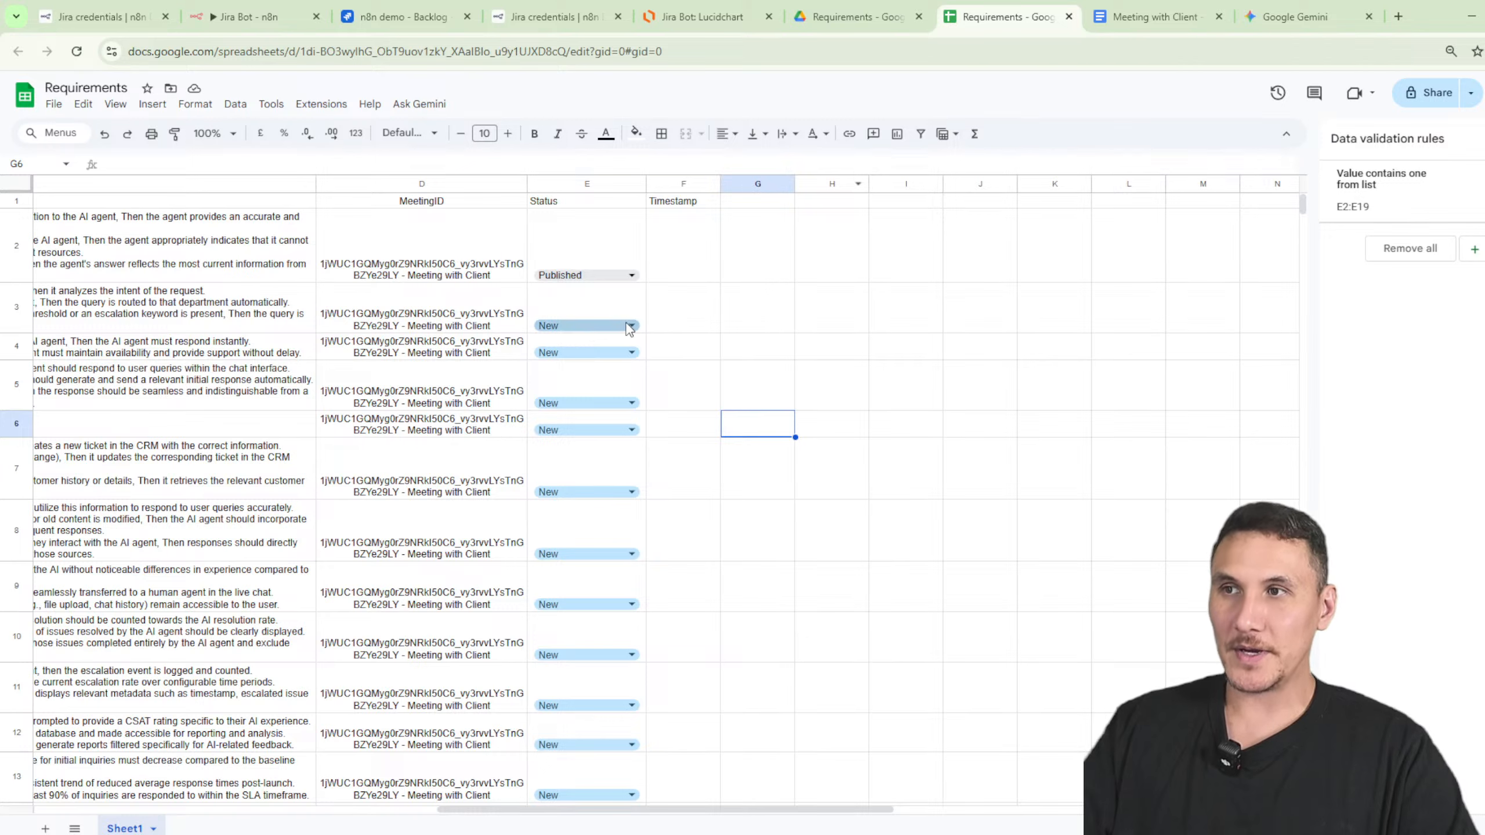
pyautogui.click(587, 370)
pyautogui.click(571, 352)
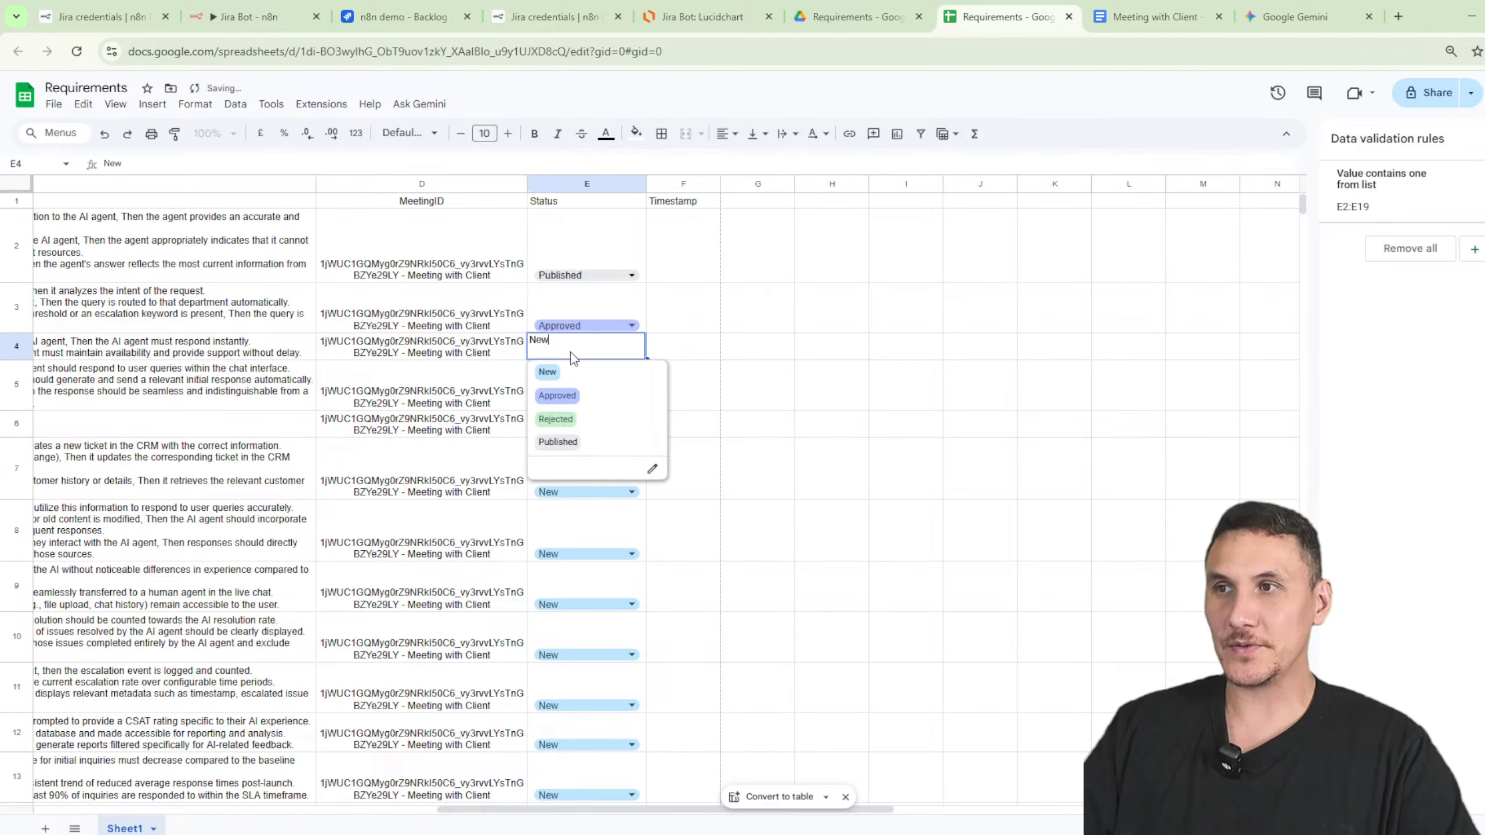
pyautogui.click(584, 398)
pyautogui.click(832, 468)
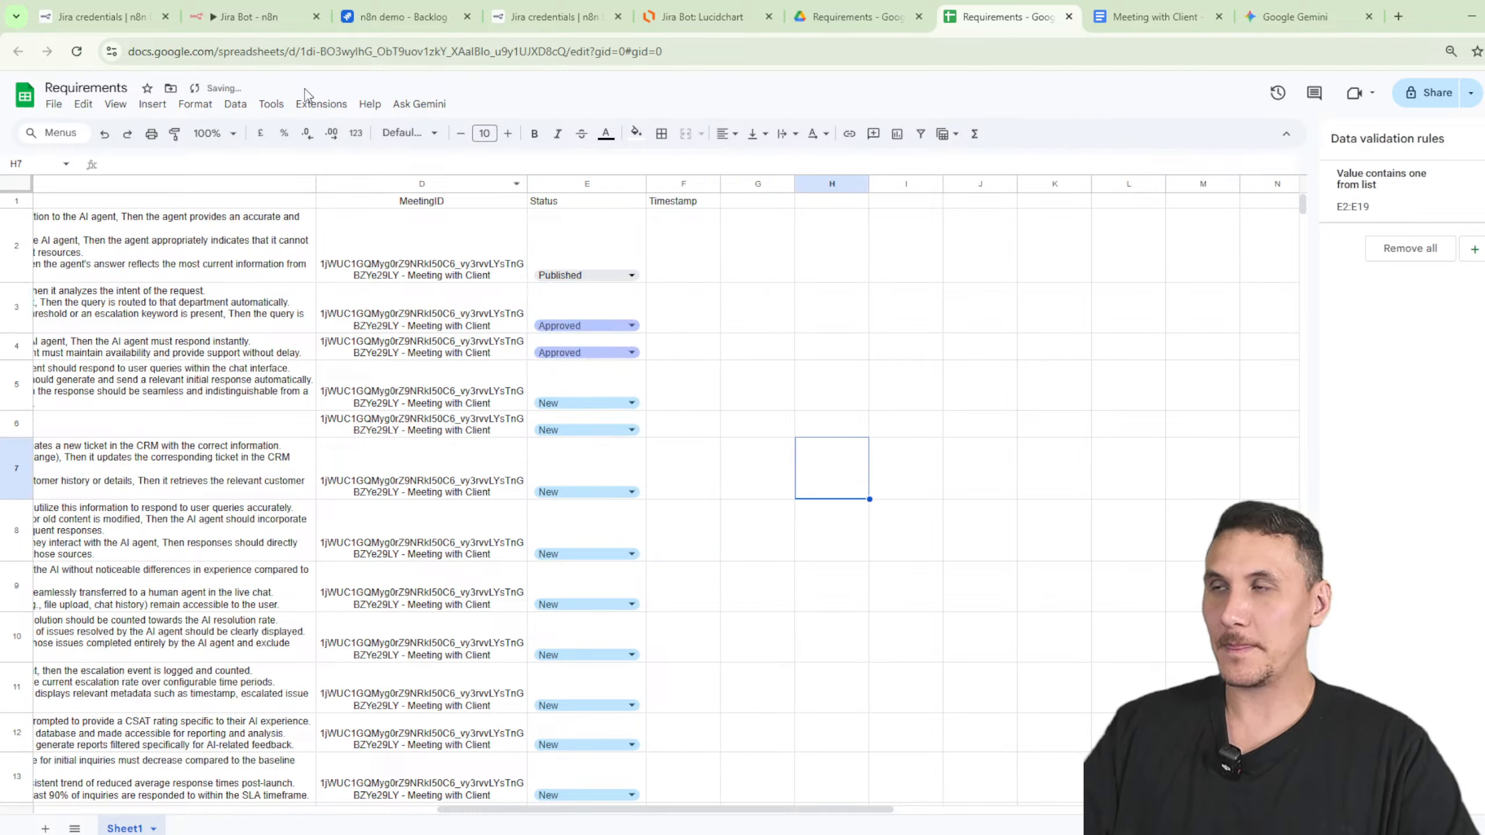
pyautogui.click(251, 16)
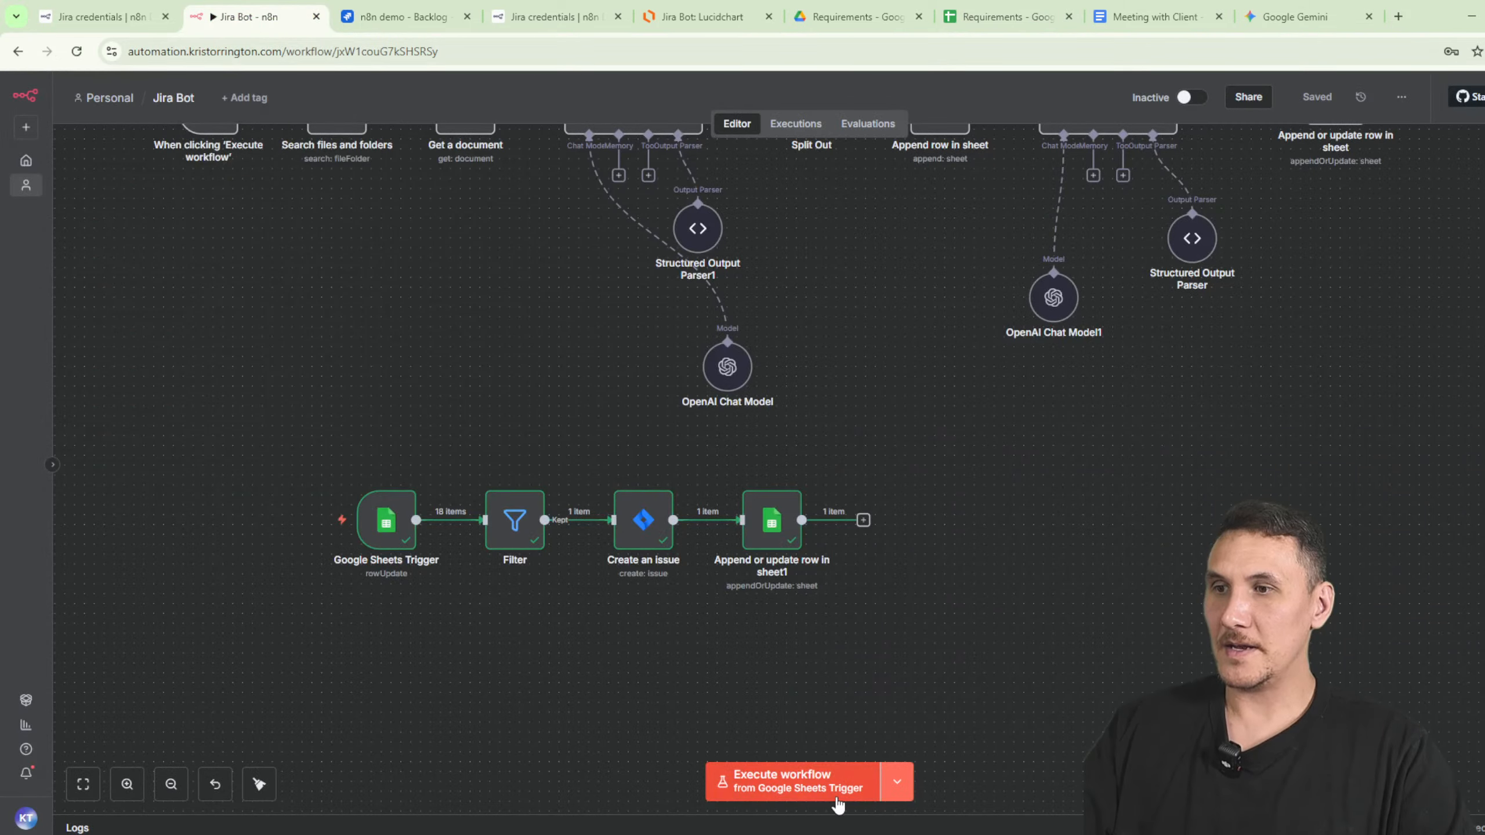
# - Execute the full workflow so both approved rows create Jira issues, then view the backlog
pyautogui.click(813, 794)
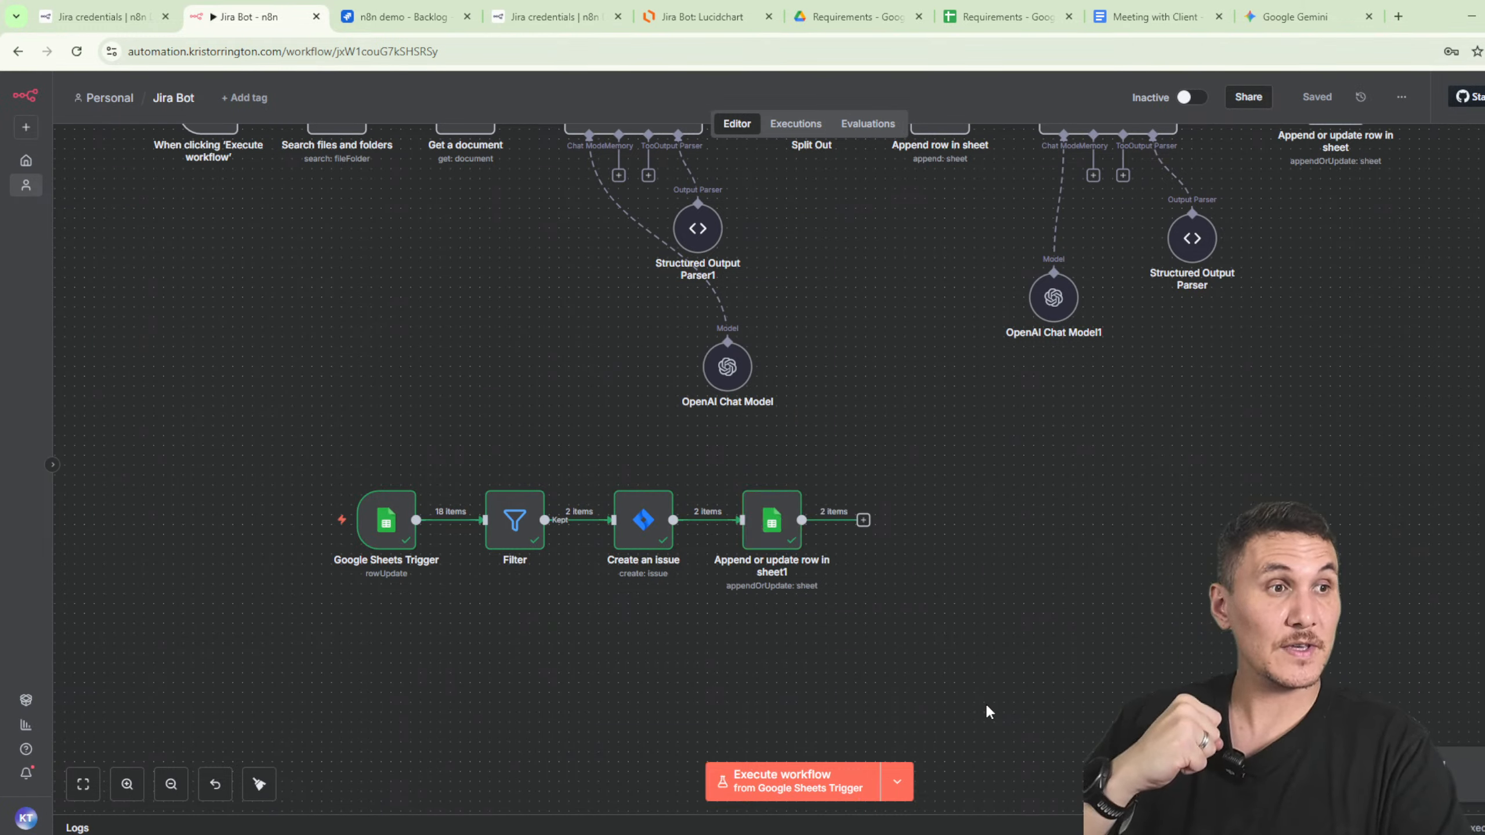
pyautogui.click(409, 17)
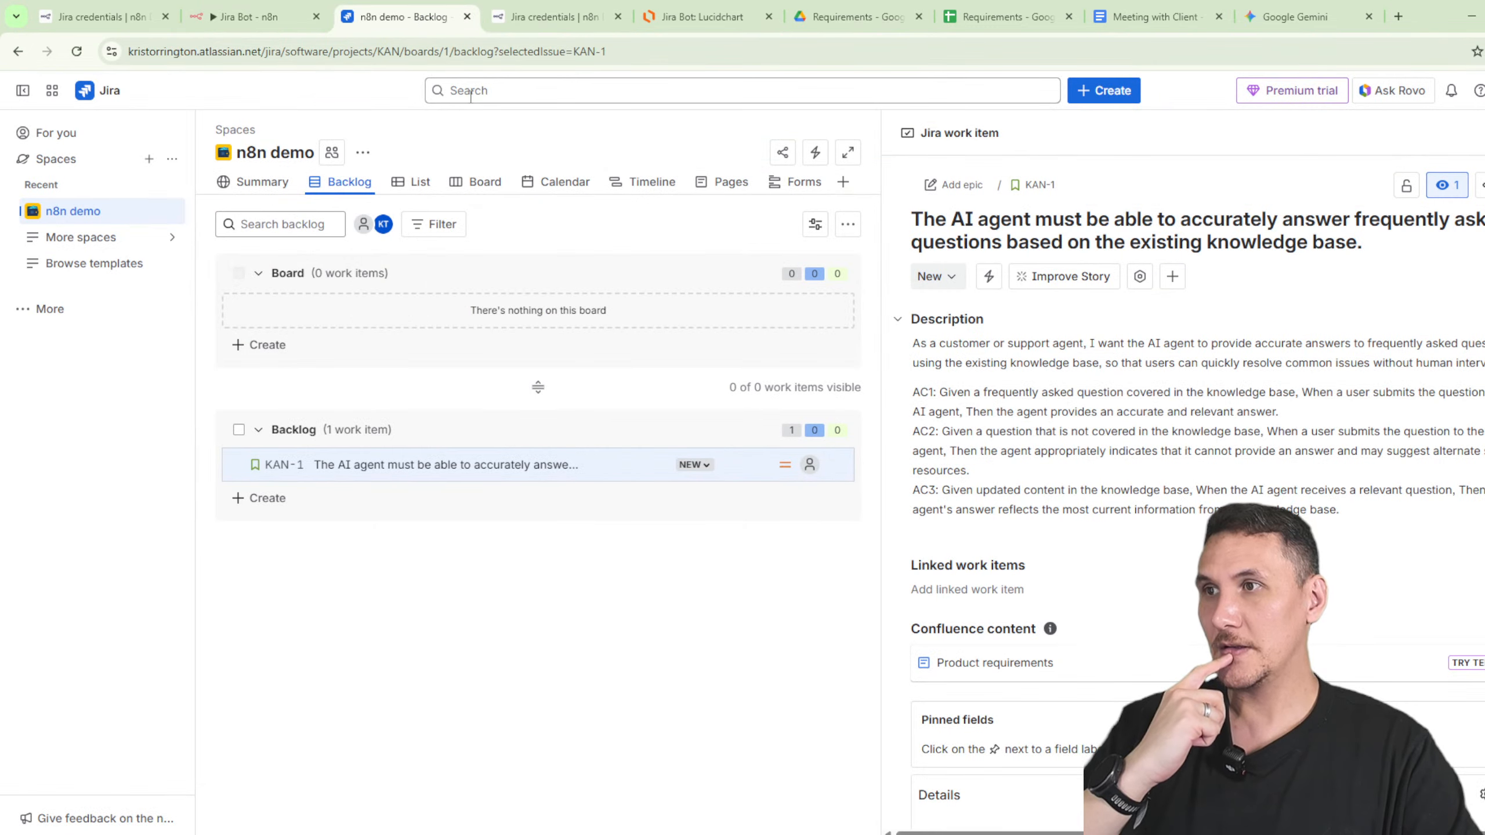
# - Refresh the Jira backlog and review the new KAN-2 and KAN-3 stories
pyautogui.click(76, 52)
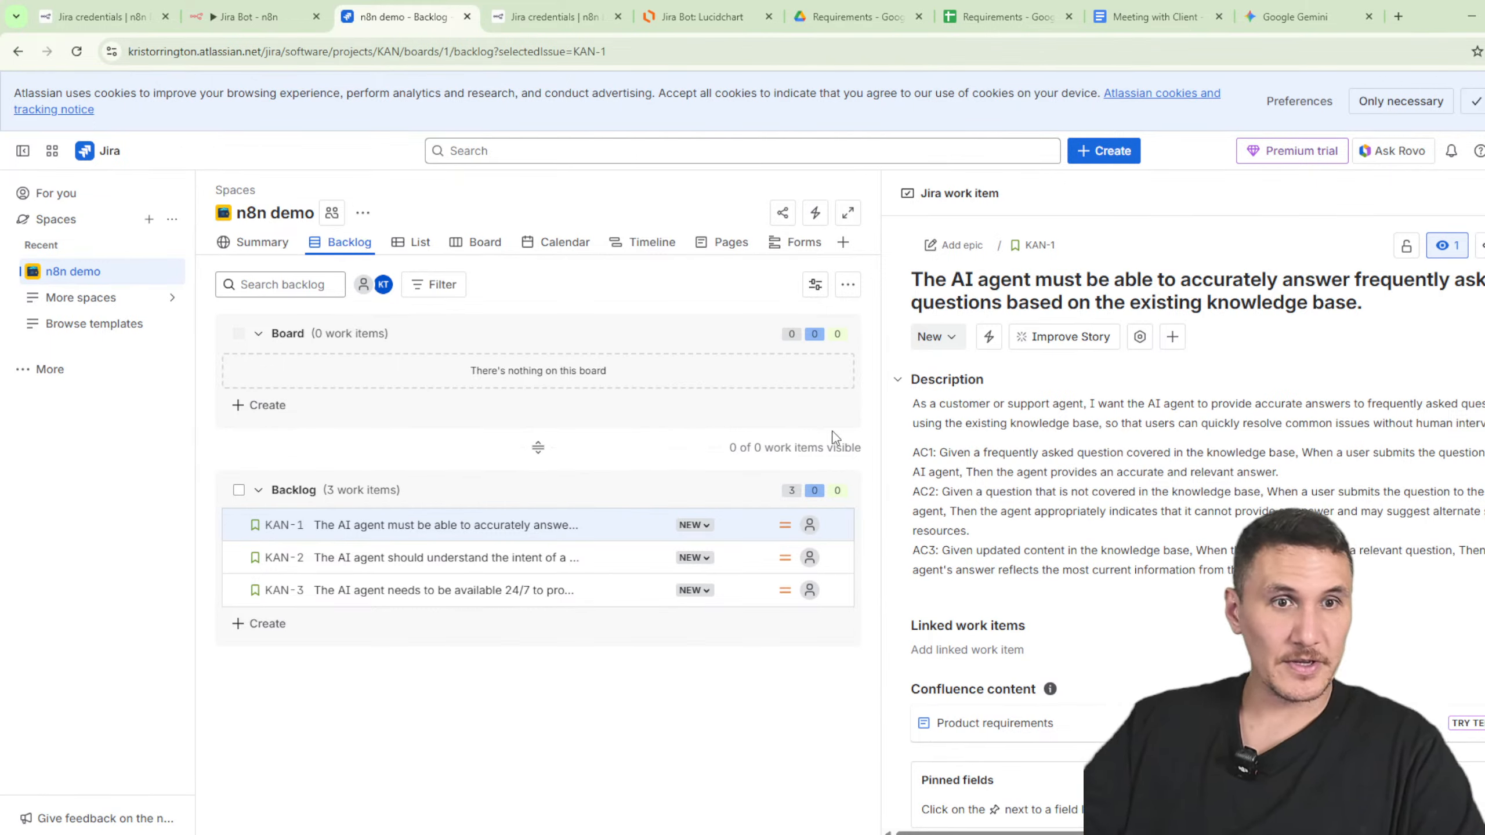
pyautogui.click(515, 560)
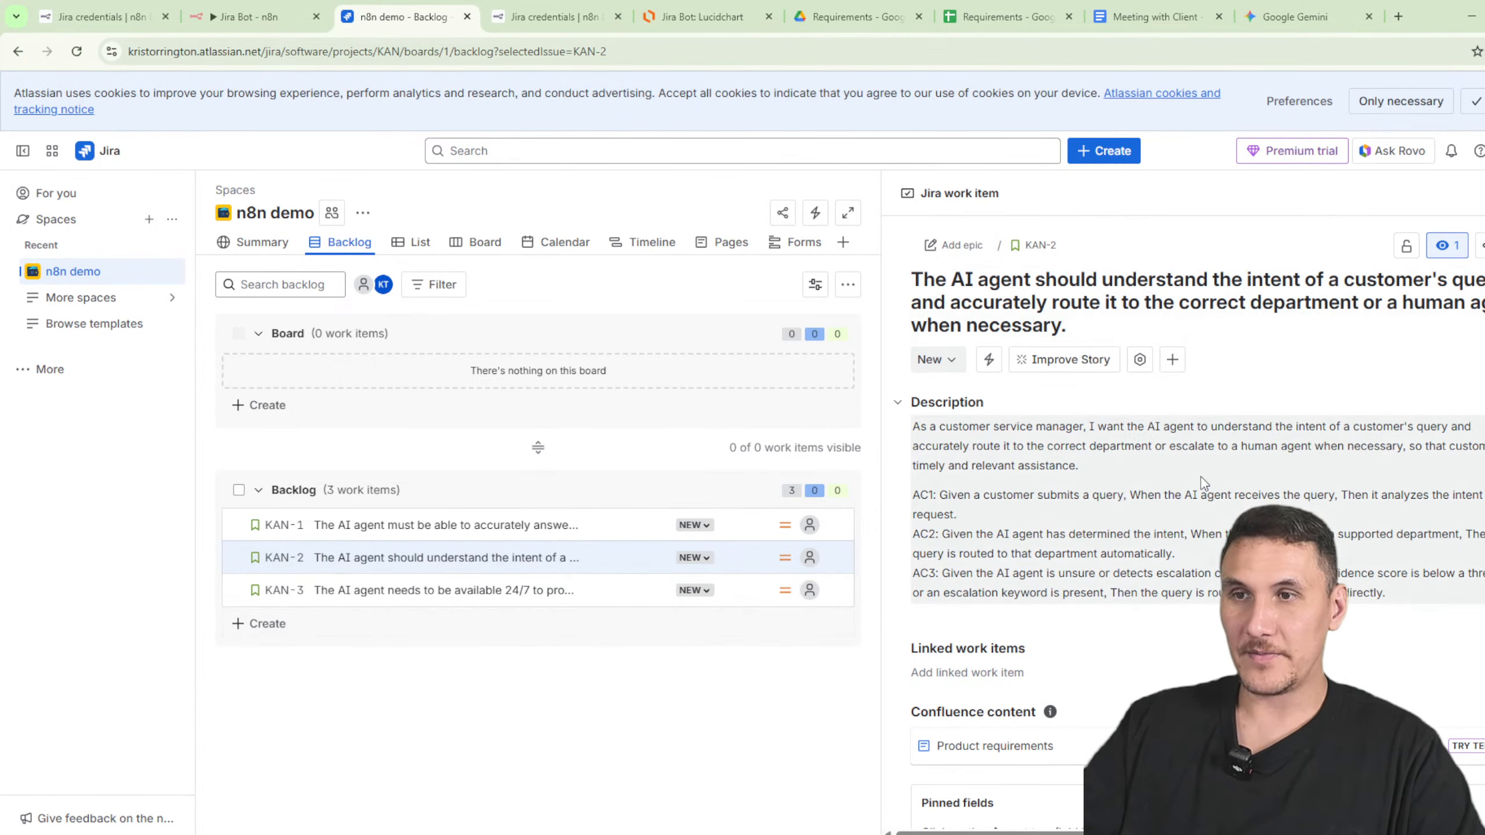
pyautogui.click(397, 589)
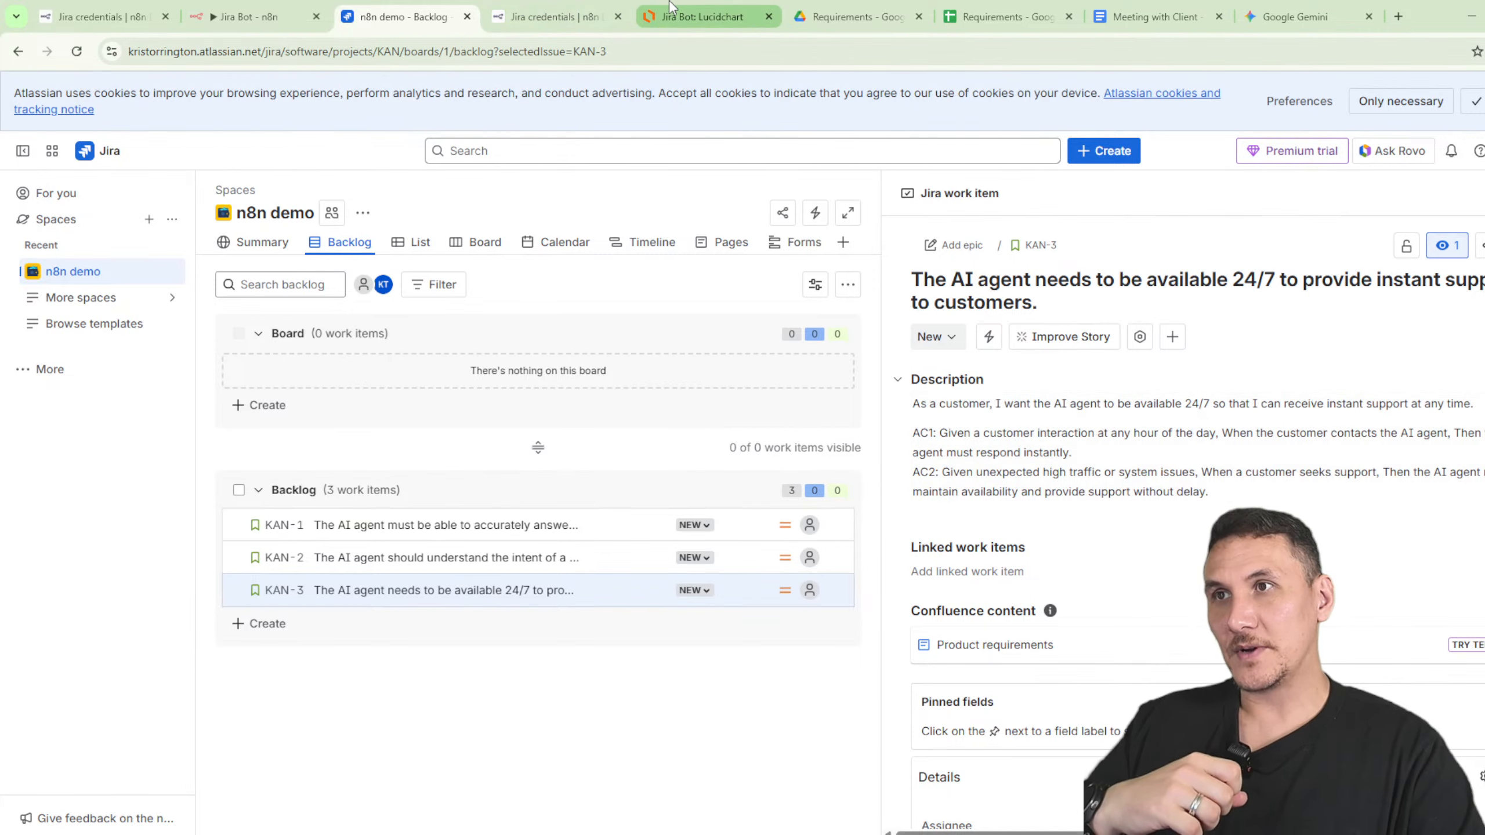
pyautogui.click(701, 16)
# - Copy the diagram title and turn the copy into an 'AI Agent for Solutioning' label beside the diagram
pyautogui.scroll(-3, 930, 482)
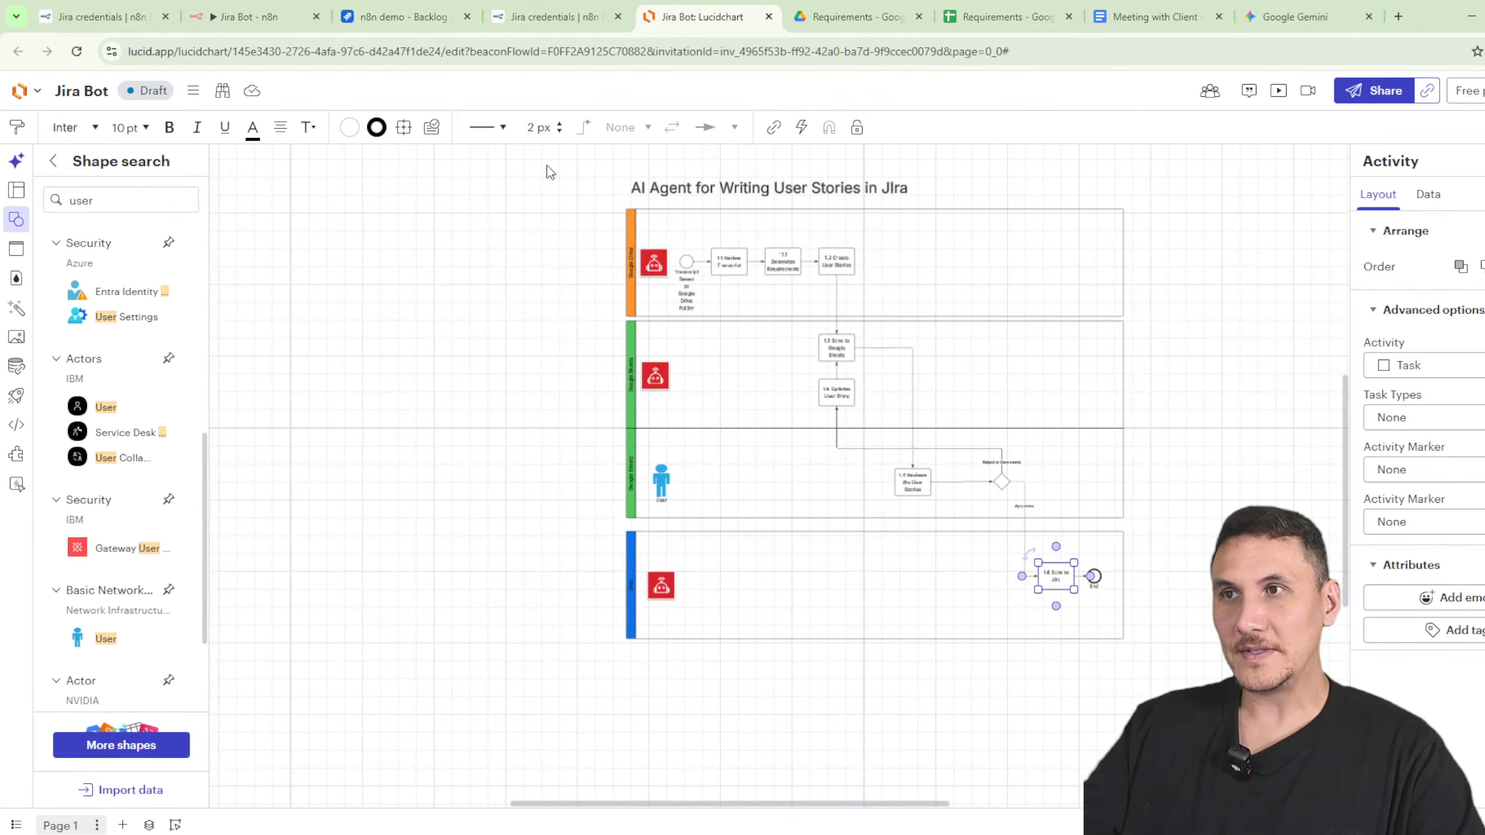
pyautogui.moveTo(547, 171); pyautogui.dragTo(1251, 702)
pyautogui.click(544, 338)
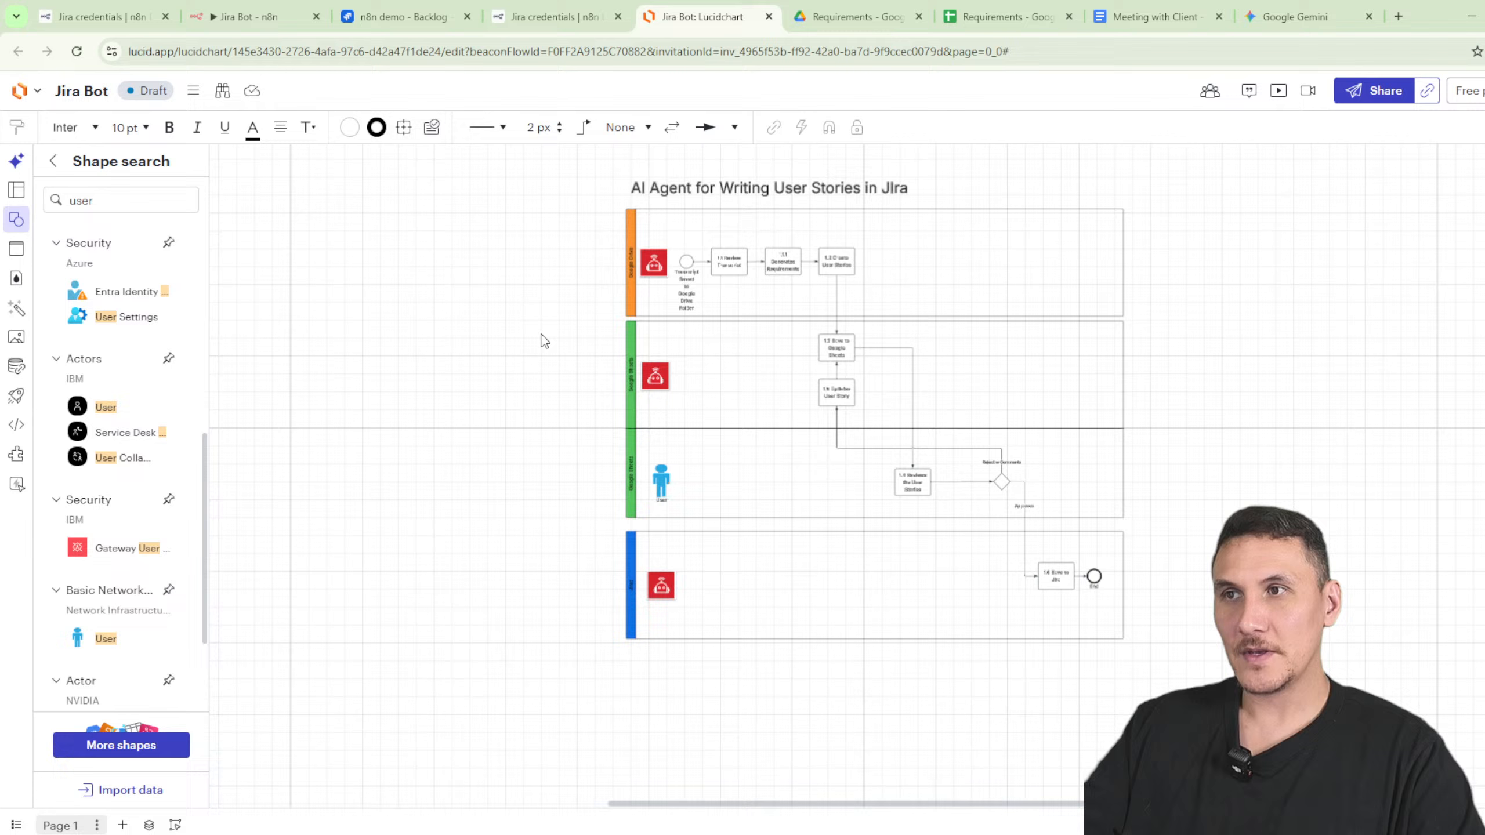
pyautogui.click(699, 198)
pyautogui.hotkey('ctrl', 'c')
pyautogui.moveTo(1301, 355); pyautogui.dragTo(954, 469)
pyautogui.hotkey('ctrl', 'v')
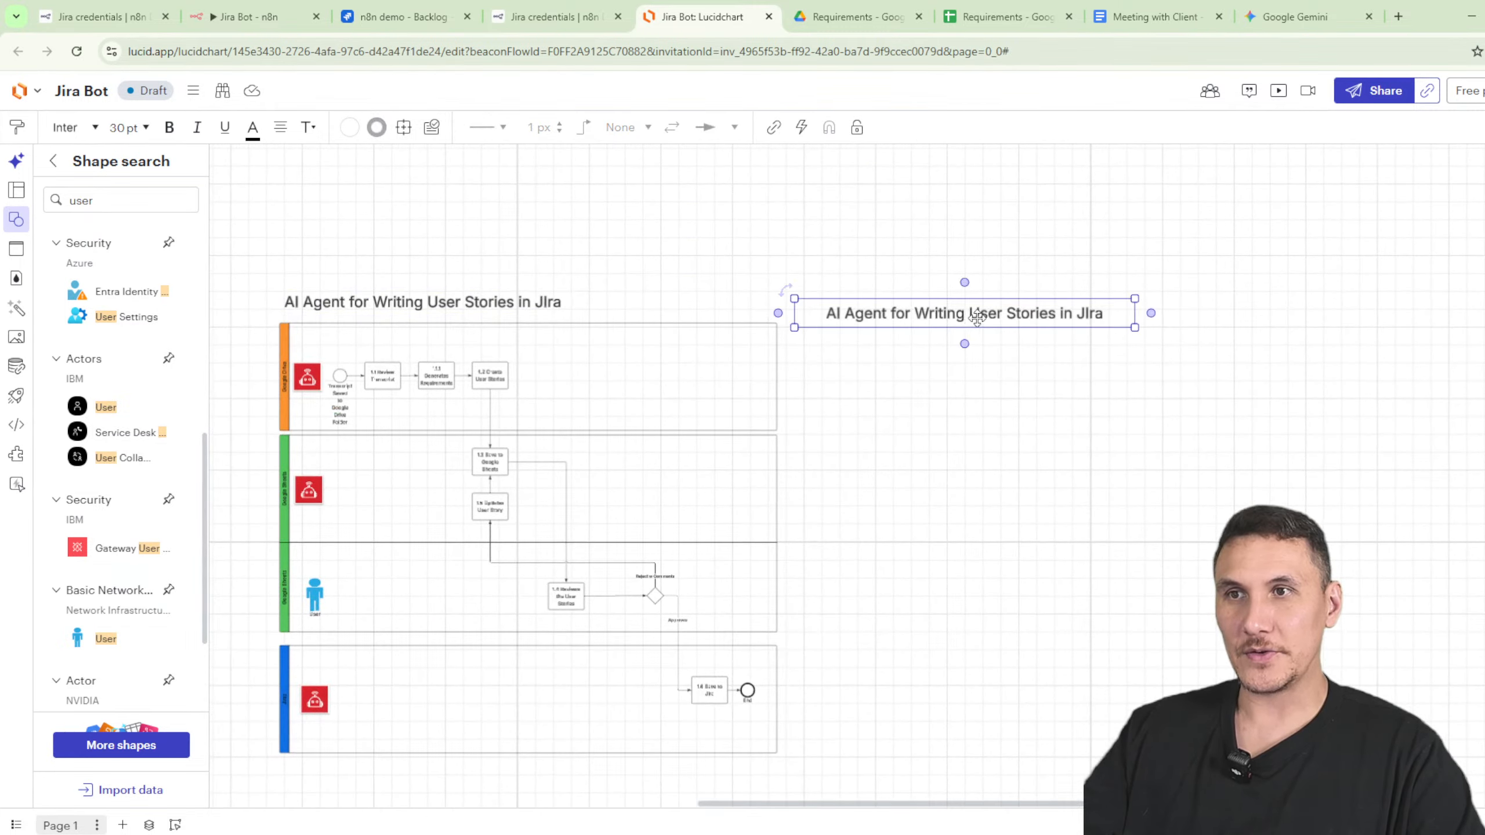
pyautogui.moveTo(978, 318); pyautogui.dragTo(1308, 318)
pyautogui.doubleClick(1062, 316)
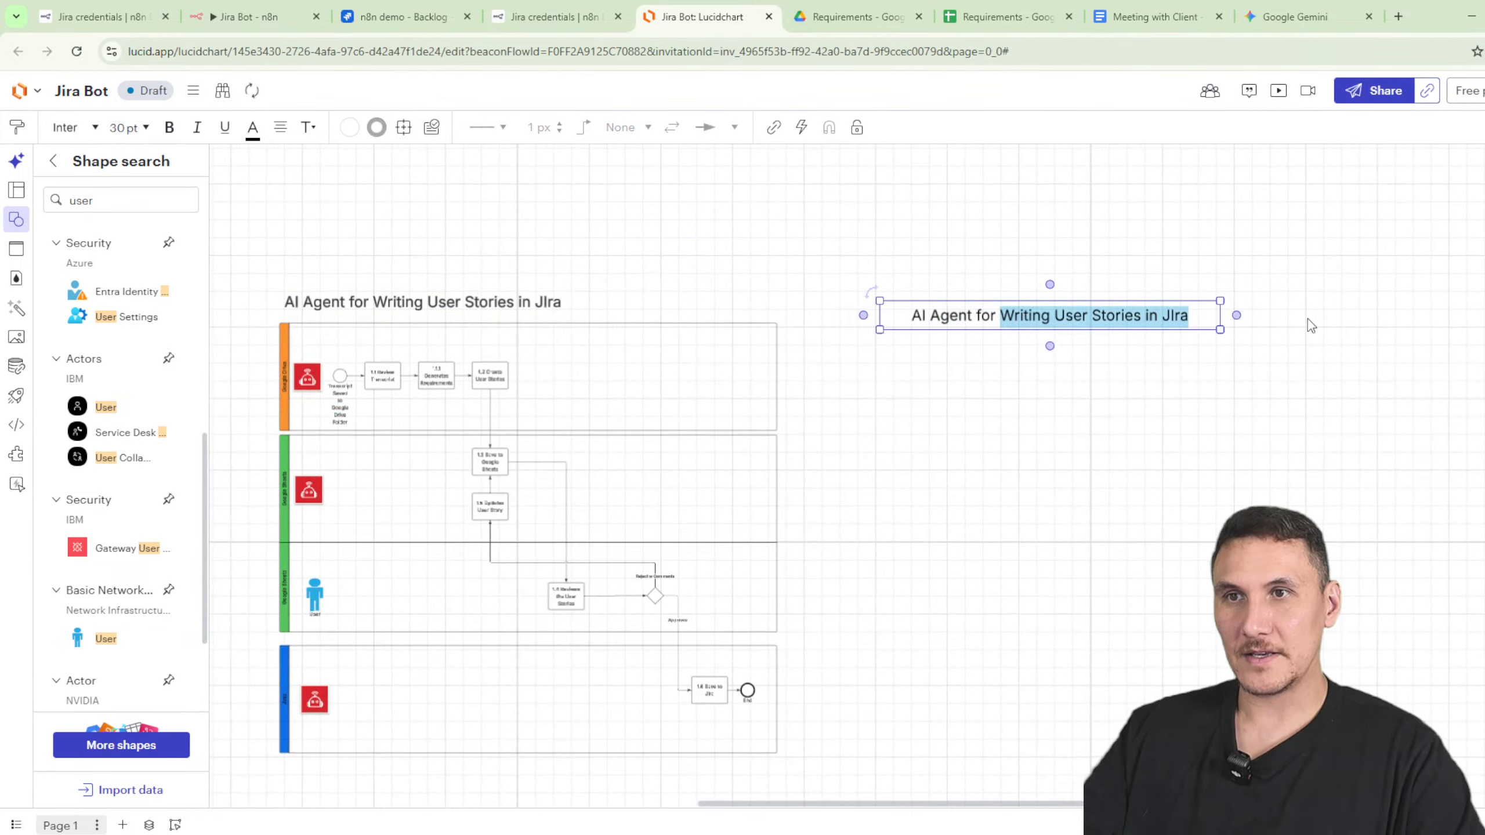
pyautogui.write('Solutions')
pyautogui.press('BackSpace')
pyautogui.press('BackSpace')
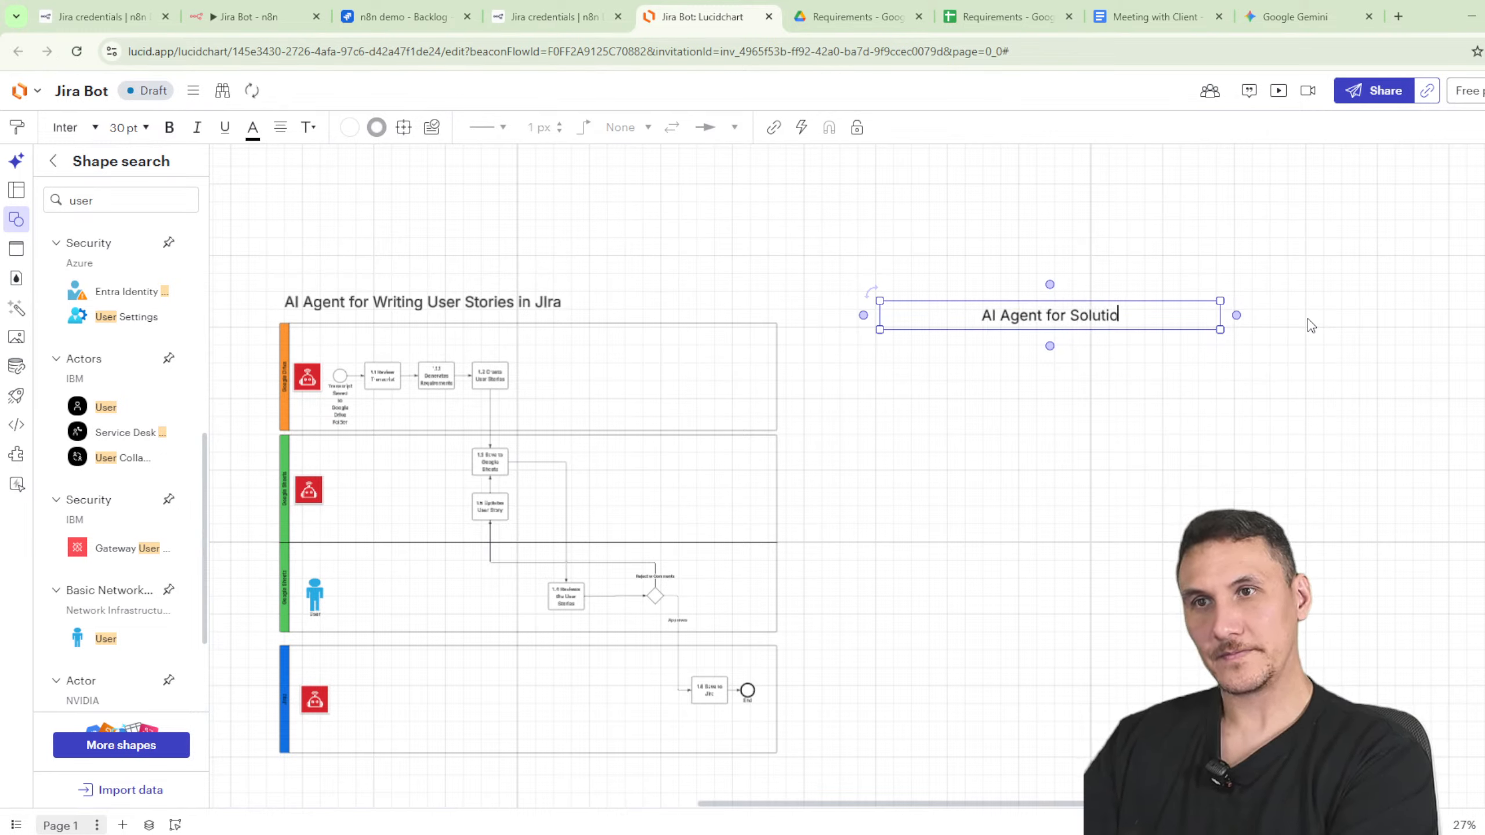
pyautogui.write('ning')
pyautogui.click(1246, 352)
pyautogui.moveTo(1172, 315); pyautogui.dragTo(1237, 295)
pyautogui.click(774, 401)
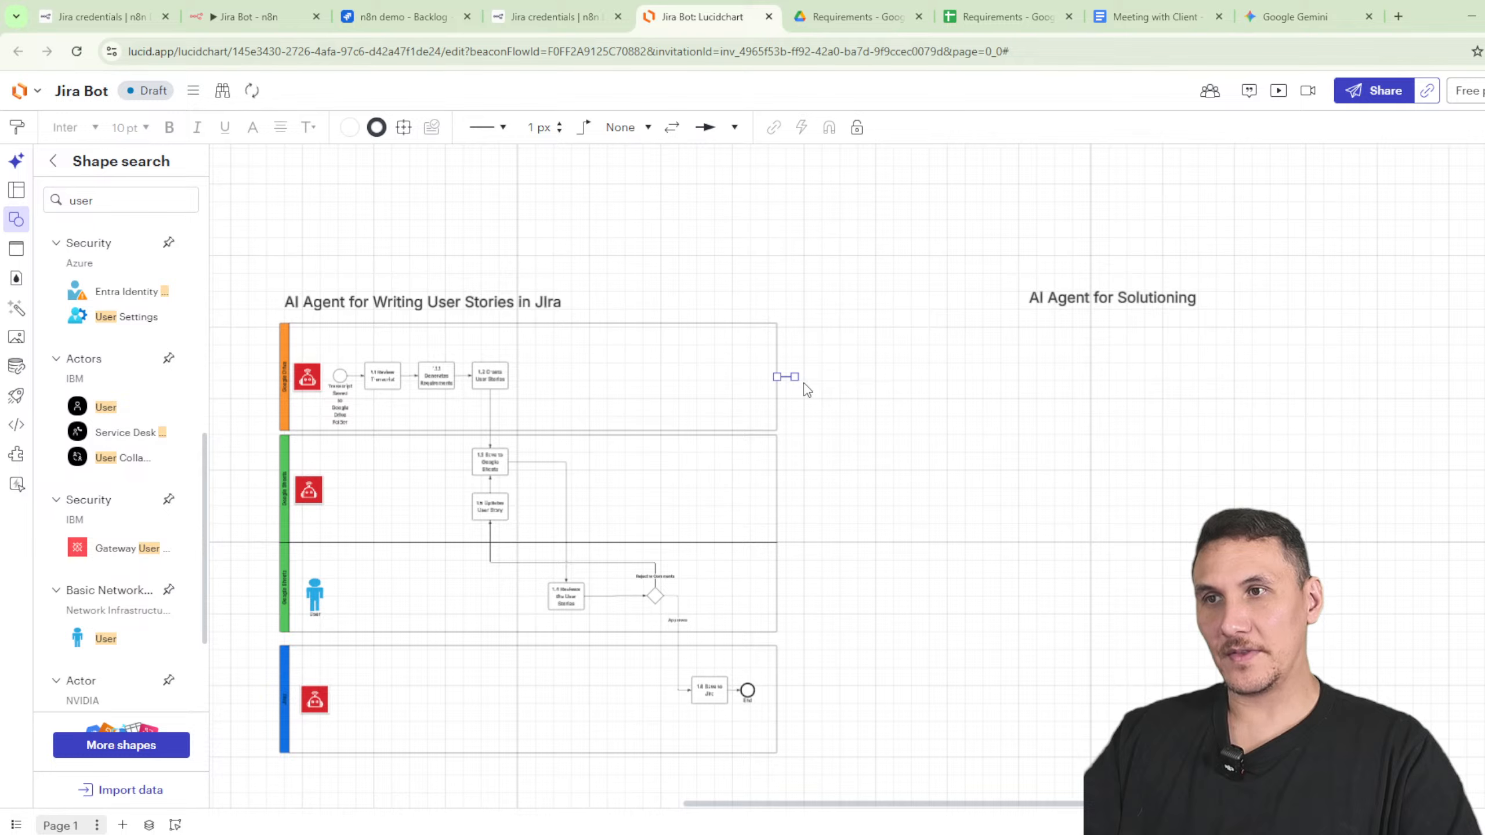
# - Connect the Writing User Stories in Jira title to the AI Agent for Solutioning label
pyautogui.click(541, 308)
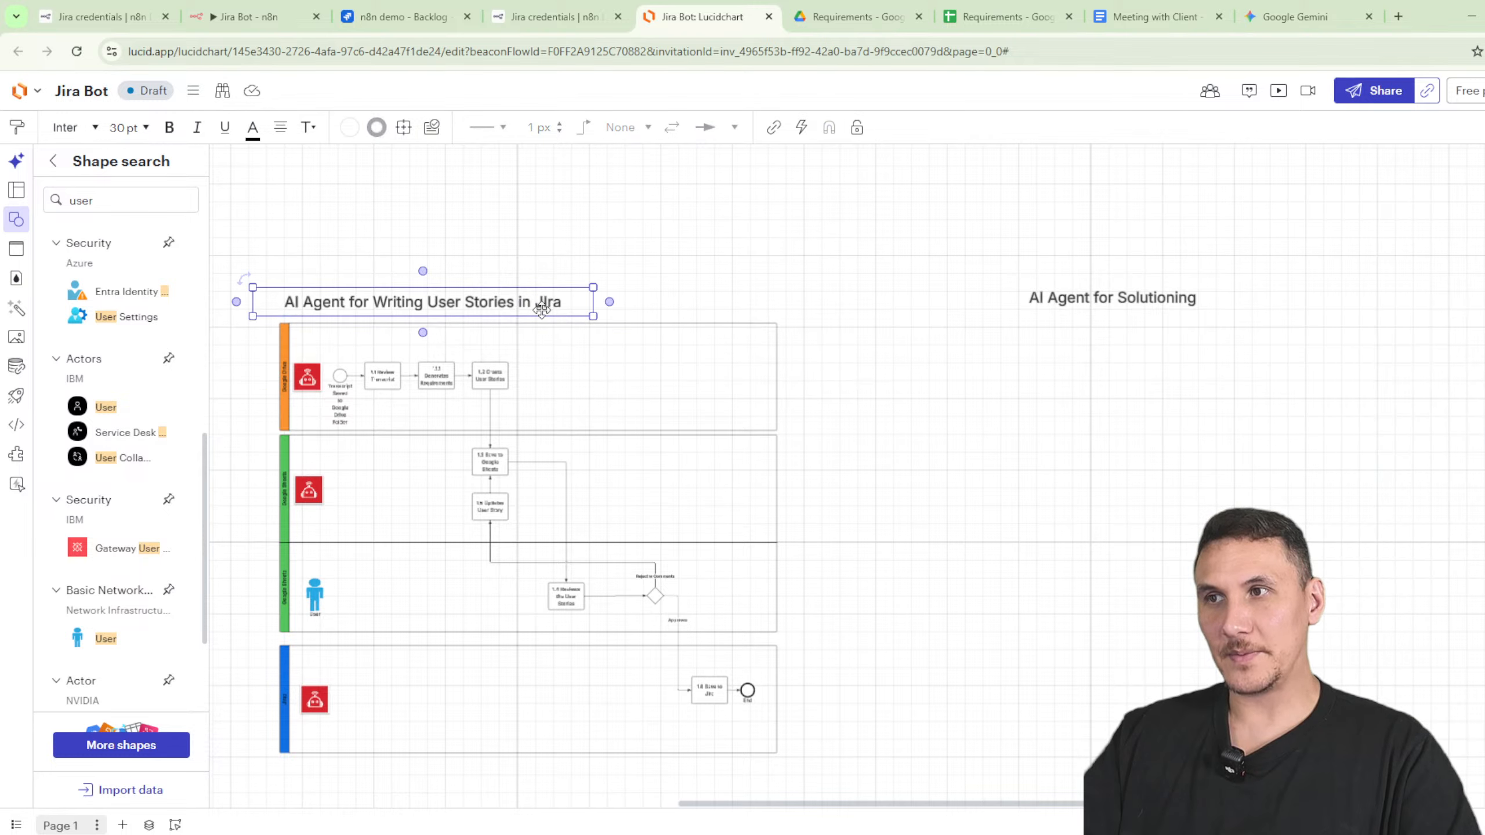
pyautogui.moveTo(609, 302); pyautogui.dragTo(1005, 308)
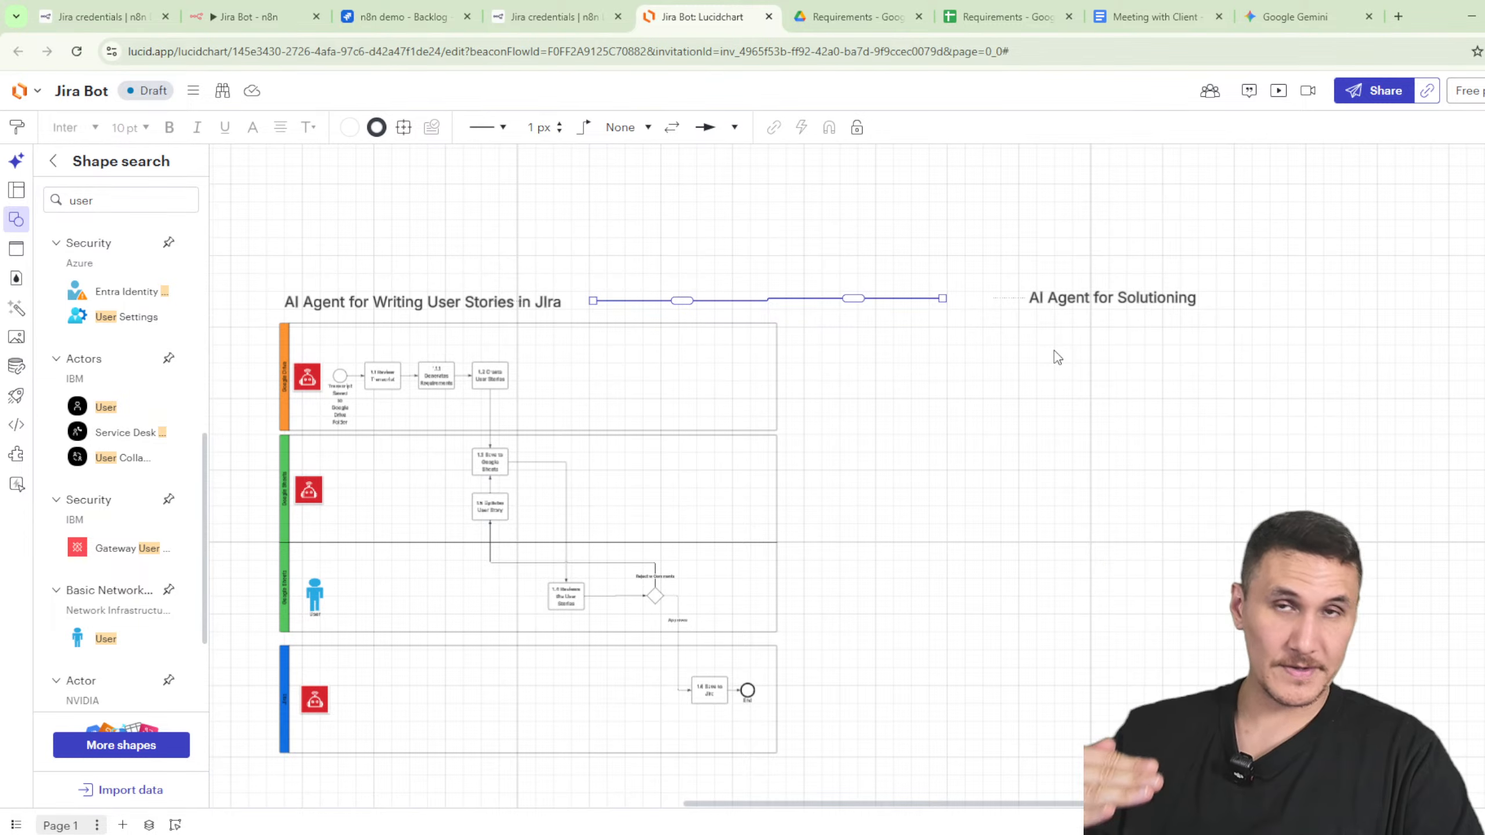
pyautogui.click(403, 17)
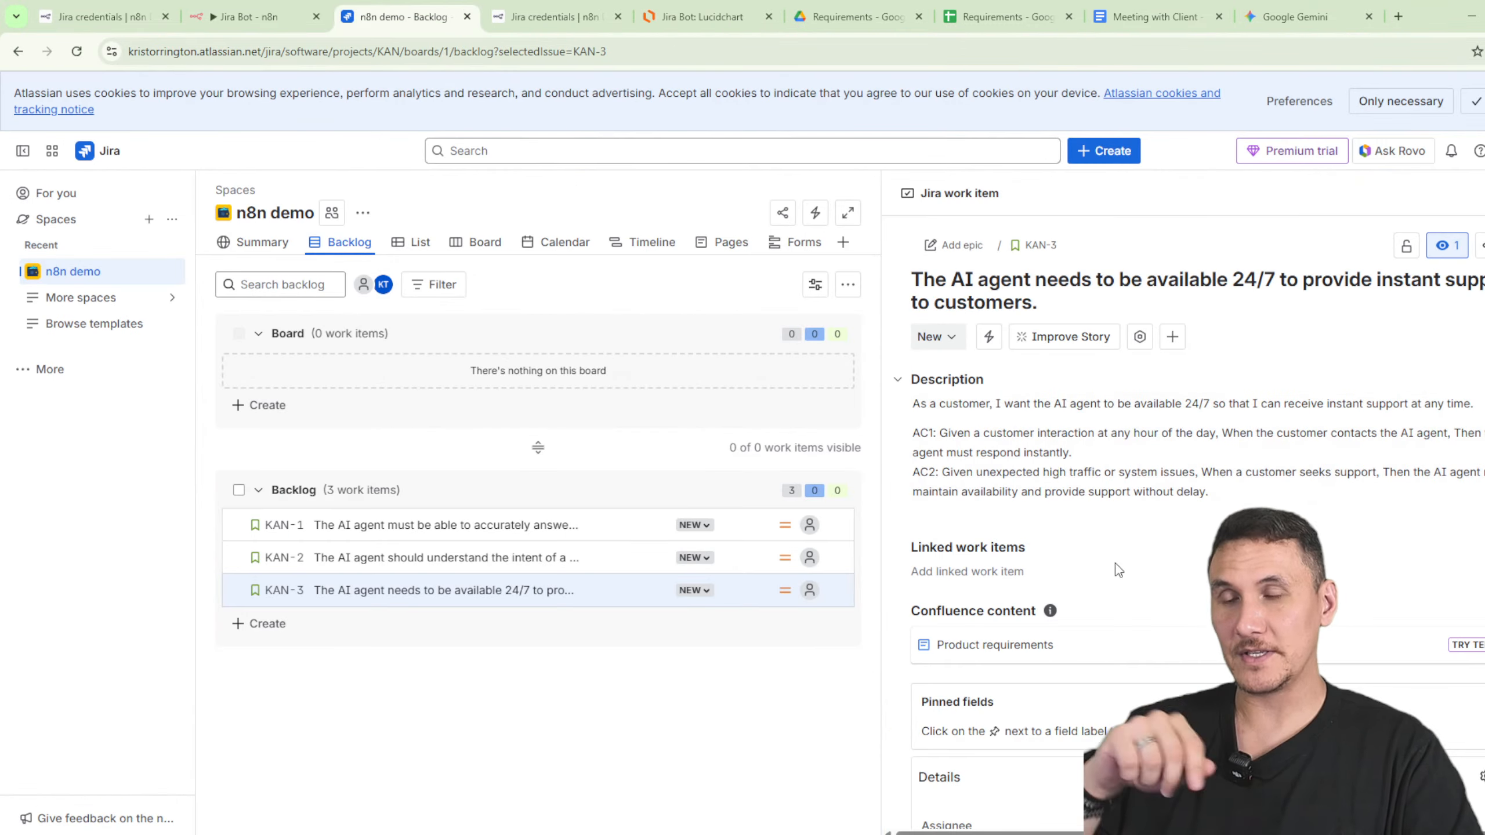
pyautogui.click(681, 25)
pyautogui.click(1088, 300)
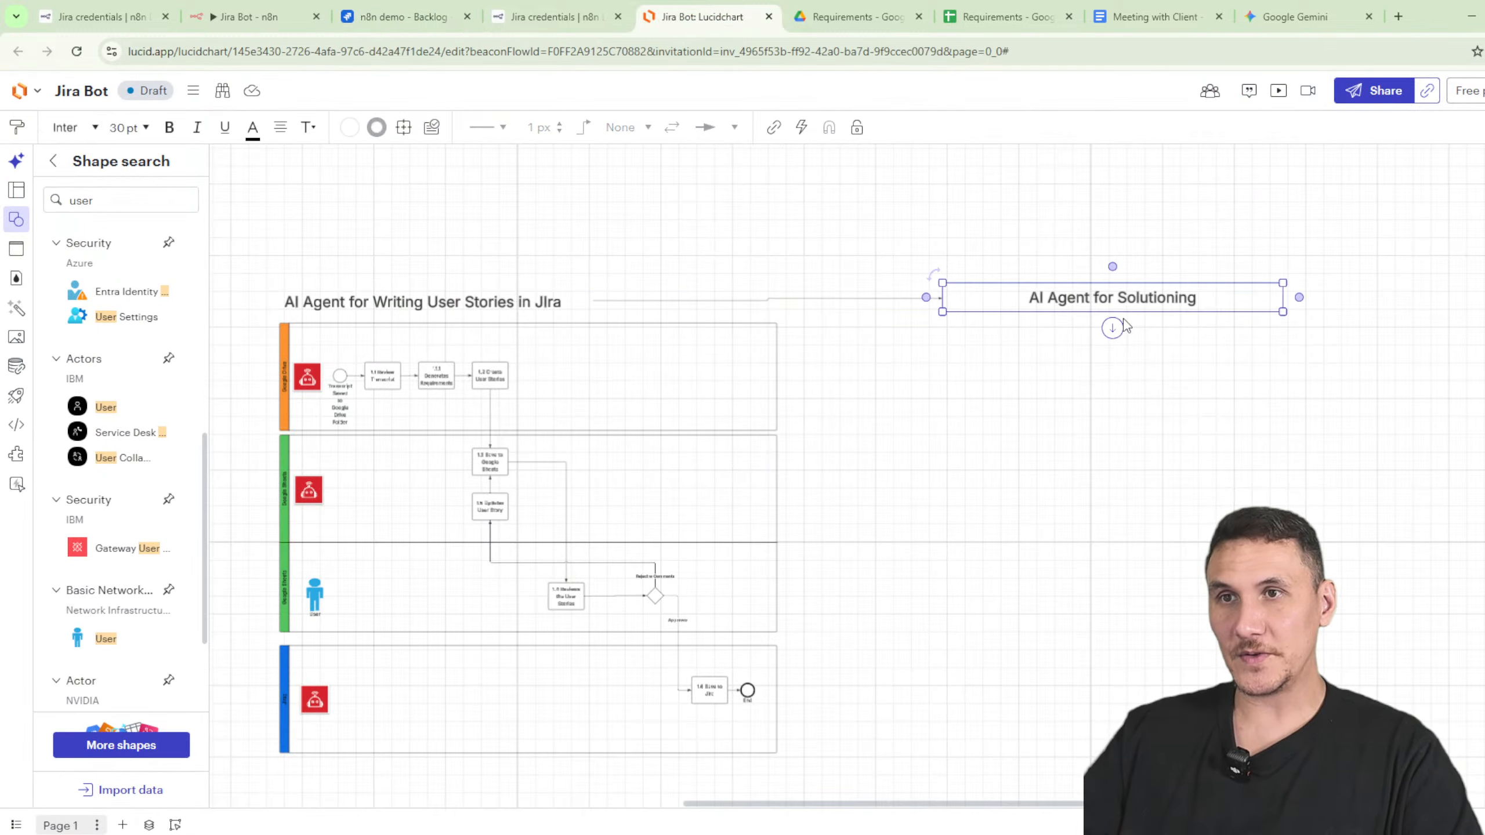
pyautogui.moveTo(1108, 499); pyautogui.dragTo(1104, 558)
pyautogui.hotkey('ctrl', 'z')
# - Duplicate the Solutioning label below it and rename it 'AI Agent for Development'
pyautogui.click(1126, 300)
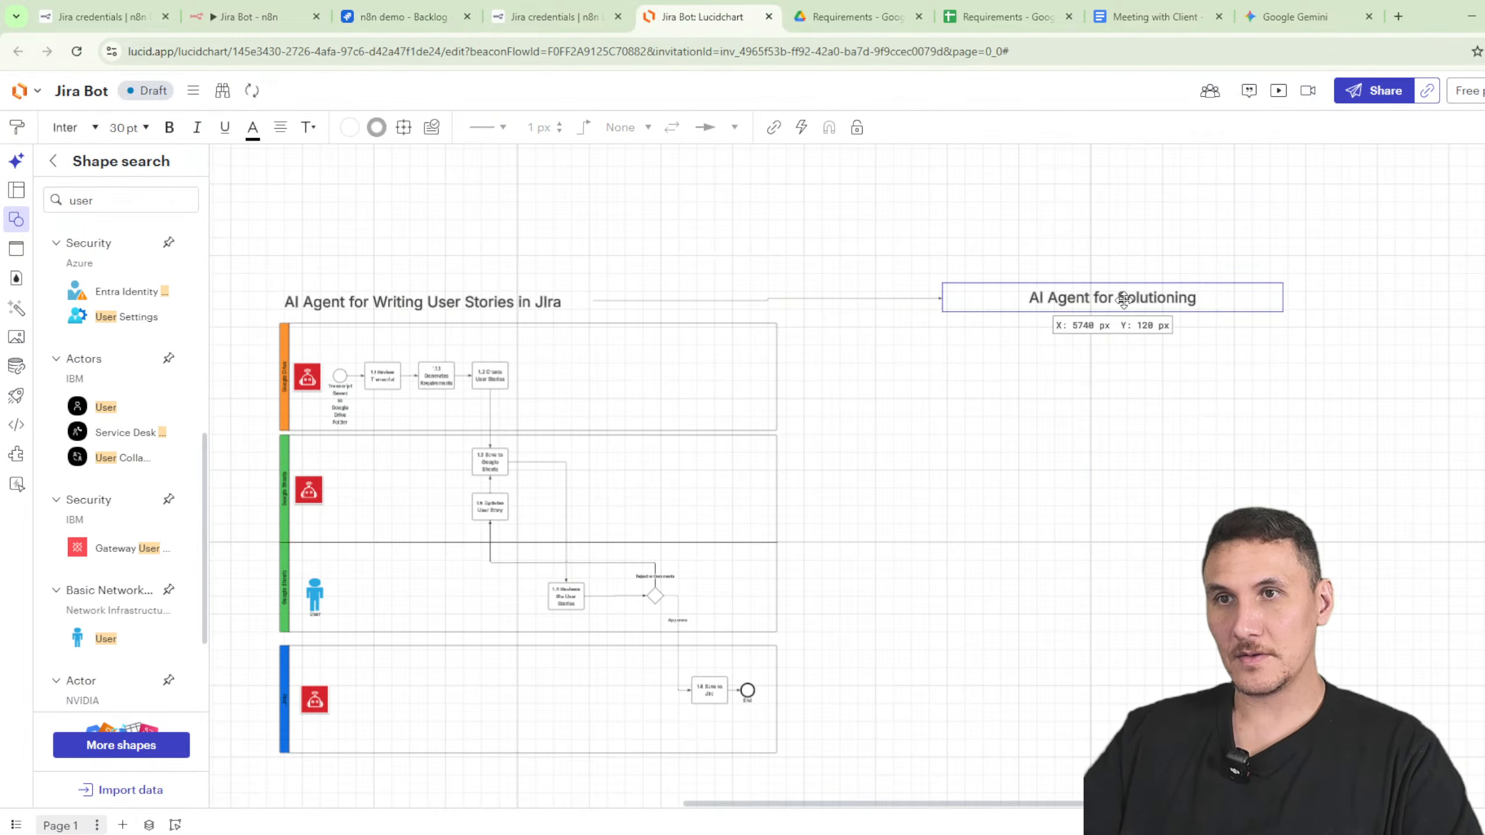
pyautogui.hotkey('ctrl', 'c')
pyautogui.hotkey('ctrl', 'v')
pyautogui.moveTo(1155, 390); pyautogui.dragTo(1129, 553)
pyautogui.click(1111, 306)
pyautogui.doubleClick(1146, 568)
pyautogui.doubleClick(1152, 573)
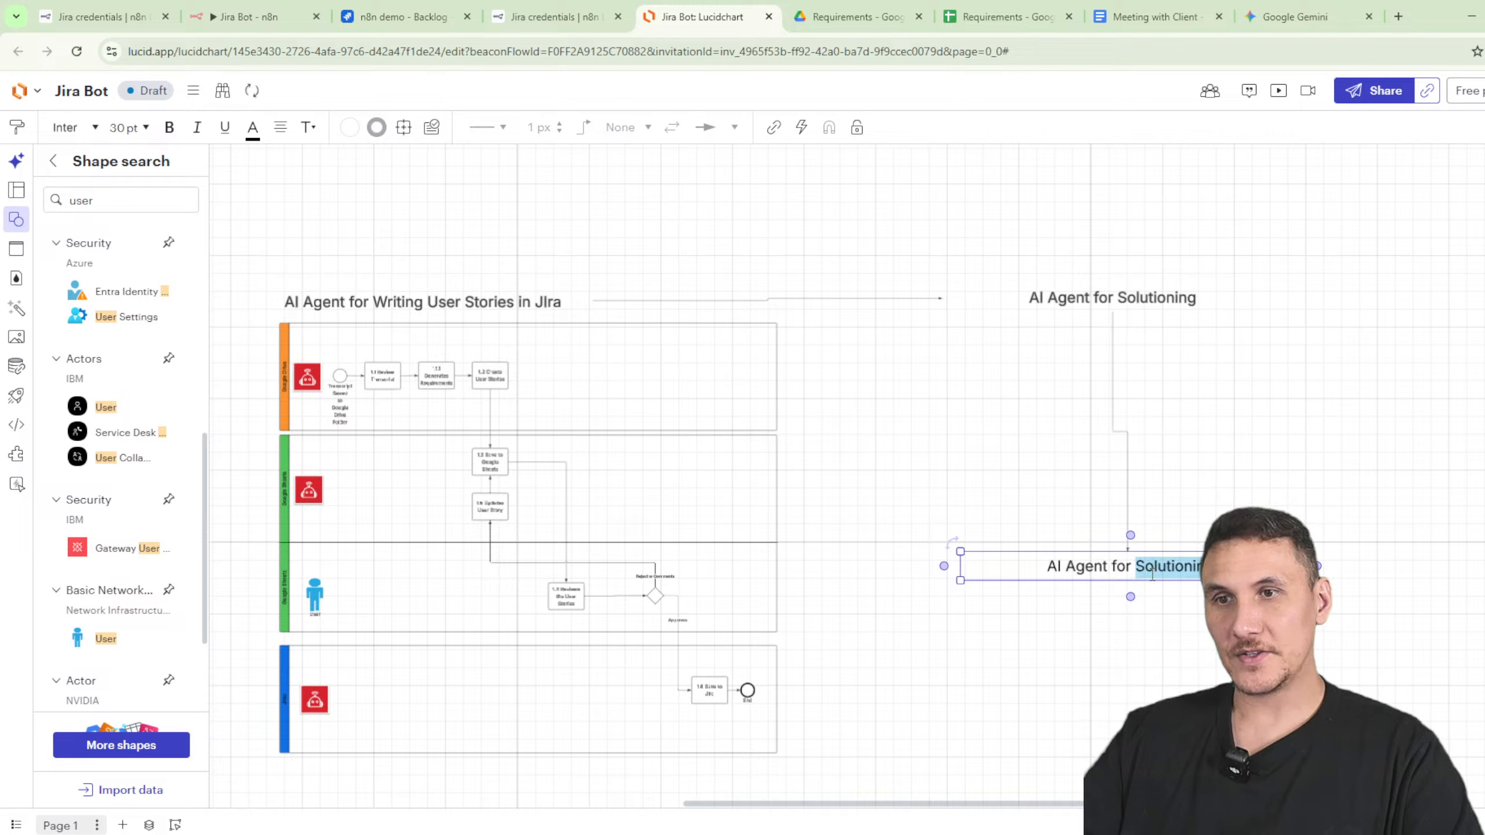
pyautogui.write('Developm')
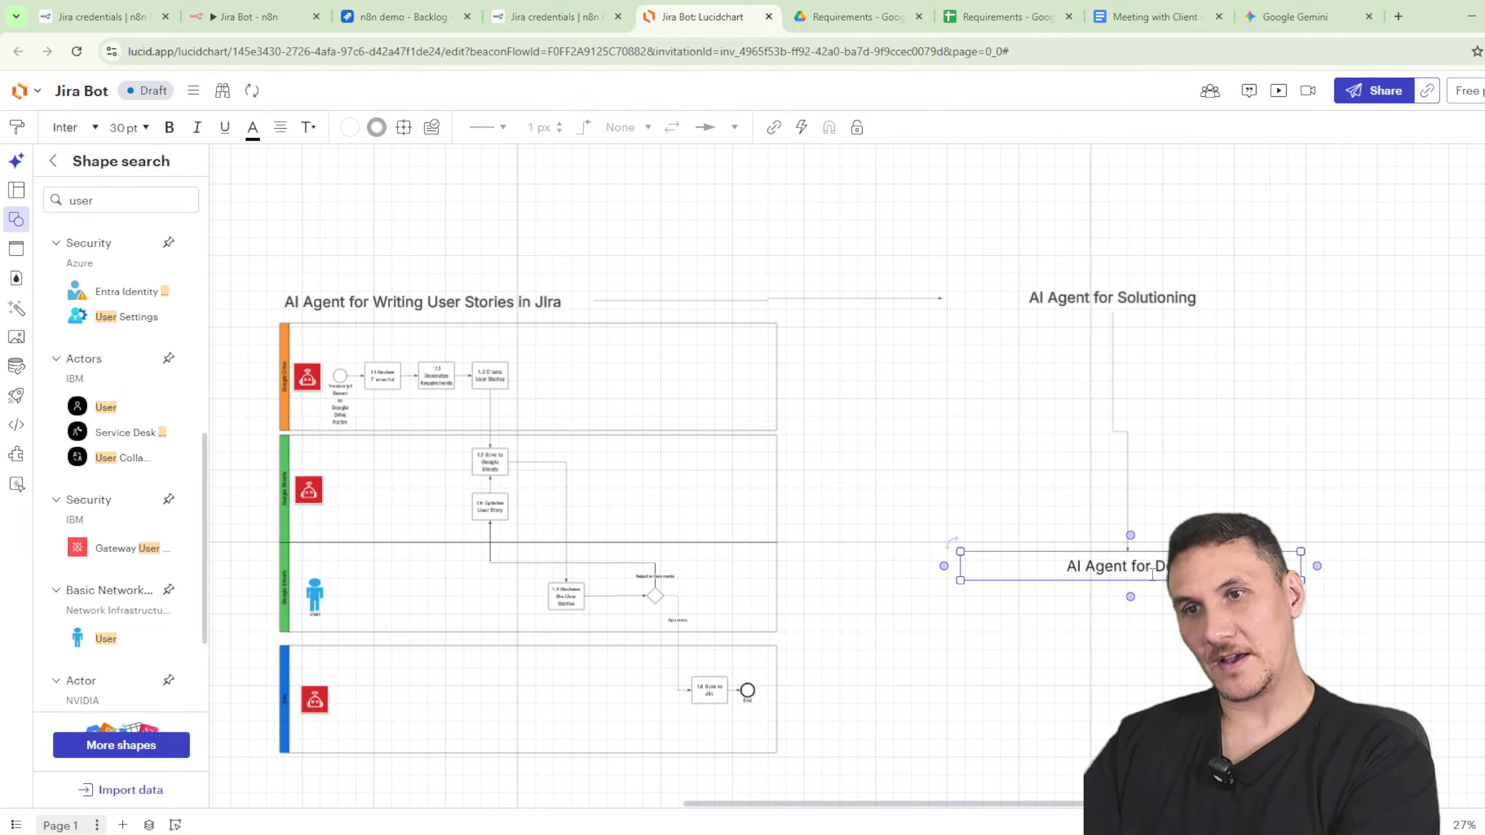
pyautogui.press('BackSpace')
pyautogui.press('BackSpace')
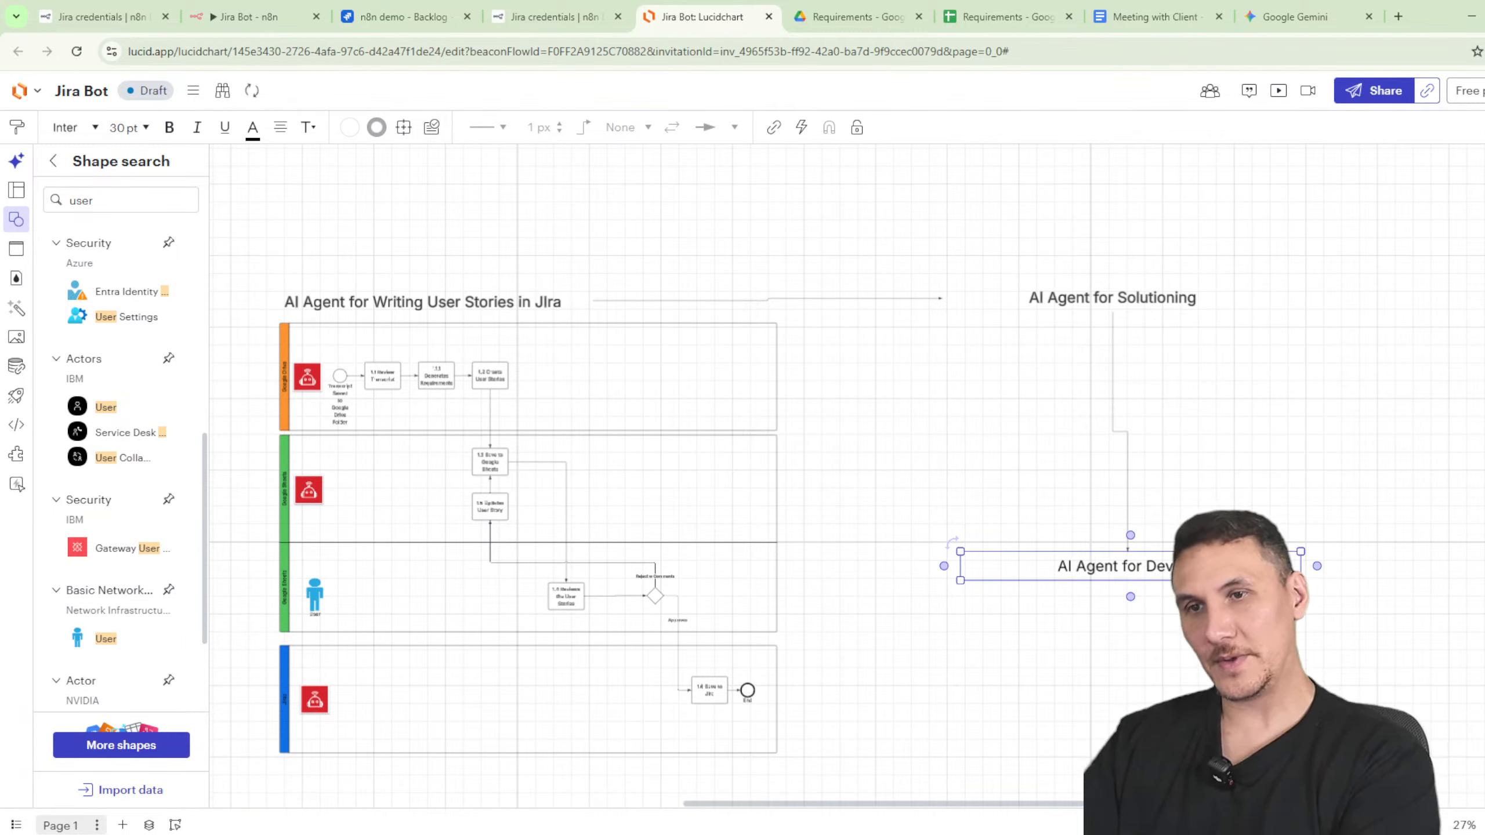
pyautogui.write('ing')
pyautogui.press('BackSpace')
pyautogui.press('BackSpace')
pyautogui.write('ent')
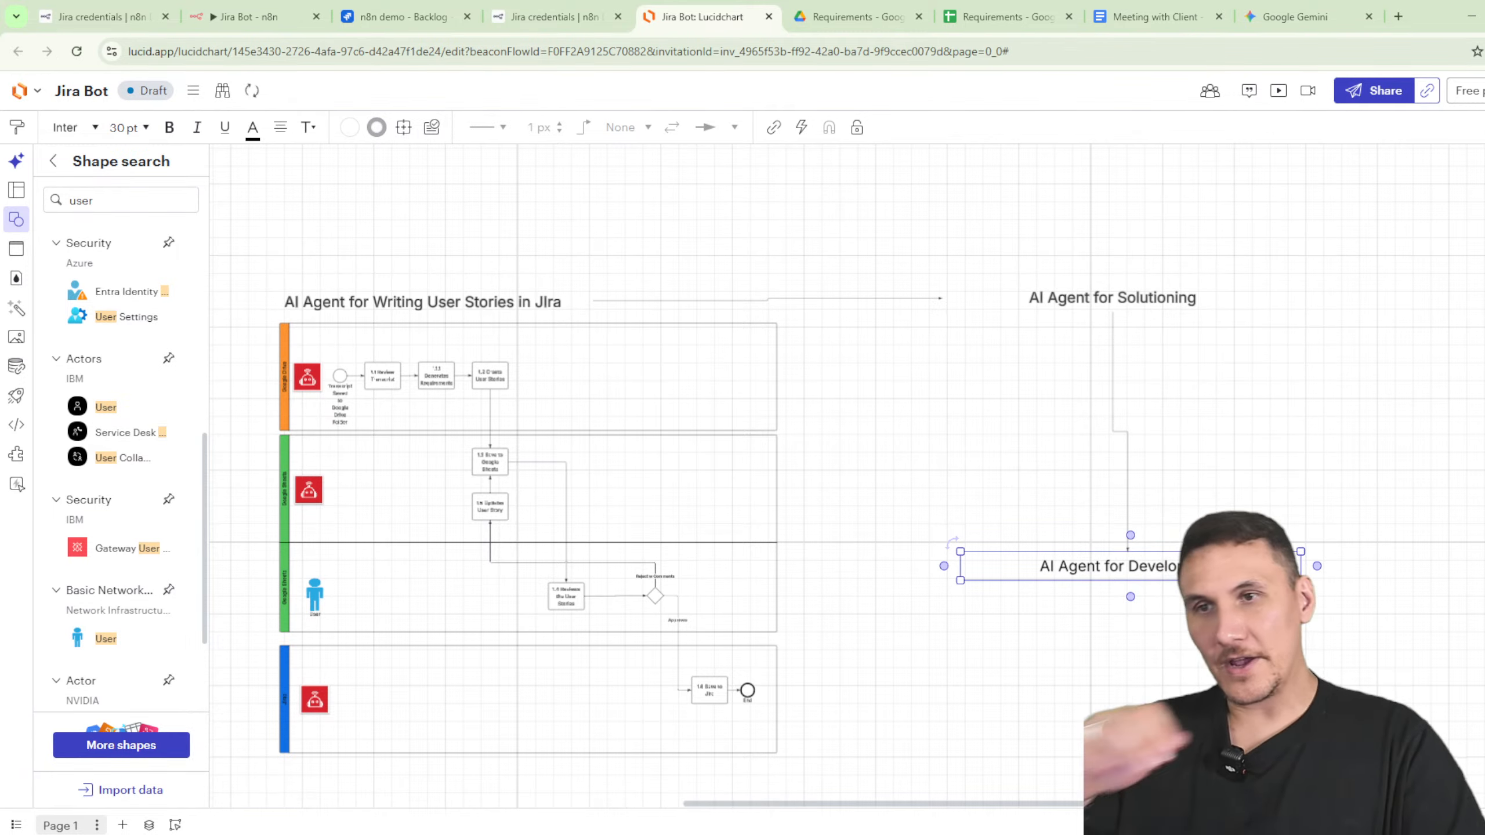
pyautogui.press('Escape')
pyautogui.moveTo(1156, 577); pyautogui.dragTo(1142, 565)
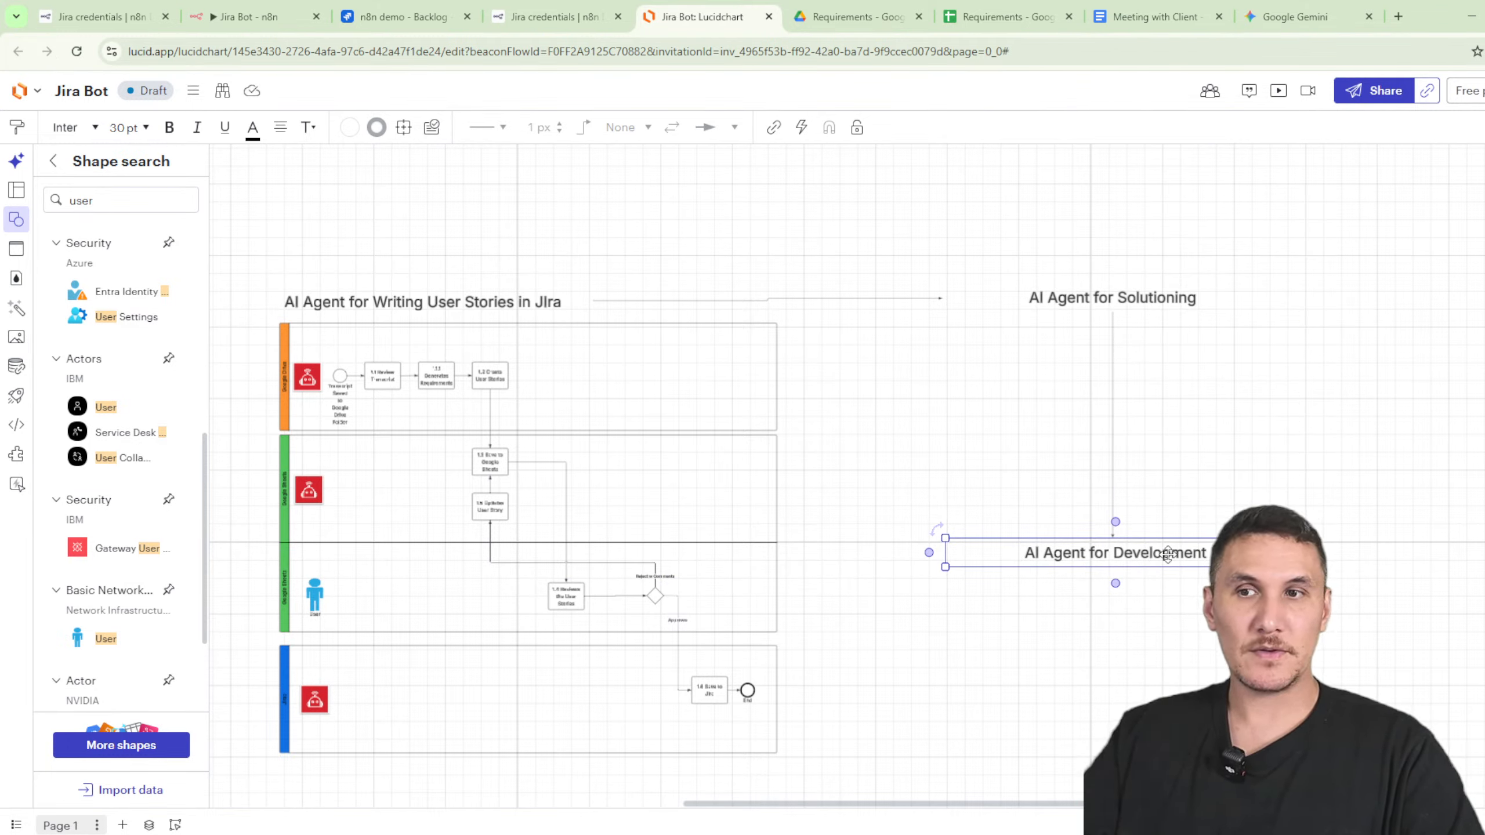
# - Add an 'AI Agent for Testing' label below Development and connect the two with a line
pyautogui.hotkey('ctrl', 'c')
pyautogui.hotkey('ctrl', 'v')
pyautogui.moveTo(1218, 587); pyautogui.dragTo(1118, 710)
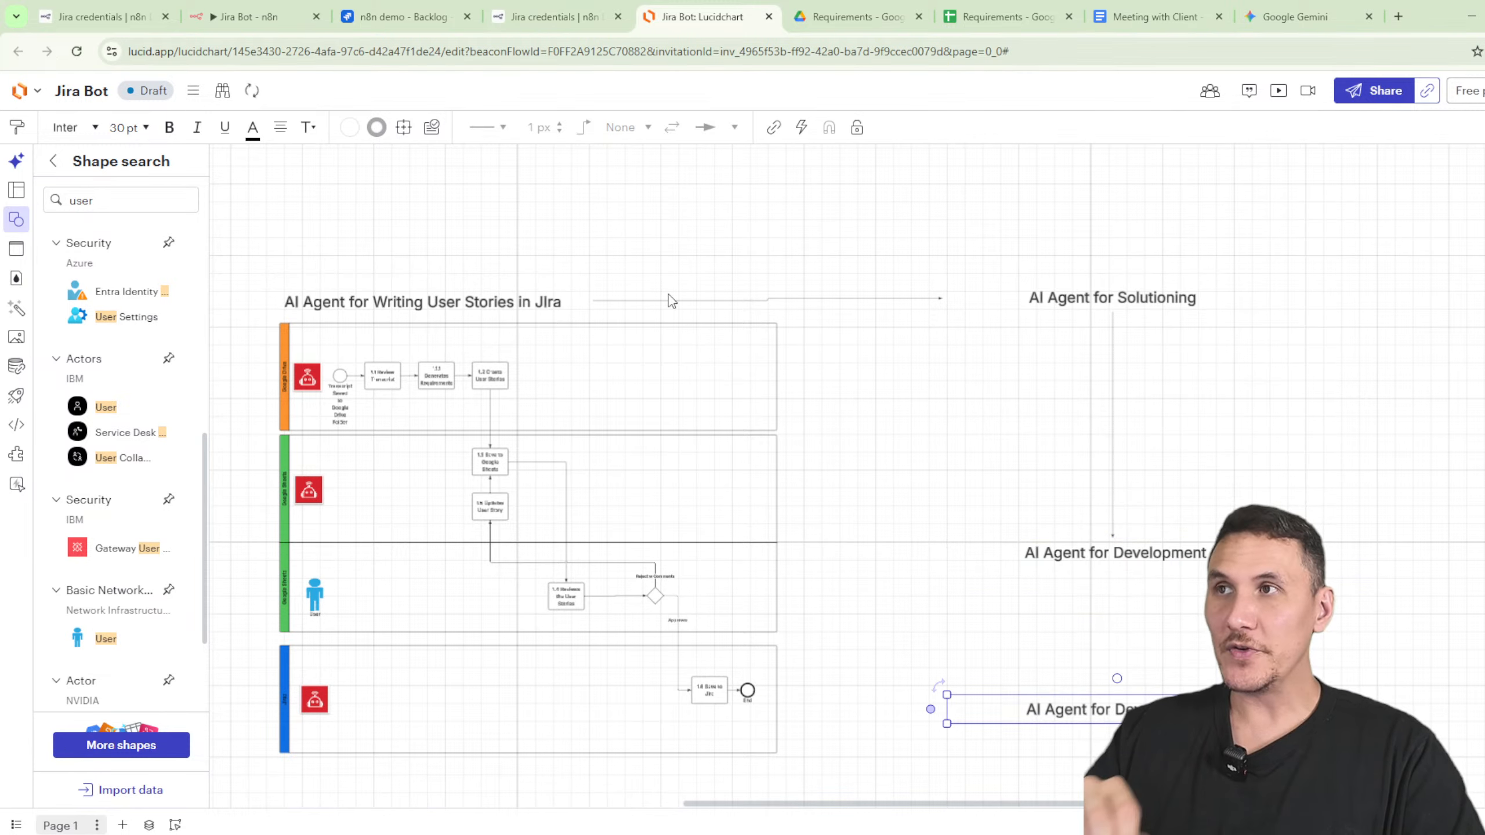
pyautogui.scroll(-3, 1180, 458)
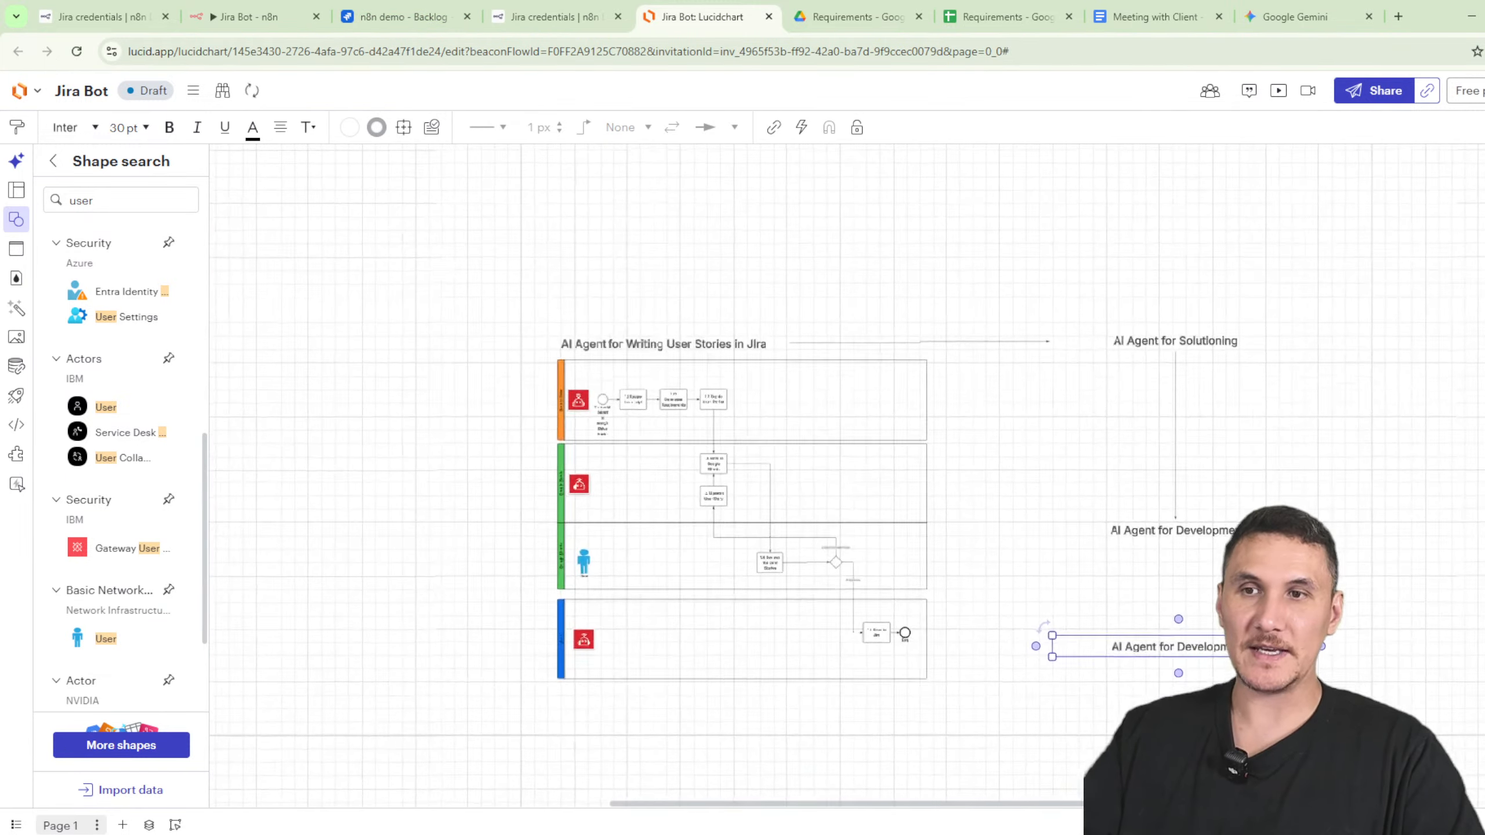
pyautogui.moveTo(1198, 644); pyautogui.dragTo(1197, 644)
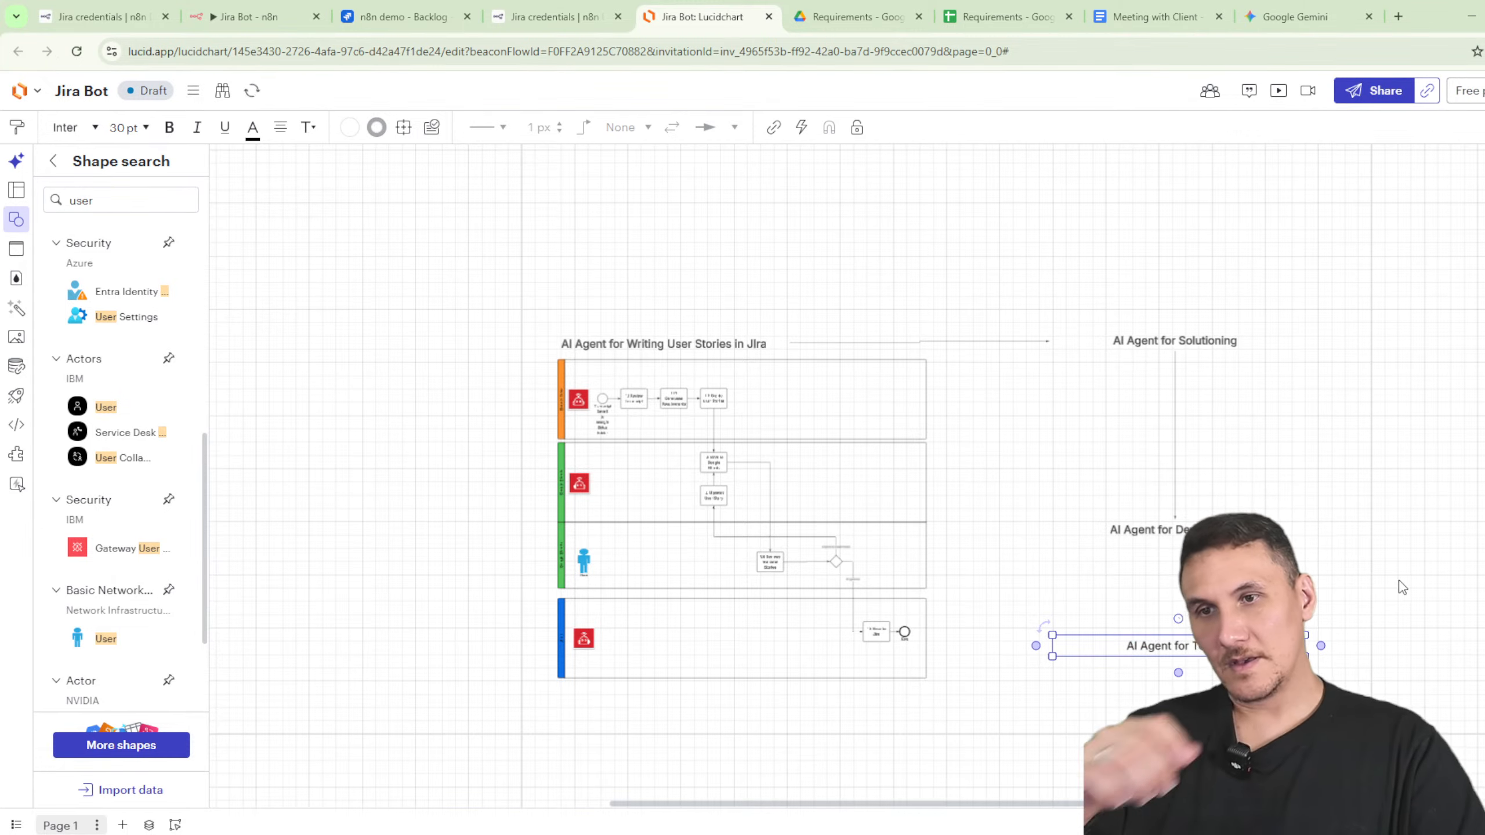
pyautogui.click(1164, 533)
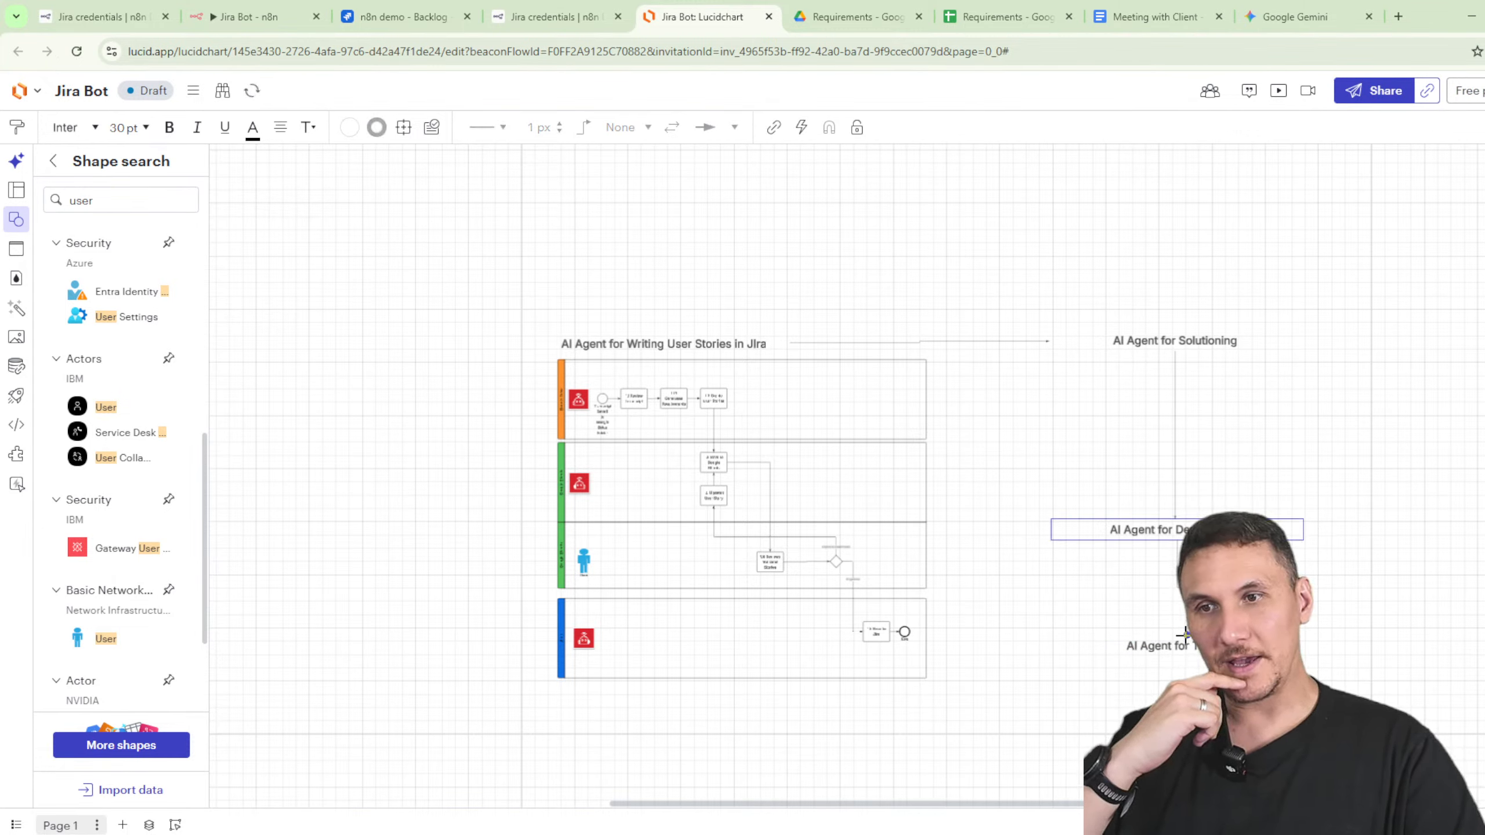
pyautogui.moveTo(1175, 555); pyautogui.dragTo(1193, 648)
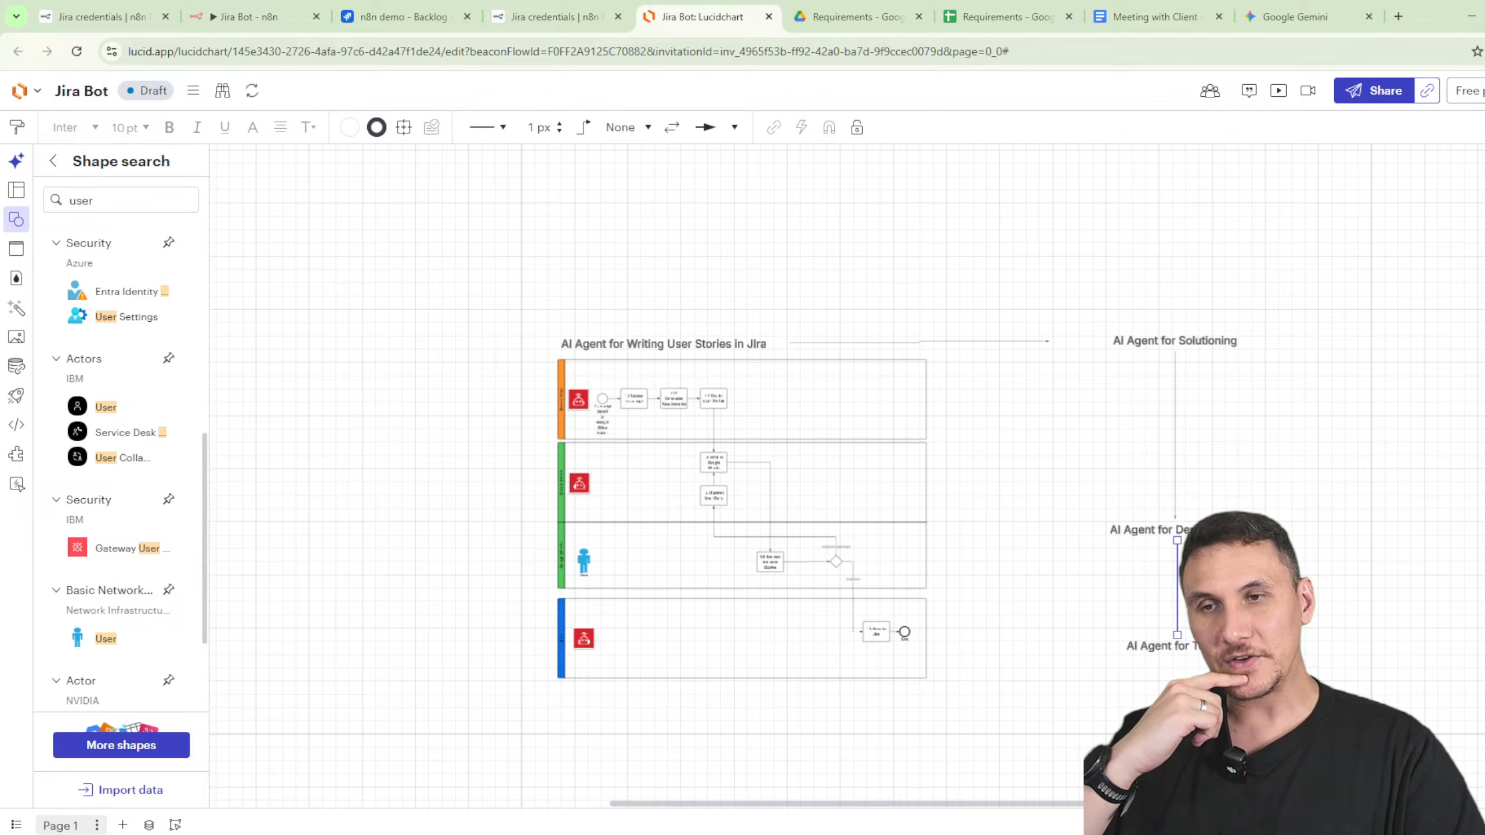
pyautogui.scroll(-2, 1259, 674)
pyautogui.scroll(3, 1266, 655)
pyautogui.scroll(1, 1263, 664)
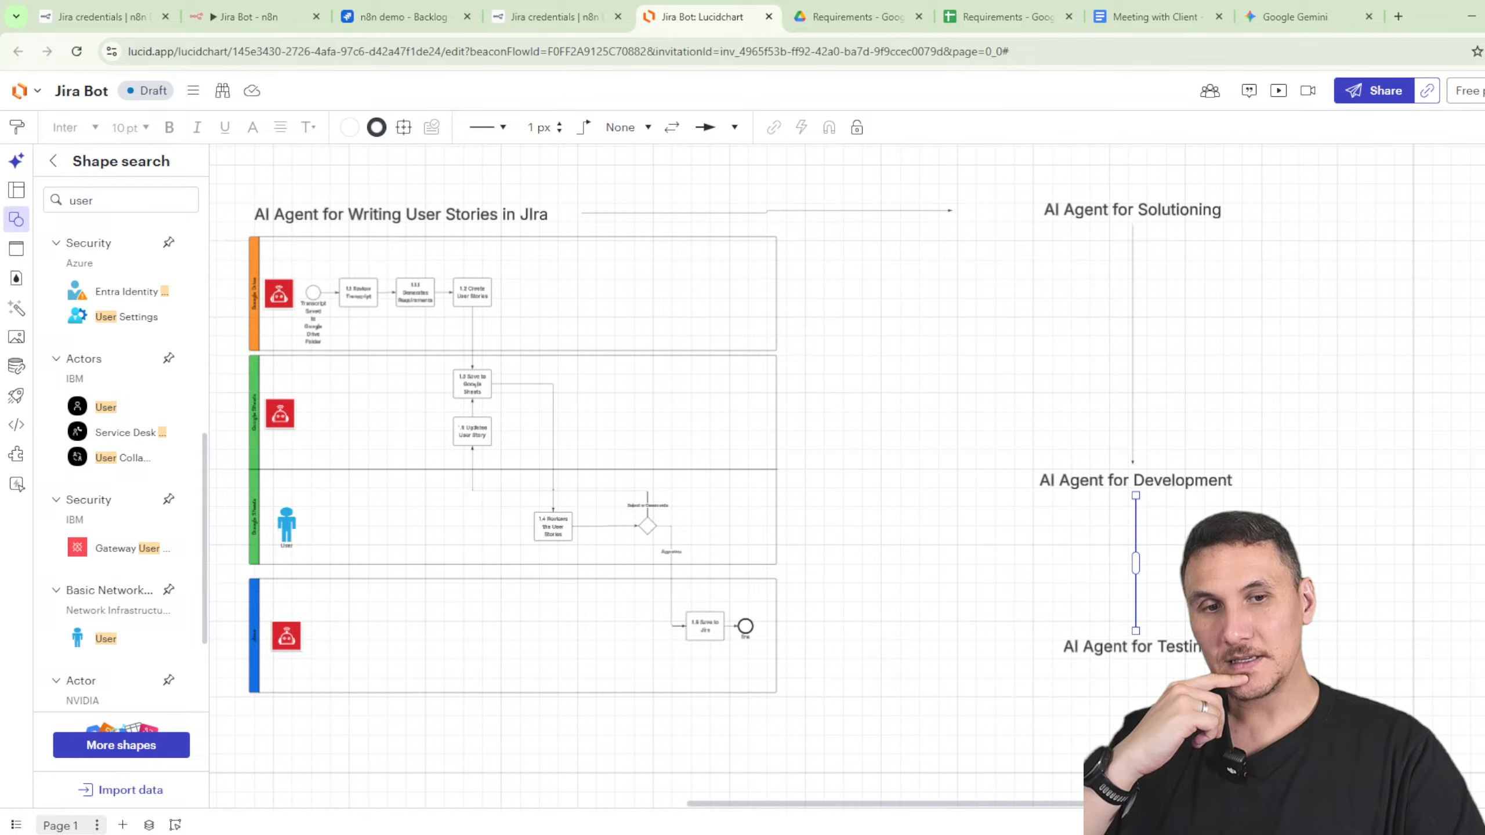
pyautogui.moveTo(1339, 635); pyautogui.dragTo(1340, 408)
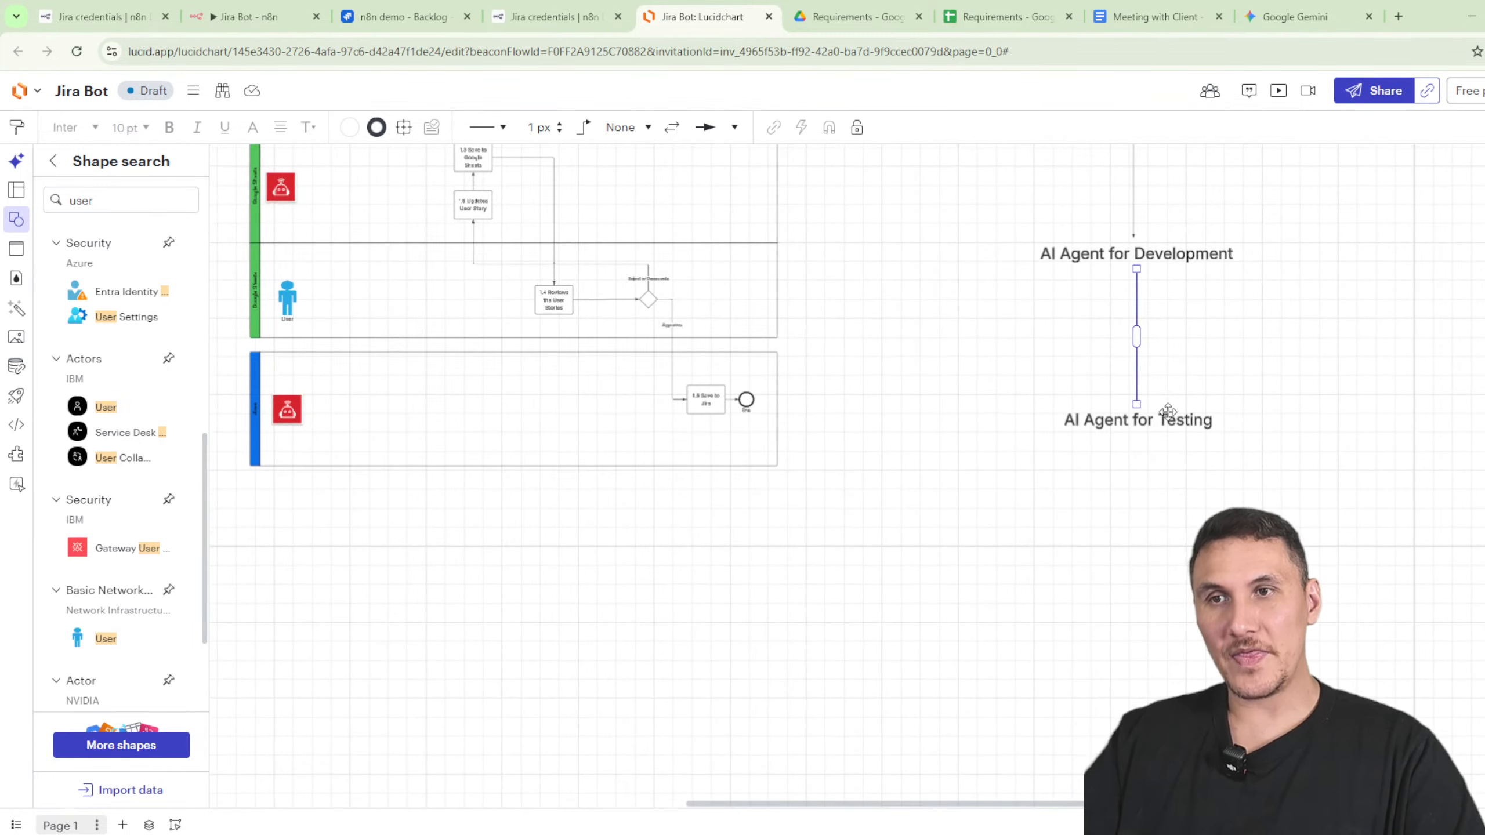
# - Duplicate the Testing label below it and rename it 'Human for Final Review'
pyautogui.click(1169, 418)
pyautogui.hotkey('ctrl', 'c')
pyautogui.hotkey('ctrl', 'v')
pyautogui.moveTo(1186, 517); pyautogui.dragTo(1121, 621)
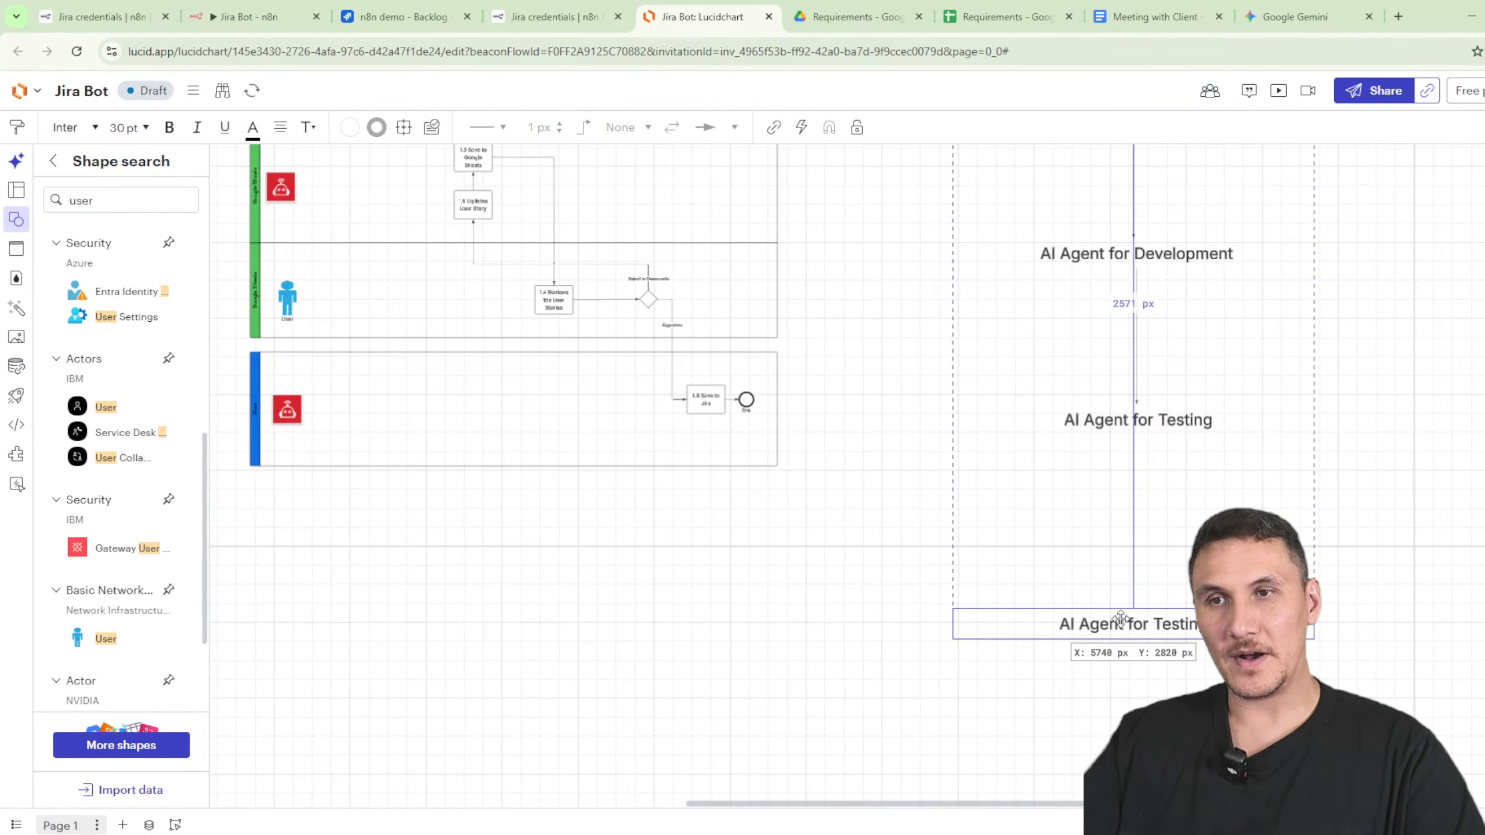
pyautogui.click(1140, 424)
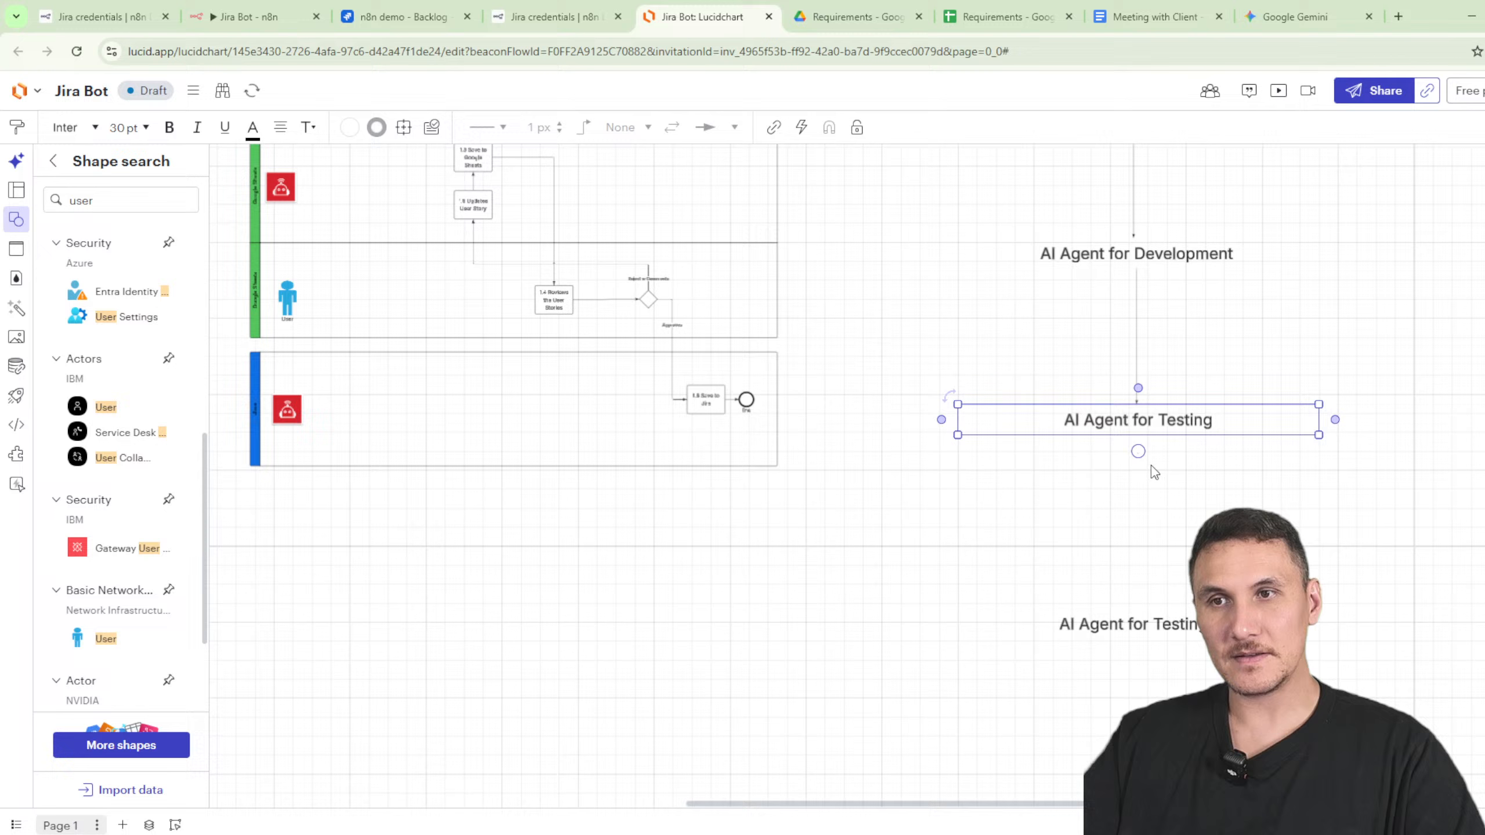
pyautogui.doubleClick(1133, 622)
pyautogui.write('Hum')
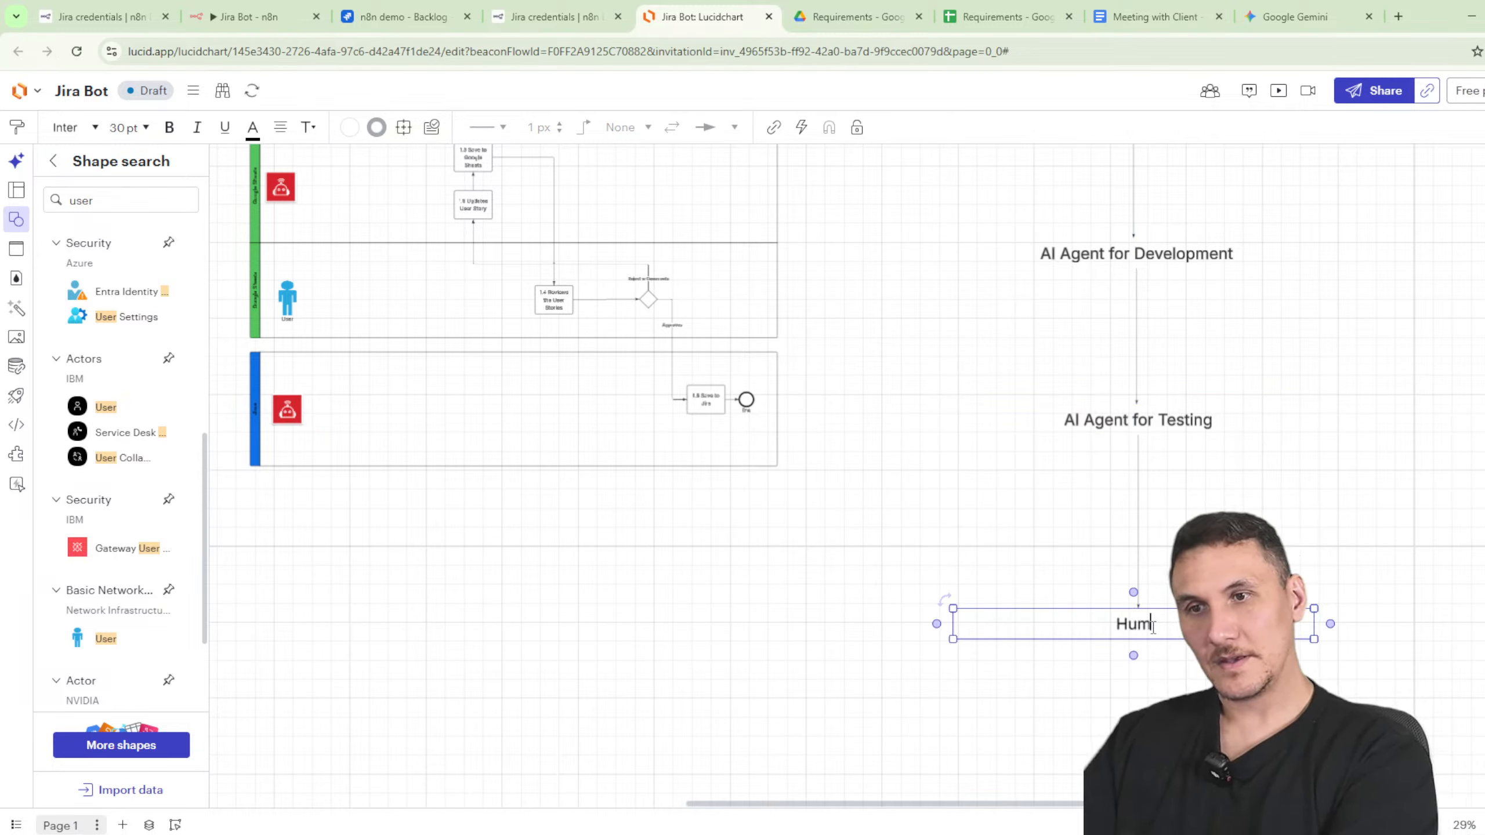
pyautogui.write('an i')
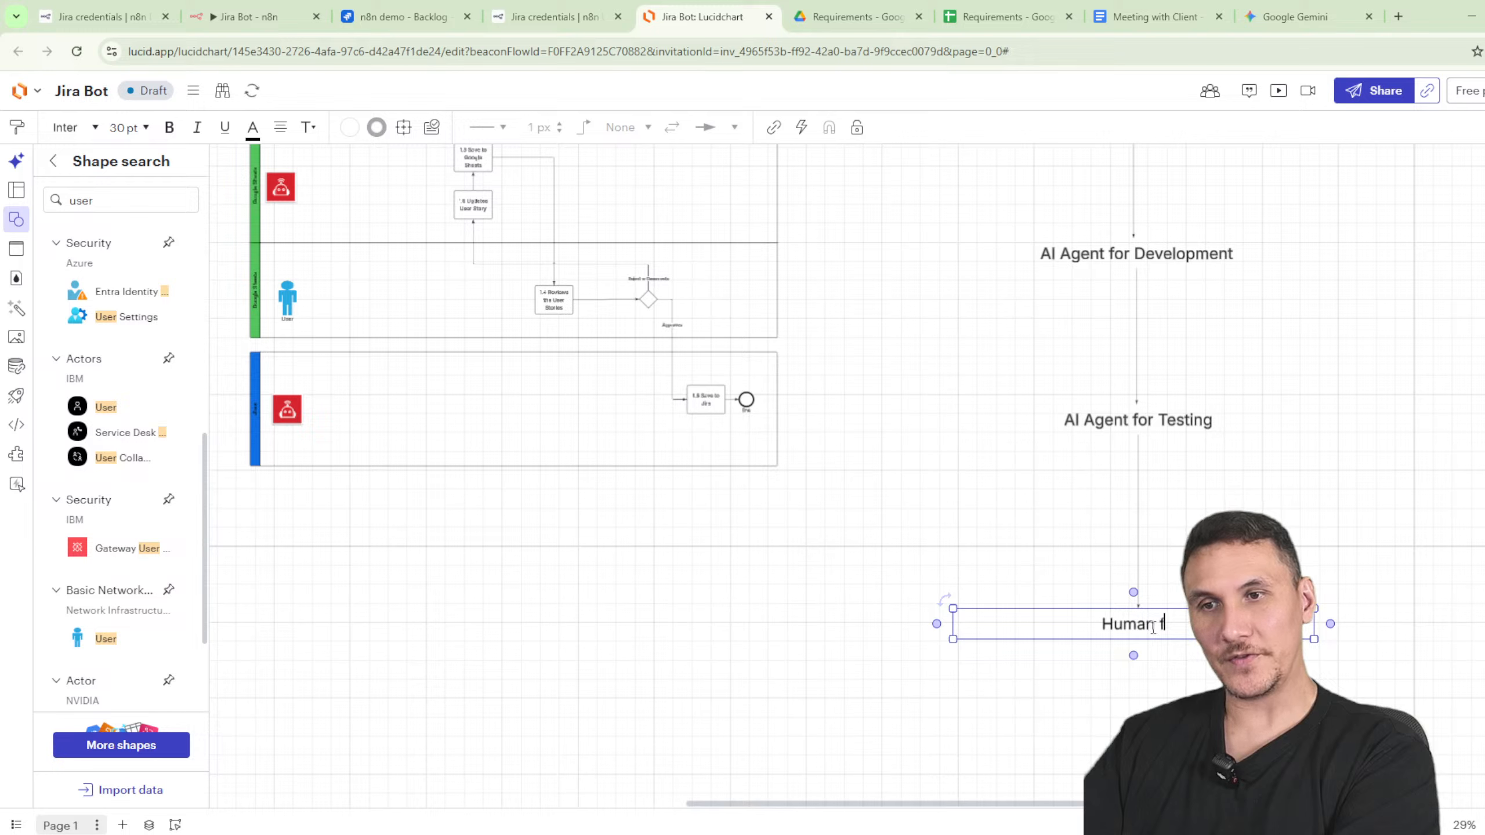
pyautogui.write('or Final Review')
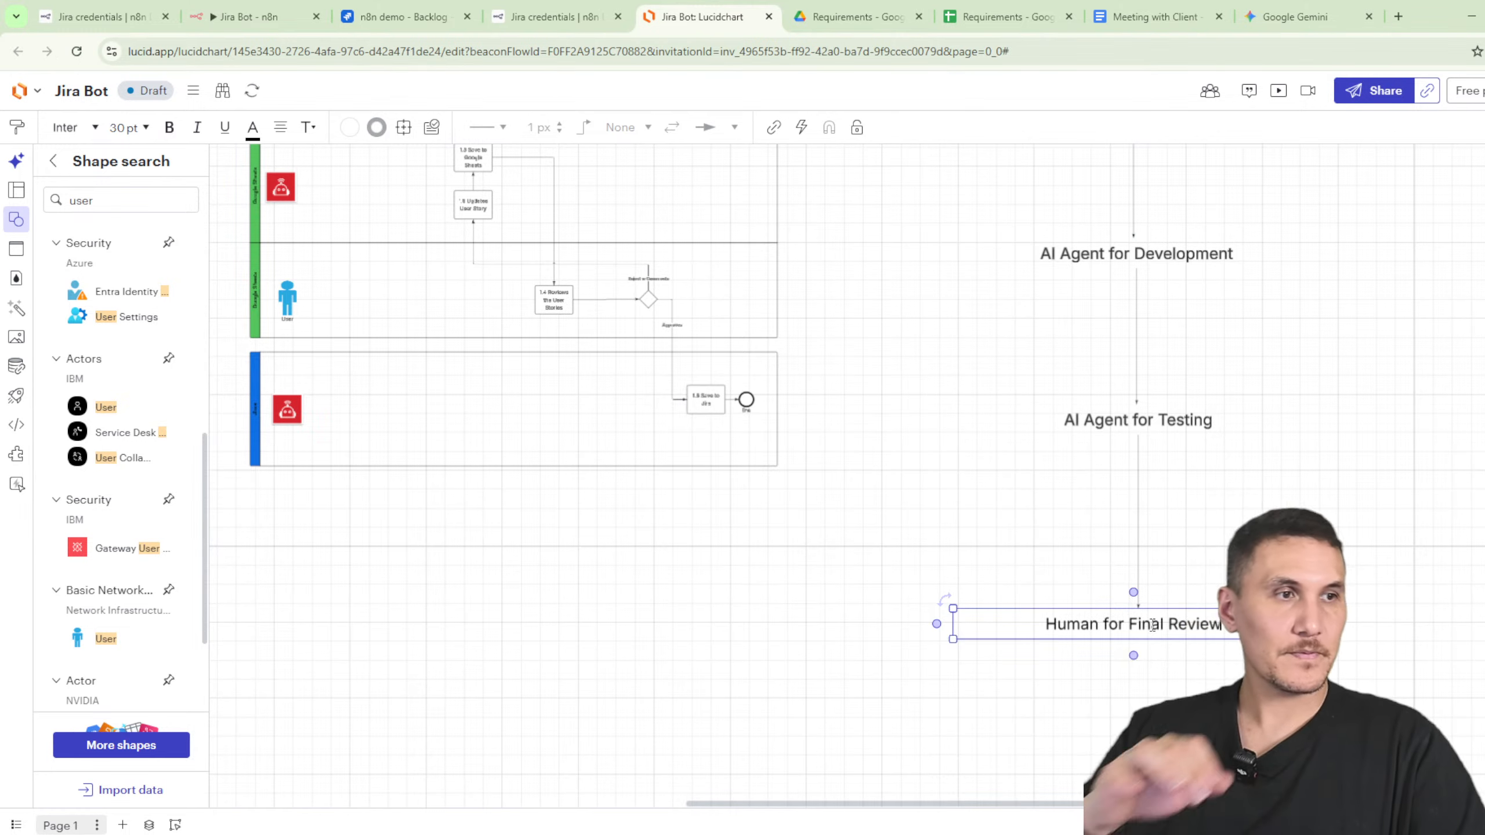
pyautogui.click(1256, 461)
pyautogui.moveTo(1146, 630); pyautogui.dragTo(1141, 592)
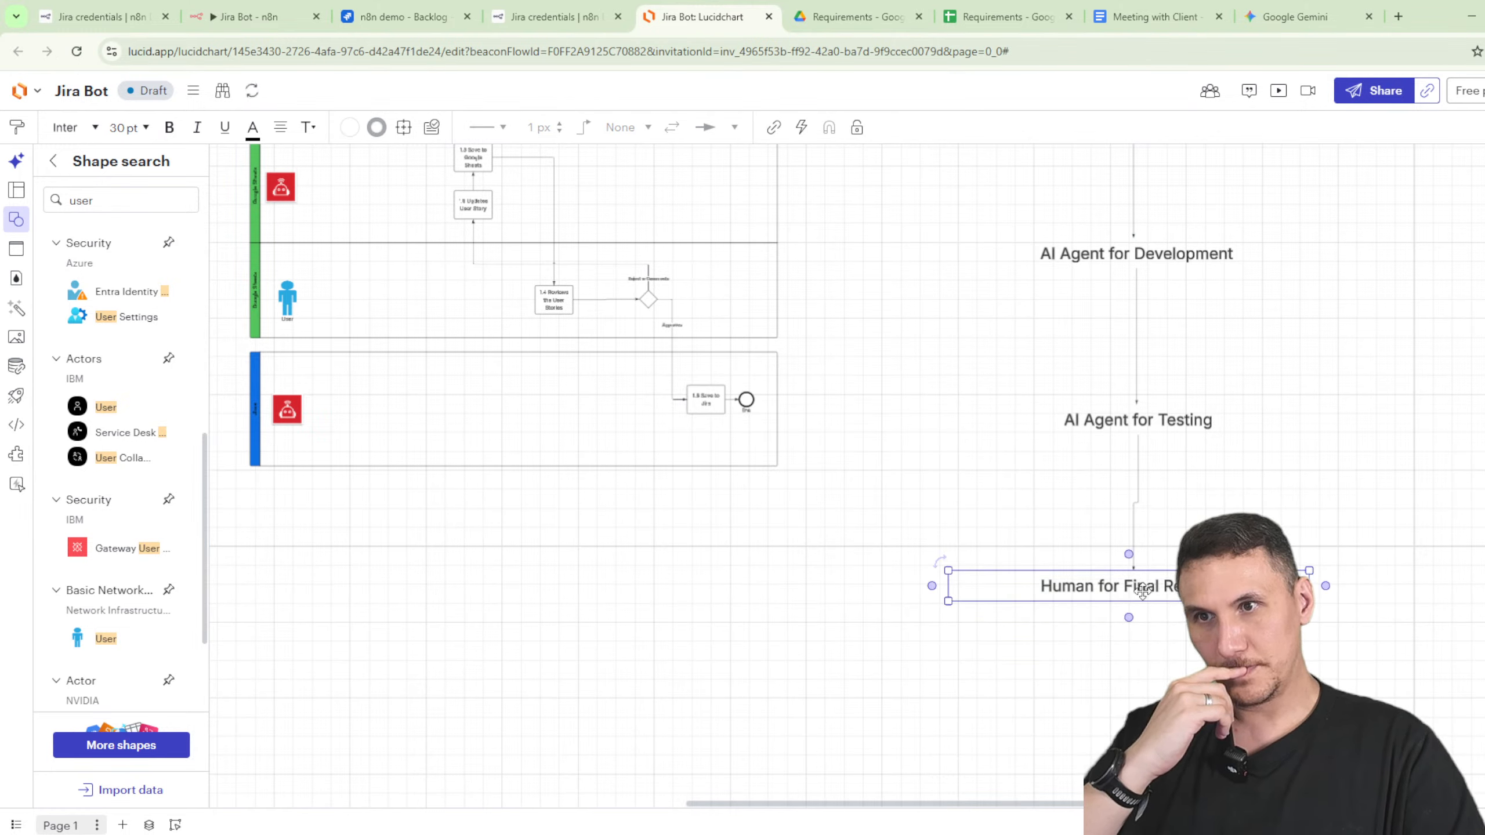
# - Move Development, Testing and Human for Final Review up to space the stage column evenly
pyautogui.scroll(3, 1320, 547)
pyautogui.scroll(-6, 959, 416)
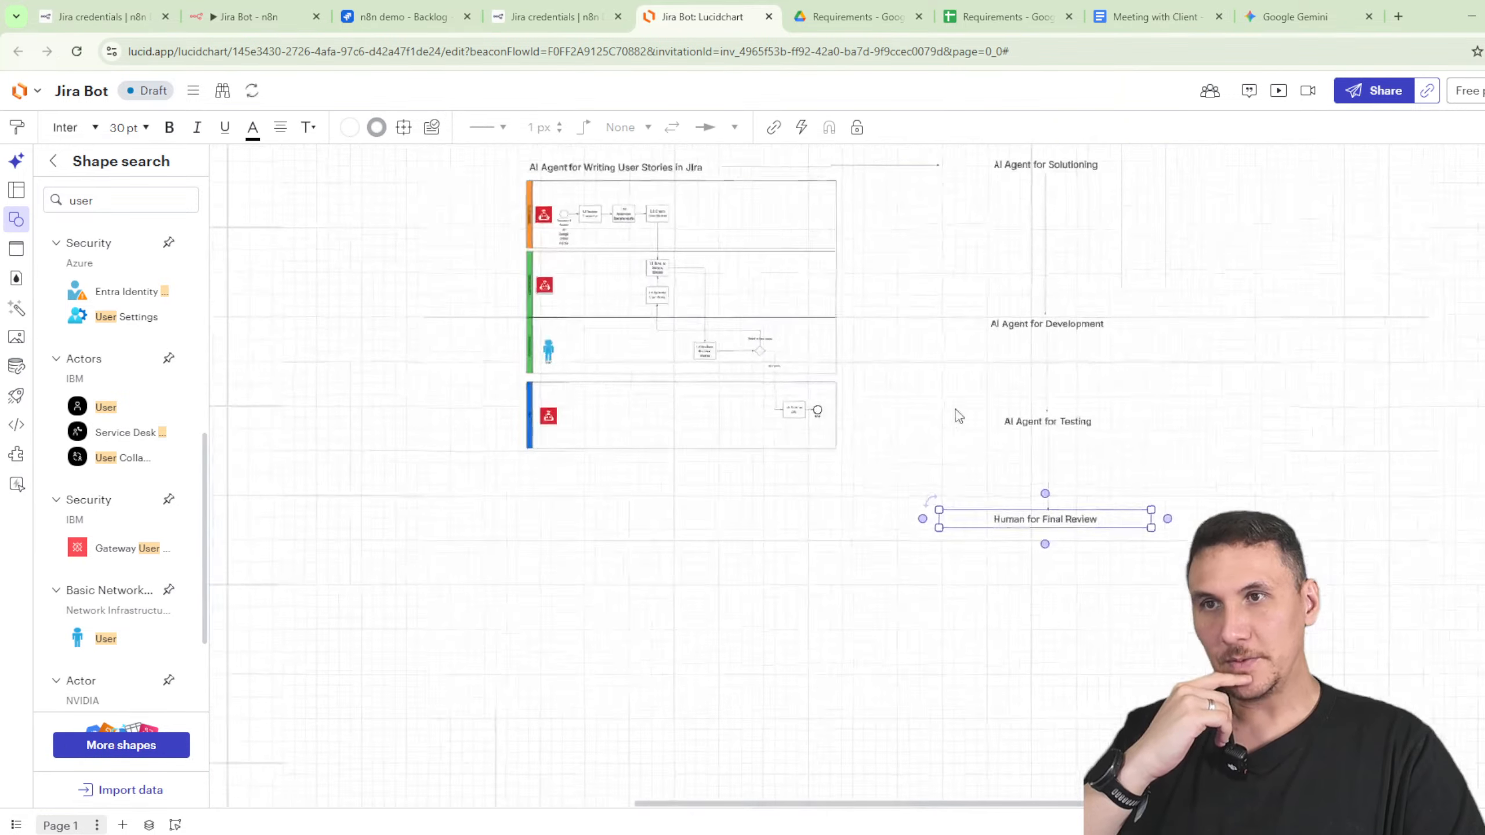
pyautogui.scroll(2, 959, 416)
pyautogui.moveTo(1021, 437); pyautogui.dragTo(1017, 375)
pyautogui.moveTo(1022, 525); pyautogui.dragTo(1028, 470)
pyautogui.hotkey('ctrl', 'z')
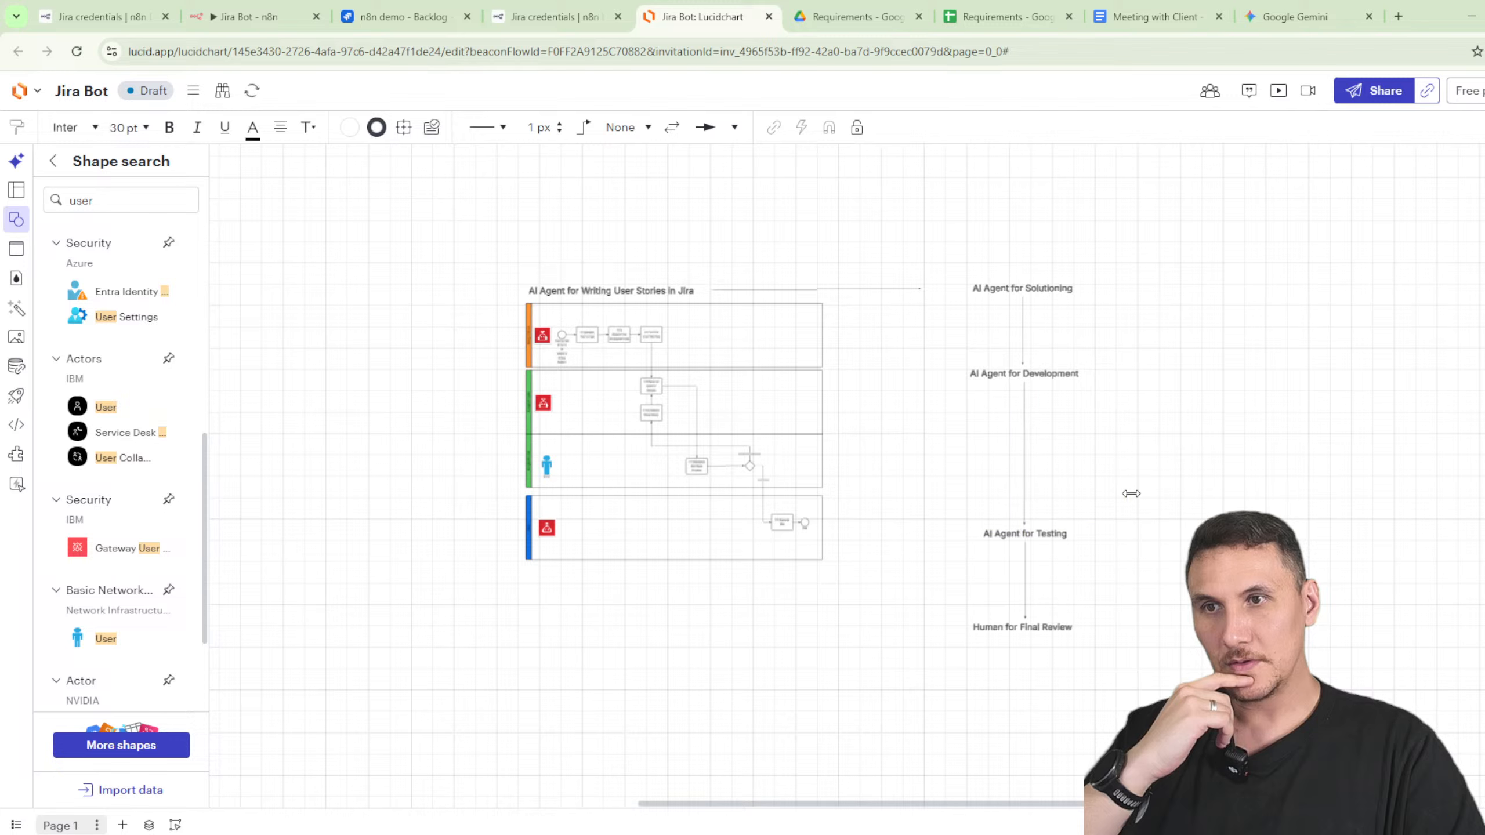
pyautogui.moveTo(1043, 540); pyautogui.dragTo(1043, 498)
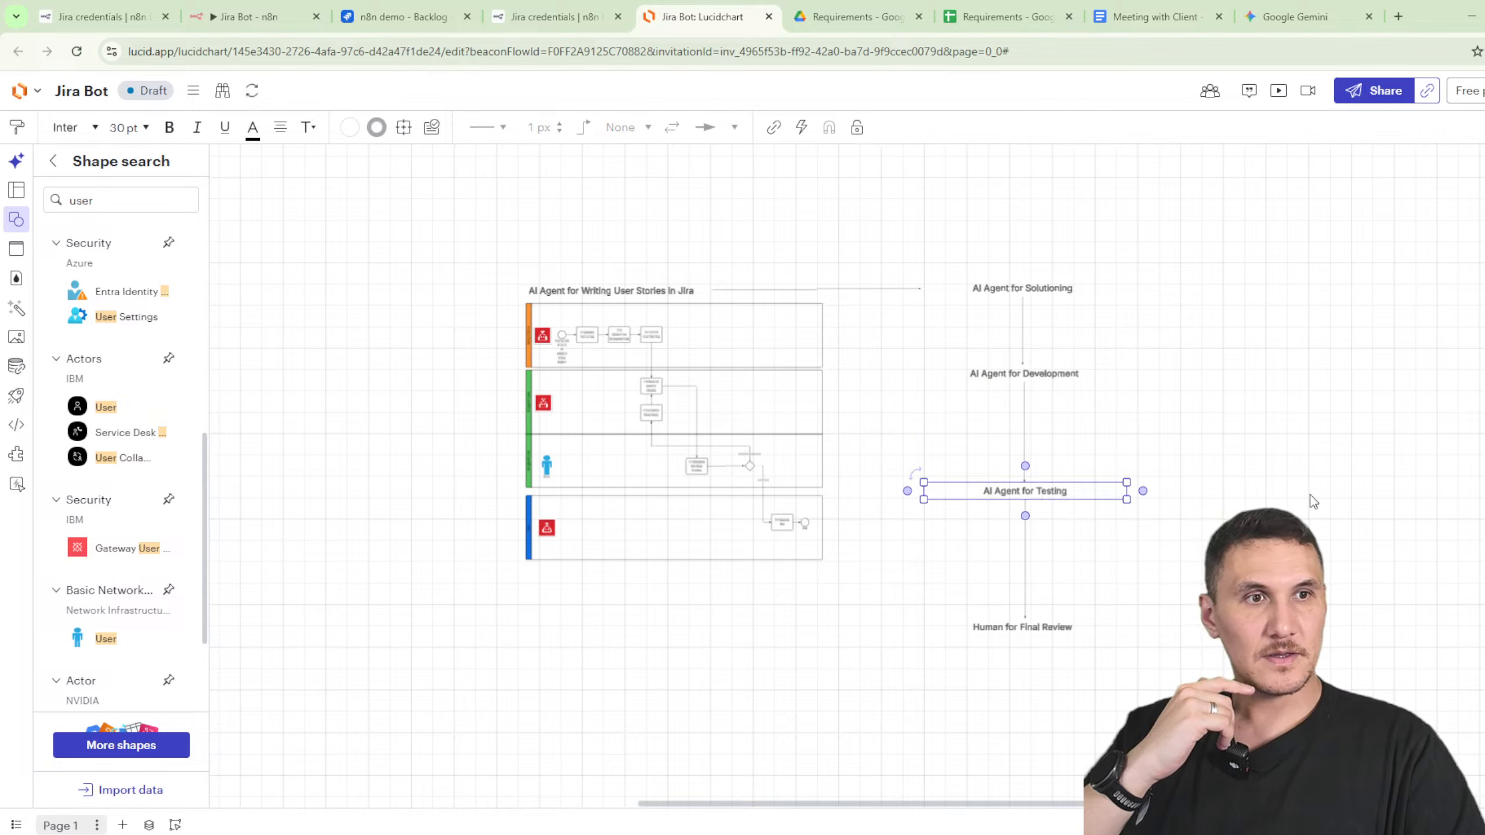
pyautogui.moveTo(1047, 628); pyautogui.dragTo(1037, 571)
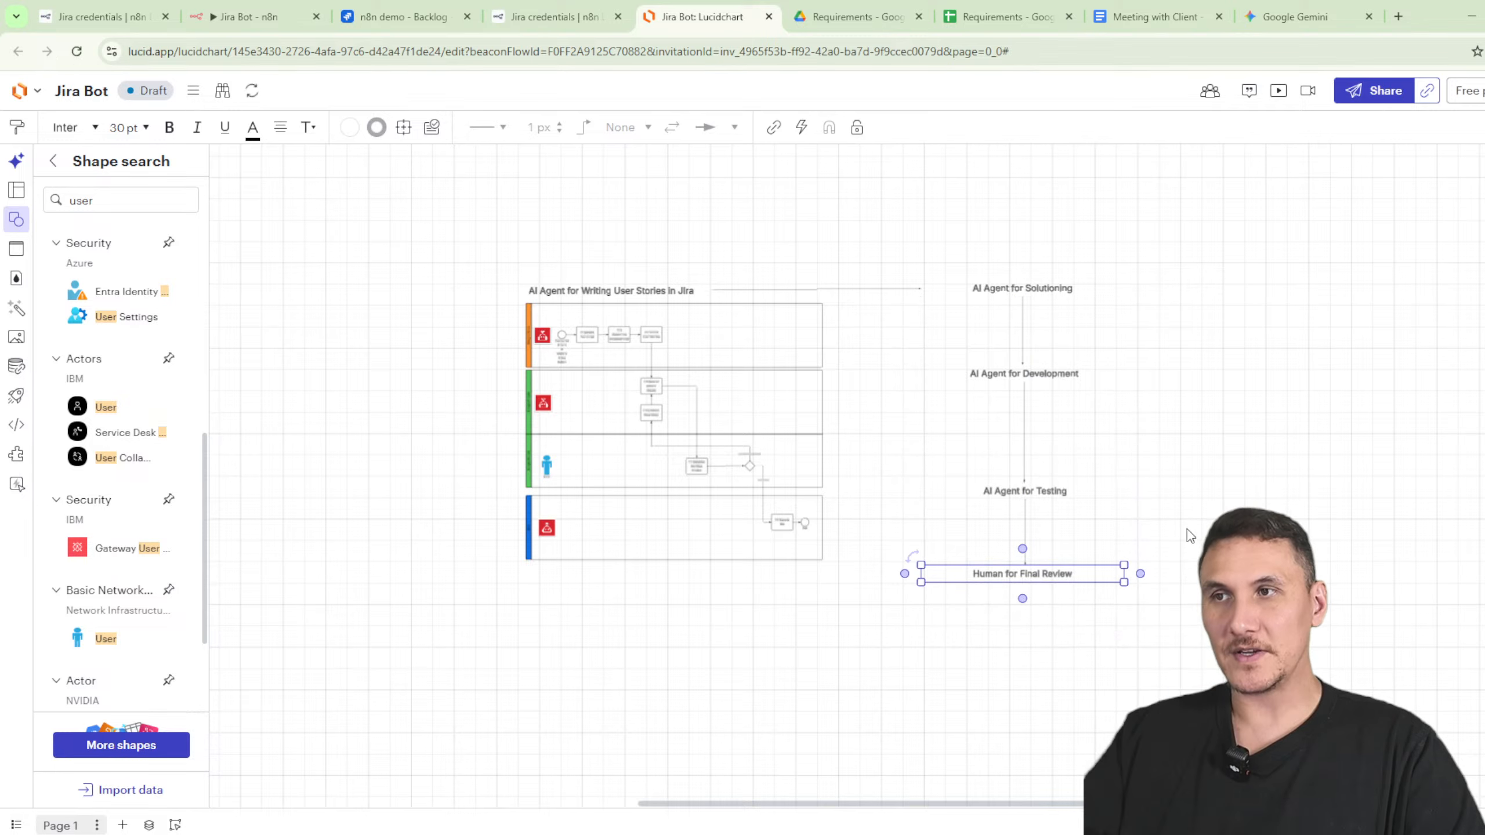
pyautogui.click(1187, 533)
pyautogui.click(1011, 280)
# - Paste a Solutioning label copy left of the Jira diagram and rename it 'AI Agent run discovery session?'
pyautogui.moveTo(472, 451); pyautogui.dragTo(872, 436)
pyautogui.hotkey('ctrl', 'v')
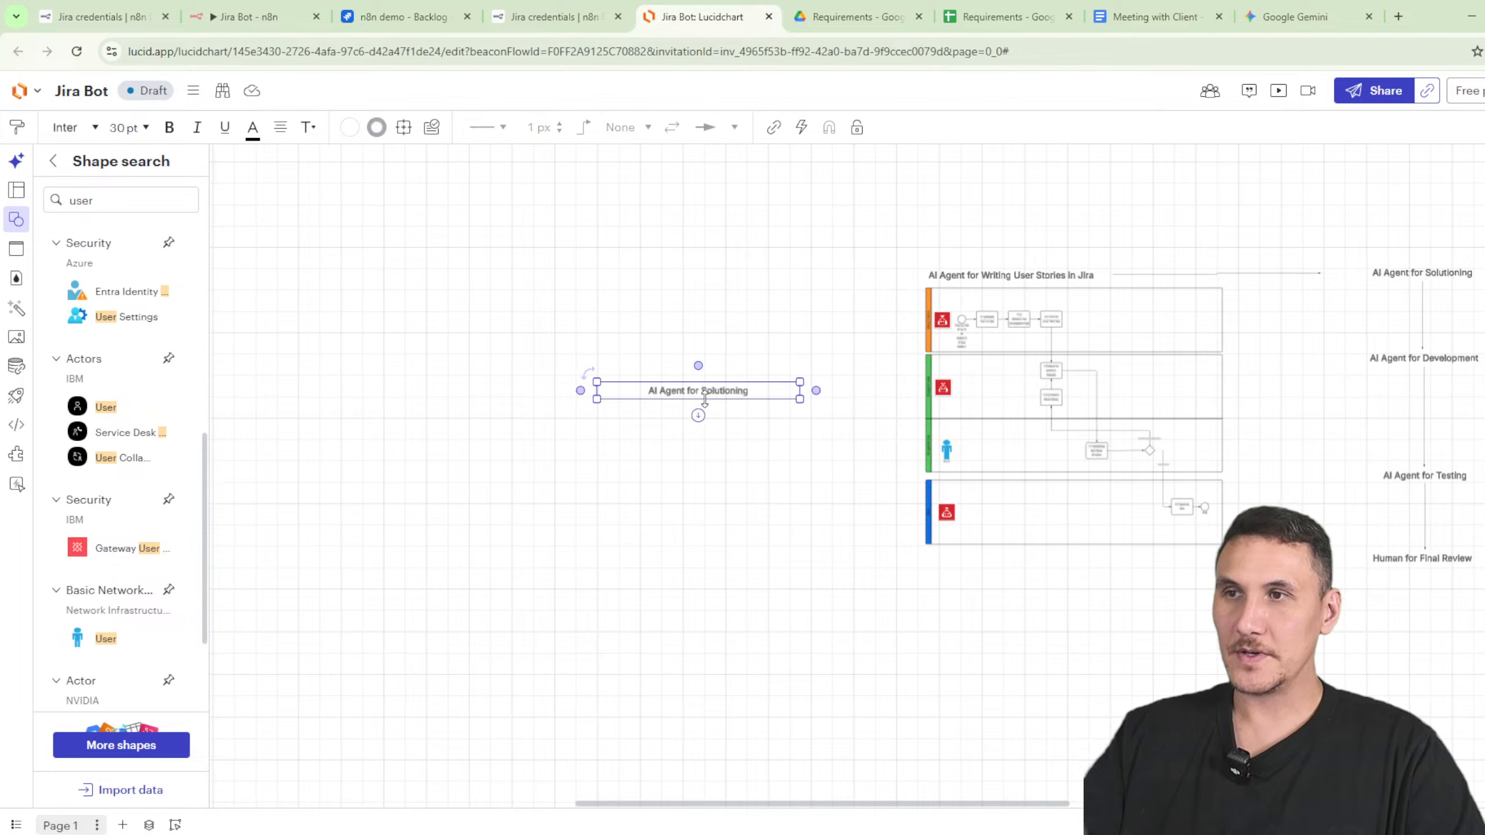
pyautogui.moveTo(699, 392); pyautogui.dragTo(709, 280)
pyautogui.doubleClick(709, 279)
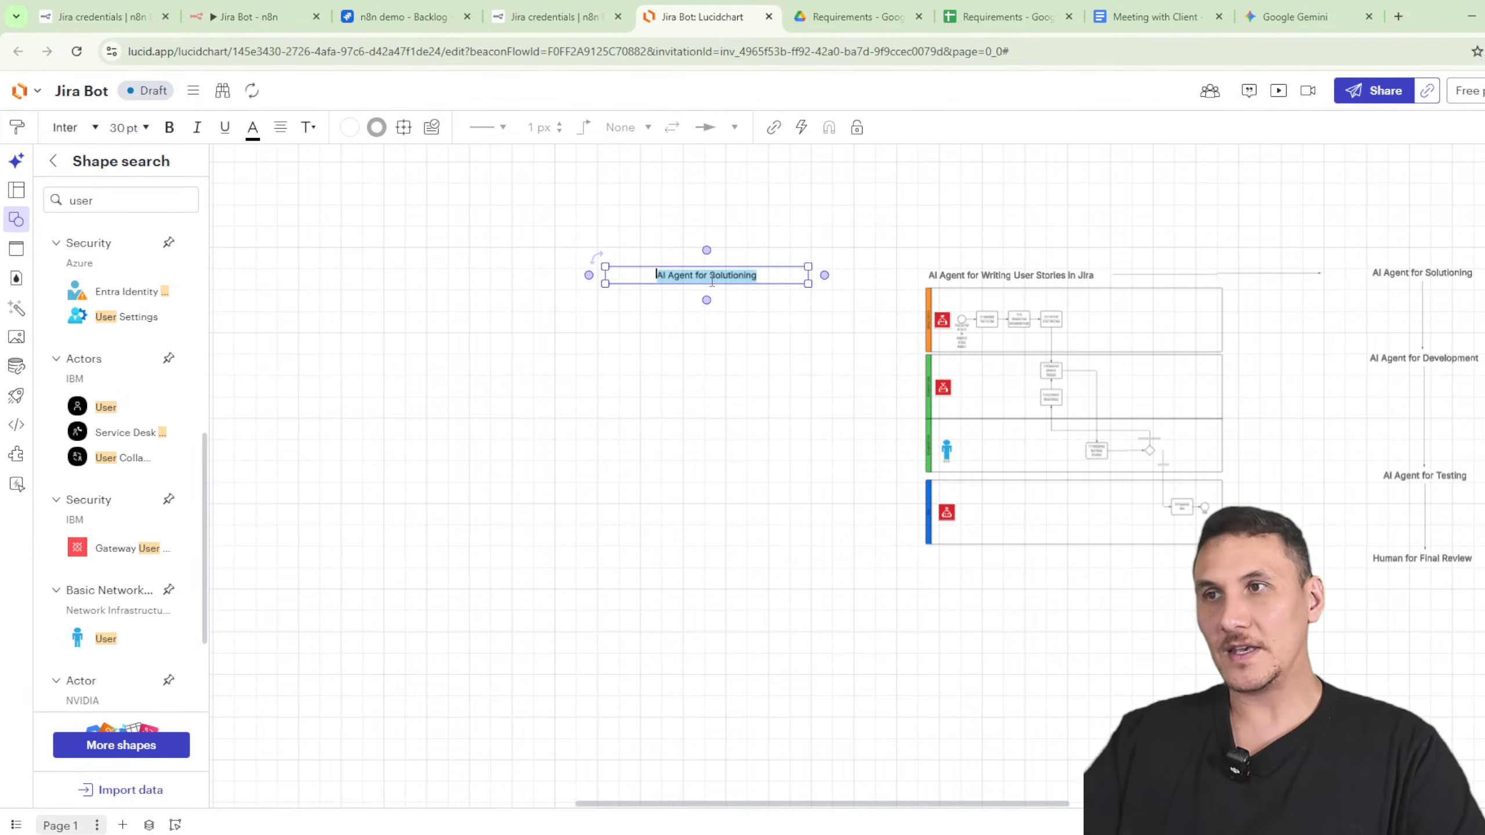
pyautogui.write('Ai Agent run discovery s')
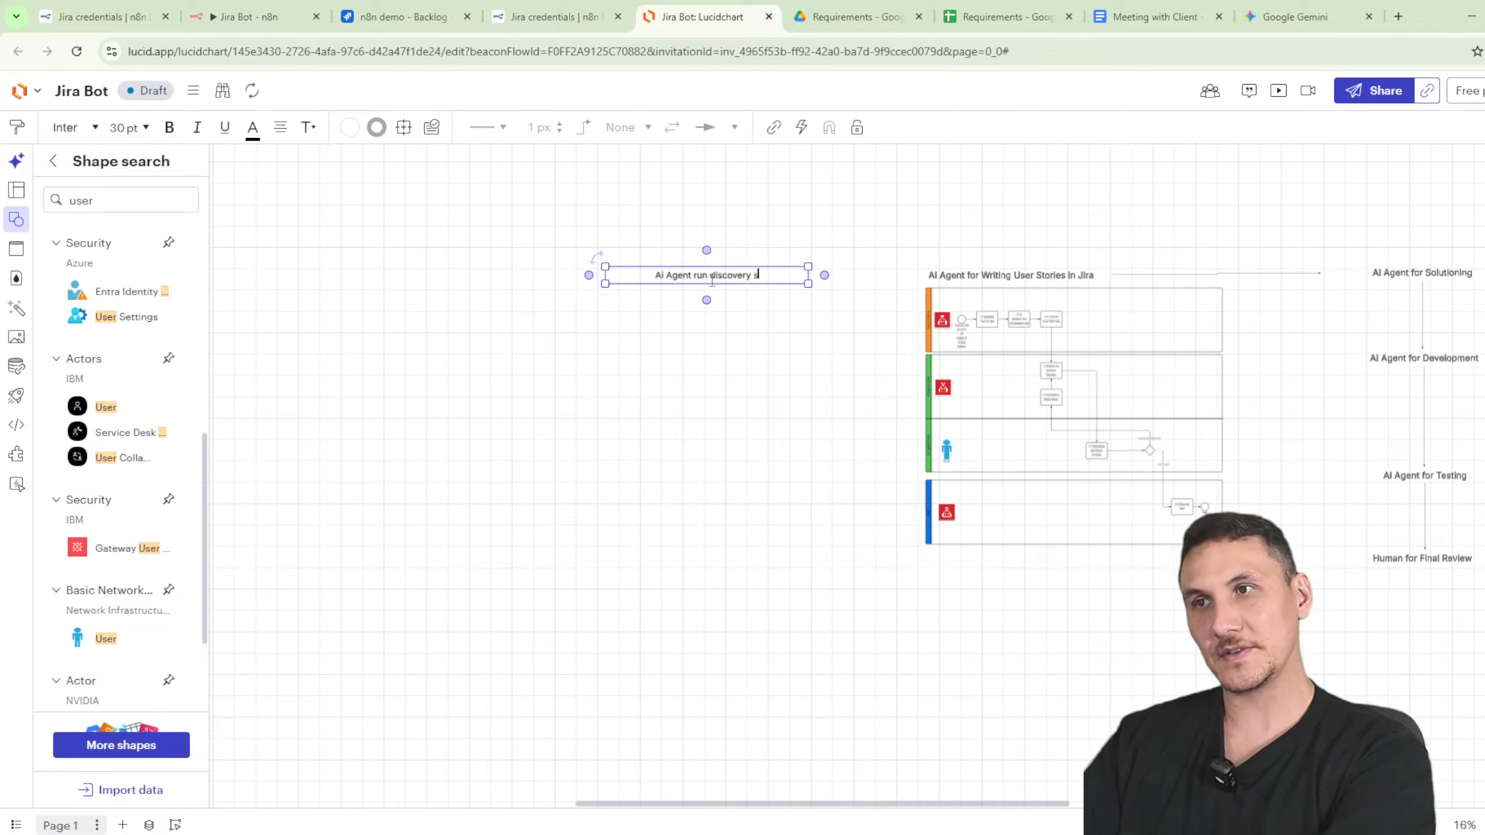
pyautogui.click(738, 296)
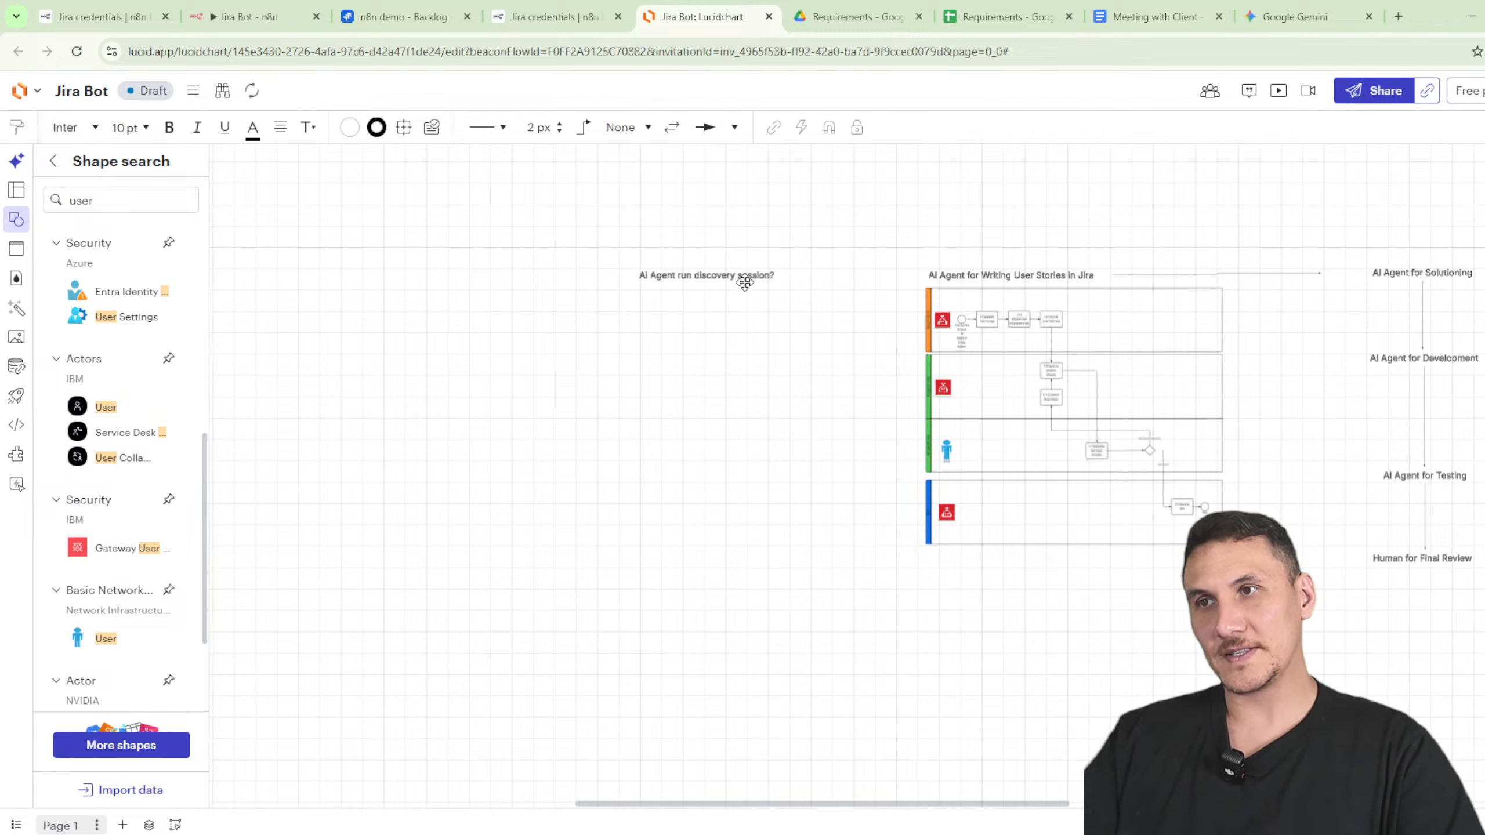
# - Duplicate the discovery session label below it as a 'Human' label
pyautogui.click(743, 280)
pyautogui.hotkey('ctrl', 'c')
pyautogui.hotkey('ctrl', 'v')
pyautogui.moveTo(727, 309); pyautogui.dragTo(709, 335)
pyautogui.doubleClick(709, 334)
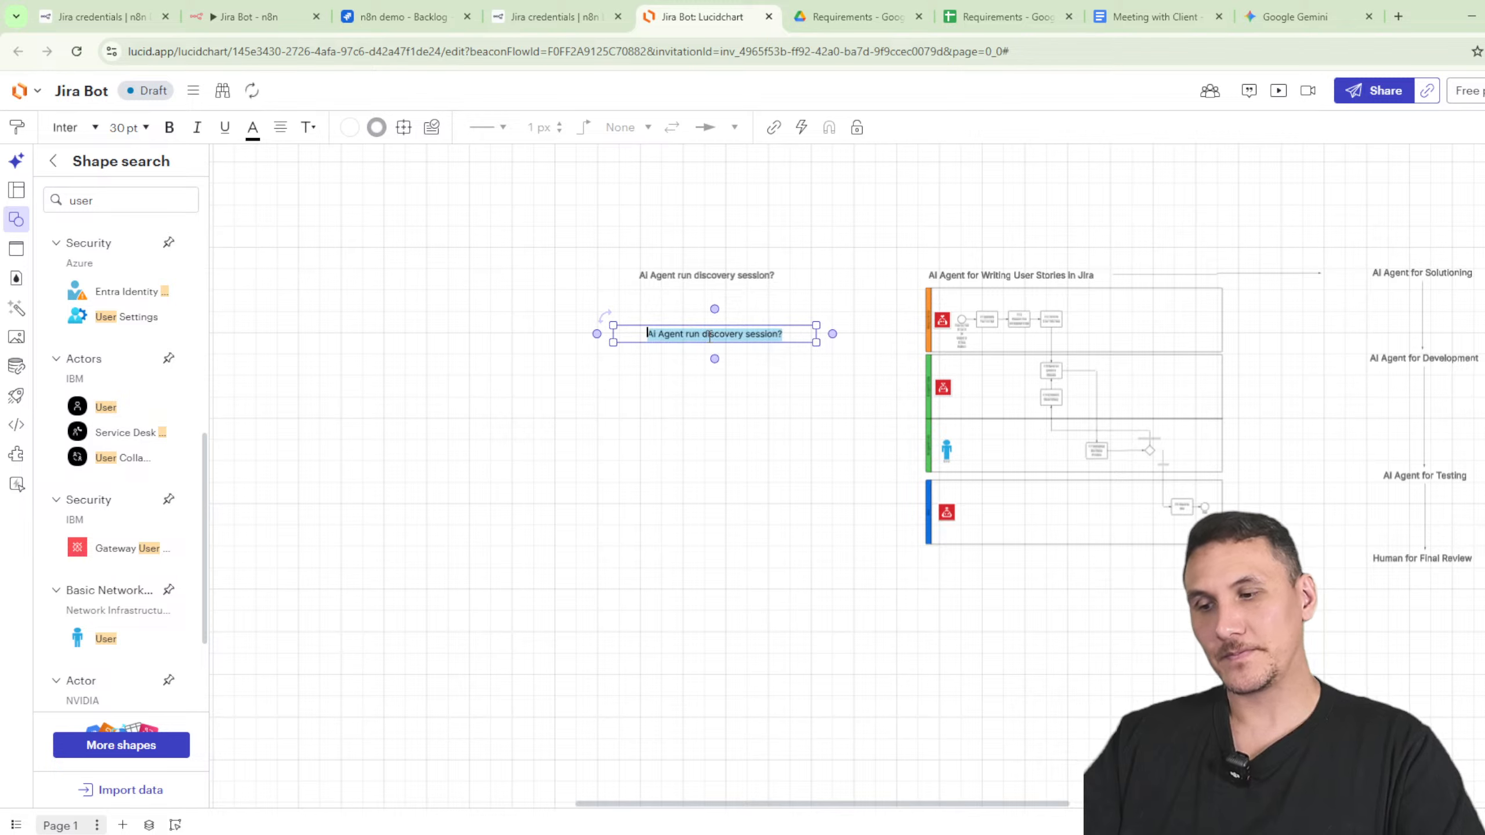
pyautogui.write('Human')
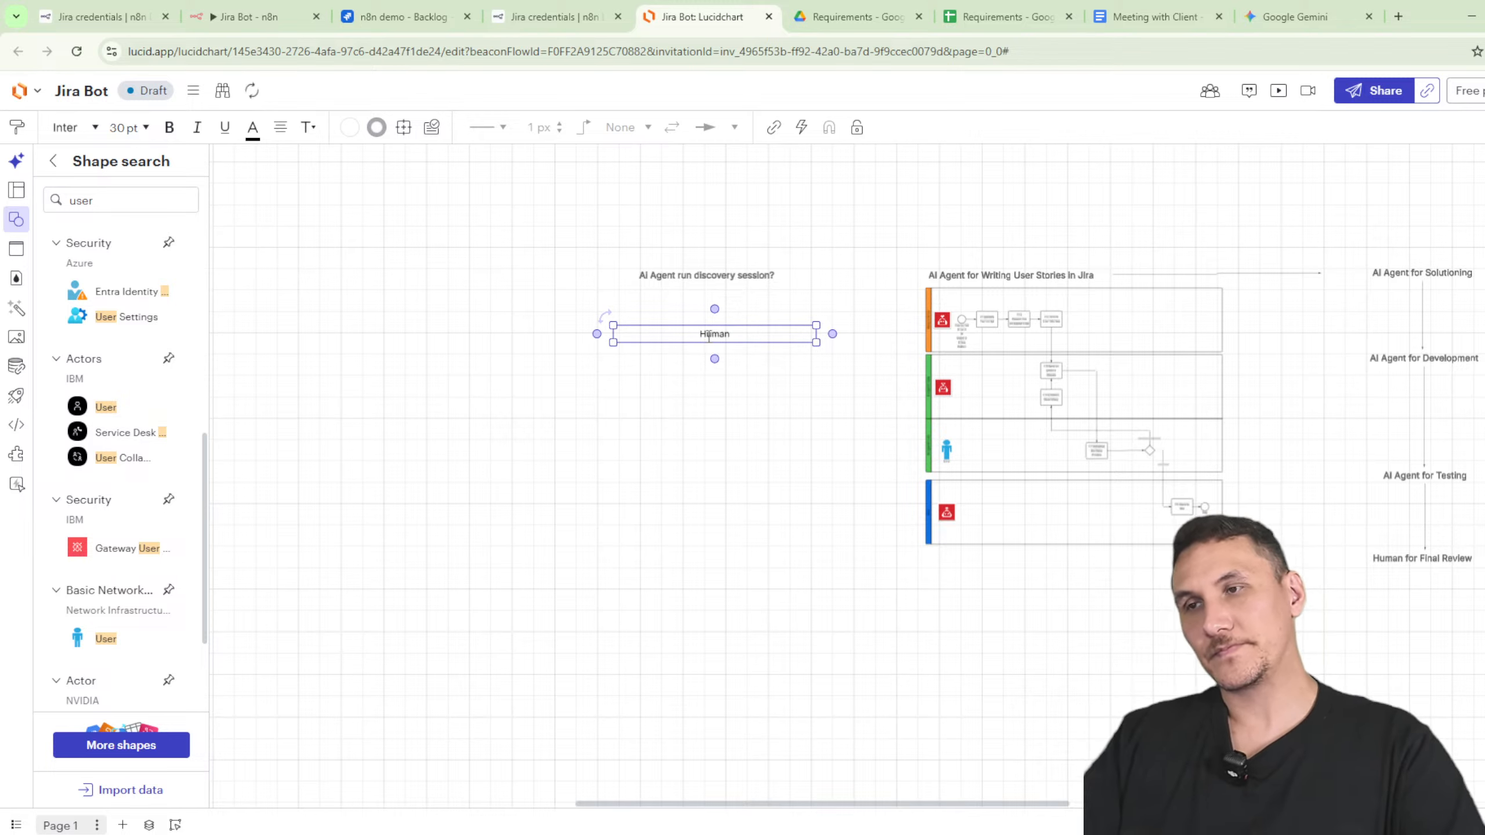
pyautogui.click(736, 367)
pyautogui.moveTo(724, 333); pyautogui.dragTo(710, 418)
pyautogui.click(706, 292)
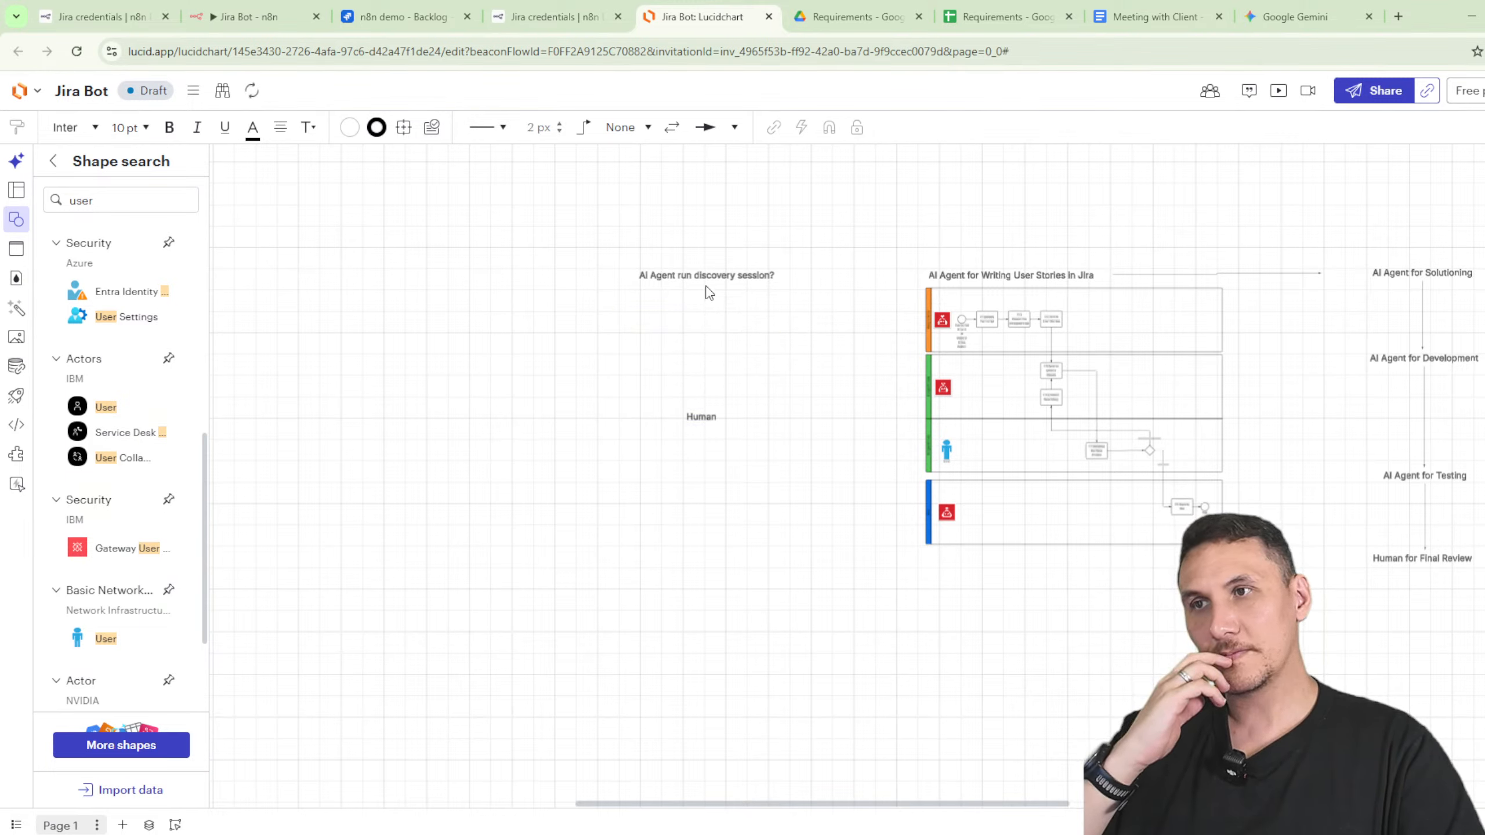
# - Connect the discovery session label to Human with a start arrowhead, and to the user-stories diagram
pyautogui.moveTo(707, 292); pyautogui.dragTo(707, 407)
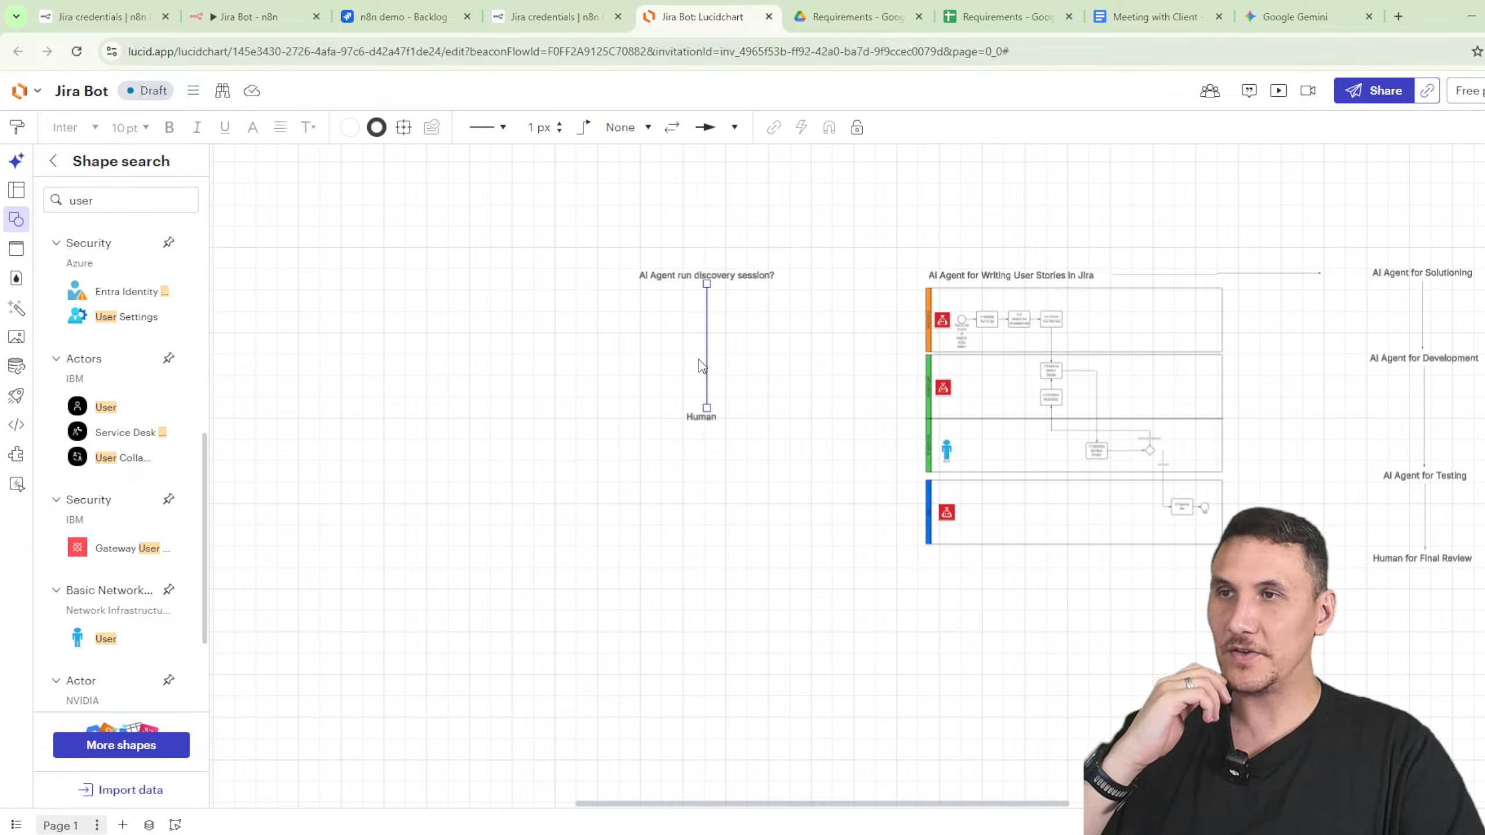
pyautogui.click(621, 137)
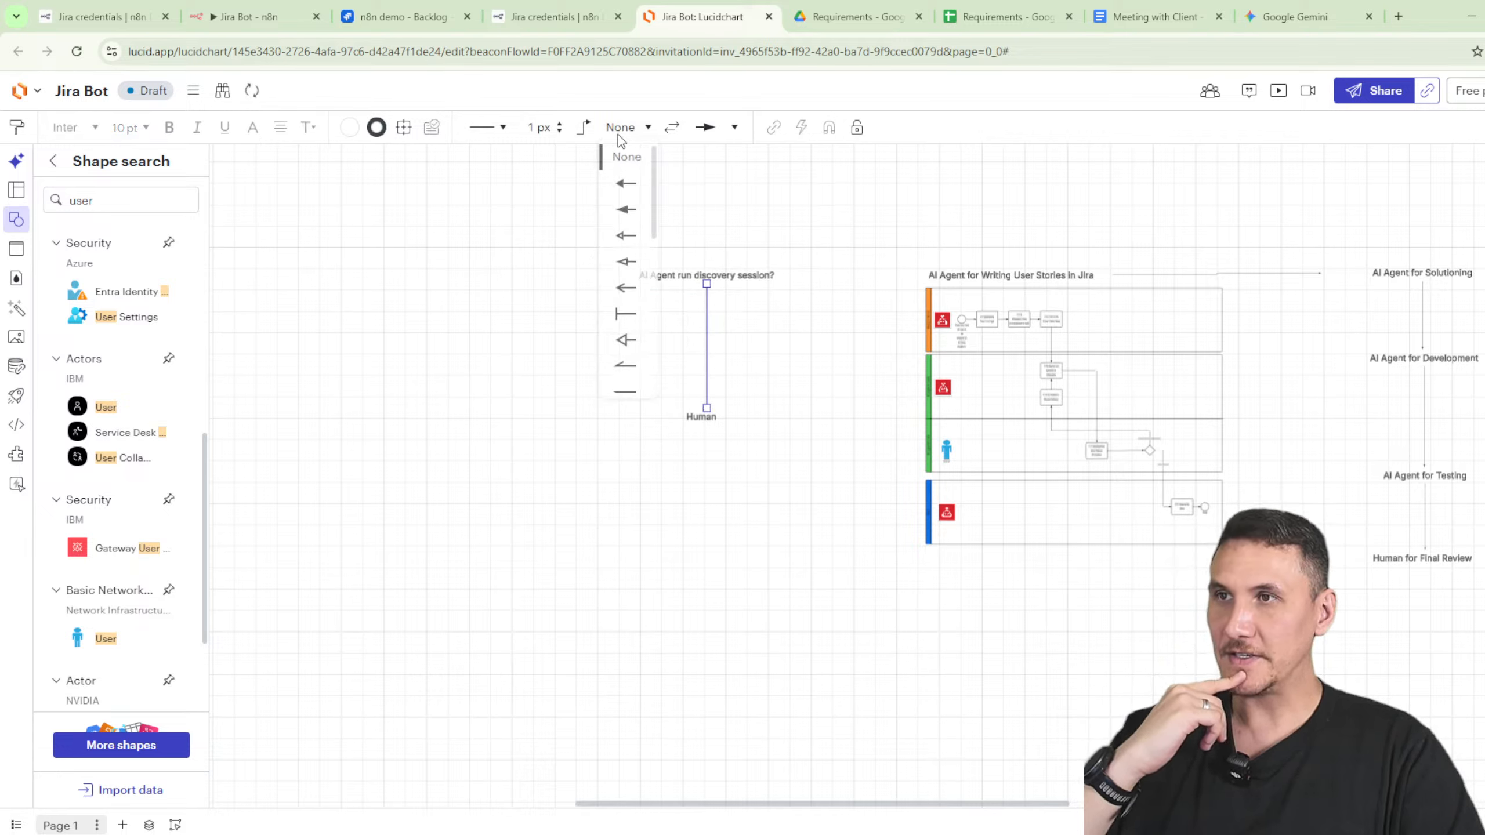
pyautogui.click(630, 184)
pyautogui.click(795, 364)
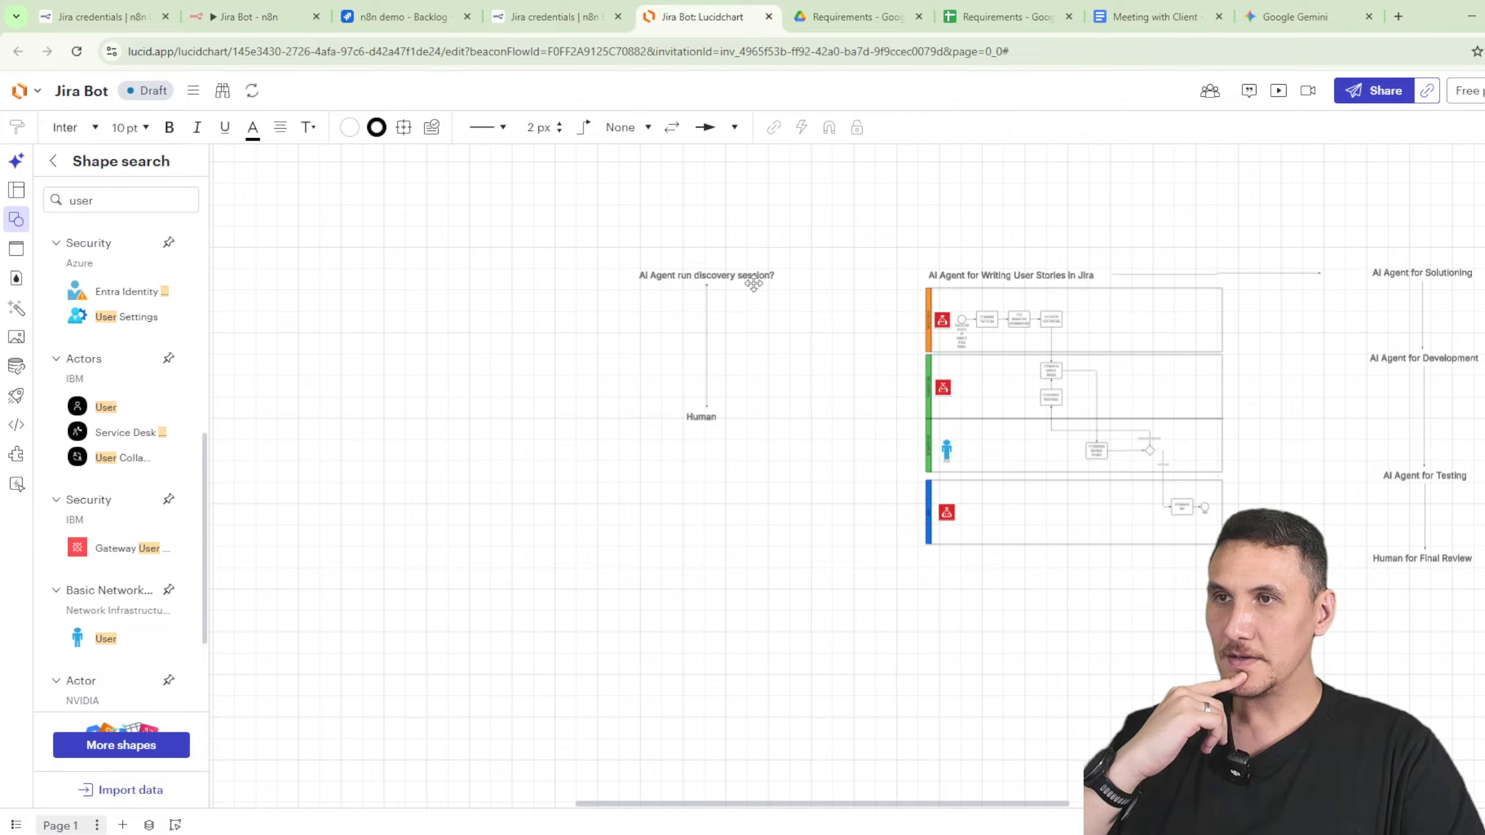
pyautogui.click(769, 275)
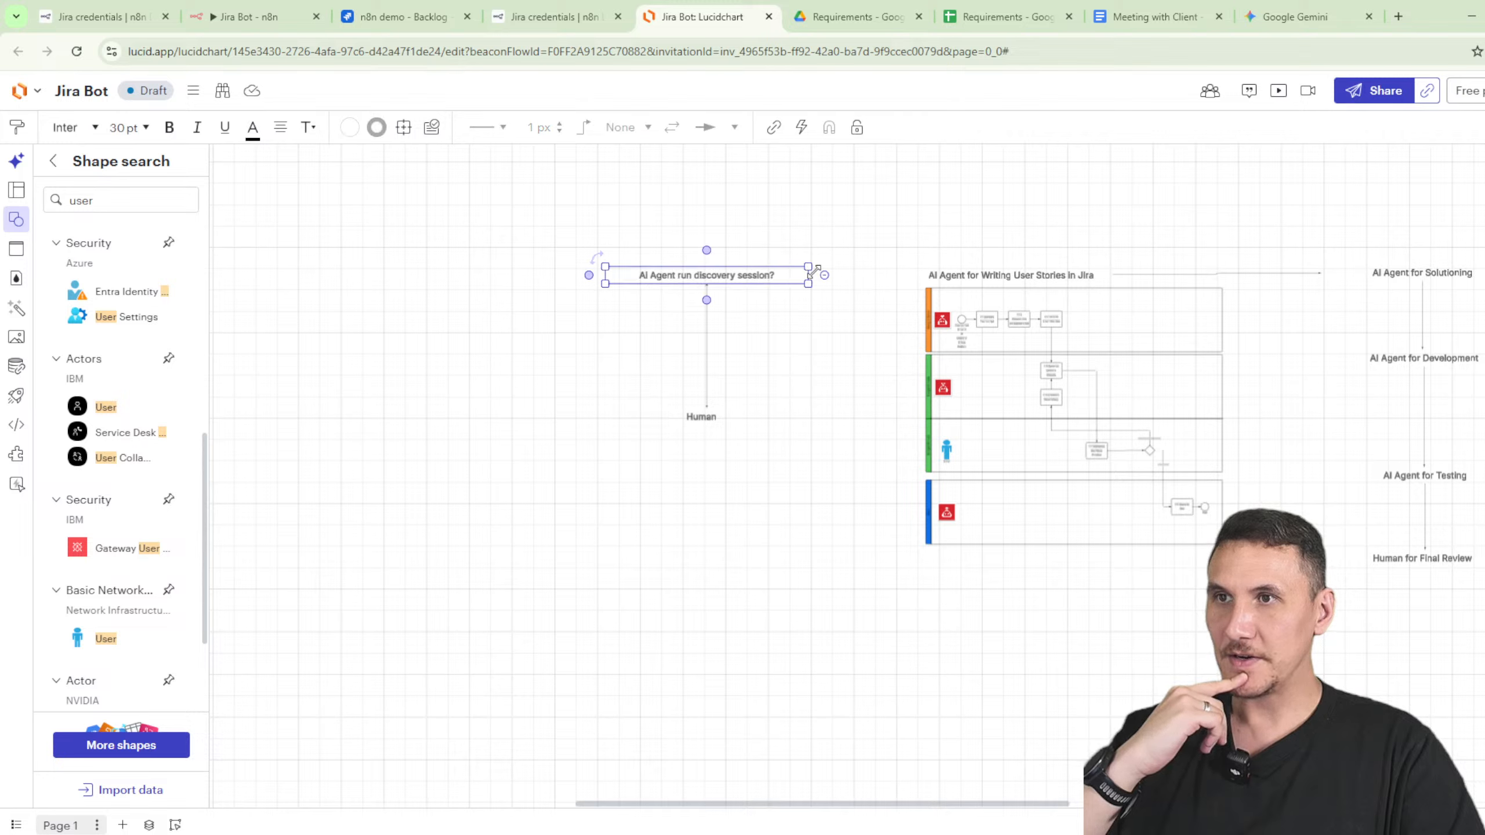
pyautogui.moveTo(810, 275); pyautogui.dragTo(910, 275)
pyautogui.click(1186, 595)
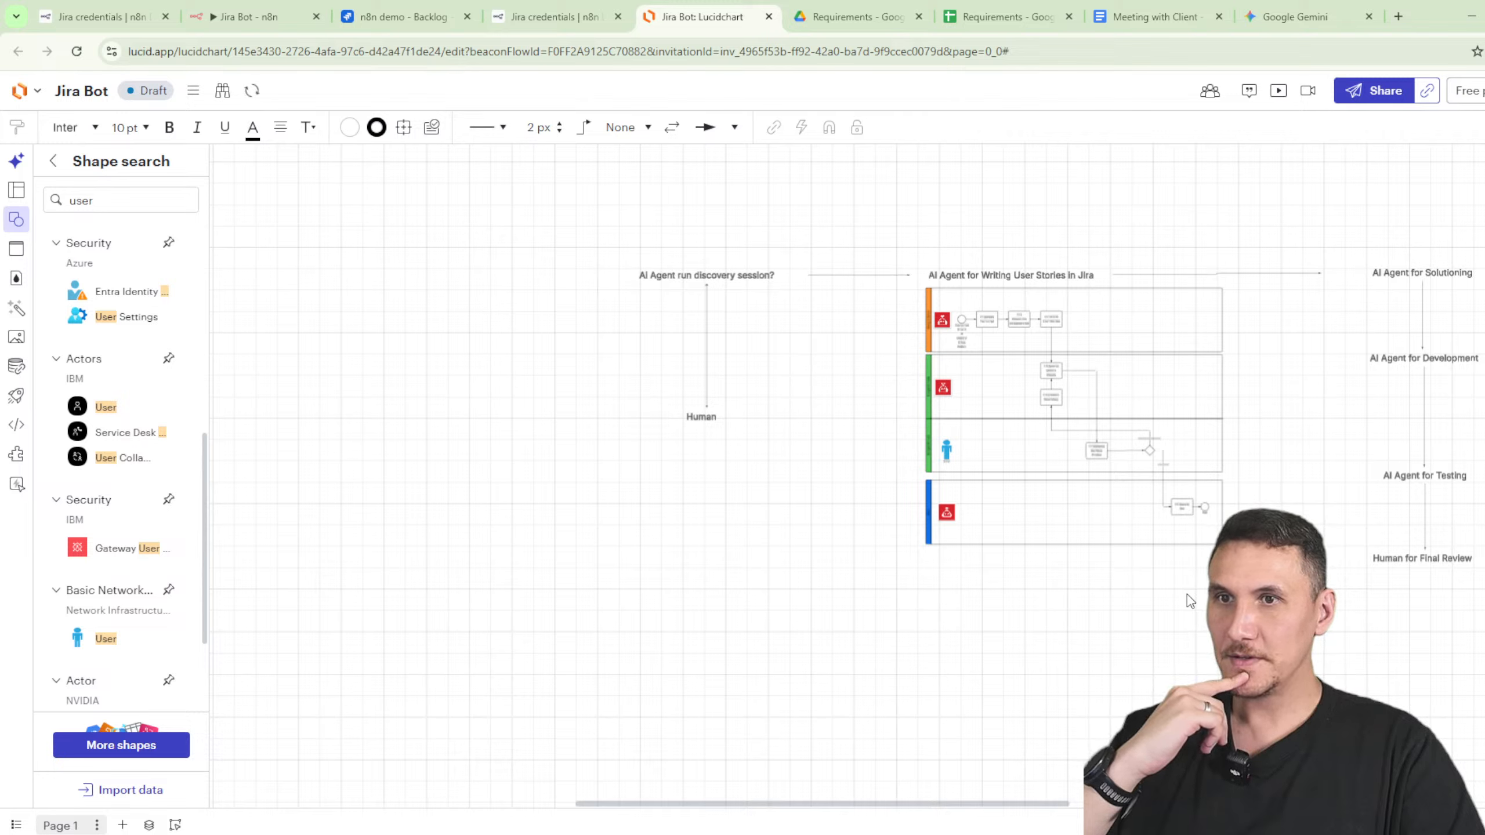
pyautogui.hscroll(3, 1141, 652)
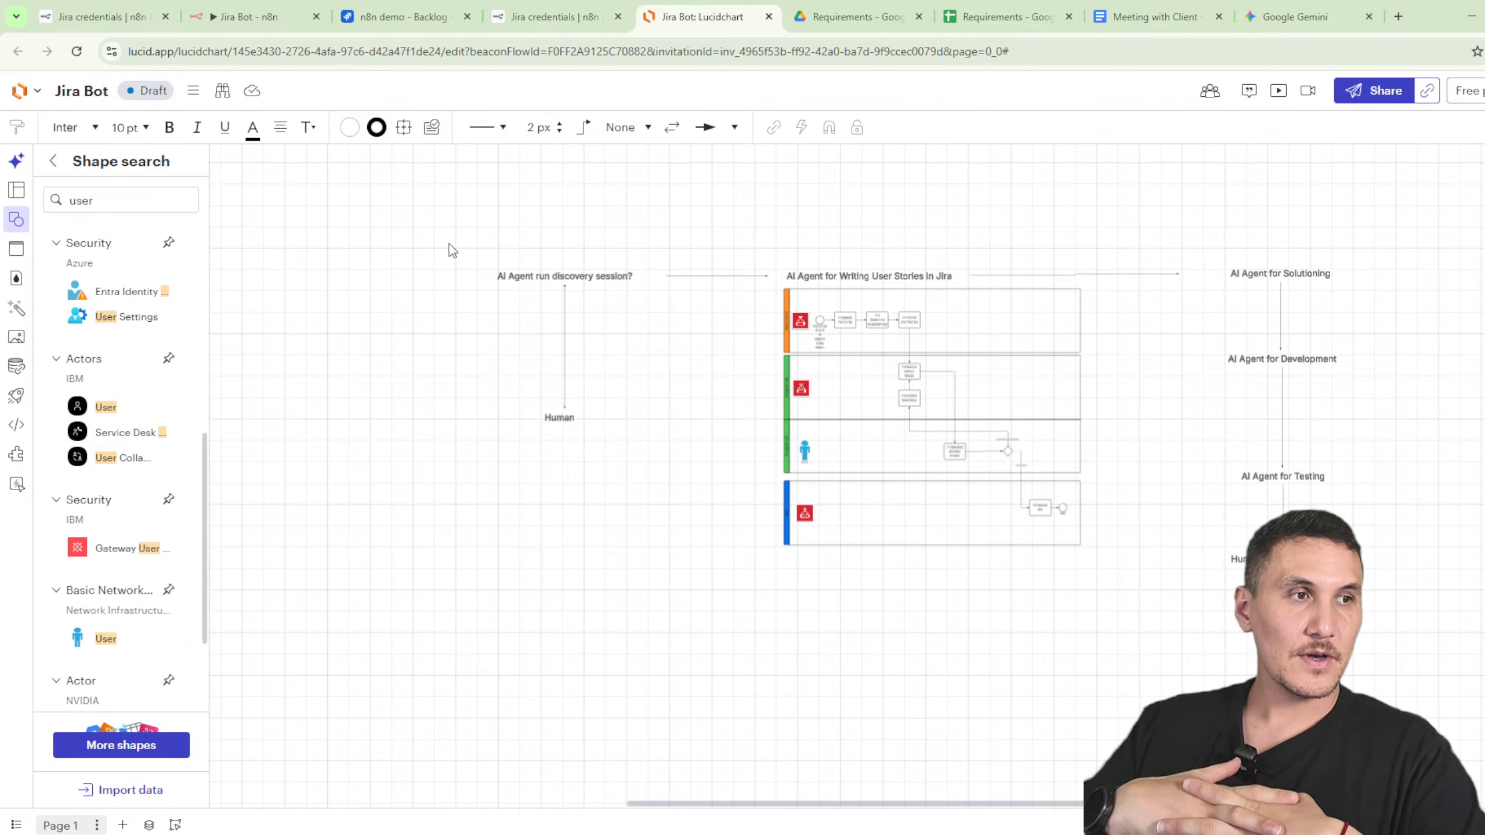
pyautogui.click(1029, 506)
pyautogui.scroll(2, 1029, 507)
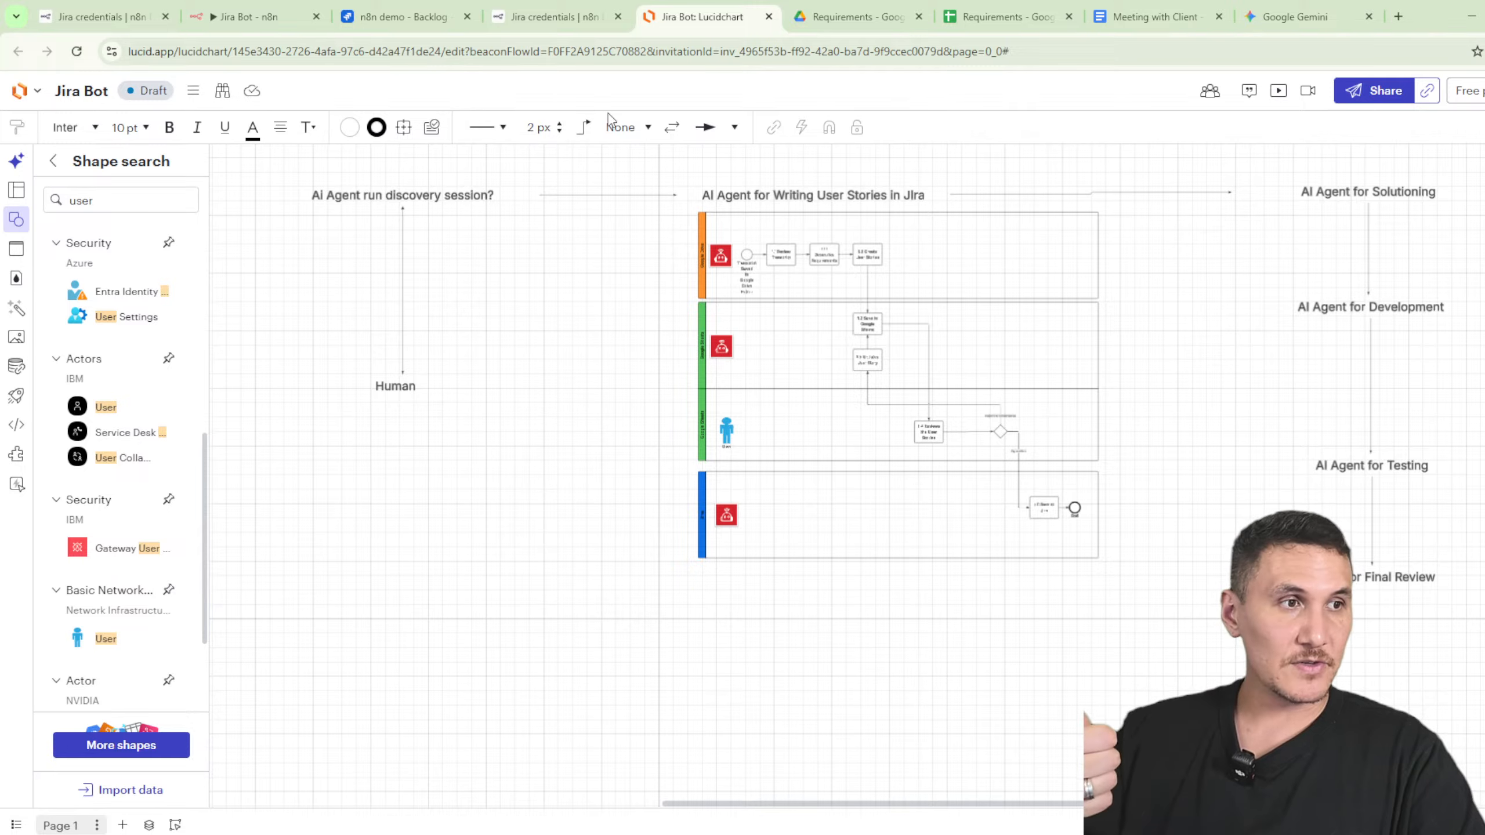
pyautogui.scroll(10, 860, 293)
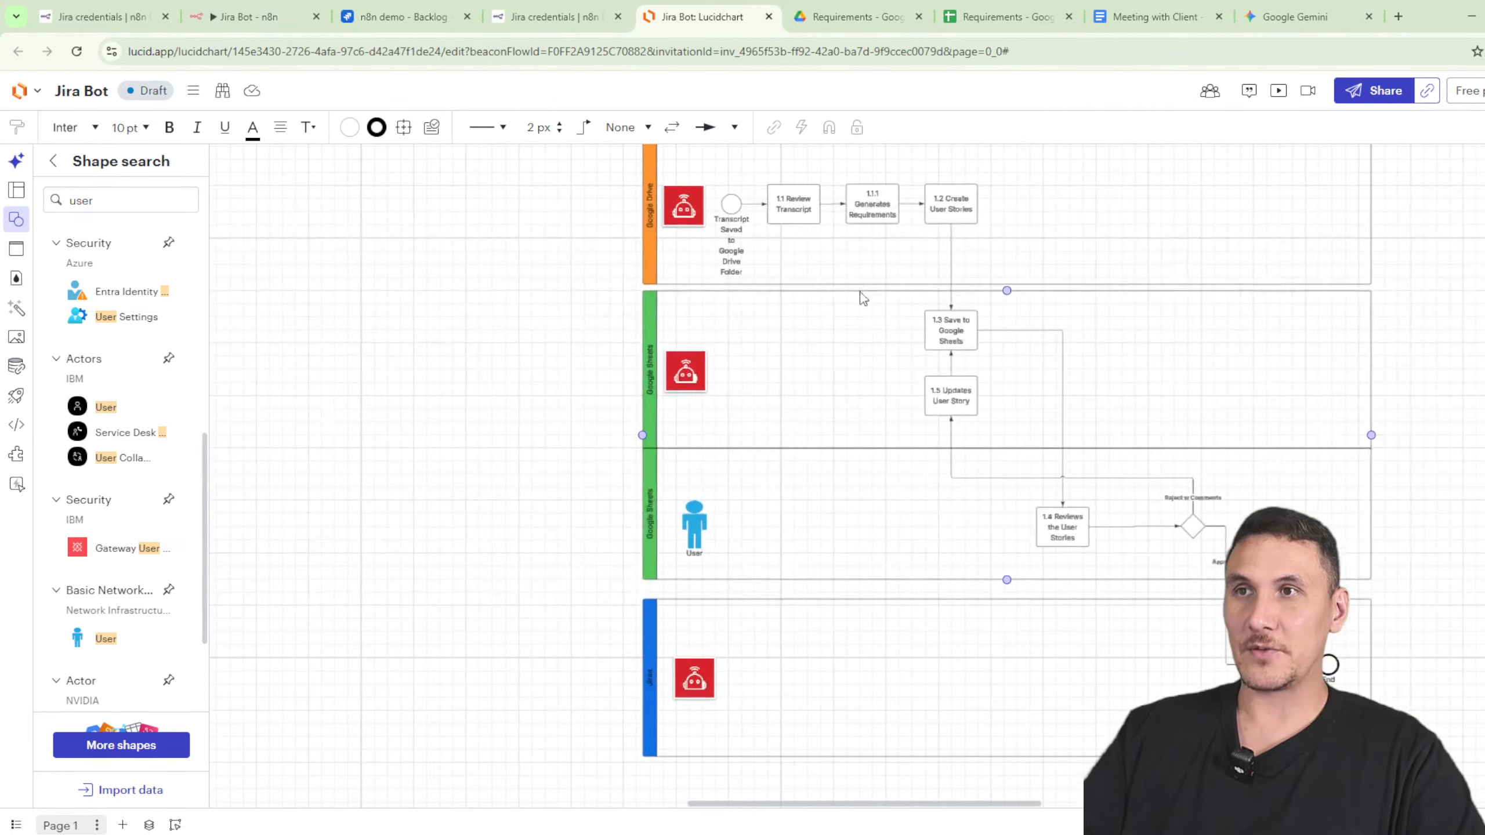
pyautogui.click(677, 432)
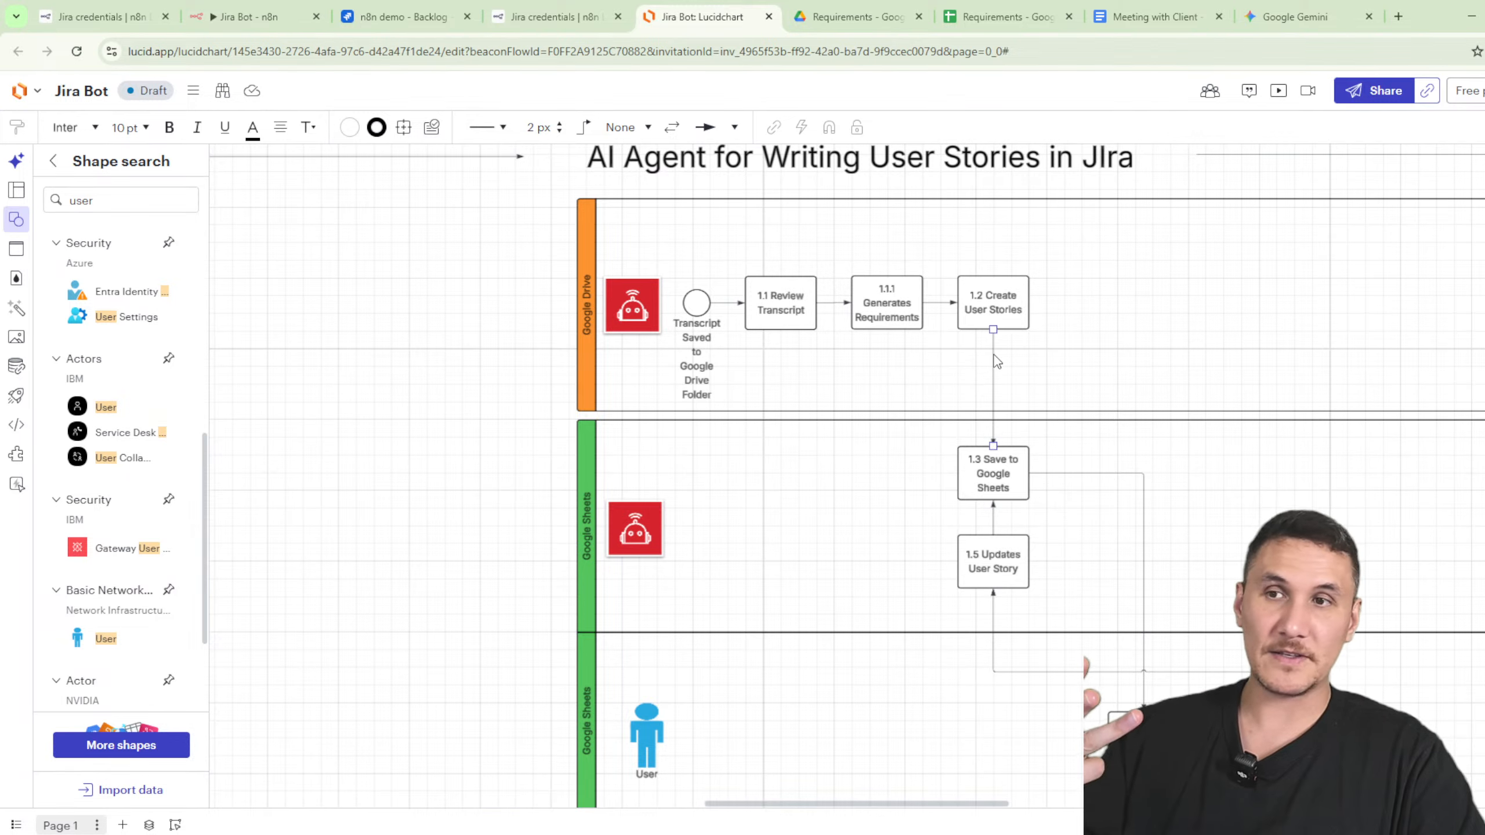
pyautogui.scroll(-8, 483, 557)
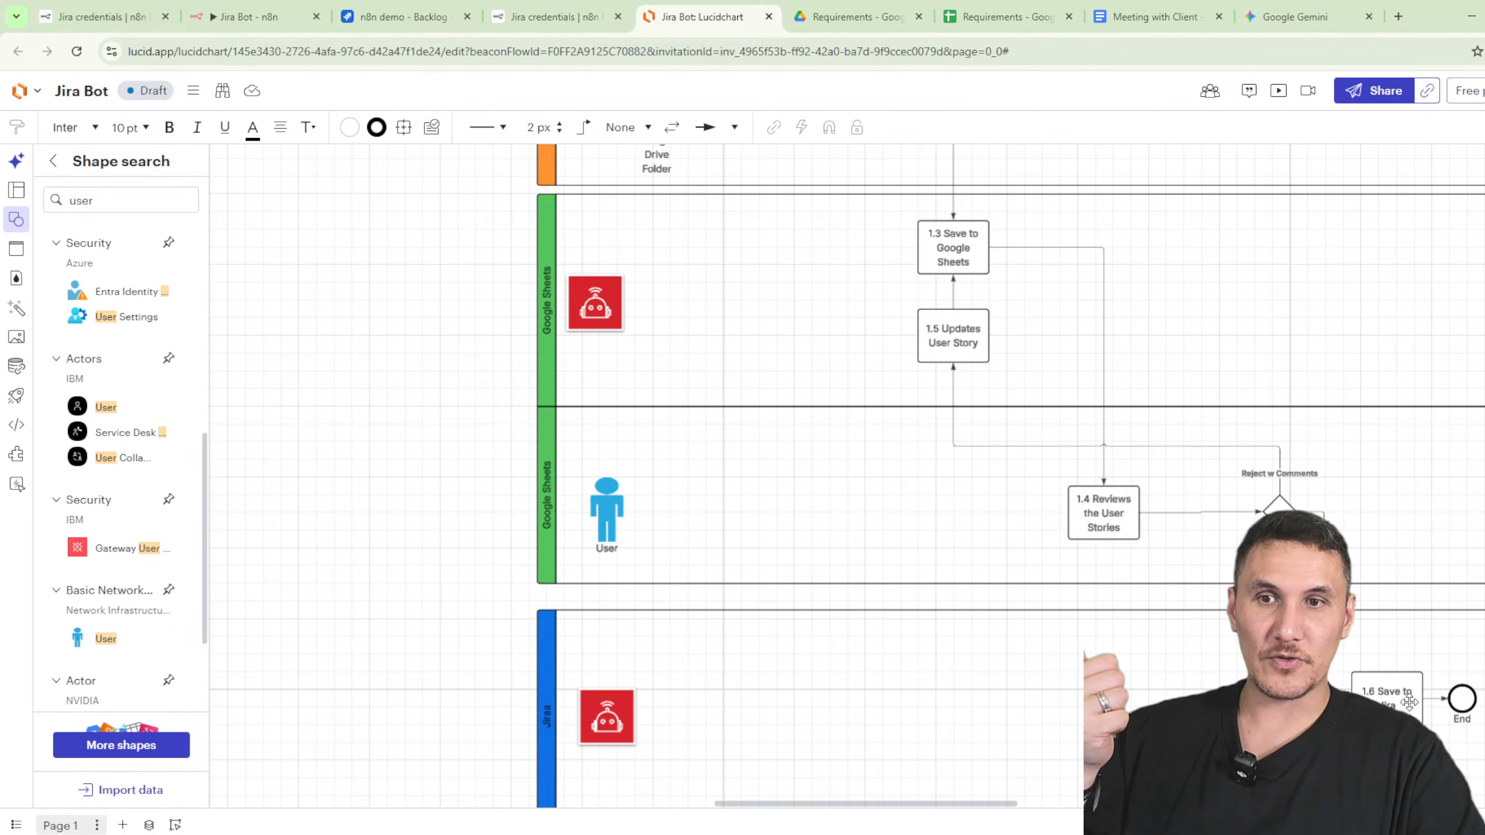
pyautogui.scroll(-9, 1175, 437)
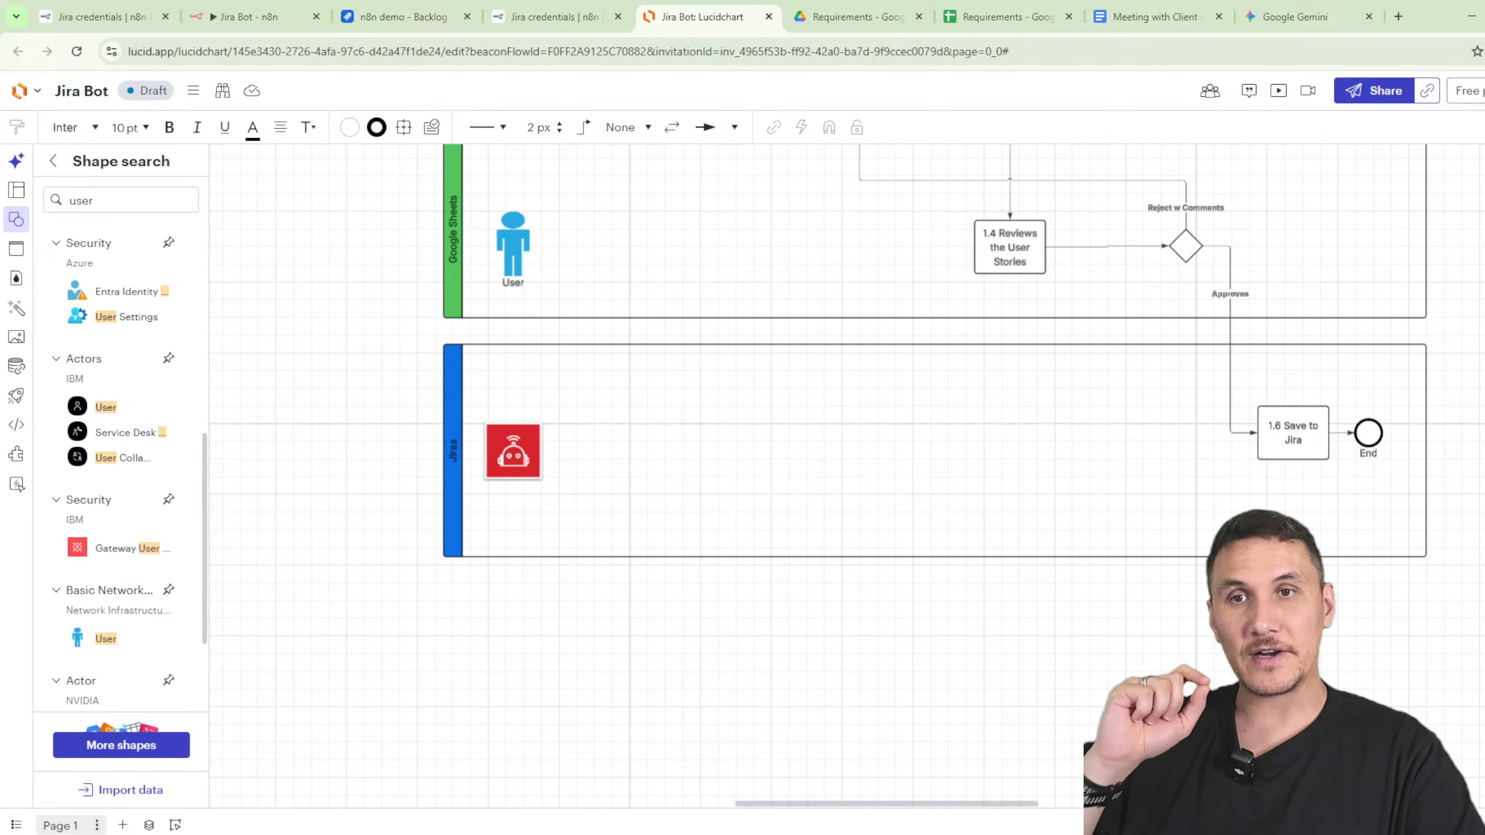
# - Draw a connector from the AI Agent for Testing label back to the Jira lane near Save to Jira
pyautogui.moveTo(1438, 415); pyautogui.dragTo(806, 706)
pyautogui.moveTo(1007, 466); pyautogui.dragTo(902, 801)
pyautogui.moveTo(1015, 530); pyautogui.dragTo(787, 592)
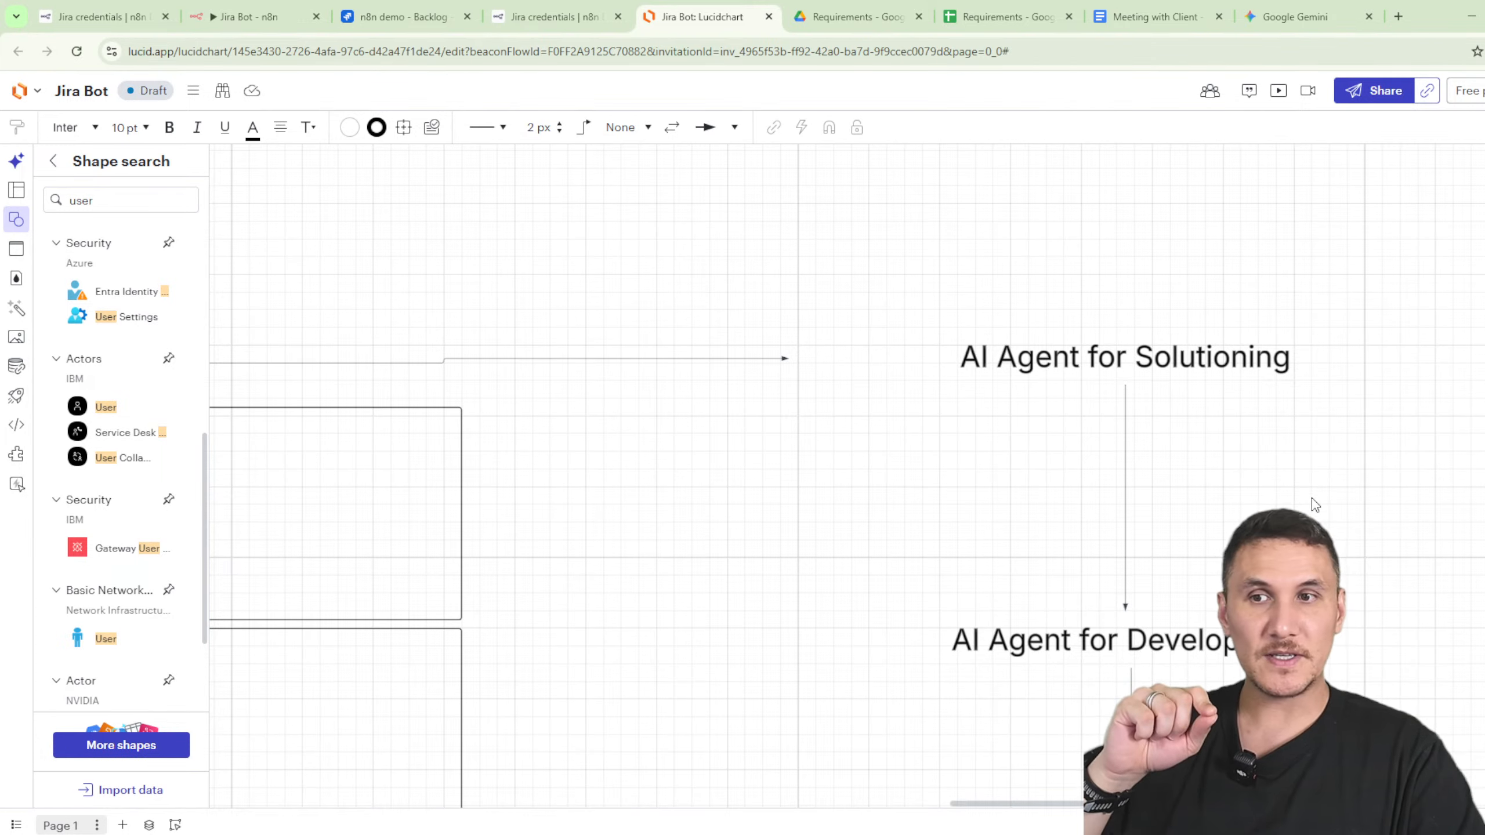
pyautogui.moveTo(1360, 550); pyautogui.dragTo(1312, 334)
pyautogui.moveTo(1358, 488); pyautogui.dragTo(1354, 391)
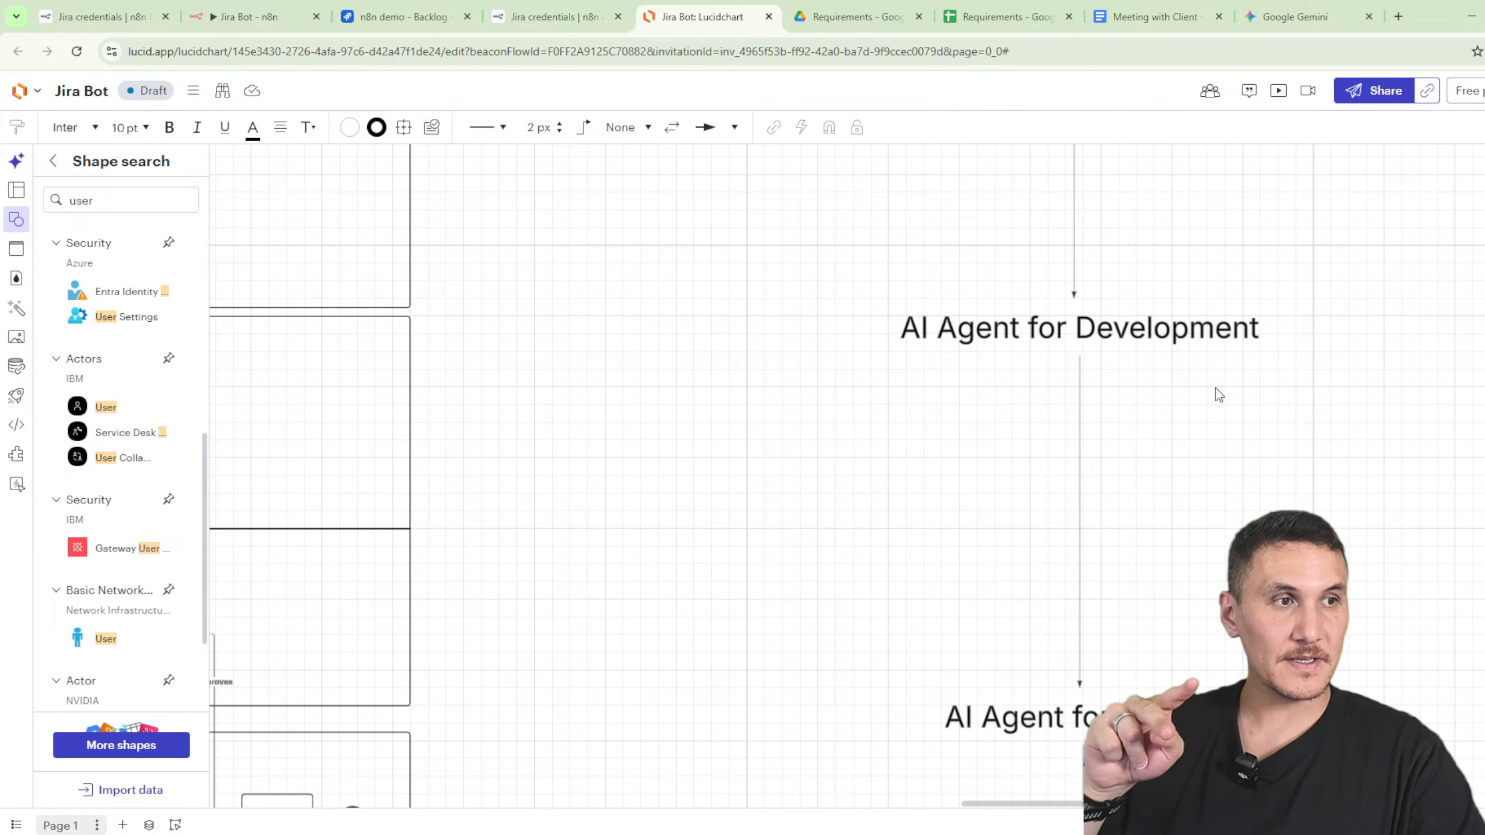
pyautogui.moveTo(1377, 495); pyautogui.dragTo(1376, 262)
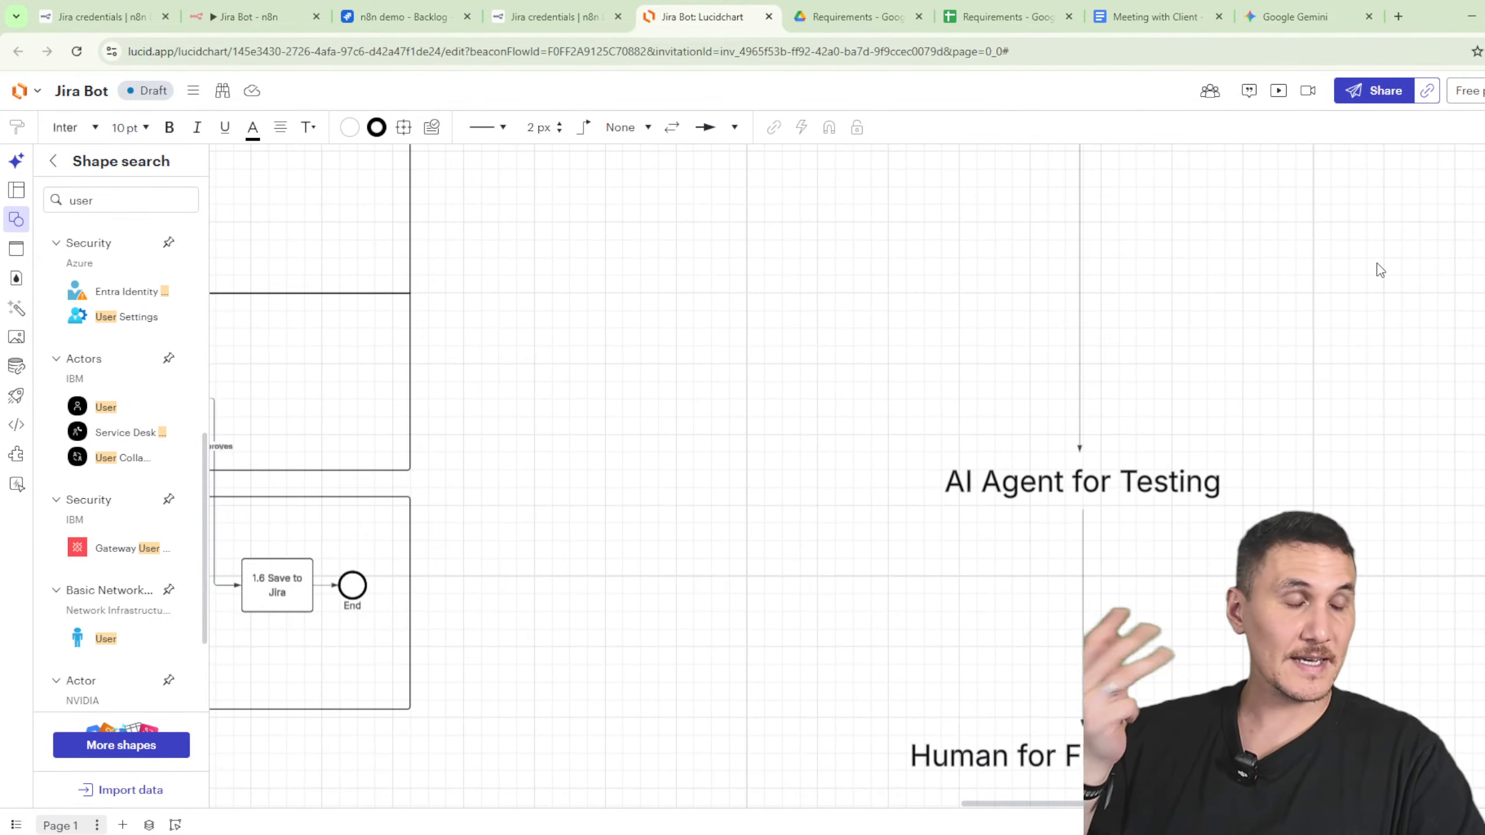
pyautogui.moveTo(845, 491); pyautogui.dragTo(1105, 478)
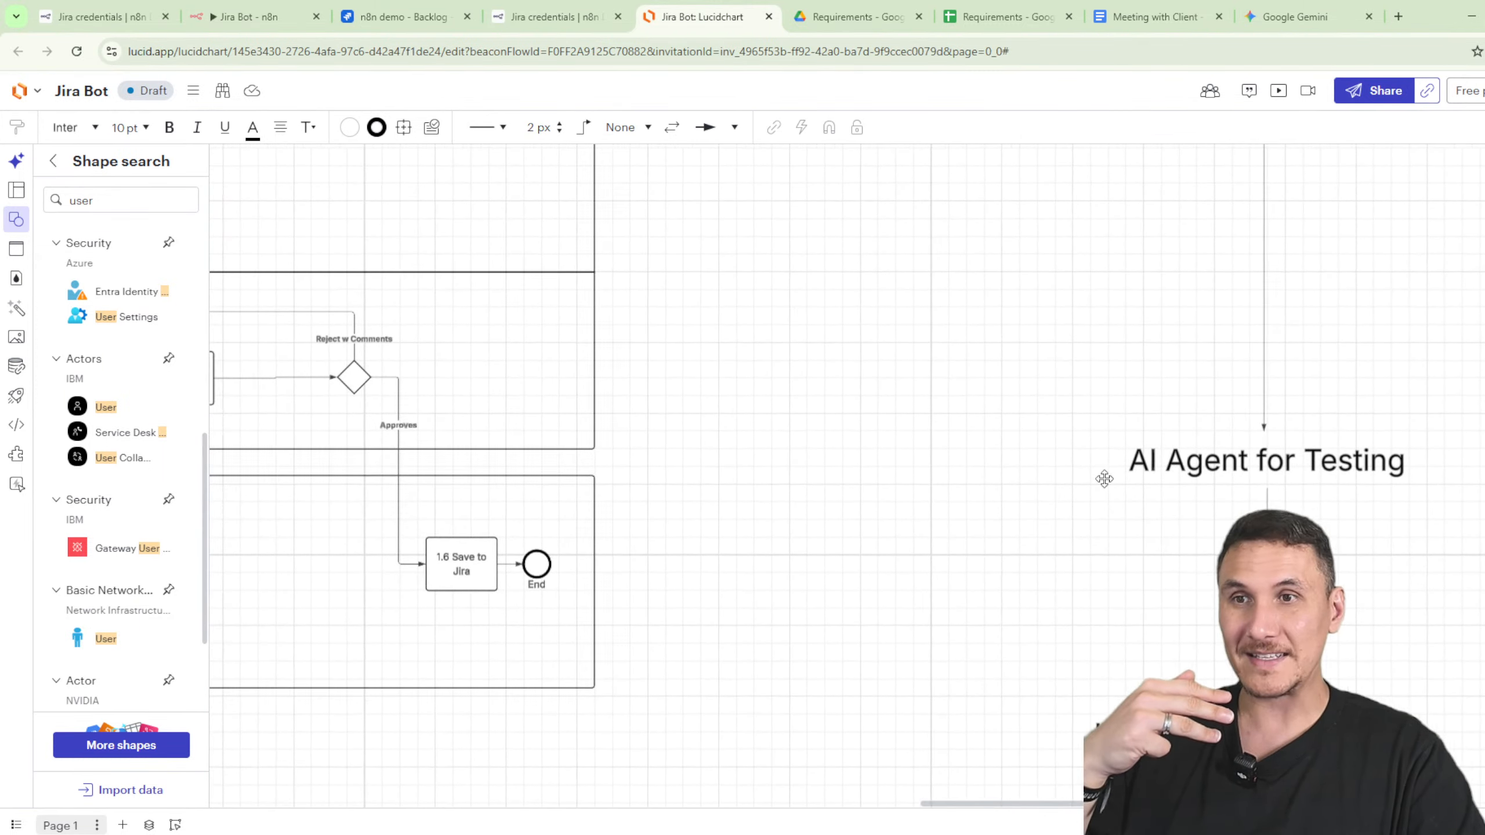
pyautogui.click(1143, 462)
pyautogui.moveTo(914, 461); pyautogui.dragTo(582, 530)
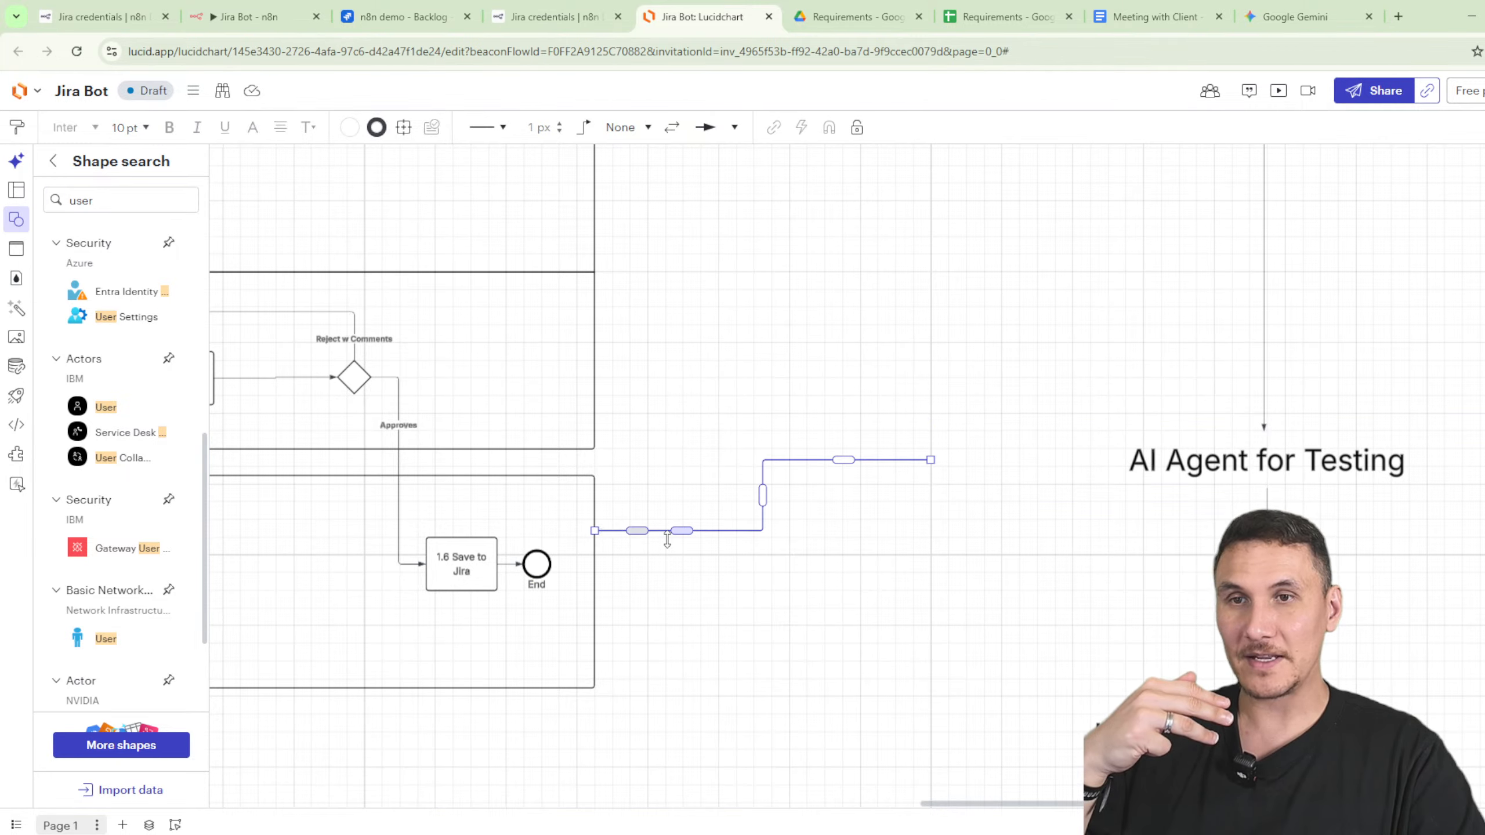
pyautogui.hscroll(6, 930, 616)
pyautogui.scroll(-2, 930, 616)
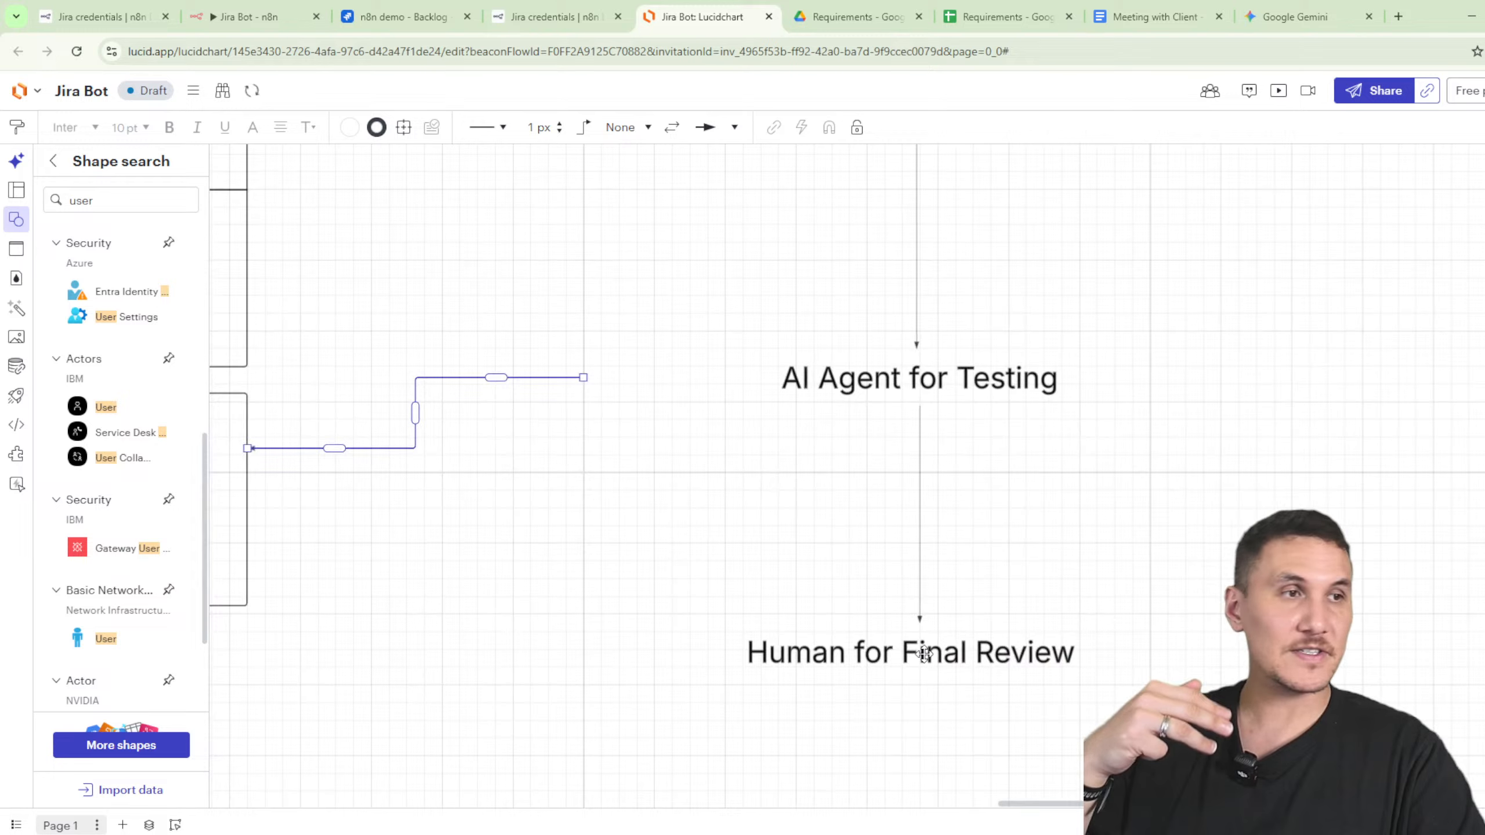